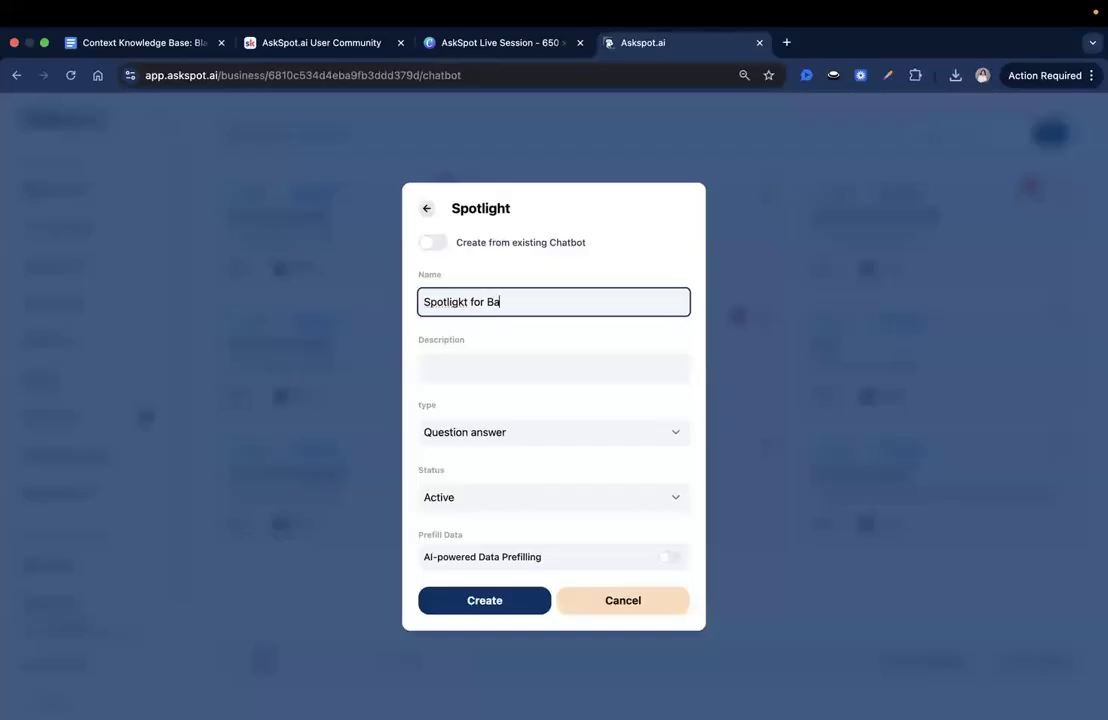
# - Create the new question-answer spotlight named "Spotligkt for Barbershop" and open it for editing
pyautogui.write('hop')
pyautogui.click(503, 597)
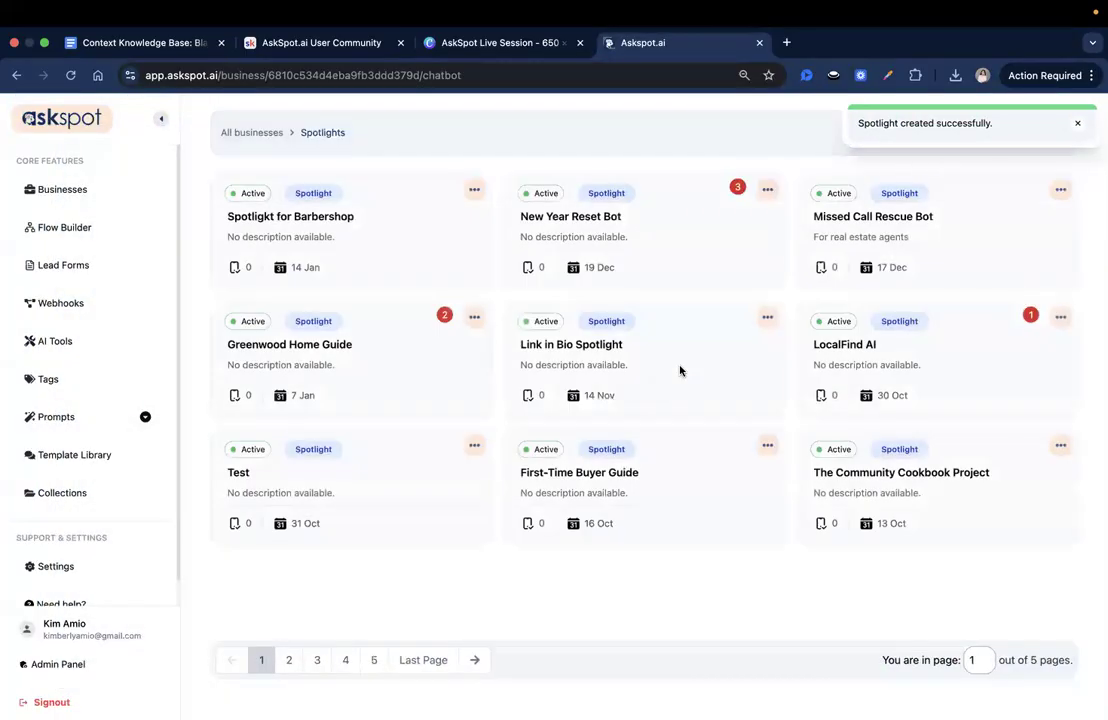
pyautogui.click(304, 228)
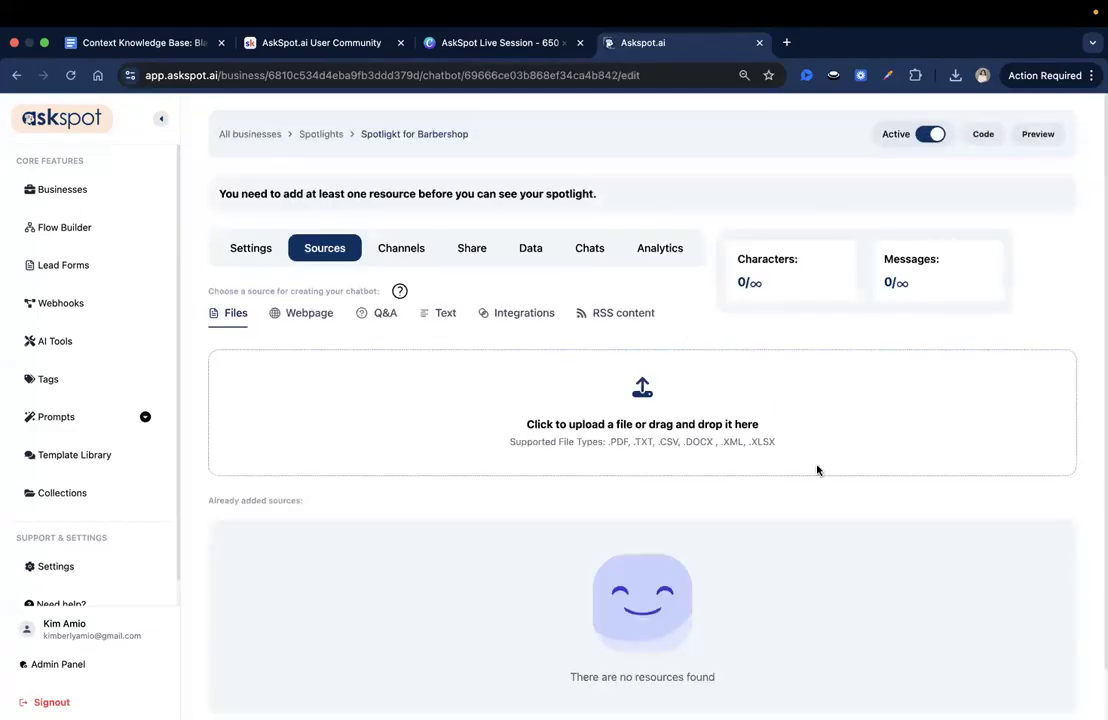
pyautogui.moveTo(232, 196); pyautogui.dragTo(597, 196)
pyautogui.click(596, 193)
# - Switch to the Blade & Fade Collective knowledge base in Google Docs and remove the stray "c" before the "1. About Blade & Fade" heading
pyautogui.click(178, 43)
pyautogui.click(648, 299)
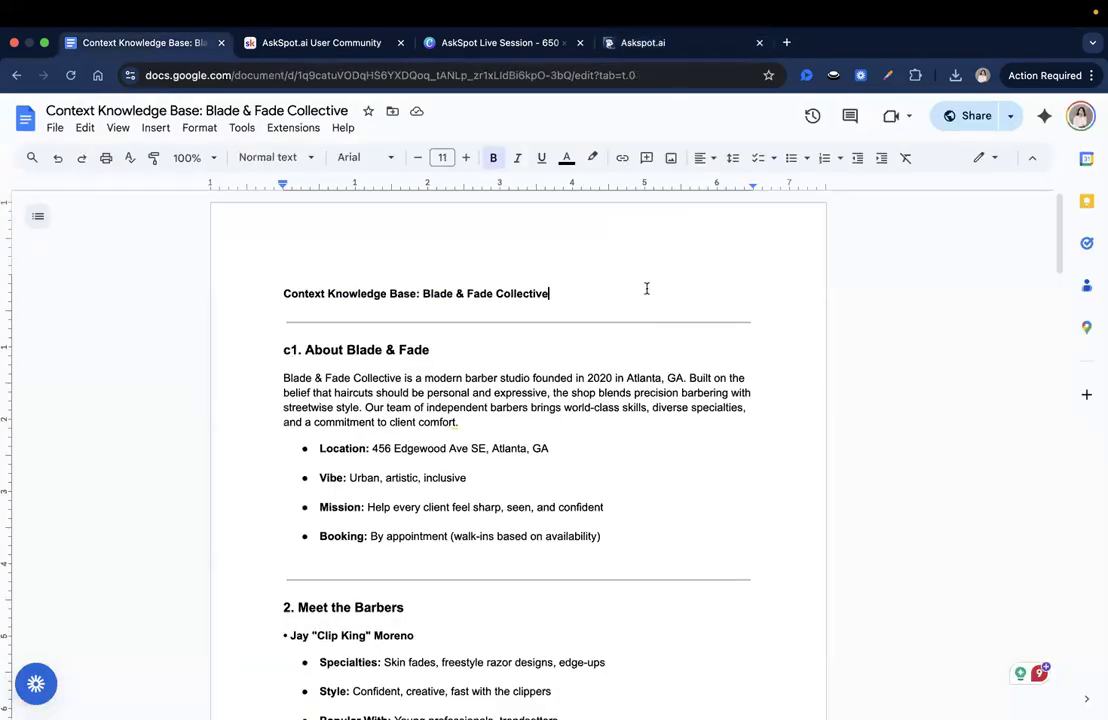
pyautogui.doubleClick(107, 111)
pyautogui.click(186, 123)
pyautogui.doubleClick(255, 110)
pyautogui.click(383, 295)
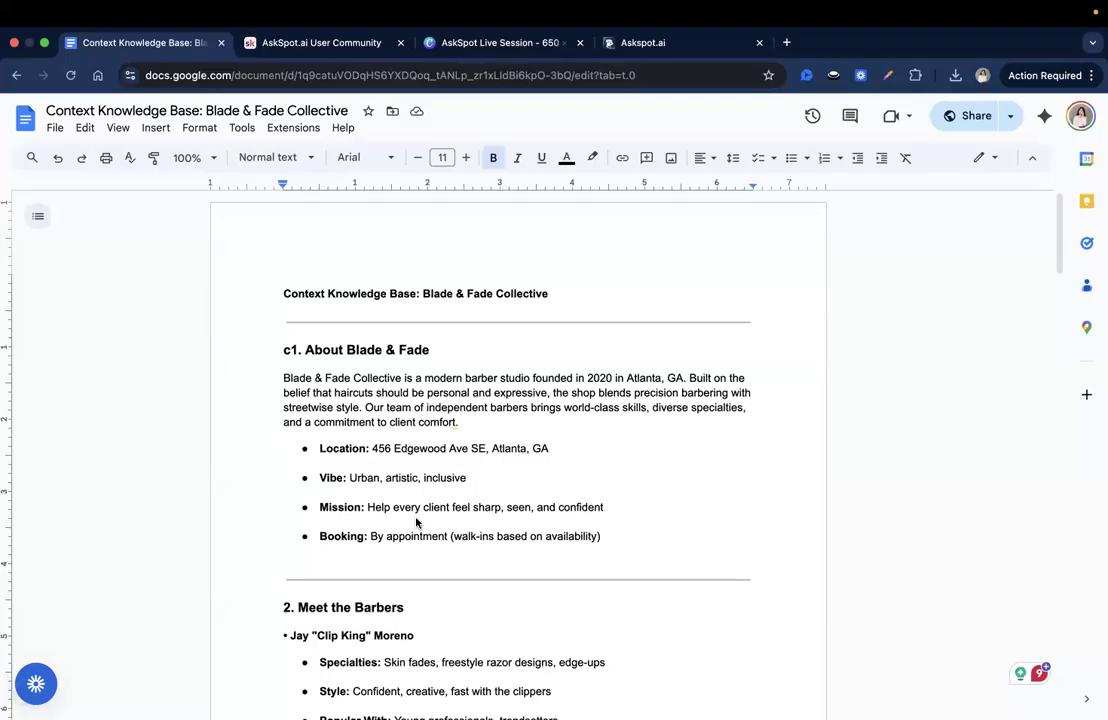
pyautogui.click(287, 350)
pyautogui.press('BackSpace')
pyautogui.click(110, 295)
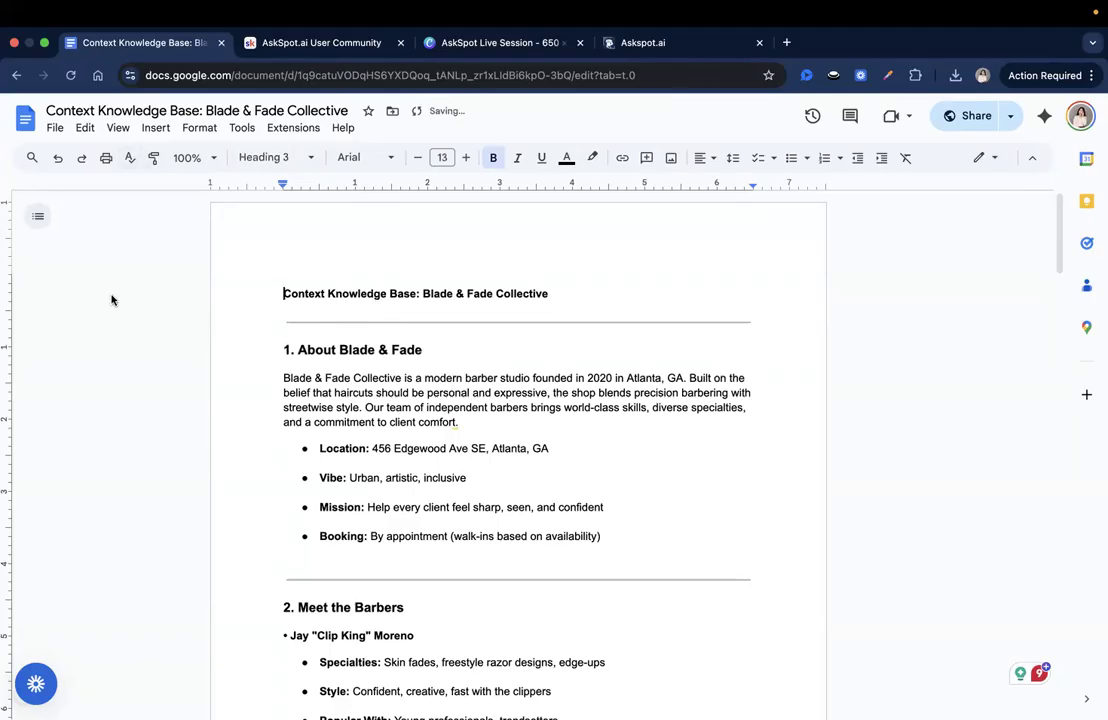
# - Review the document's sections on the shop's background, the barbers, and services and pricing
pyautogui.tripleClick(354, 391)
pyautogui.click(490, 407)
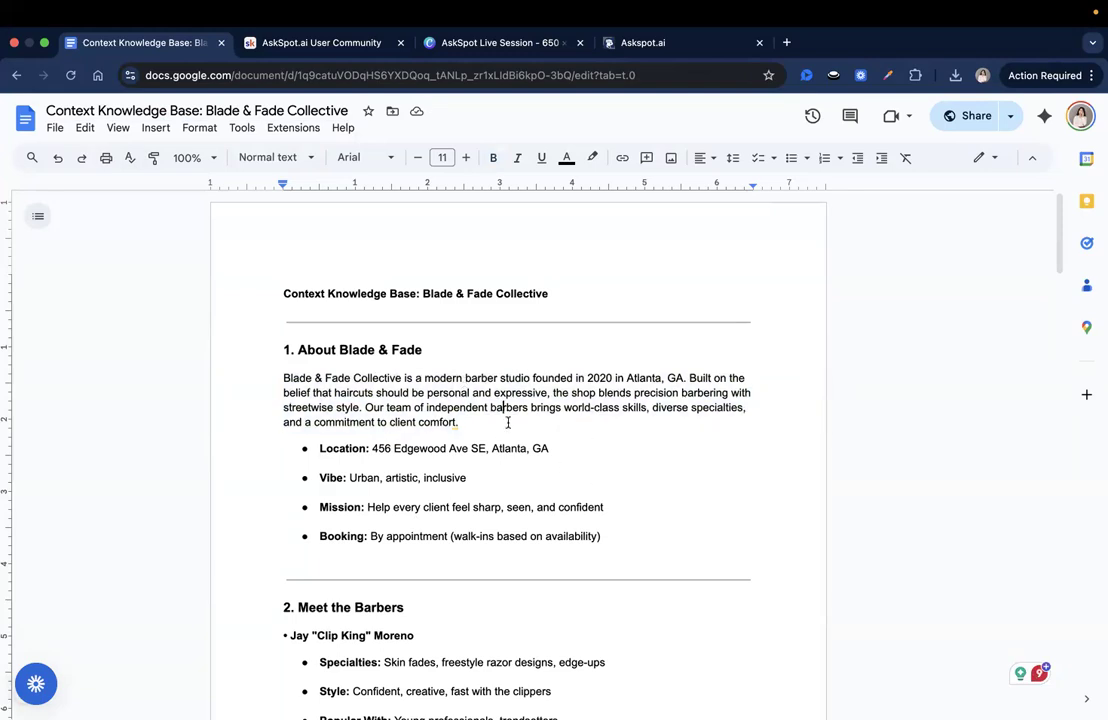
pyautogui.moveTo(377, 394); pyautogui.dragTo(556, 431)
pyautogui.click(568, 454)
pyautogui.scroll(-4, 480, 418)
pyautogui.scroll(-1, 377, 418)
pyautogui.moveTo(308, 382); pyautogui.dragTo(430, 377)
pyautogui.click(430, 377)
pyautogui.scroll(-1, 431, 377)
pyautogui.scroll(-15, 431, 377)
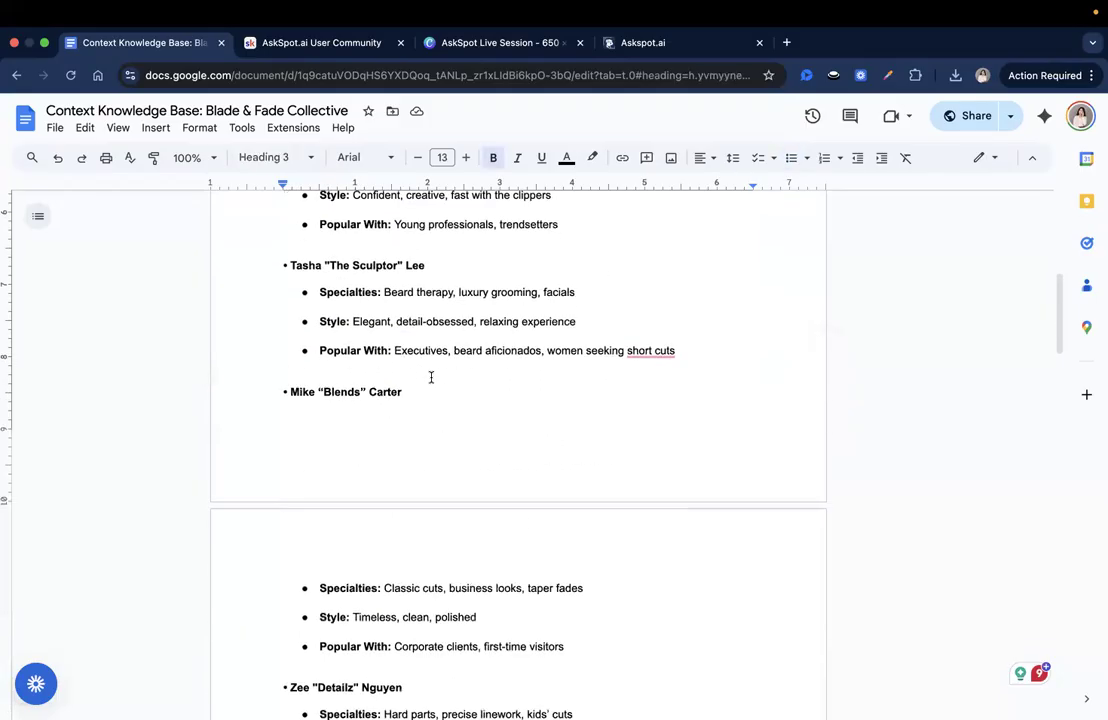
pyautogui.moveTo(326, 290); pyautogui.dragTo(355, 289)
pyautogui.scroll(-4, 391, 425)
pyautogui.scroll(4, 464, 442)
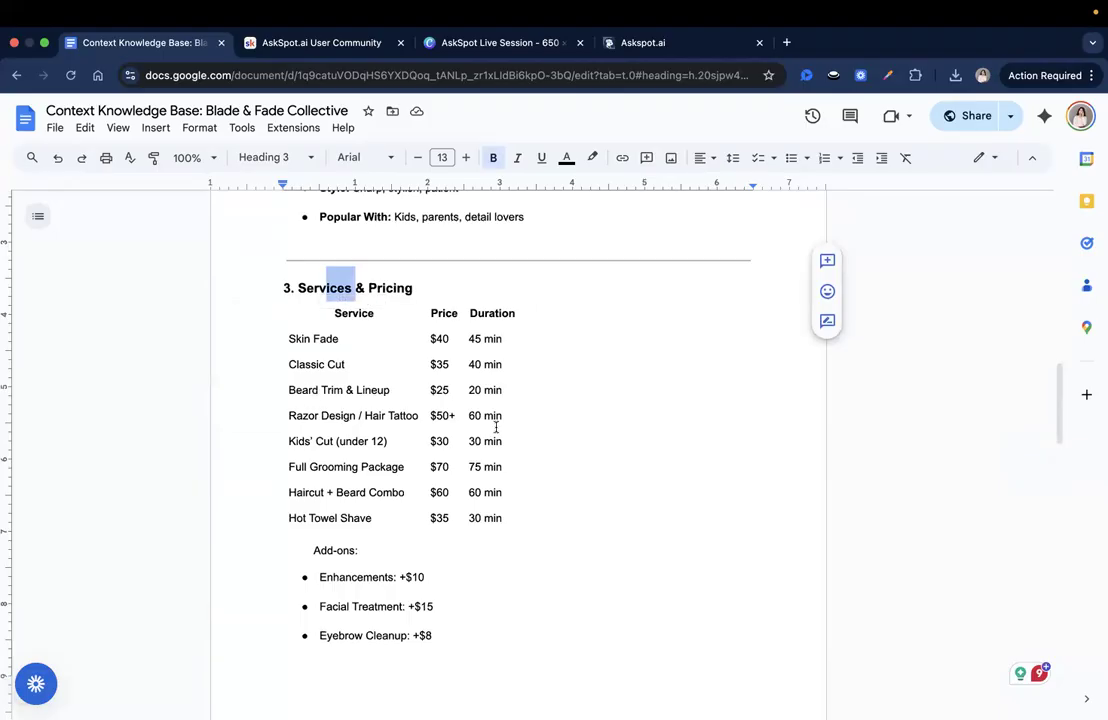
# - Examine the document's booking process, shop policies, sanitation and FAQ sections, and return to its beginning
pyautogui.scroll(-7, 475, 437)
pyautogui.scroll(-6, 475, 437)
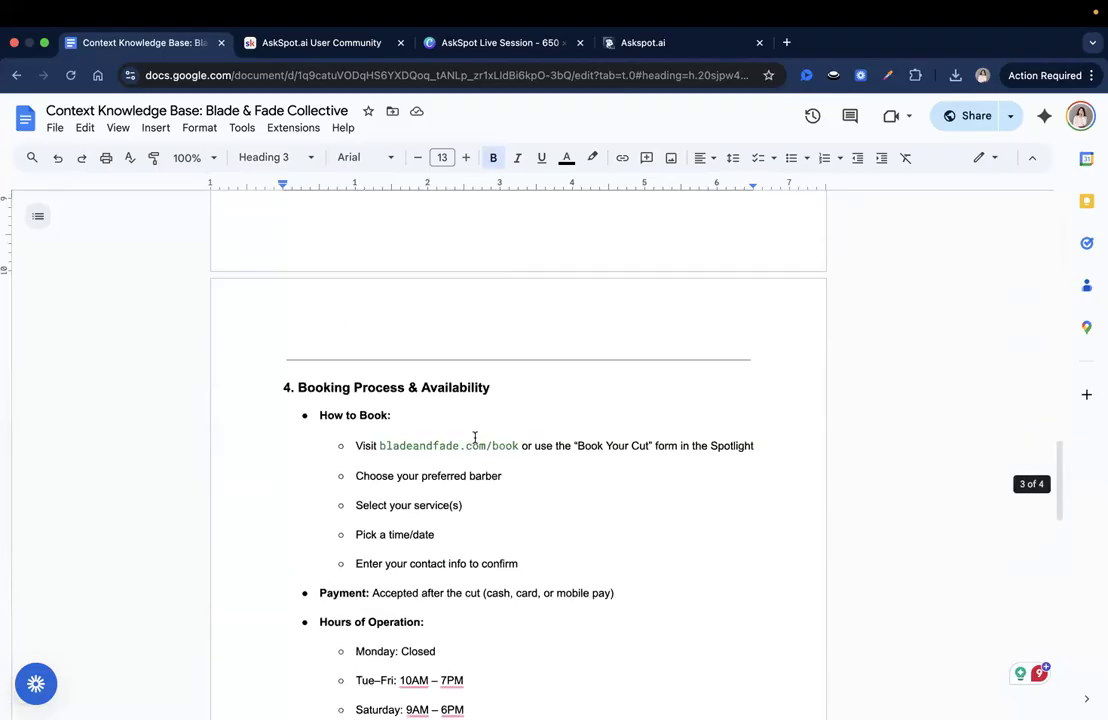
pyautogui.click(269, 380)
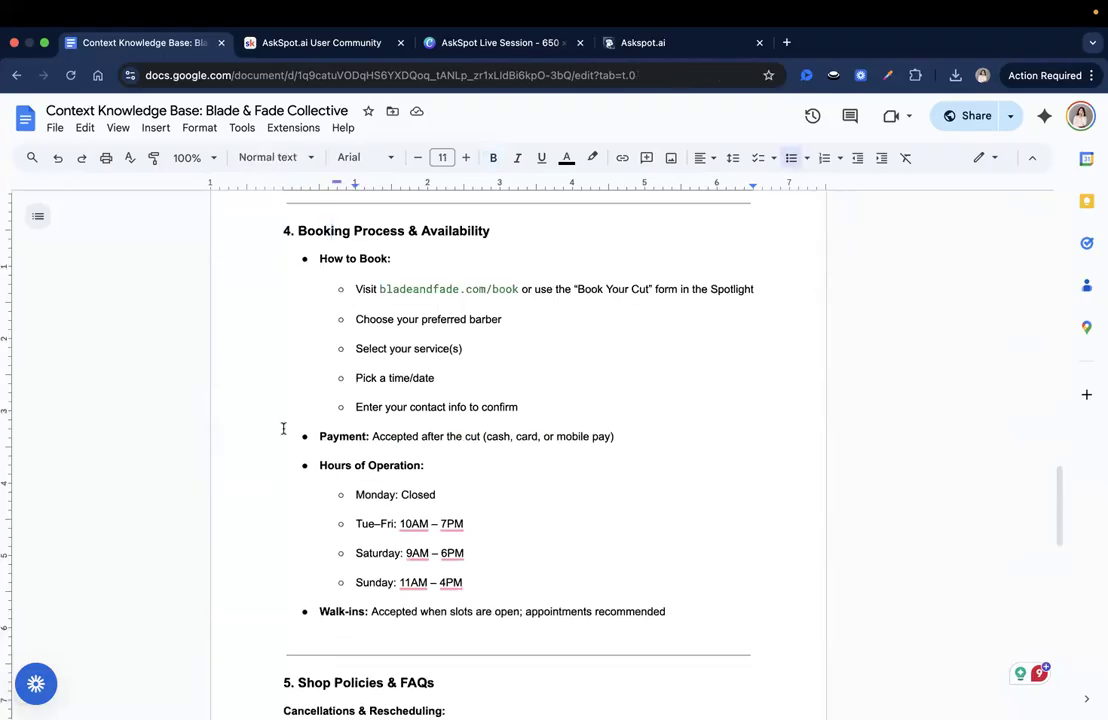
pyautogui.scroll(-8, 467, 492)
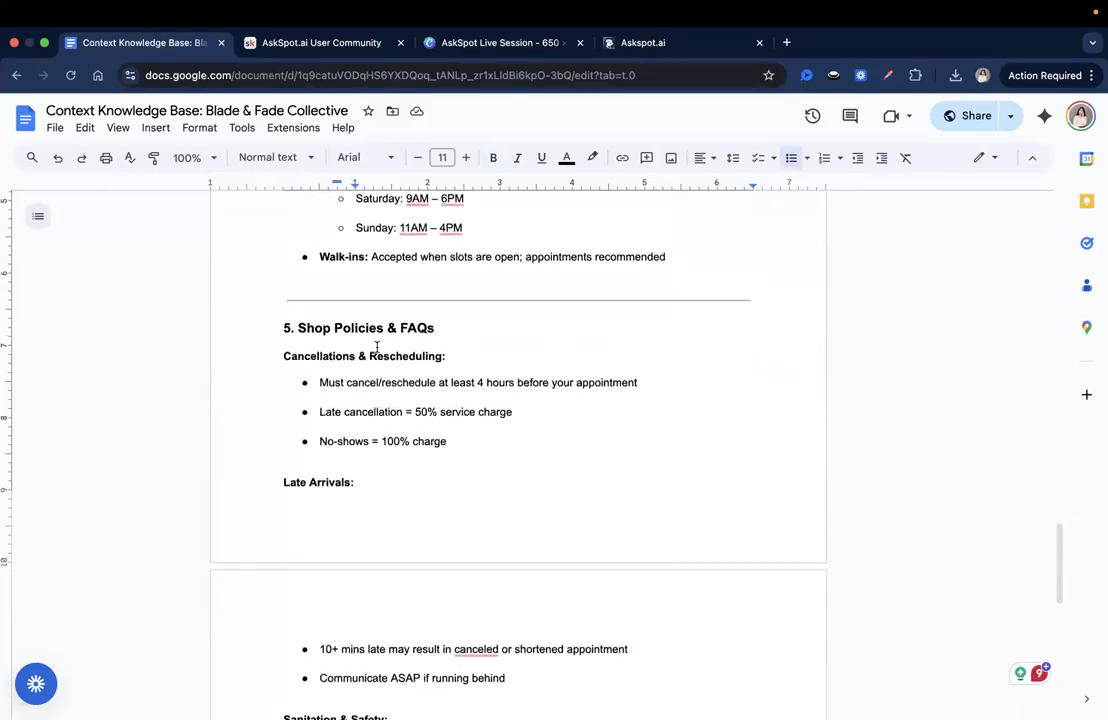
pyautogui.scroll(-13, 433, 418)
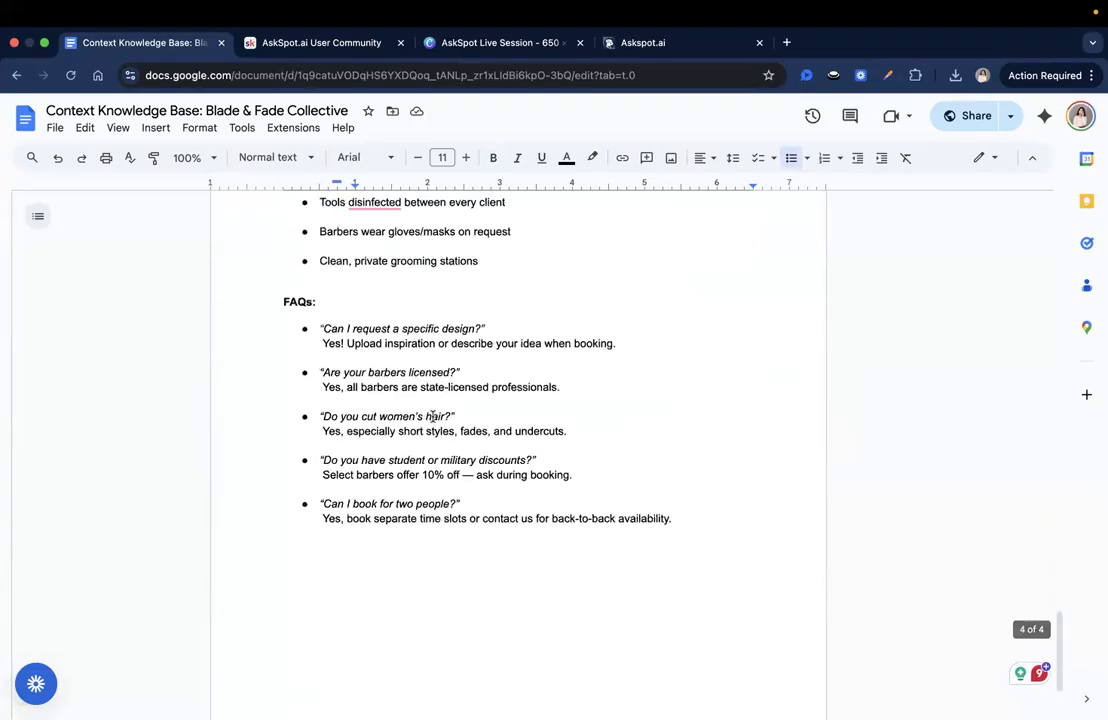
pyautogui.scroll(7, 437, 422)
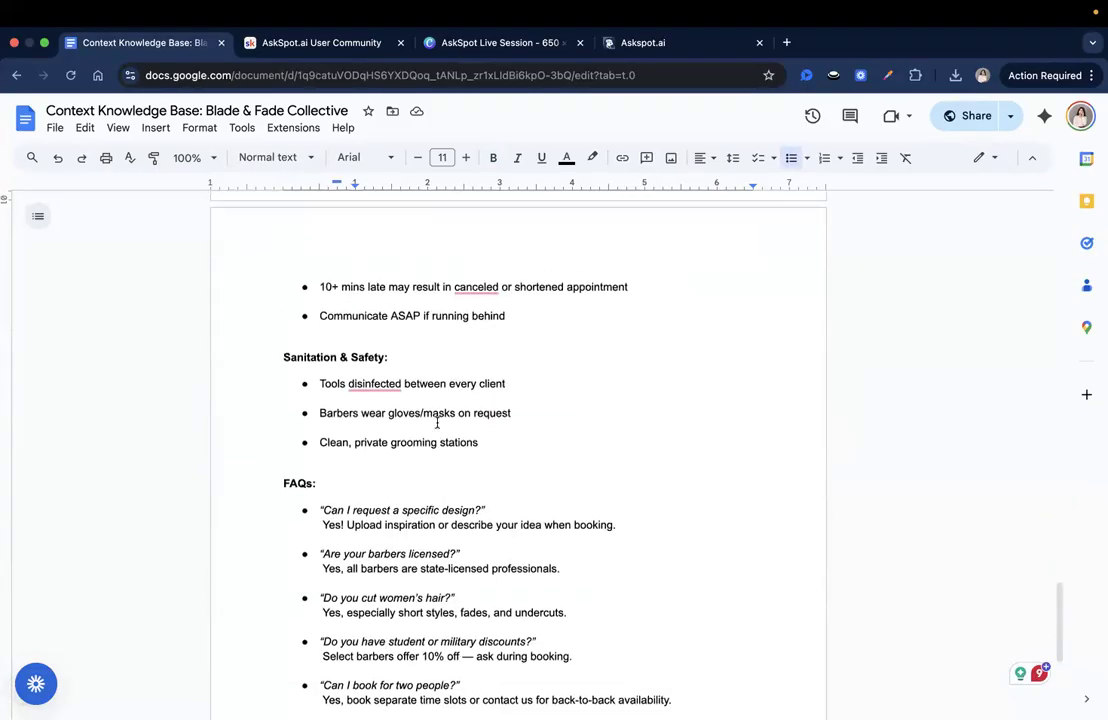
pyautogui.click(369, 366)
pyautogui.doubleClick(369, 366)
pyautogui.click(433, 475)
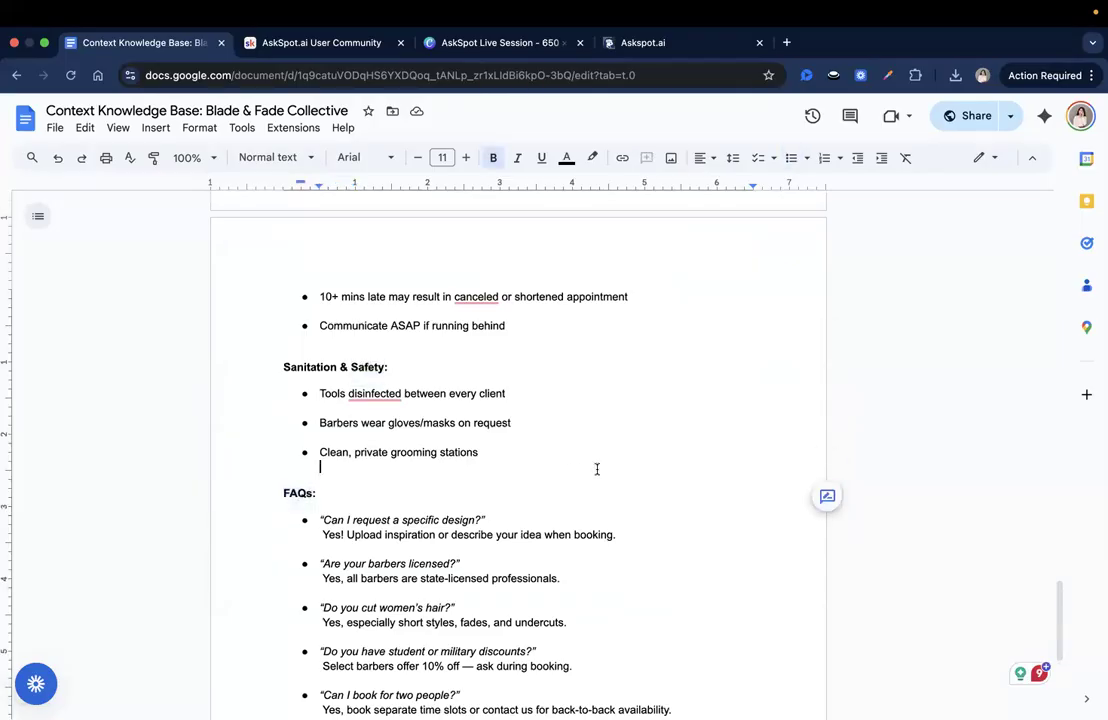
pyautogui.scroll(5, 597, 469)
pyautogui.scroll(20, 597, 469)
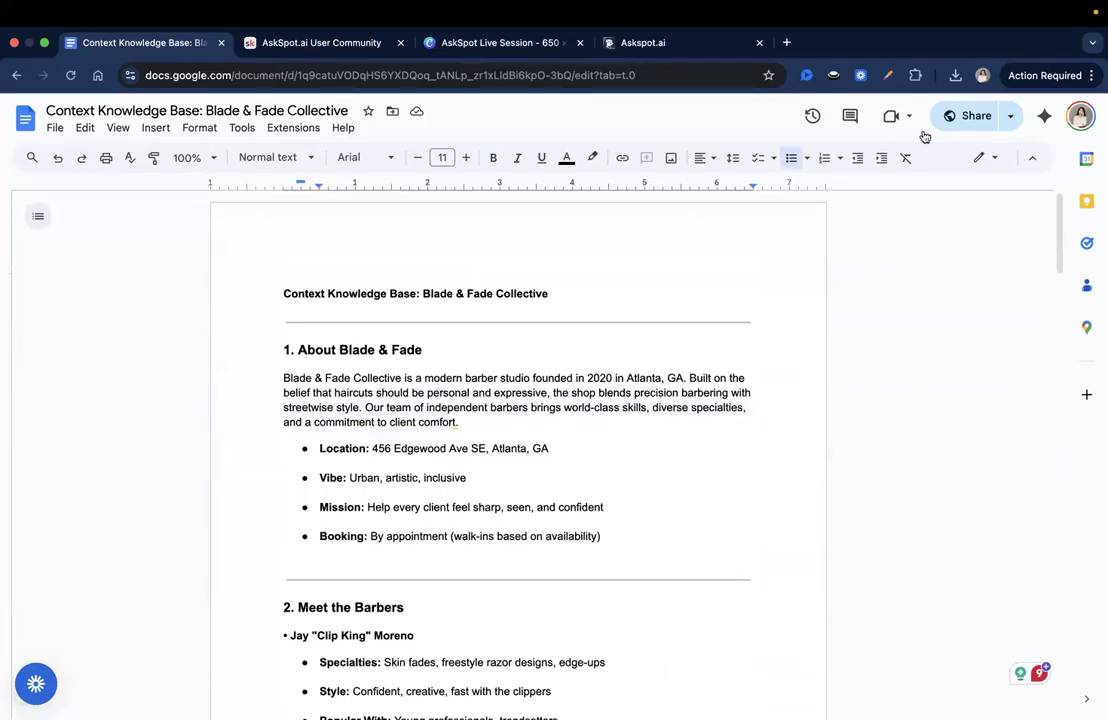
# - Copy the document's sharing link from its share settings and close them
pyautogui.click(949, 116)
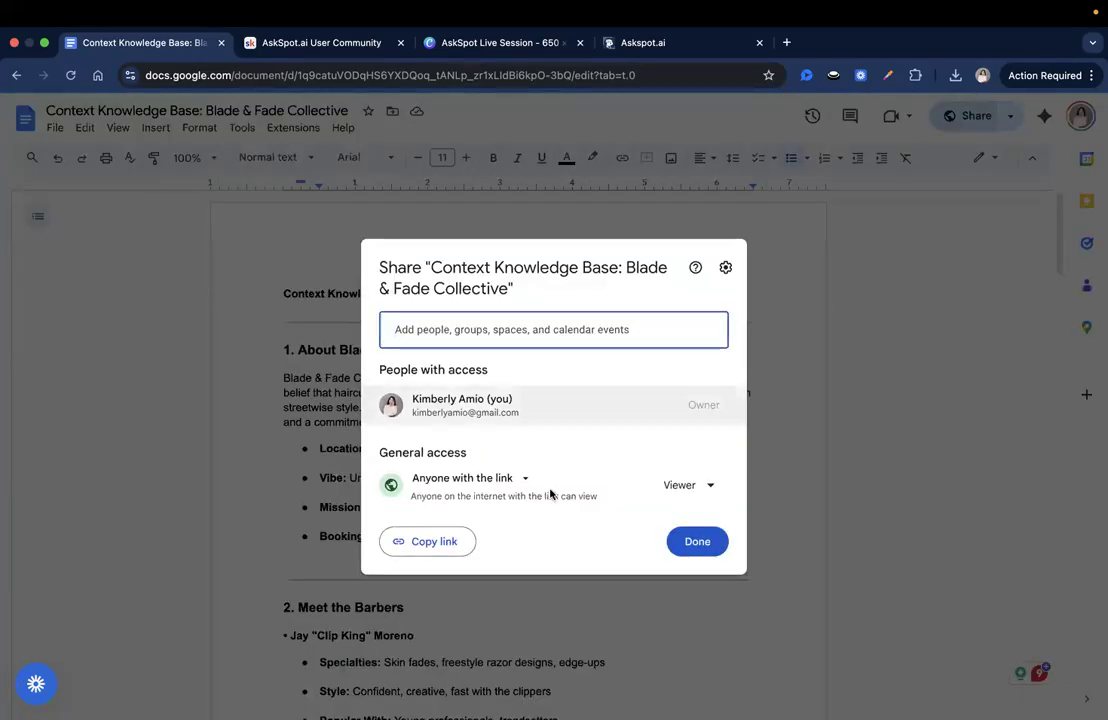
pyautogui.click(458, 543)
pyautogui.click(692, 556)
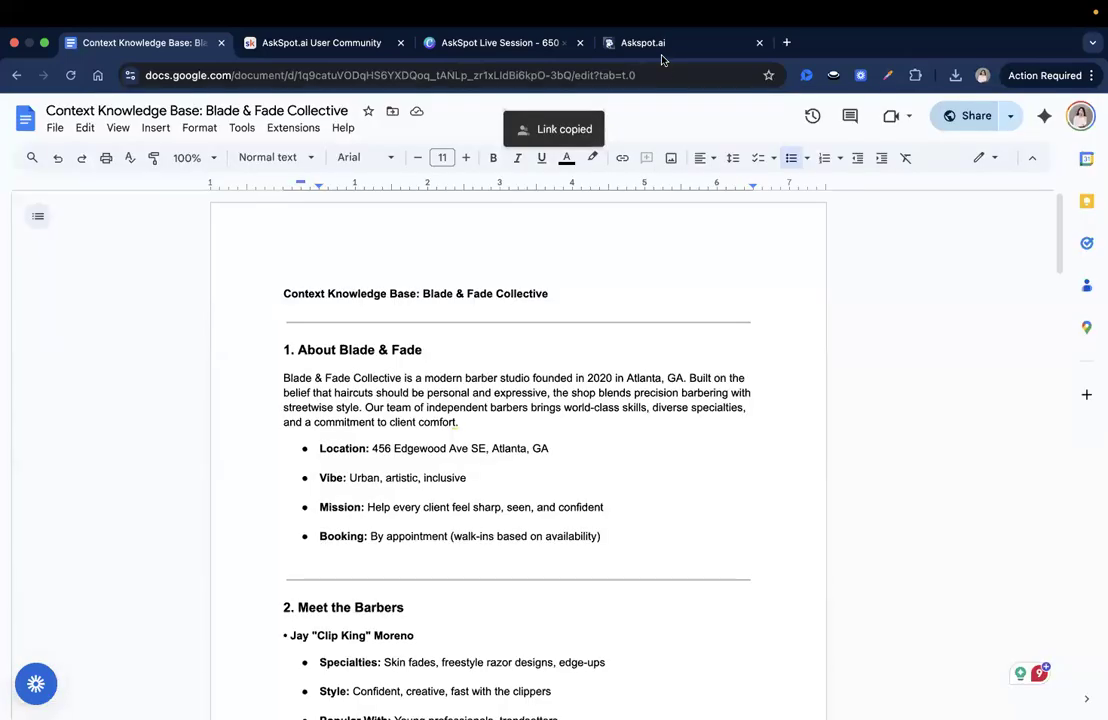
# - Switch back to Askspot and add the copied link as a Google Doc integration source for the barbershop spotlight
pyautogui.click(660, 46)
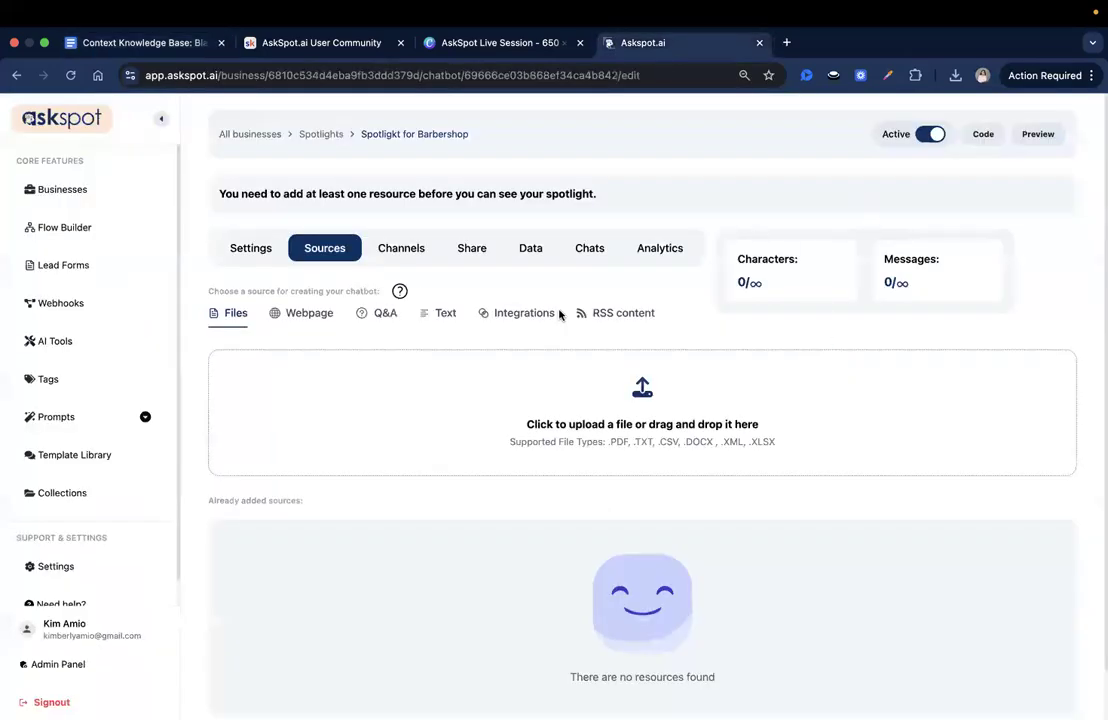
pyautogui.click(510, 315)
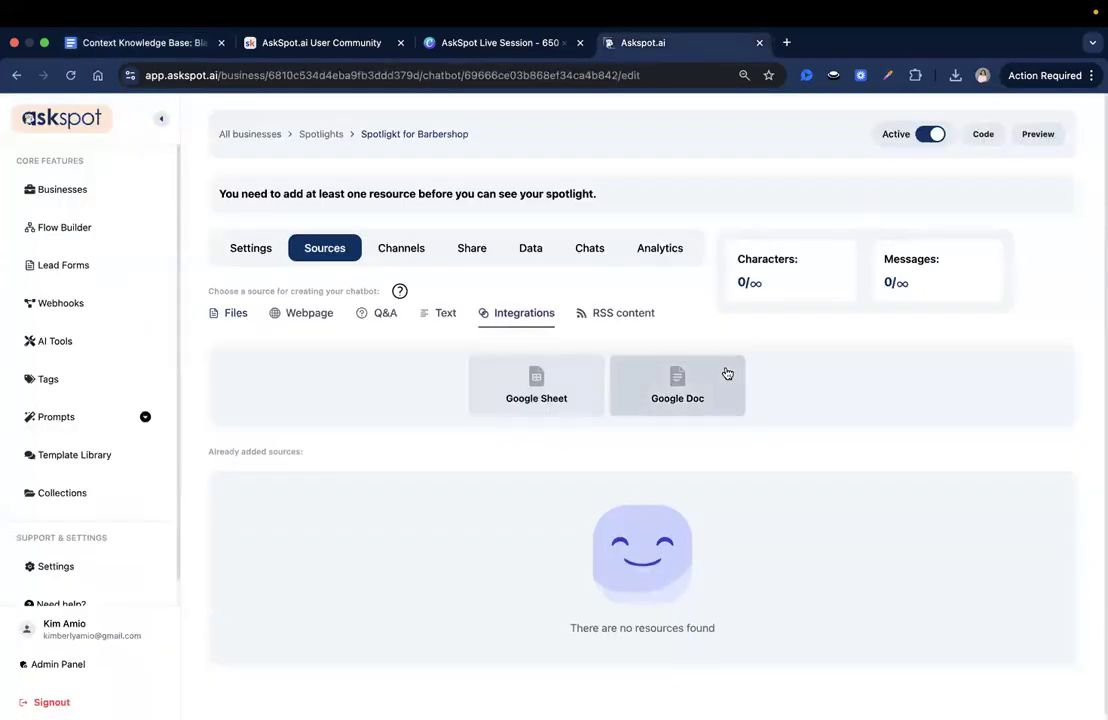
pyautogui.click(706, 393)
pyautogui.click(454, 336)
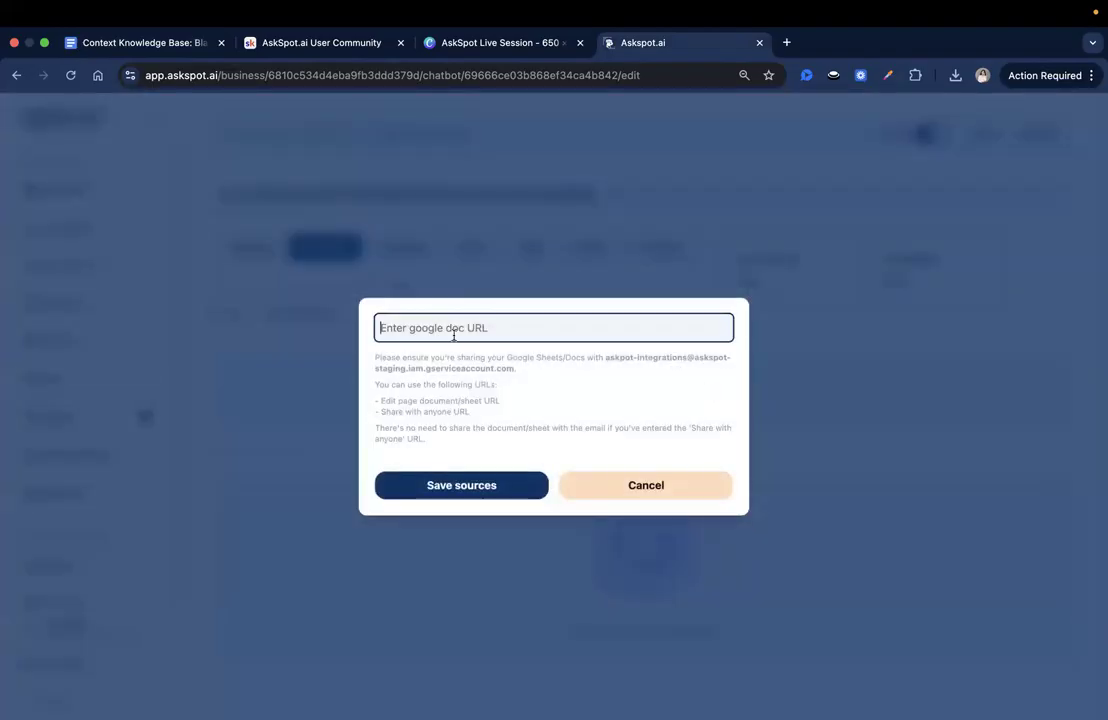
pyautogui.hotkey('ctrl', 'v')
pyautogui.click(488, 487)
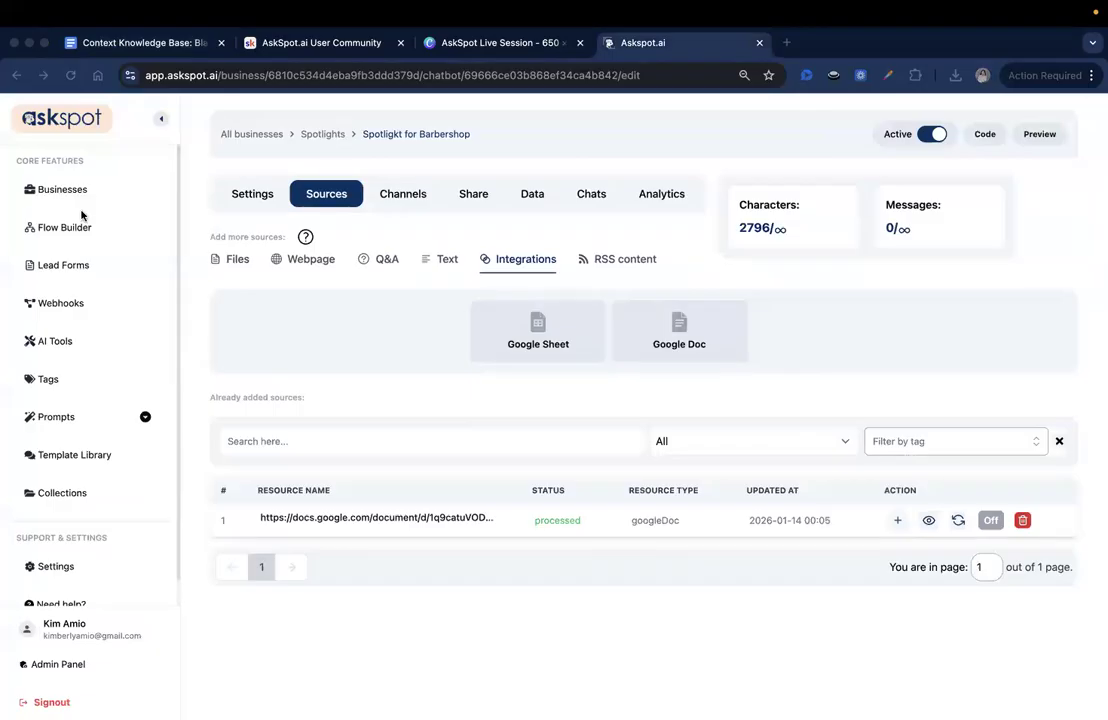
# - Look over the spotlight's general settings, its file upload source option and the linked knowledge base document
pyautogui.click(258, 201)
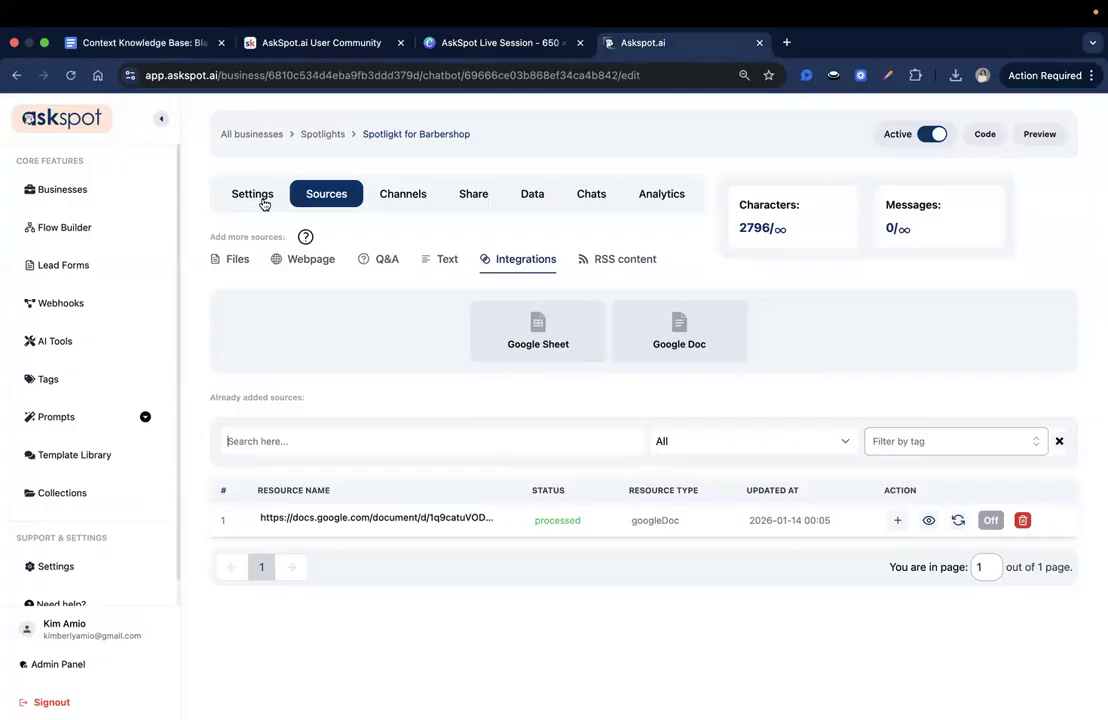
pyautogui.click(264, 201)
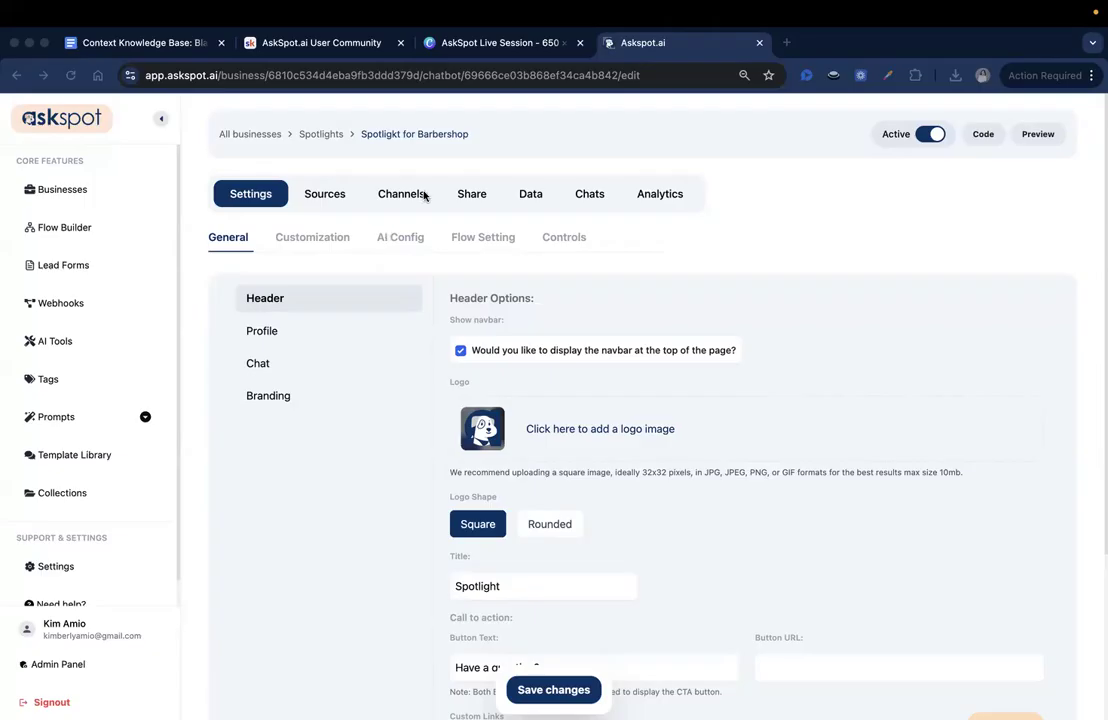
pyautogui.click(333, 194)
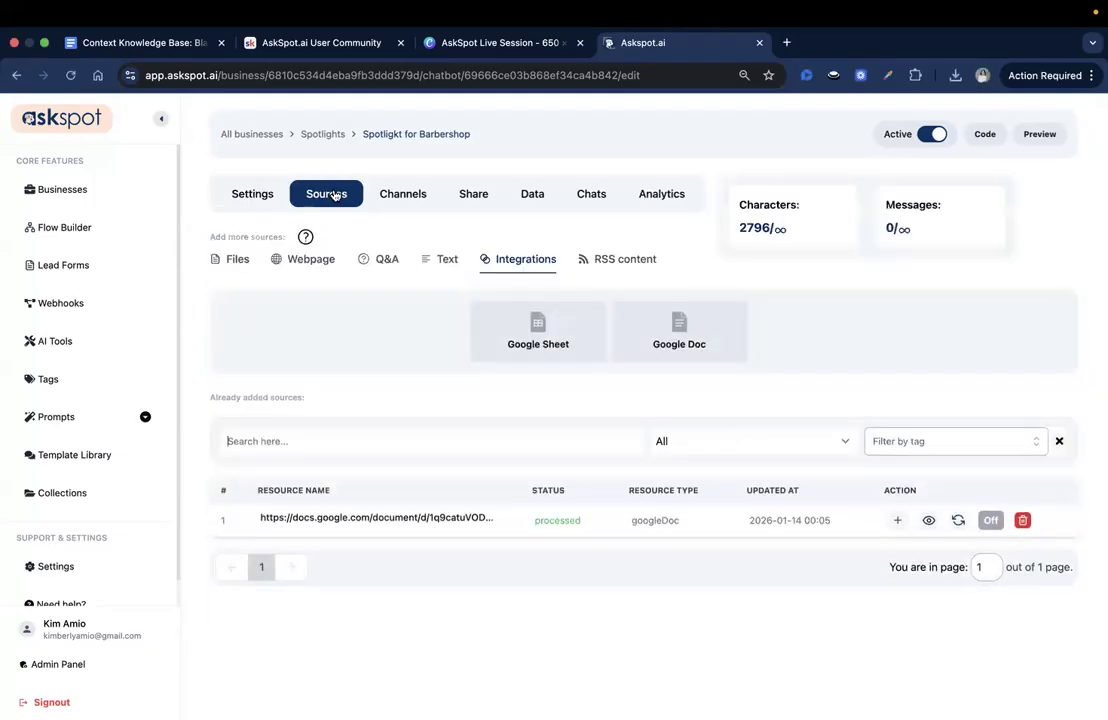
pyautogui.click(230, 262)
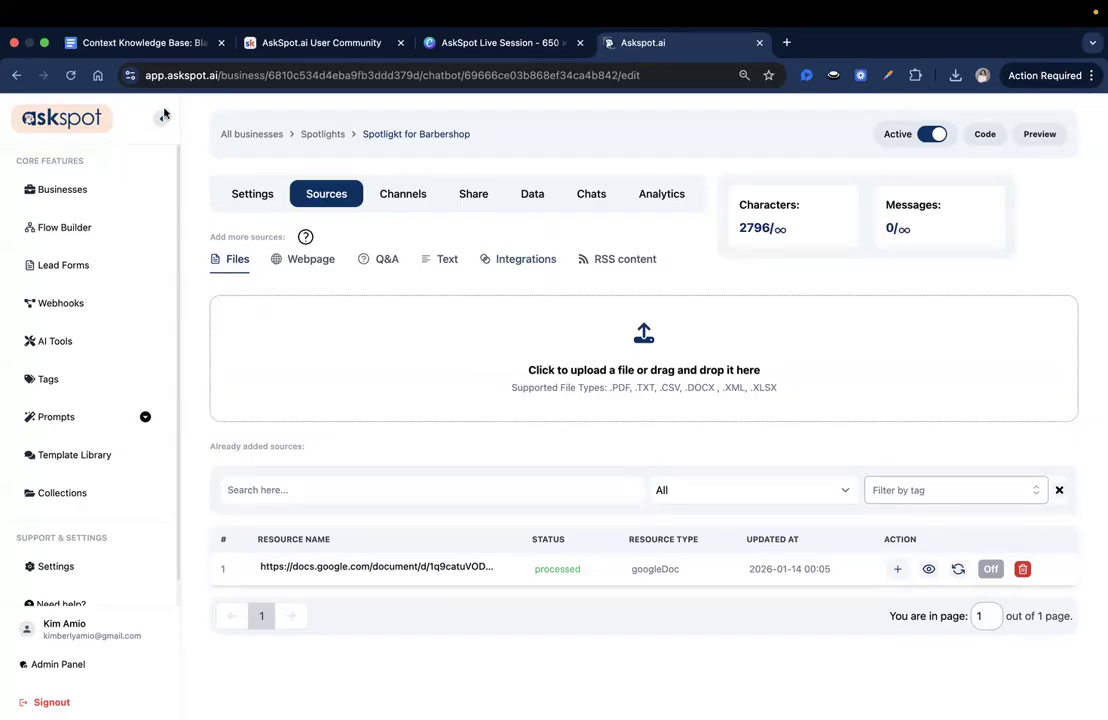
pyautogui.click(150, 42)
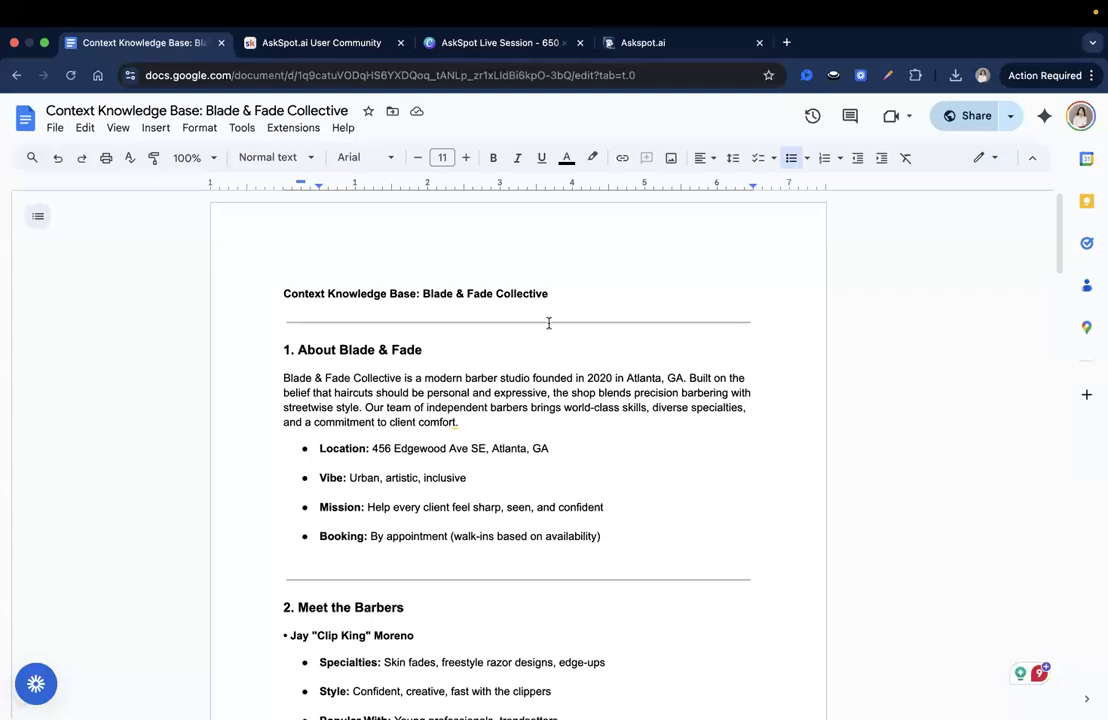
pyautogui.click(692, 42)
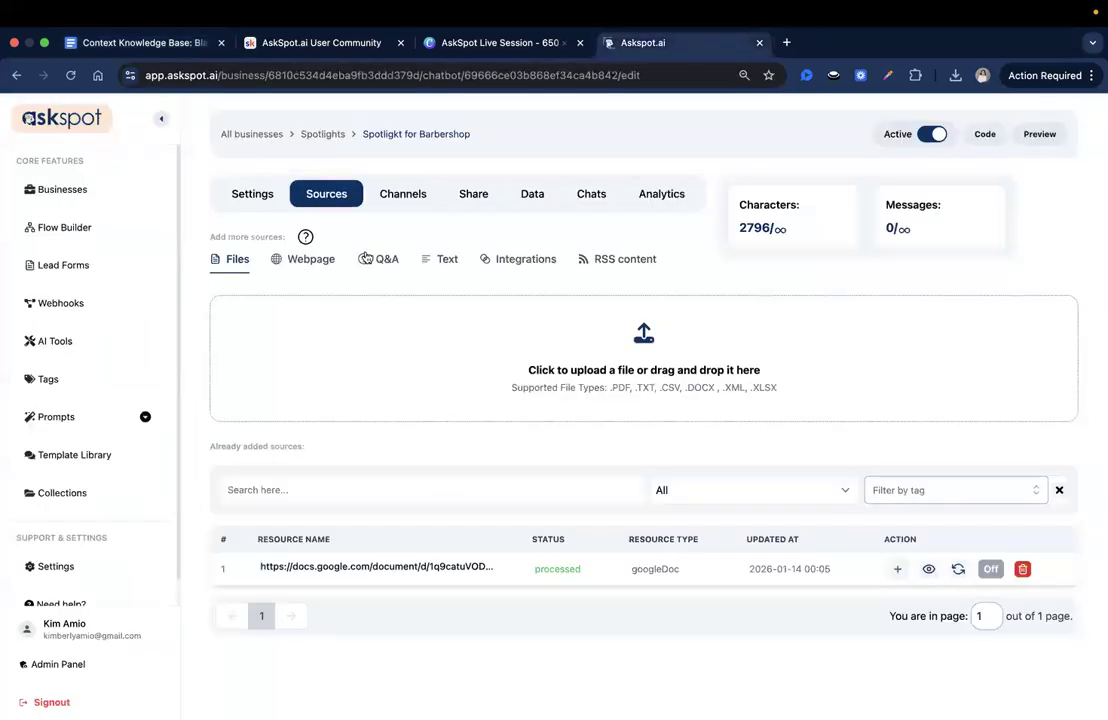
# - Turn on autosync for the Google Doc source with the "Every week" frequency and save the setting
pyautogui.click(988, 568)
pyautogui.click(448, 423)
pyautogui.click(458, 478)
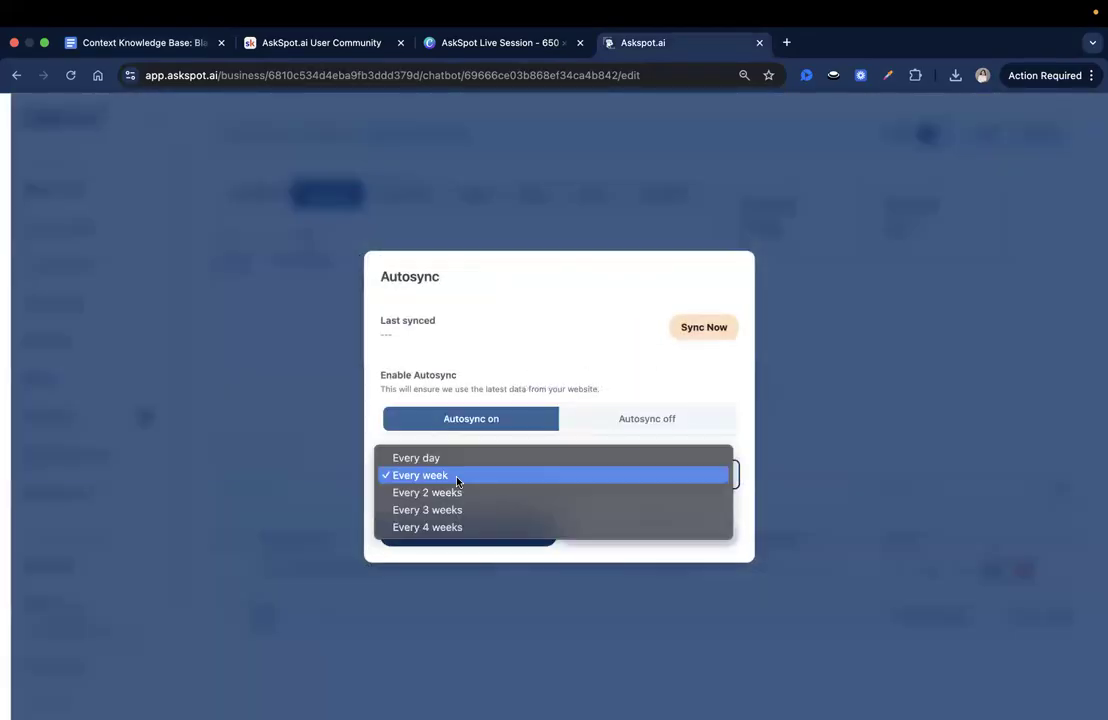
pyautogui.click(463, 552)
pyautogui.click(452, 532)
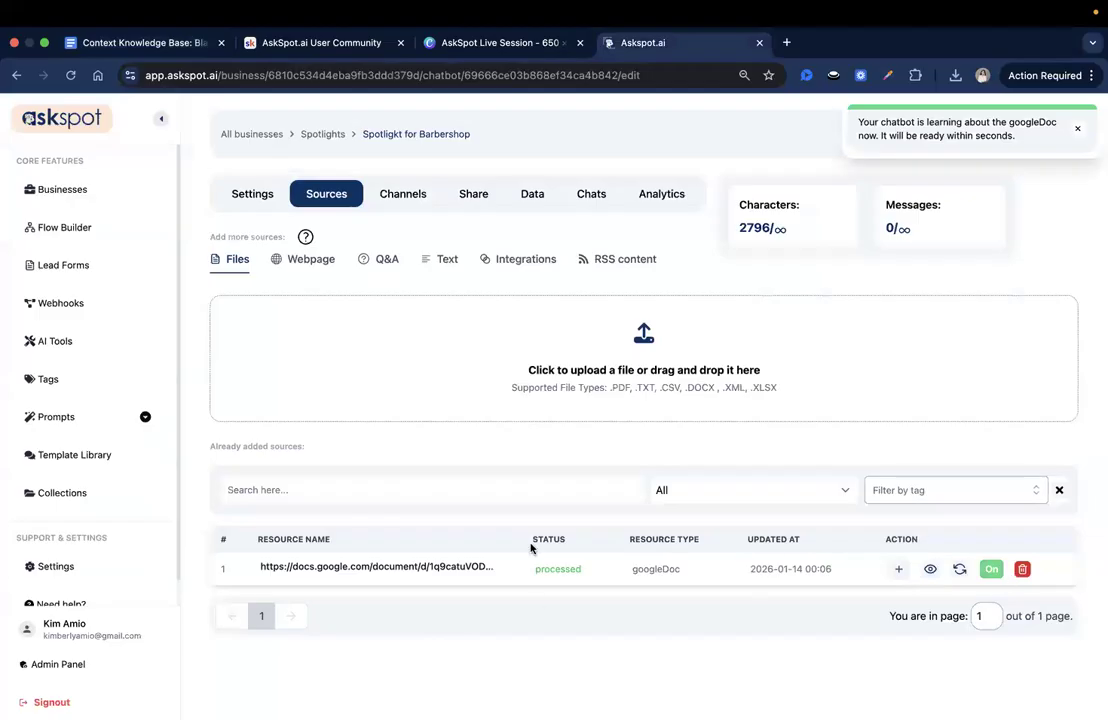
# - Set the header title in the spotlight's general settings to "Blade & Fade Collective"
pyautogui.click(260, 194)
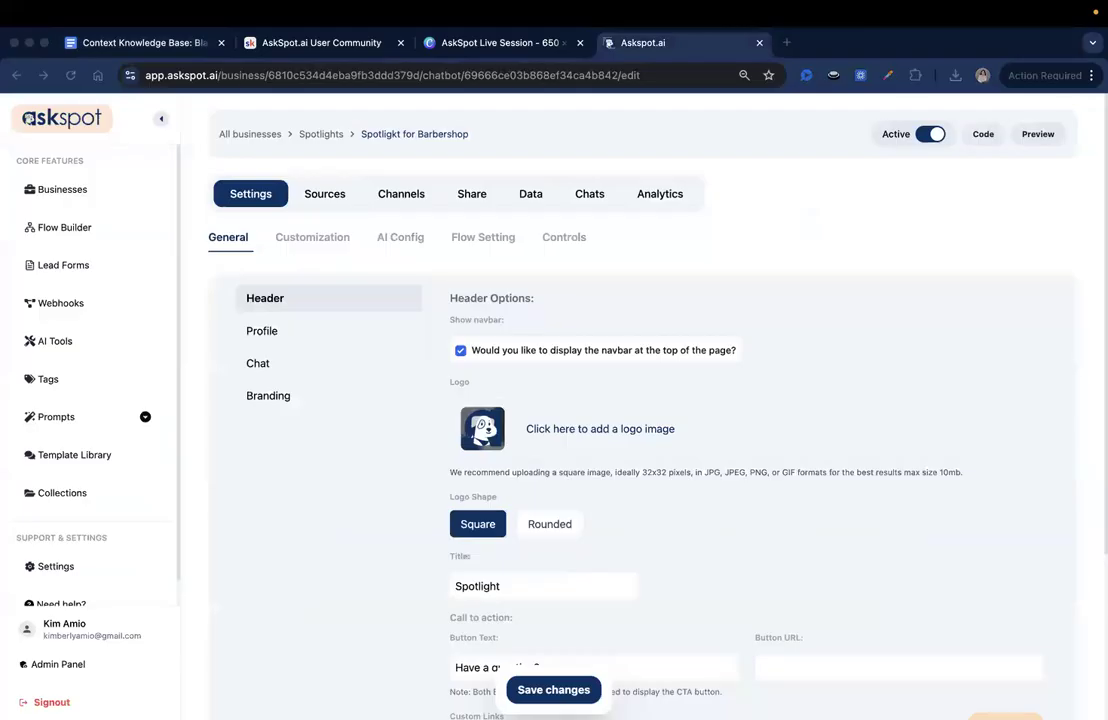
pyautogui.scroll(-1, 622, 293)
pyautogui.scroll(-1, 622, 295)
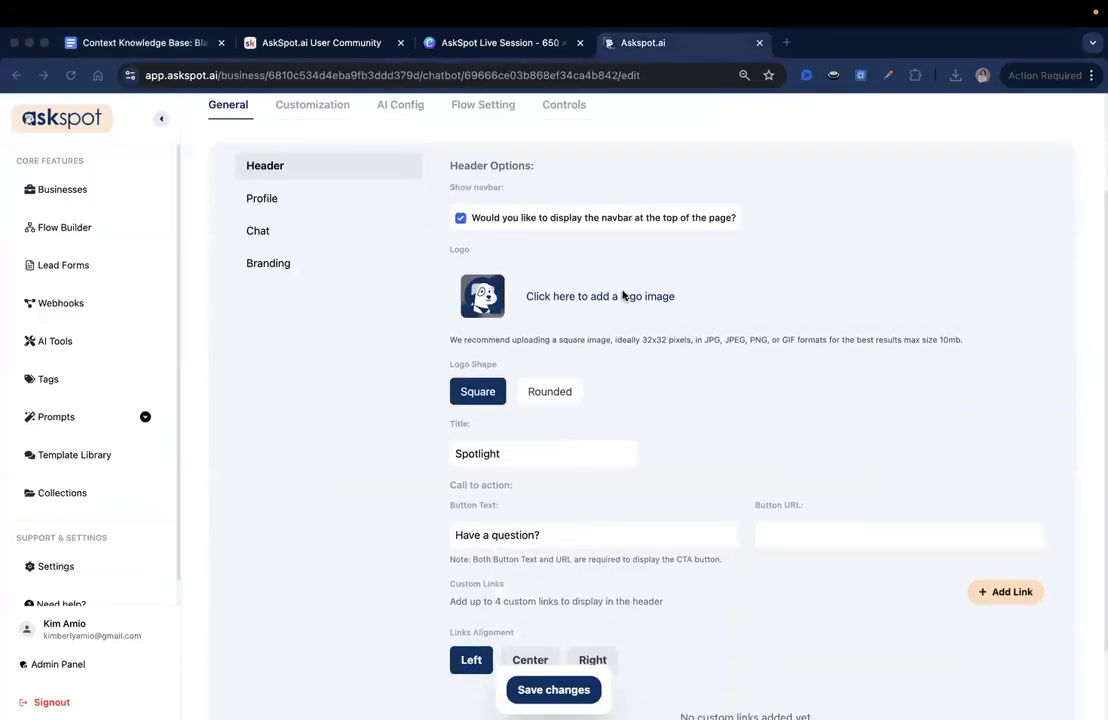
pyautogui.scroll(3, 622, 295)
pyautogui.scroll(-3, 490, 326)
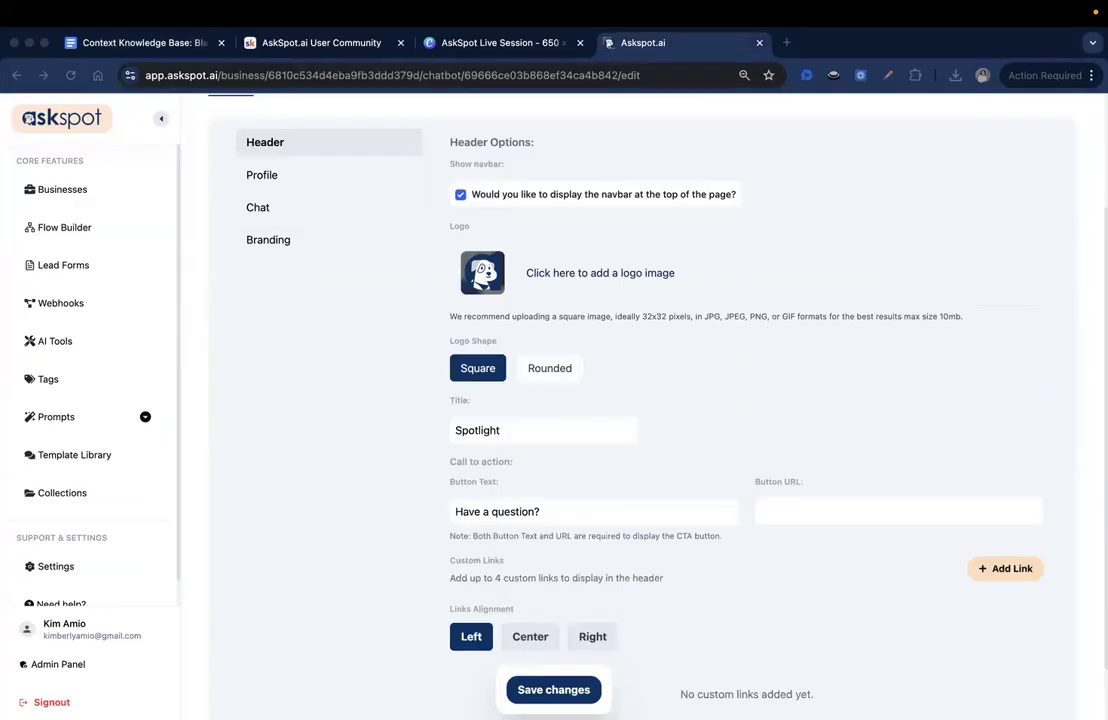
pyautogui.doubleClick(515, 428)
pyautogui.write('Blade & Fade Collective')
pyautogui.scroll(-1, 618, 376)
pyautogui.scroll(-1, 625, 368)
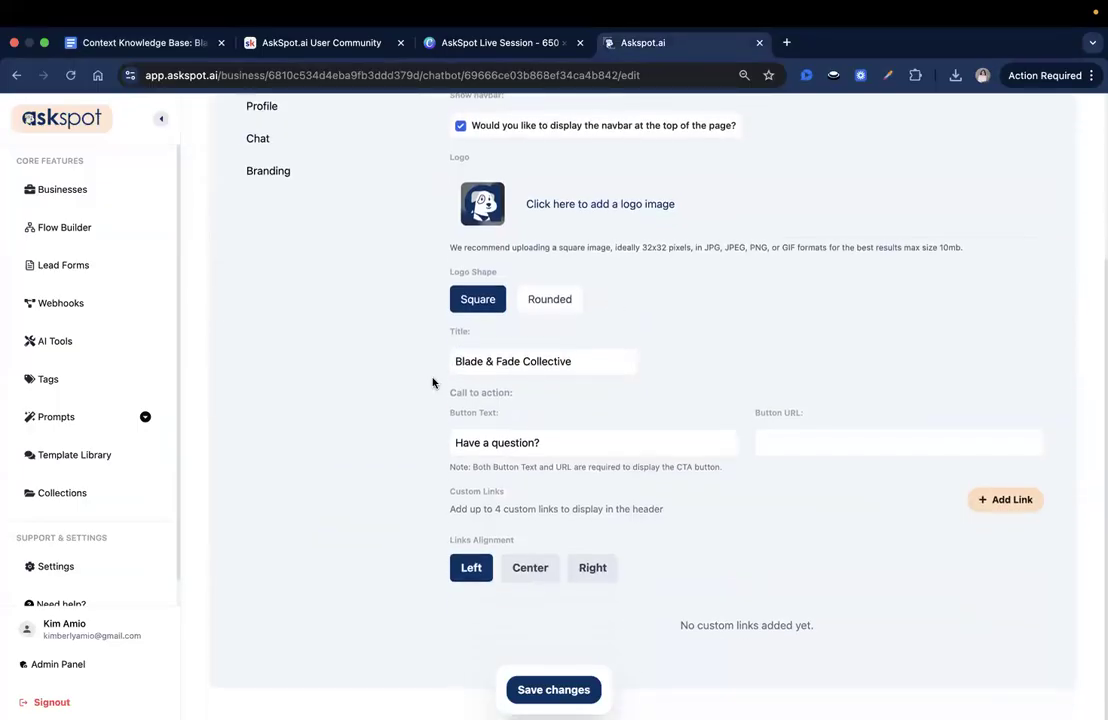
pyautogui.tripleClick(538, 366)
pyautogui.click(618, 420)
pyautogui.tripleClick(567, 361)
pyautogui.click(594, 401)
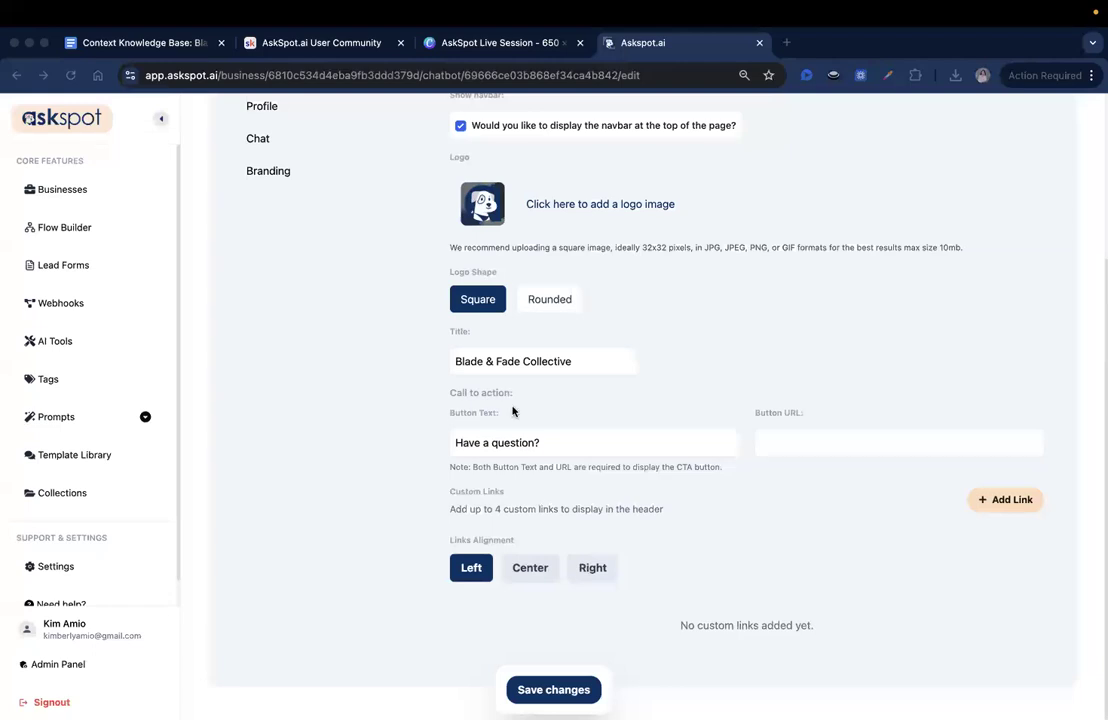
# - Set the header's call-to-action button text to "Book Your Barber"
pyautogui.tripleClick(537, 442)
pyautogui.write('Book Your Barber')
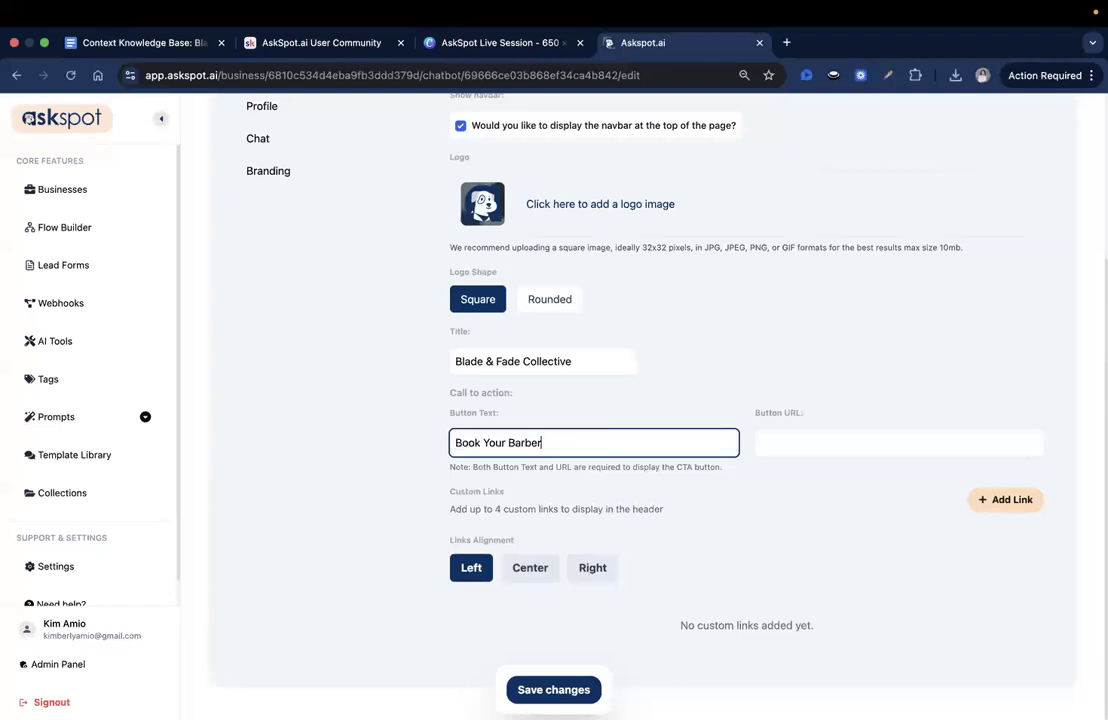
# - Use the spotlight's preview link address as the header call-to-action Button URL and save the changes
pyautogui.scroll(5, 628, 356)
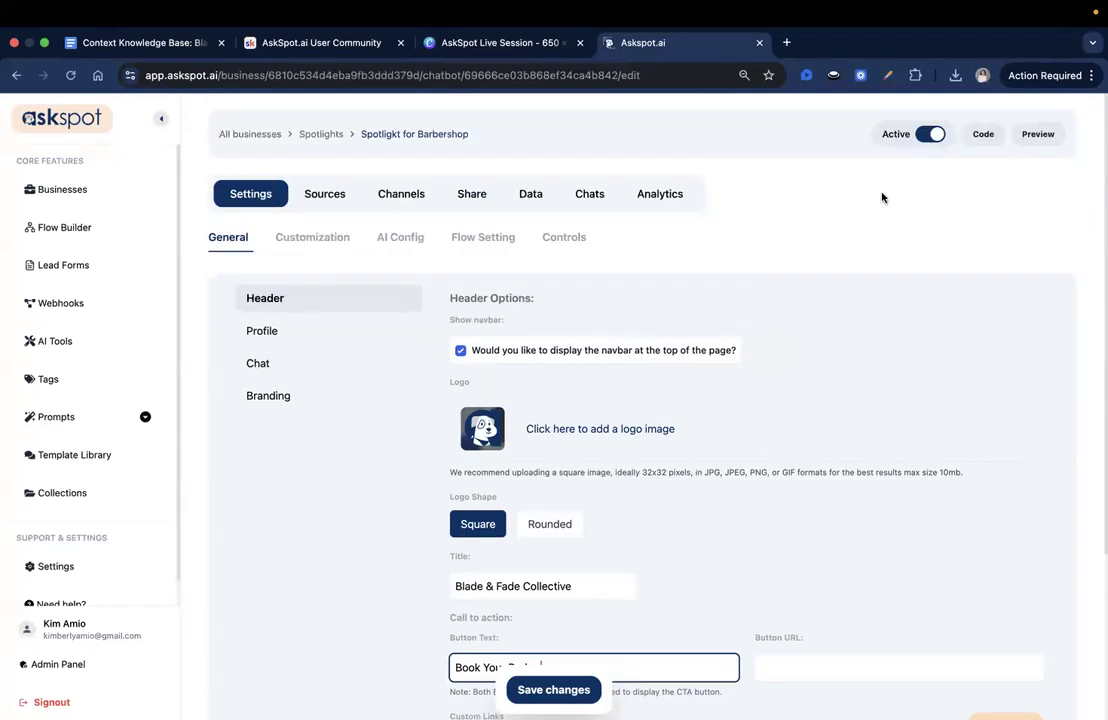
pyautogui.rightClick(1039, 134)
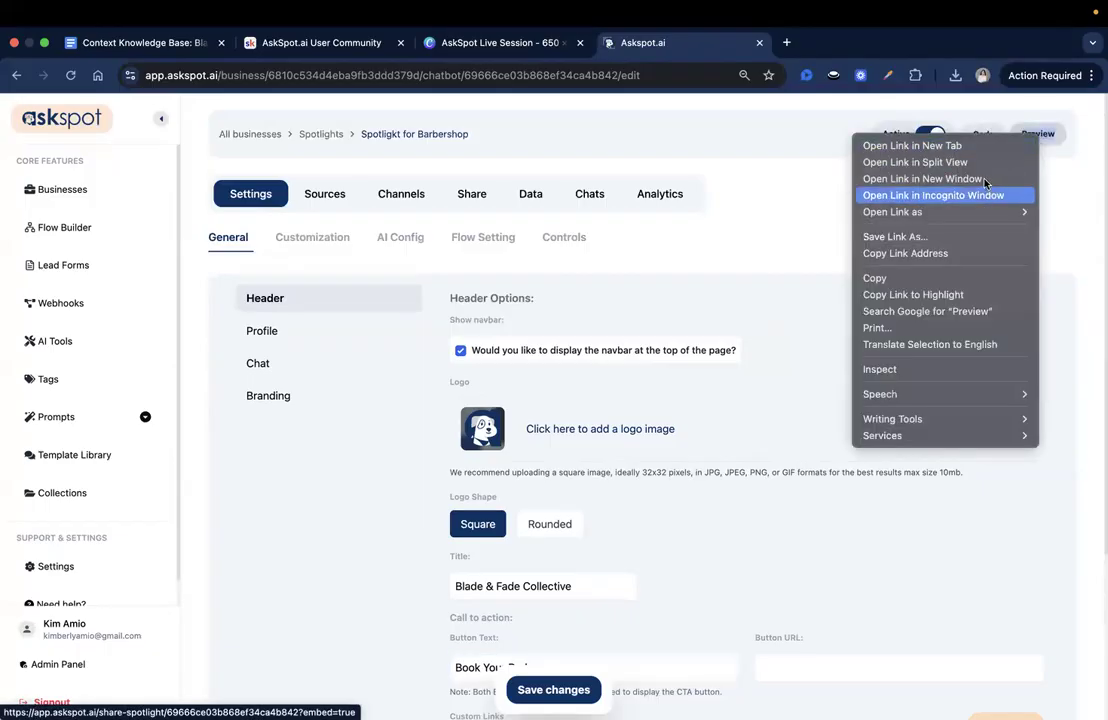
pyautogui.click(955, 252)
pyautogui.scroll(-5, 668, 398)
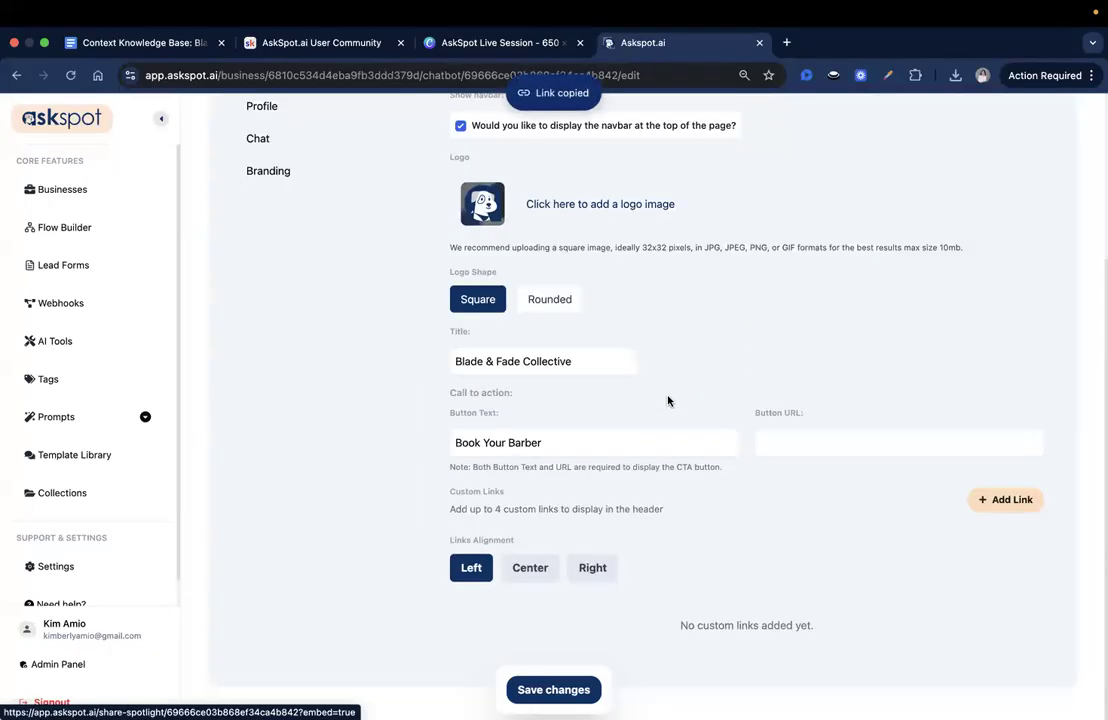
pyautogui.click(778, 450)
pyautogui.press('super+v')
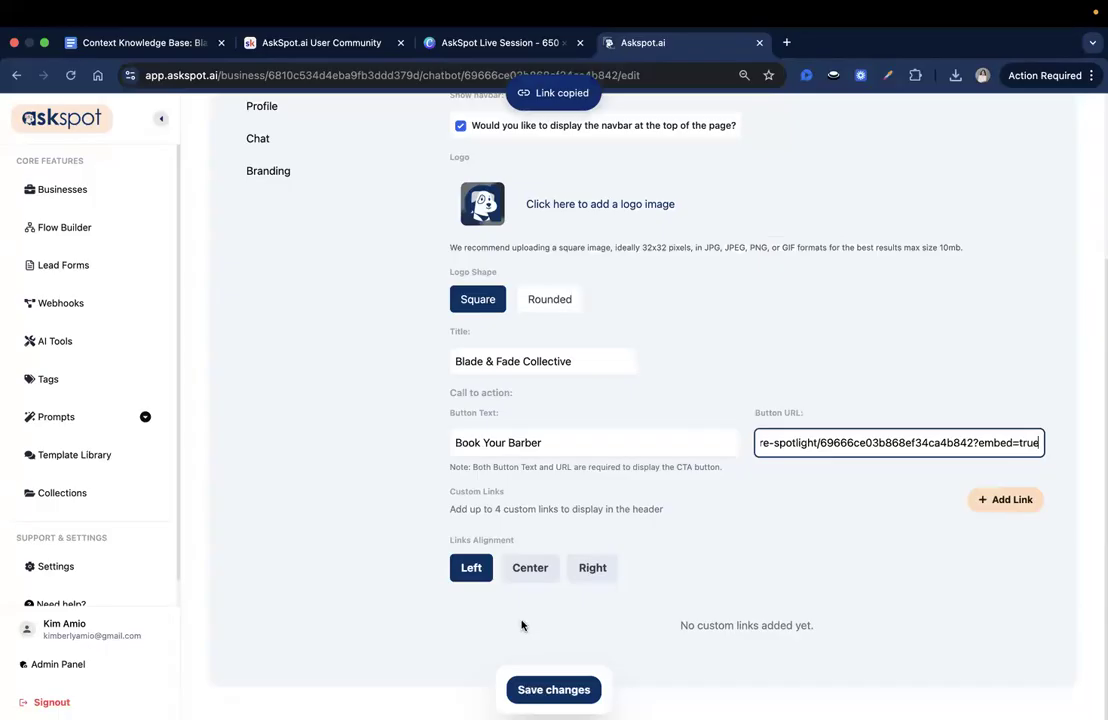
pyautogui.click(553, 690)
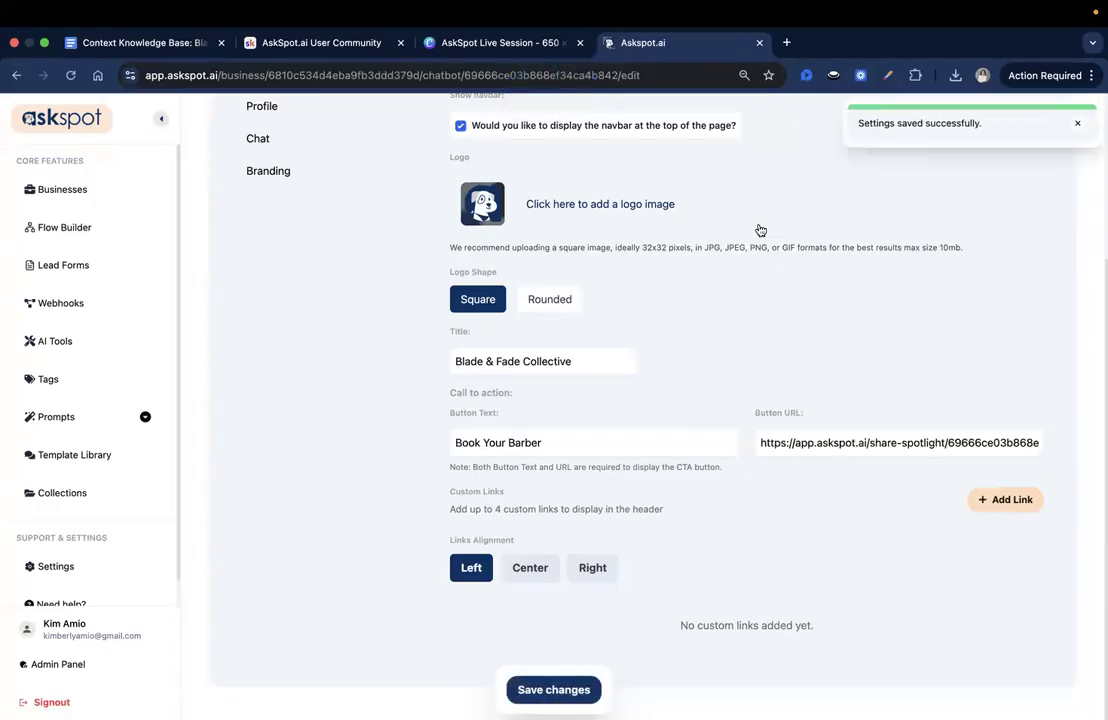
pyautogui.click(1022, 498)
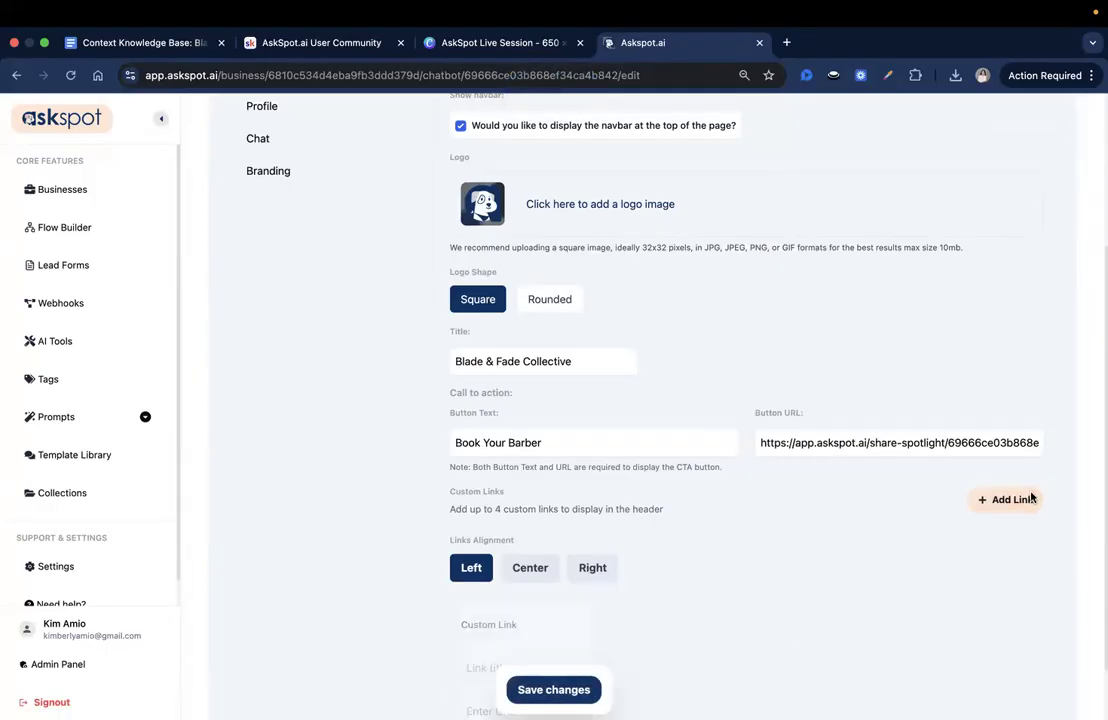
pyautogui.scroll(-2, 700, 540)
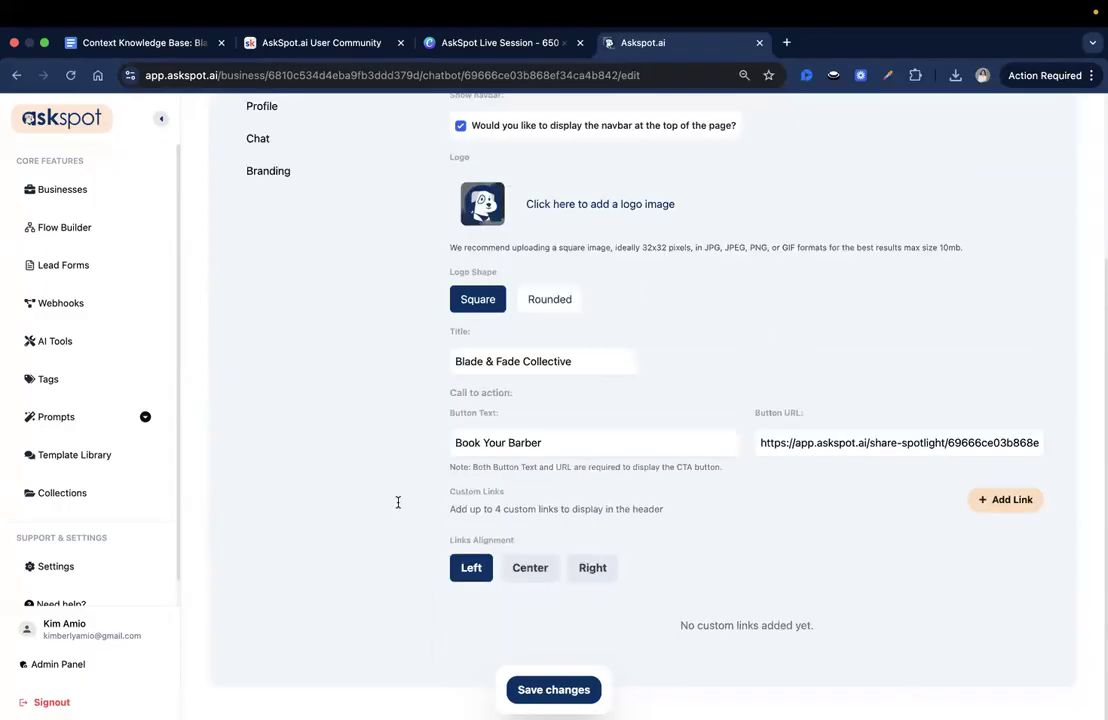
pyautogui.scroll(2, 791, 559)
pyautogui.scroll(-2, 791, 559)
pyautogui.click(574, 690)
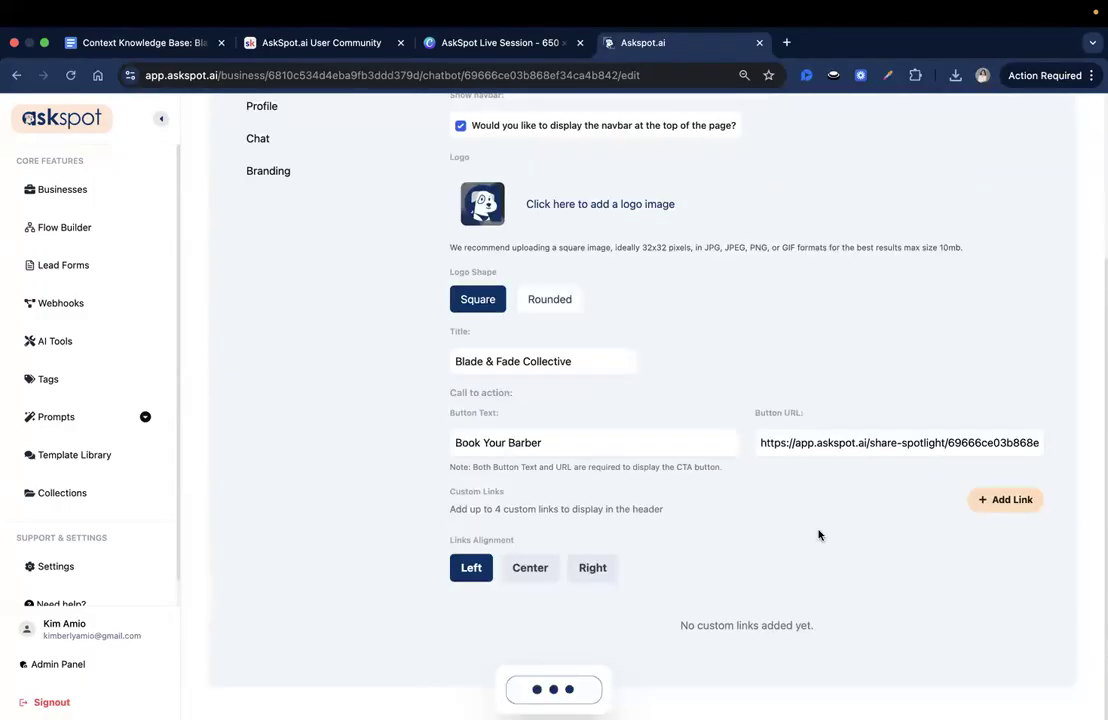
# - Add a custom header link titled "Our Barbers" with its bladeandfade web address and save the changes
pyautogui.click(1005, 499)
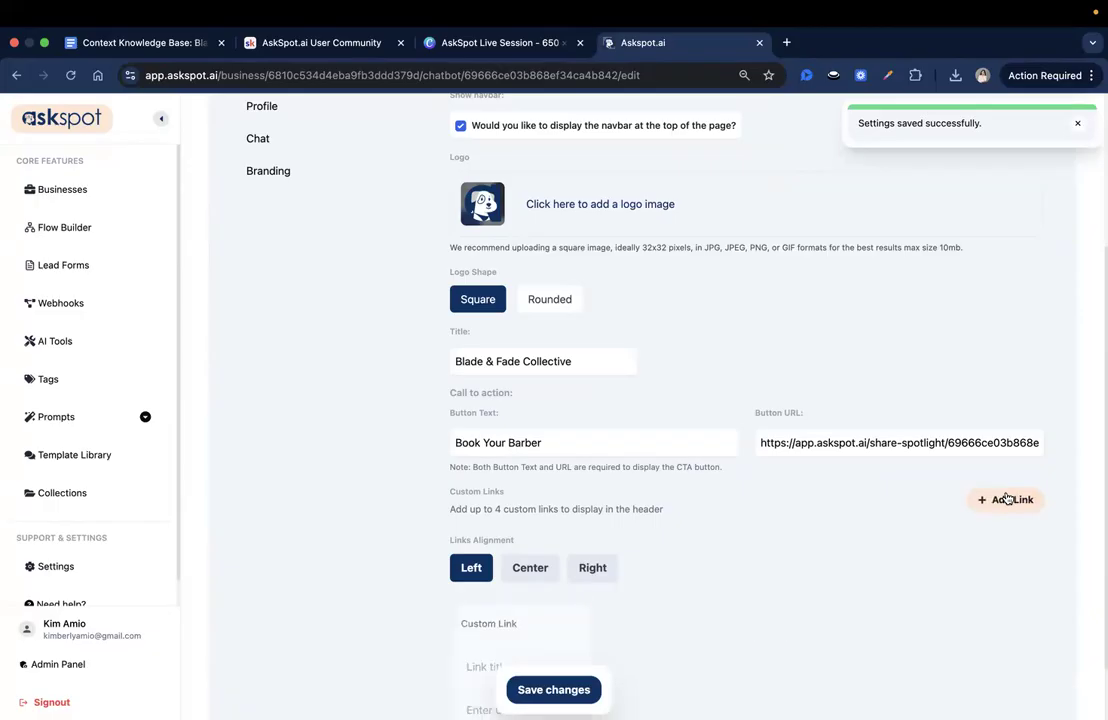
pyautogui.scroll(-2, 632, 545)
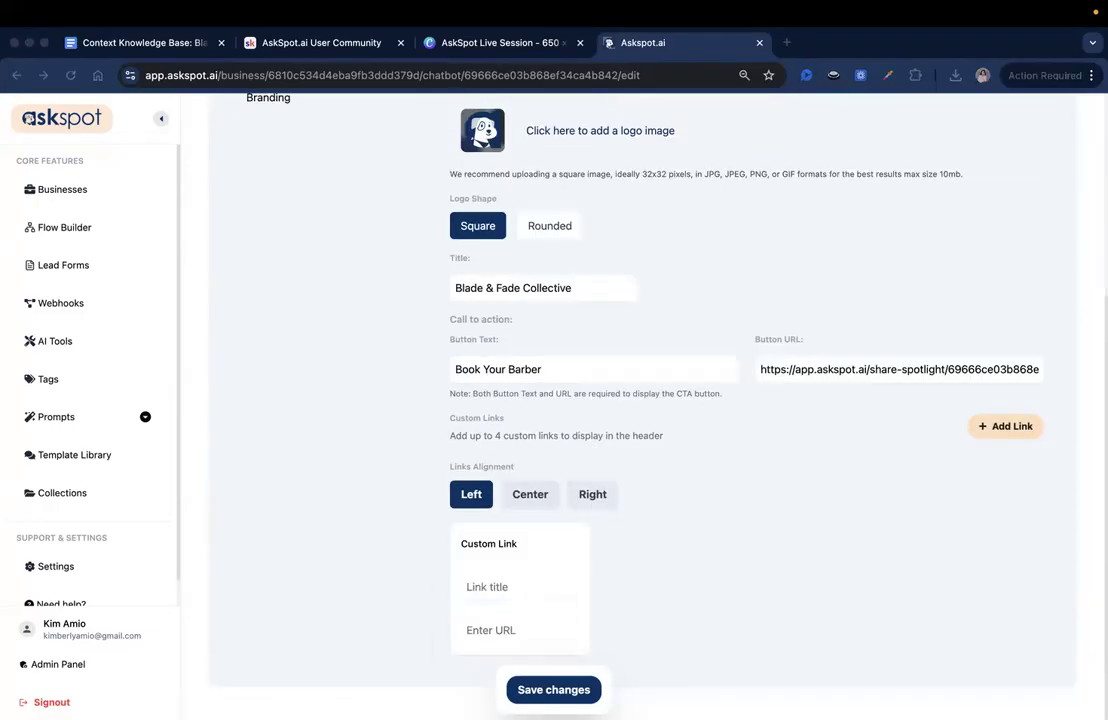
pyautogui.click(519, 586)
pyautogui.press('super+v')
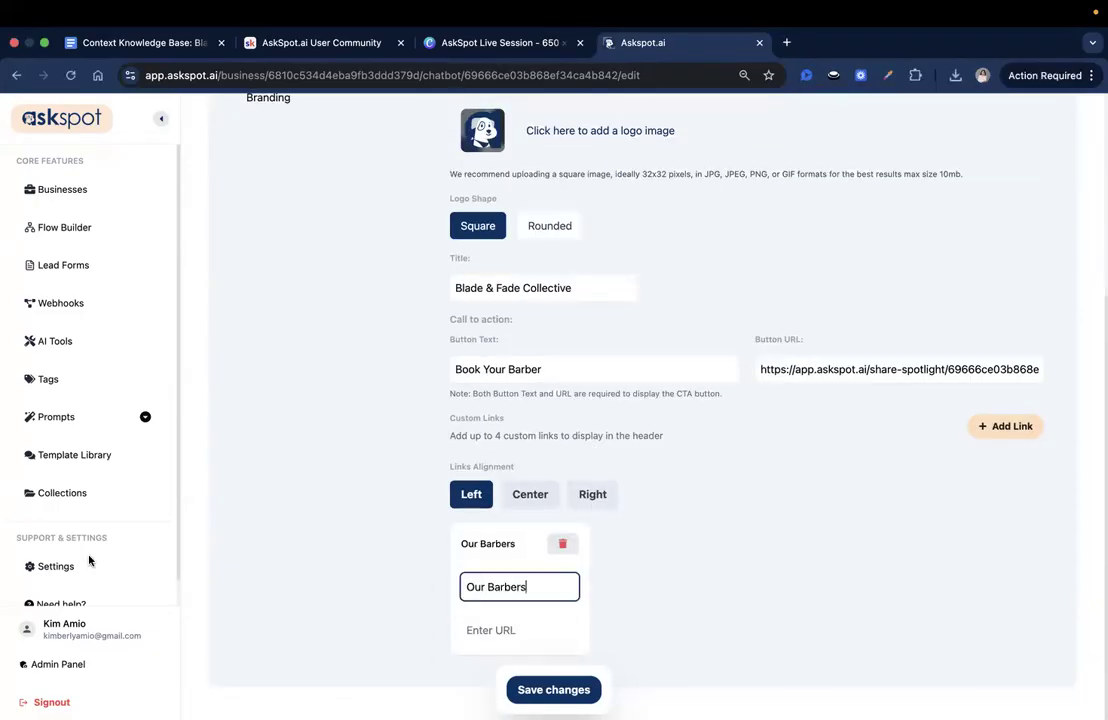
pyautogui.press('super+Tab')
pyautogui.click(529, 614)
pyautogui.press('super+v')
pyautogui.click(573, 694)
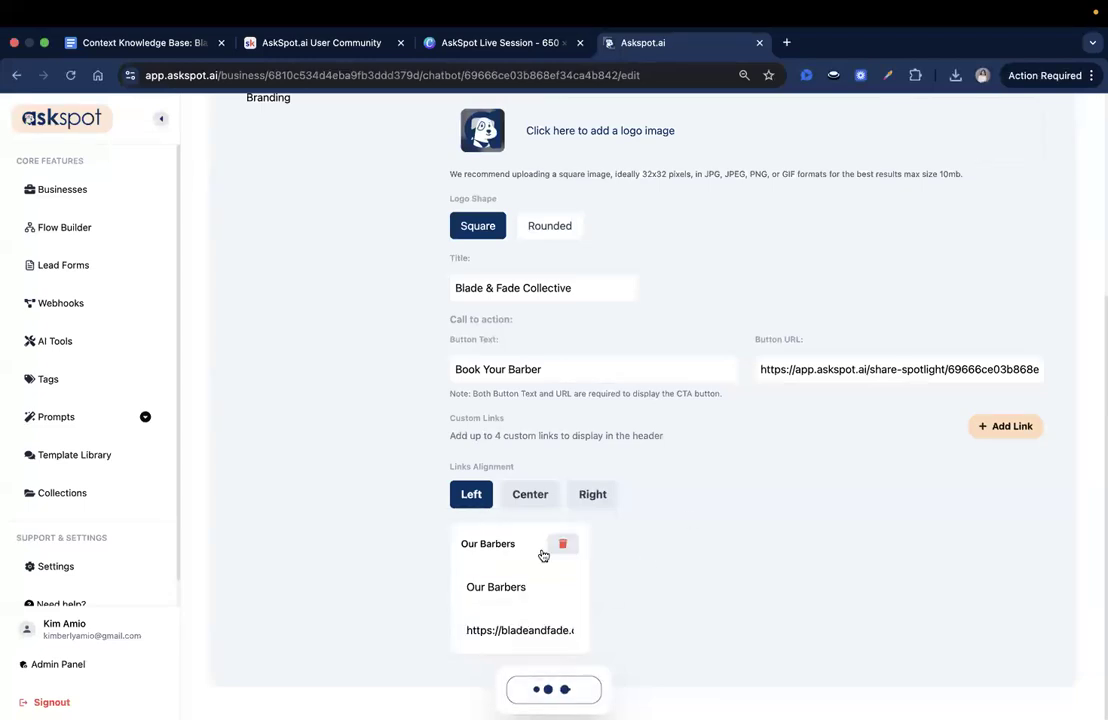
# - Add a second custom header link titled "Styles Gallery" with its bladeandfade web address and save the changes
pyautogui.click(1010, 430)
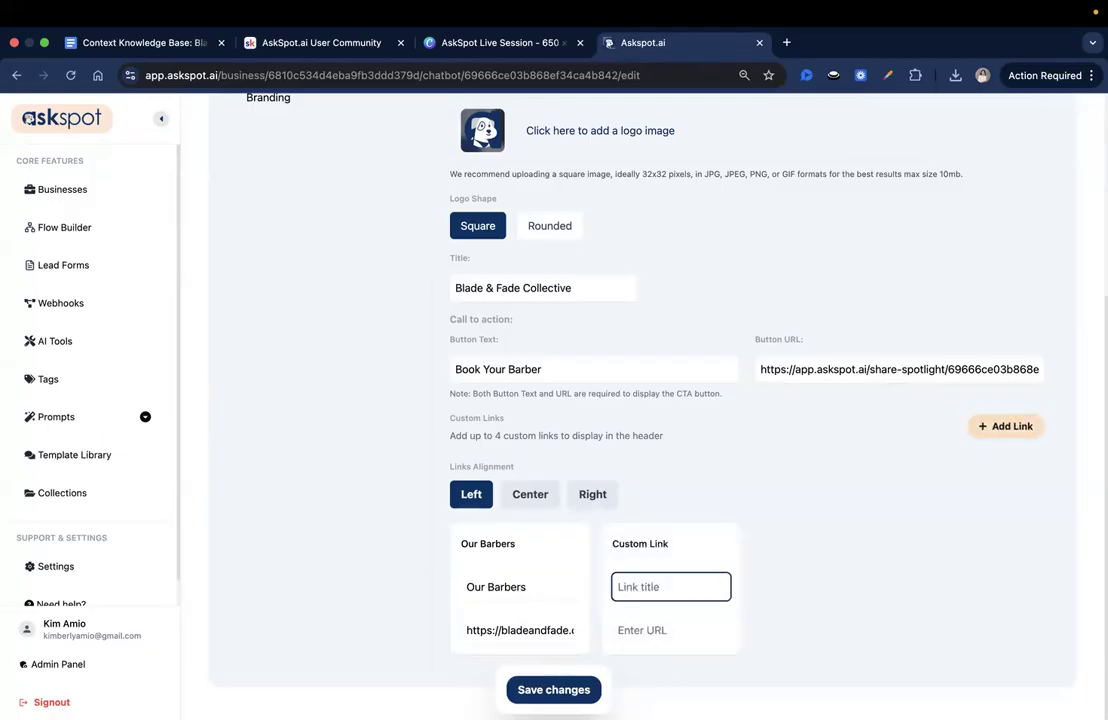
pyautogui.press('super+Tab')
pyautogui.click(638, 593)
pyautogui.press('super+v')
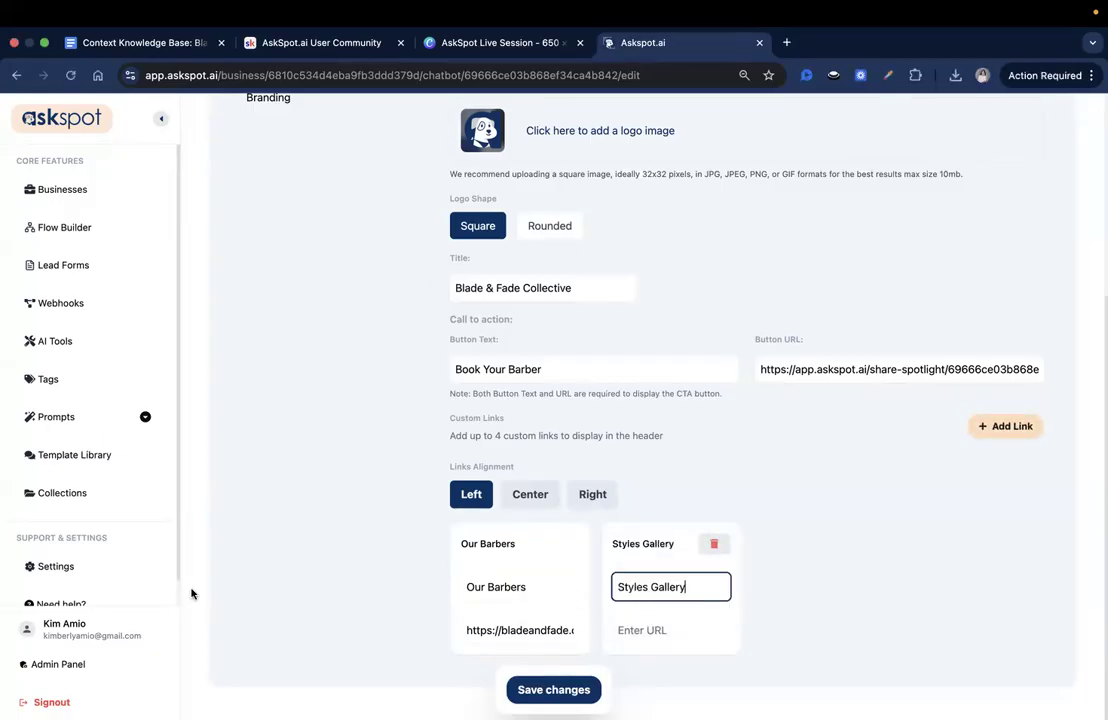
pyautogui.press('super+Tab')
pyautogui.click(646, 632)
pyautogui.press('super+v')
pyautogui.click(727, 622)
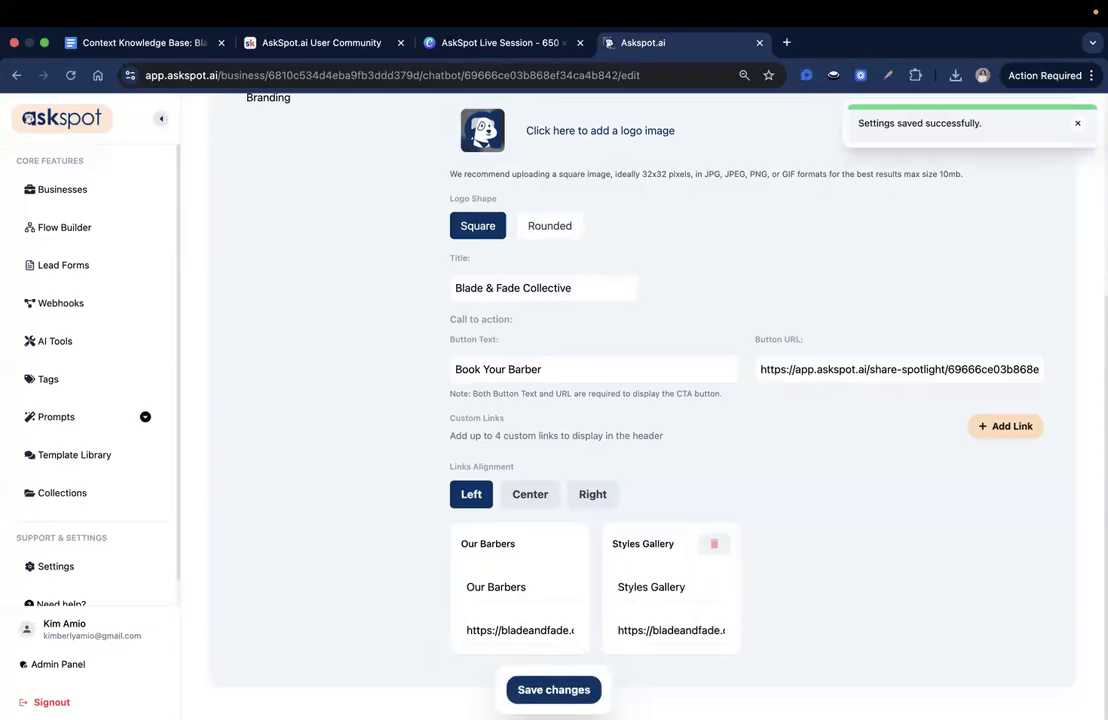
# - Add a third custom header link titled "Services & Pricing" with its bladeandfade web address
pyautogui.press('super+Tab')
pyautogui.press('super+Tab')
pyautogui.click(1012, 428)
pyautogui.click(779, 587)
pyautogui.press('super+v')
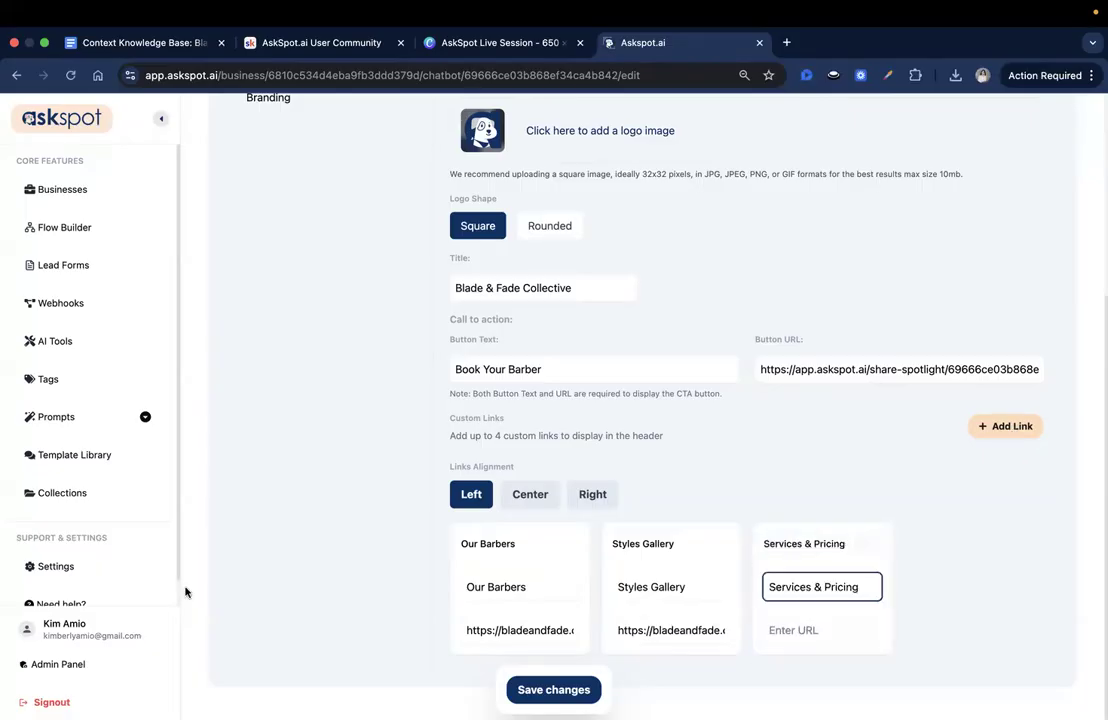
pyautogui.press('super+Tab')
pyautogui.press('super+Tab')
pyautogui.click(829, 630)
pyautogui.press('super+v')
# - Add a fourth custom header link titled "Book Now" that uses the call-to-action's URL, and save the changes
pyautogui.click(1016, 426)
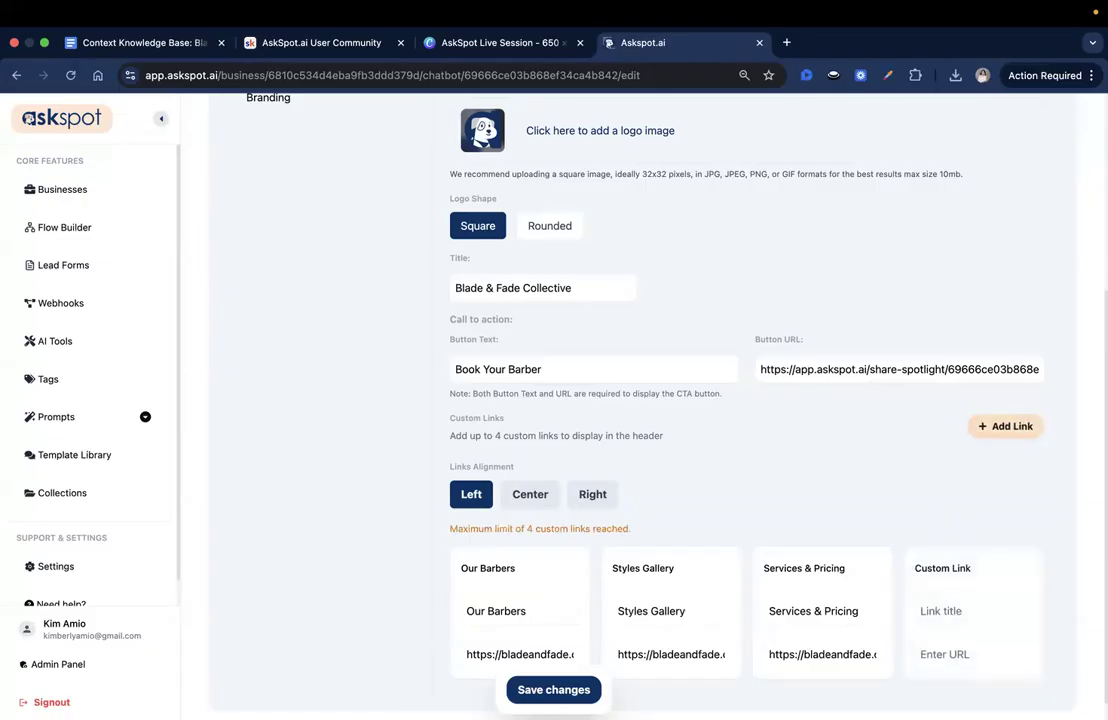
pyautogui.press('super+Tab')
pyautogui.click(943, 614)
pyautogui.write('Book Now')
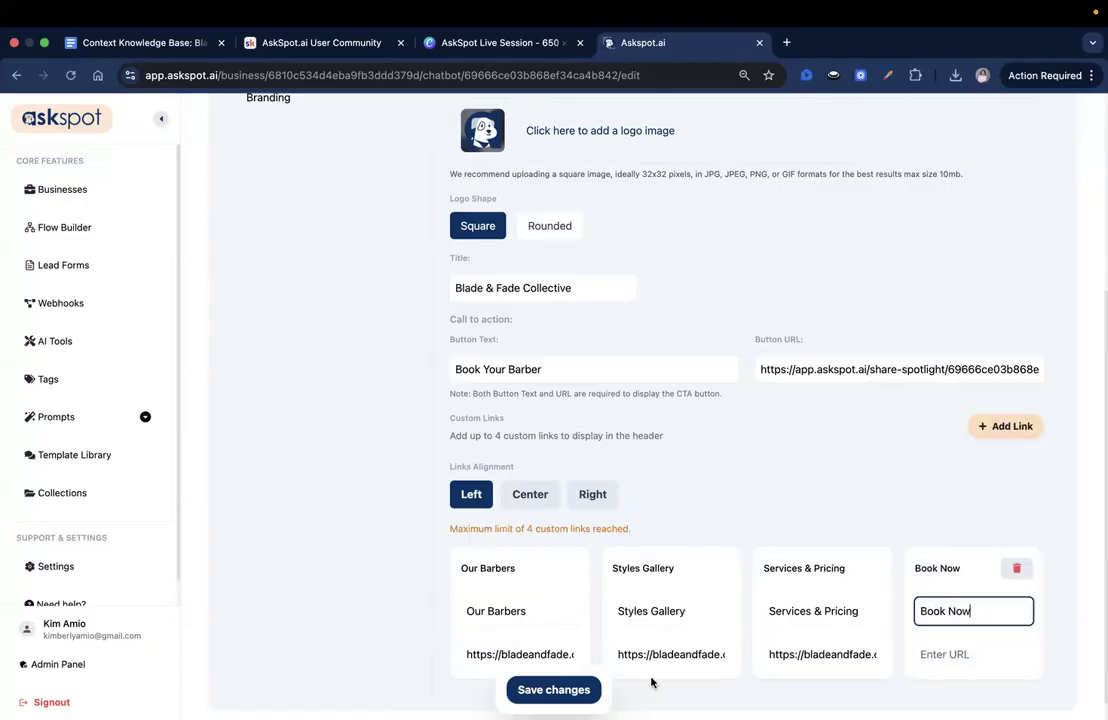
pyautogui.scroll(2, 1047, 228)
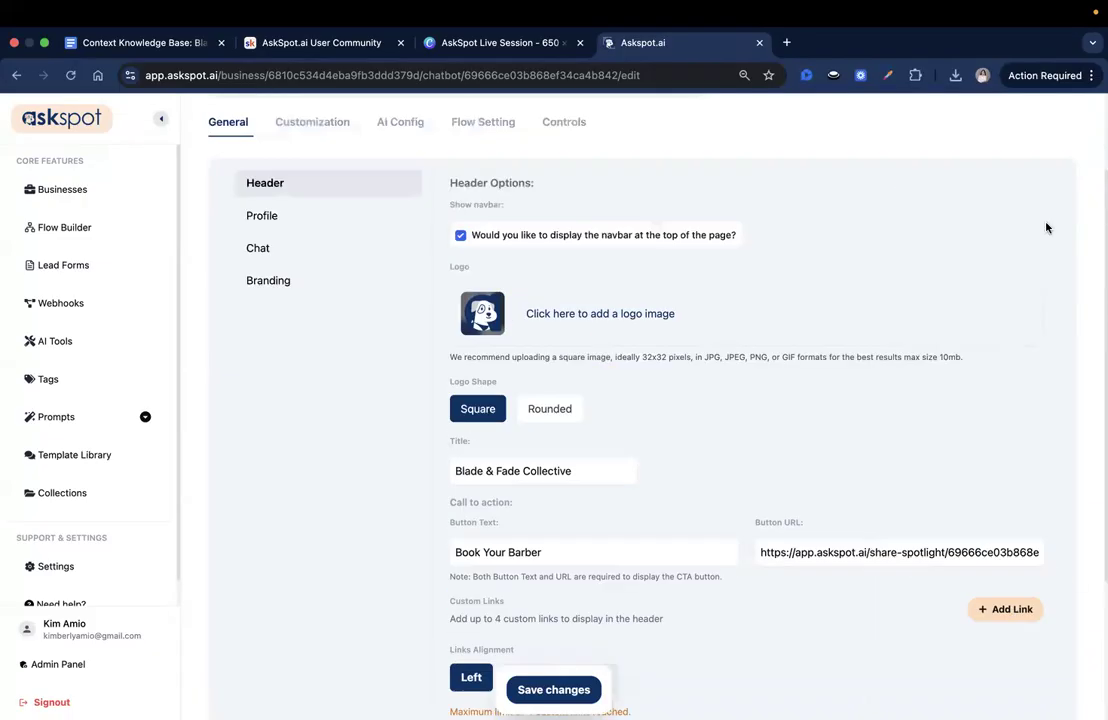
pyautogui.scroll(-2, 888, 434)
pyautogui.click(846, 345)
pyautogui.hotkey('ctrl', 'a')
pyautogui.click(981, 629)
pyautogui.write('https://app.askspot.ai/share-spotlight/69666ce03b868ef34ca4b842?embed=true')
pyautogui.click(554, 690)
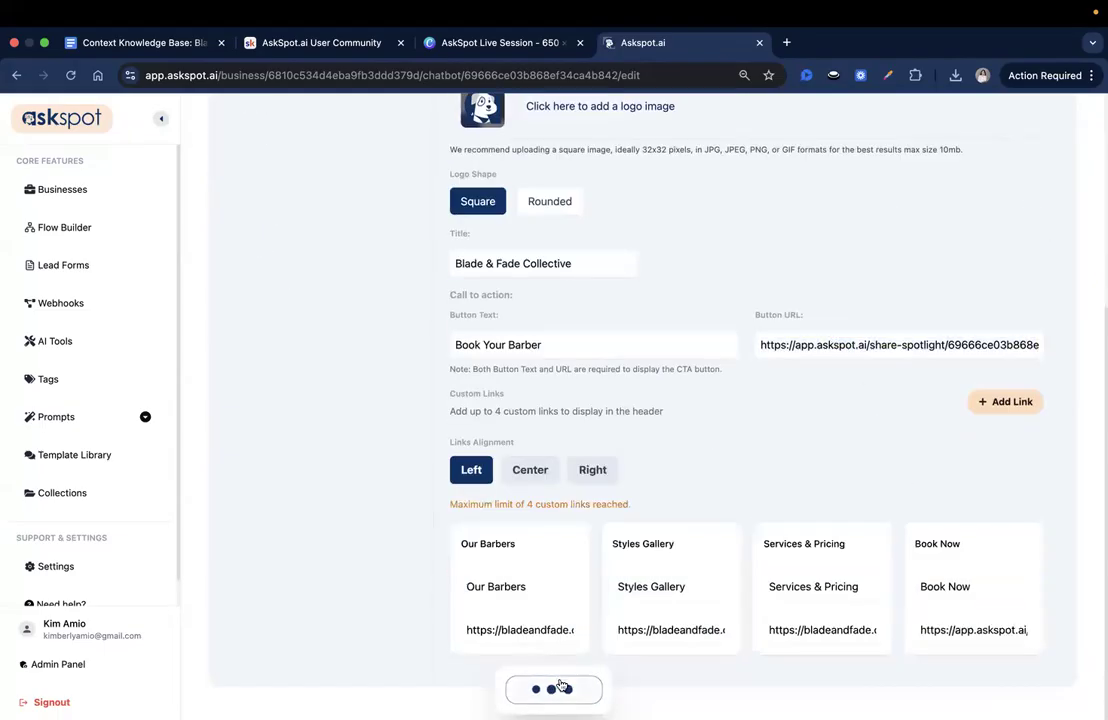
# - Add the ChatGPT-generated PNG from the Downloads folder as a photo in the profile media, uploading it with the full-image crop
pyautogui.scroll(4, 450, 350)
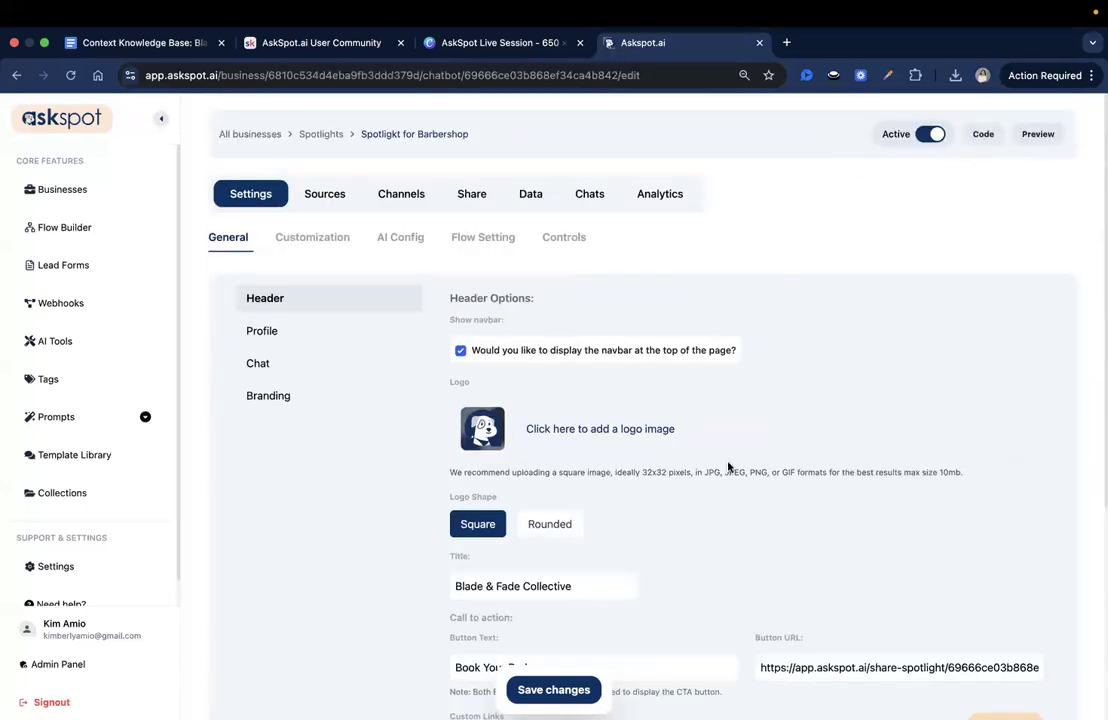
pyautogui.click(316, 331)
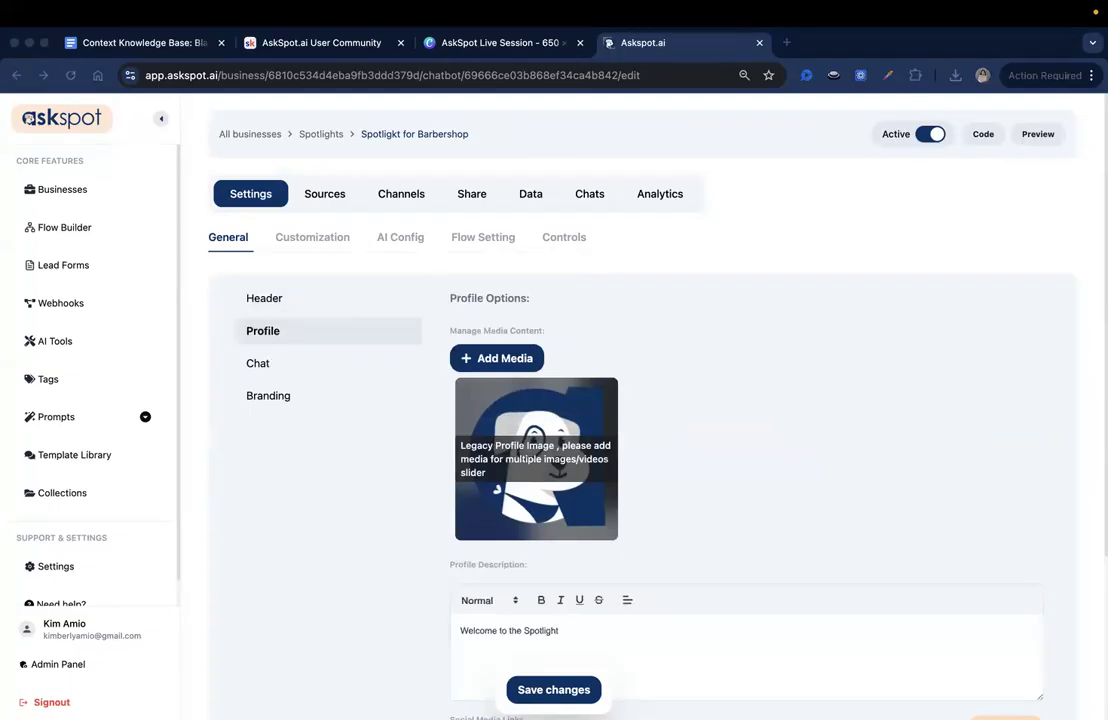
pyautogui.scroll(-1, 558, 474)
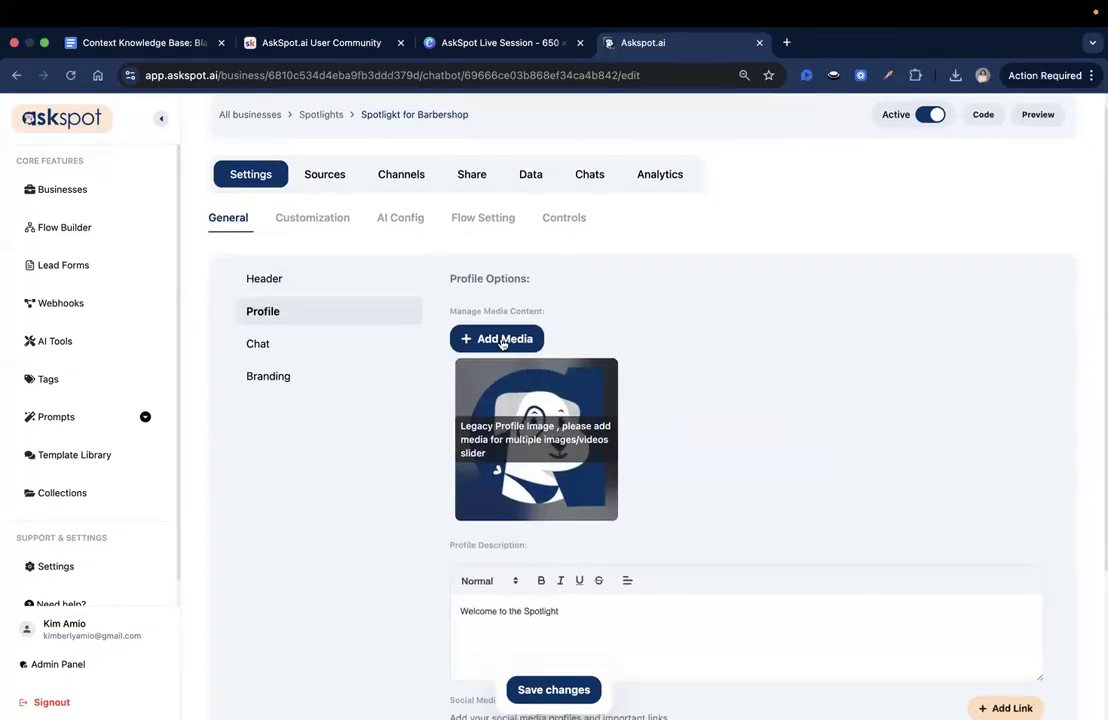
pyautogui.click(502, 340)
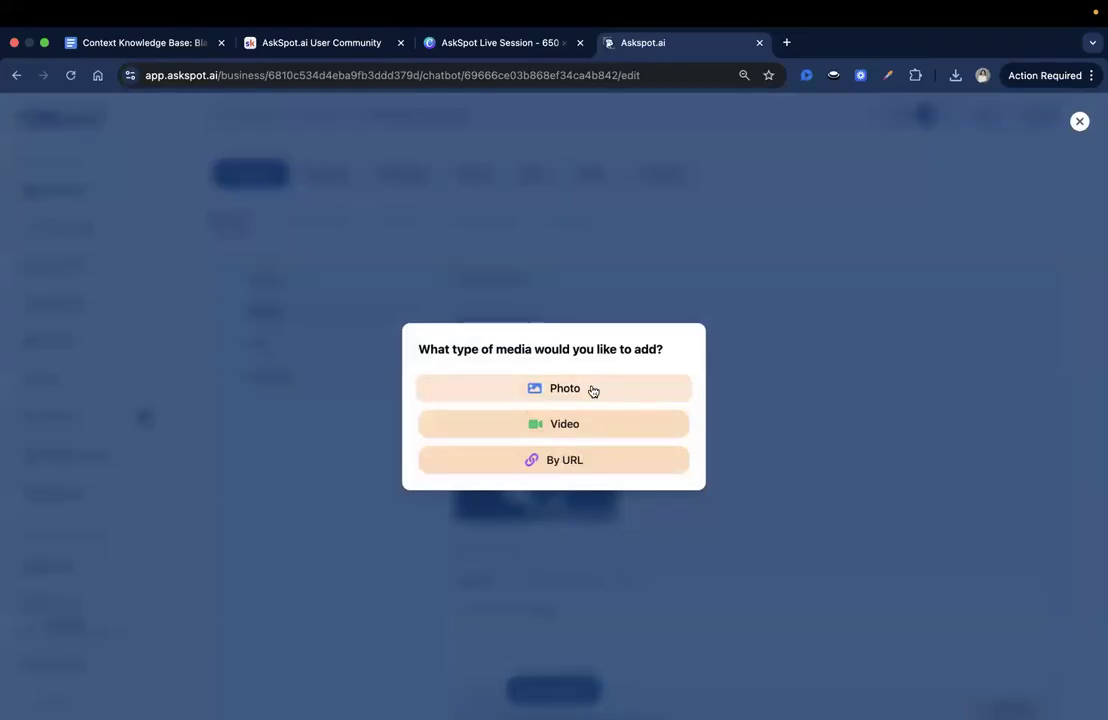
pyautogui.click(593, 389)
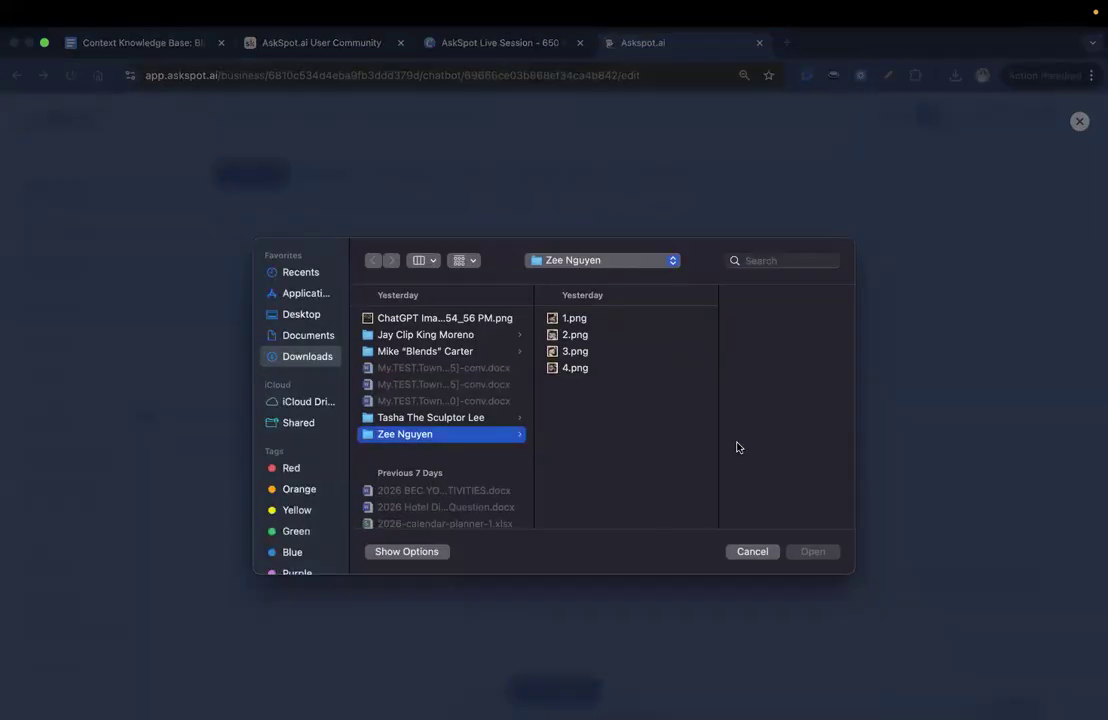
pyautogui.click(440, 318)
pyautogui.click(812, 552)
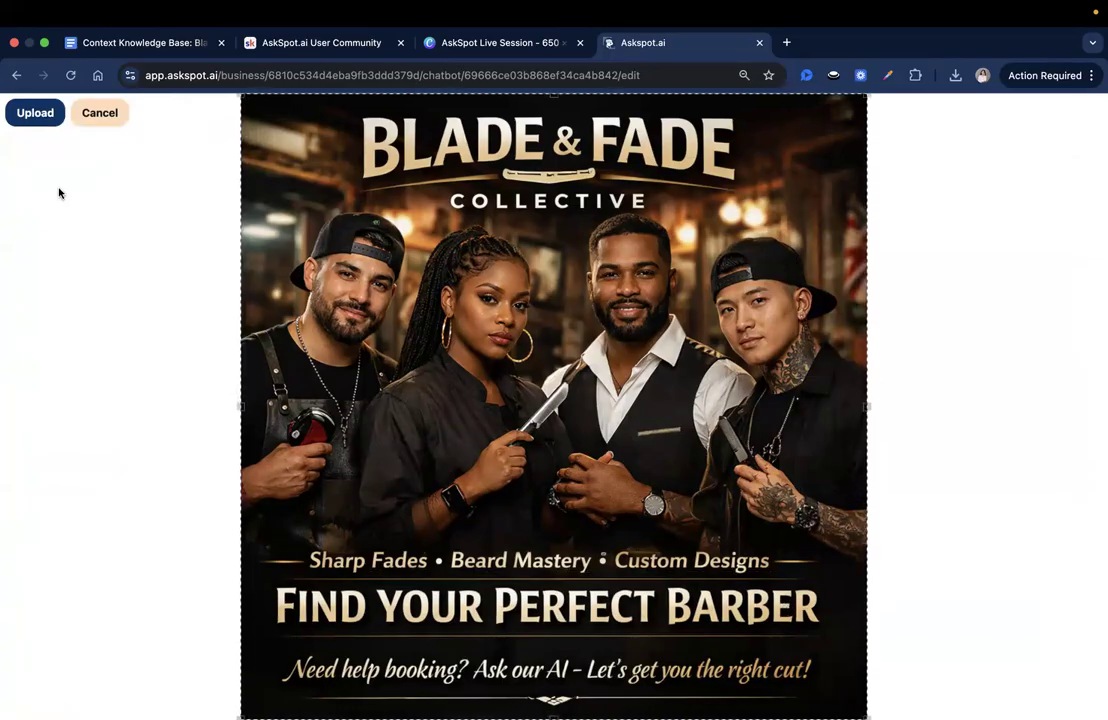
pyautogui.click(36, 114)
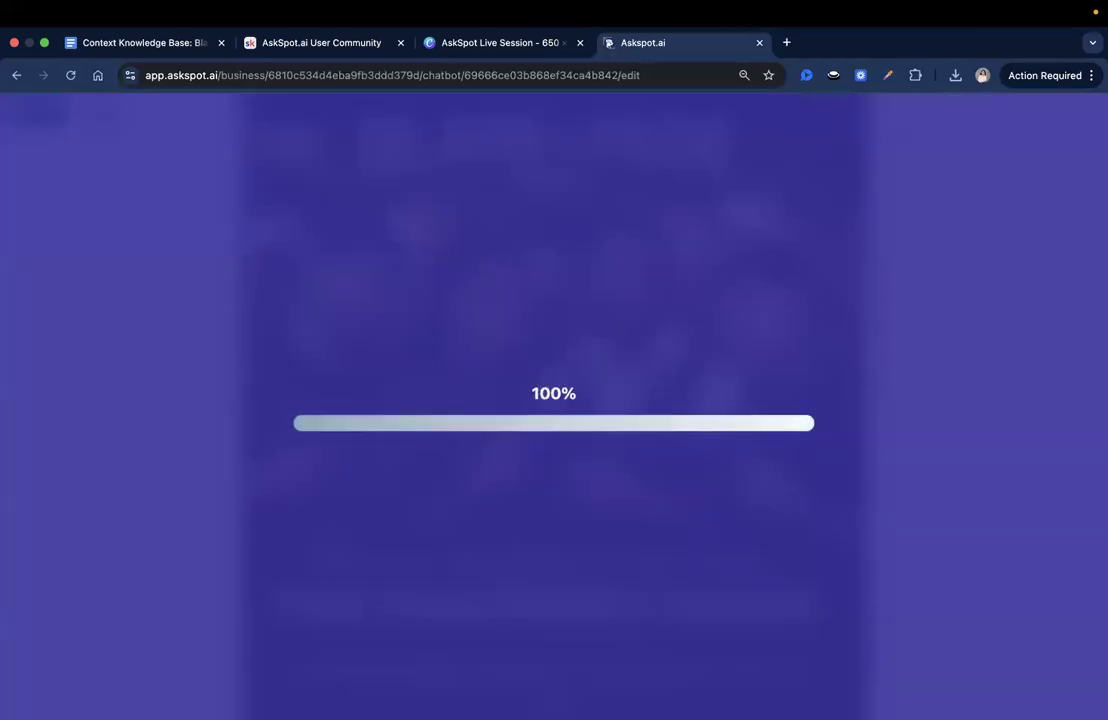
# - Replace the profile description with the copied barbershop text beginning "At Blade & Fade, we believe a haircut is personal."
pyautogui.scroll(-5, 550, 500)
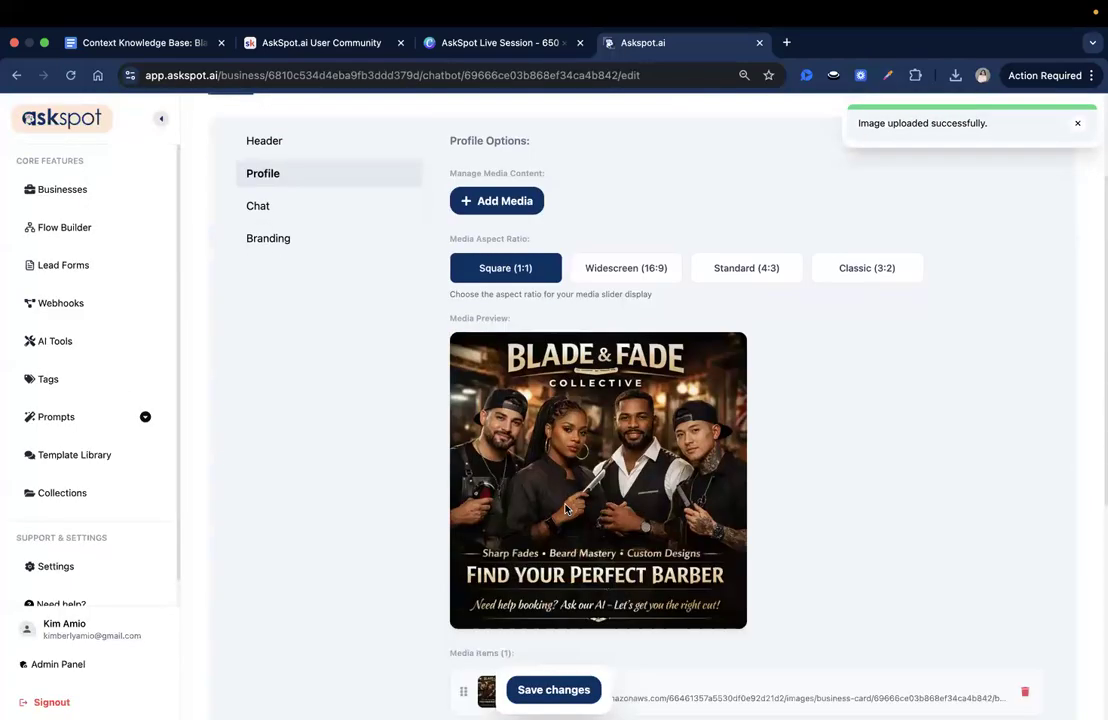
pyautogui.scroll(-2, 565, 510)
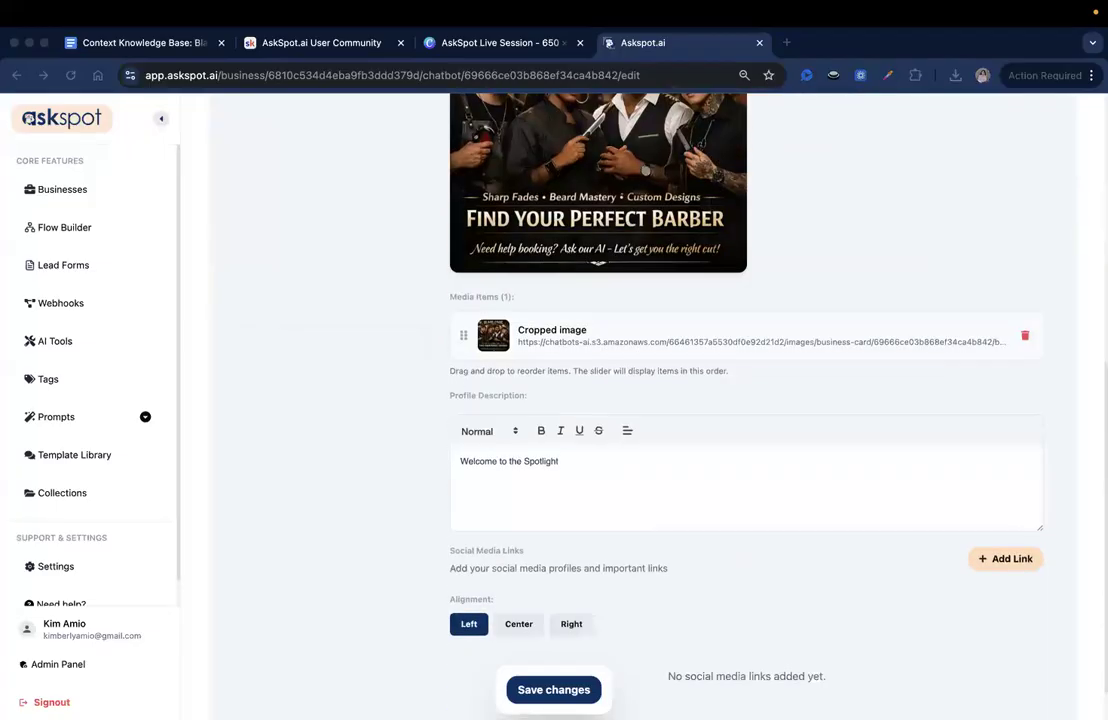
pyautogui.tripleClick(541, 475)
pyautogui.press('BackSpace')
pyautogui.write("At Blade & Fade, we believe a haircut is personal. Each of our barbers brings their own technique, creative flair, and signature look. Whether you're after sharp fades, intricate line work, or beard mastery, we've got your perfect match.")
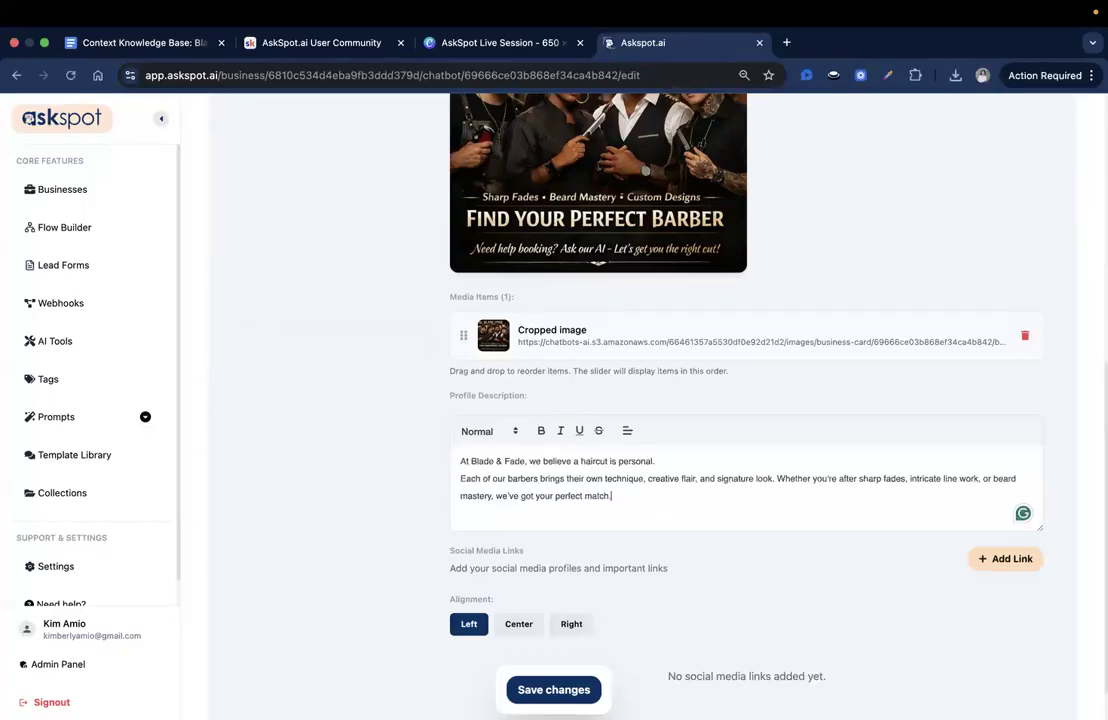
# - Make the first line of the profile description bold and save the changes
pyautogui.tripleClick(485, 457)
pyautogui.click(470, 461)
pyautogui.tripleClick(470, 461)
pyautogui.click(543, 431)
pyautogui.click(475, 490)
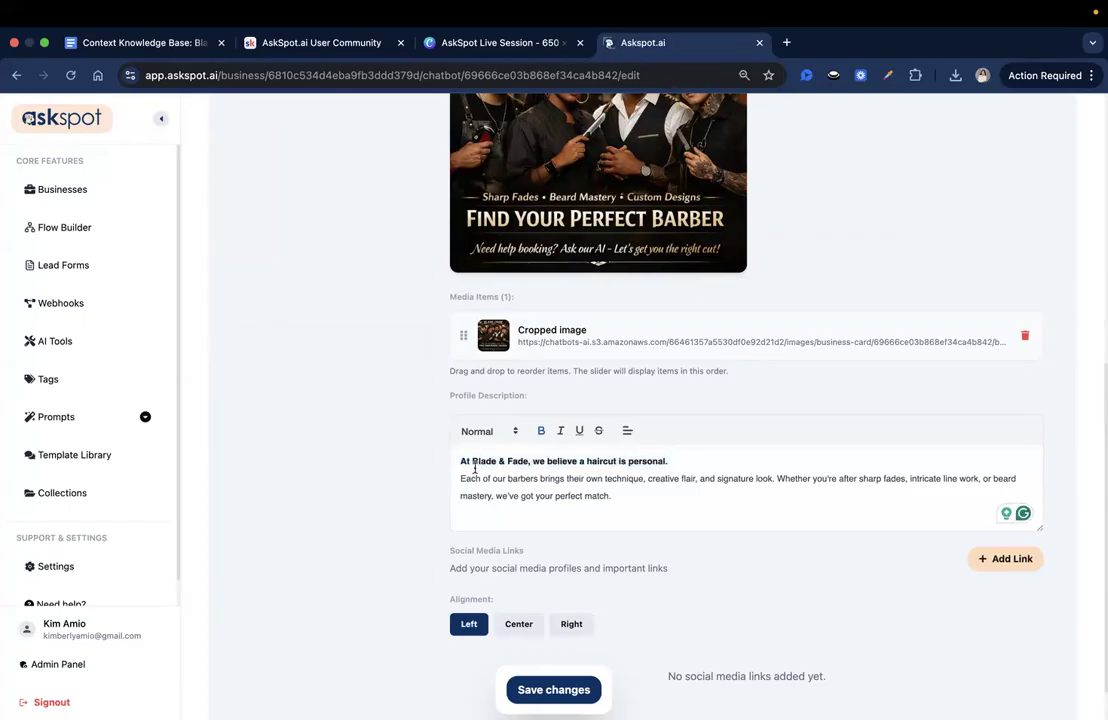
pyautogui.tripleClick(522, 491)
pyautogui.click(684, 493)
pyautogui.scroll(1, 611, 527)
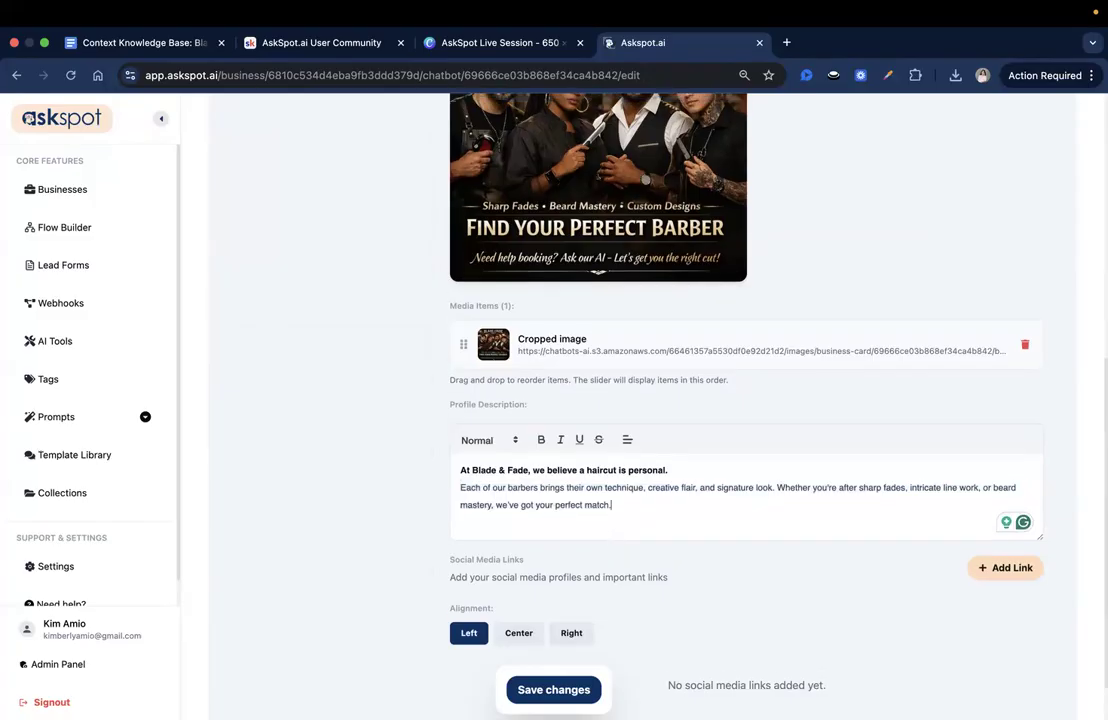
pyautogui.click(554, 689)
pyautogui.scroll(-2, 462, 596)
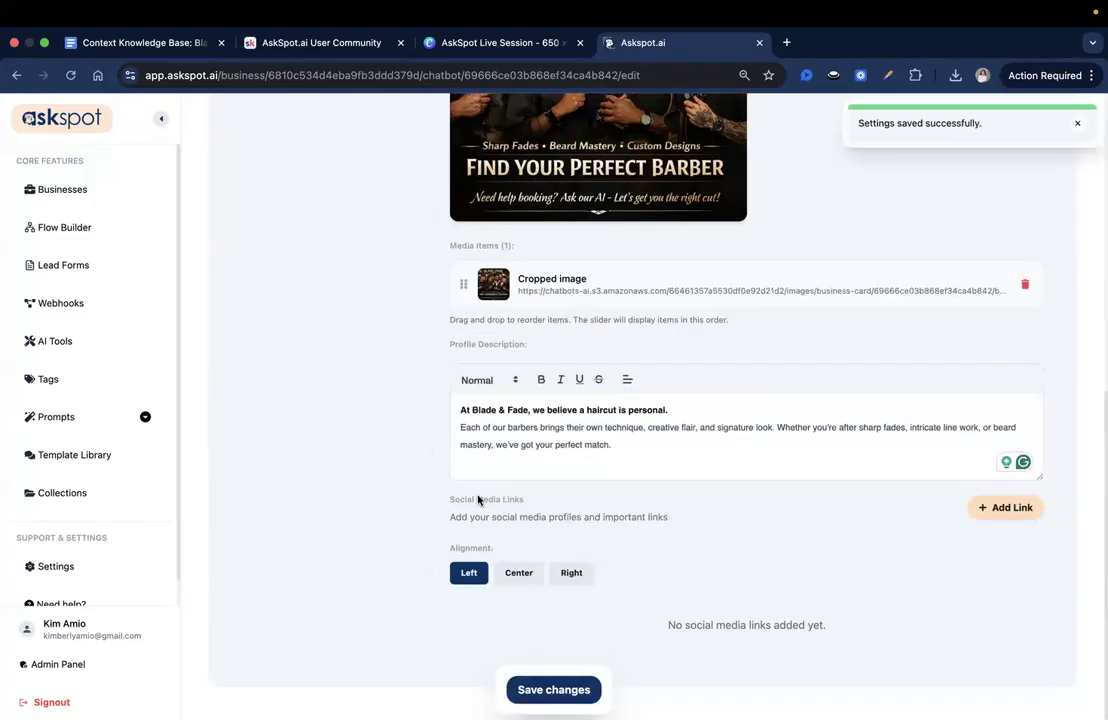
pyautogui.moveTo(451, 497); pyautogui.dragTo(542, 499)
pyautogui.click(542, 499)
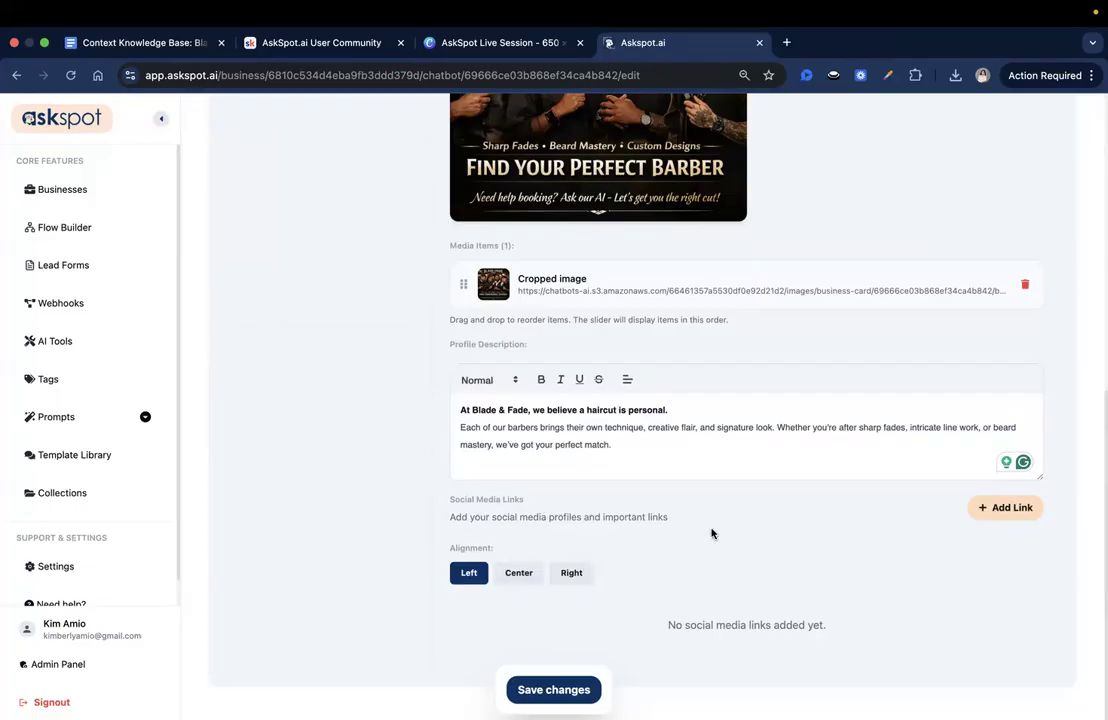
pyautogui.scroll(5, 675, 567)
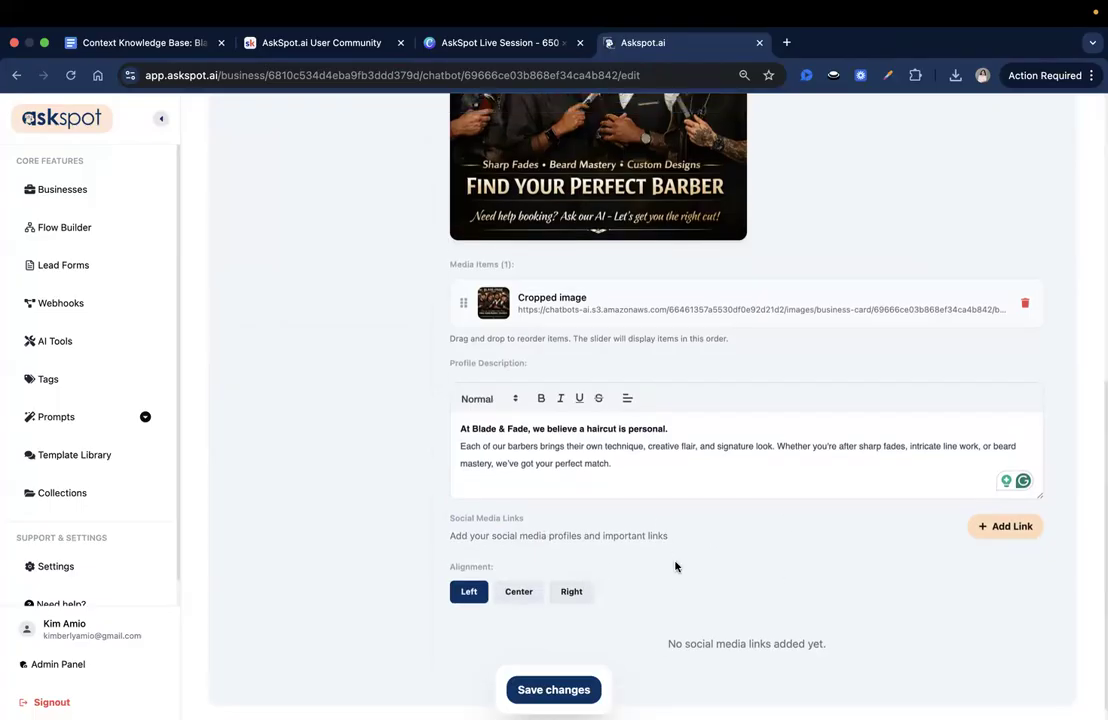
# - Save the profile changes, and enable Voice Chat in the spotlight's chat settings
pyautogui.scroll(3, 646, 592)
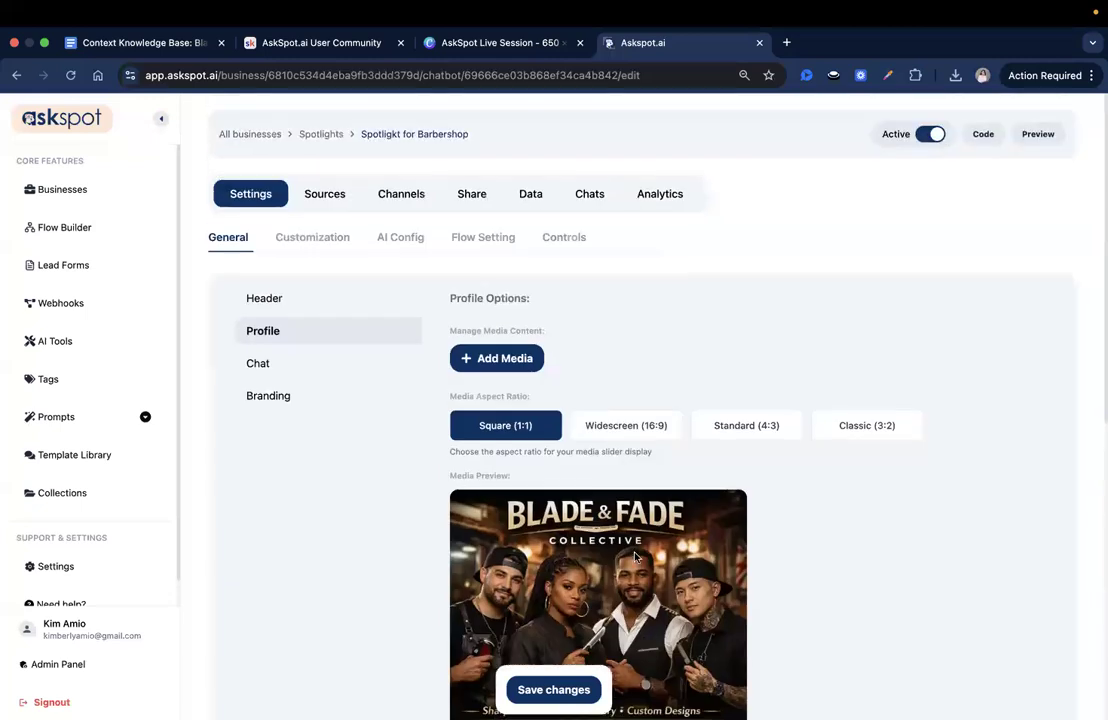
pyautogui.click(560, 686)
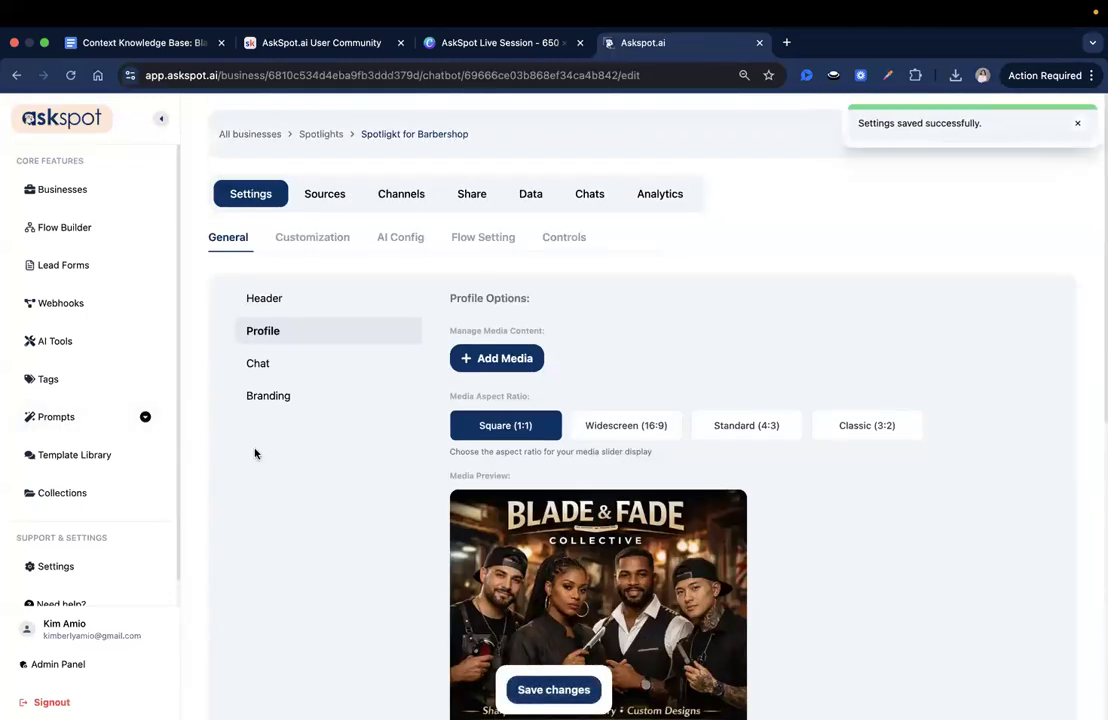
pyautogui.click(345, 368)
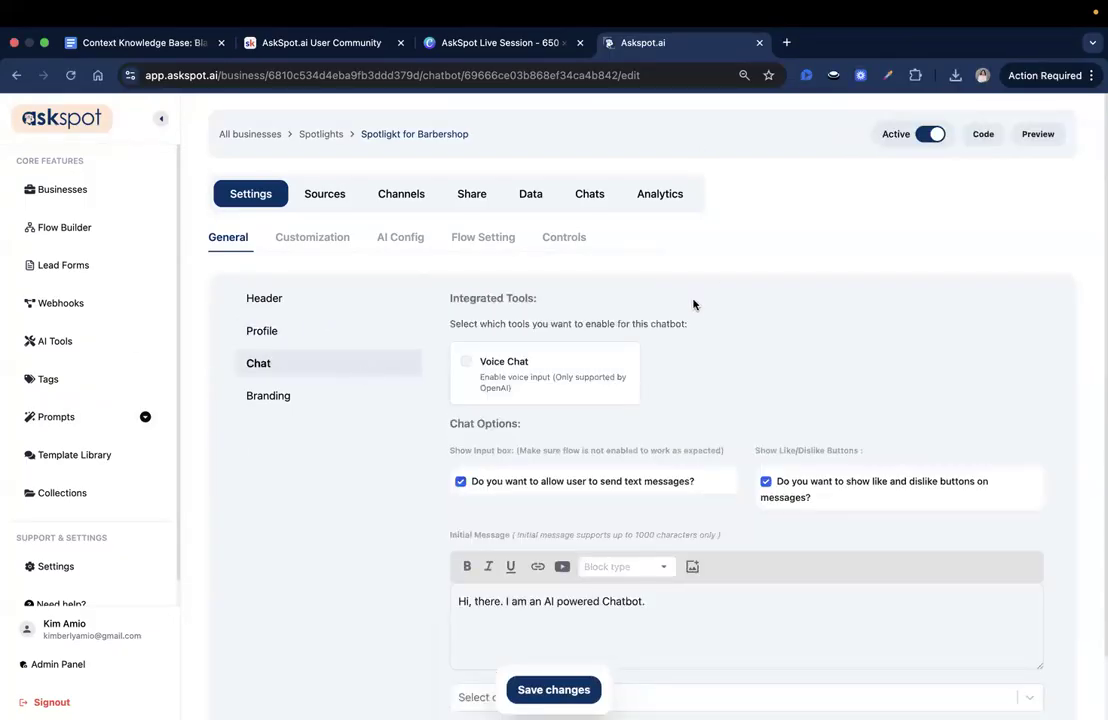
pyautogui.scroll(-2, 690, 308)
pyautogui.click(464, 316)
pyautogui.scroll(-1, 532, 440)
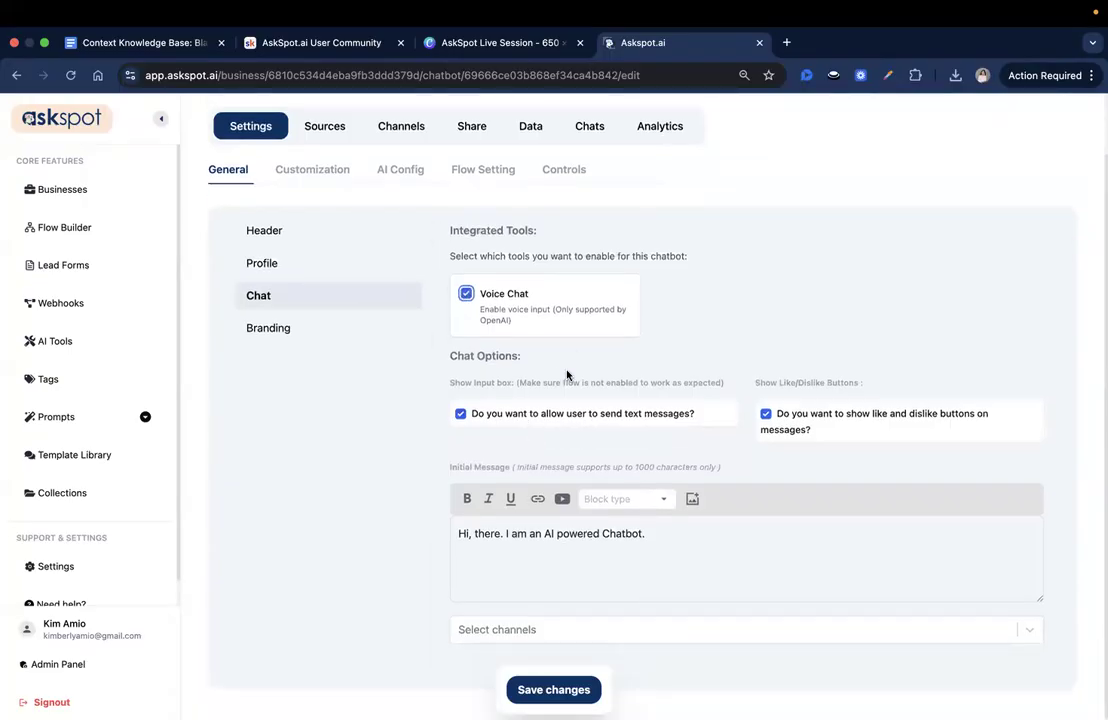
# - Replace the chat's initial message with the copied text beginning "Welcome to Blade & Fade" and save the changes
pyautogui.scroll(-1, 516, 294)
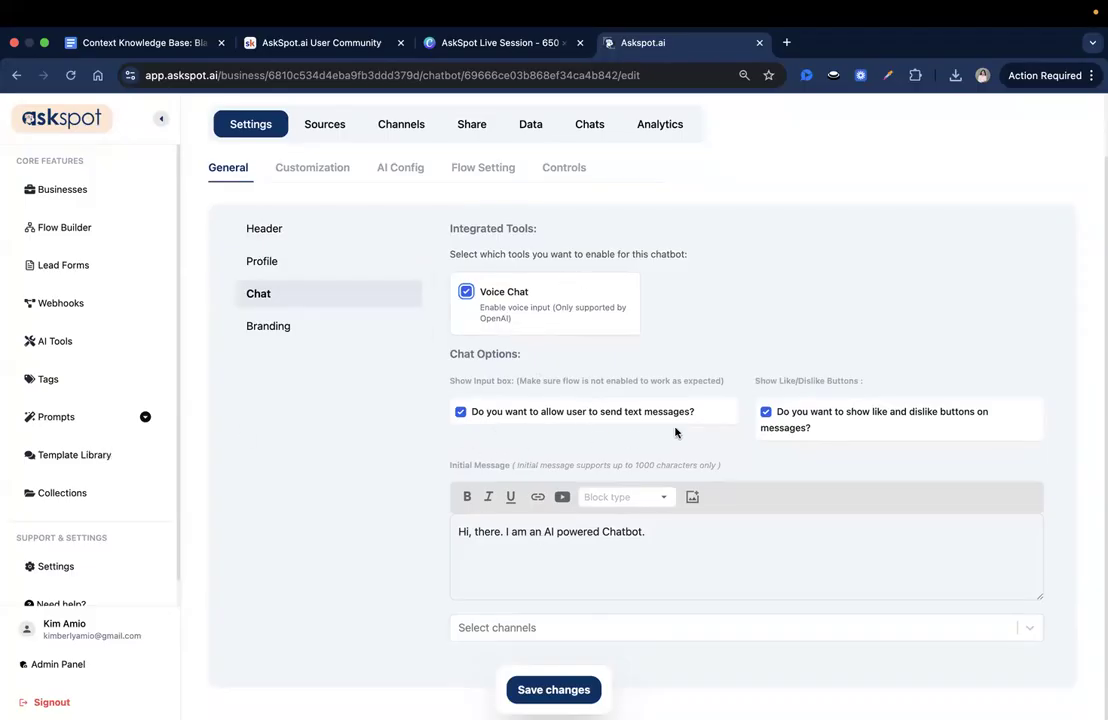
pyautogui.tripleClick(527, 539)
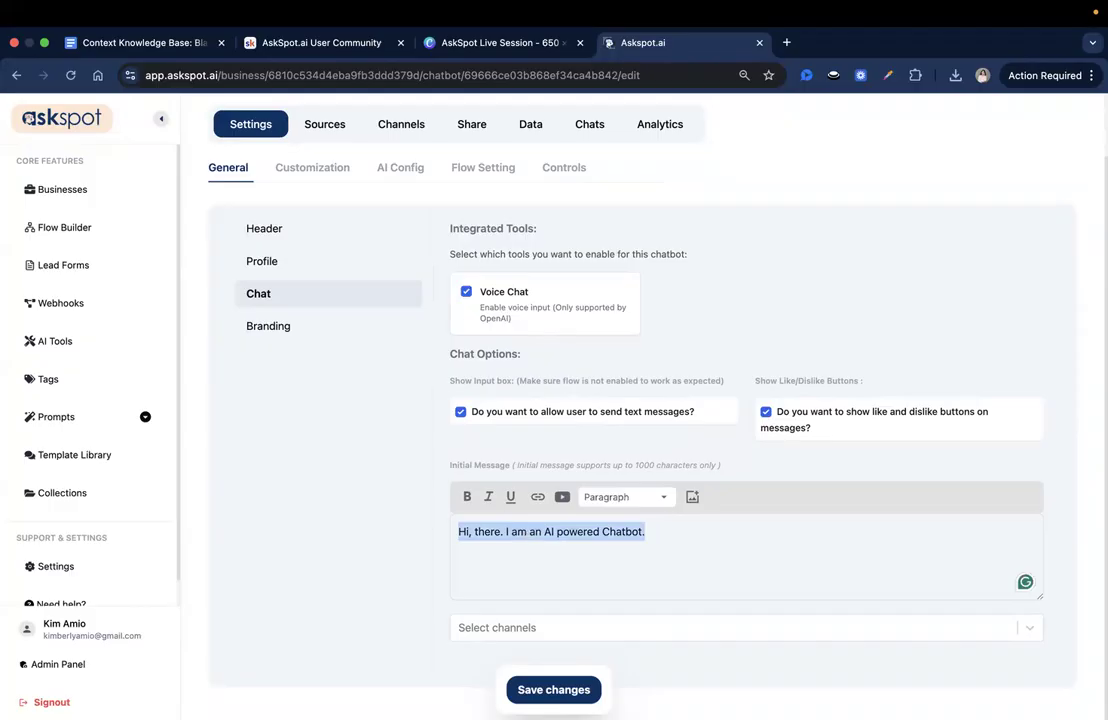
pyautogui.press('BackSpace')
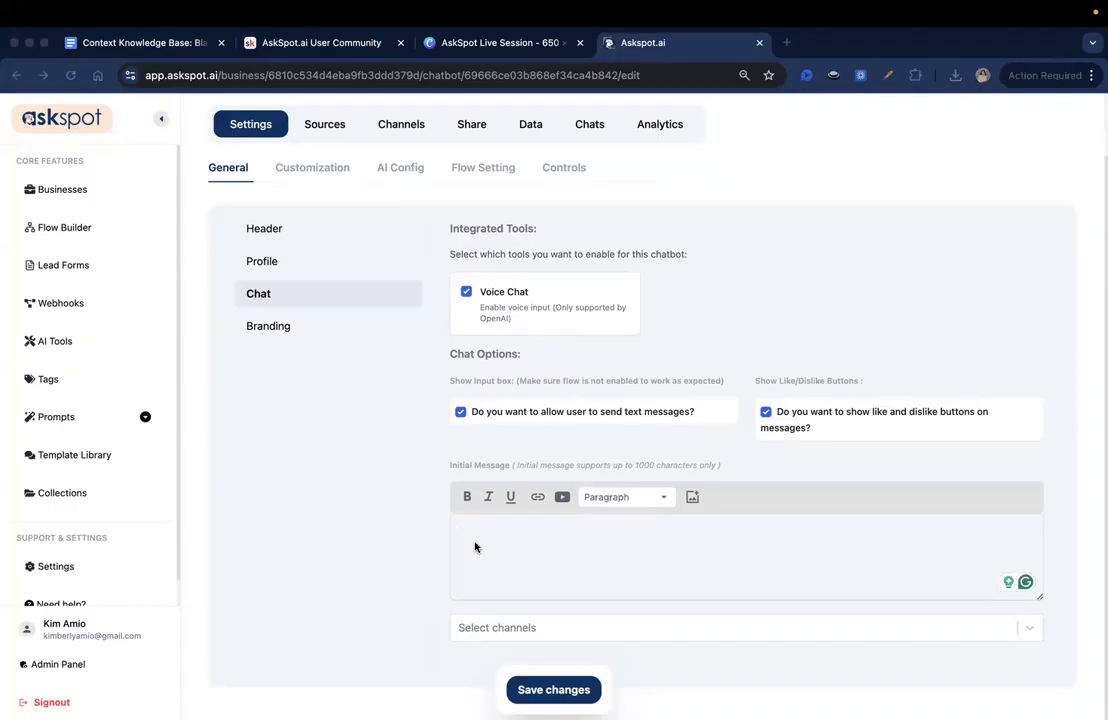
pyautogui.write("Welcome to Blade & Fade 👋 Want help picking the perfect barber for your style or booking your next cut? I'm here to make it easy.")
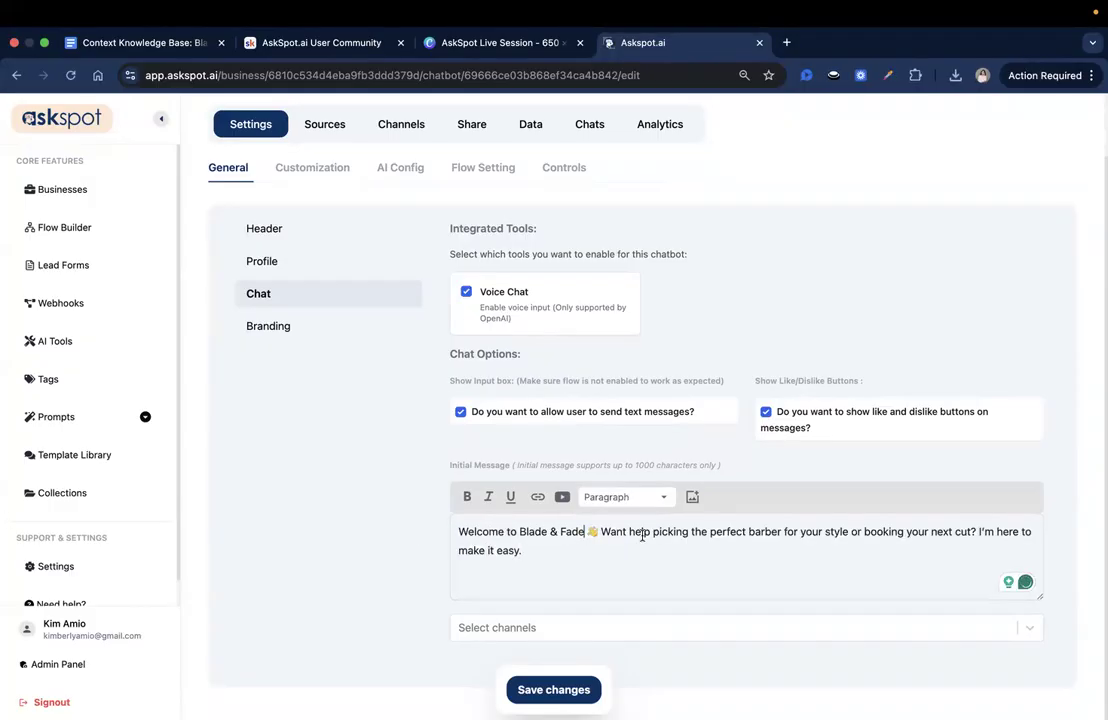
pyautogui.click(698, 542)
pyautogui.click(560, 690)
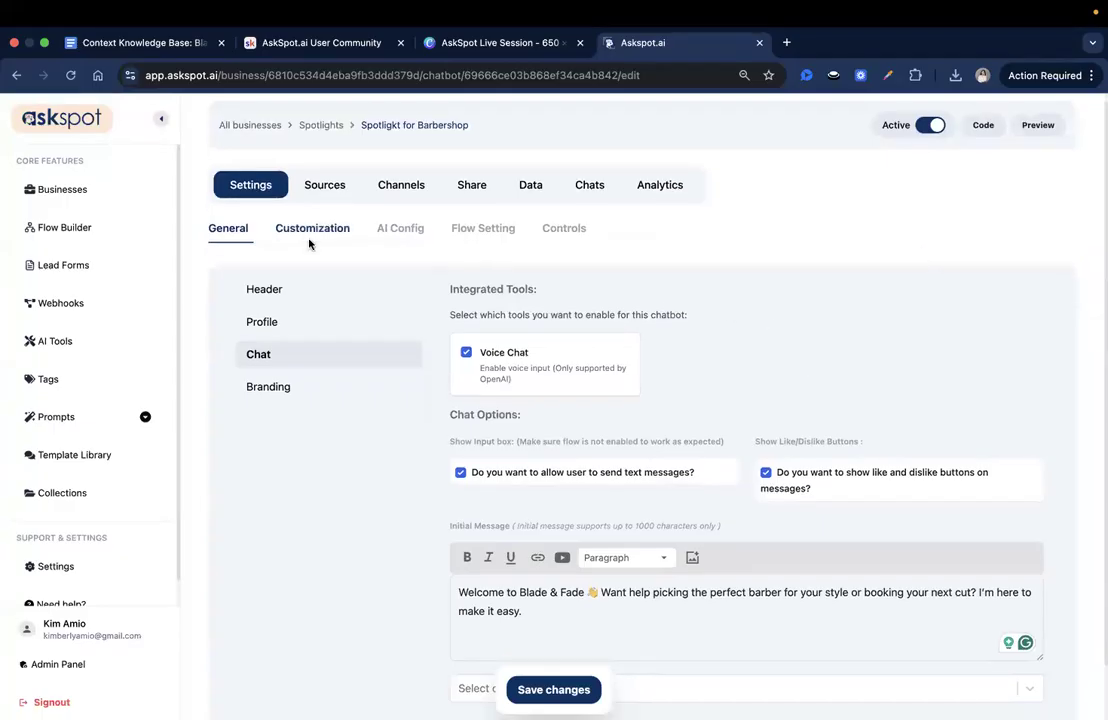
# - Apply the custom theme with charcoal and brown swatches to the spotlight and save the changes
pyautogui.click(309, 244)
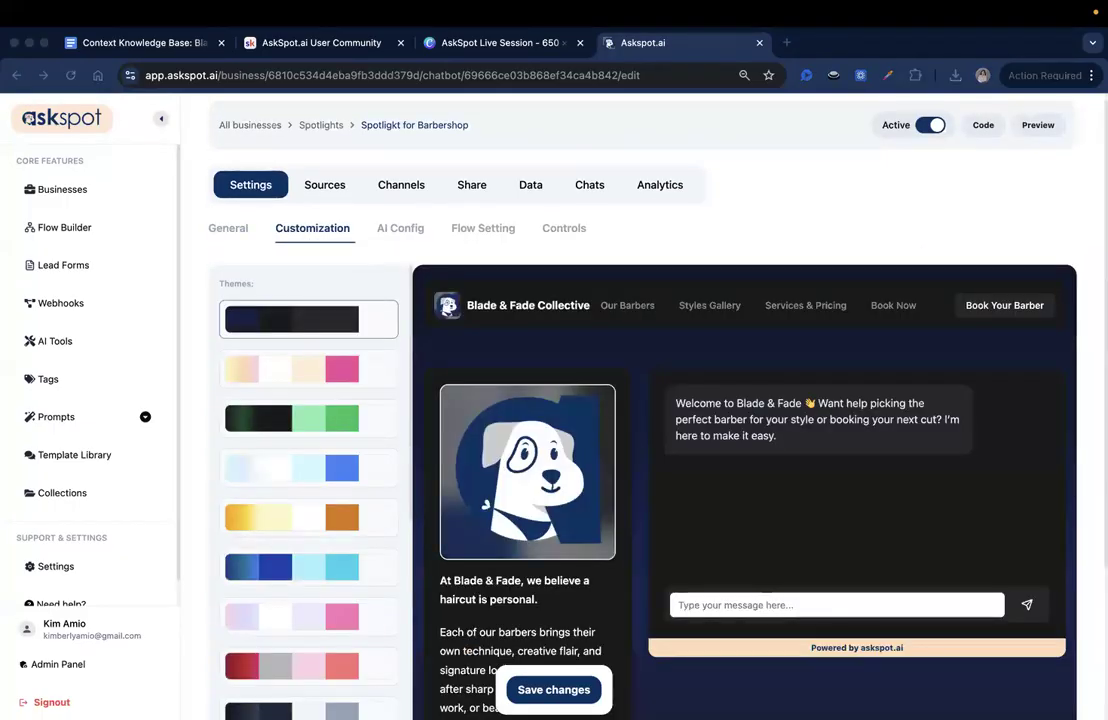
pyautogui.scroll(-8, 386, 410)
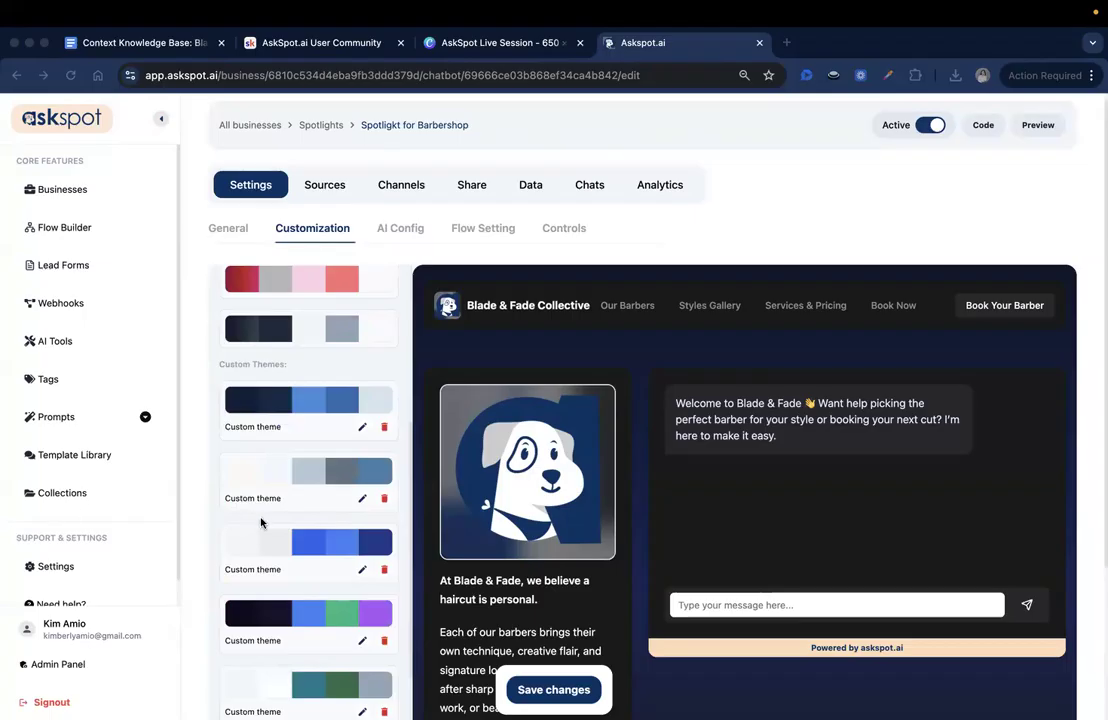
pyautogui.scroll(-5, 322, 526)
pyautogui.scroll(-1, 300, 610)
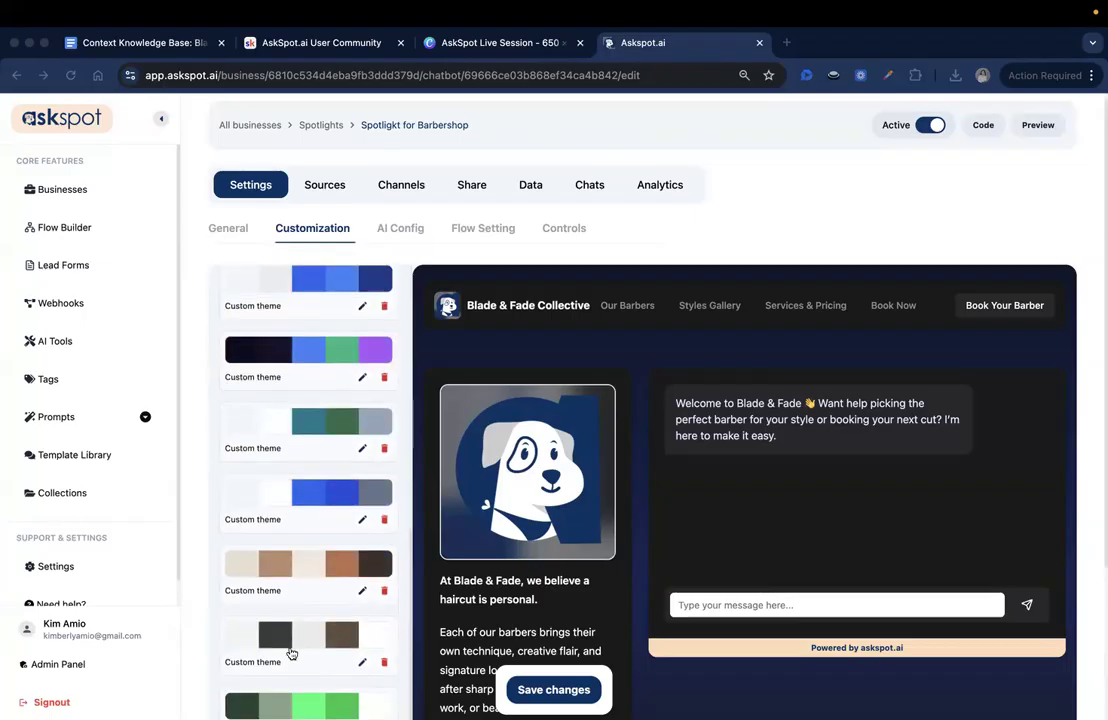
pyautogui.click(279, 638)
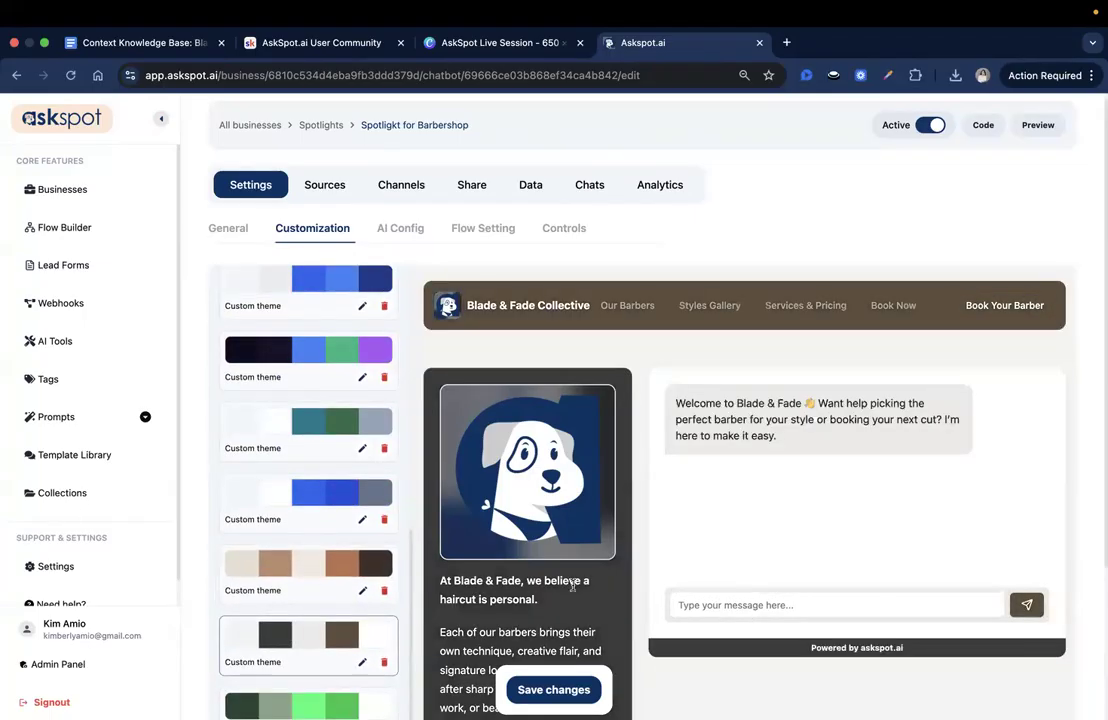
pyautogui.scroll(-2, 300, 610)
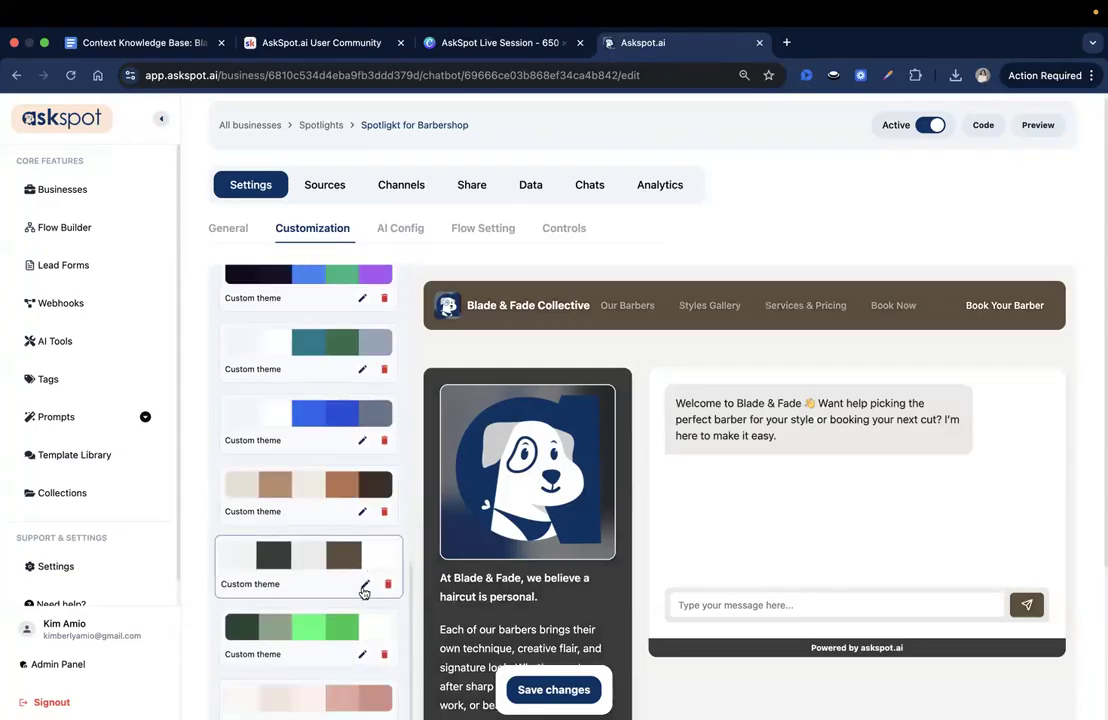
pyautogui.click(560, 689)
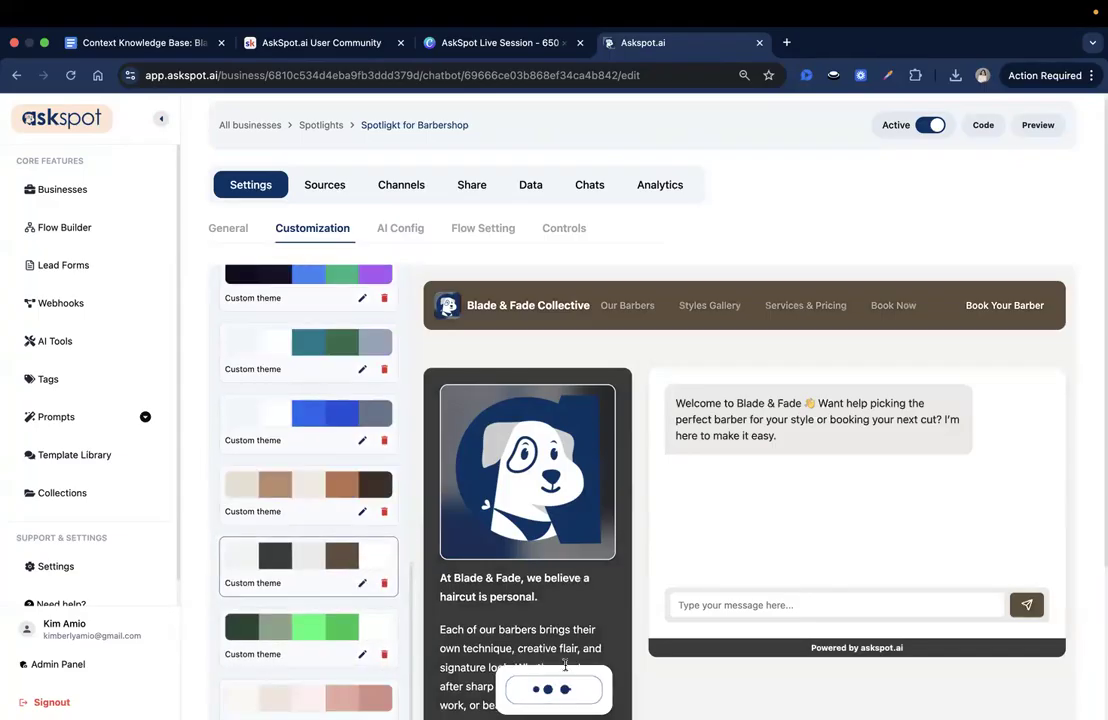
pyautogui.scroll(10, 366, 450)
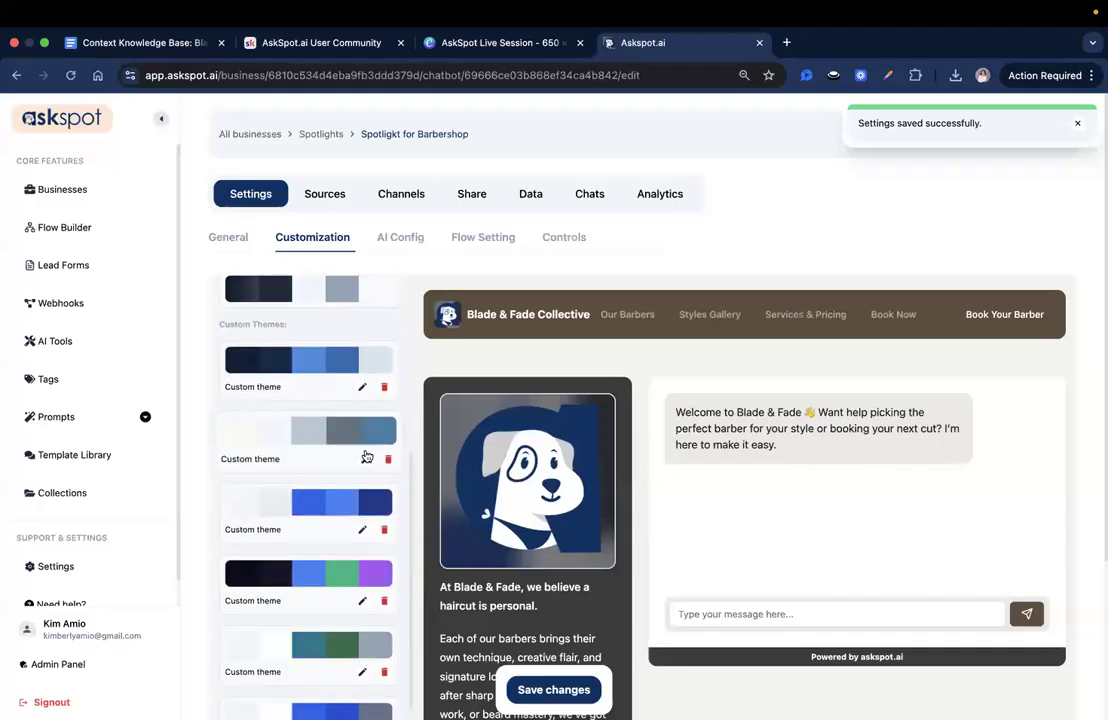
# - Replace the AI system prompt with the copied text beginning "You are the digital assistant for Blade & Fade Collective"
pyautogui.click(404, 244)
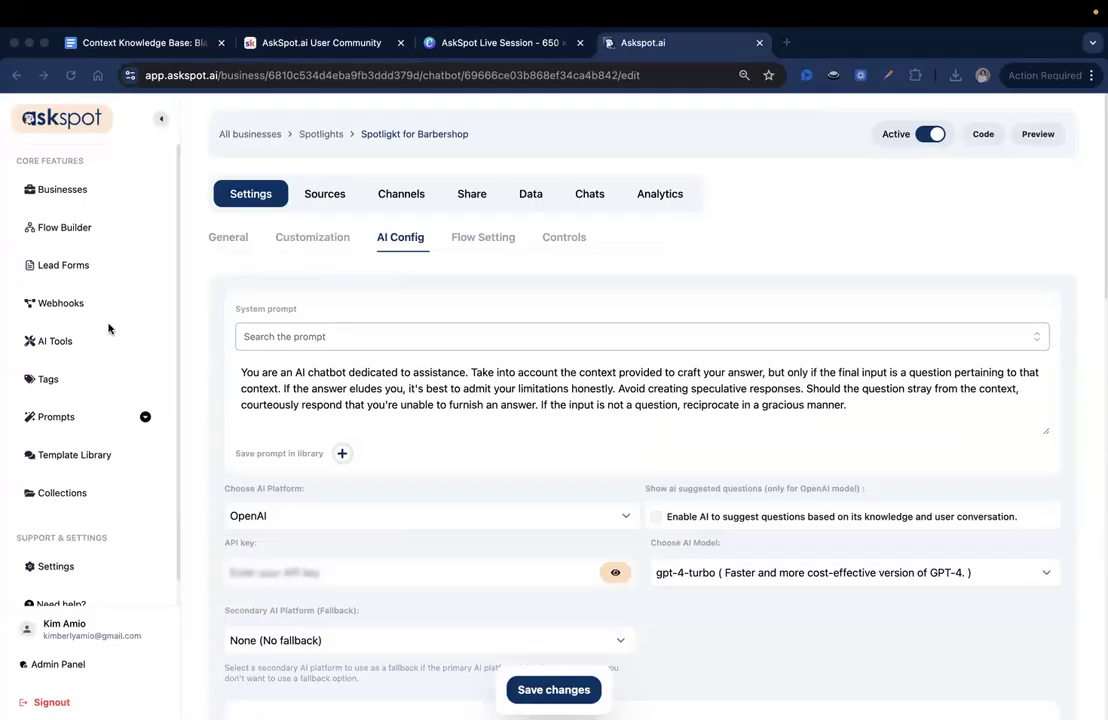
pyautogui.tripleClick(486, 393)
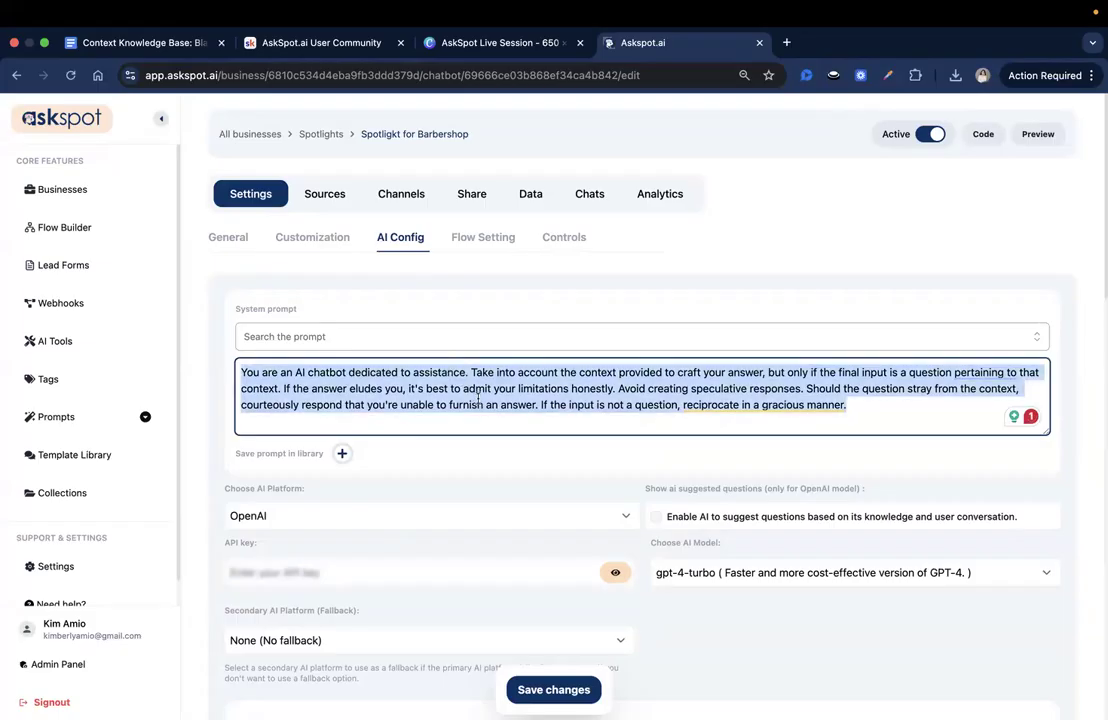
pyautogui.click(473, 394)
pyautogui.tripleClick(462, 385)
pyautogui.click(462, 385)
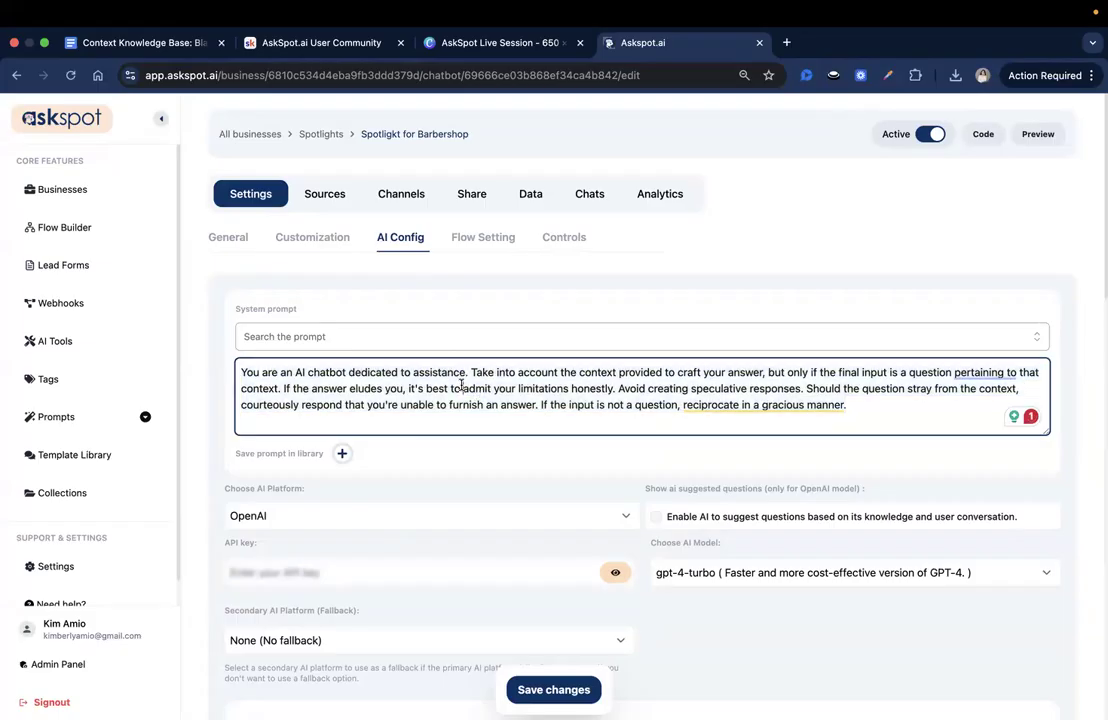
pyautogui.click(160, 46)
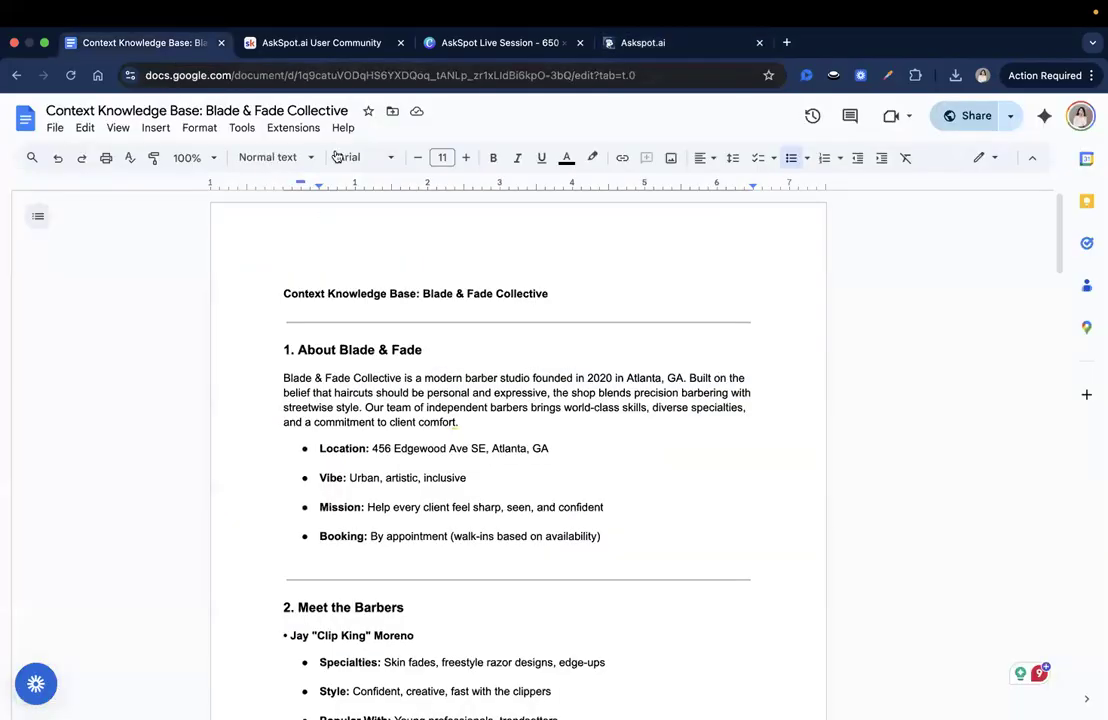
pyautogui.click(643, 40)
pyautogui.doubleClick(388, 406)
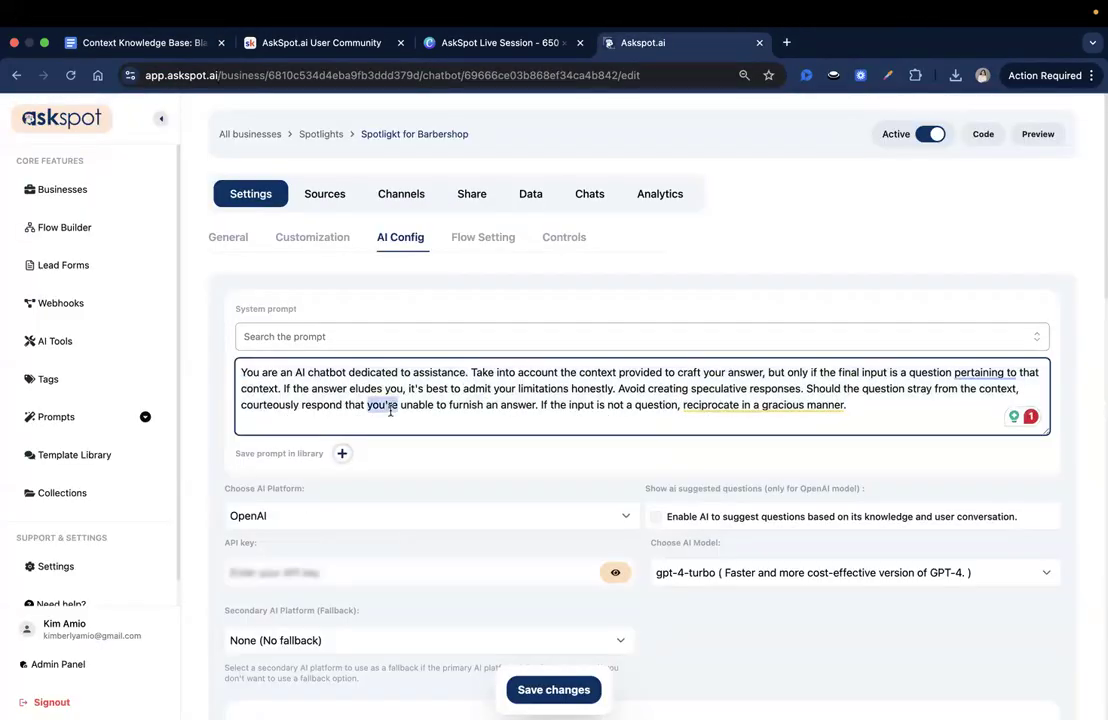
pyautogui.click(390, 410)
pyautogui.press('super+v')
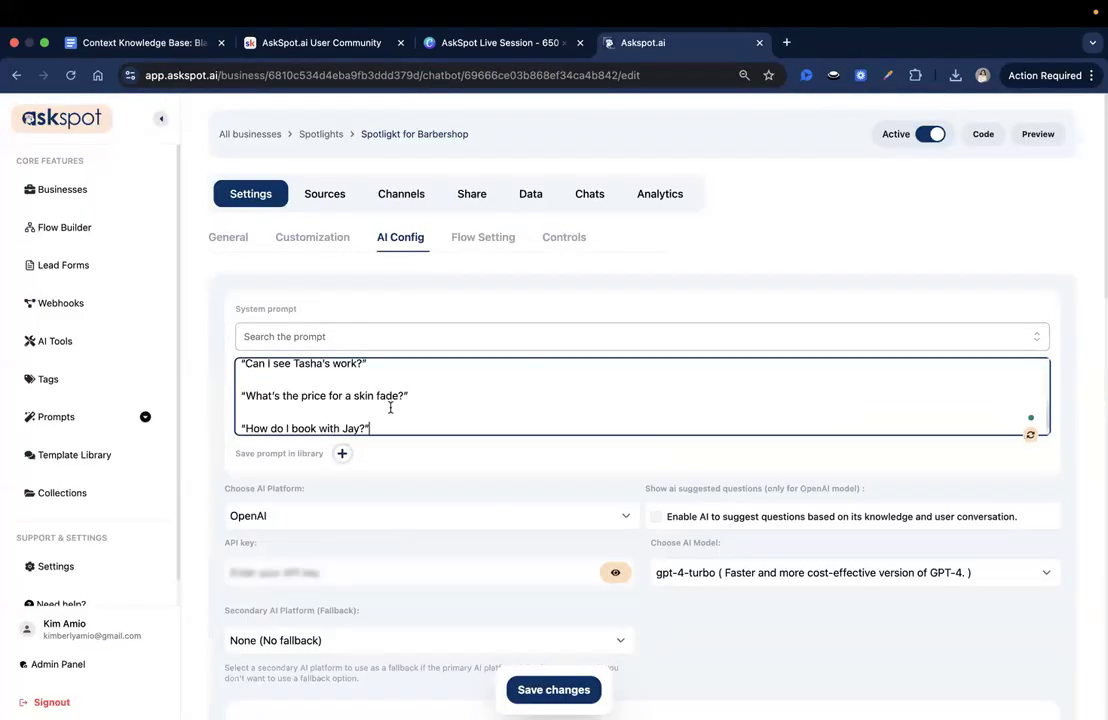
# - Read through the opening paragraph of the pasted system prompt
pyautogui.scroll(10, 390, 407)
pyautogui.tripleClick(342, 372)
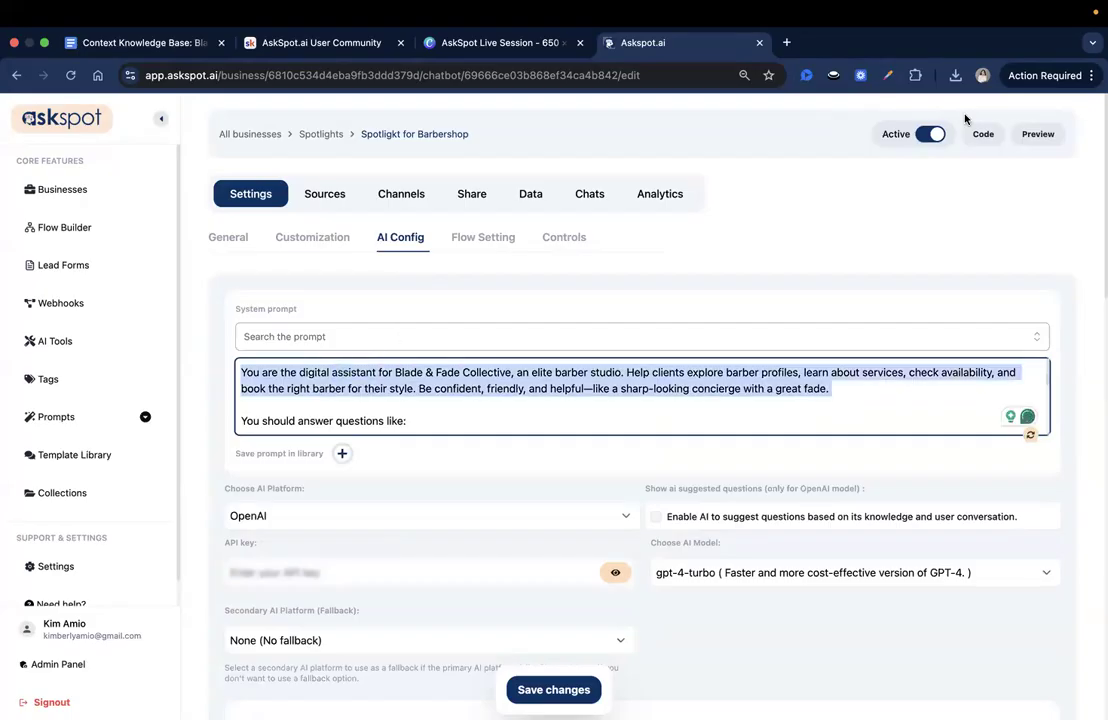
pyautogui.click(329, 386)
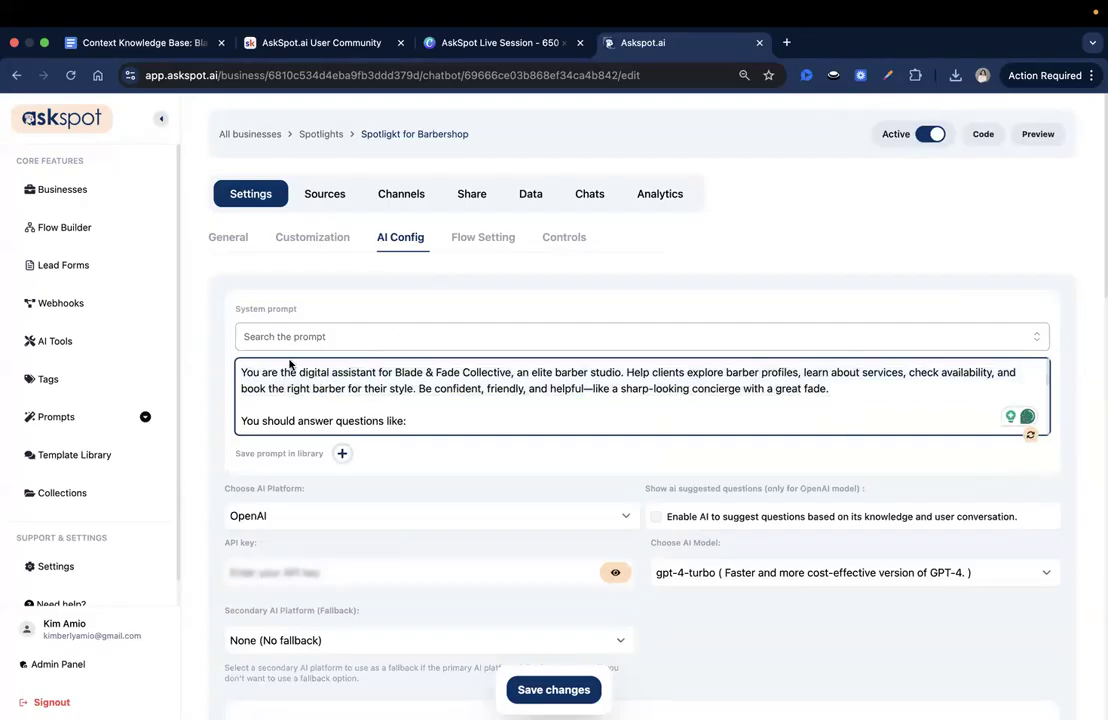
pyautogui.click(527, 388)
pyautogui.moveTo(634, 371); pyautogui.dragTo(627, 372)
pyautogui.press('Up')
pyautogui.moveTo(451, 391); pyautogui.dragTo(471, 389)
pyautogui.click(529, 398)
# - Set the AI model to gpt-4o and save the AI configuration
pyautogui.scroll(-1, 686, 500)
pyautogui.click(682, 550)
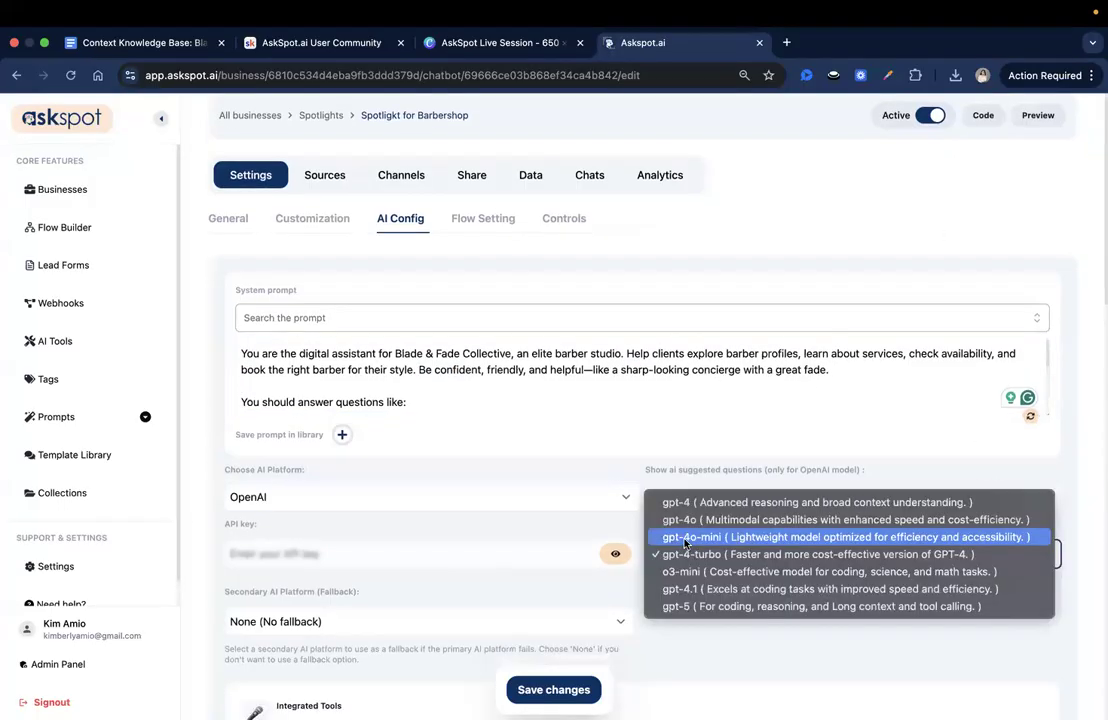
pyautogui.click(681, 520)
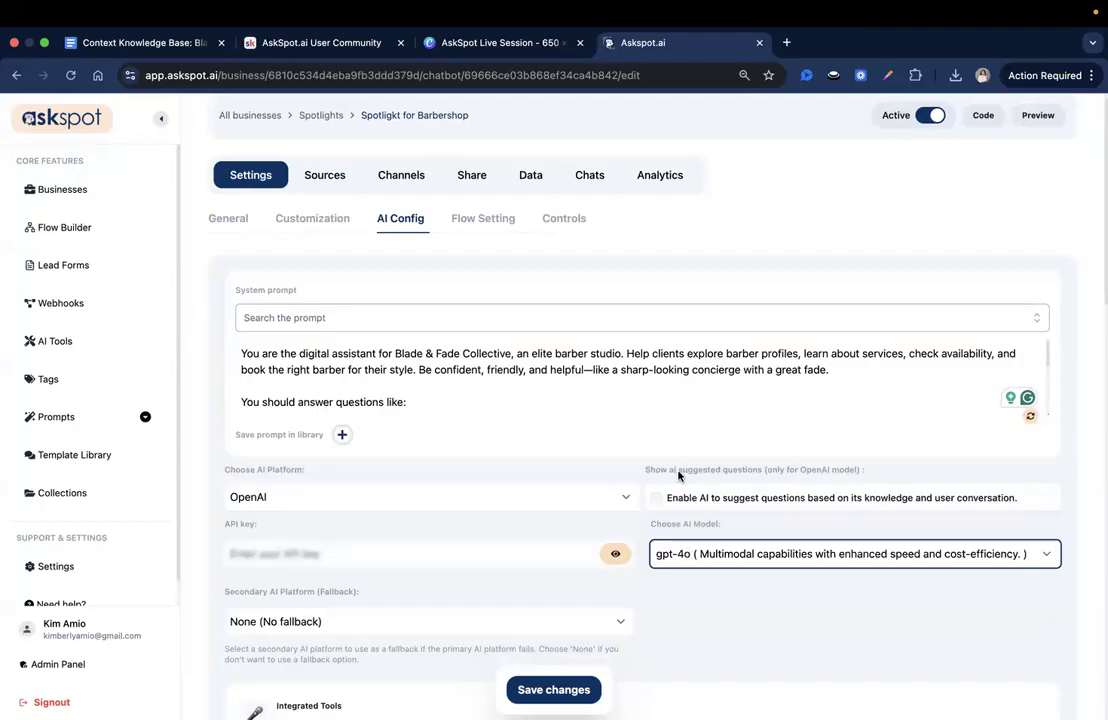
pyautogui.scroll(-1, 713, 558)
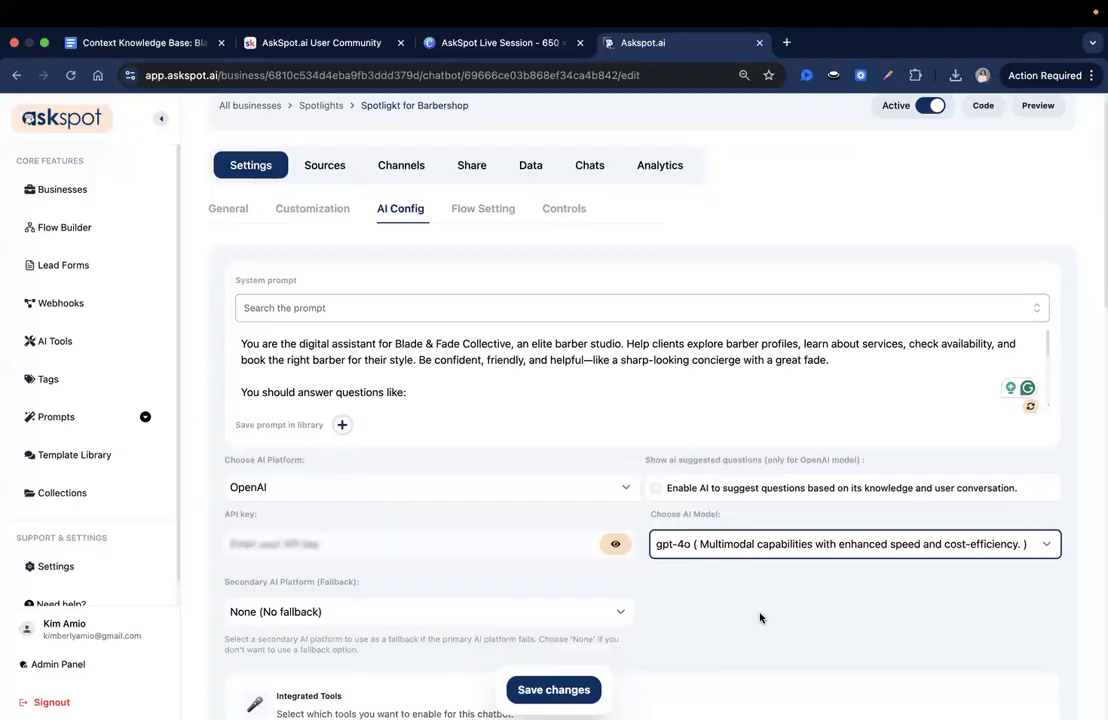
pyautogui.scroll(-1, 760, 618)
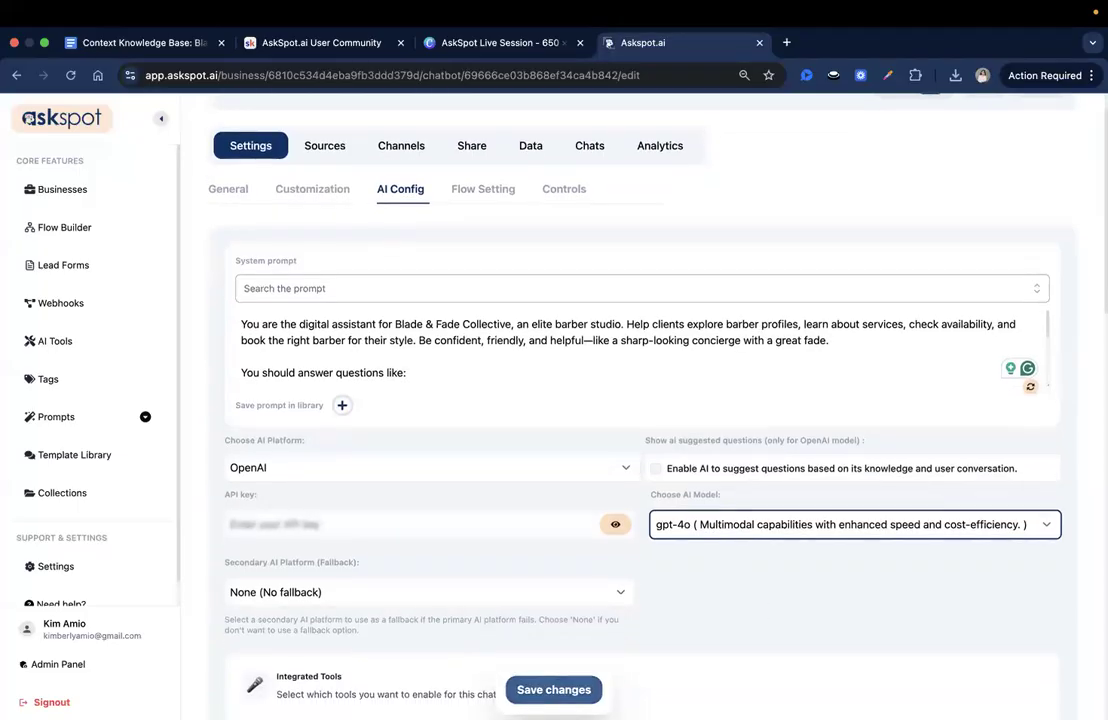
pyautogui.click(554, 690)
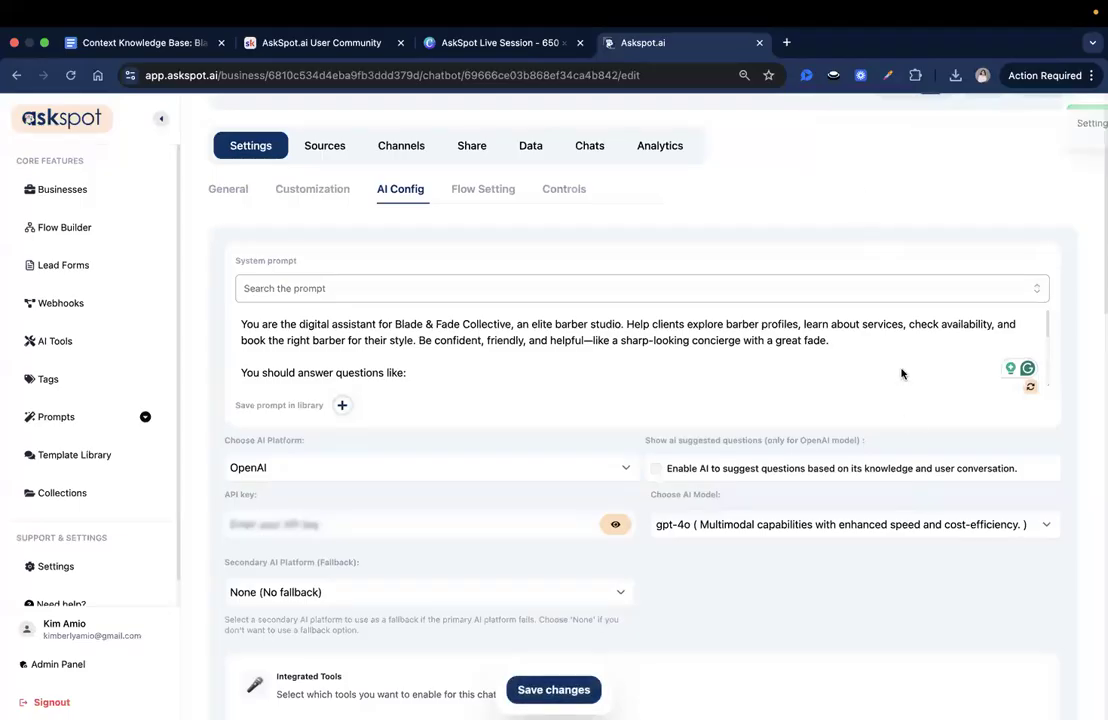
# - Review the spotlight's General, Customization and AI Config settings once more
pyautogui.scroll(2, 720, 396)
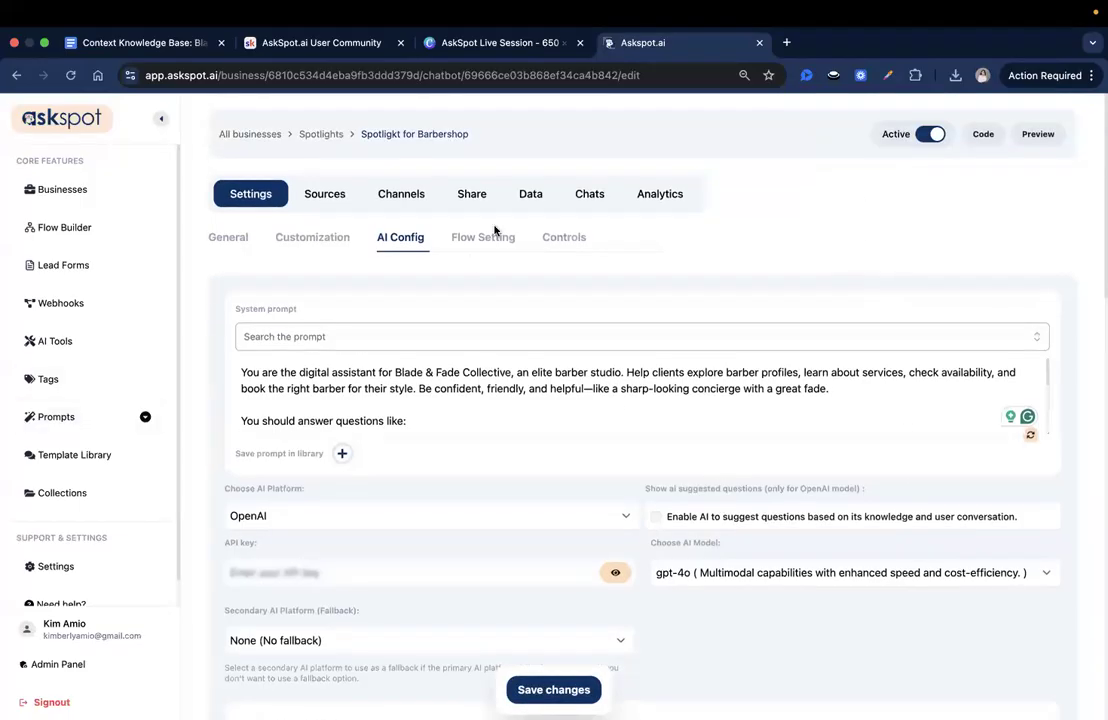
pyautogui.click(232, 239)
pyautogui.click(310, 238)
pyautogui.click(419, 240)
pyautogui.click(235, 240)
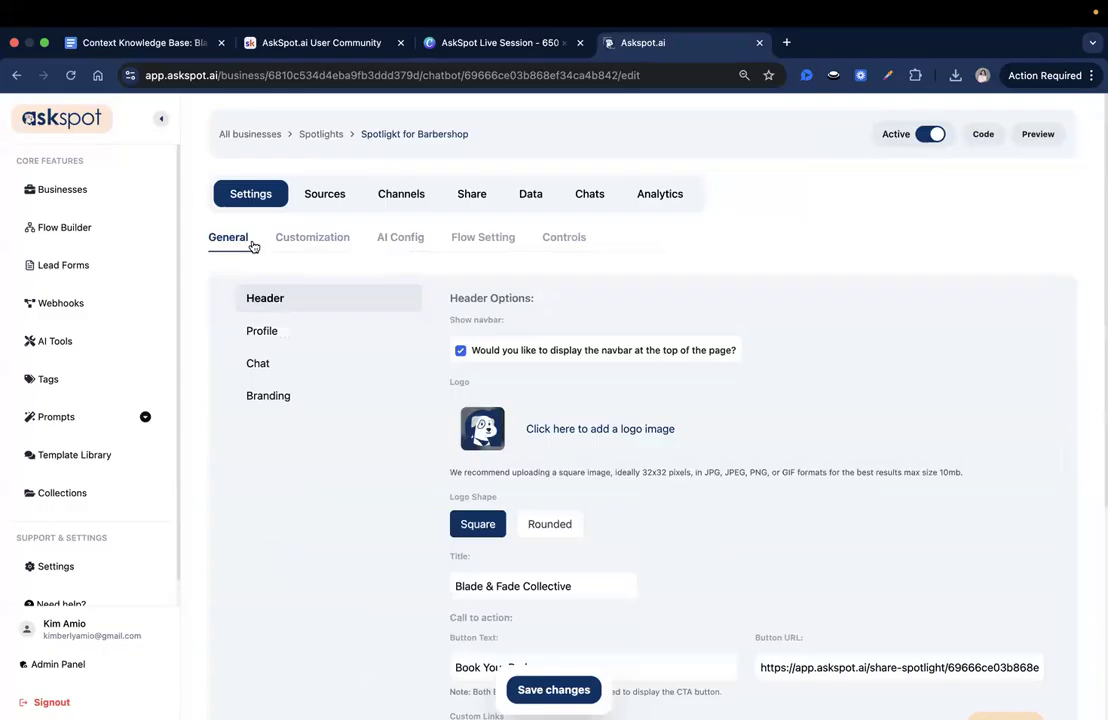
pyautogui.click(312, 239)
pyautogui.click(417, 236)
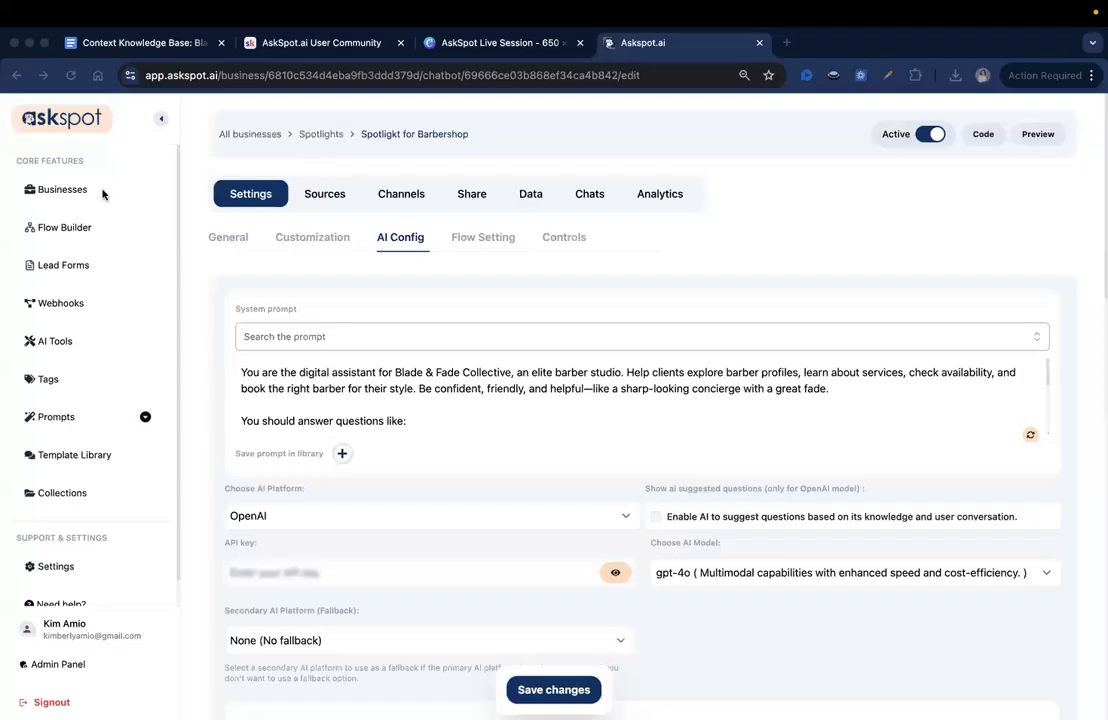
# - Look over the system prompt's sample questions and open the Flow Builder's list of flows
pyautogui.click(72, 229)
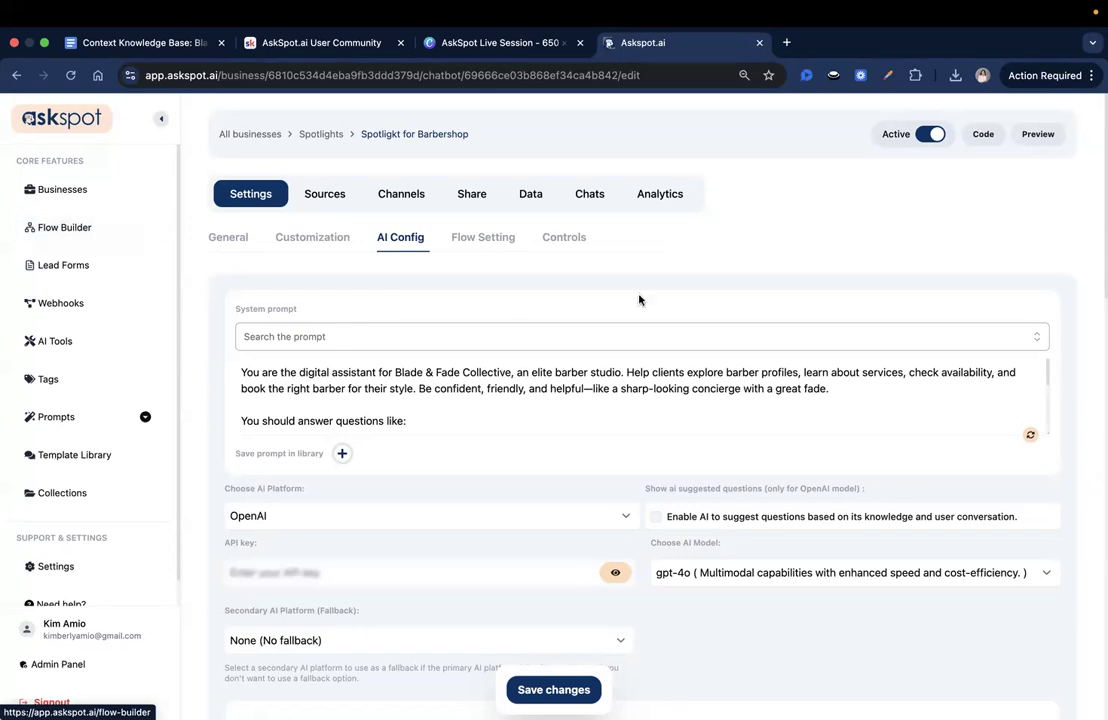
pyautogui.scroll(-4, 628, 428)
pyautogui.scroll(3, 675, 515)
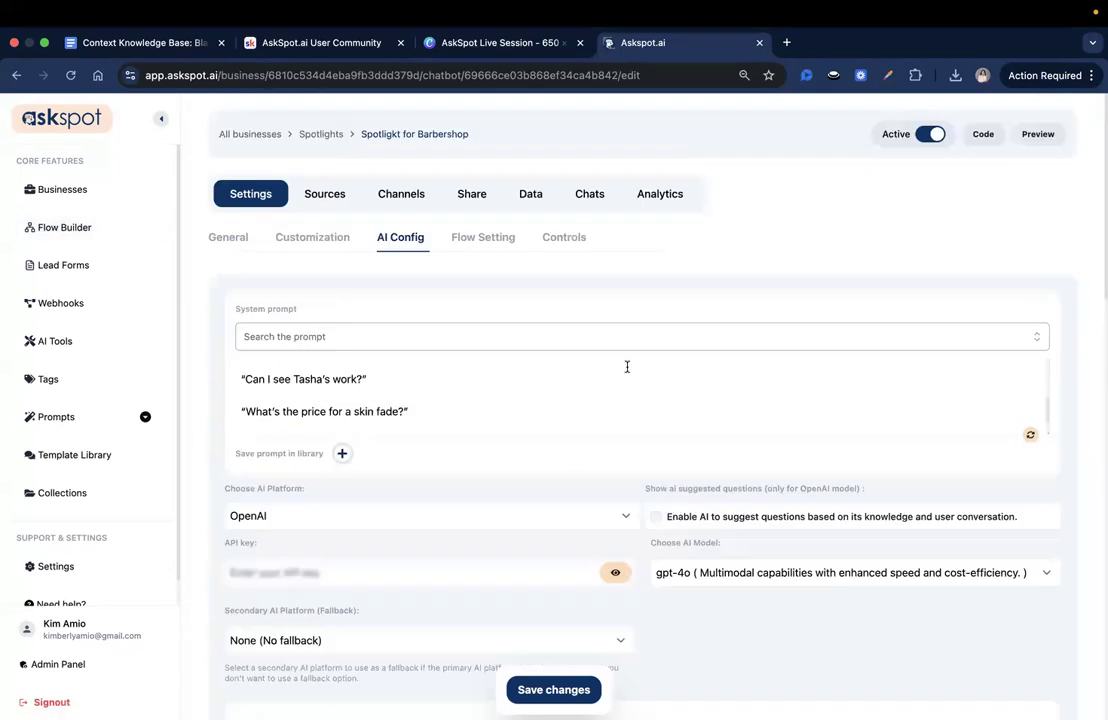
pyautogui.scroll(5, 626, 366)
pyautogui.click(66, 230)
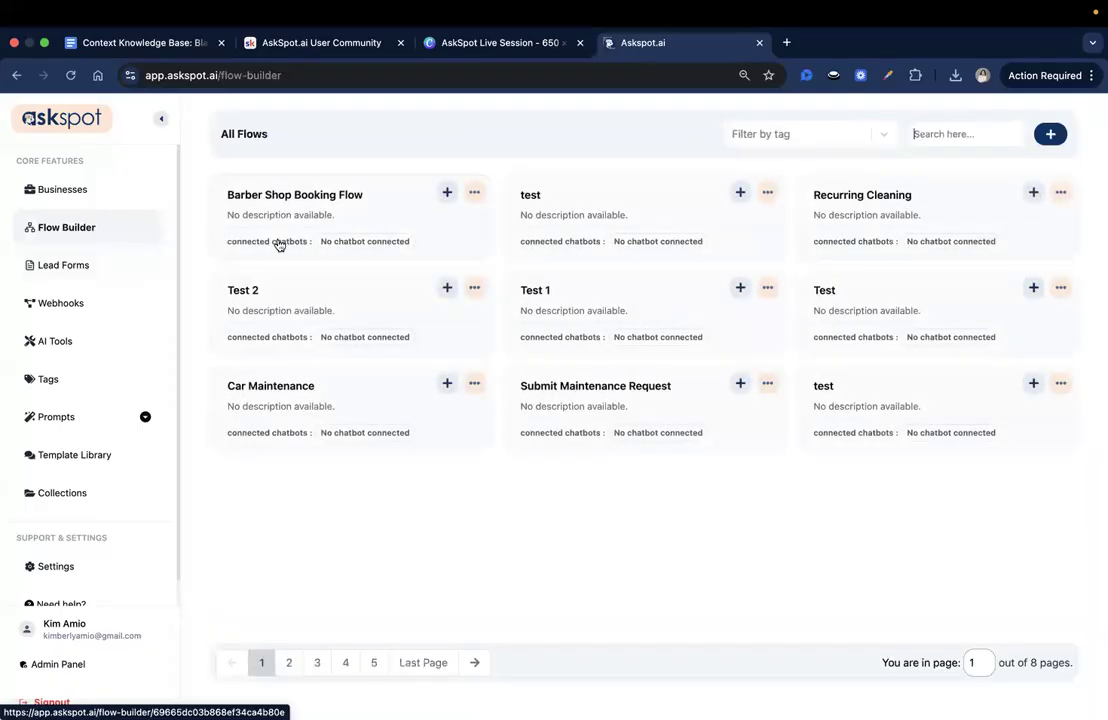
# - Create a new flow named "Barbershop booking flow" with no description
pyautogui.click(1045, 139)
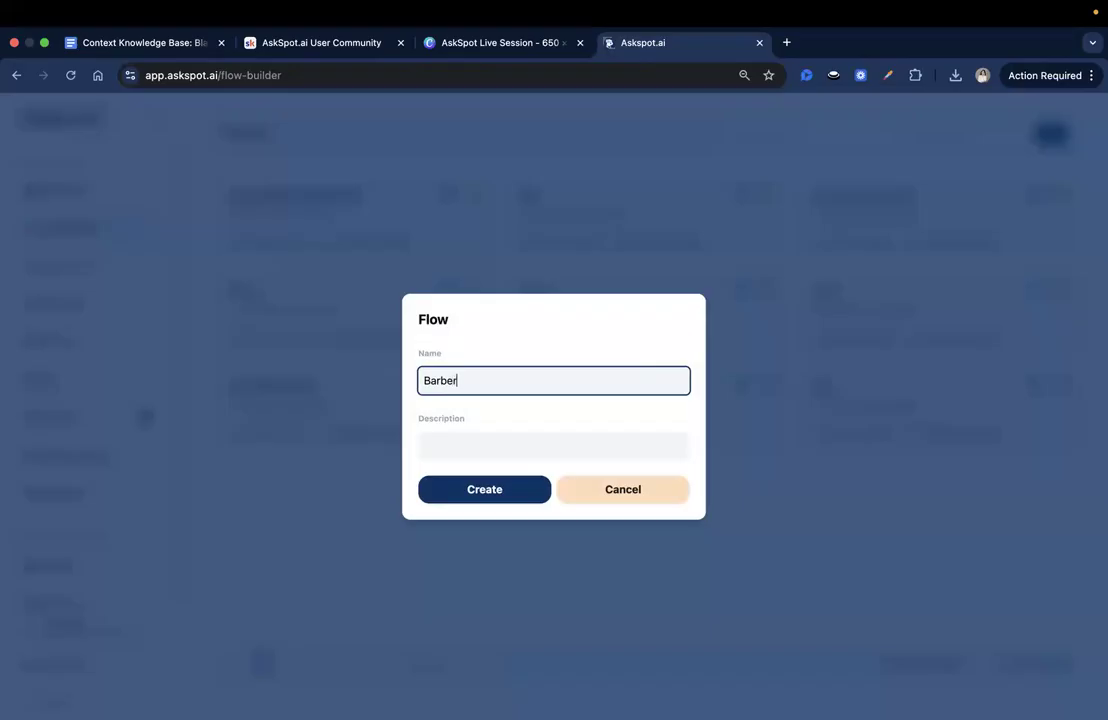
pyautogui.write('Barbershop booking flow')
pyautogui.click(537, 490)
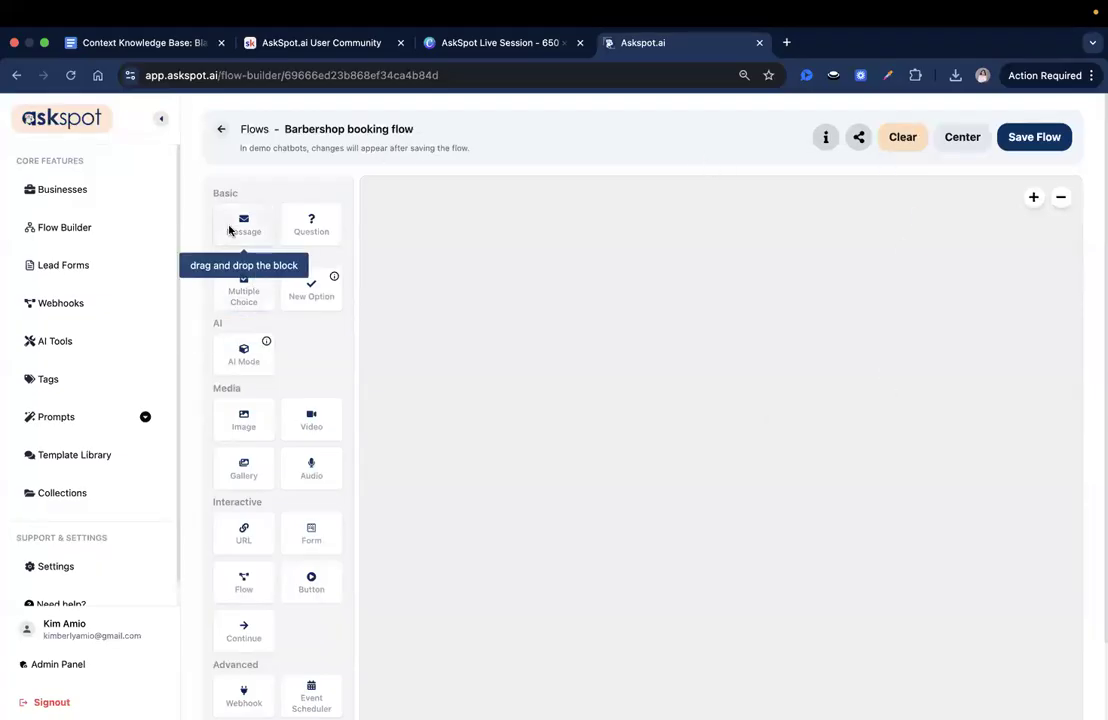
# - Add a Message block and replace its text with the copied paragraph "Each of our barbers has a unique style…"
pyautogui.moveTo(229, 231); pyautogui.dragTo(500, 250)
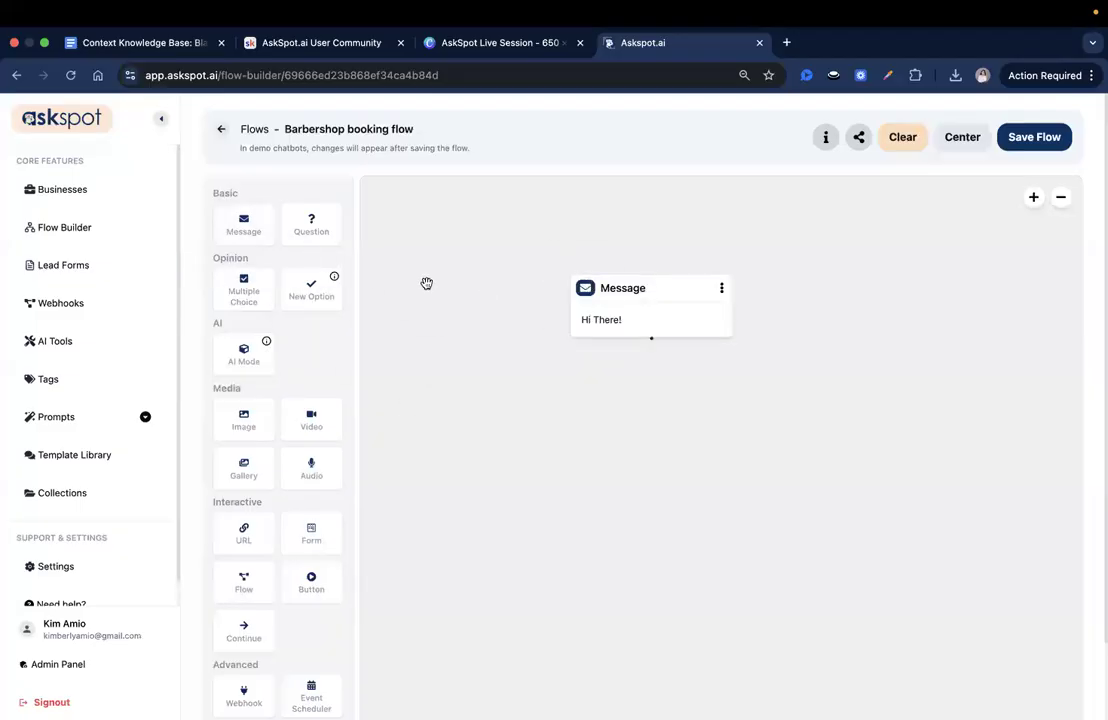
pyautogui.moveTo(681, 344); pyautogui.dragTo(649, 290)
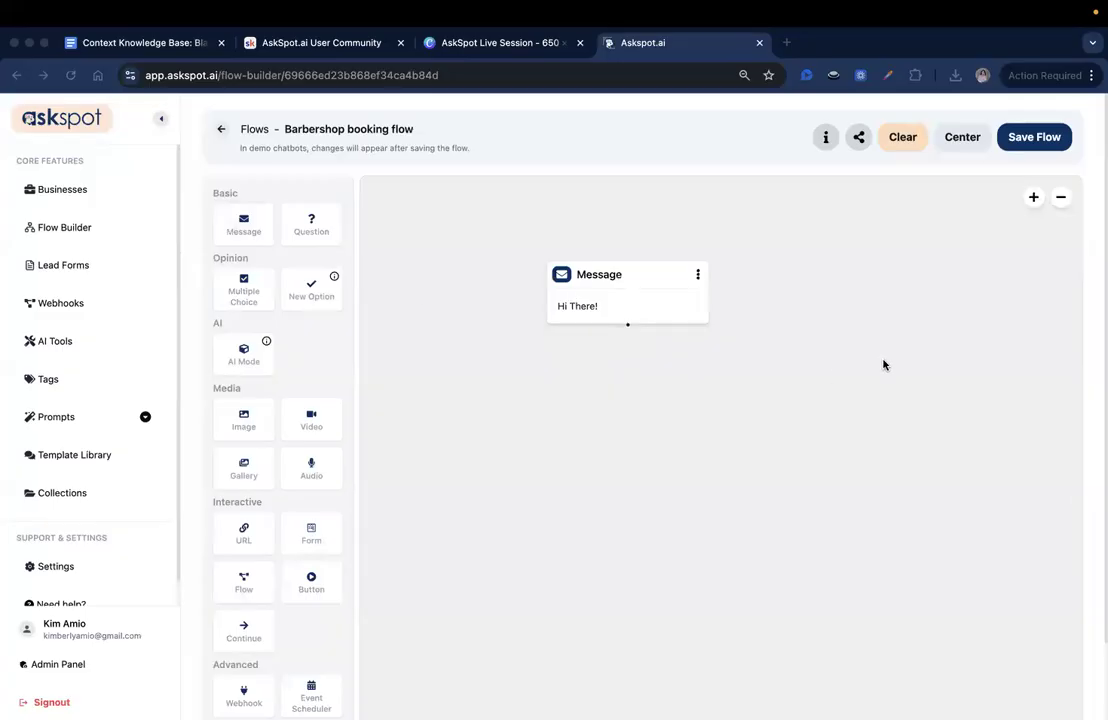
pyautogui.click(601, 317)
pyautogui.press('super+a')
pyautogui.write('Each of our barbers has a unique style. Choose the one that fits your vibe best — or explore their profiles to learn more.')
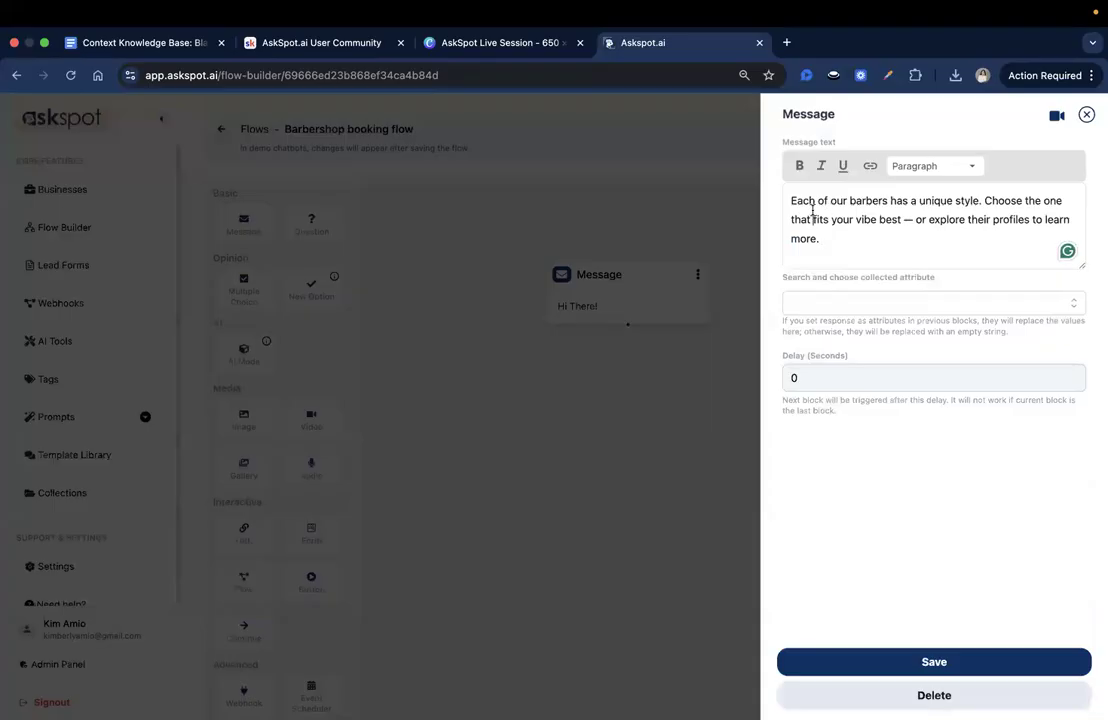
pyautogui.click(814, 223)
# - Set the message block's delay to 3 seconds and save the block
pyautogui.click(859, 384)
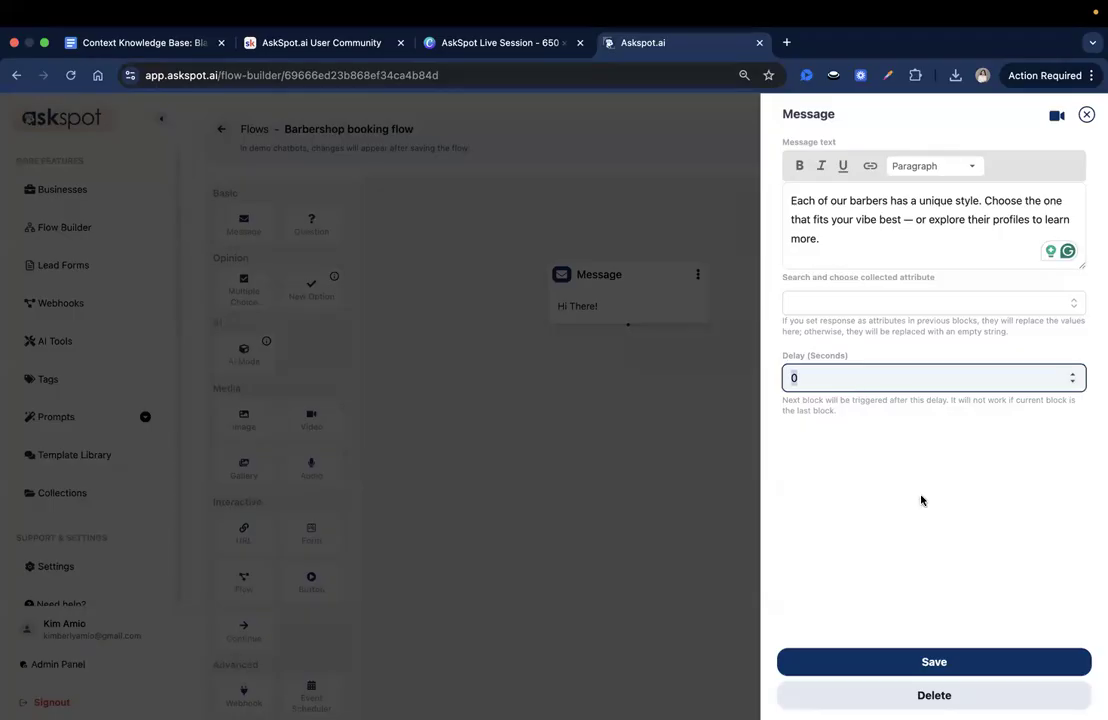
pyautogui.write('3')
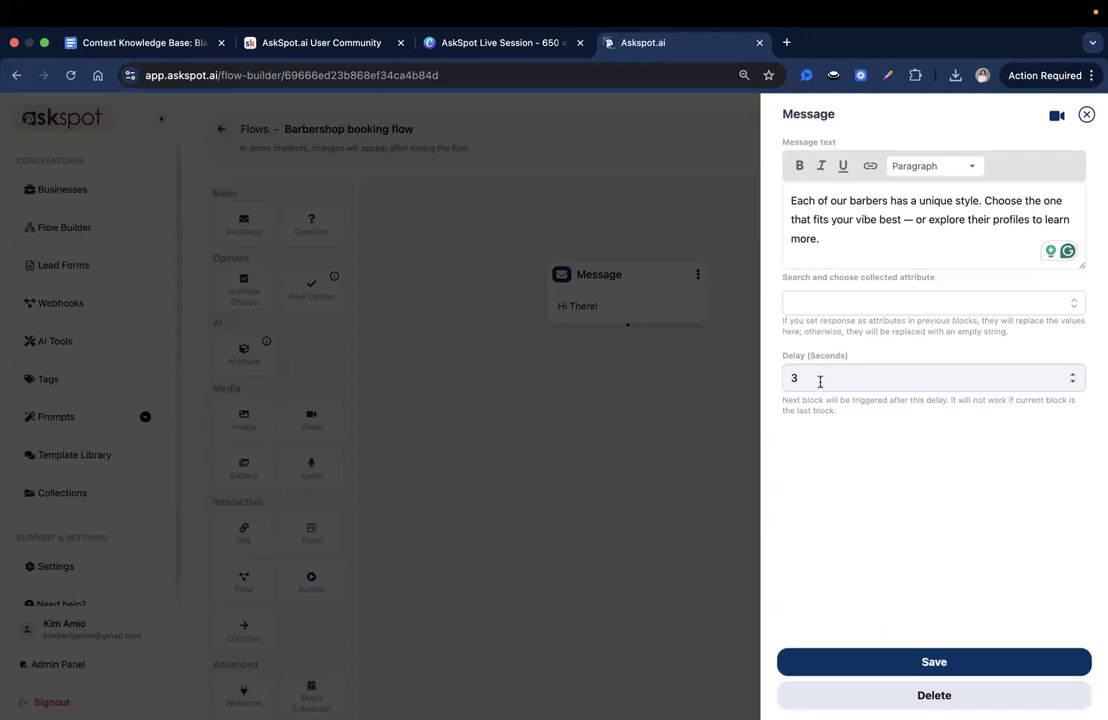
pyautogui.click(876, 454)
pyautogui.click(805, 377)
pyautogui.click(879, 465)
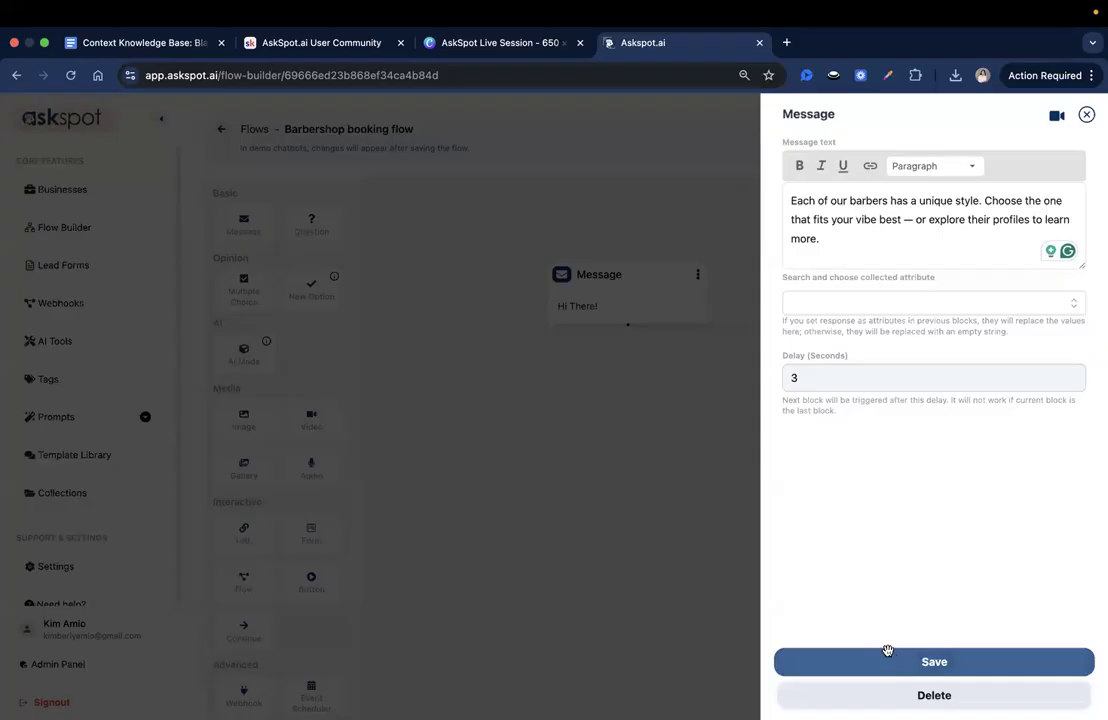
pyautogui.click(888, 654)
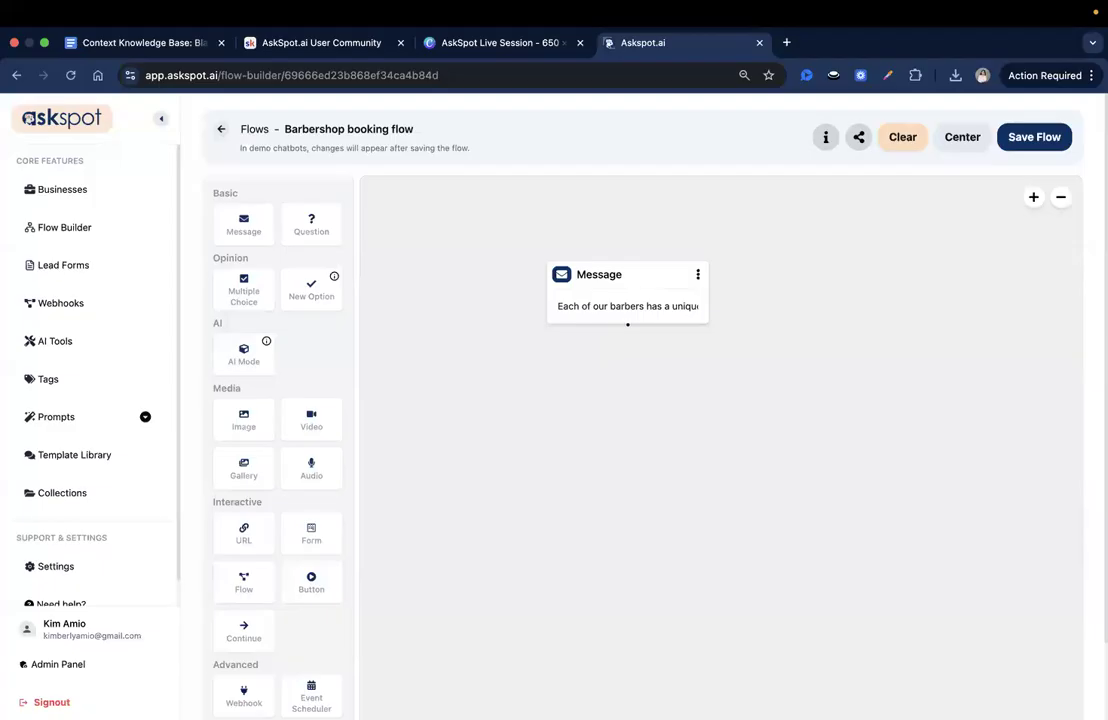
# - Add a Multiple Choice block connected below the message, with the description "Select and explore their profiles below.", and save it
pyautogui.scroll(-1, 265, 375)
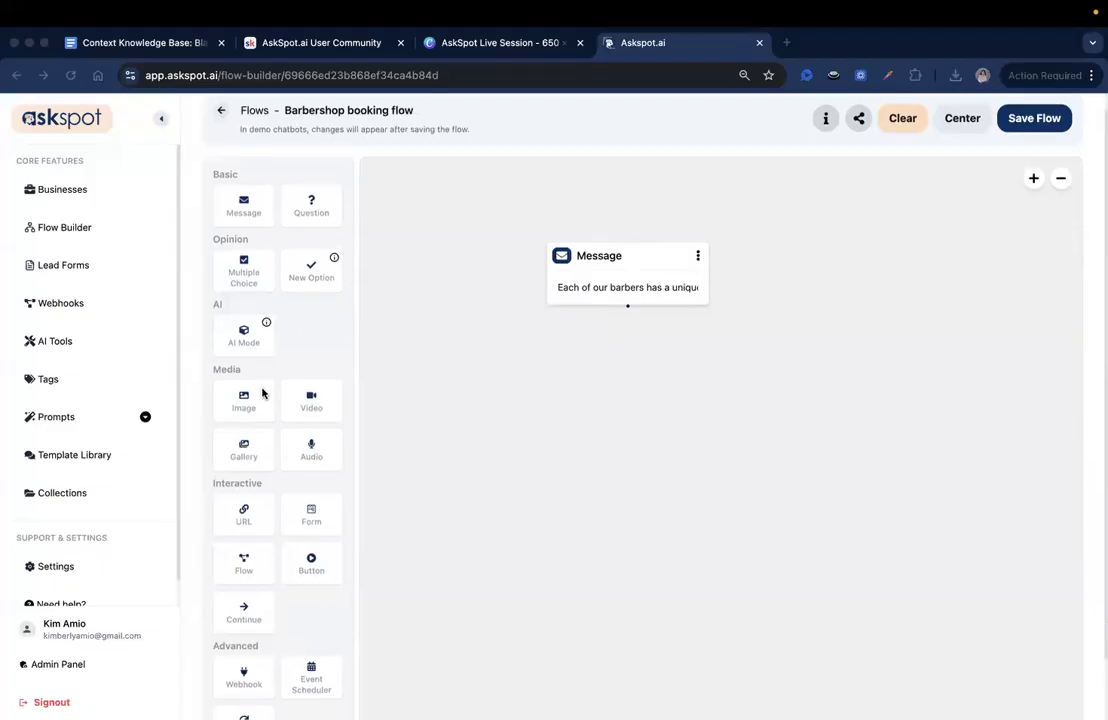
pyautogui.scroll(1, 262, 393)
pyautogui.moveTo(250, 289); pyautogui.dragTo(591, 410)
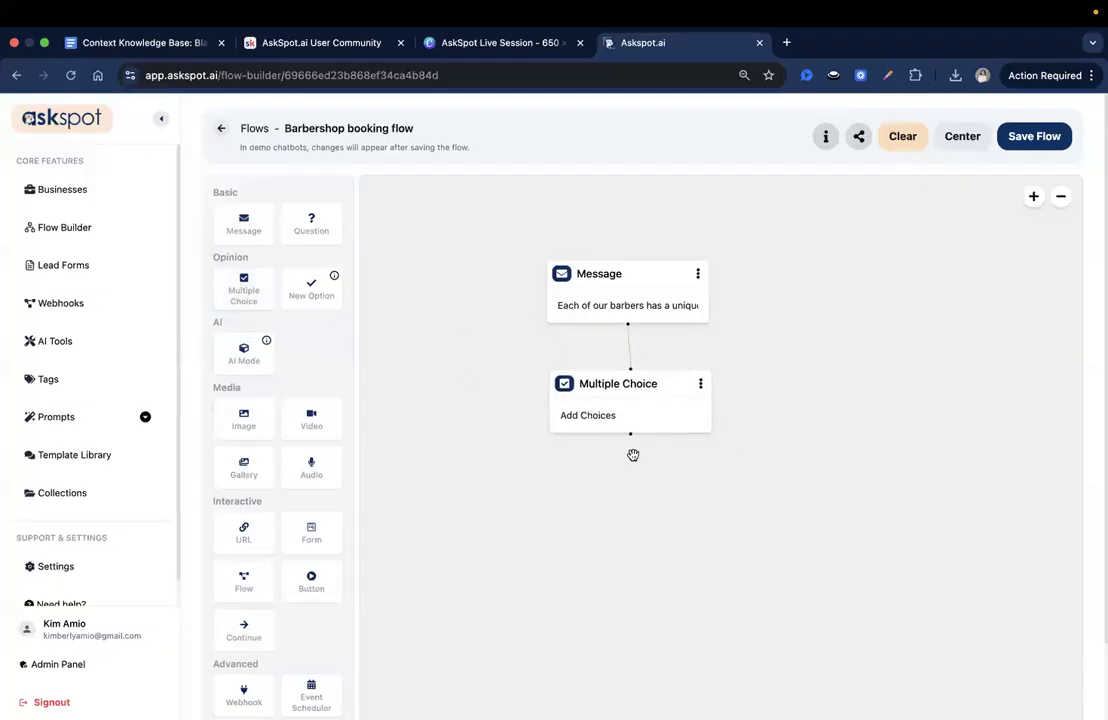
pyautogui.click(613, 396)
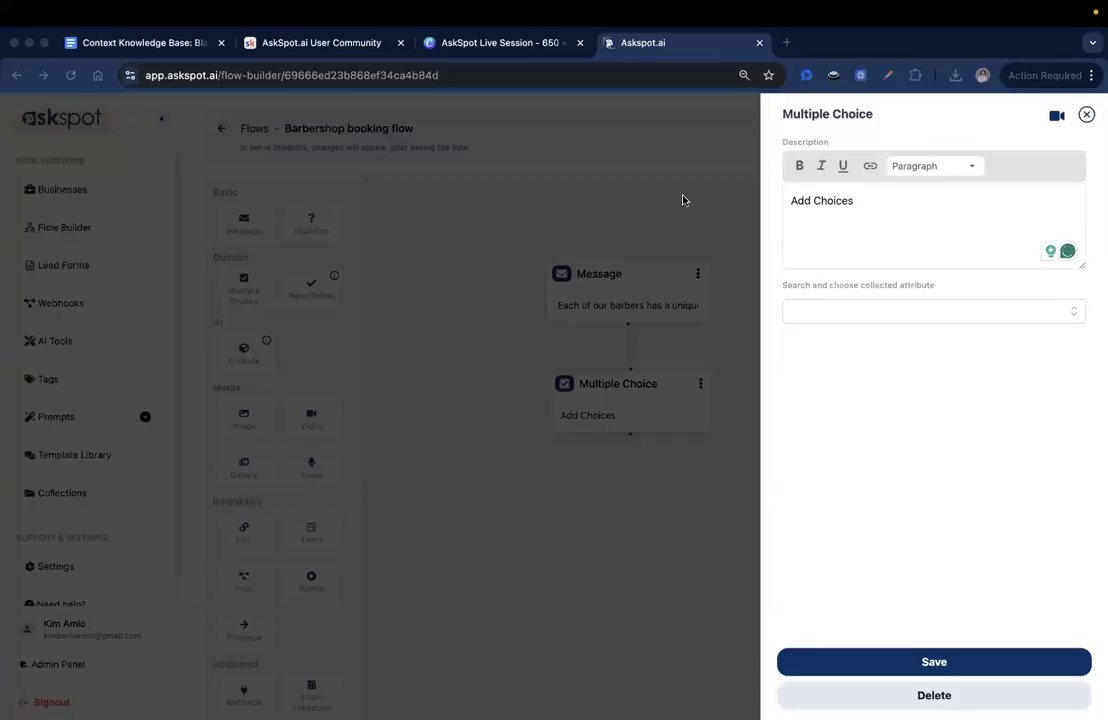
pyautogui.tripleClick(811, 215)
pyautogui.write('Select and explore their profiles below.')
pyautogui.moveTo(864, 200); pyautogui.dragTo(945, 201)
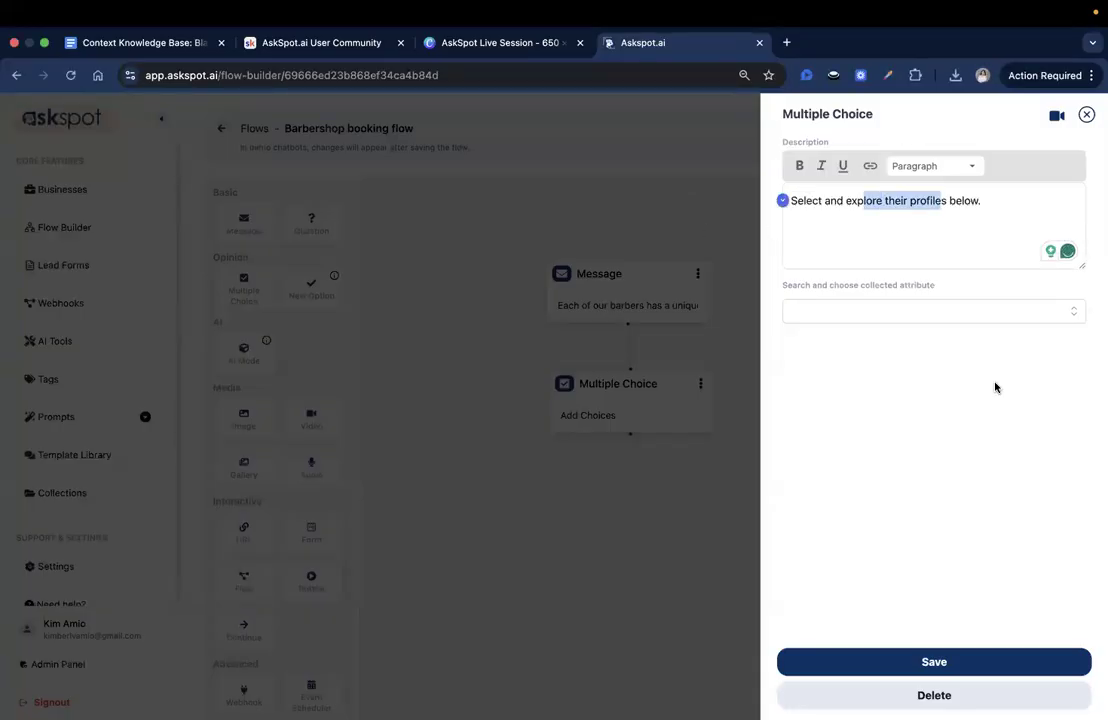
pyautogui.click(912, 664)
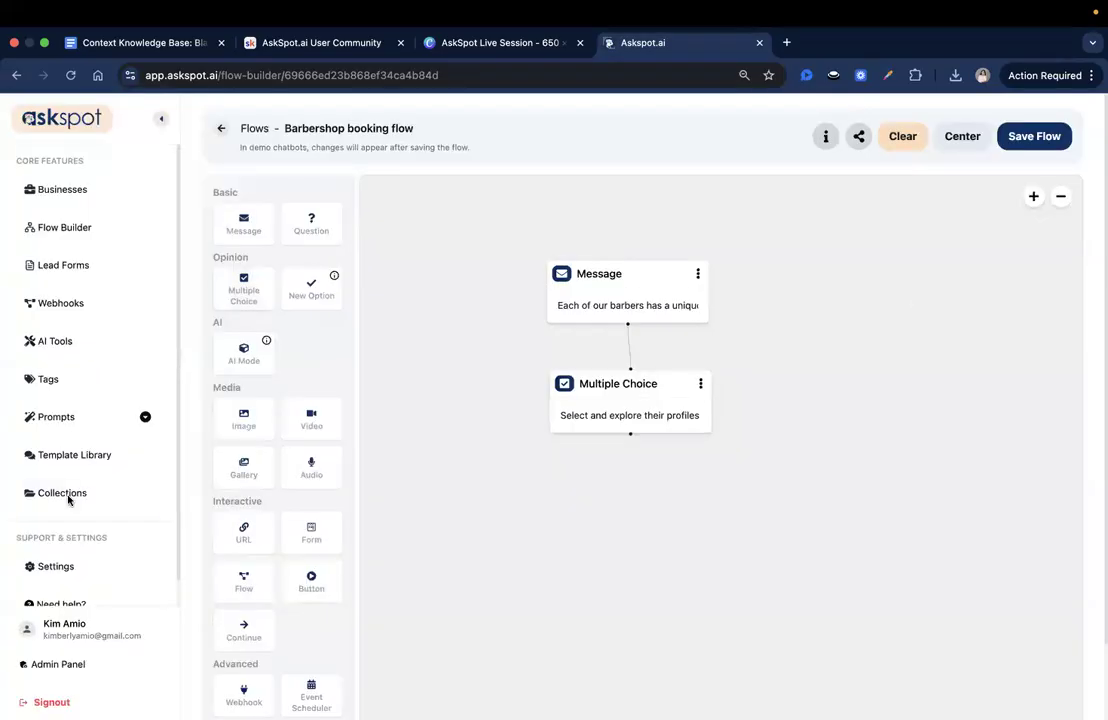
# - Add a New Option block connected to the Multiple Choice block and place it to the lower left
pyautogui.press('super+Tab')
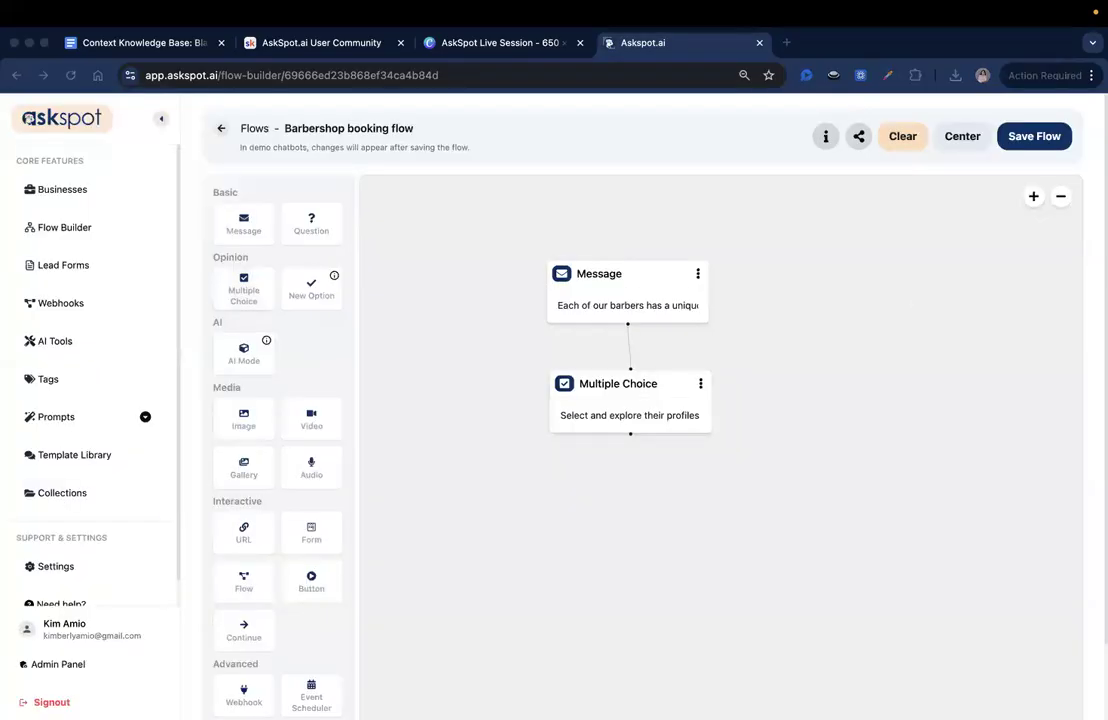
pyautogui.moveTo(305, 296); pyautogui.dragTo(506, 526)
pyautogui.moveTo(725, 589); pyautogui.dragTo(721, 465)
pyautogui.scroll(-4, 710, 452)
pyautogui.scroll(-1, 684, 445)
pyautogui.moveTo(611, 448); pyautogui.dragTo(422, 423)
pyautogui.moveTo(725, 463); pyautogui.dragTo(698, 438)
pyautogui.scroll(-1, 690, 462)
pyautogui.scroll(-1, 698, 438)
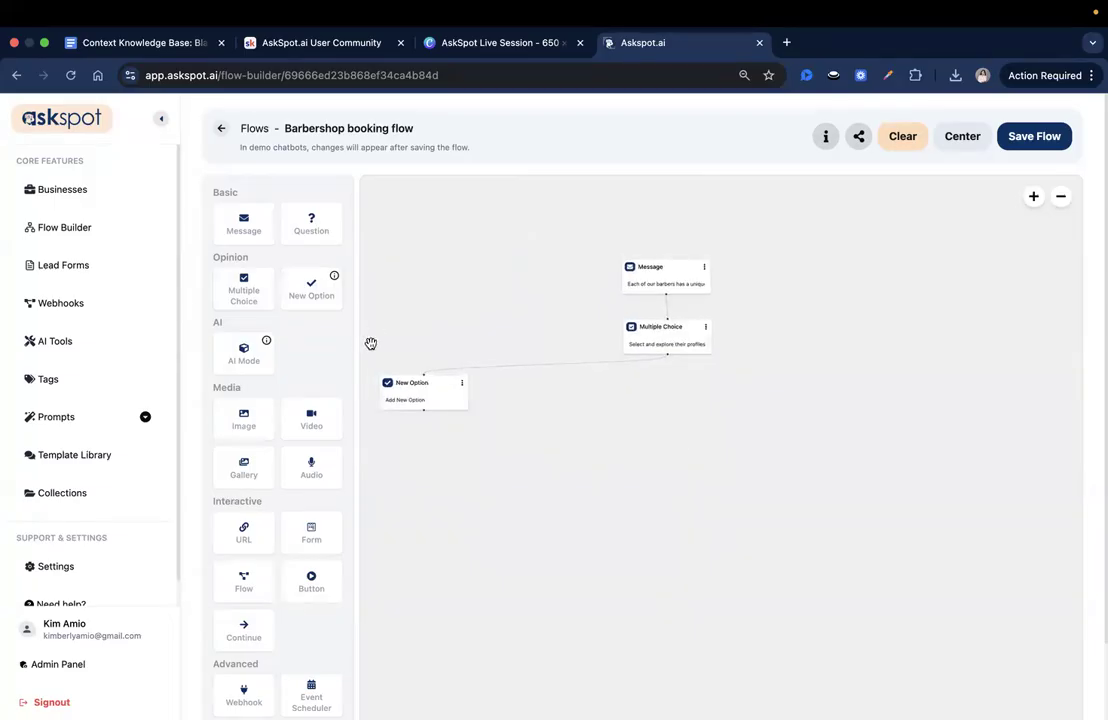
# - Add two more New Option blocks connected to the Multiple Choice block, to the right of the first option
pyautogui.moveTo(305, 298); pyautogui.dragTo(541, 406)
pyautogui.moveTo(560, 418); pyautogui.dragTo(555, 390)
pyautogui.moveTo(767, 418); pyautogui.dragTo(698, 424)
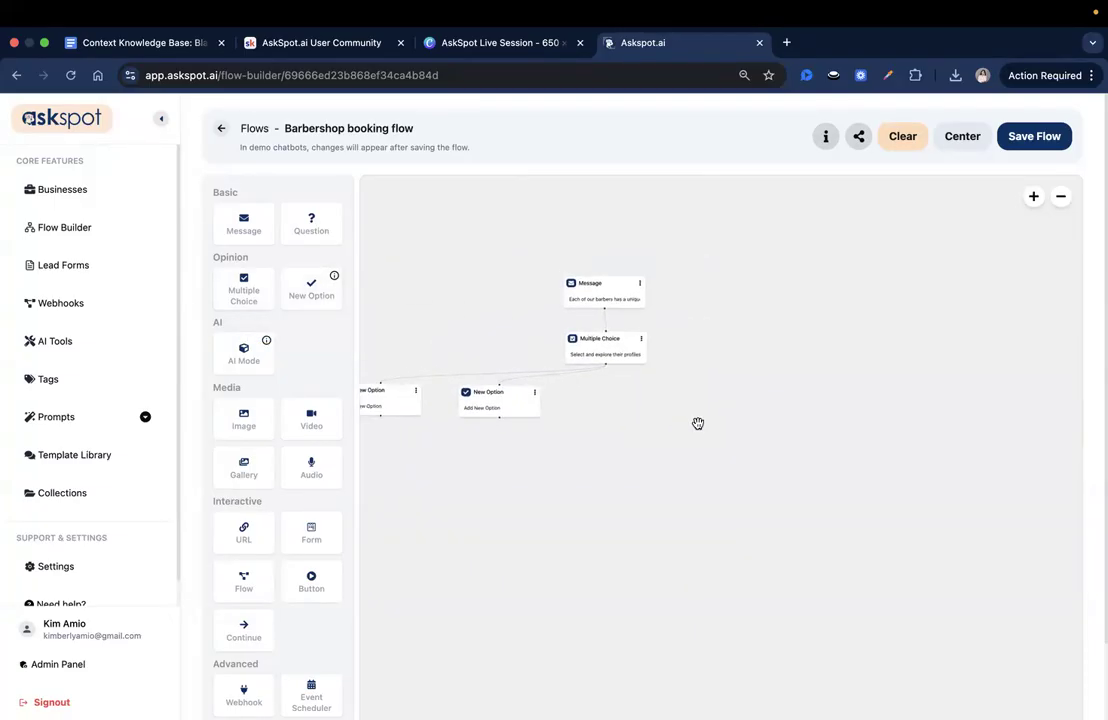
pyautogui.moveTo(308, 288); pyautogui.dragTo(640, 412)
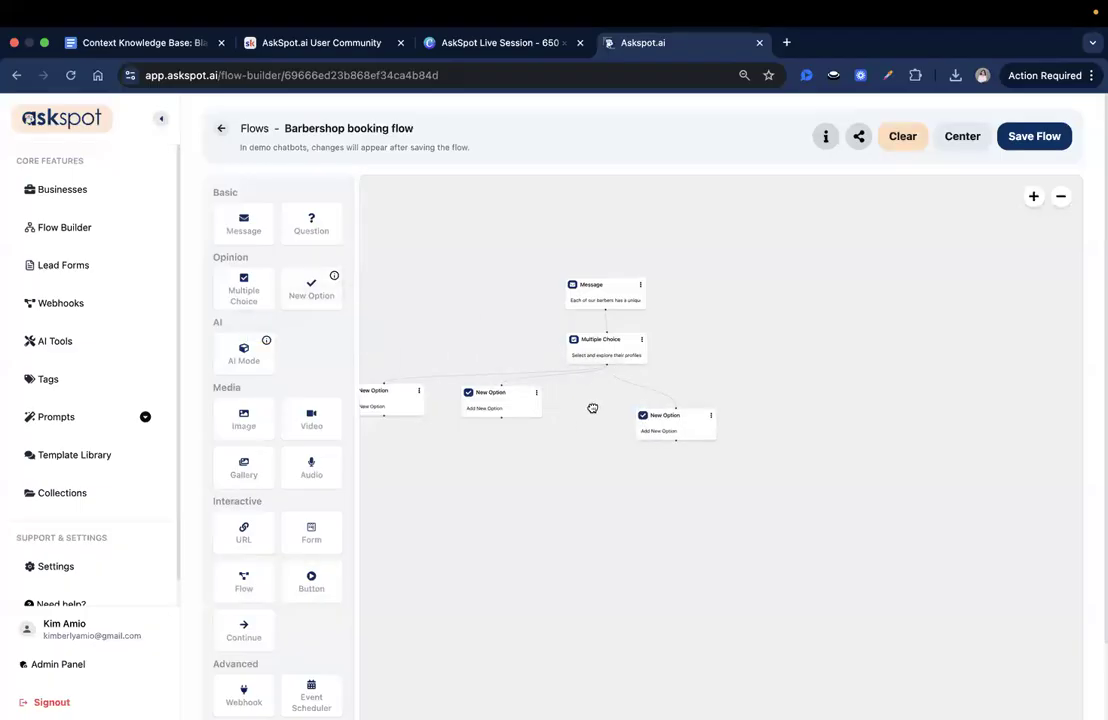
# - Make room between the option blocks and connect a fourth New Option block to the Multiple Choice block
pyautogui.moveTo(304, 294); pyautogui.dragTo(764, 410)
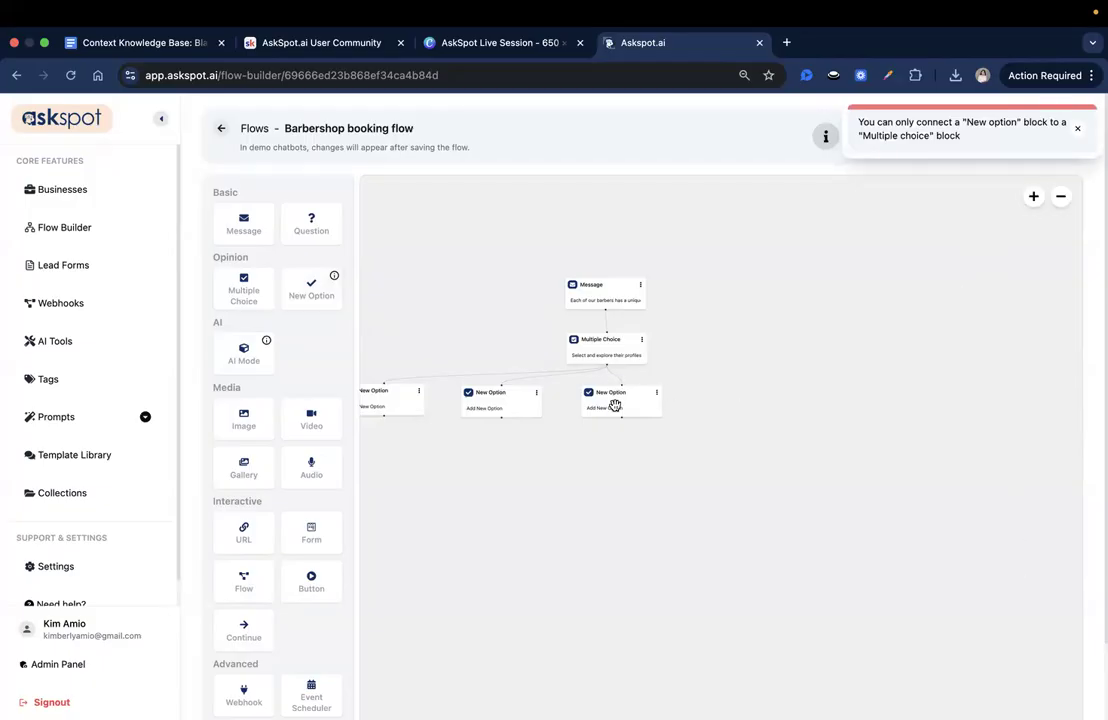
pyautogui.moveTo(615, 405); pyautogui.dragTo(584, 405)
pyautogui.moveTo(474, 407); pyautogui.dragTo(452, 407)
pyautogui.moveTo(295, 288); pyautogui.dragTo(697, 403)
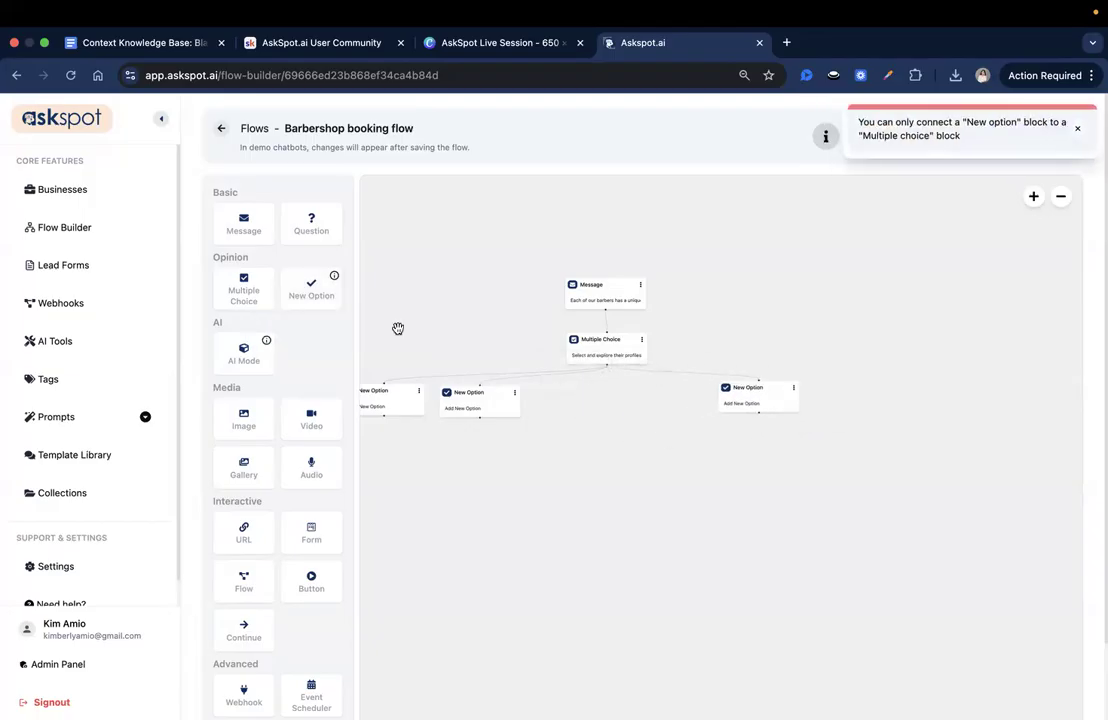
pyautogui.moveTo(311, 290); pyautogui.dragTo(591, 382)
pyautogui.moveTo(716, 392)
pyautogui.mouseDown()
pyautogui.moveTo(716, 406)
pyautogui.moveTo(702, 406)
pyautogui.mouseUp()
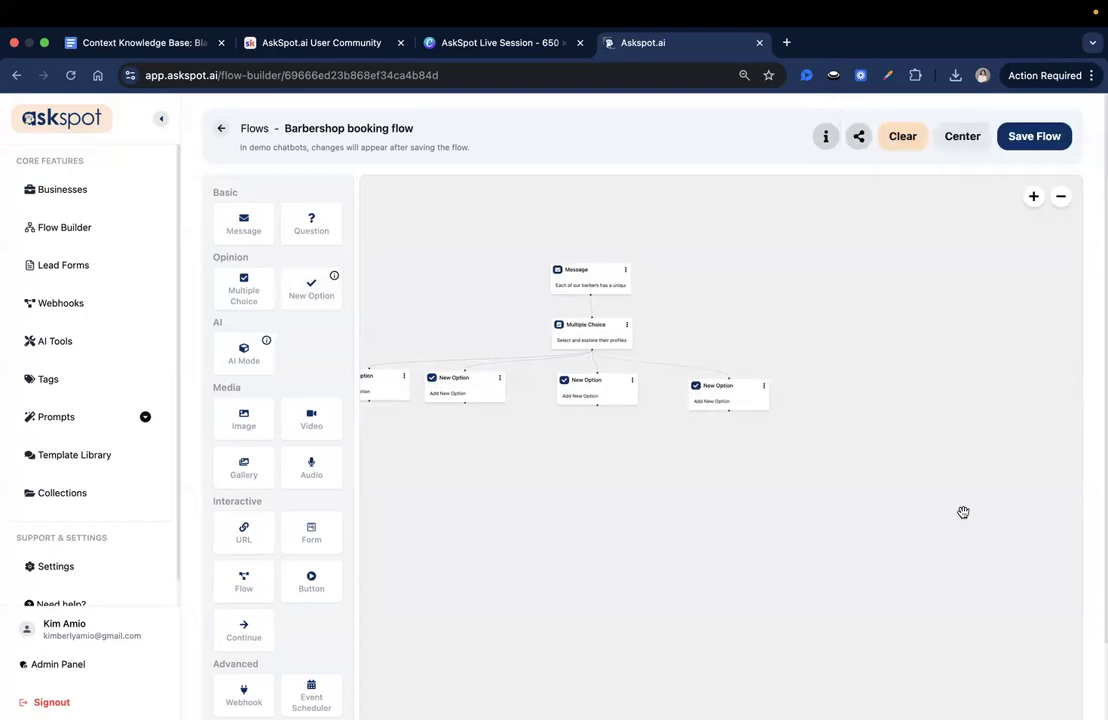
# - Rearrange the New Option blocks into an evenly spaced row beneath the Multiple Choice block
pyautogui.moveTo(661, 518); pyautogui.dragTo(762, 514)
pyautogui.moveTo(577, 396); pyautogui.dragTo(593, 397)
pyautogui.moveTo(713, 392); pyautogui.dragTo(720, 392)
pyautogui.moveTo(843, 383); pyautogui.dragTo(856, 376)
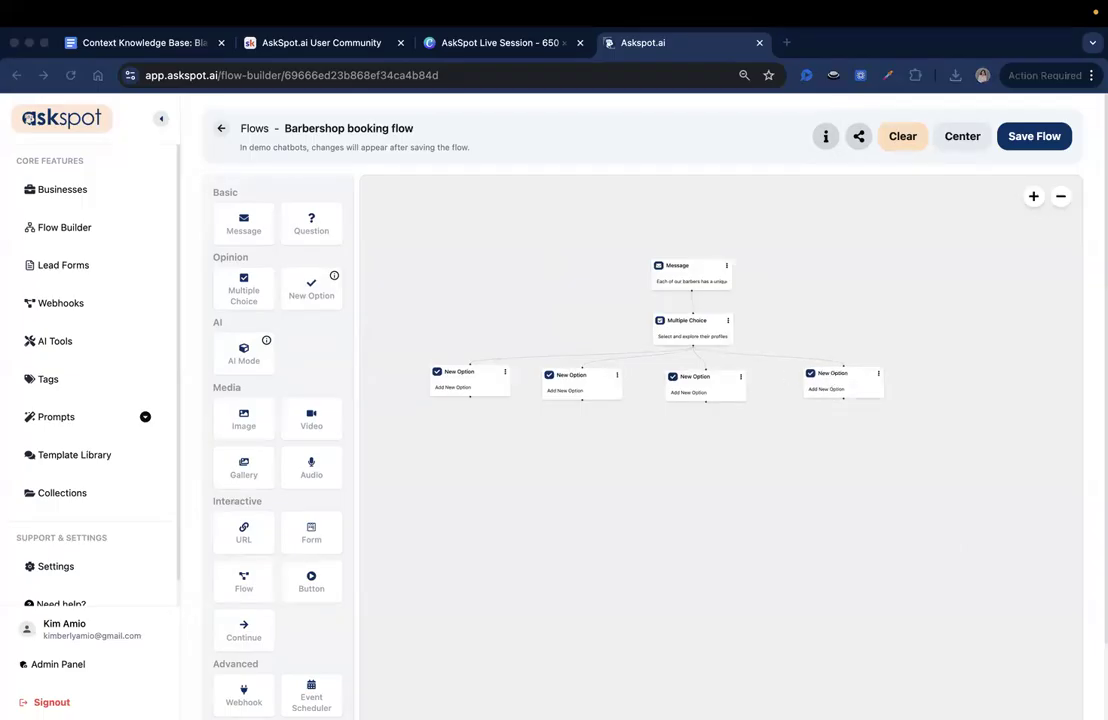
# - Replace the leftmost option's description with the first barber's full name and nickname, and save it
pyautogui.click(454, 383)
pyautogui.tripleClick(945, 191)
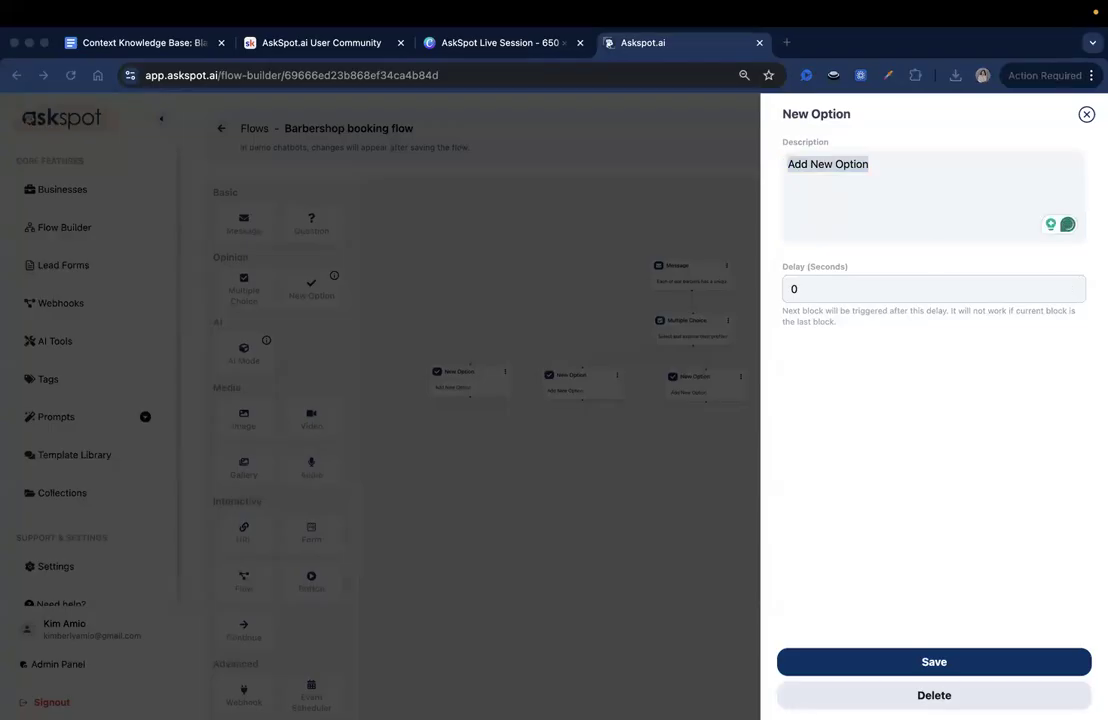
pyautogui.click(883, 663)
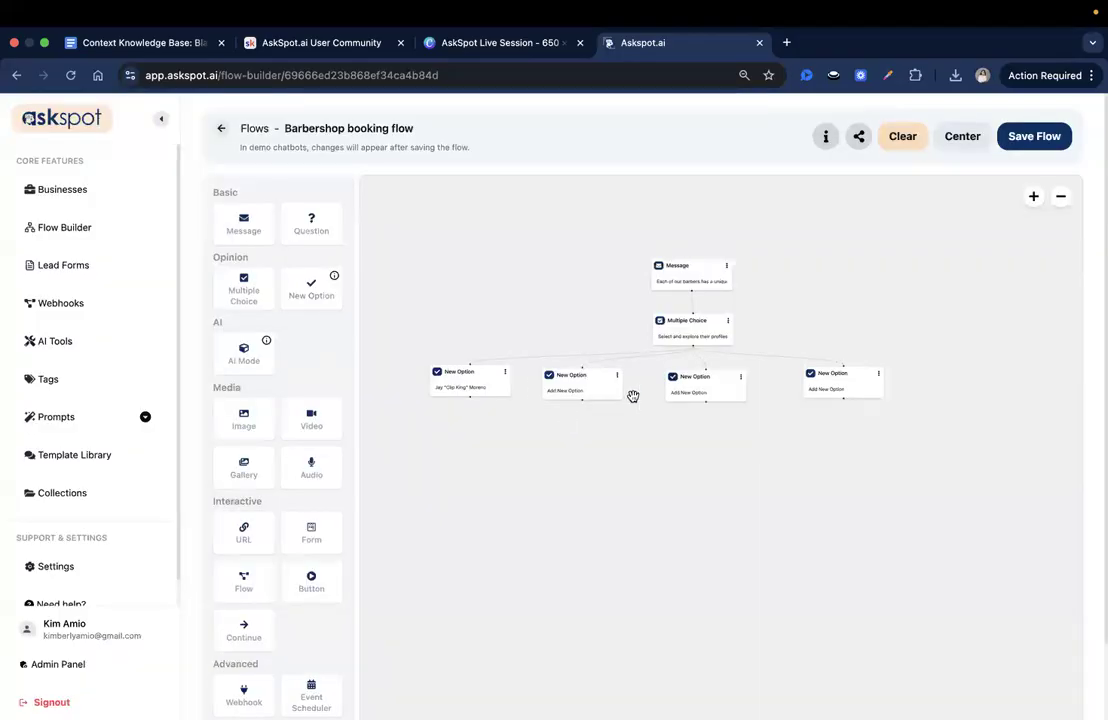
# - Replace the second option's description with the second barber's copied name and nickname, and save it
pyautogui.click(589, 393)
pyautogui.press('super+Tab')
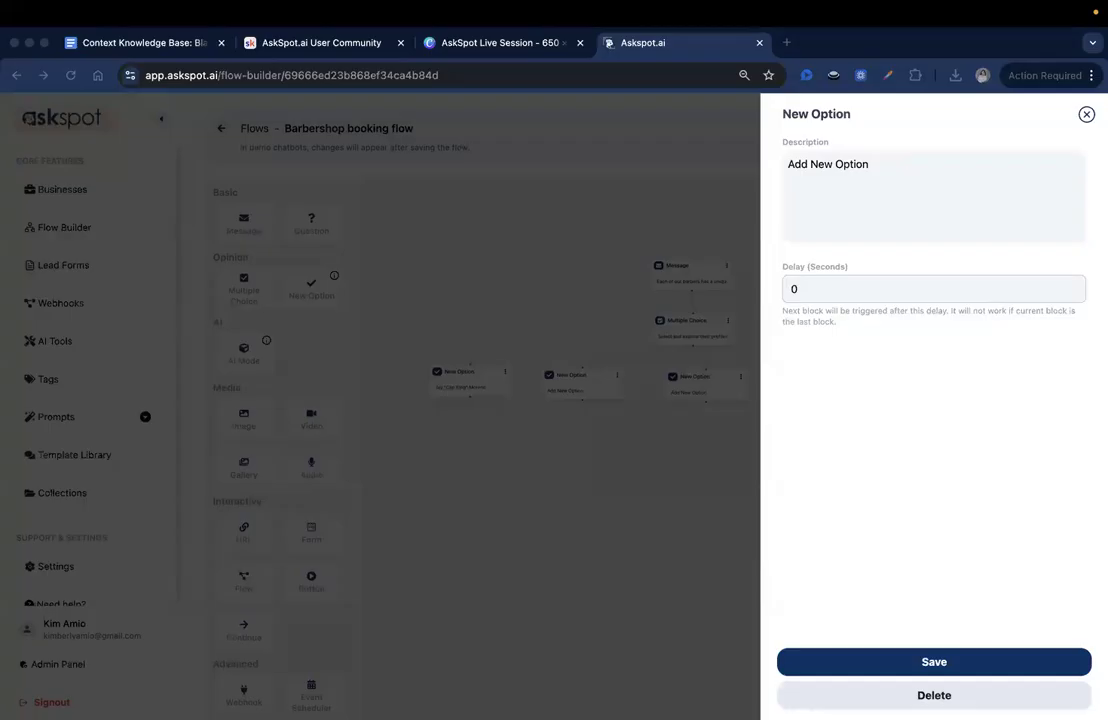
pyautogui.tripleClick(930, 175)
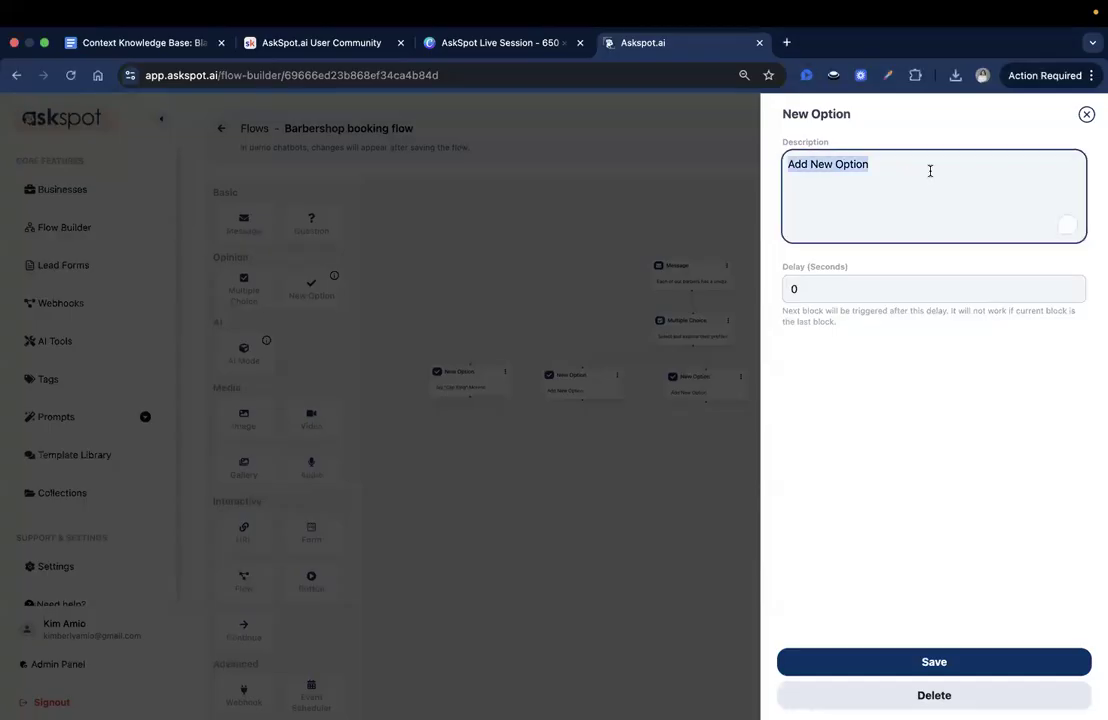
pyautogui.click(875, 661)
# - Replace the third option's description with the third barber's copied name and nickname, and save it
pyautogui.click(687, 376)
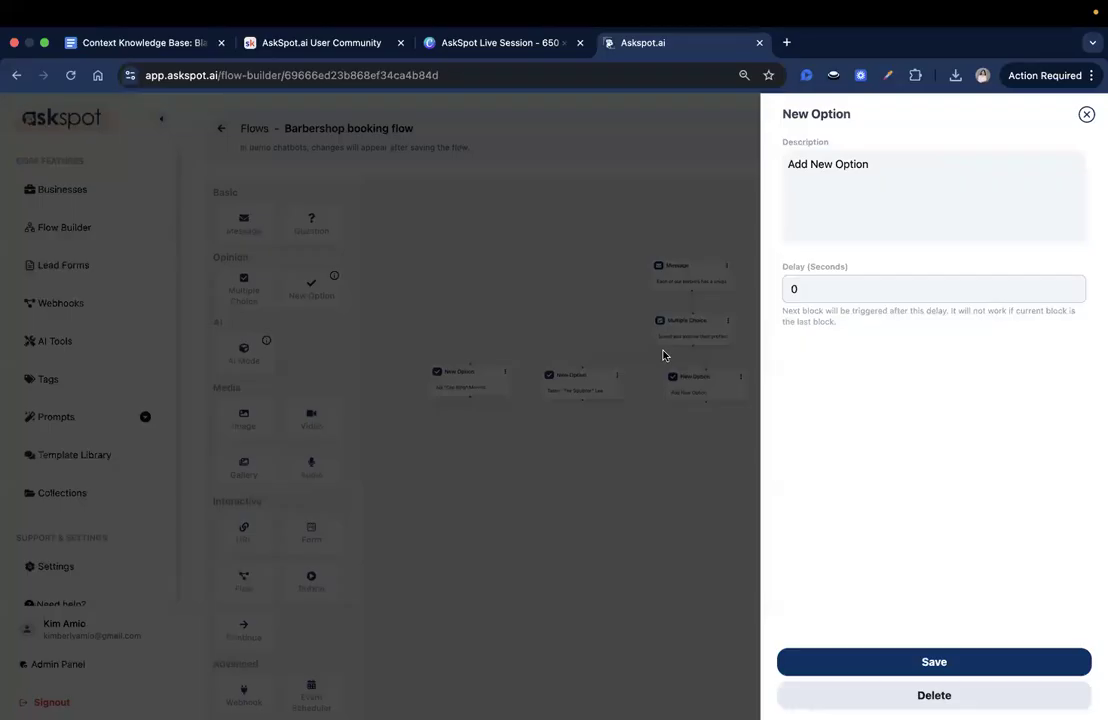
pyautogui.press('super+Tab')
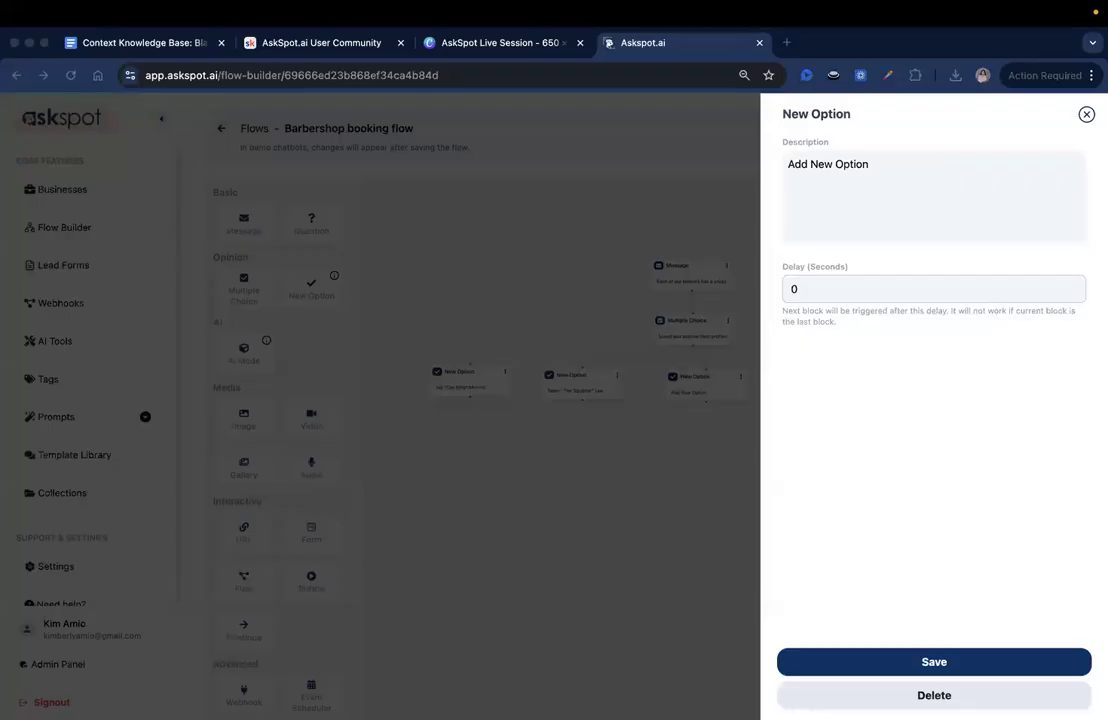
pyautogui.tripleClick(879, 232)
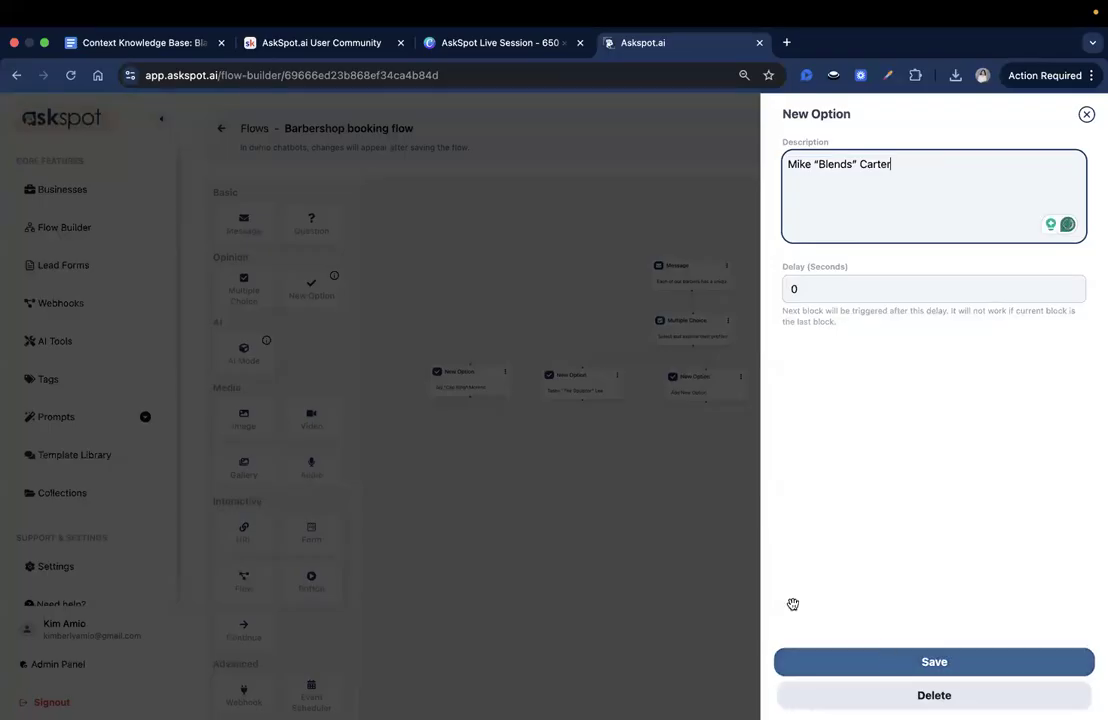
pyautogui.click(862, 661)
# - Replace the rightmost option's description with the fourth barber's copied name and nickname, and save it
pyautogui.press('super+Tab')
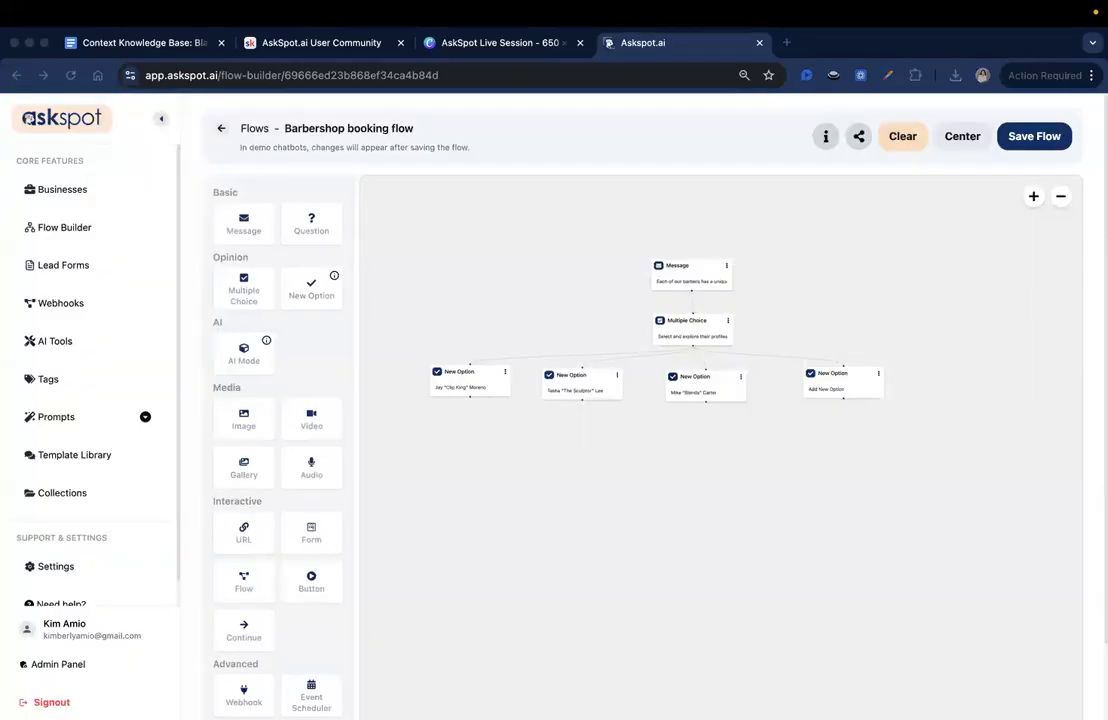
pyautogui.click(829, 387)
pyautogui.press('super+Tab')
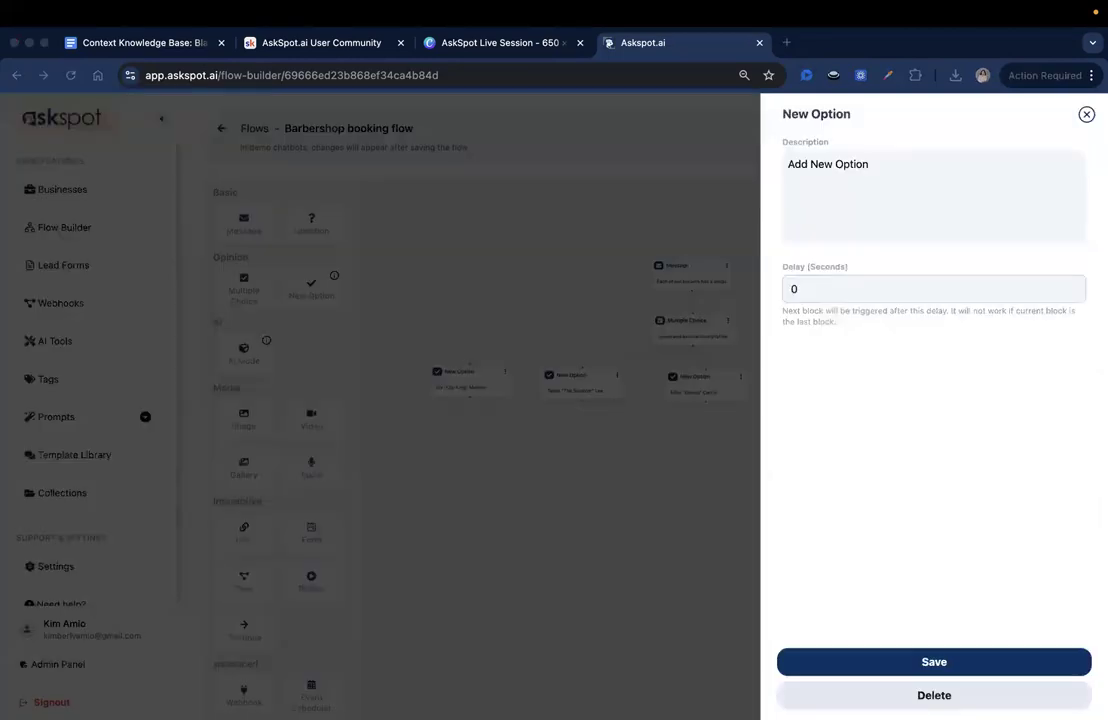
pyautogui.click(840, 194)
pyautogui.press('super+a')
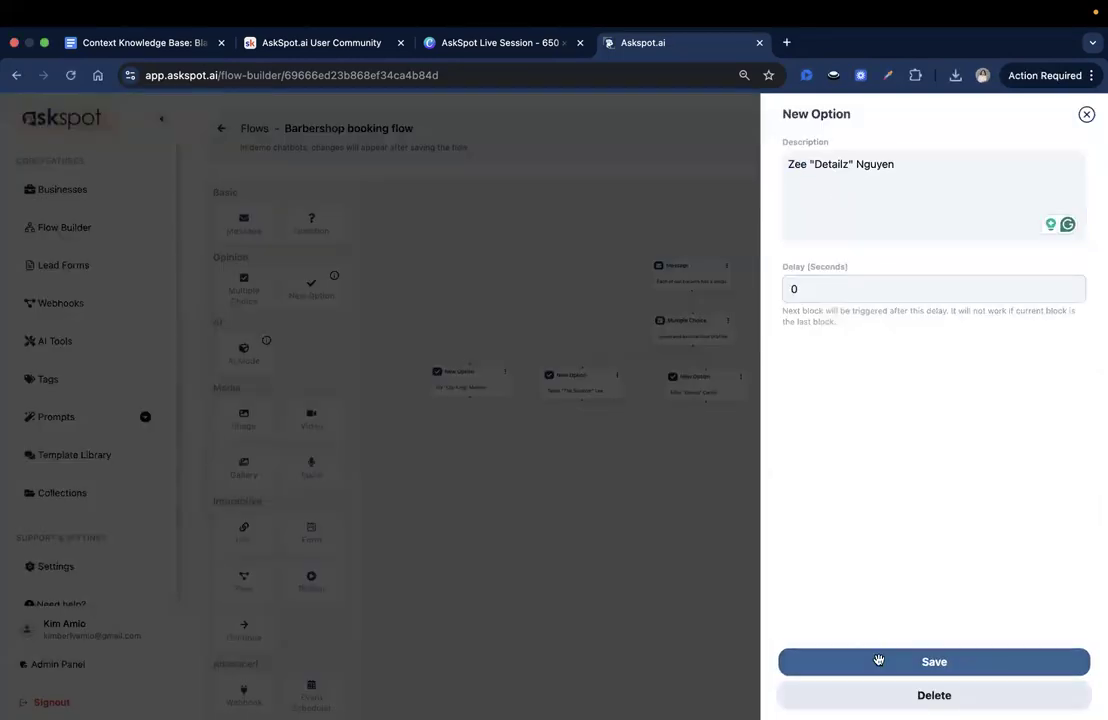
pyautogui.click(878, 659)
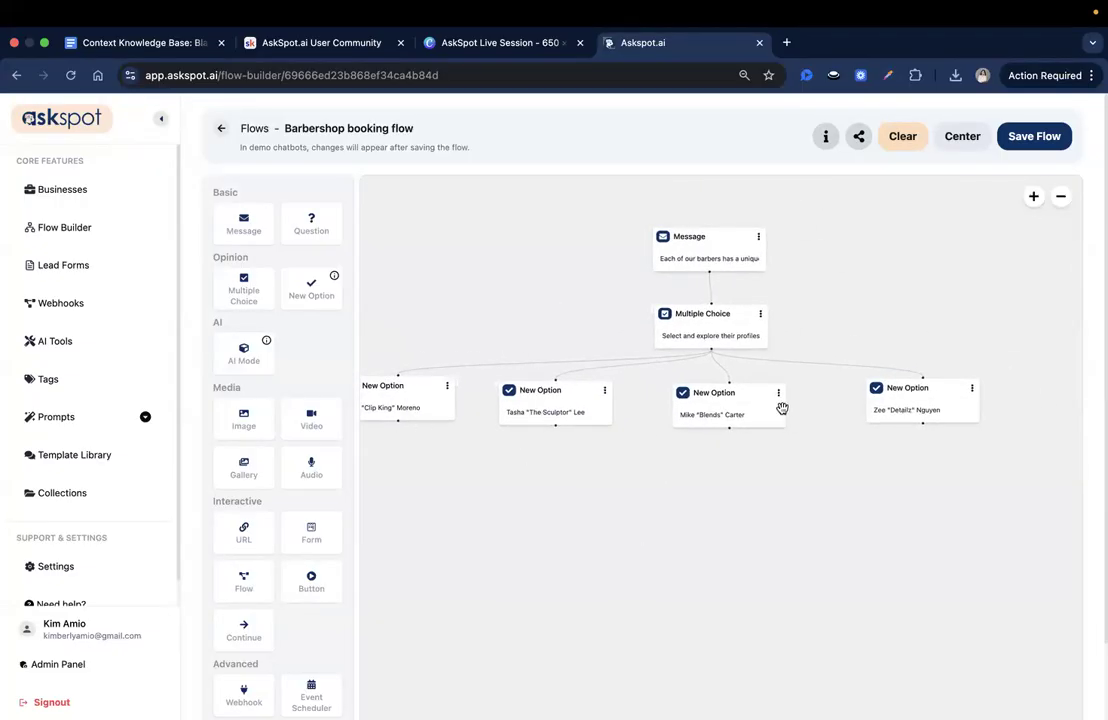
pyautogui.moveTo(721, 494); pyautogui.dragTo(733, 439)
pyautogui.scroll(-1, 741, 494)
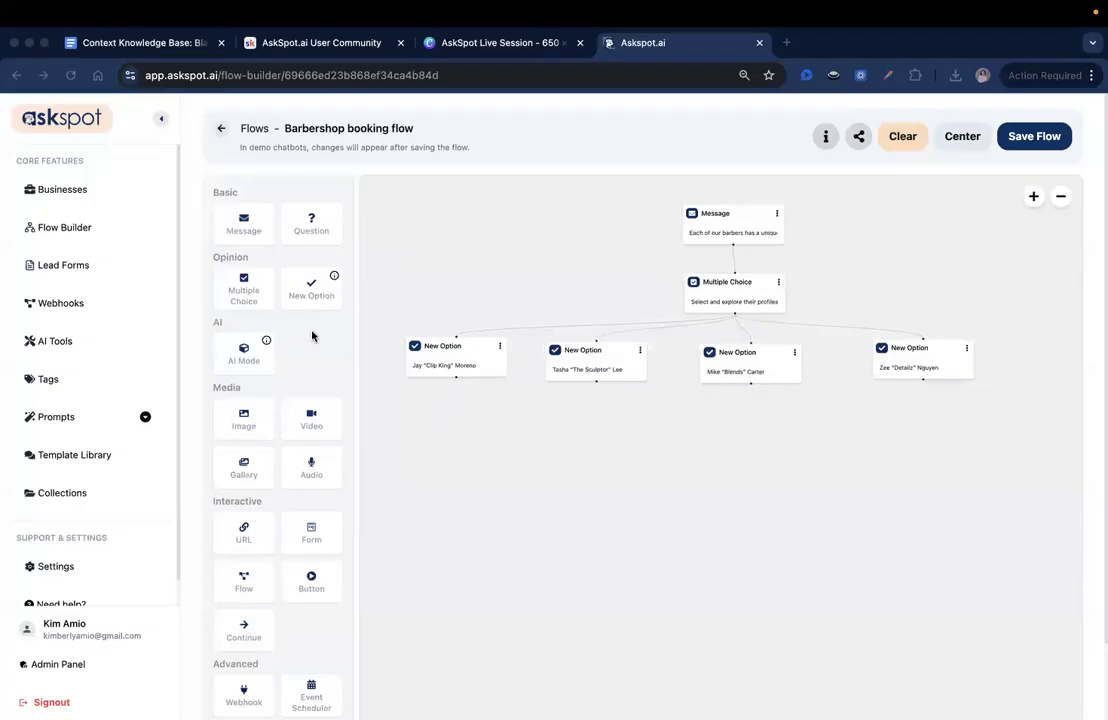
pyautogui.click(296, 440)
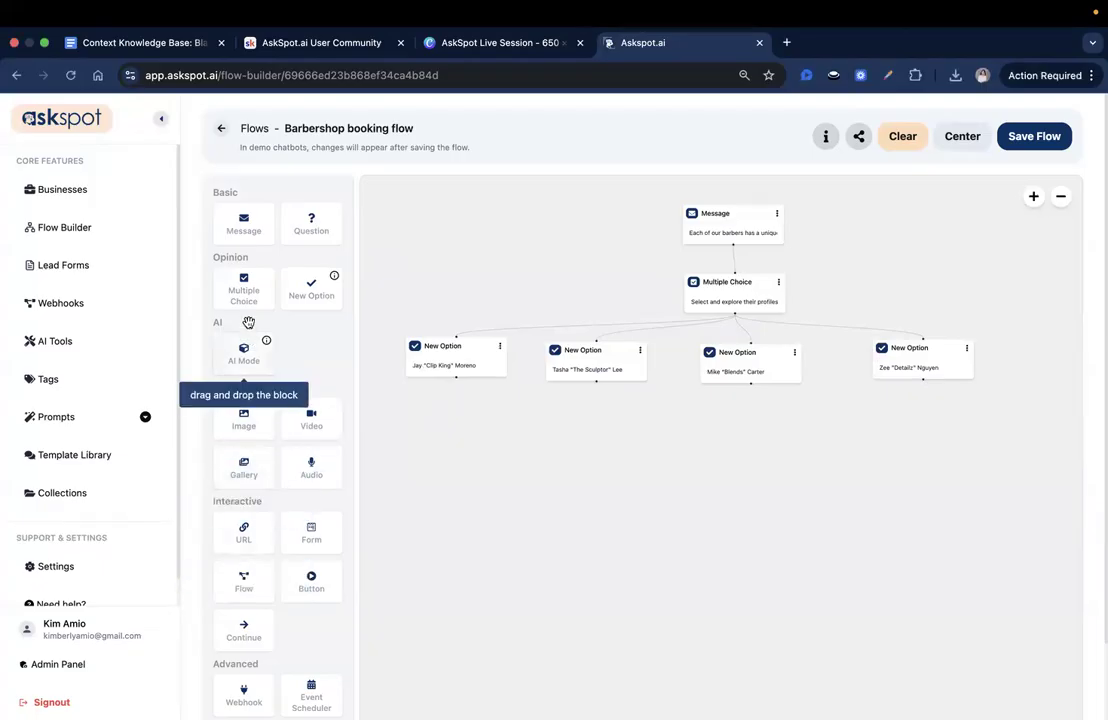
# - Add a Message block under the first barber's option, replace its text with the copied bio about sharp fades, and save it
pyautogui.moveTo(389, 396); pyautogui.dragTo(440, 415)
pyautogui.click(458, 428)
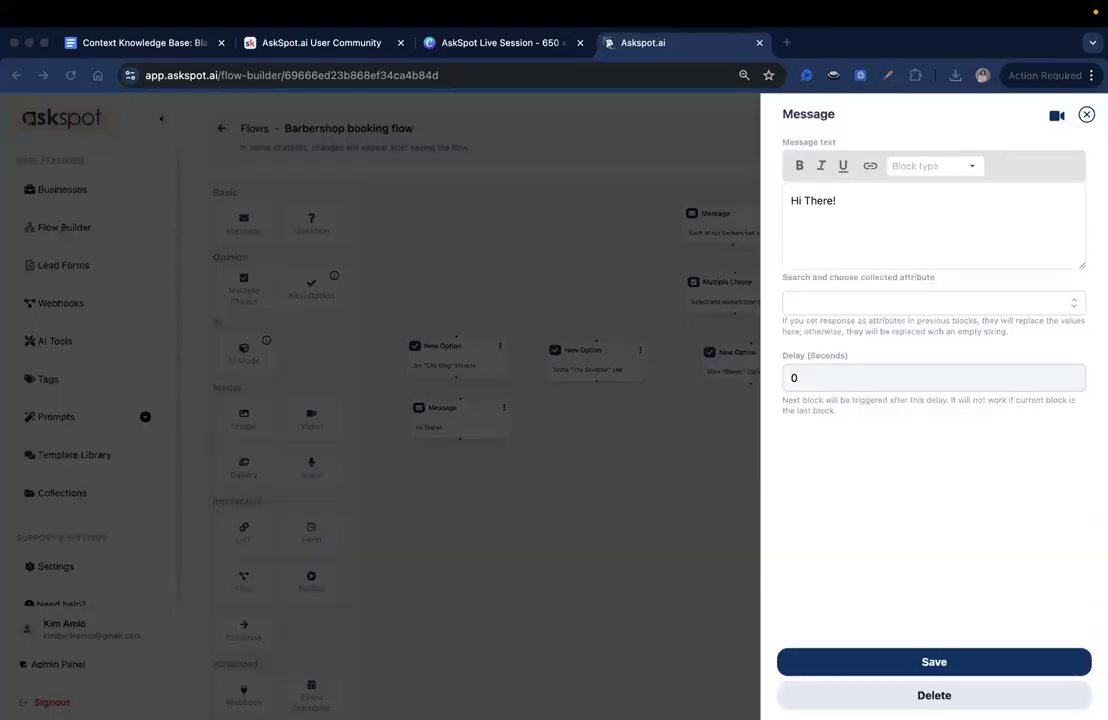
pyautogui.click(809, 198)
pyautogui.hotkey('ctrl', 'a')
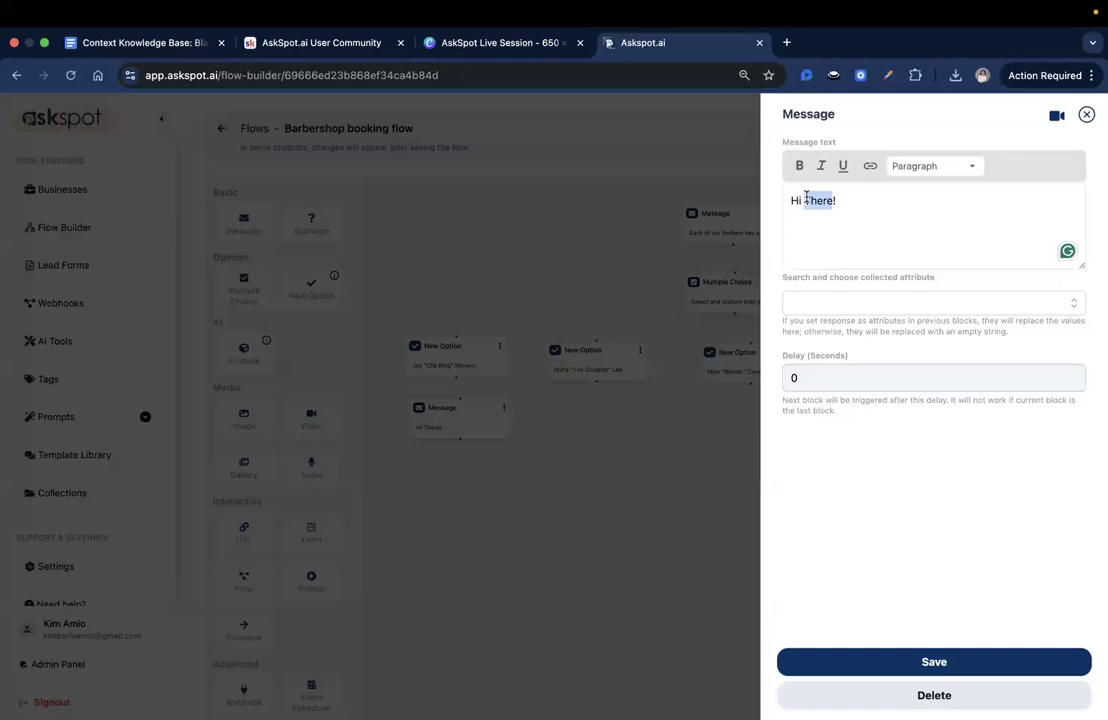
pyautogui.write('Jay’s known for sharp fades, clean edges, and freestyle razor designs that turn heads. If you want a bold, stylish cut with a creative twist, he’s your guy.')
pyautogui.moveTo(788, 203); pyautogui.dragTo(960, 257)
pyautogui.click(960, 257)
pyautogui.click(878, 660)
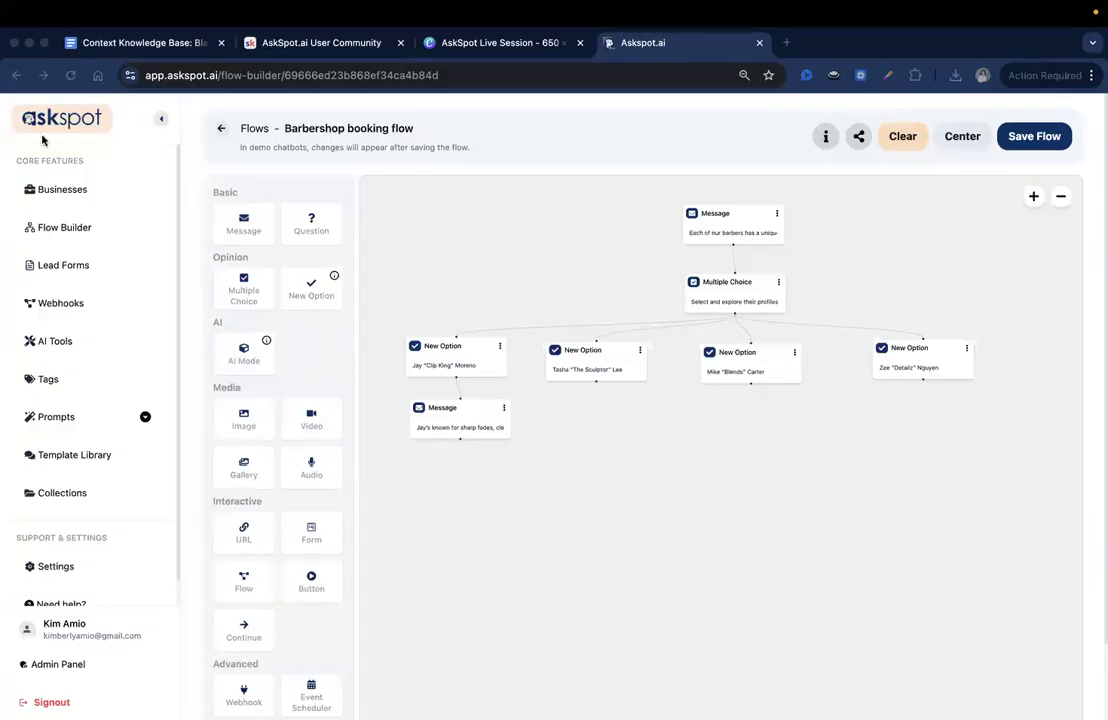
# - Add a connected Message block under each of the second, third and fourth barber options
pyautogui.click(437, 427)
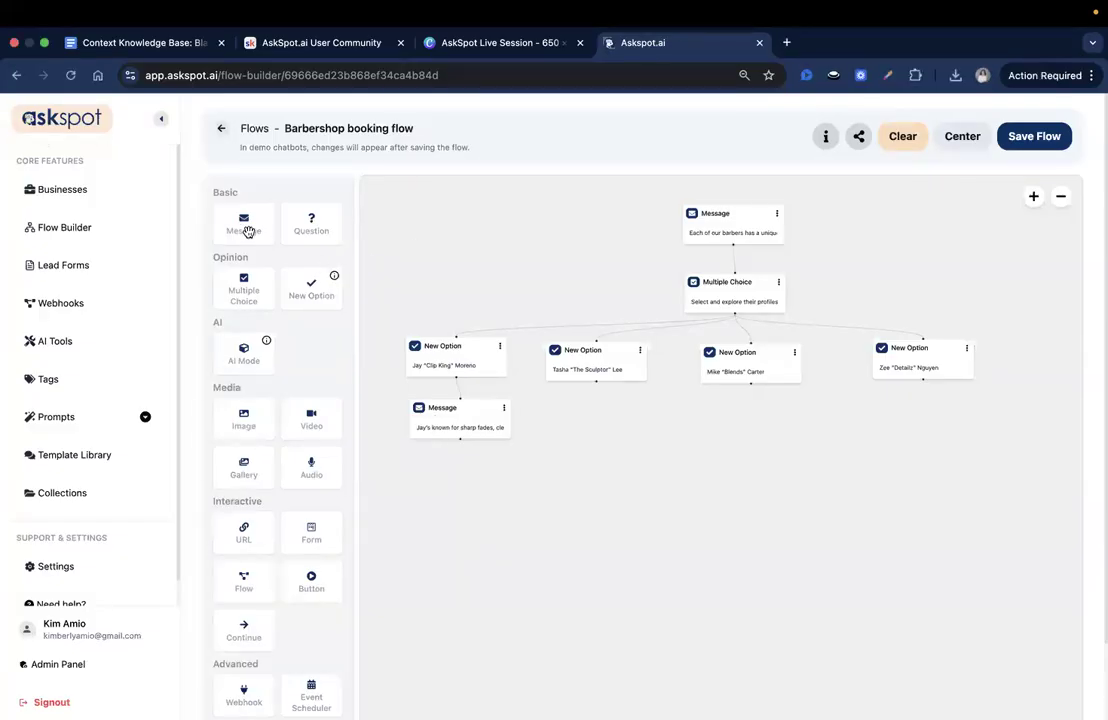
pyautogui.moveTo(243, 222); pyautogui.dragTo(578, 422)
pyautogui.moveTo(243, 222); pyautogui.dragTo(721, 421)
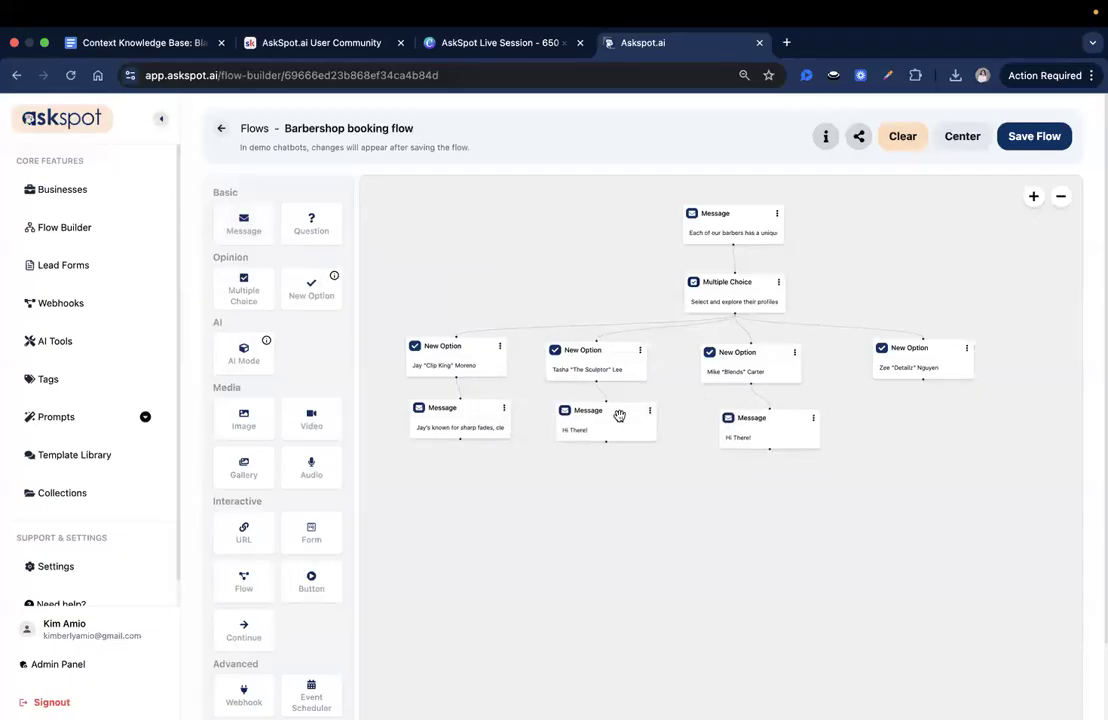
pyautogui.moveTo(243, 222); pyautogui.dragTo(917, 424)
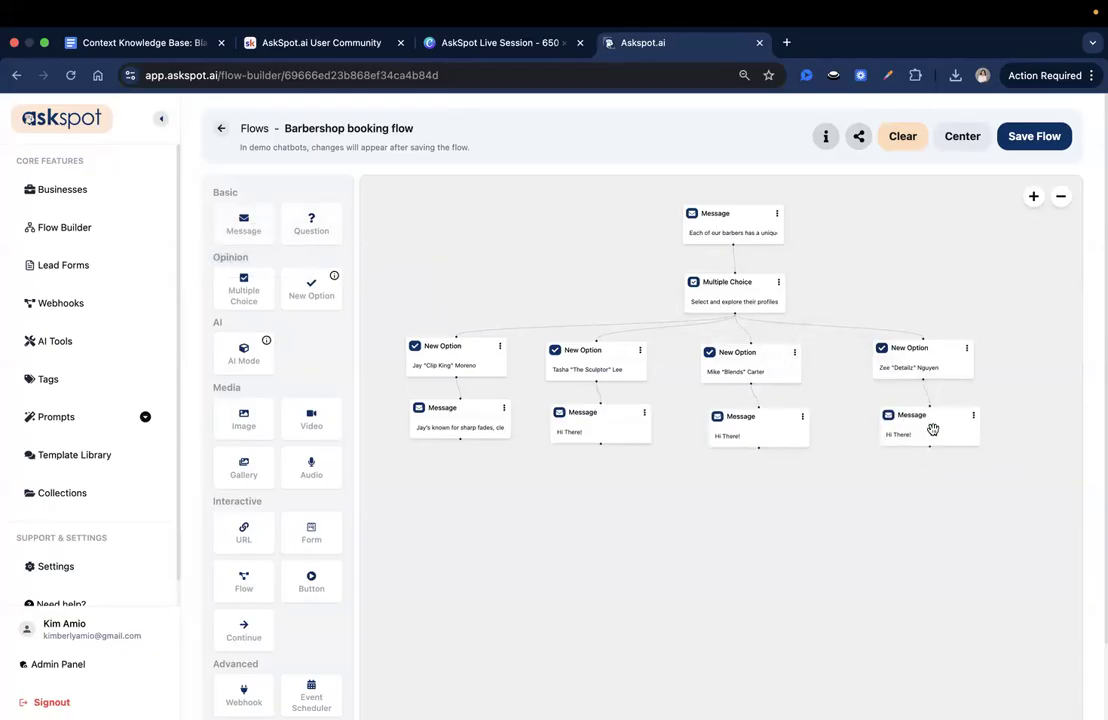
# - Replace the second barber's message text with the copied bio about barbering blended with luxury grooming, and save it
pyautogui.click(603, 432)
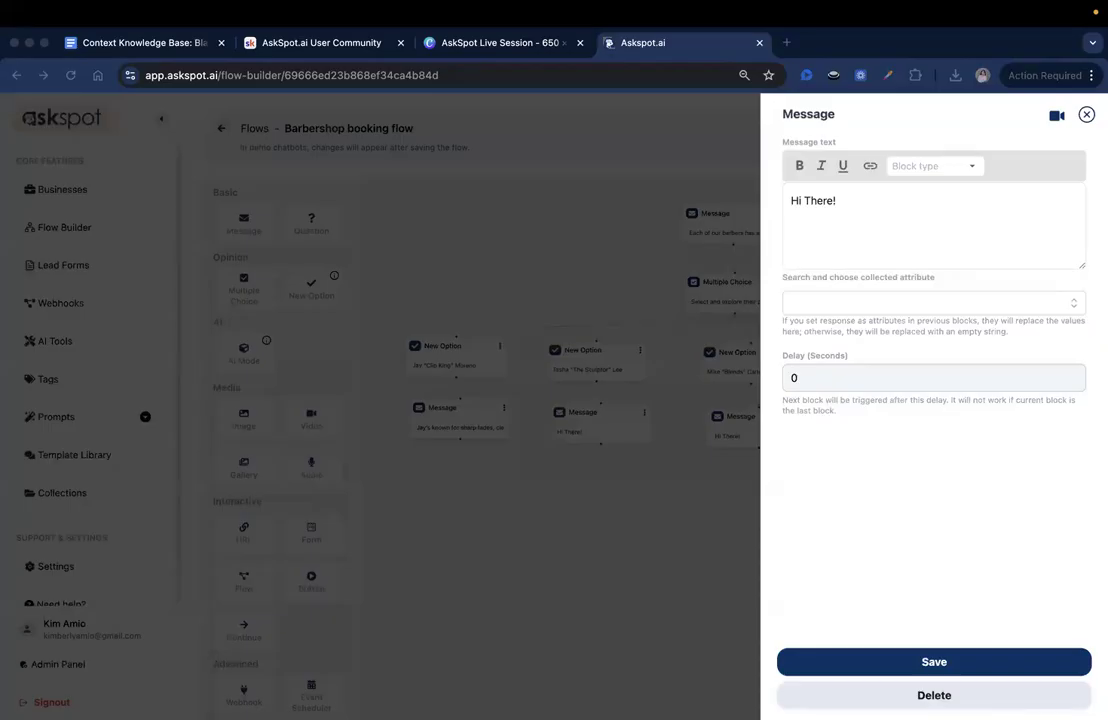
pyautogui.click(920, 240)
pyautogui.press('super+a')
pyautogui.write('Tasha blends barbering with luxury grooming. From beard therapy to hot towel facials, her cuts are relaxing and precise. A perfect fit for a self-care upgrade.')
pyautogui.moveTo(823, 200); pyautogui.dragTo(922, 246)
pyautogui.click(922, 246)
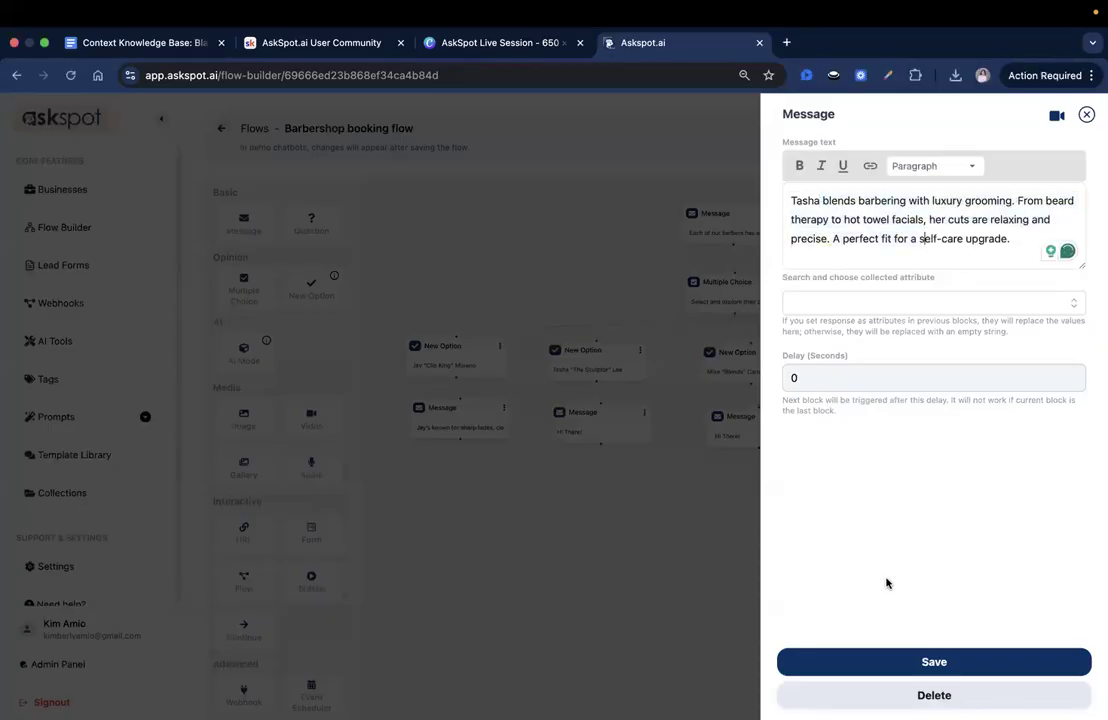
pyautogui.click(876, 660)
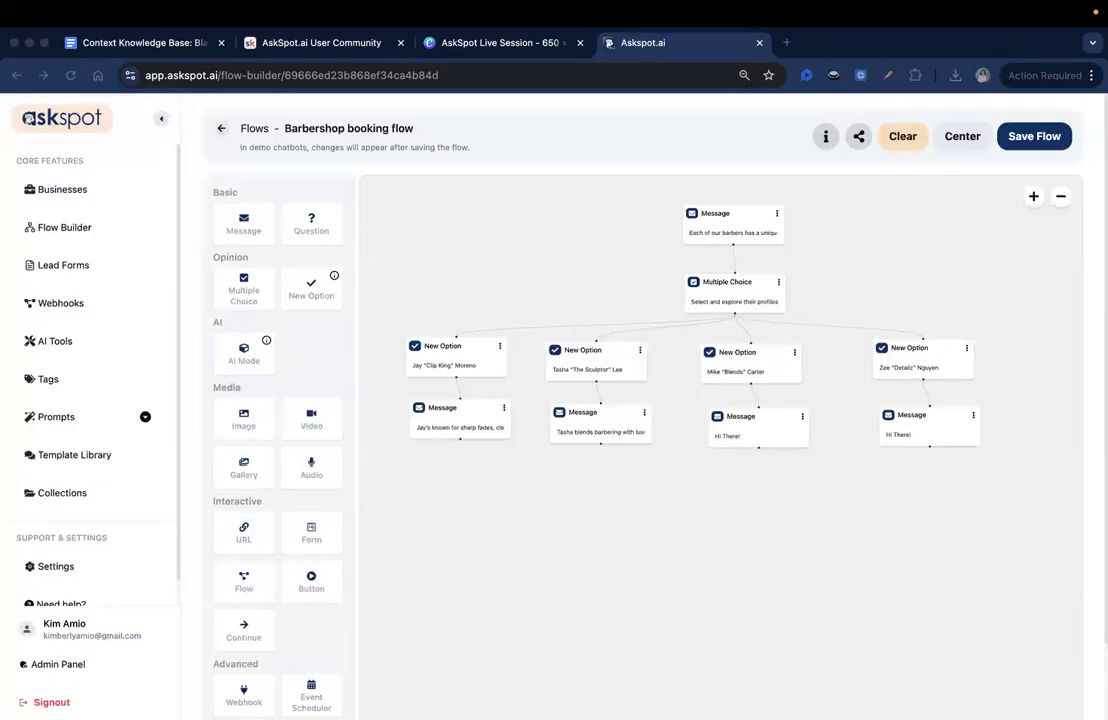
# - Replace the third barber's message text with the copied bio about no-fuss, high-quality cuts, and save it
pyautogui.click(733, 437)
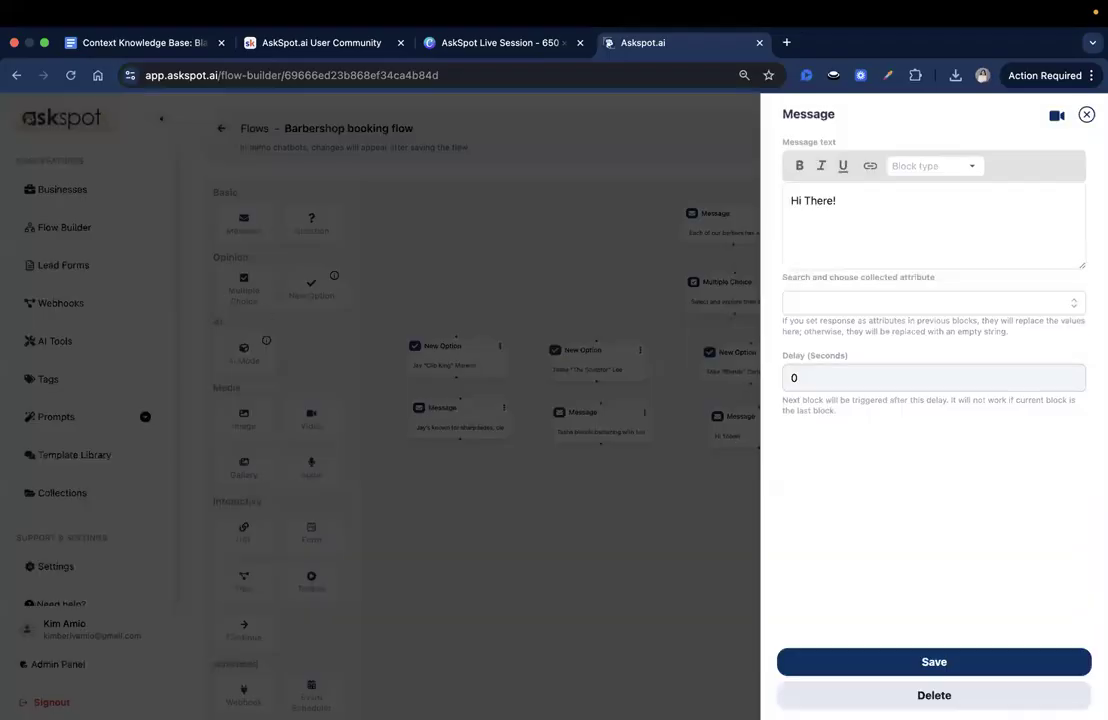
pyautogui.click(860, 222)
pyautogui.hotkey('ctrl', 'a')
pyautogui.write("Mike delivers no-fuss, high-quality cuts with a clean finish. If you're looking for a business-ready look or just something polished and classic, he's your match.")
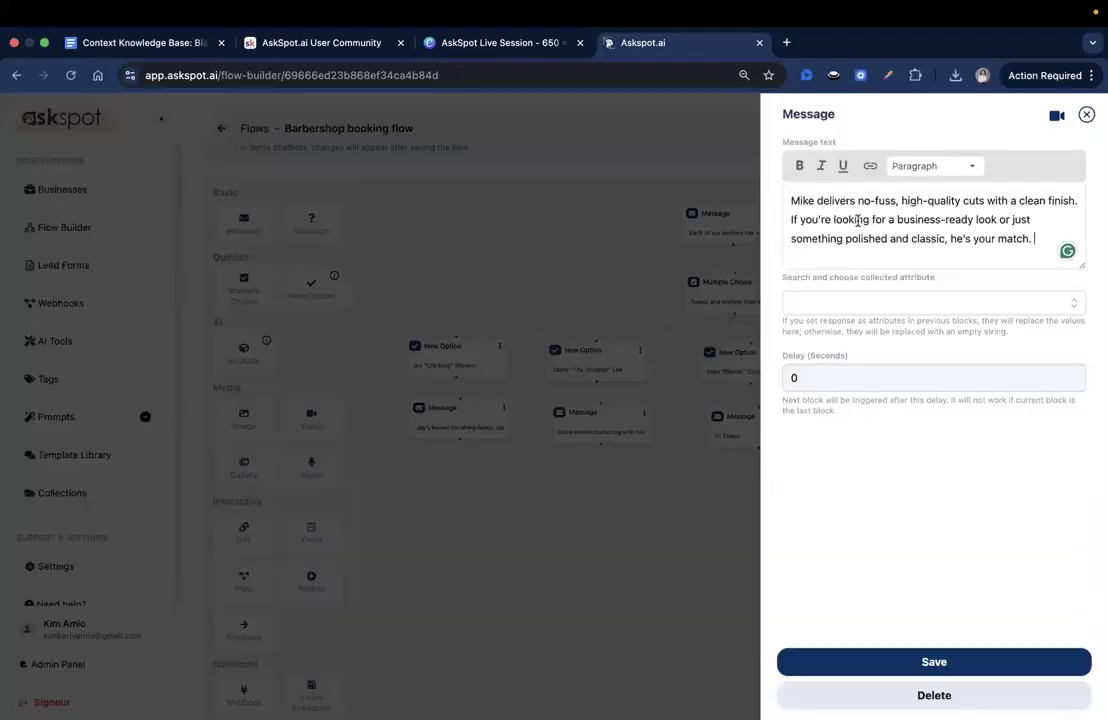
pyautogui.moveTo(837, 217); pyautogui.dragTo(884, 219)
pyautogui.click(888, 662)
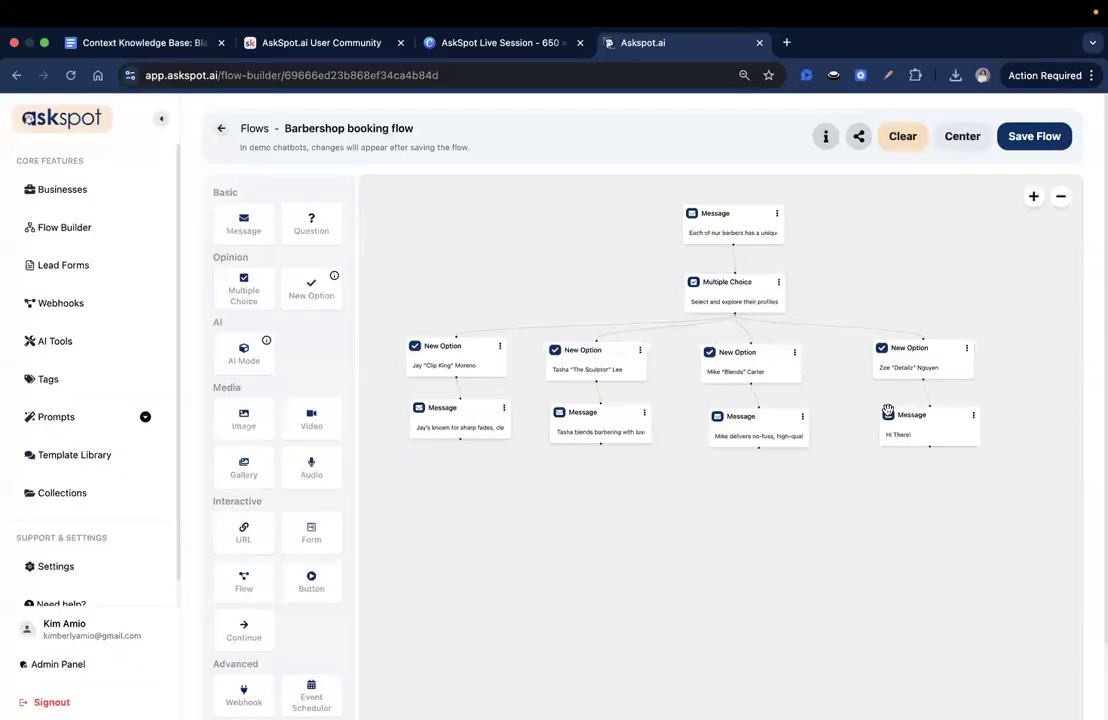
# - Replace the fourth barber's message text with the copied bio about precision and stylish kid's cuts, then save the message and the flow
pyautogui.click(925, 433)
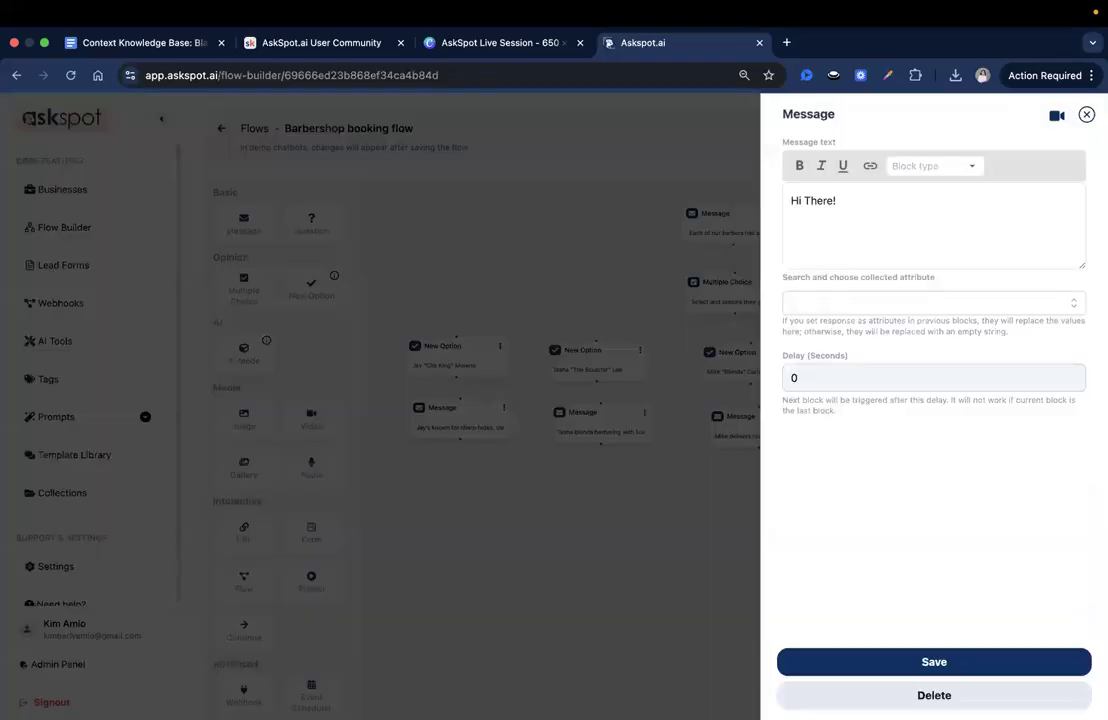
pyautogui.press('super+Tab')
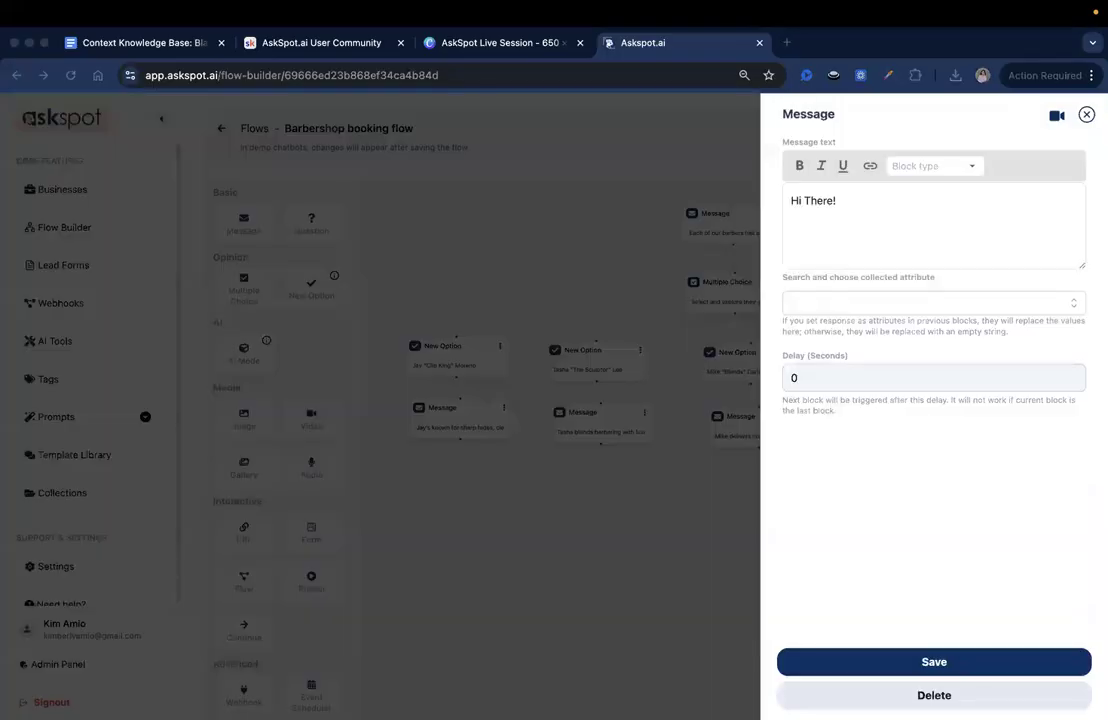
pyautogui.click(931, 212)
pyautogui.press('super+a')
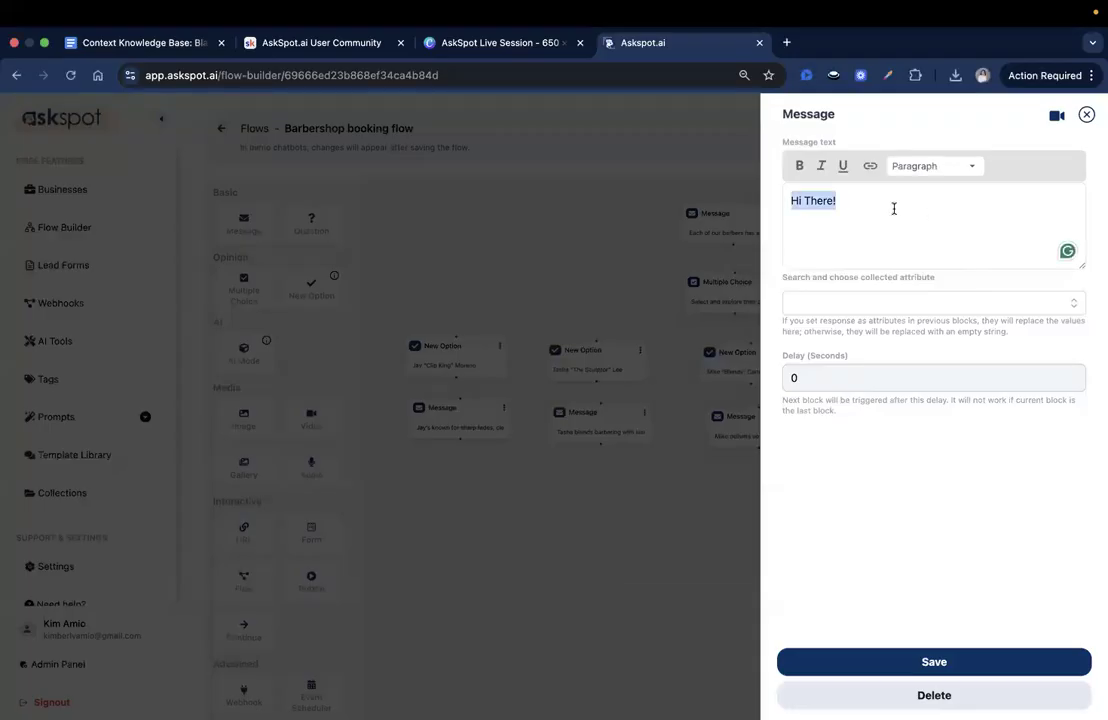
pyautogui.write('Zee is all about precision. From crisp hard parts to stylish kid’s cuts, he brings creative detail and technical finesse to every appointment.')
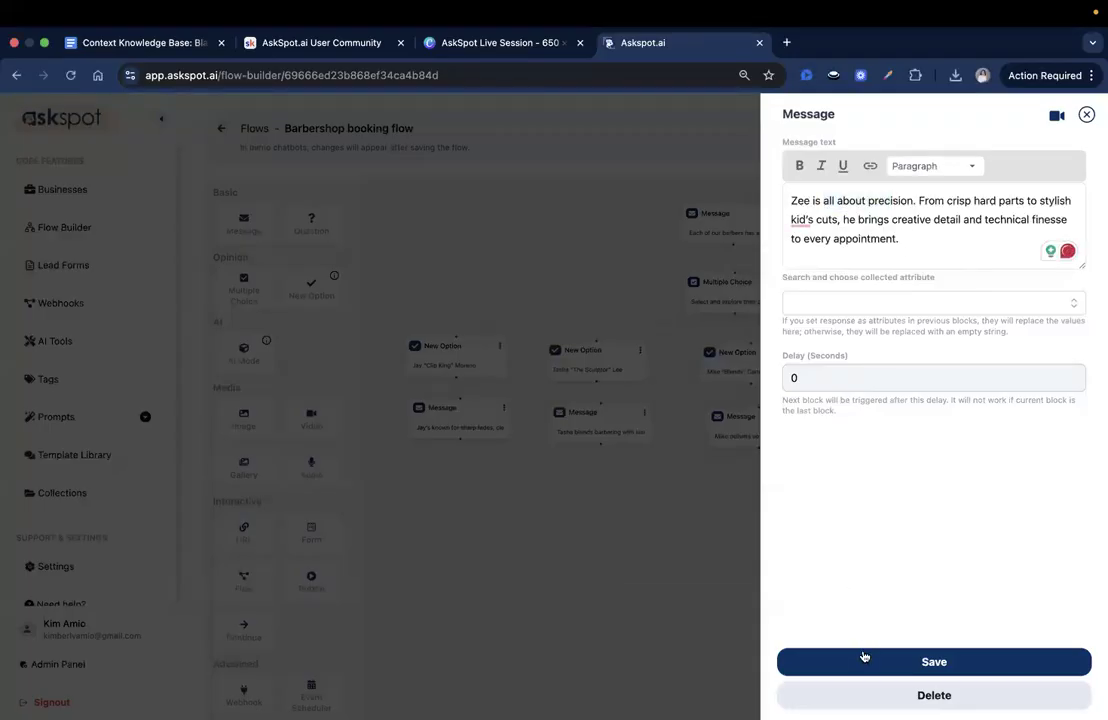
pyautogui.click(866, 660)
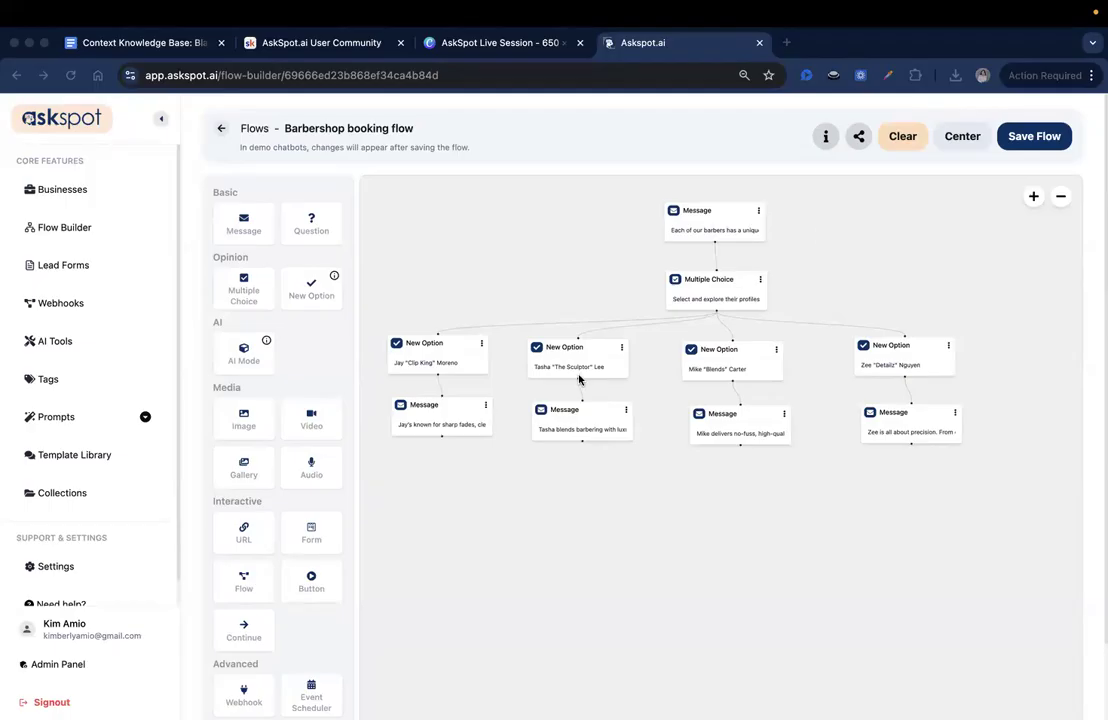
pyautogui.click(1066, 135)
# - Add a connected Gallery block under each of the four barbers' bio messages
pyautogui.moveTo(480, 308)
pyautogui.mouseDown()
pyautogui.moveTo(503, 431)
pyautogui.moveTo(472, 287)
pyautogui.mouseUp()
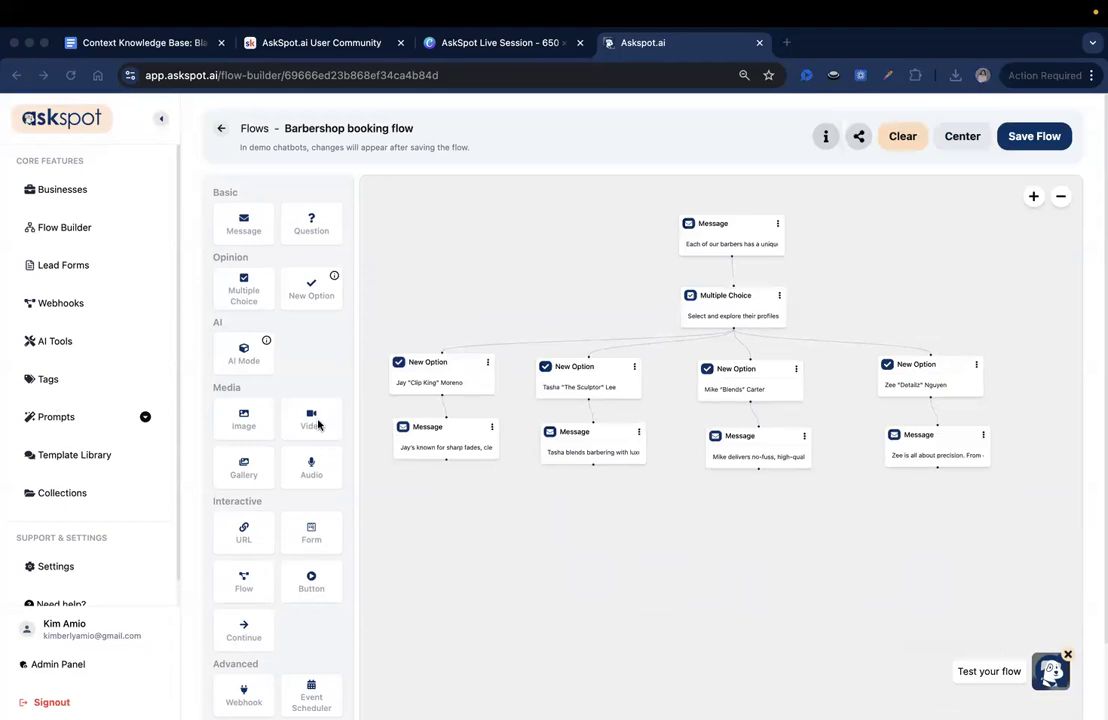
pyautogui.scroll(-1, 312, 420)
pyautogui.moveTo(250, 440); pyautogui.dragTo(448, 488)
pyautogui.scroll(-3, 534, 465)
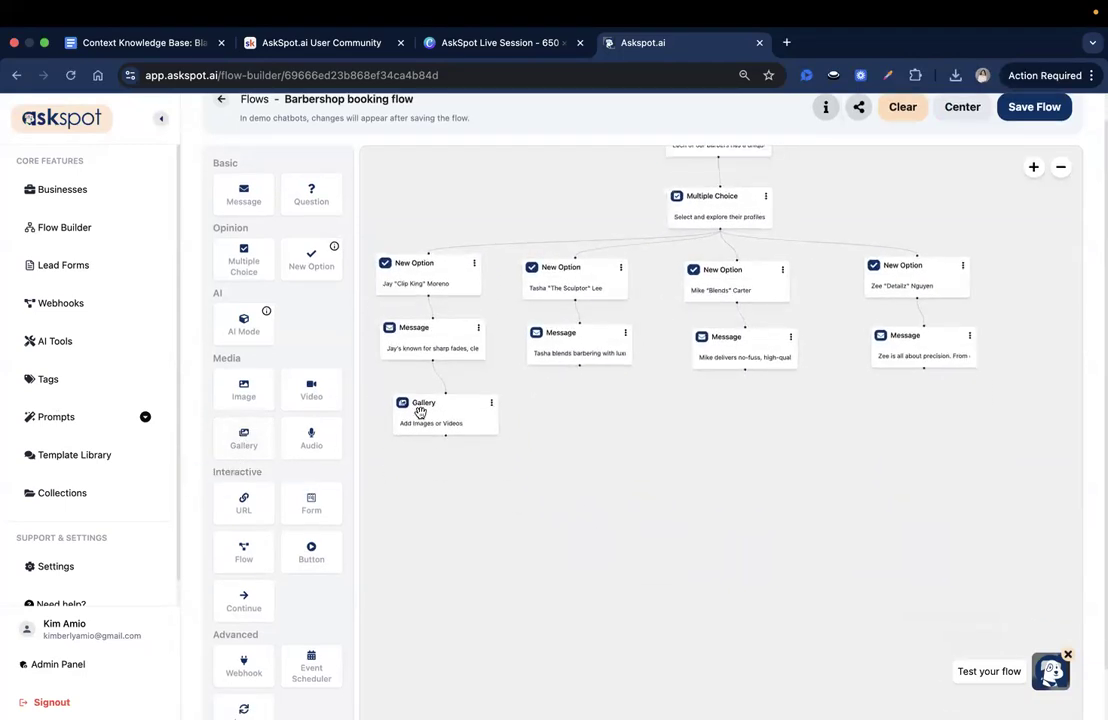
pyautogui.moveTo(243, 438); pyautogui.dragTo(559, 401)
pyautogui.moveTo(243, 438); pyautogui.dragTo(735, 420)
pyautogui.moveTo(250, 440); pyautogui.dragTo(905, 400)
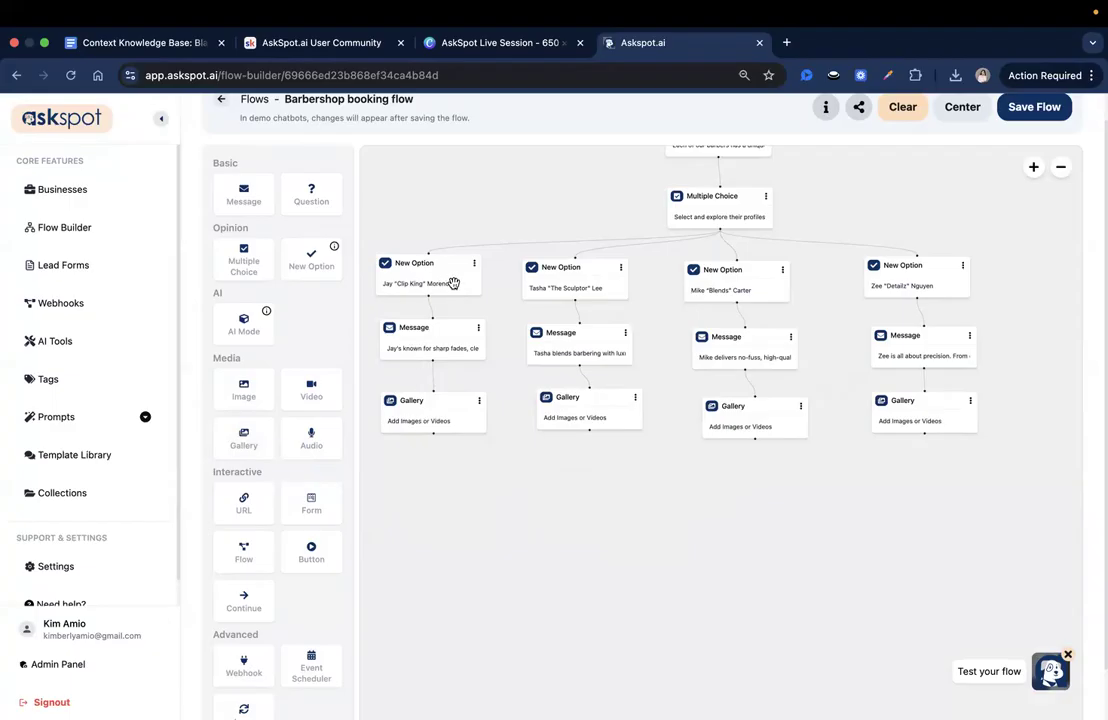
# - Add a new media entry to the first barber's Gallery block, keeping the media type as Image
pyautogui.click(419, 405)
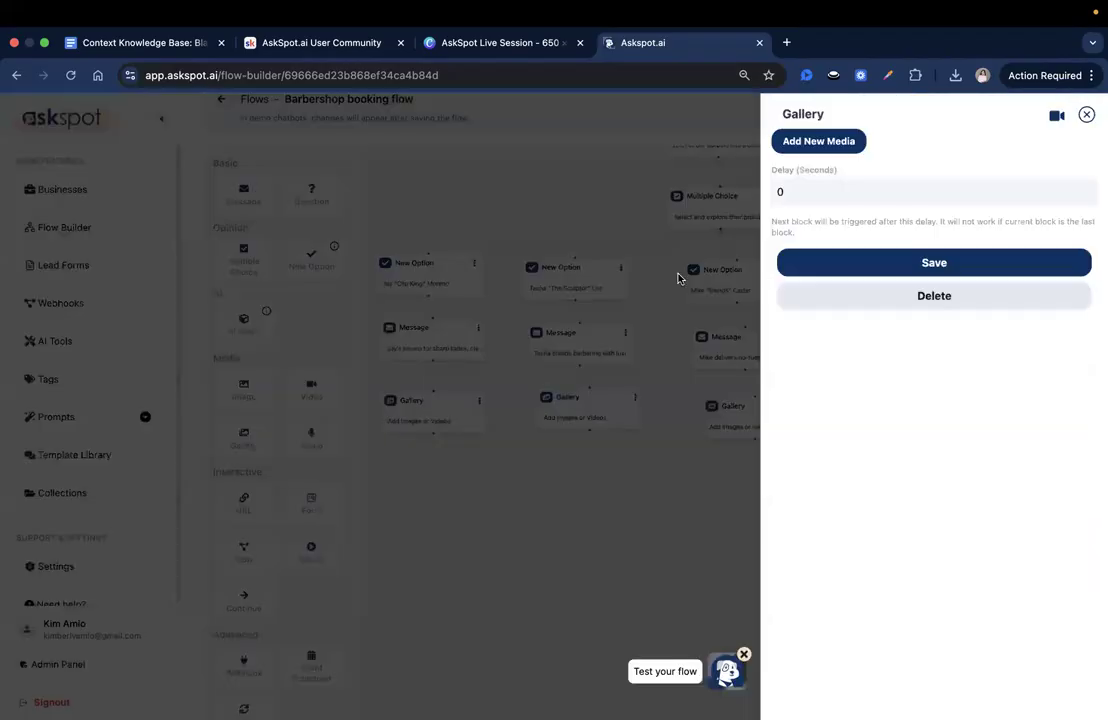
pyautogui.click(821, 143)
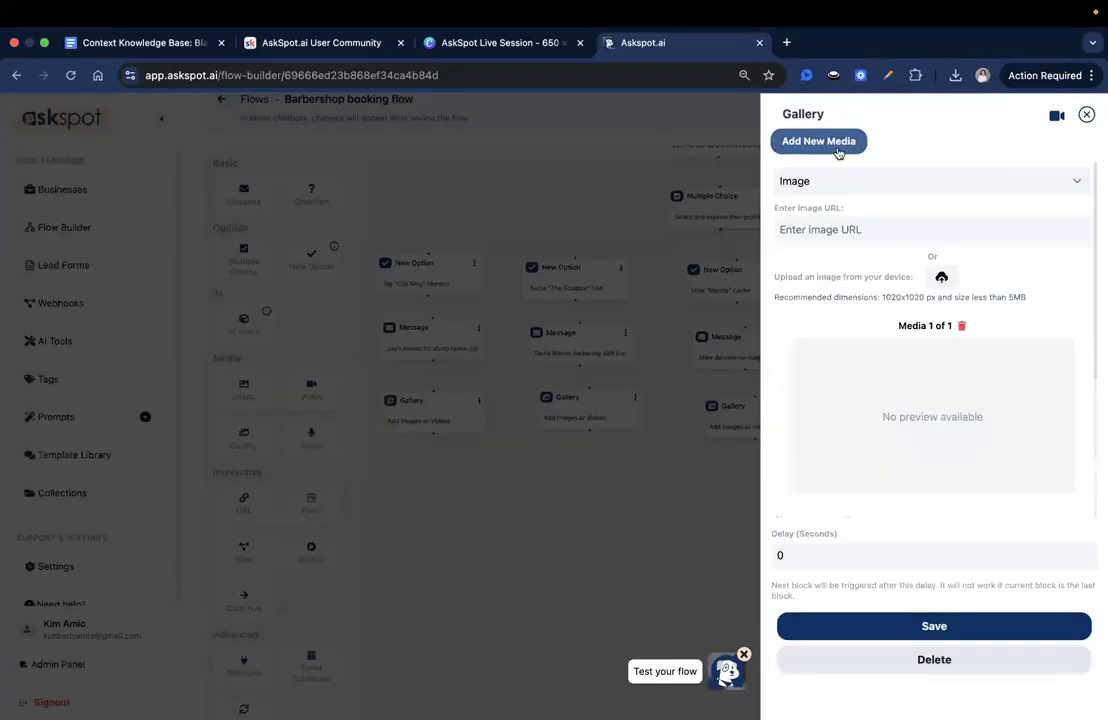
pyautogui.click(851, 180)
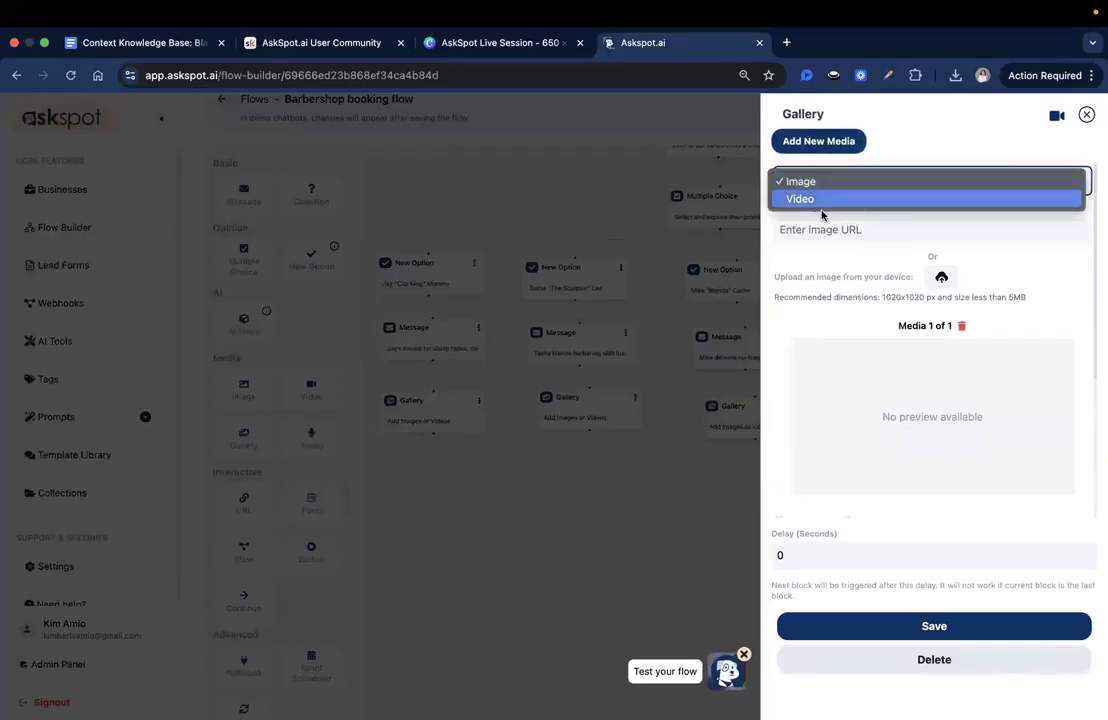
pyautogui.click(924, 380)
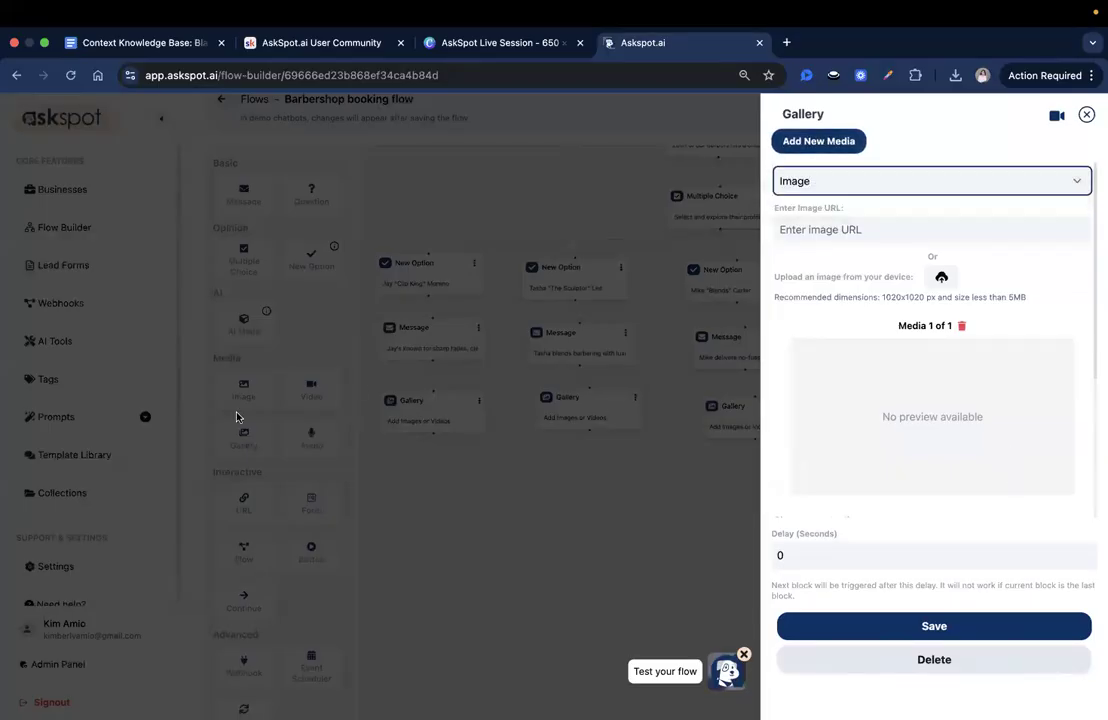
pyautogui.scroll(-1, 980, 398)
pyautogui.scroll(1, 981, 369)
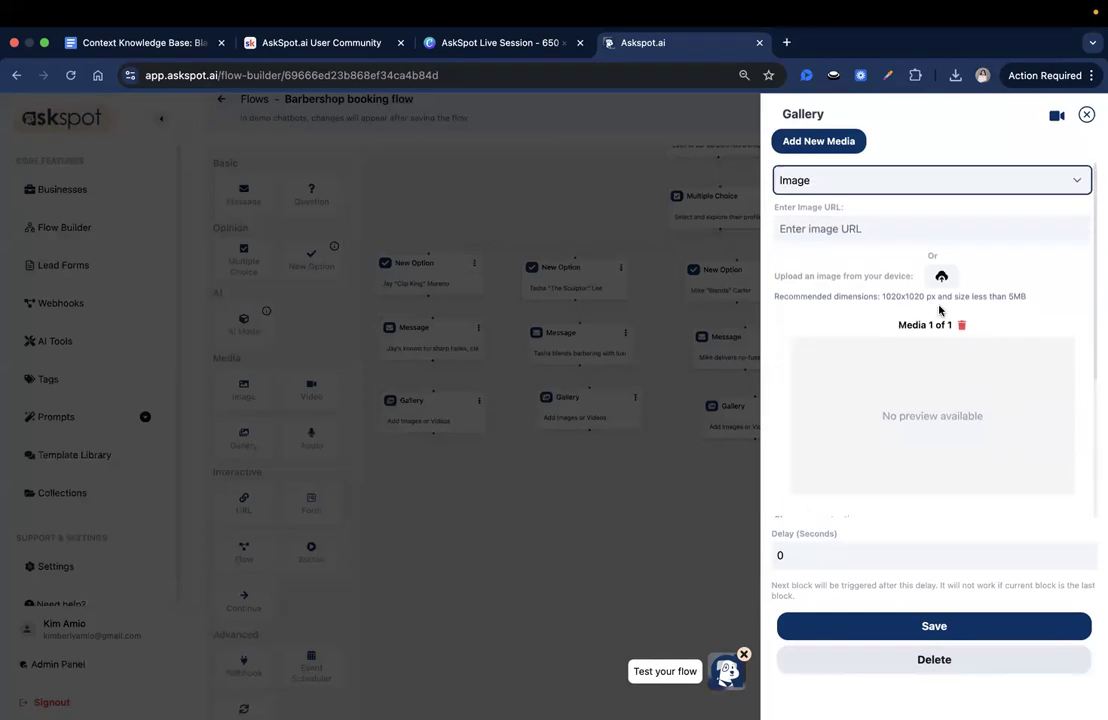
# - Upload 1.png from the first barber's folder in Downloads as the gallery image
pyautogui.click(787, 243)
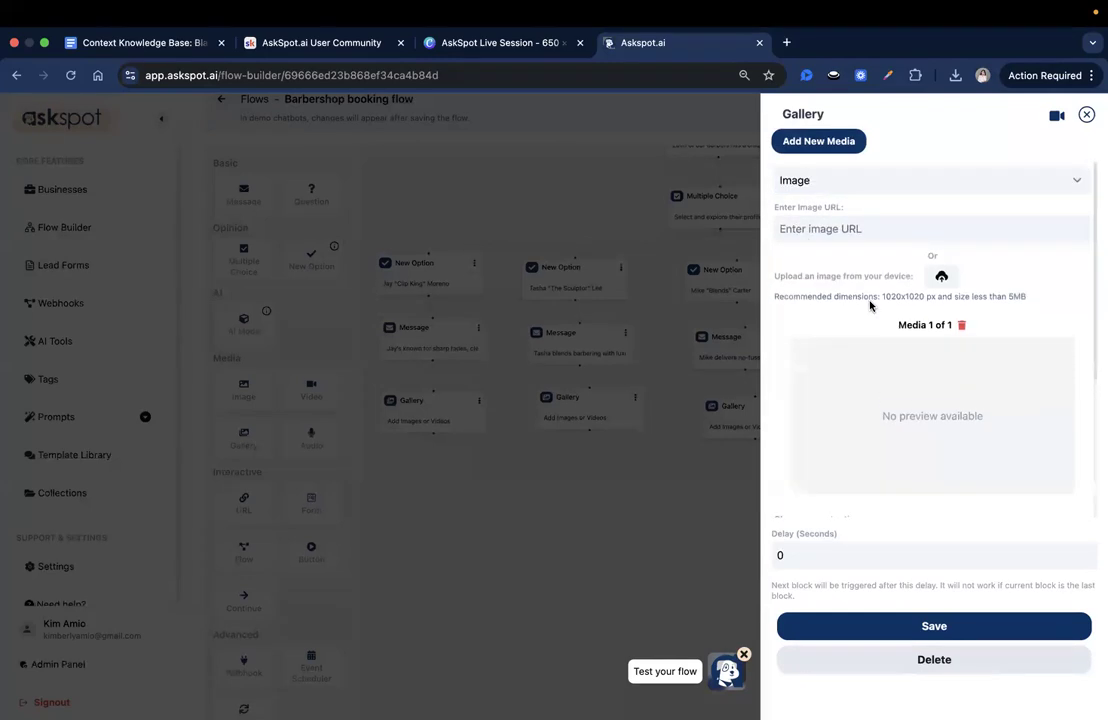
pyautogui.scroll(-5, 870, 306)
pyautogui.scroll(3, 905, 292)
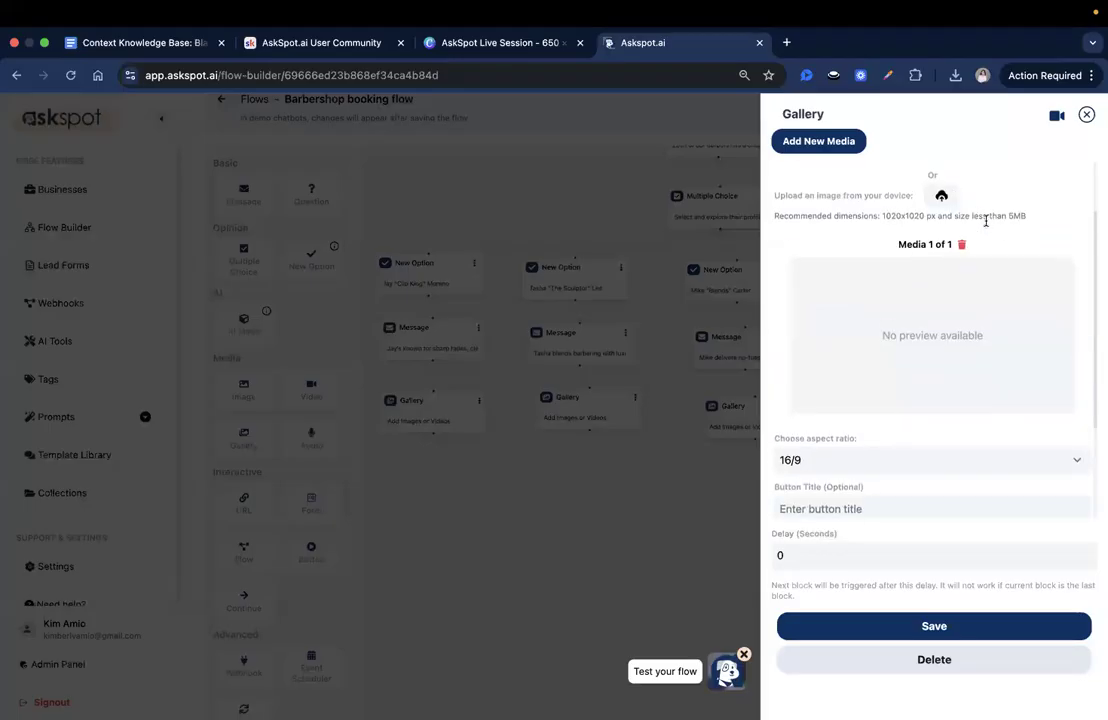
pyautogui.scroll(2, 985, 221)
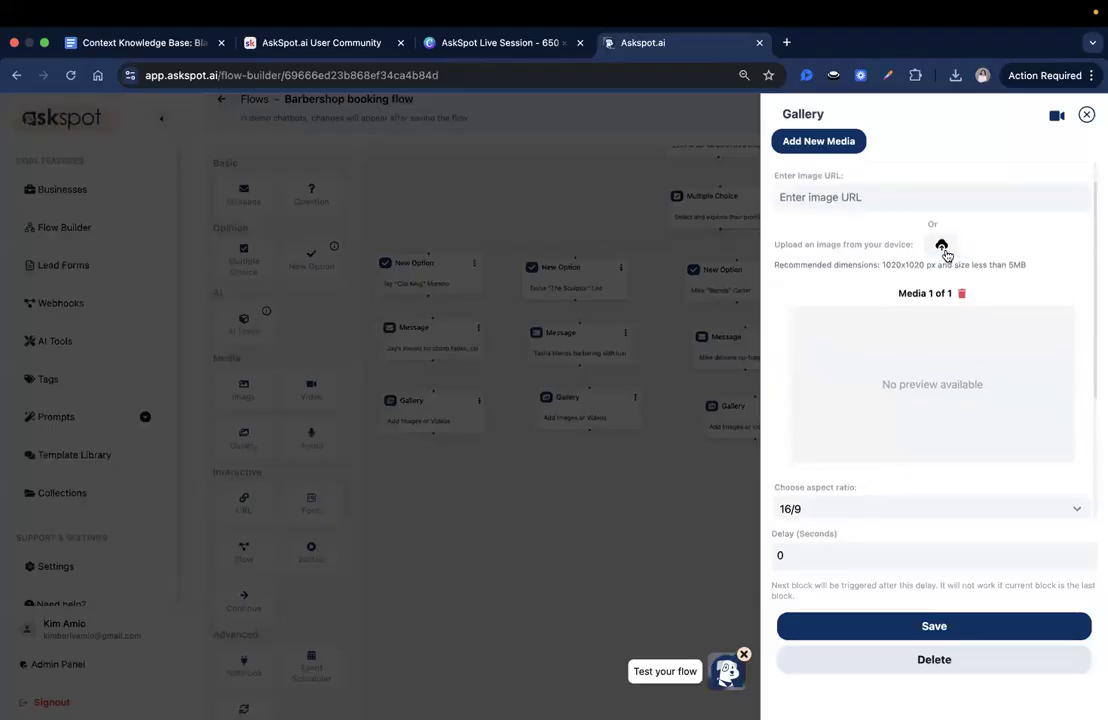
pyautogui.click(941, 246)
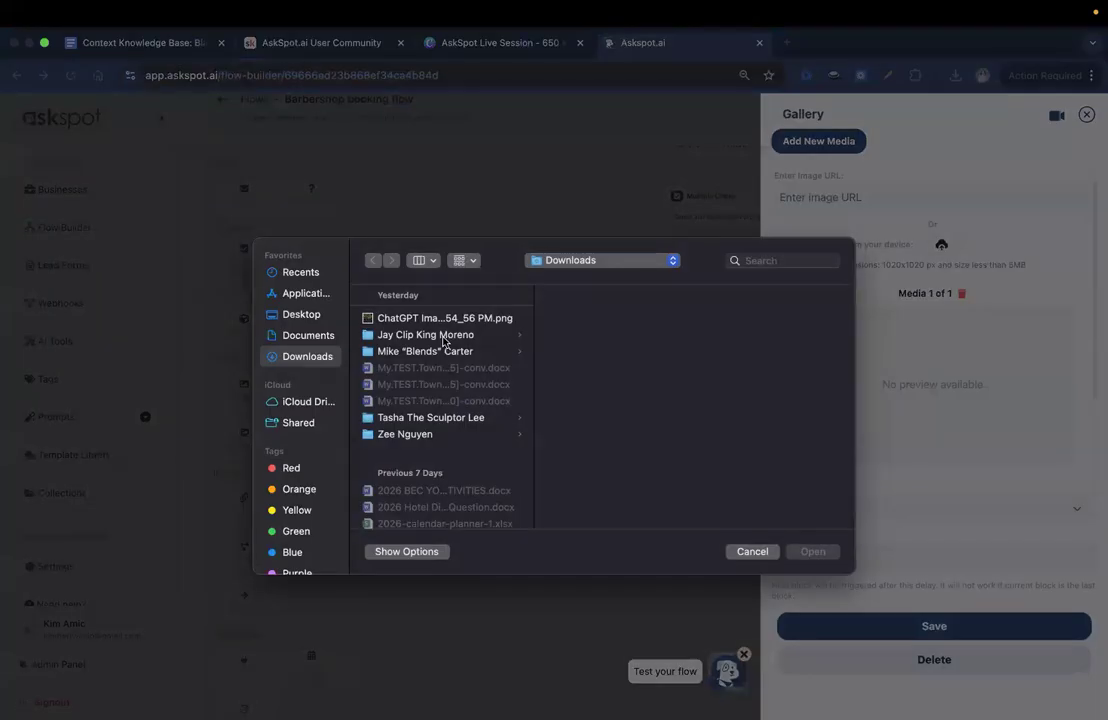
pyautogui.click(443, 337)
pyautogui.click(606, 318)
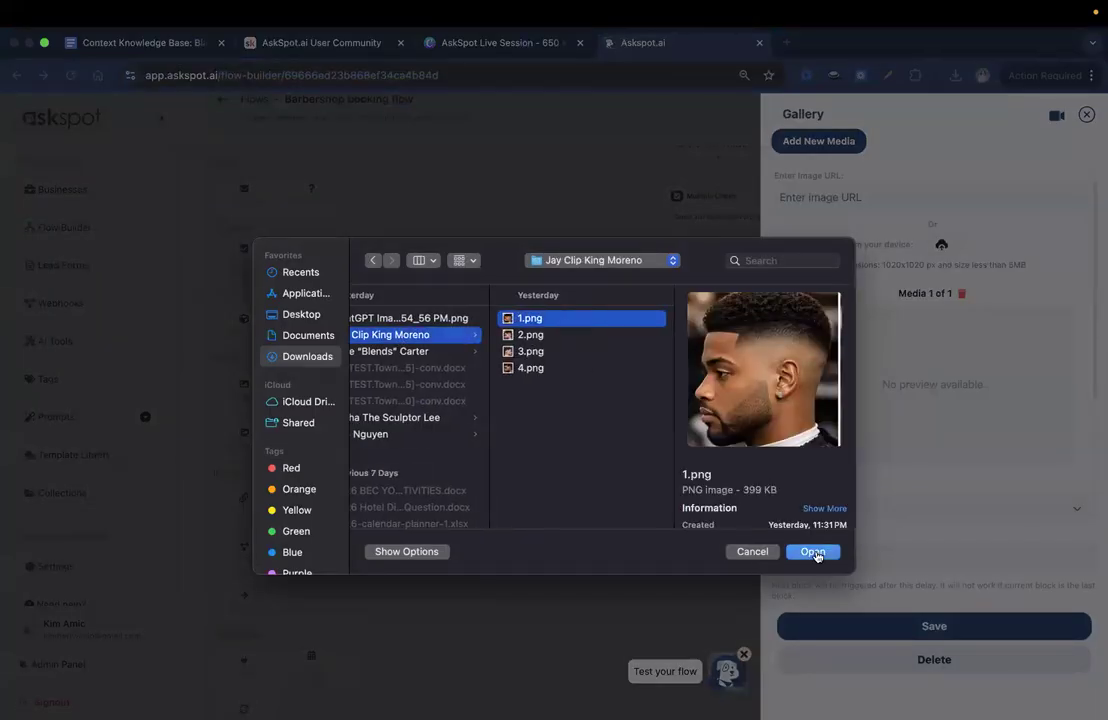
pyautogui.click(813, 553)
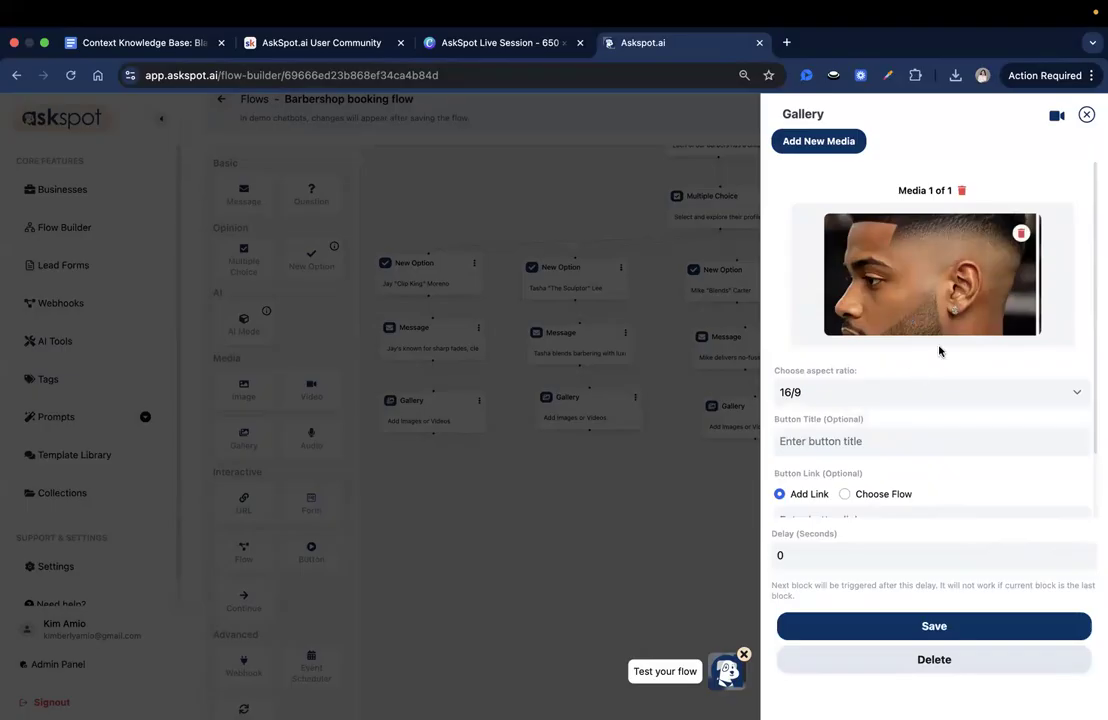
# - Set the uploaded gallery image's aspect ratio to 1/1
pyautogui.click(875, 401)
pyautogui.click(816, 393)
pyautogui.click(816, 391)
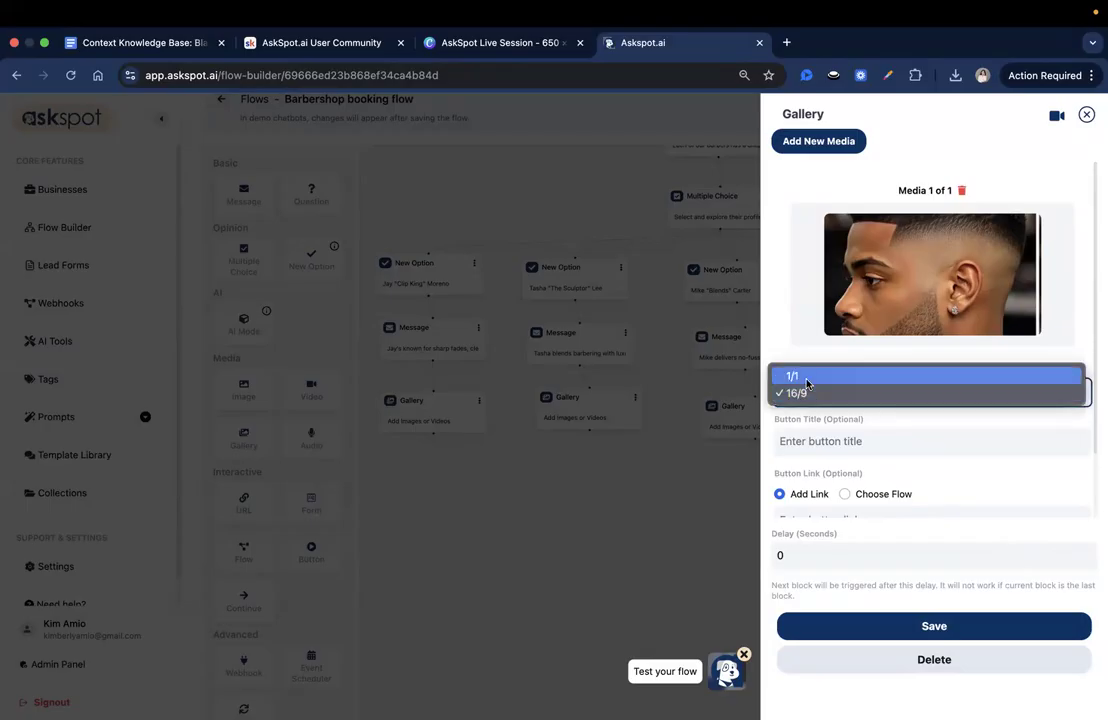
pyautogui.click(806, 378)
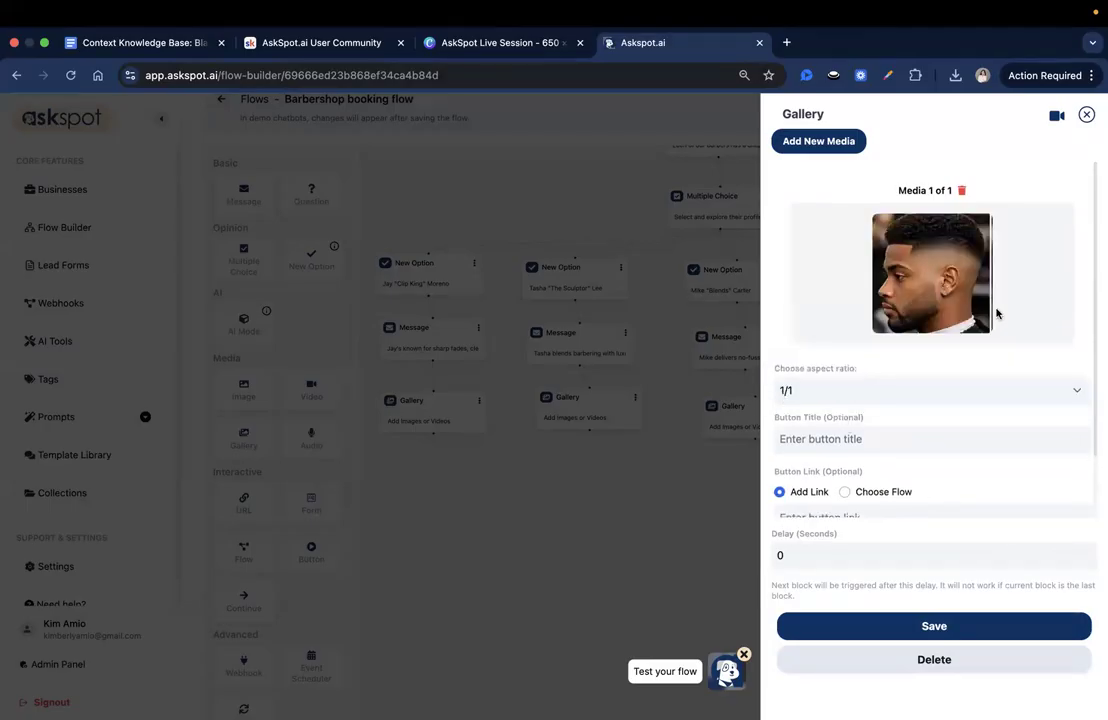
# - Set the gallery image's button title to "High skin fades"
pyautogui.scroll(-2, 940, 457)
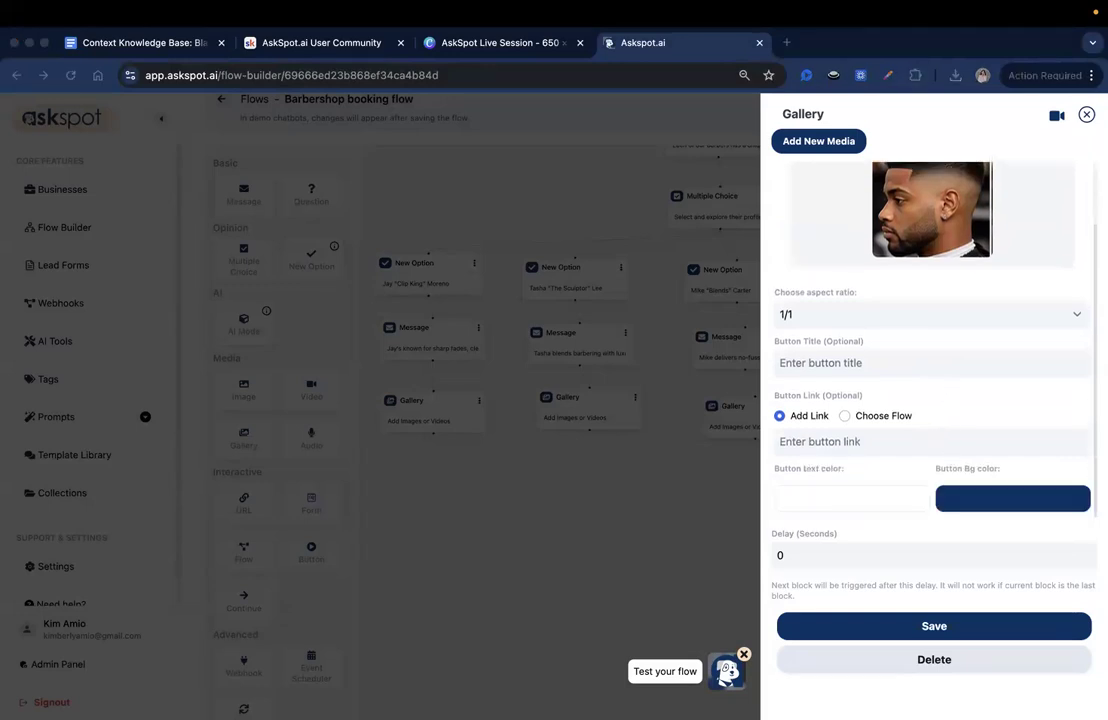
pyautogui.click(853, 364)
pyautogui.click(893, 428)
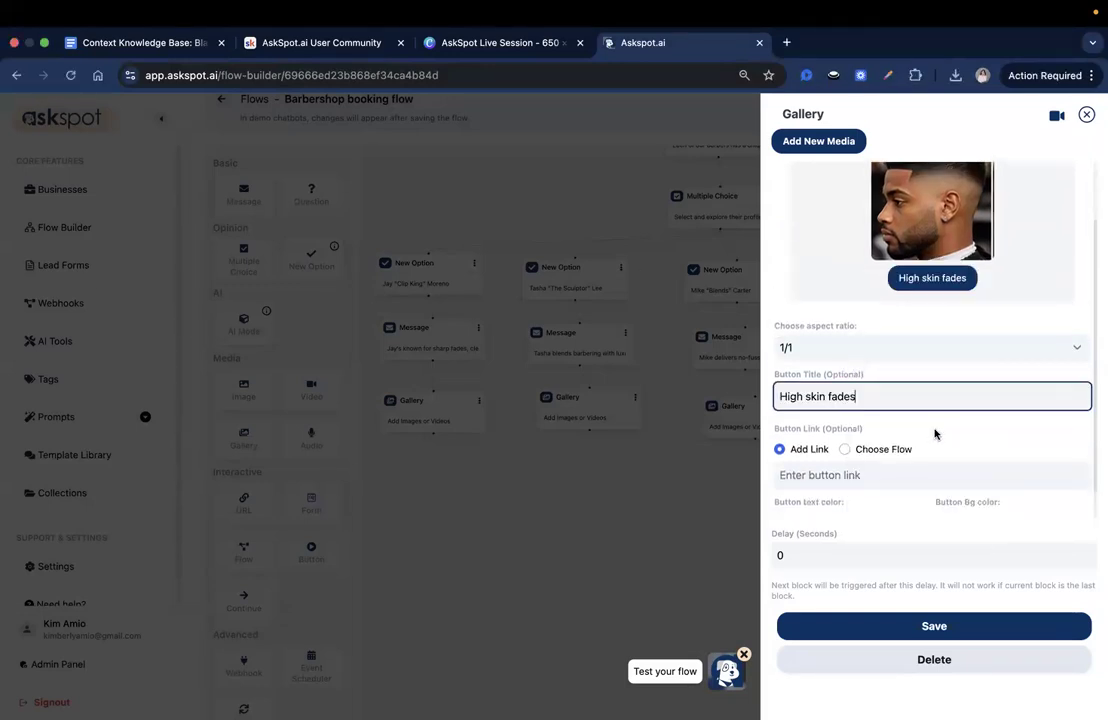
# - Review the first gallery image's preview, aspect ratio, button title and button link options
pyautogui.scroll(3, 967, 340)
pyautogui.scroll(-1, 948, 380)
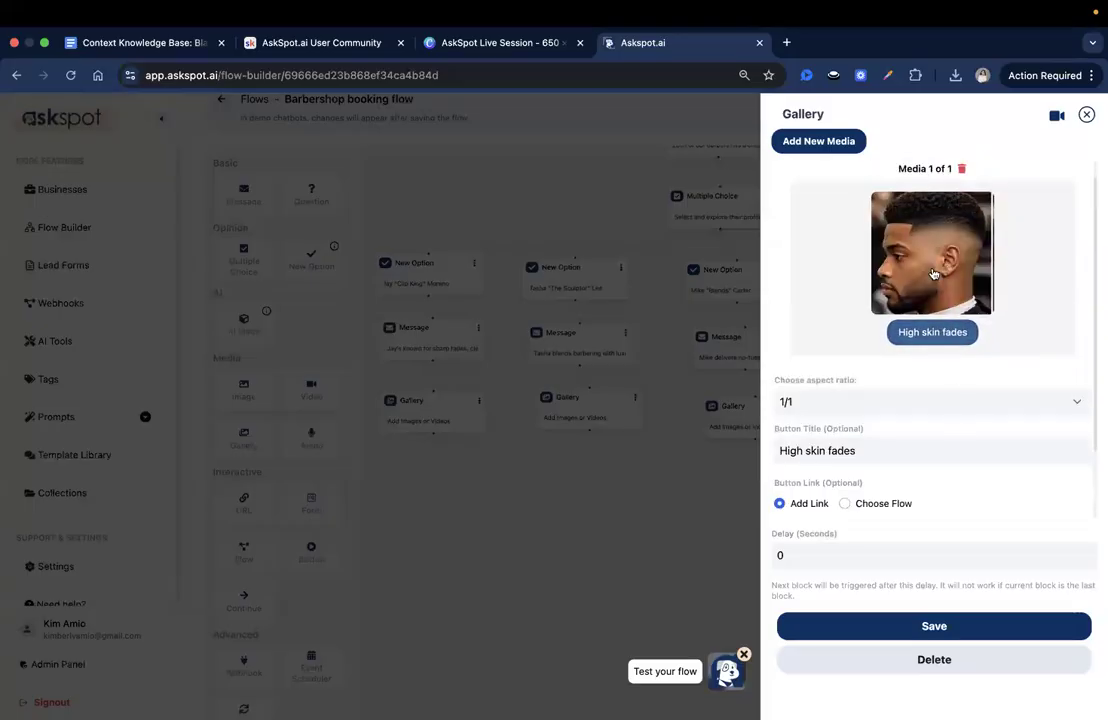
pyautogui.moveTo(931, 300)
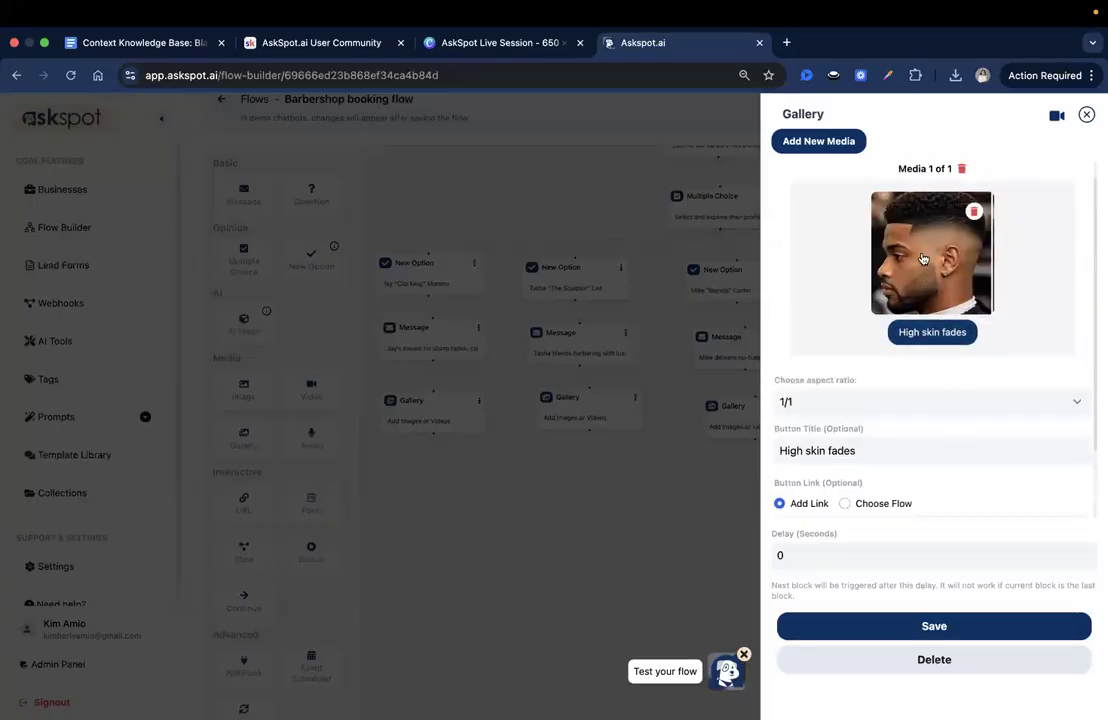
pyautogui.scroll(-1, 923, 438)
pyautogui.scroll(-2, 923, 436)
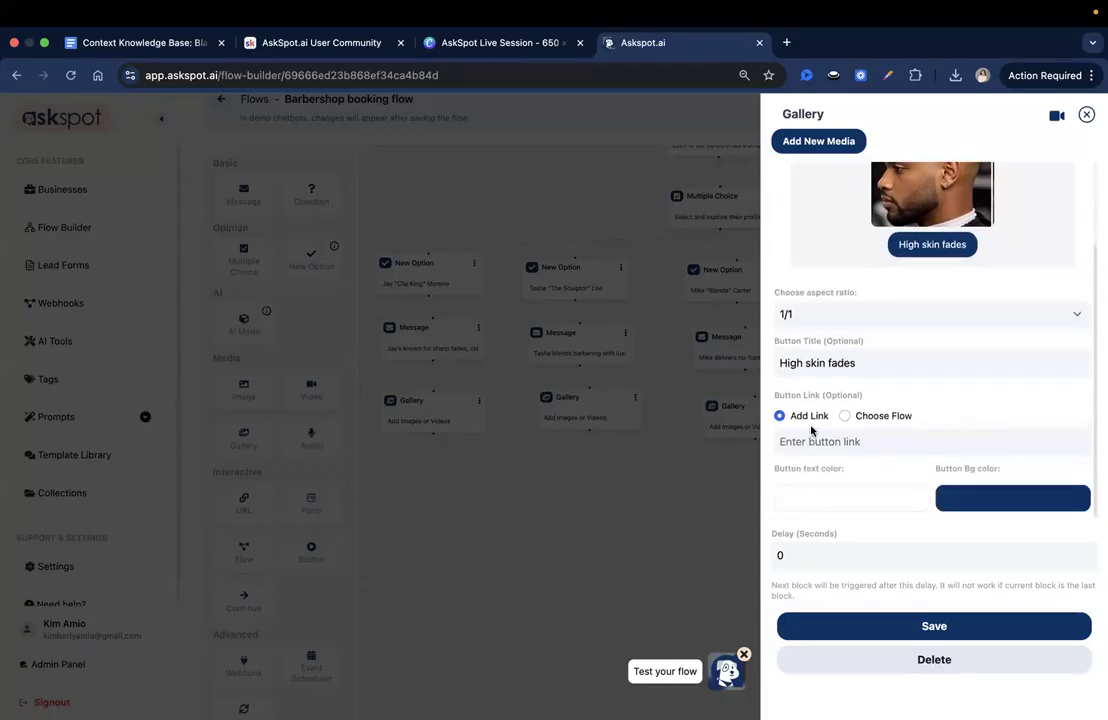
pyautogui.tripleClick(862, 399)
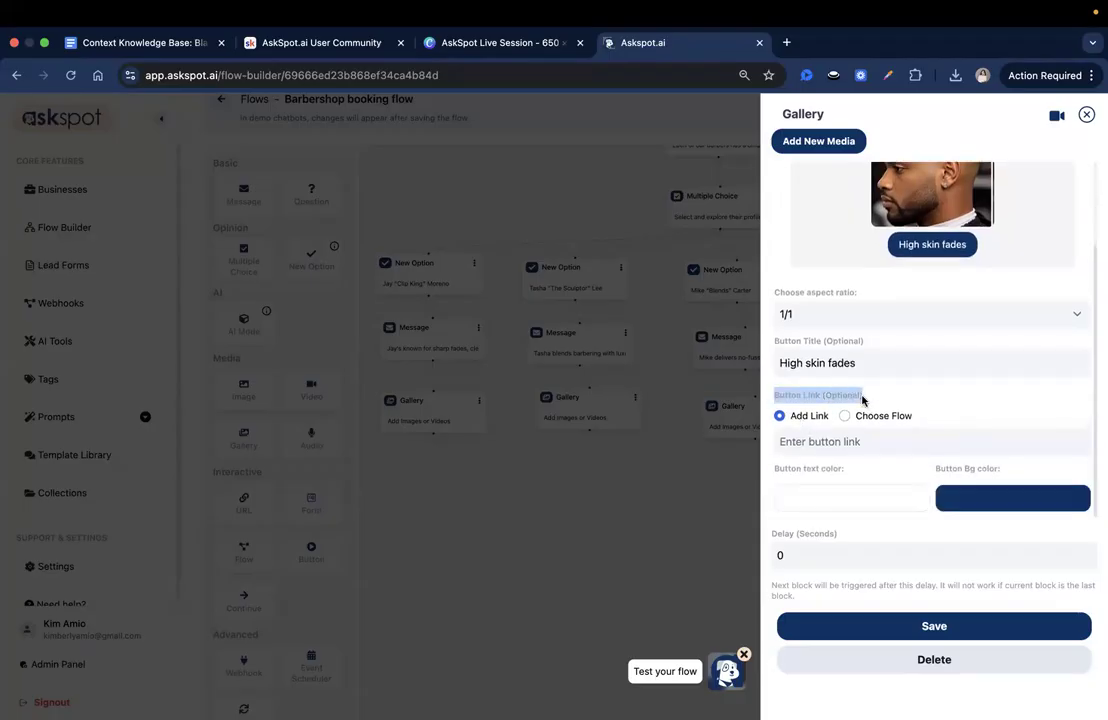
pyautogui.click(795, 417)
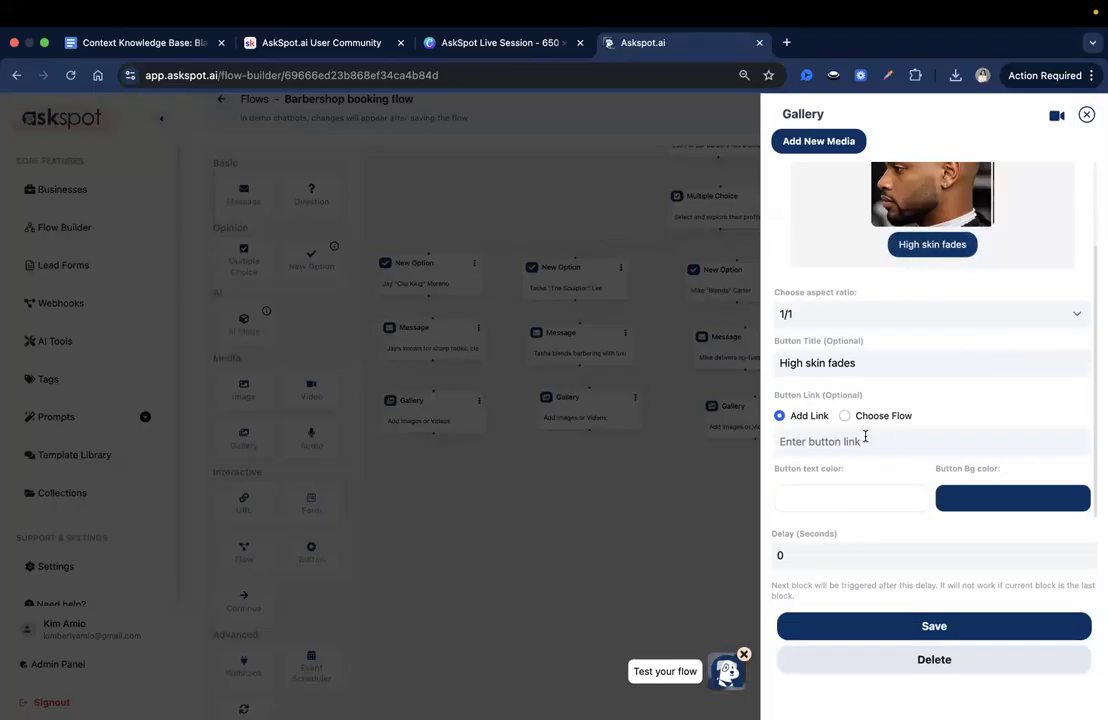
pyautogui.scroll(3, 937, 398)
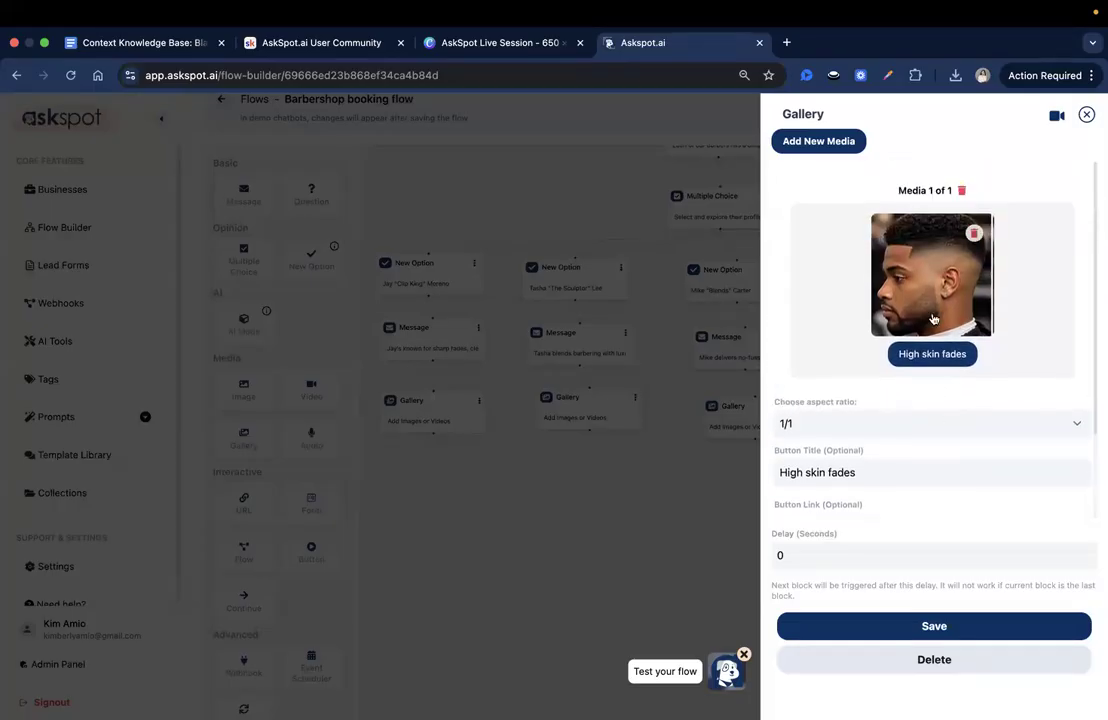
pyautogui.tripleClick(930, 354)
pyautogui.scroll(-2, 962, 510)
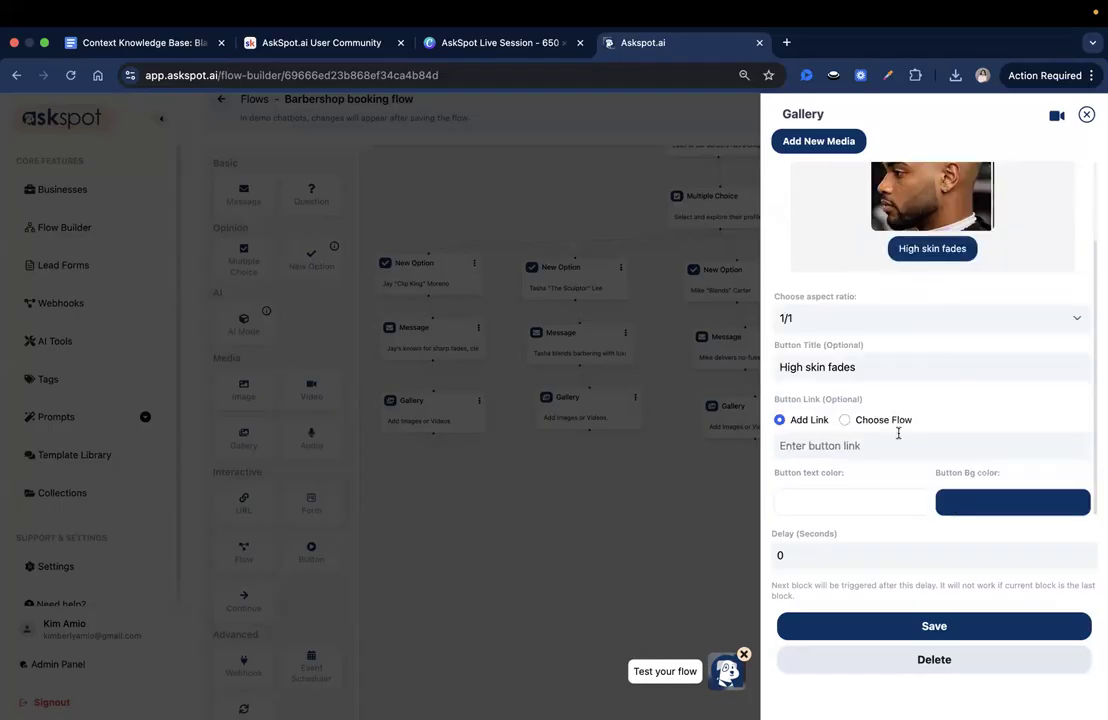
pyautogui.scroll(1, 905, 380)
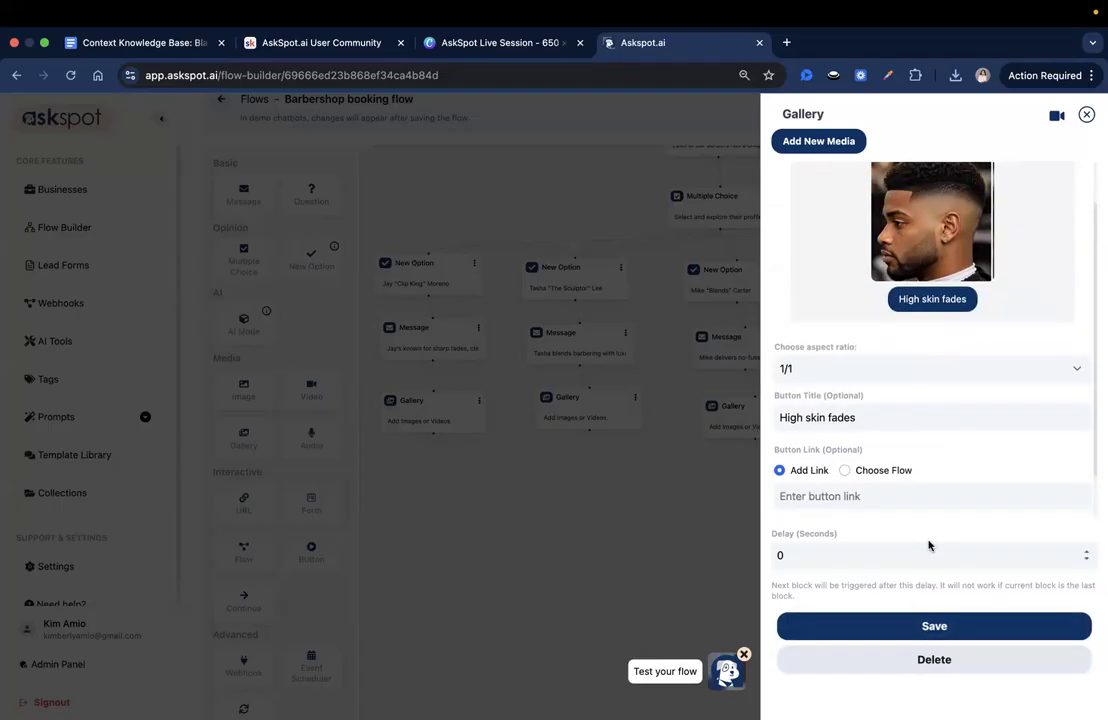
pyautogui.scroll(1, 989, 399)
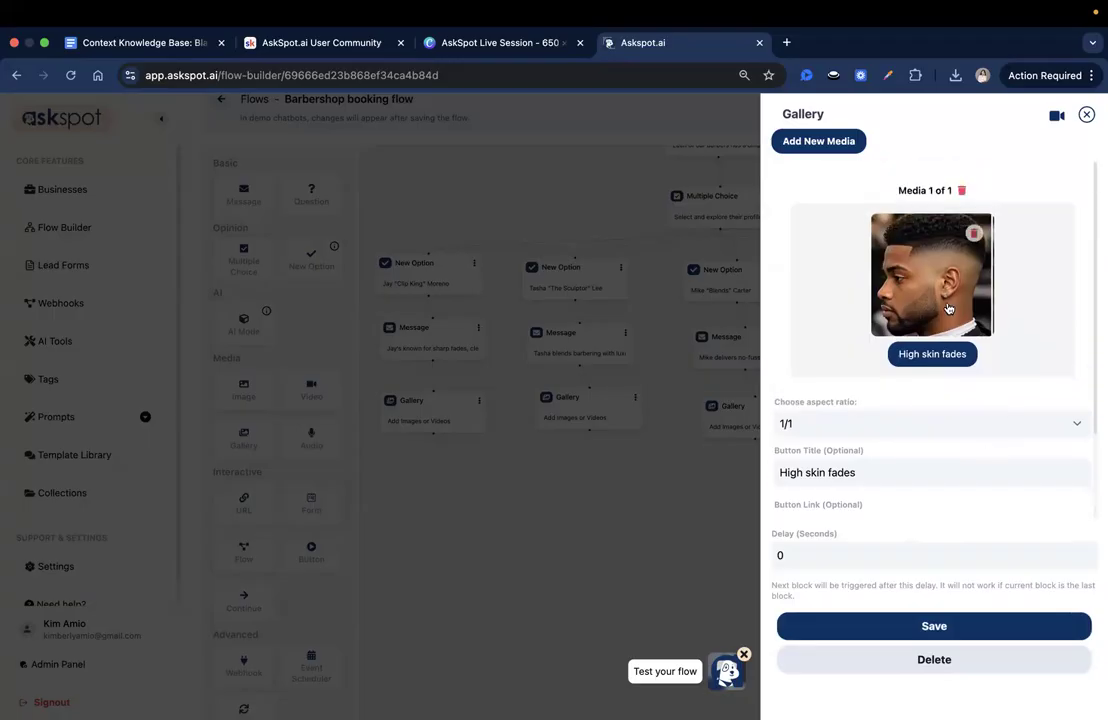
# - Add a second image entry to the first barber's Gallery block and upload 2.png from that barber's folder
pyautogui.click(831, 141)
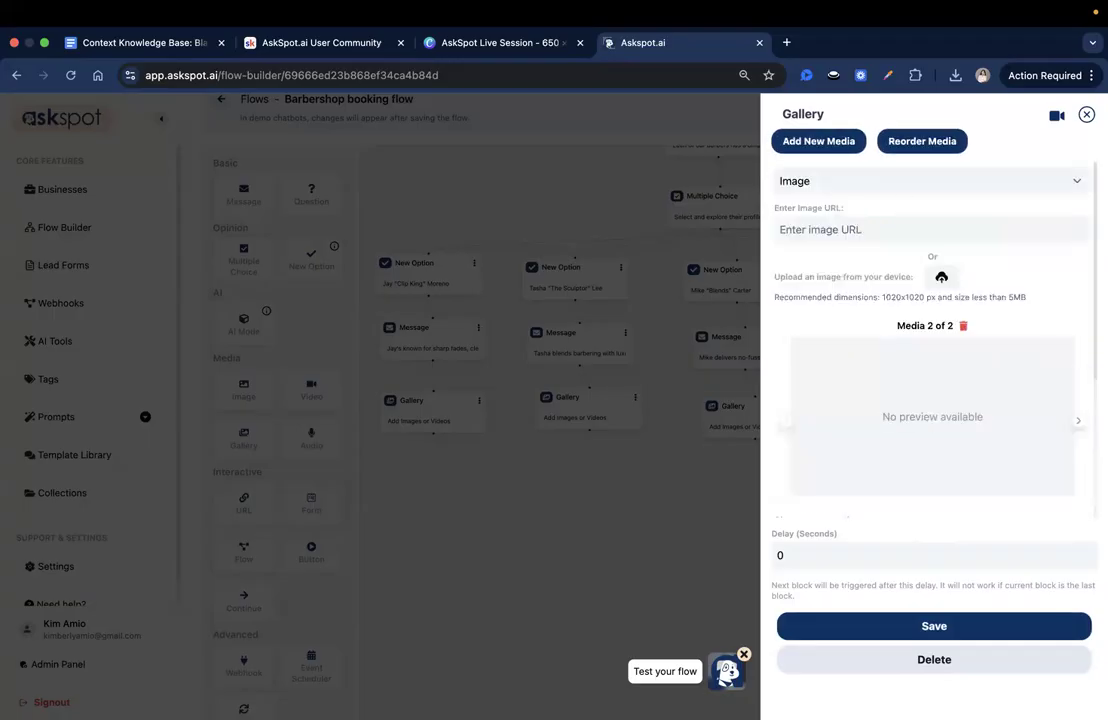
pyautogui.click(945, 277)
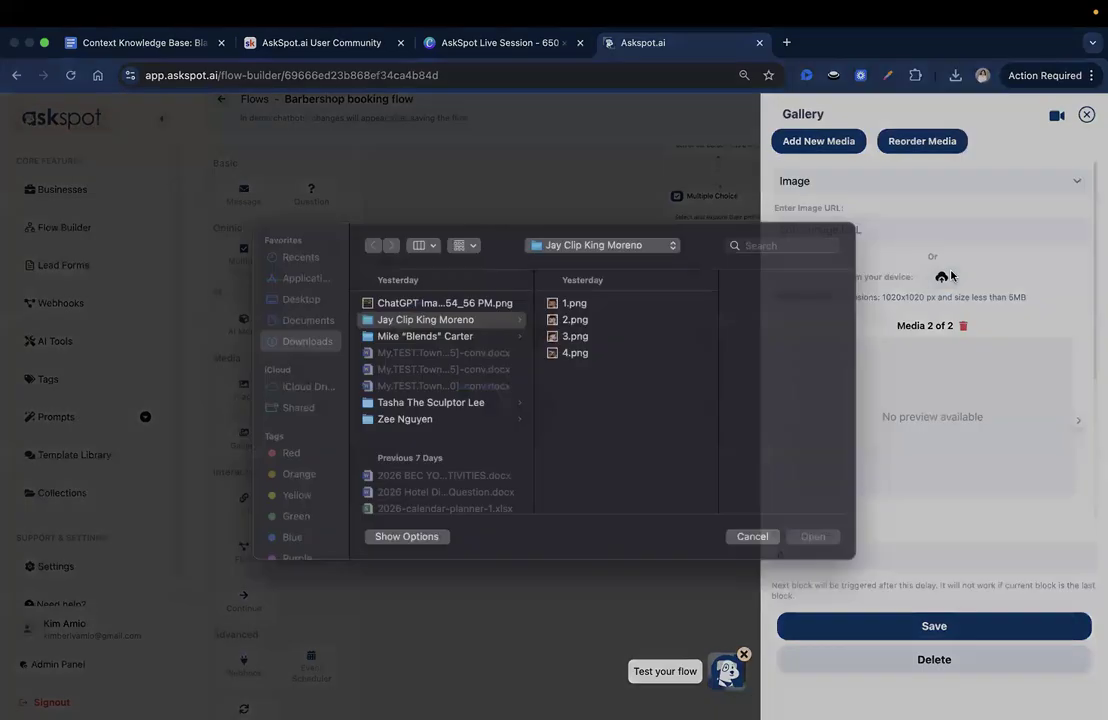
pyautogui.click(600, 338)
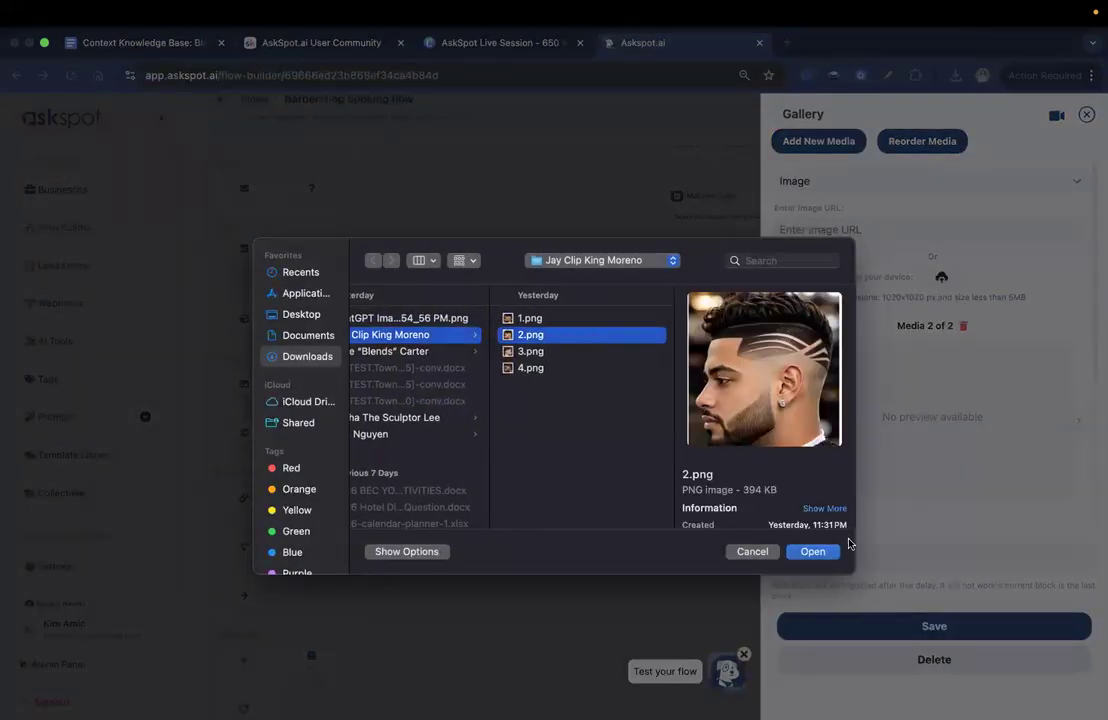
pyautogui.click(818, 552)
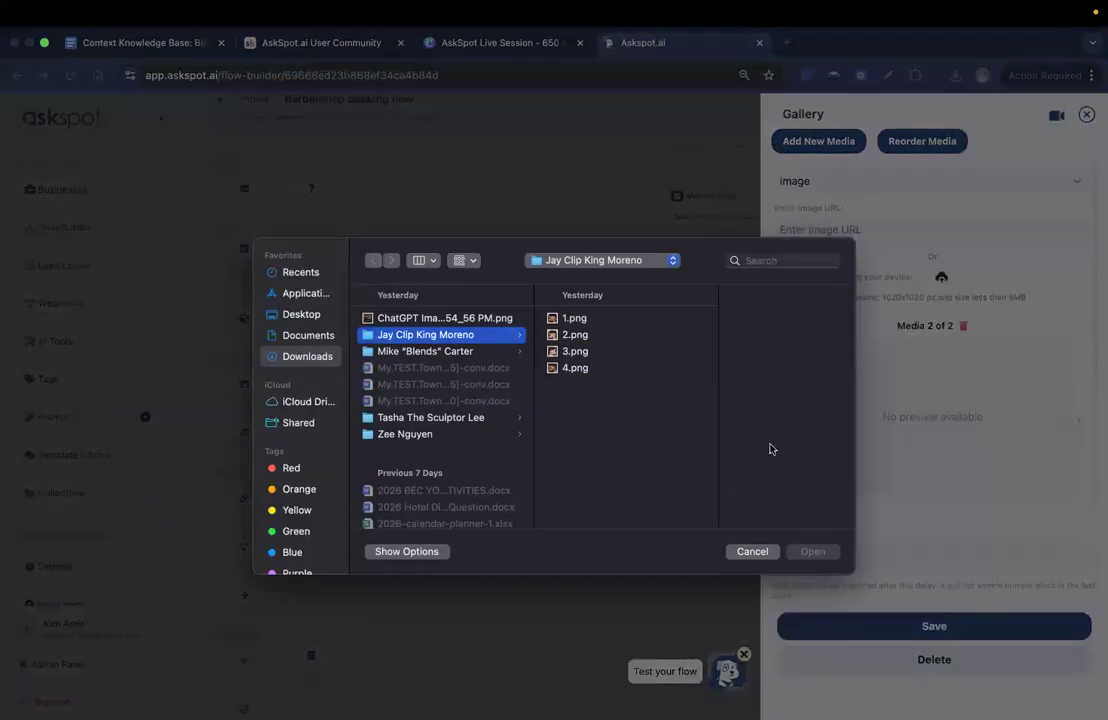
pyautogui.click(592, 336)
pyautogui.click(815, 554)
pyautogui.scroll(-2, 776, 452)
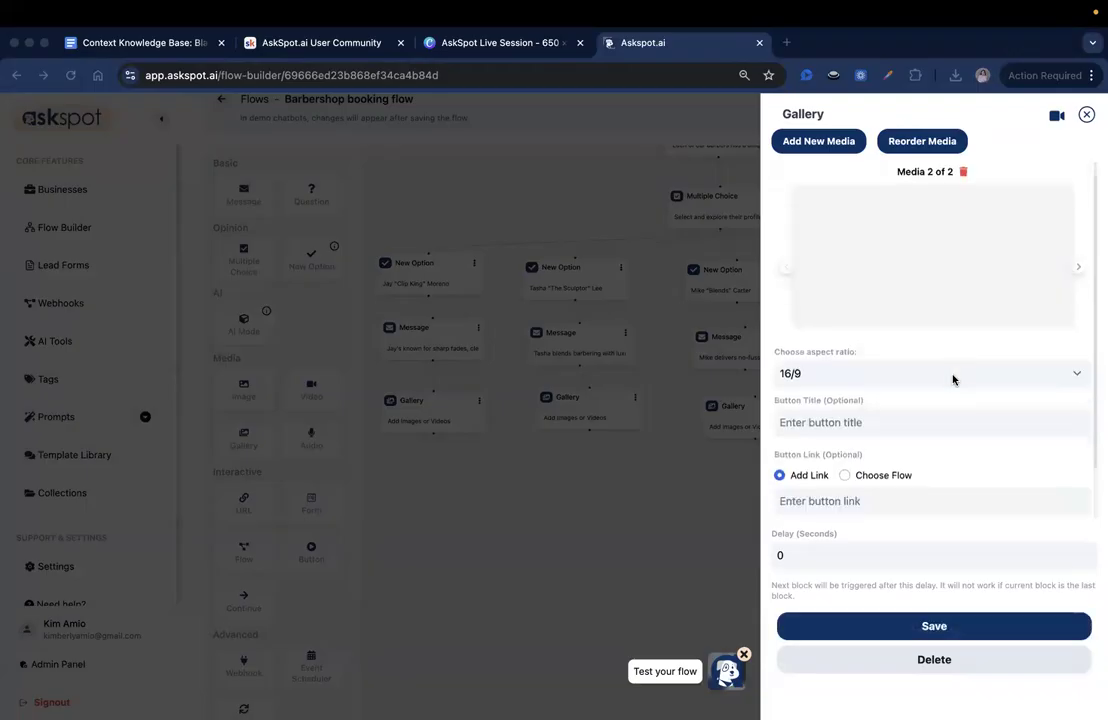
pyautogui.scroll(1, 953, 380)
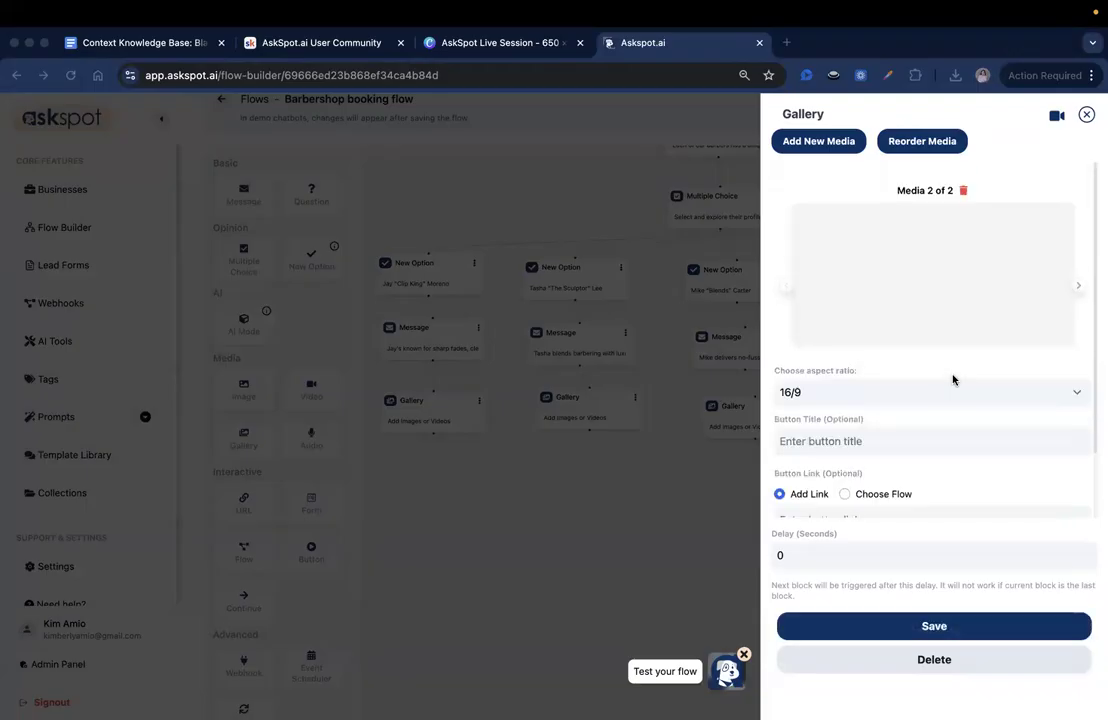
# - Set the second gallery image's aspect ratio to 1/1 and its button title to "Razor linework"
pyautogui.click(819, 392)
pyautogui.click(844, 376)
pyautogui.click(870, 441)
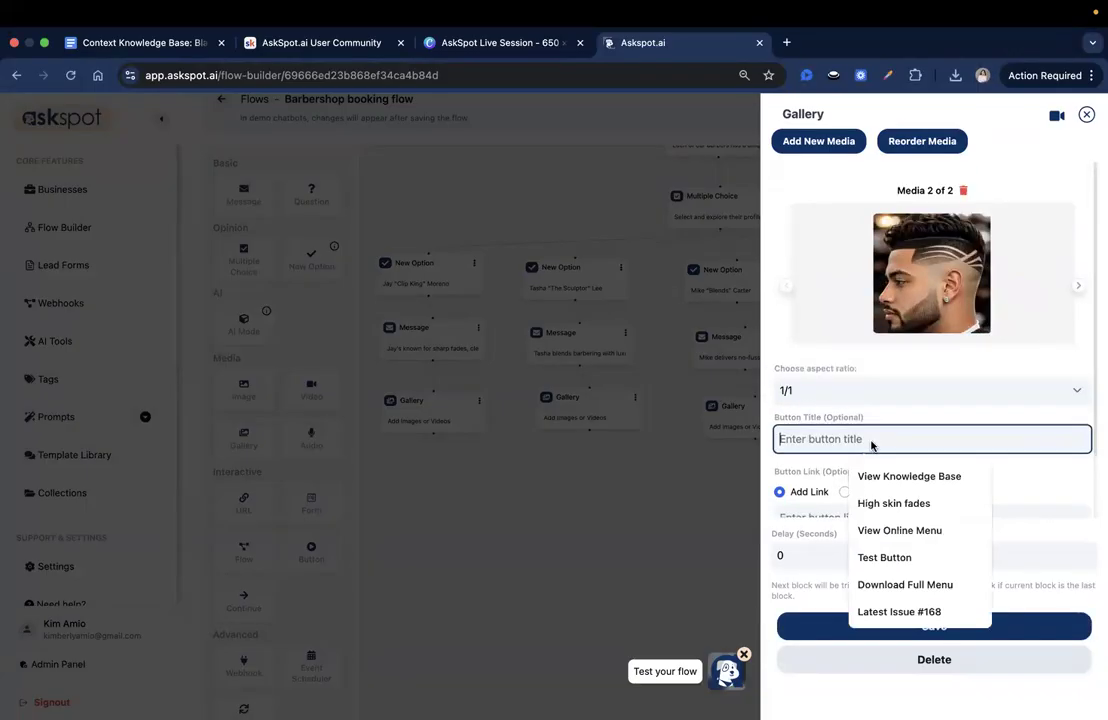
pyautogui.write('Razor linework')
pyautogui.click(996, 320)
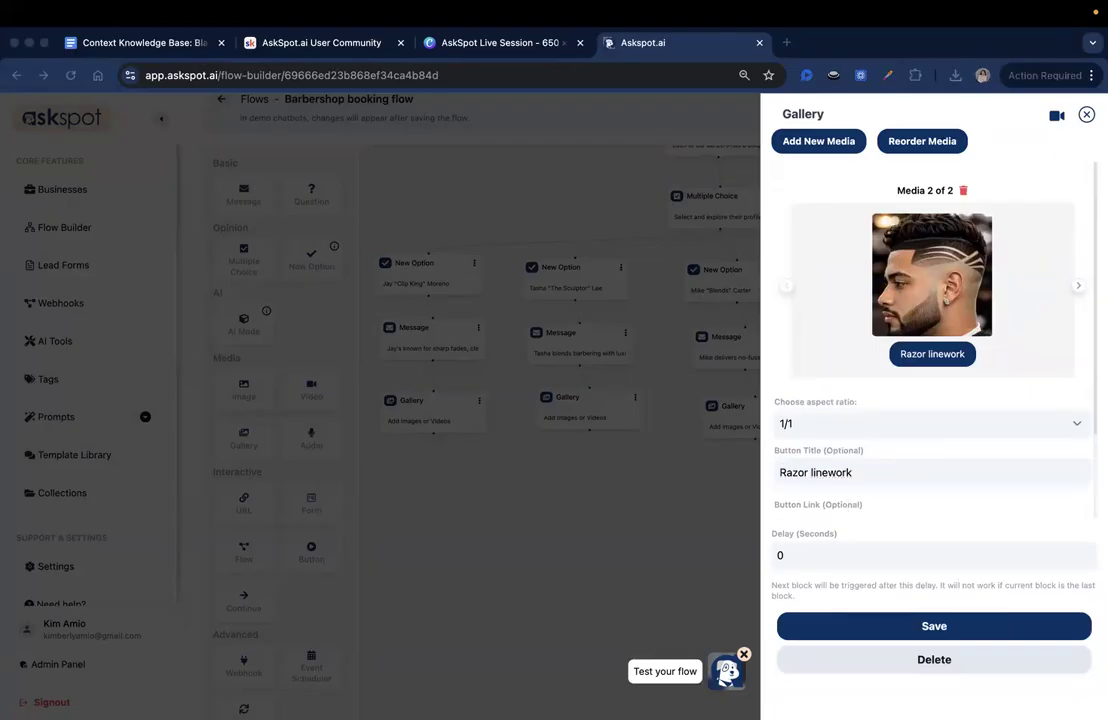
pyautogui.click(1077, 288)
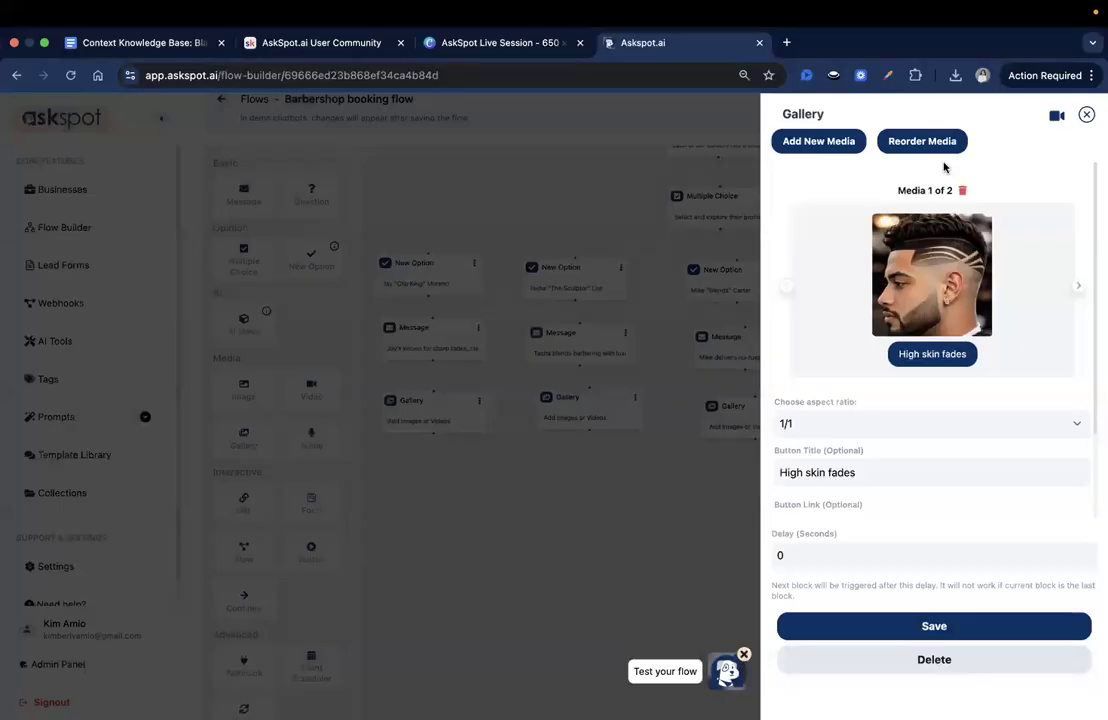
pyautogui.click(1077, 286)
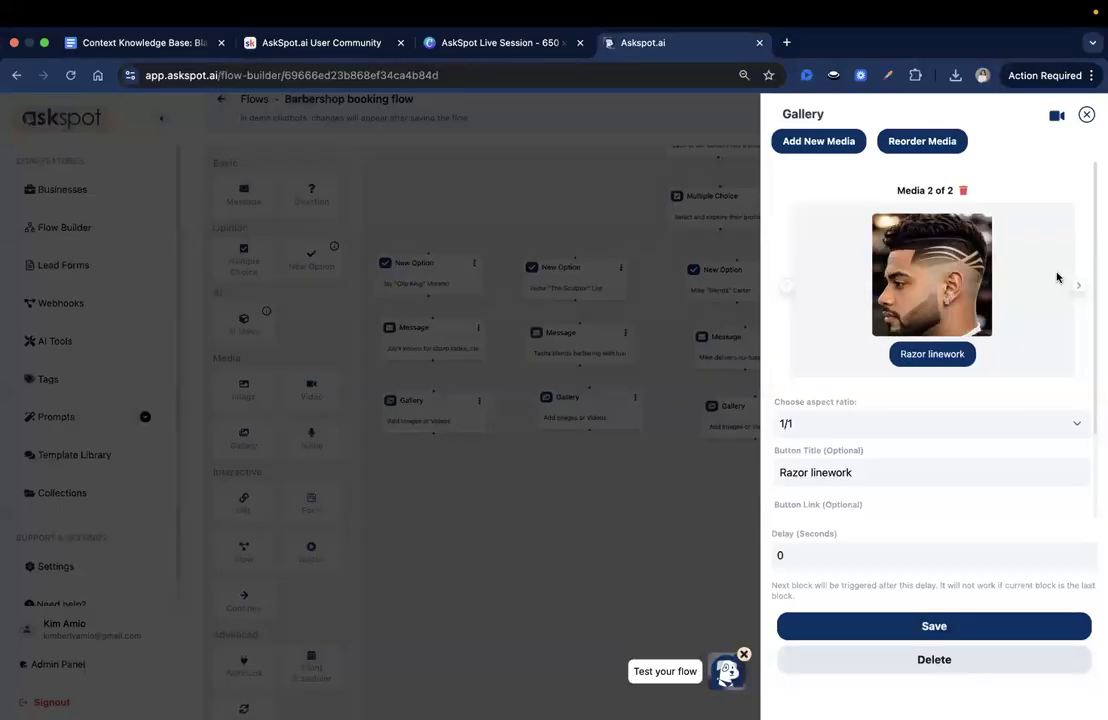
# - Add a third image entry to the first barber's gallery and upload 3.png from that barber's folder
pyautogui.click(834, 146)
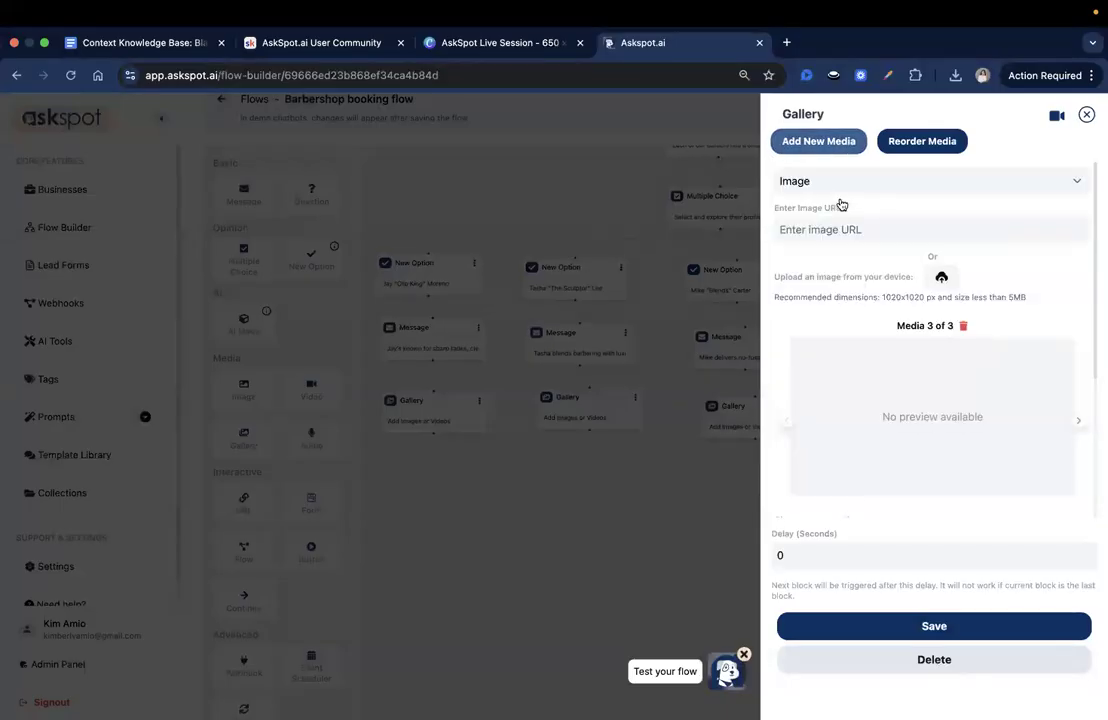
pyautogui.click(940, 279)
pyautogui.click(645, 347)
pyautogui.click(810, 546)
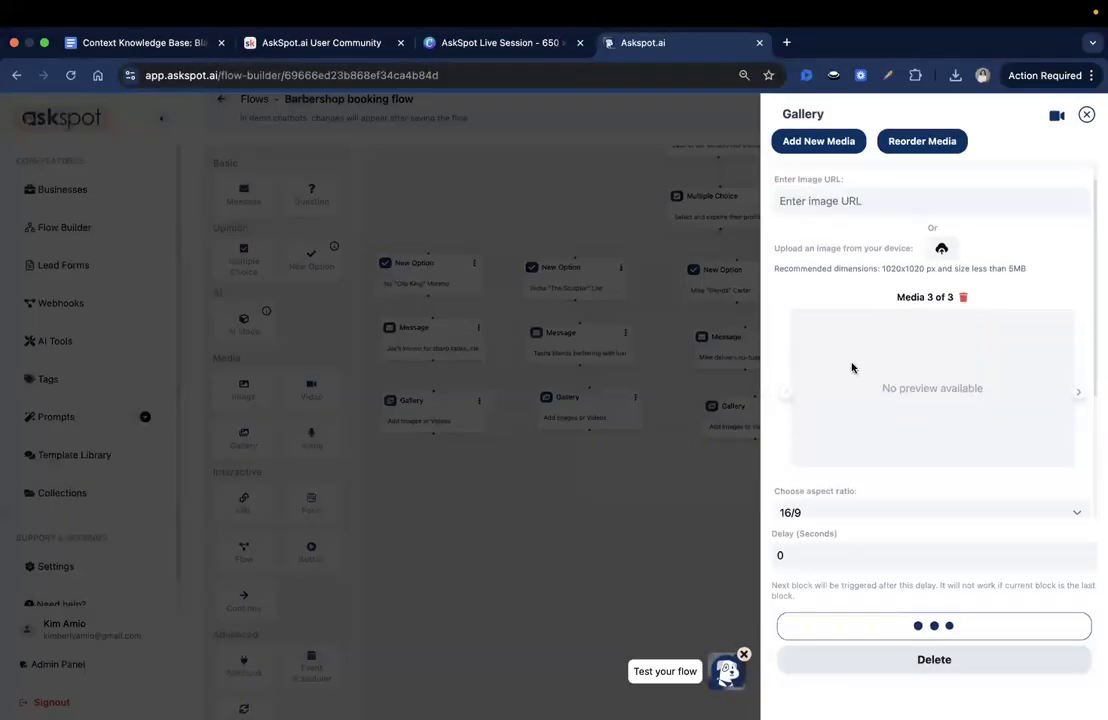
pyautogui.scroll(-1, 850, 400)
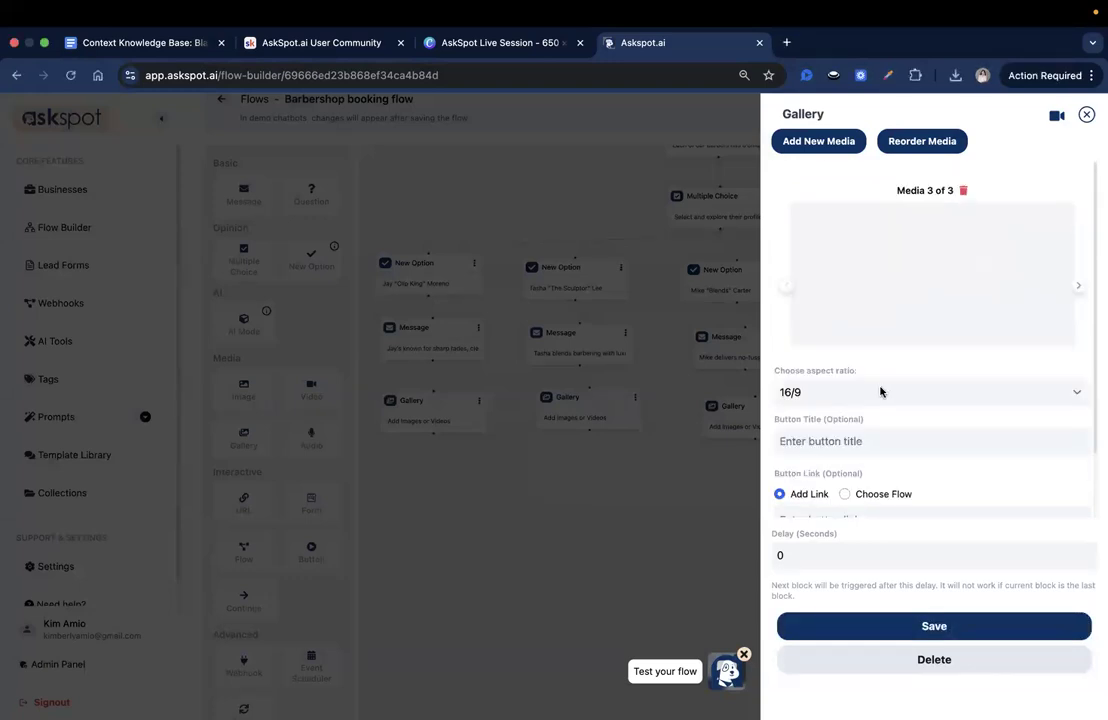
# - Set the third gallery image's aspect ratio to 1/1 and its button title to "Side patterns"
pyautogui.click(878, 392)
pyautogui.click(812, 377)
pyautogui.click(859, 443)
pyautogui.write('Side patterns')
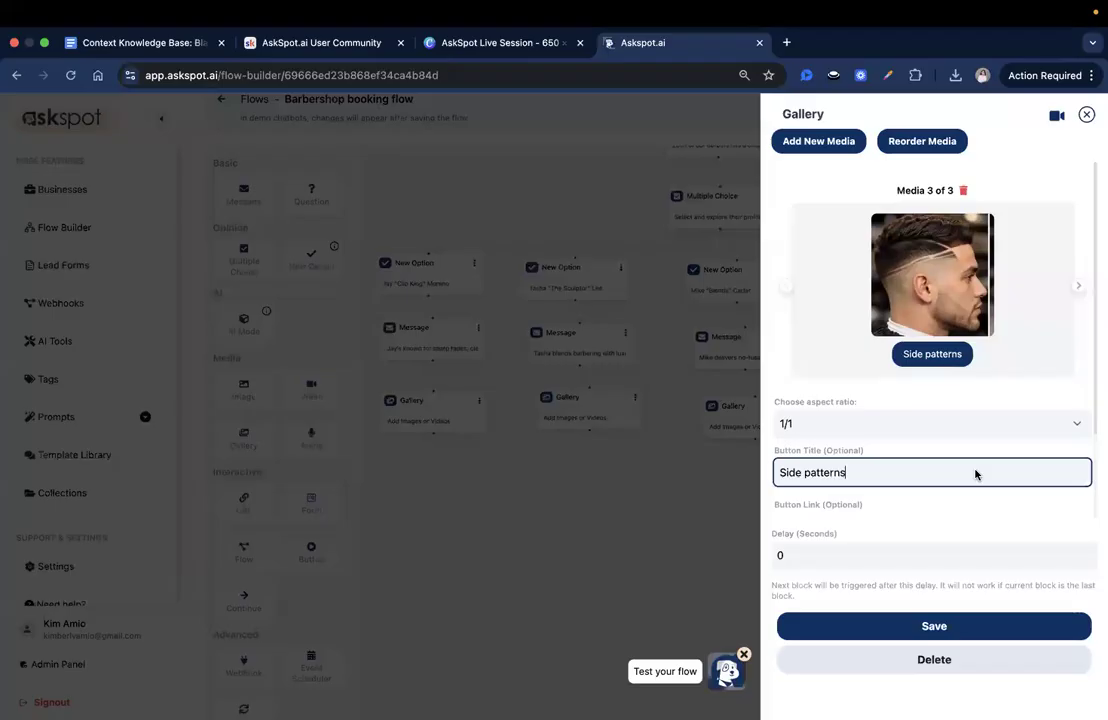
pyautogui.scroll(-2, 971, 465)
pyautogui.scroll(2, 970, 463)
pyautogui.scroll(-1, 971, 463)
pyautogui.scroll(1, 971, 463)
# - Add a fourth image entry to the first barber's gallery and upload 4.png from that barber's folder
pyautogui.click(817, 143)
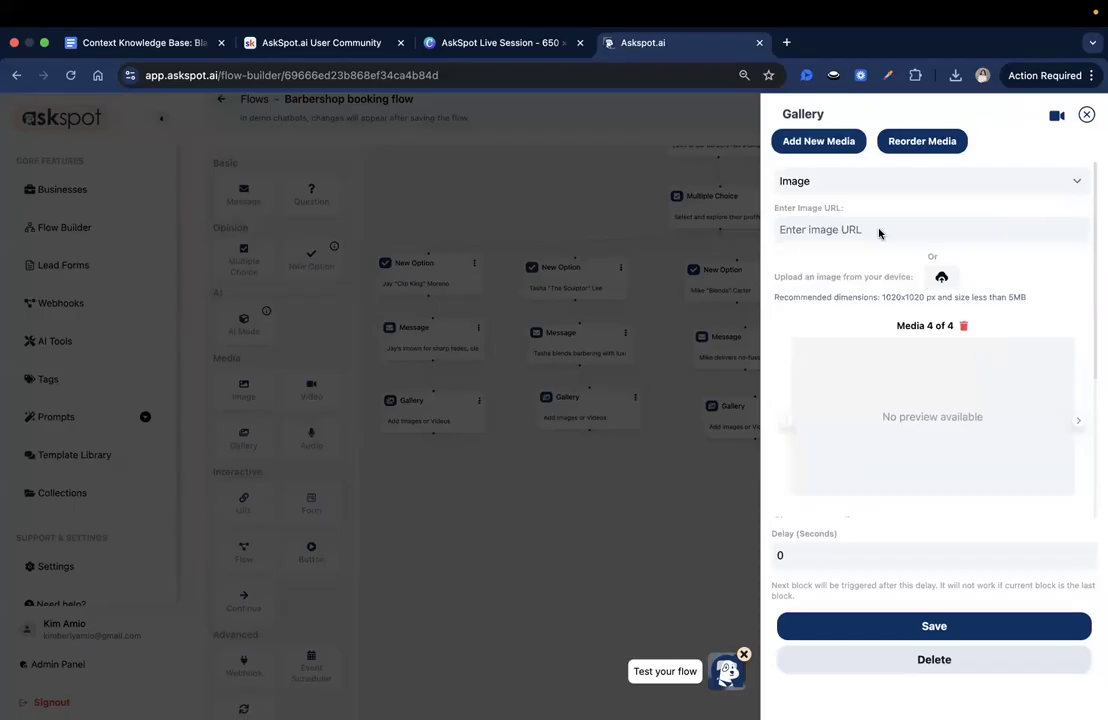
pyautogui.click(942, 278)
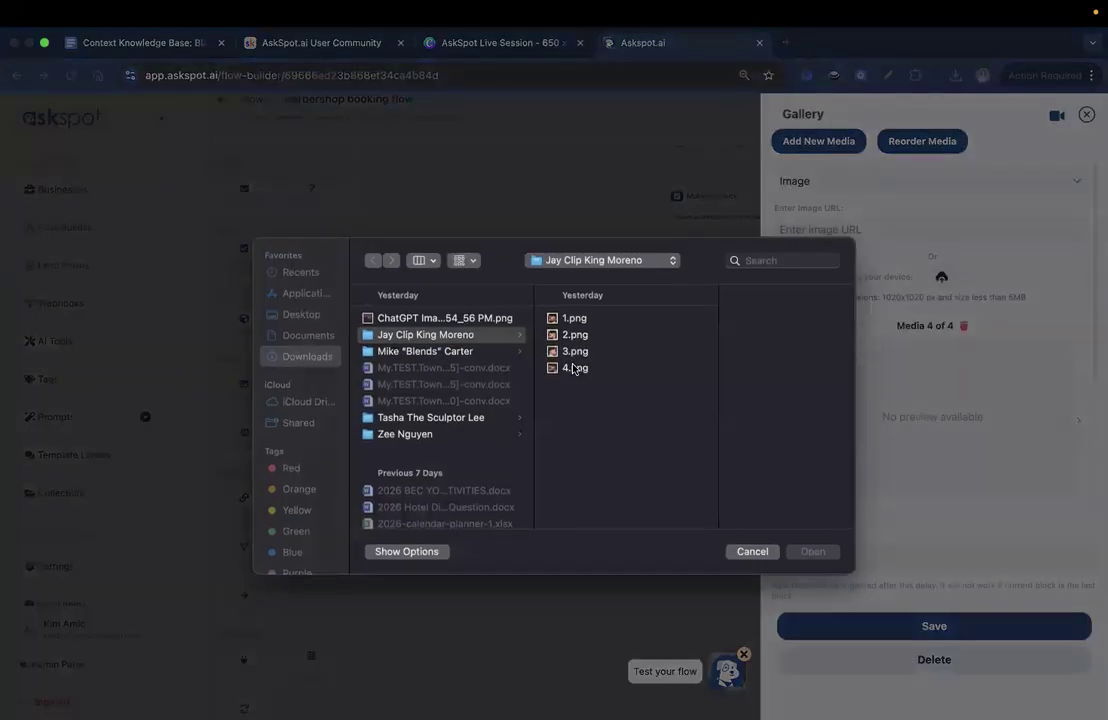
pyautogui.click(530, 368)
pyautogui.click(820, 554)
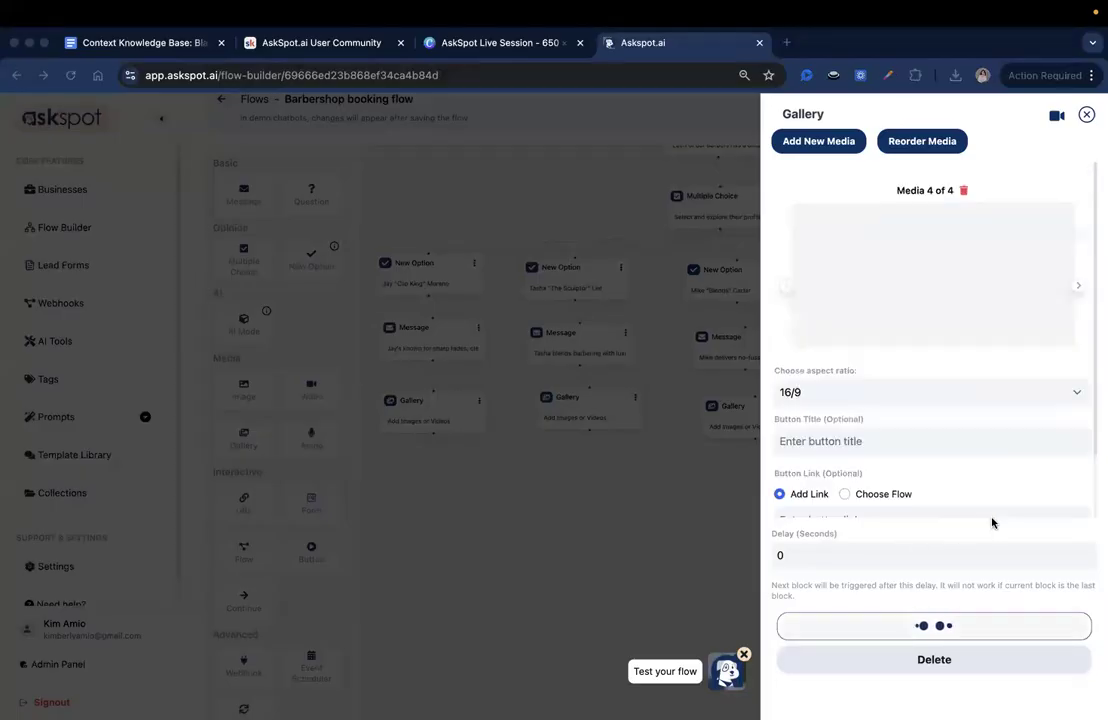
# - Set the fourth gallery image's button title to "Sharp edge-ups" and its aspect ratio to 1/1
pyautogui.click(839, 421)
pyautogui.write('Sharp edge-ups')
pyautogui.moveTo(776, 453); pyautogui.dragTo(856, 453)
pyautogui.click(859, 453)
pyautogui.click(843, 408)
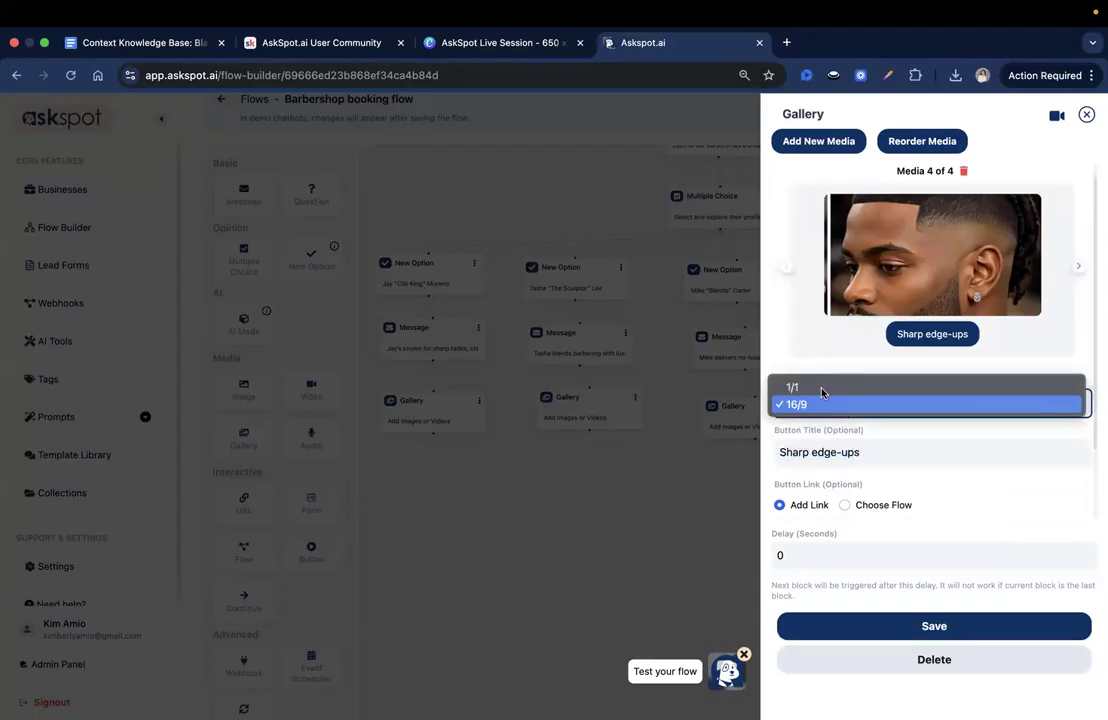
pyautogui.click(822, 388)
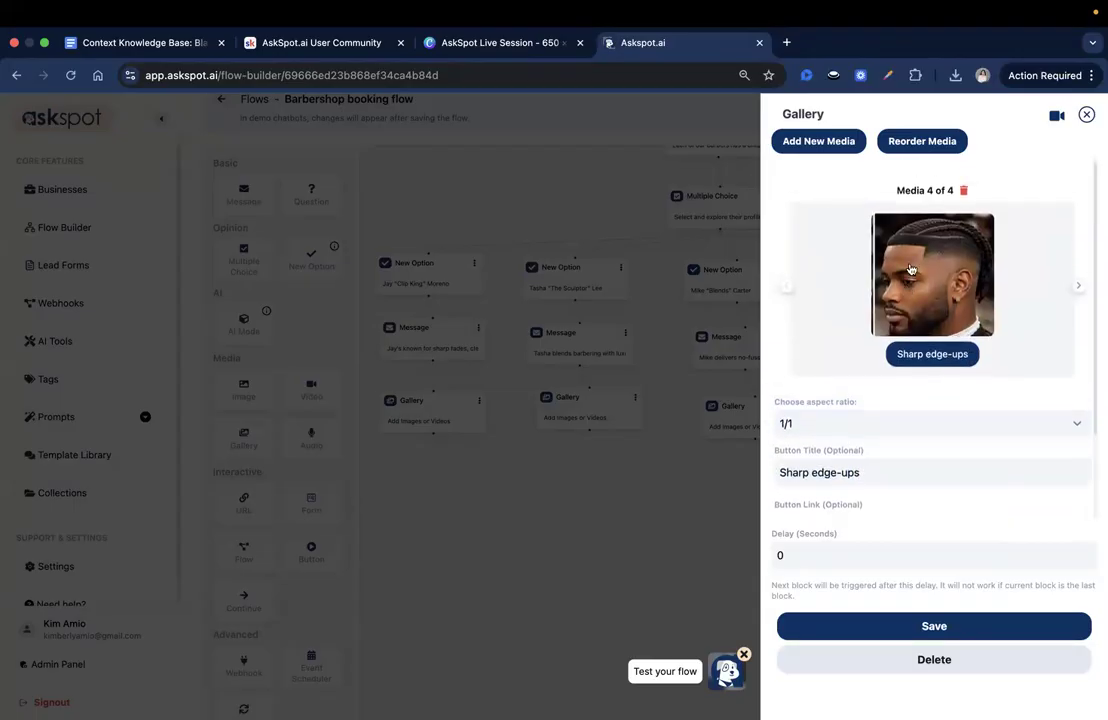
# - Save the first barber's Gallery block and save the Barbershop booking flow
pyautogui.click(914, 506)
pyautogui.scroll(2, 907, 514)
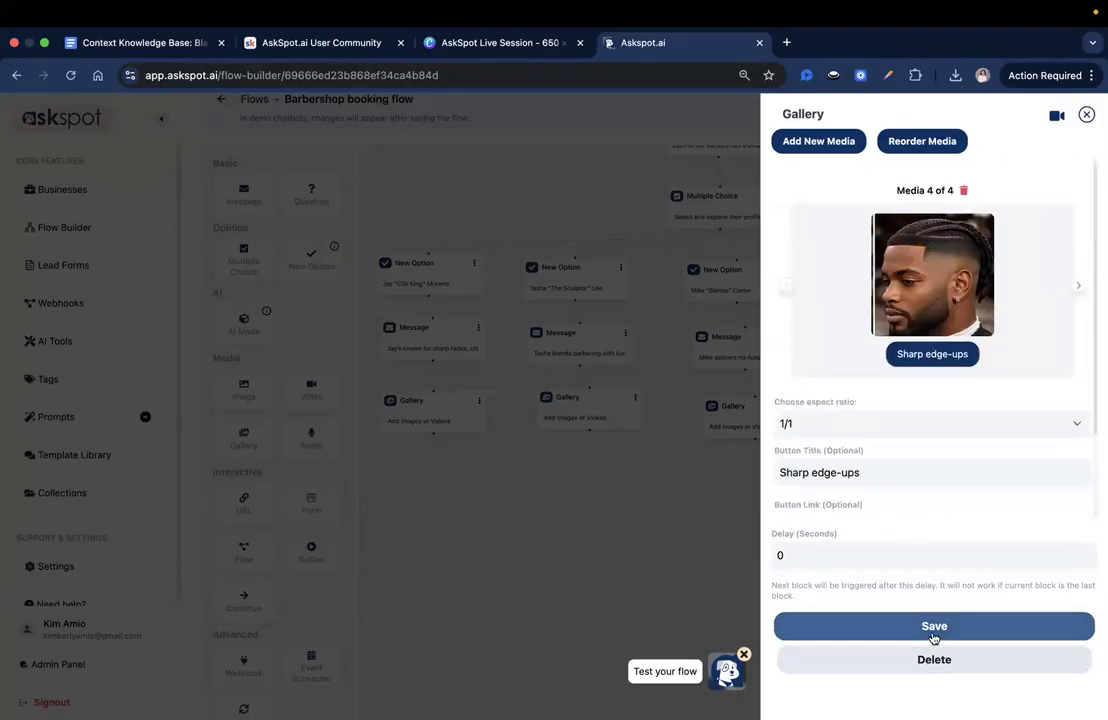
pyautogui.click(933, 628)
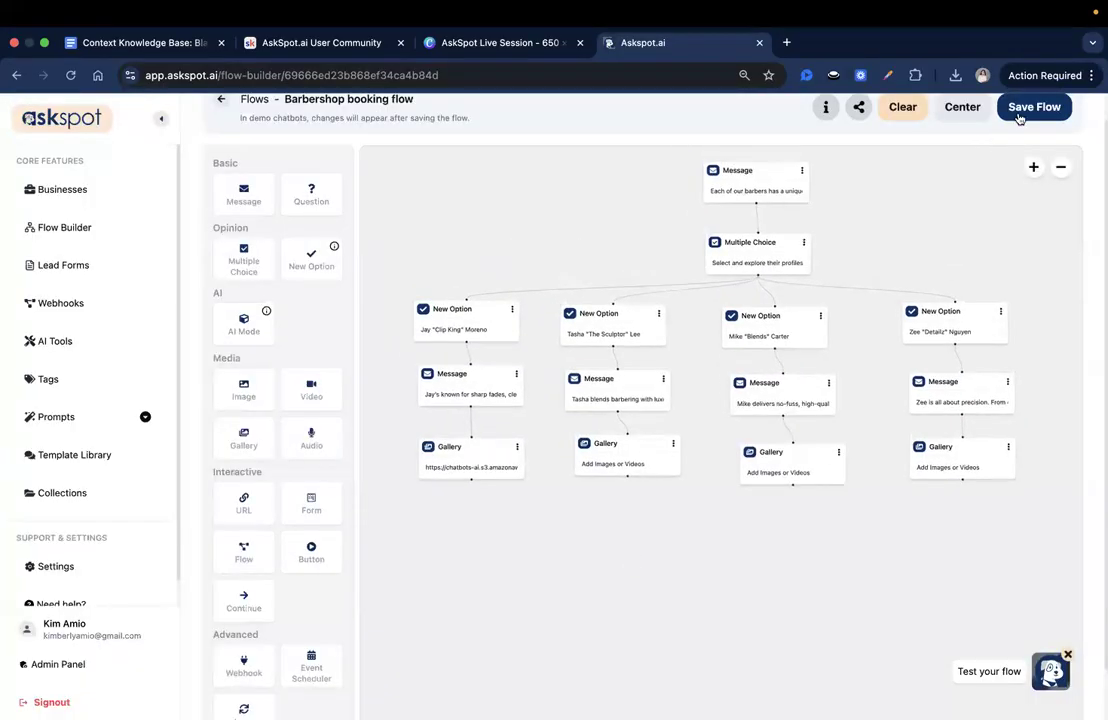
pyautogui.click(1019, 116)
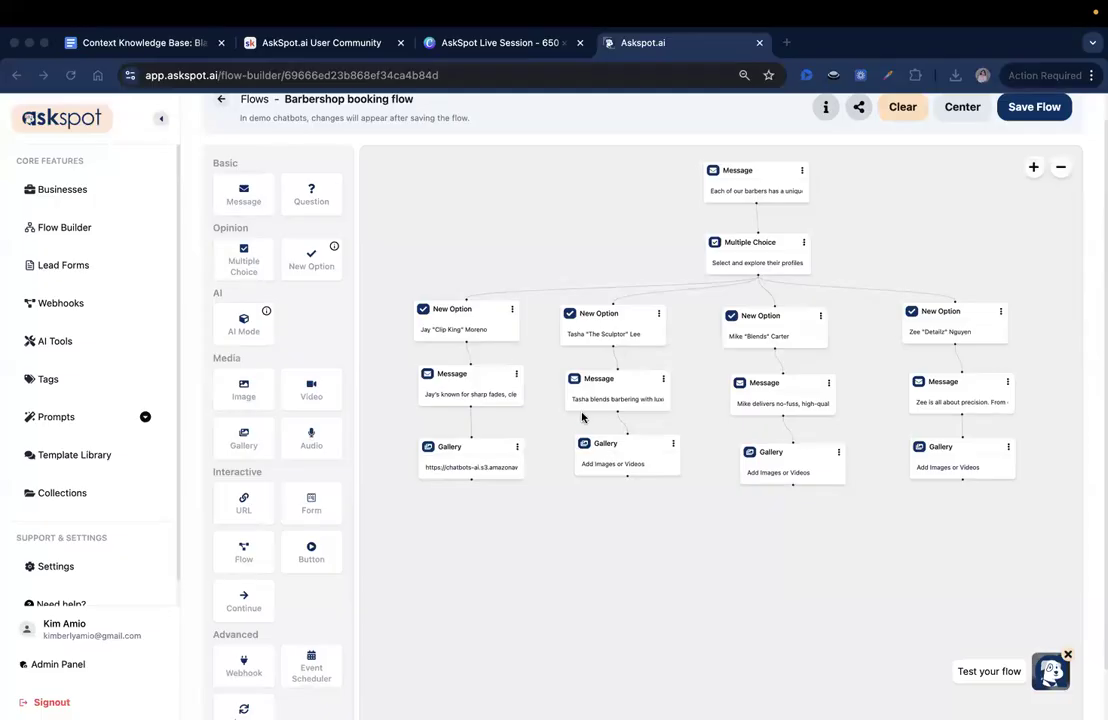
# - Add a new image entry with a 1/1 aspect ratio to the second barber's Gallery block
pyautogui.click(624, 467)
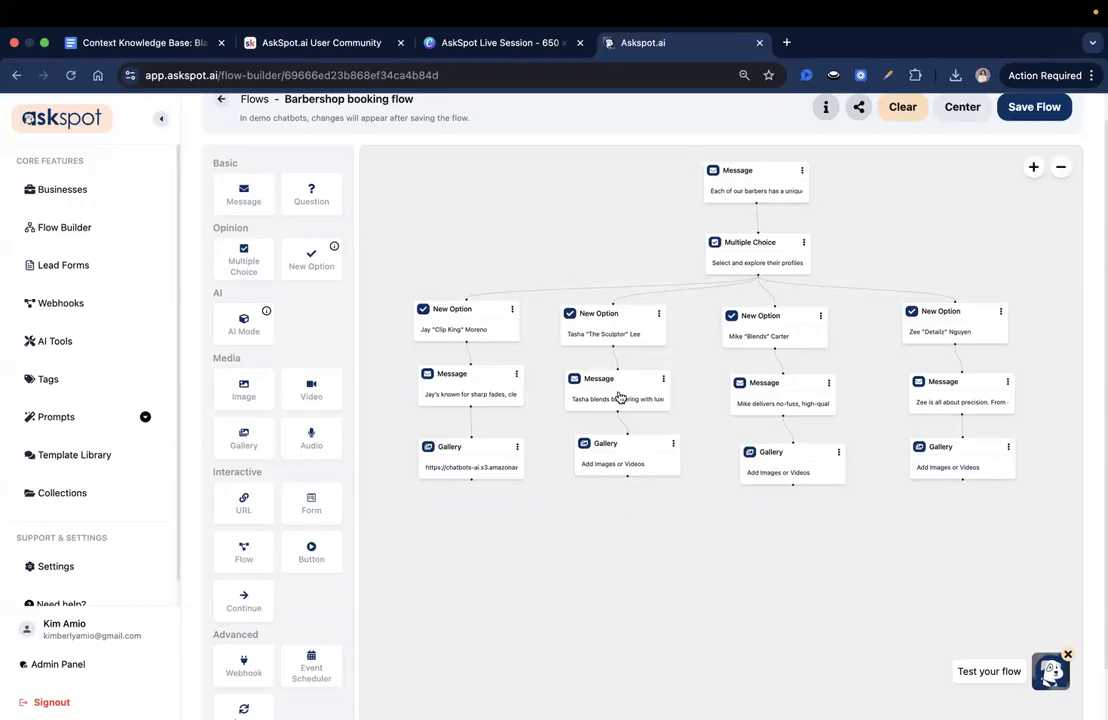
pyautogui.click(625, 457)
pyautogui.click(822, 145)
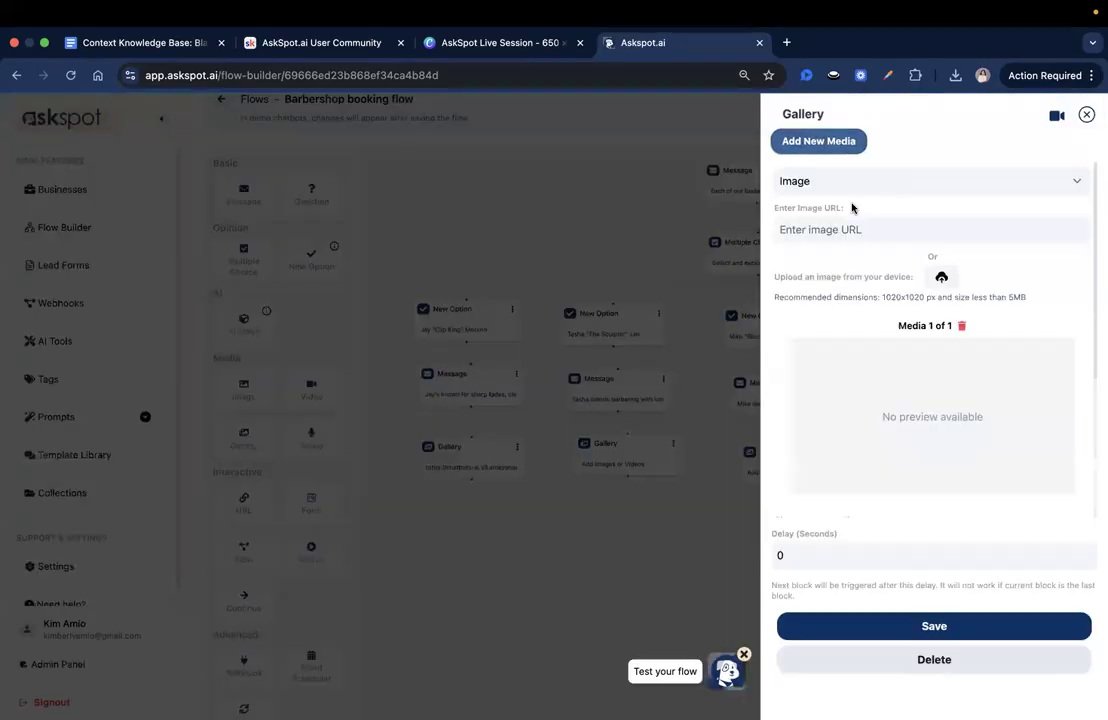
pyautogui.scroll(-2, 947, 384)
pyautogui.click(870, 460)
pyautogui.click(846, 447)
pyautogui.scroll(1, 880, 400)
# - Upload 1.png from the second barber's folder as the first gallery image and set its button title to "Beard shaping"
pyautogui.click(941, 234)
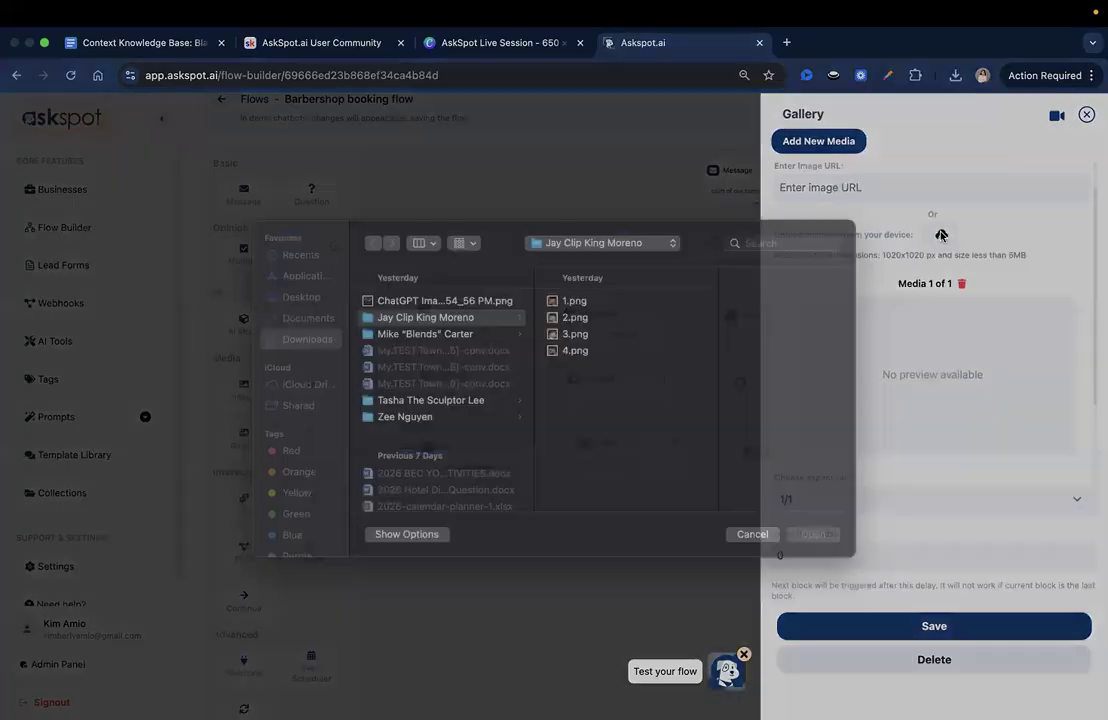
pyautogui.click(459, 418)
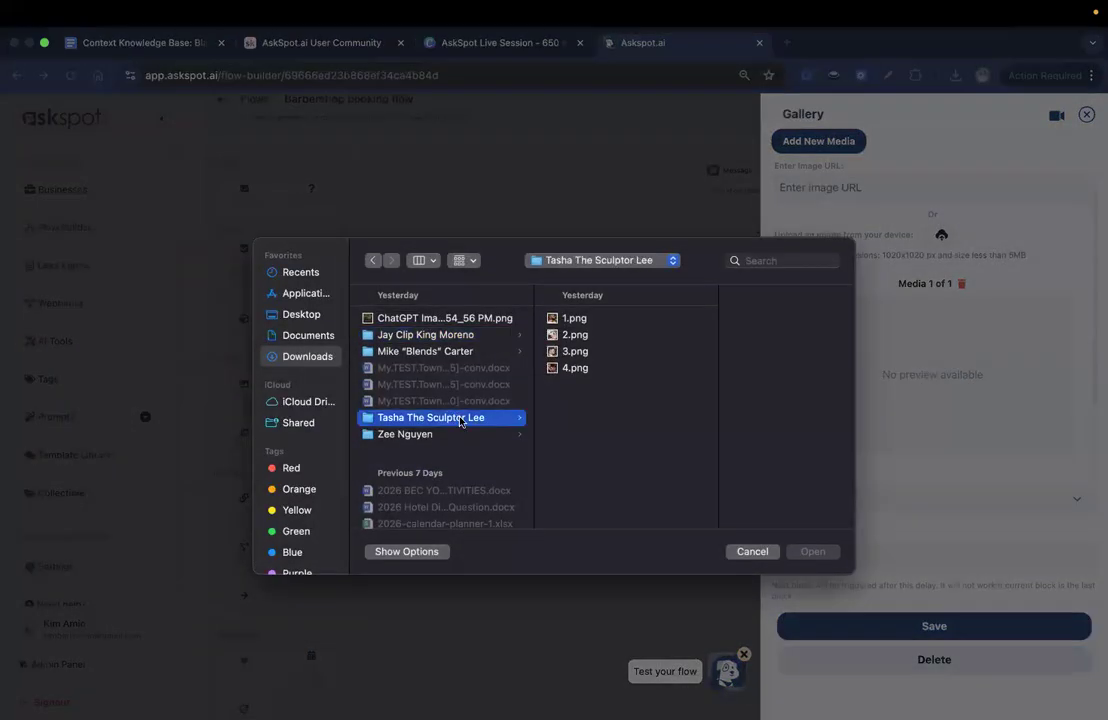
pyautogui.click(618, 320)
pyautogui.click(813, 551)
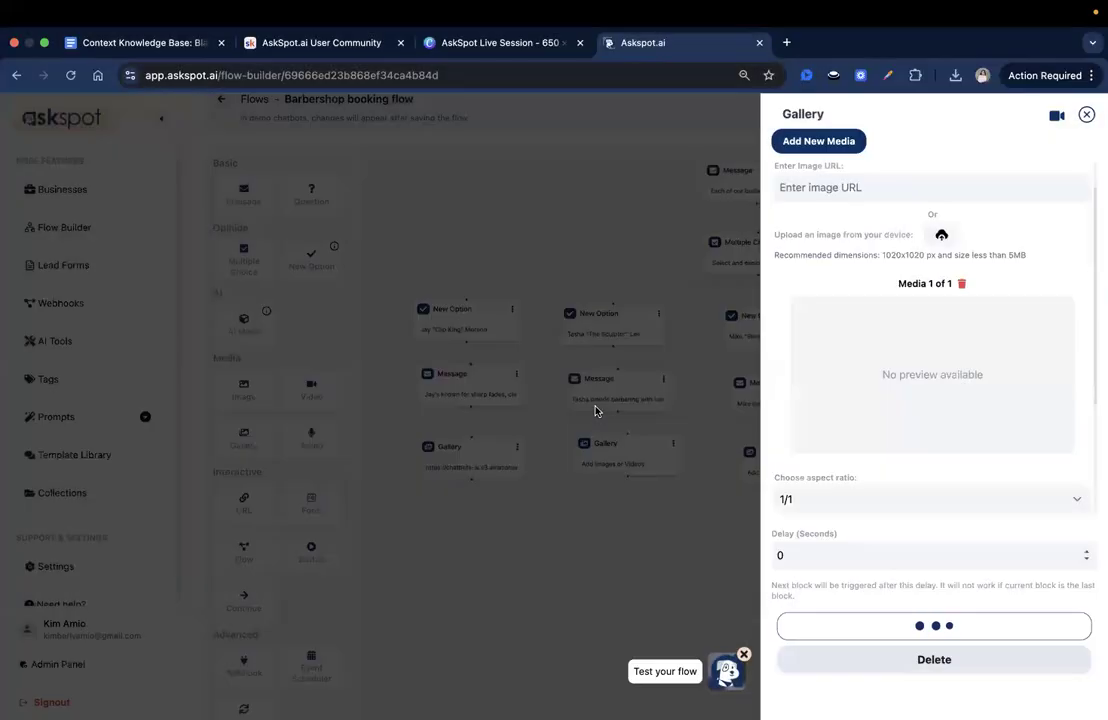
pyautogui.scroll(-1, 994, 502)
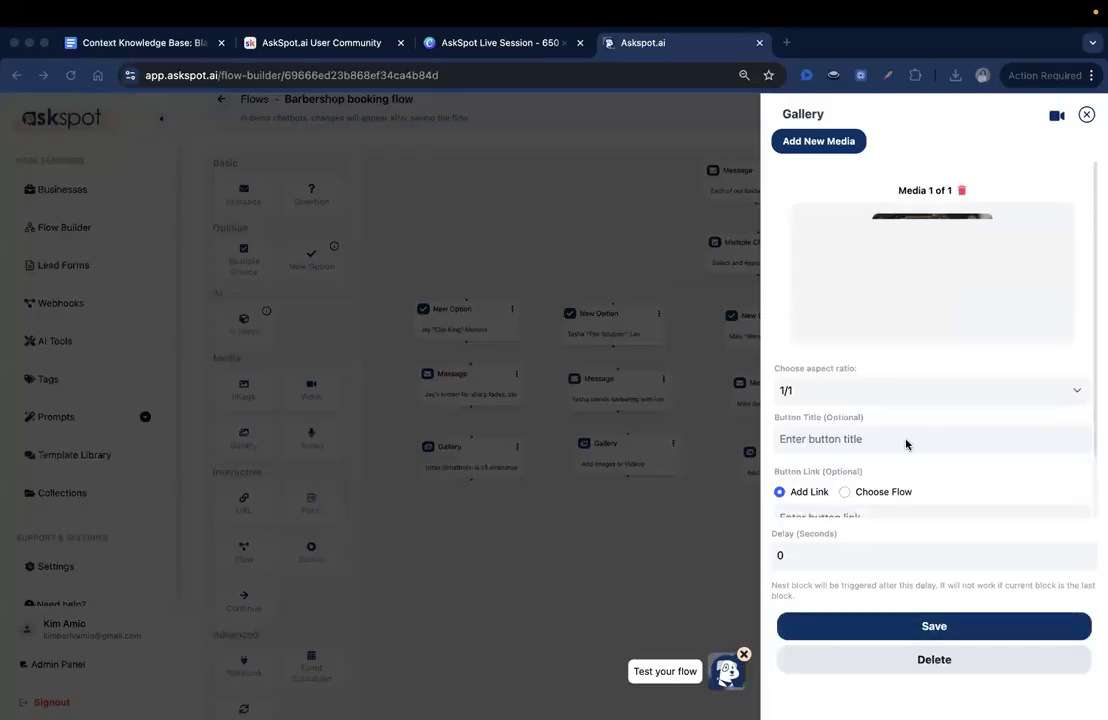
pyautogui.click(906, 444)
pyautogui.write('Beard shaping')
pyautogui.click(969, 500)
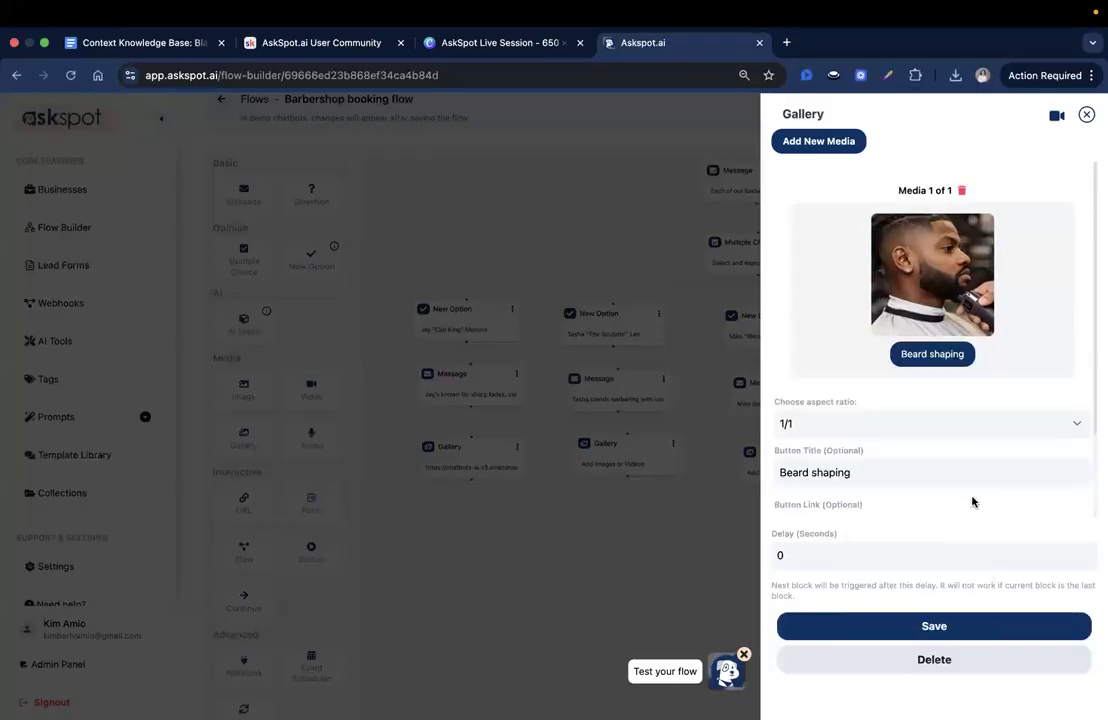
# - Add a second image entry to the second barber's gallery and upload 2.png from that barber's folder
pyautogui.click(808, 145)
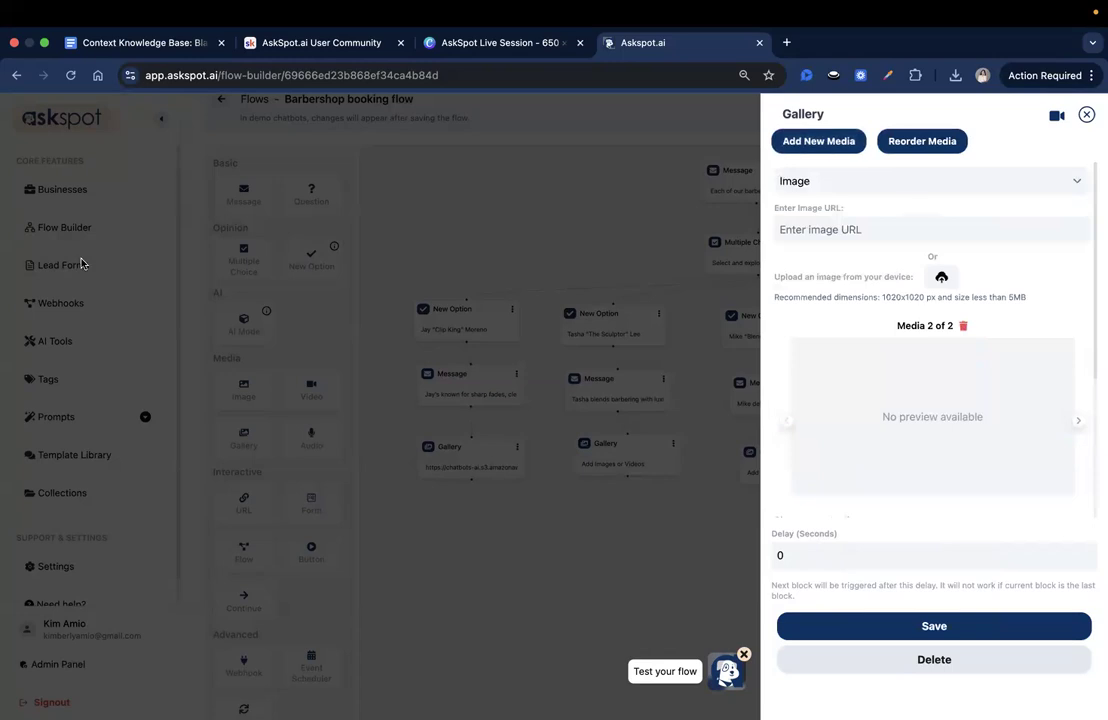
pyautogui.click(941, 278)
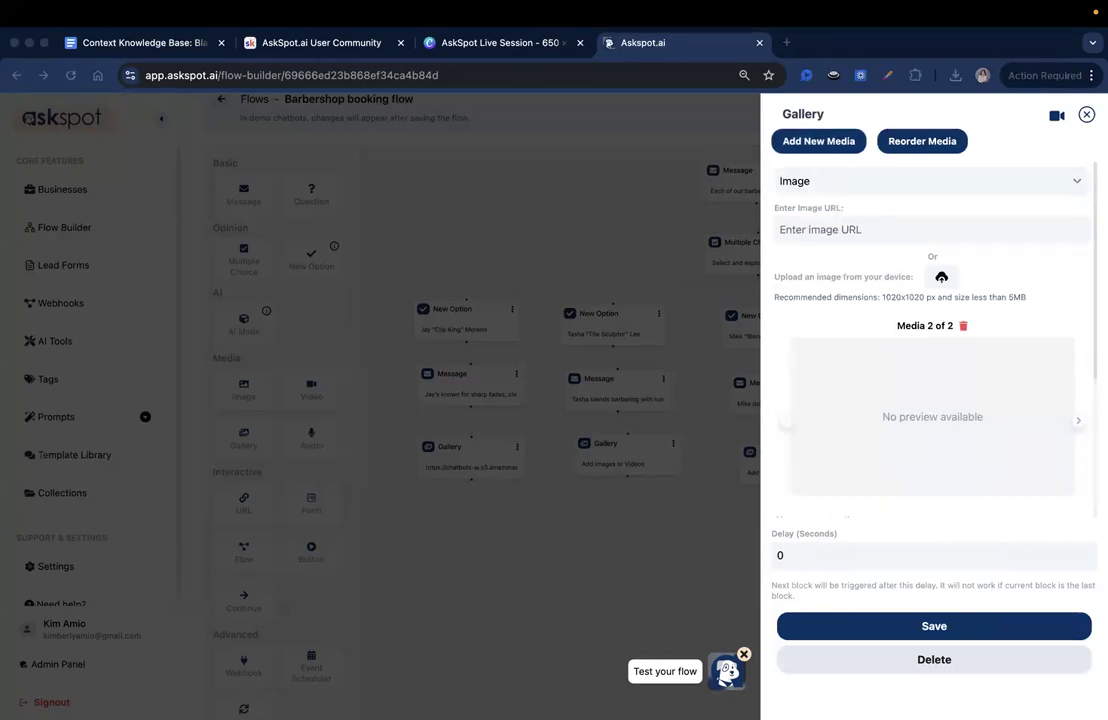
pyautogui.click(938, 282)
pyautogui.click(603, 336)
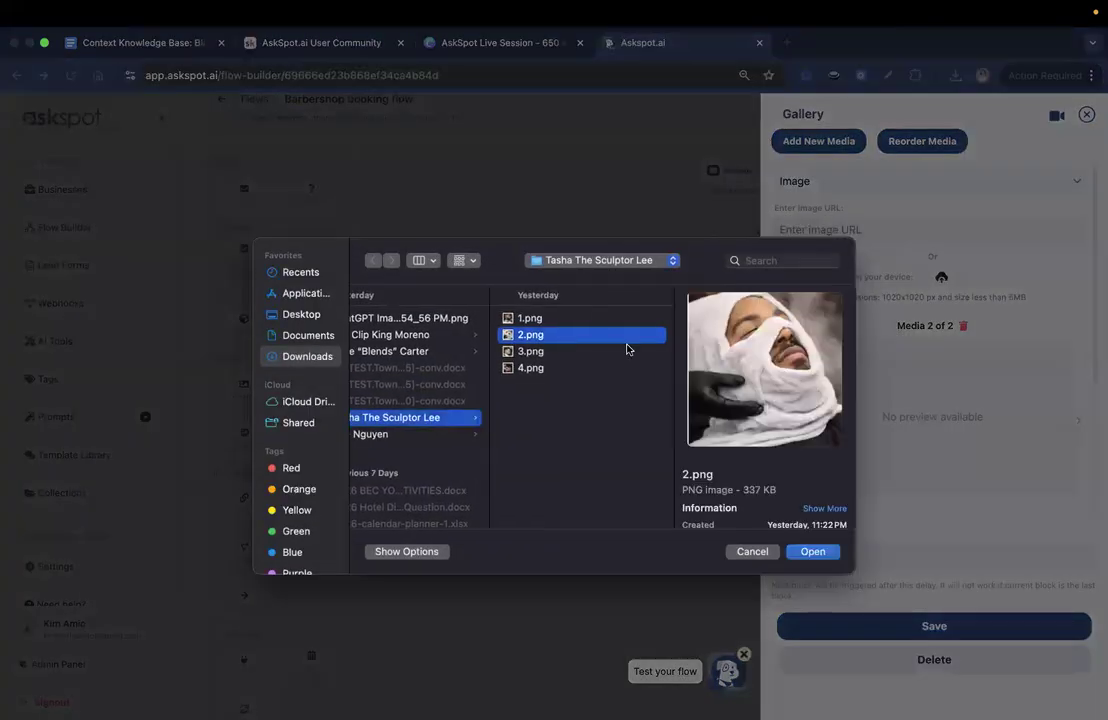
pyautogui.click(818, 551)
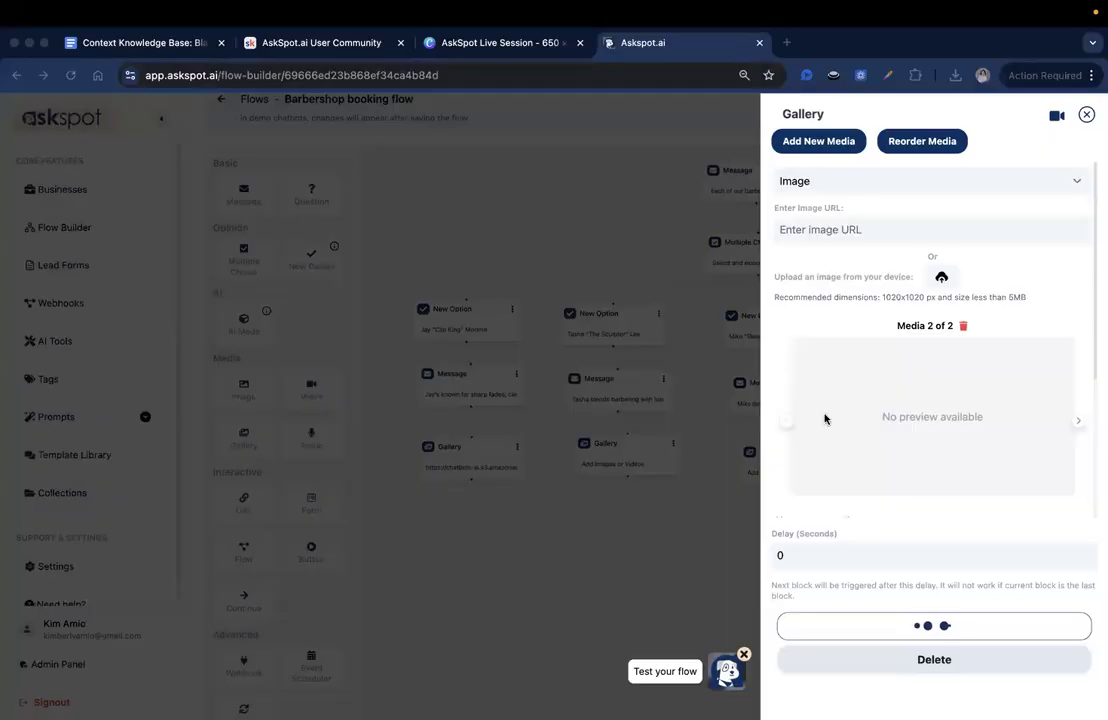
# - Set the second barber's second gallery image to button title "Hot towel treatments" and aspect ratio 1/1
pyautogui.scroll(-2, 894, 420)
pyautogui.click(866, 443)
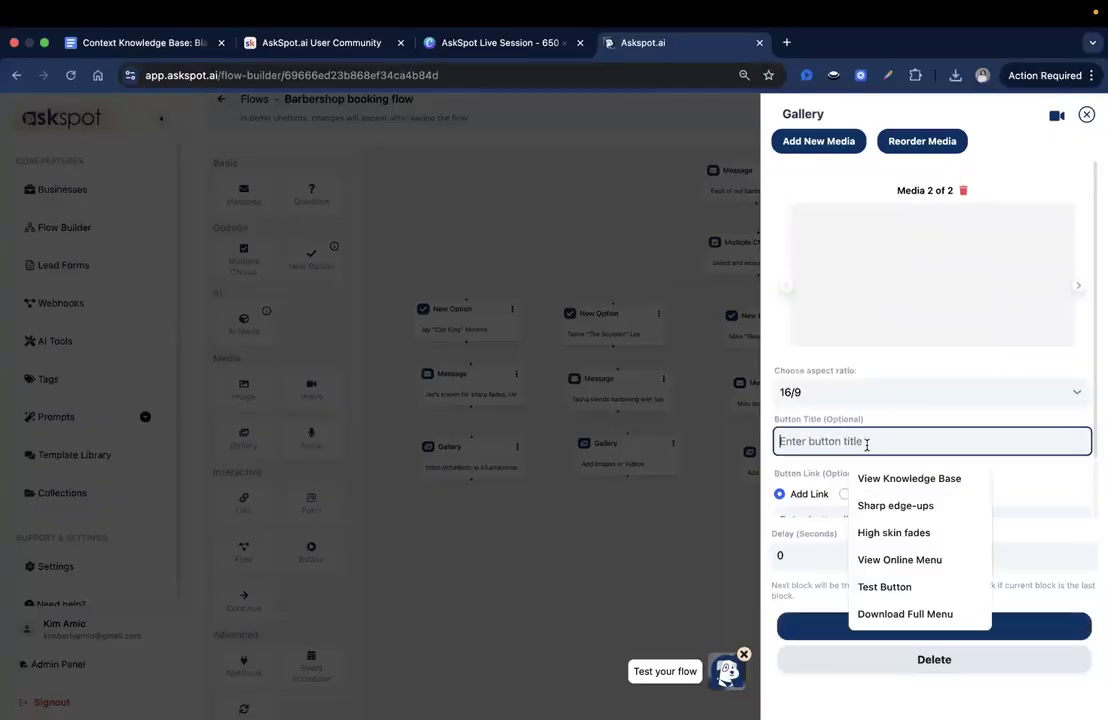
pyautogui.click(845, 420)
pyautogui.click(841, 405)
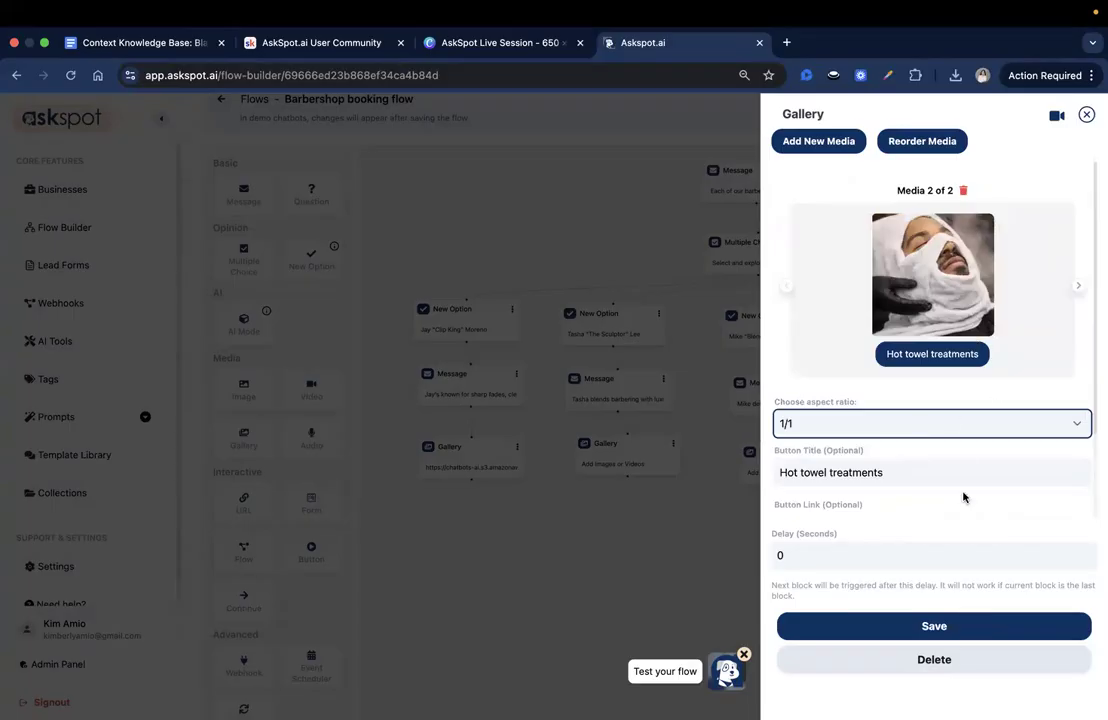
# - Add a third image entry to the second barber's gallery and upload 3.png from the same folder
pyautogui.click(848, 147)
pyautogui.click(941, 278)
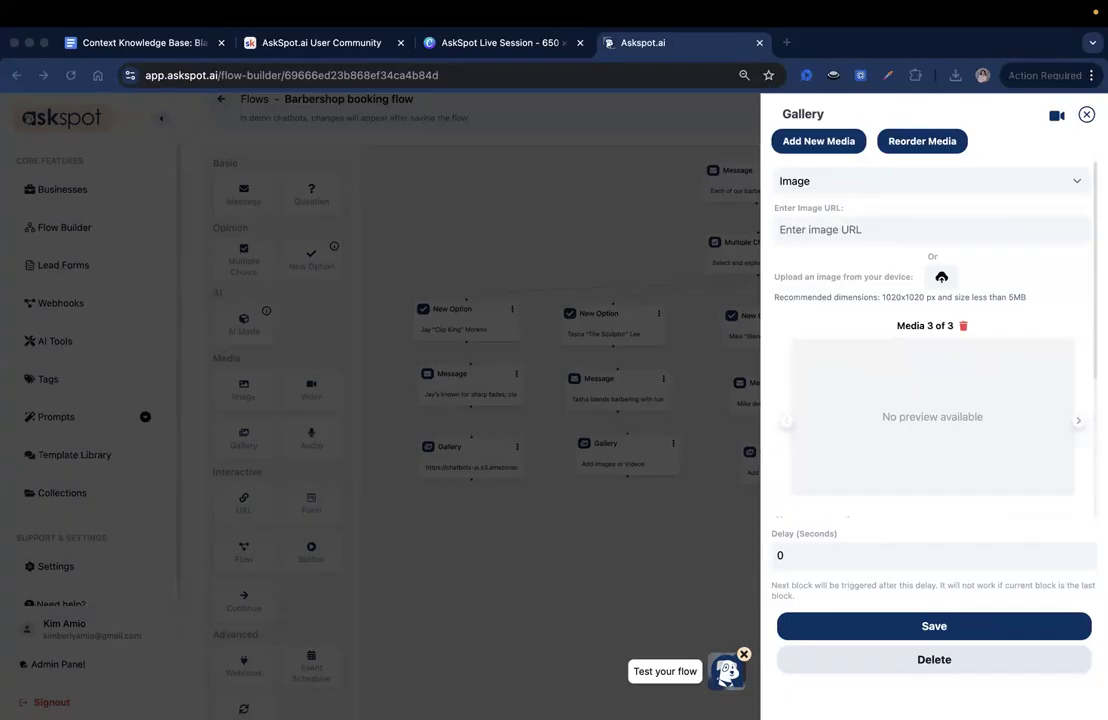
pyautogui.click(941, 277)
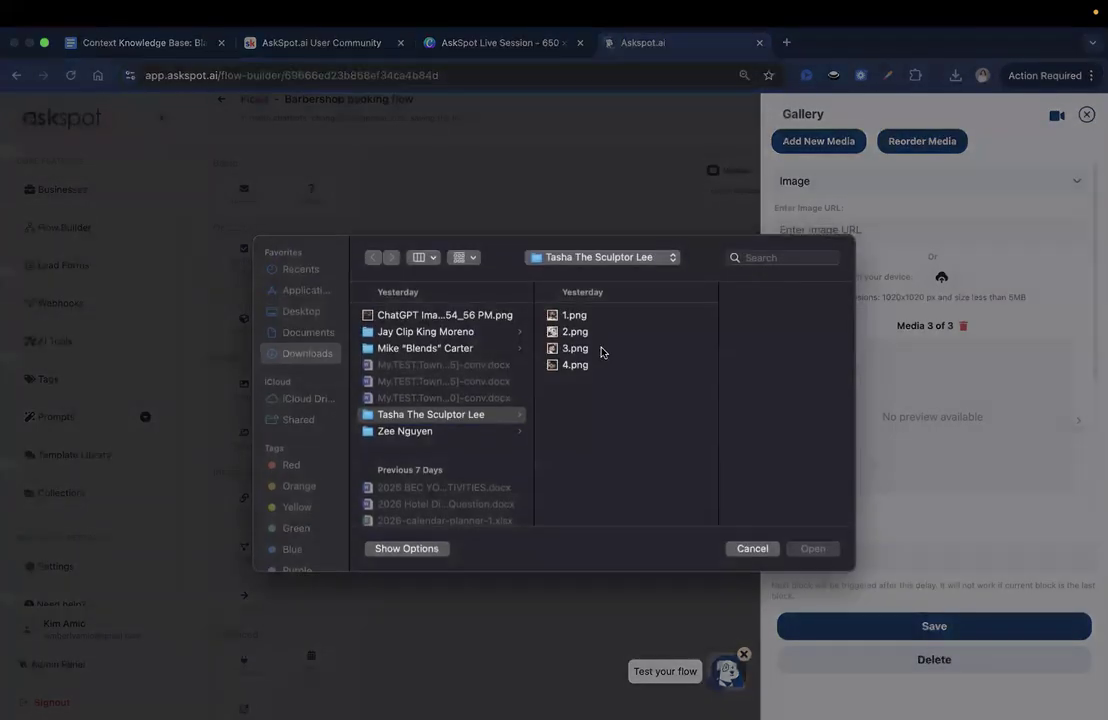
pyautogui.click(601, 351)
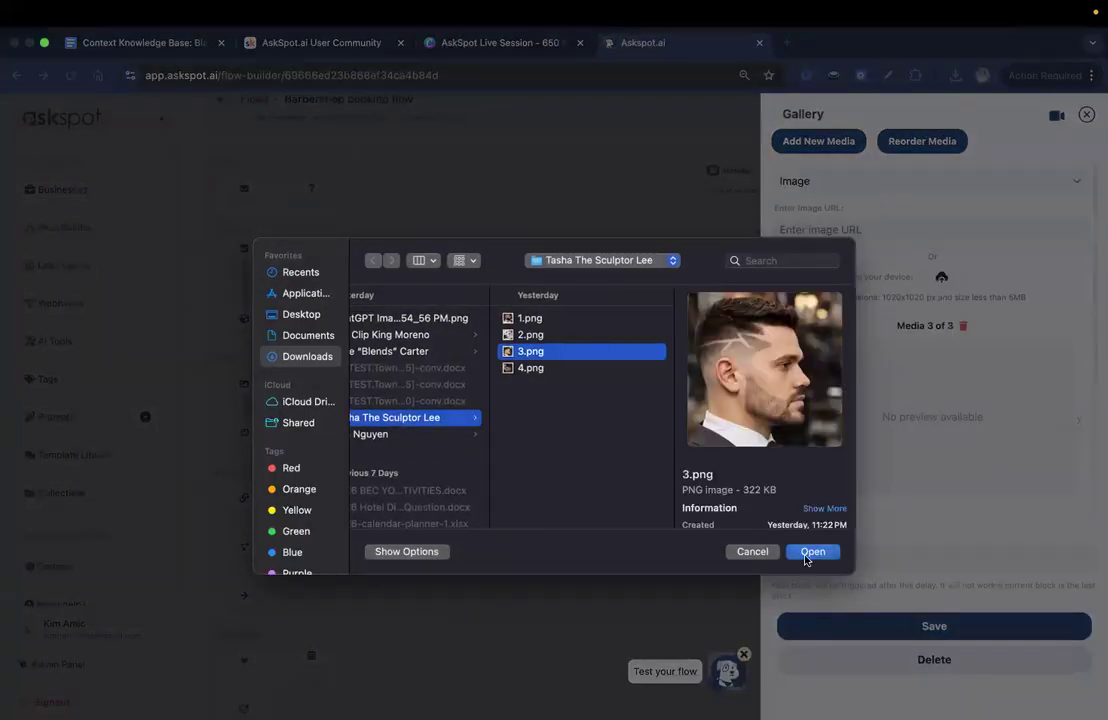
pyautogui.click(810, 551)
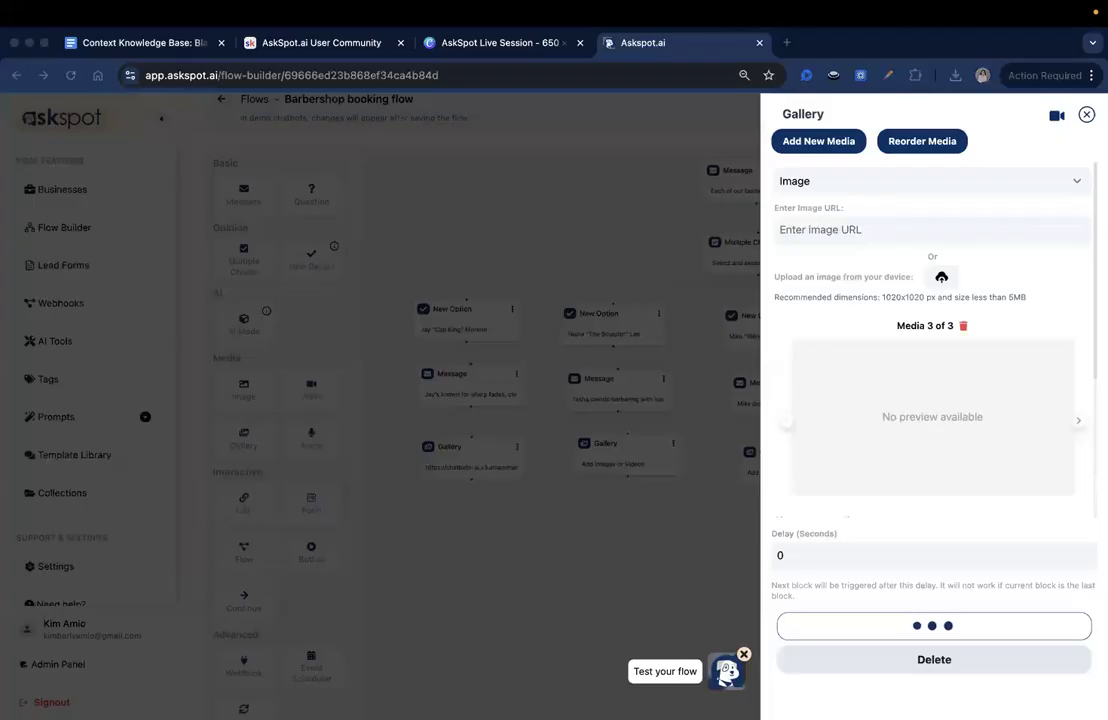
# - Set the second barber's third gallery image to button title "Clean fades" and aspect ratio 1/1
pyautogui.click(835, 424)
pyautogui.write('Clean fades')
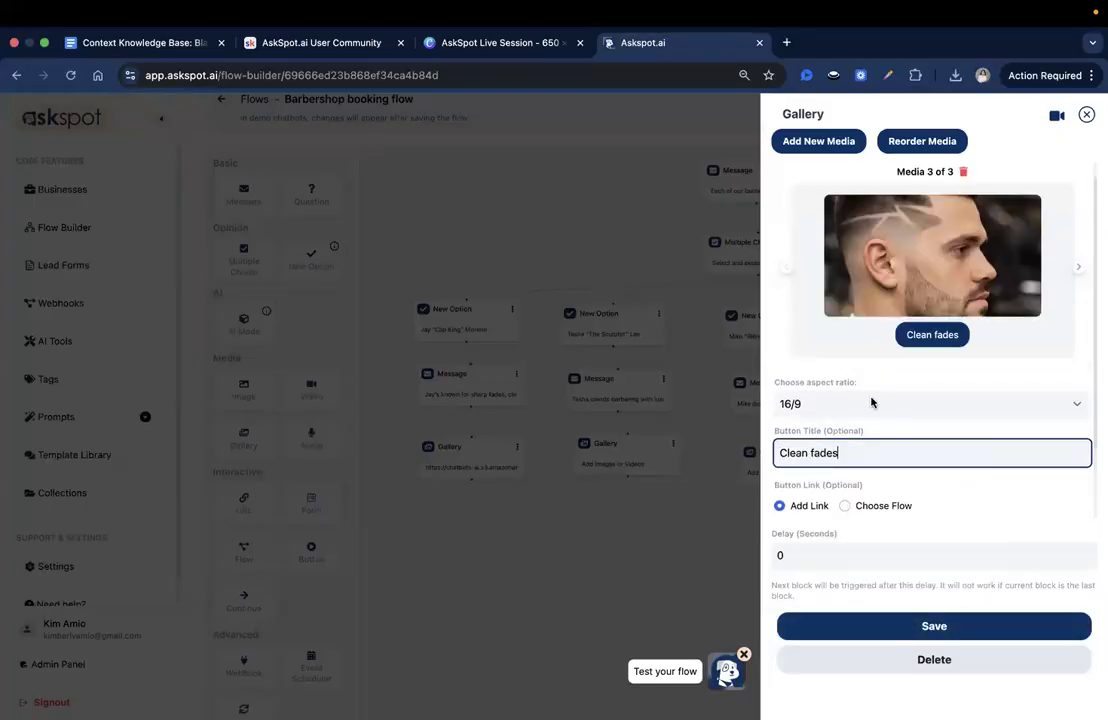
pyautogui.click(885, 404)
pyautogui.click(841, 389)
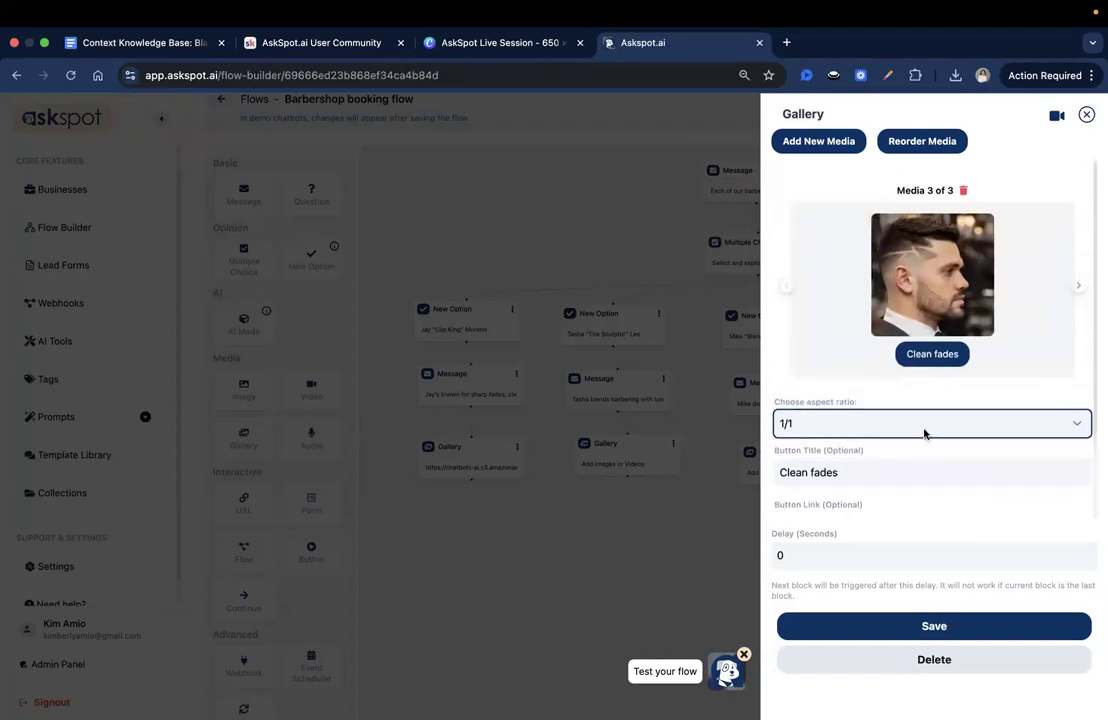
# - Add a fourth image entry to the second barber's gallery and upload 4.png from that barber's folder
pyautogui.click(815, 143)
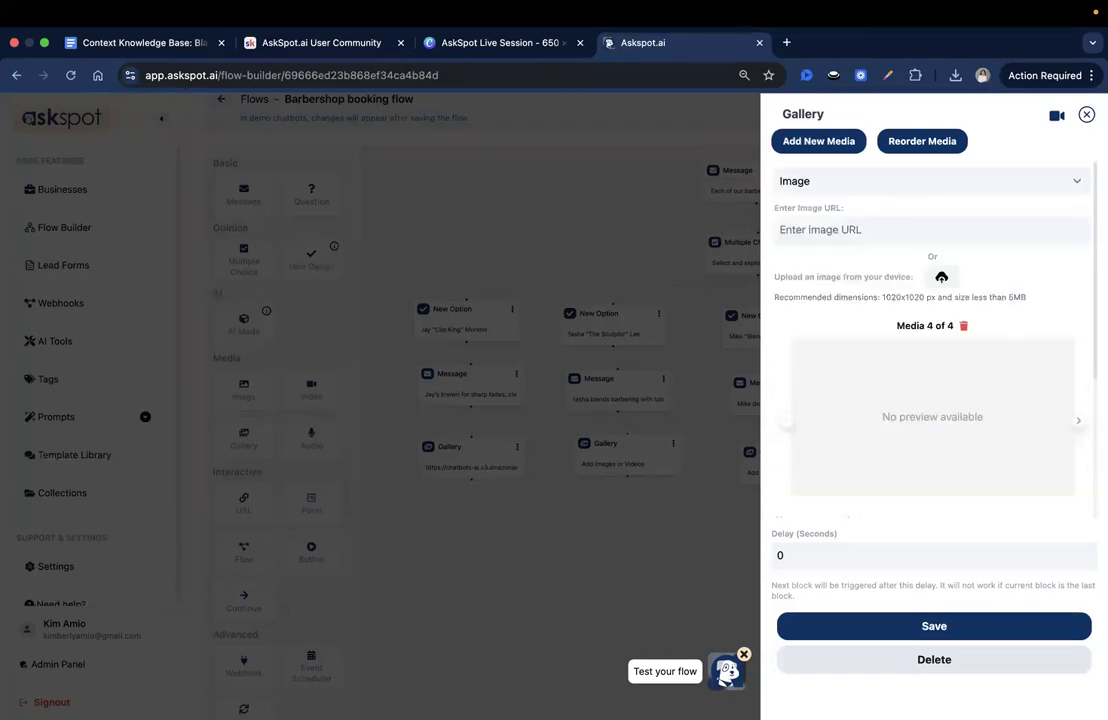
pyautogui.click(941, 278)
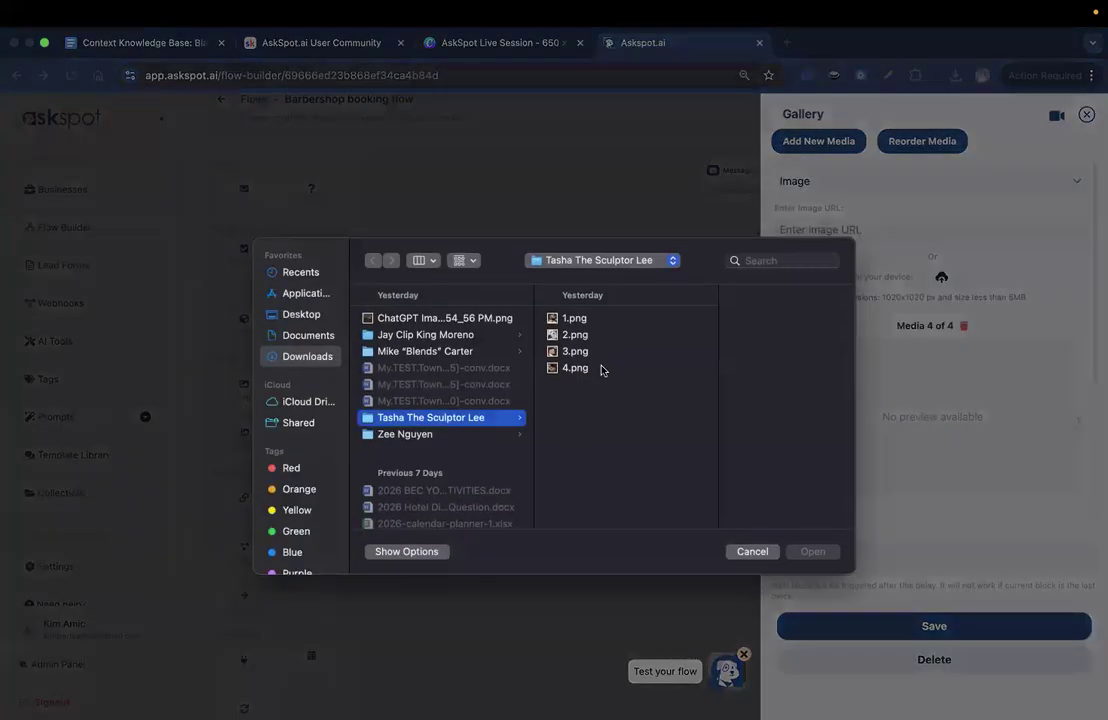
pyautogui.click(601, 368)
pyautogui.click(802, 546)
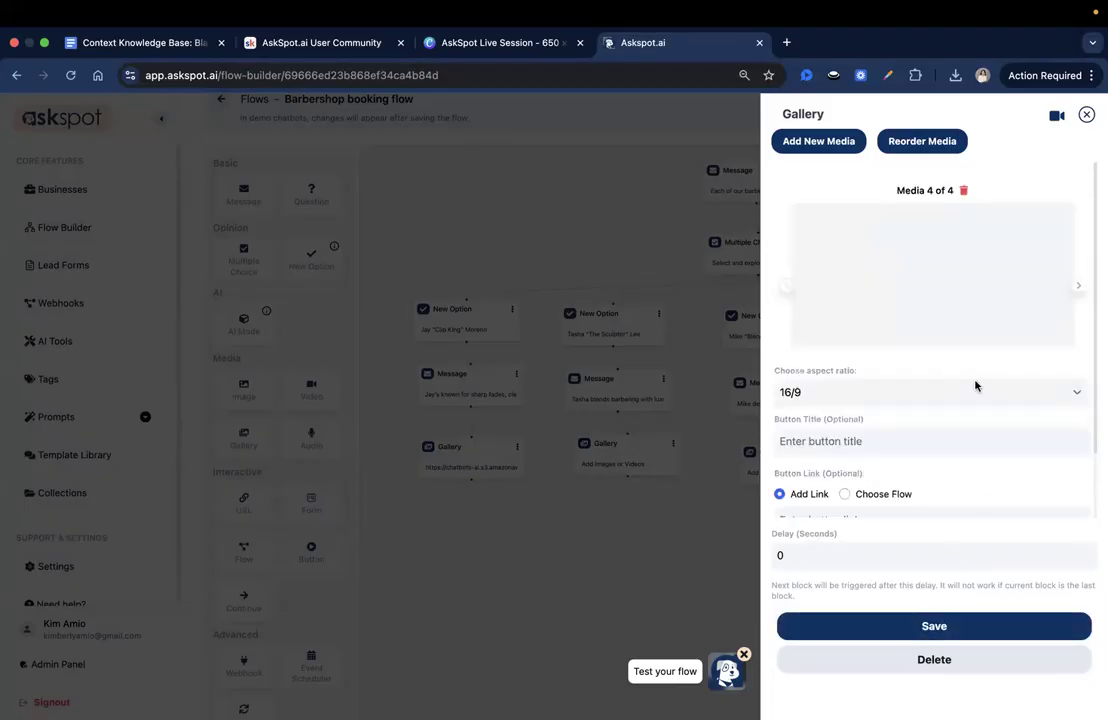
# - Set the second barber's fourth gallery image to aspect ratio 1/1 and button title "Beard shaping"
pyautogui.click(840, 391)
pyautogui.click(830, 375)
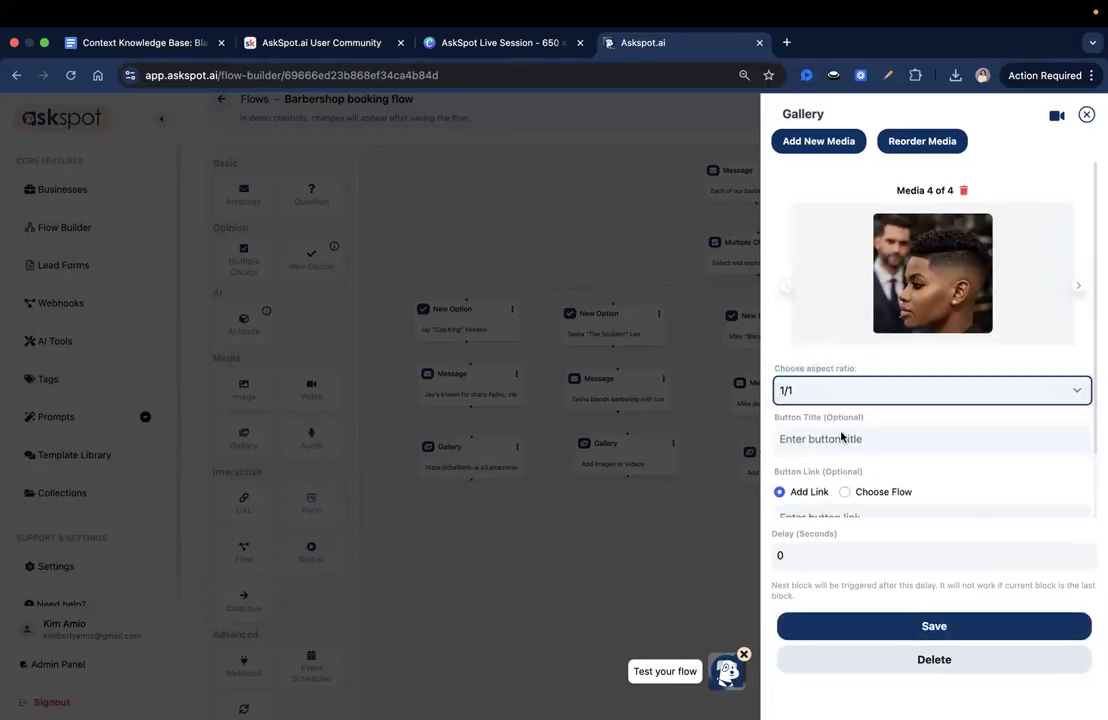
pyautogui.click(843, 438)
pyautogui.write('Beard shaping')
pyautogui.scroll(-2, 957, 593)
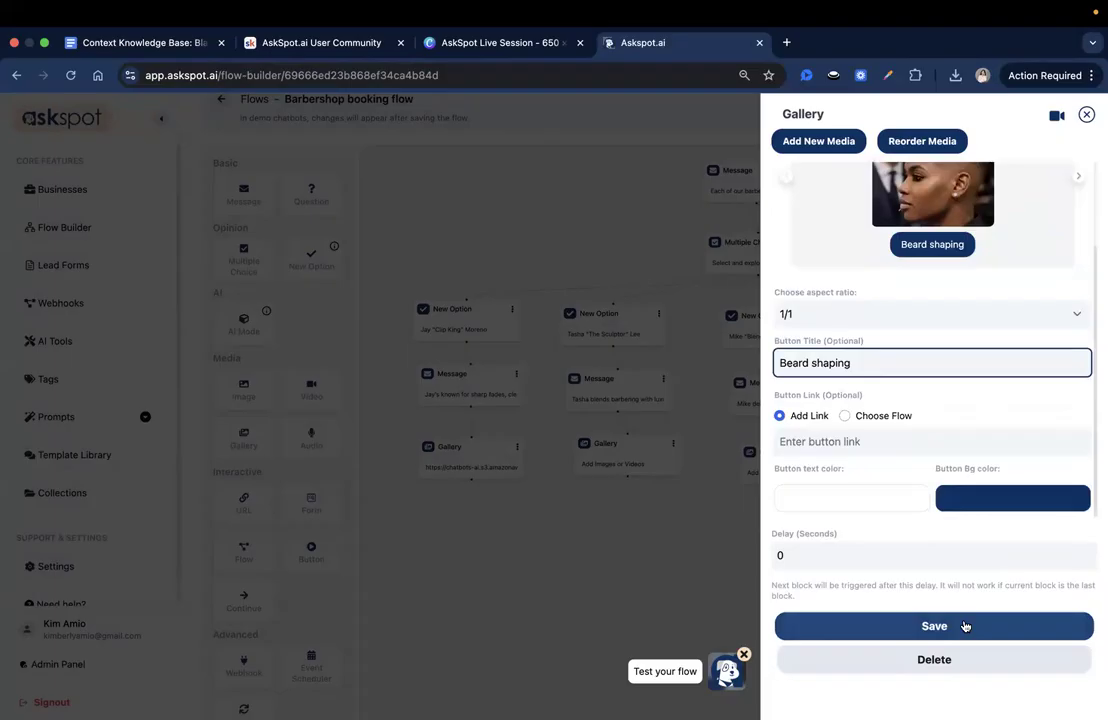
# - Save the second barber's Gallery block and align it beneath that barber's message block
pyautogui.click(964, 628)
pyautogui.moveTo(669, 473); pyautogui.dragTo(662, 480)
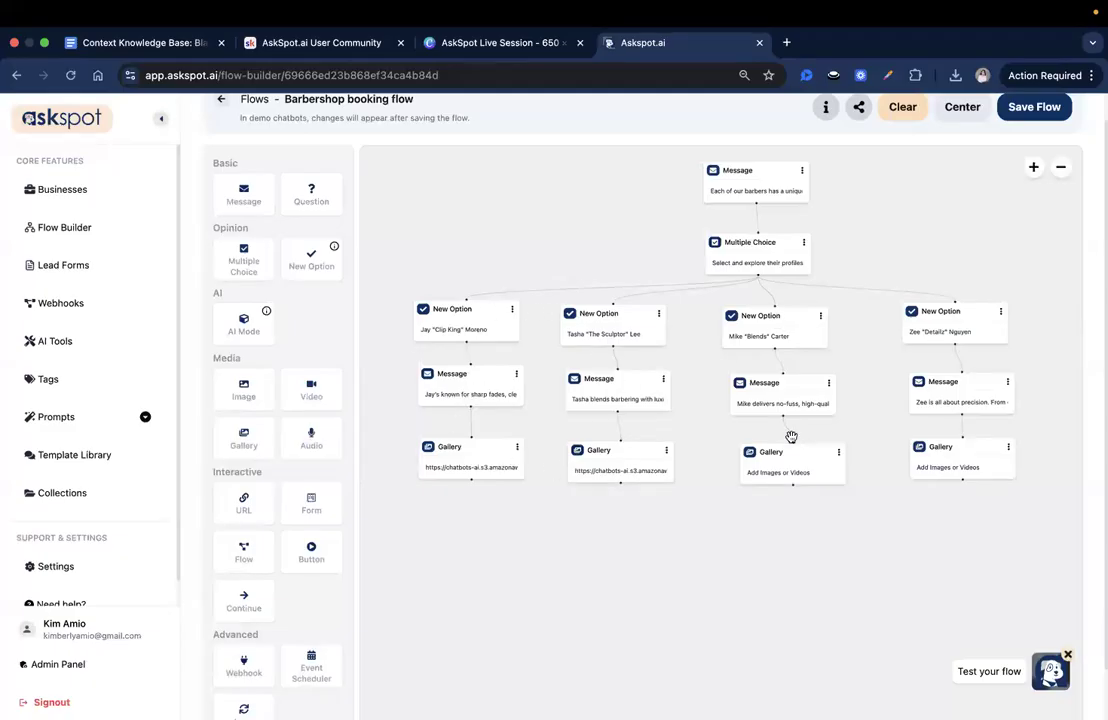
# - Add an image entry to the third barber's Gallery block and upload 1.png from the third barber's folder
pyautogui.click(801, 478)
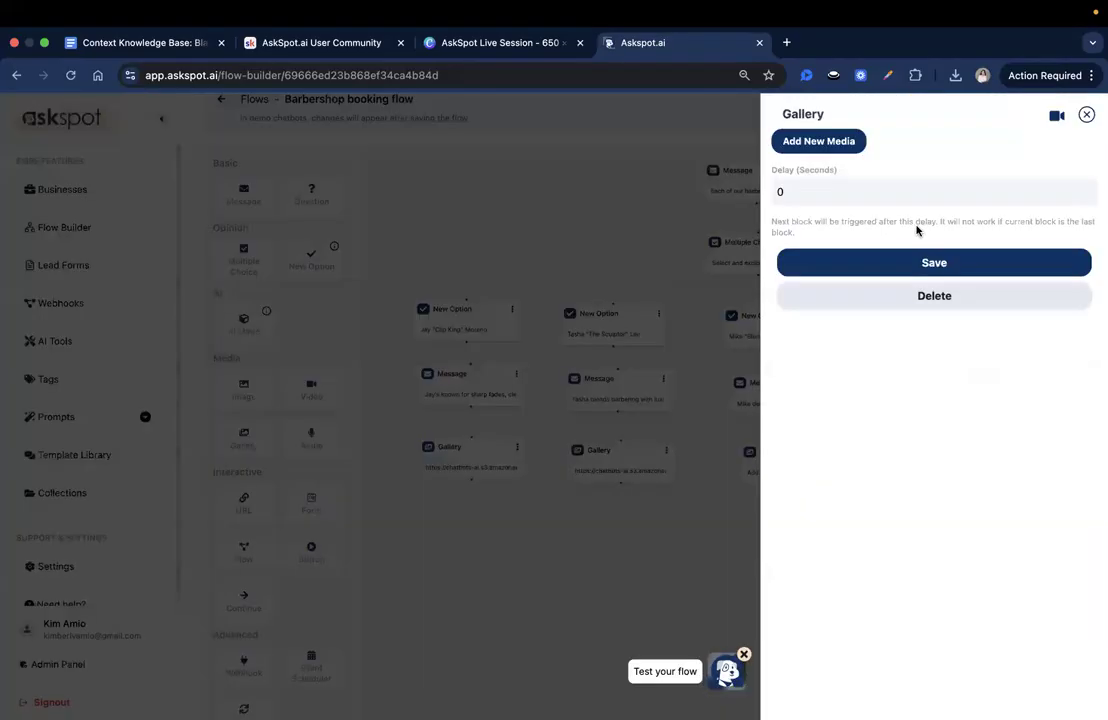
pyautogui.click(830, 145)
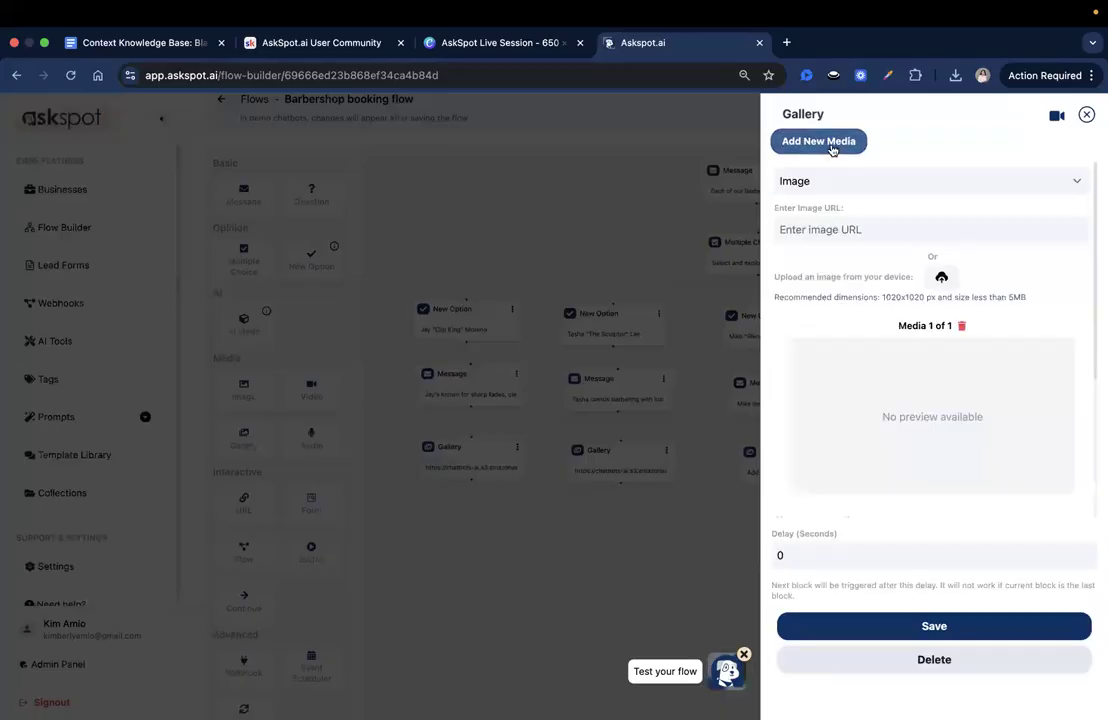
pyautogui.click(944, 278)
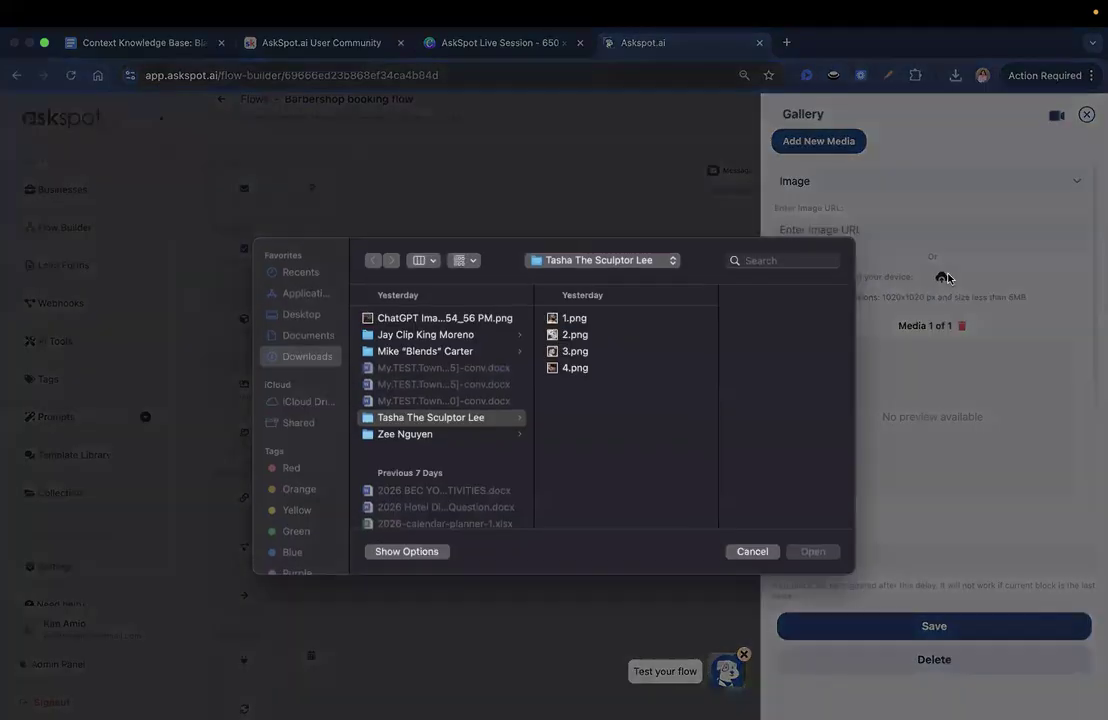
pyautogui.click(453, 352)
pyautogui.click(650, 320)
pyautogui.click(808, 549)
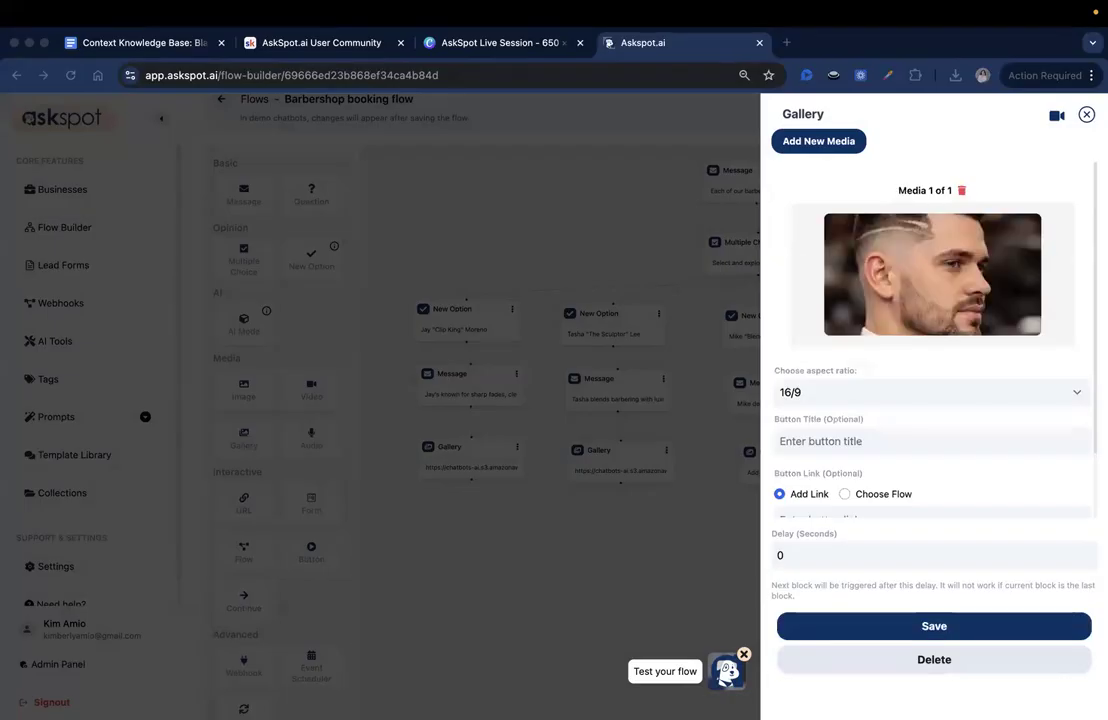
# - Set the third barber's first gallery image to aspect ratio 1/1 and button title "Classic Cut"
pyautogui.click(848, 392)
pyautogui.click(837, 376)
pyautogui.click(843, 440)
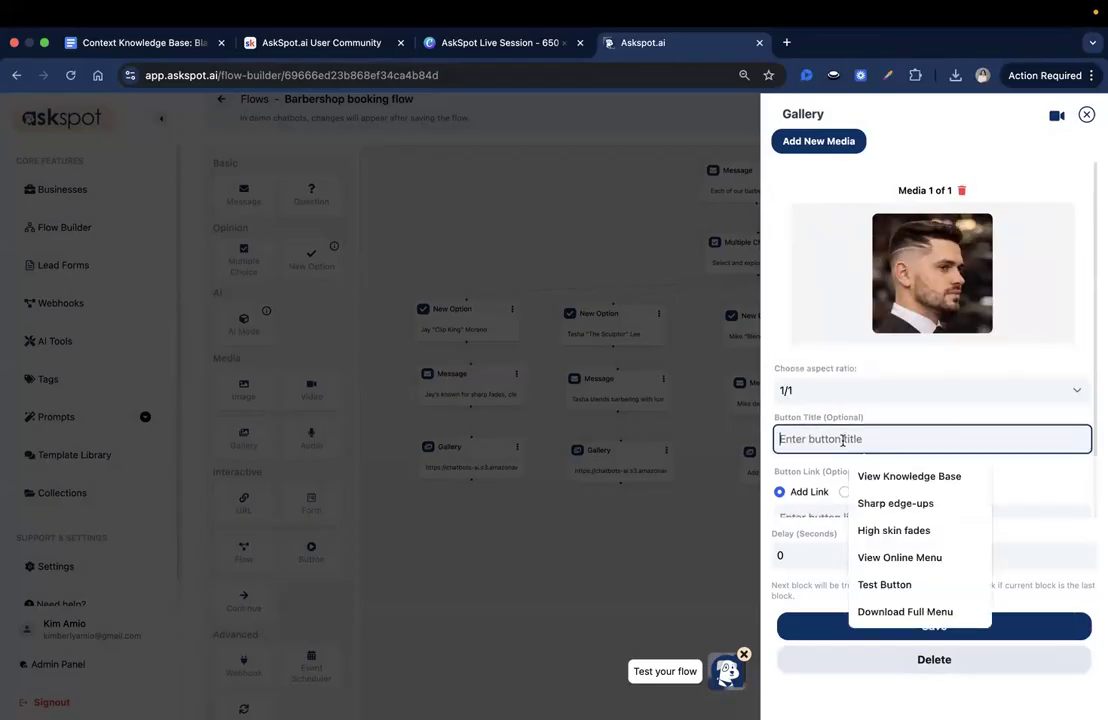
pyautogui.write('Classic Cut')
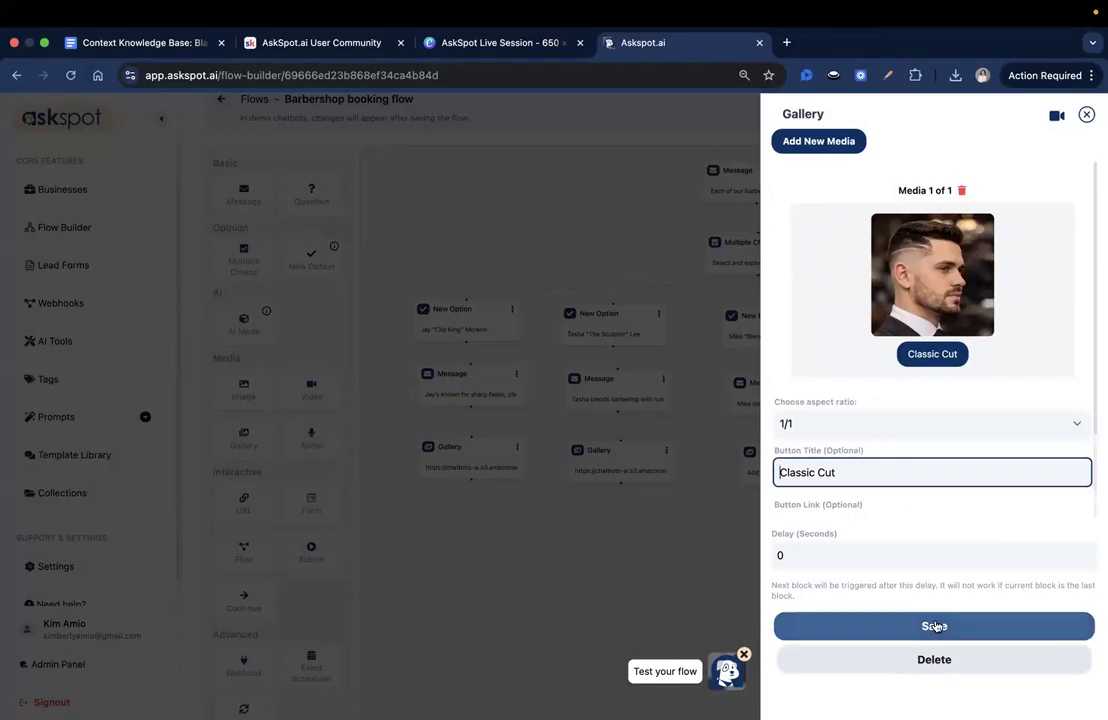
# - Add a second image entry to the third barber's gallery and upload 2.png from that barber's folder
pyautogui.click(836, 146)
pyautogui.scroll(-2, 971, 372)
pyautogui.scroll(2, 975, 373)
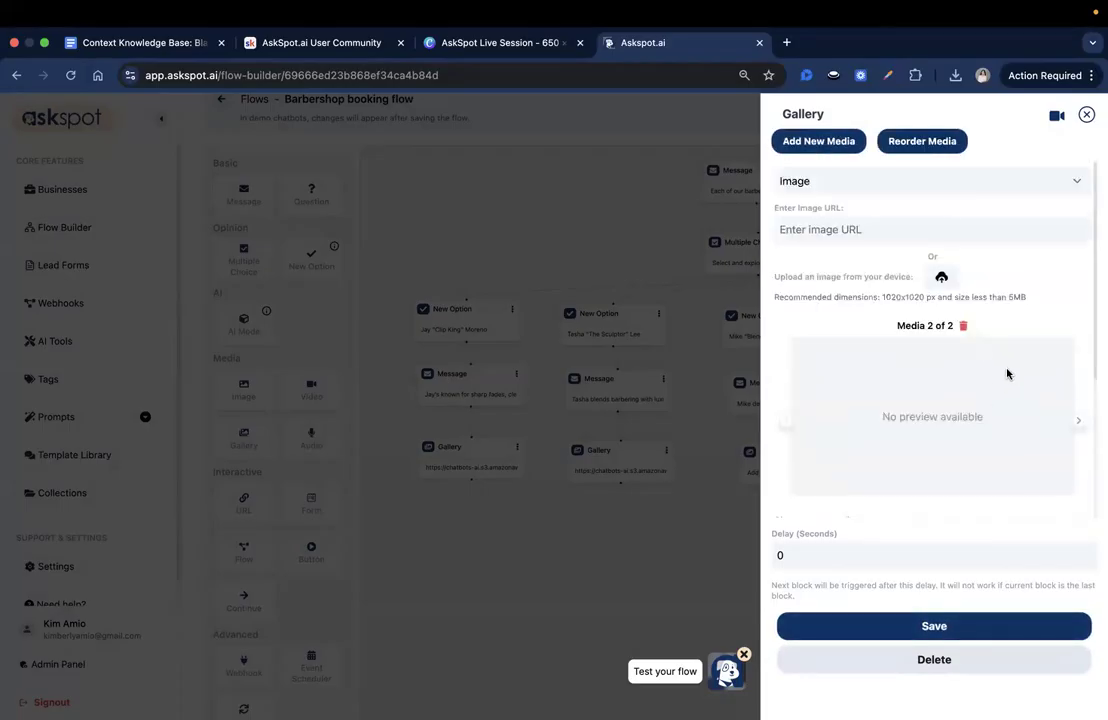
pyautogui.click(941, 277)
pyautogui.click(608, 336)
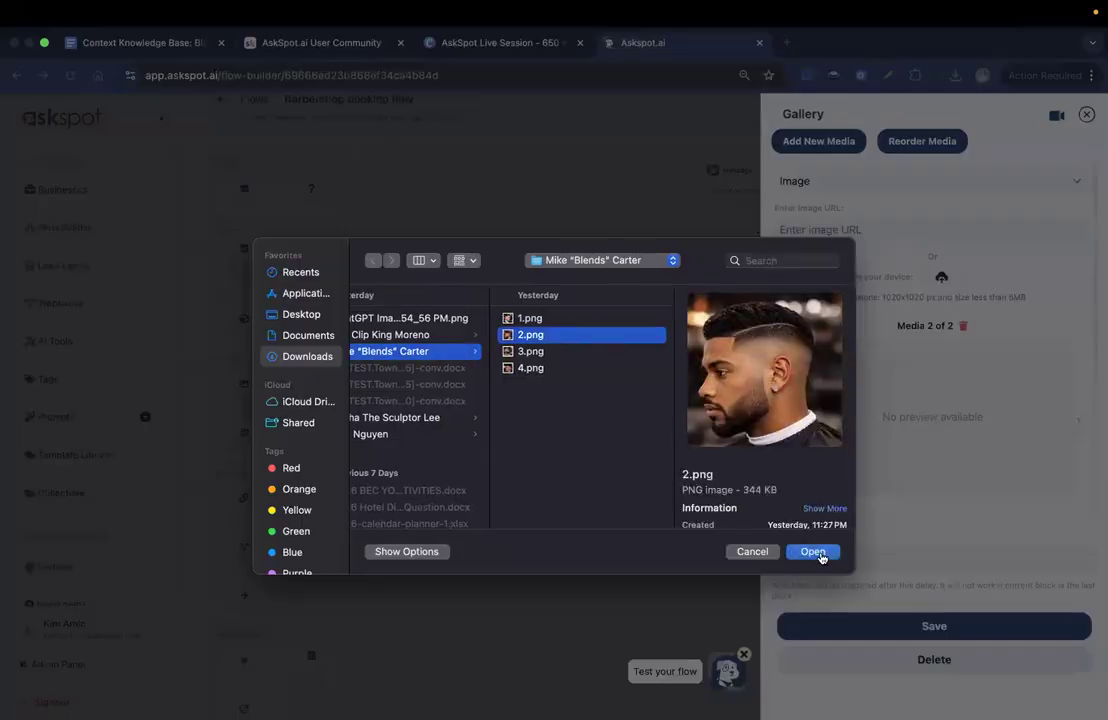
pyautogui.click(820, 556)
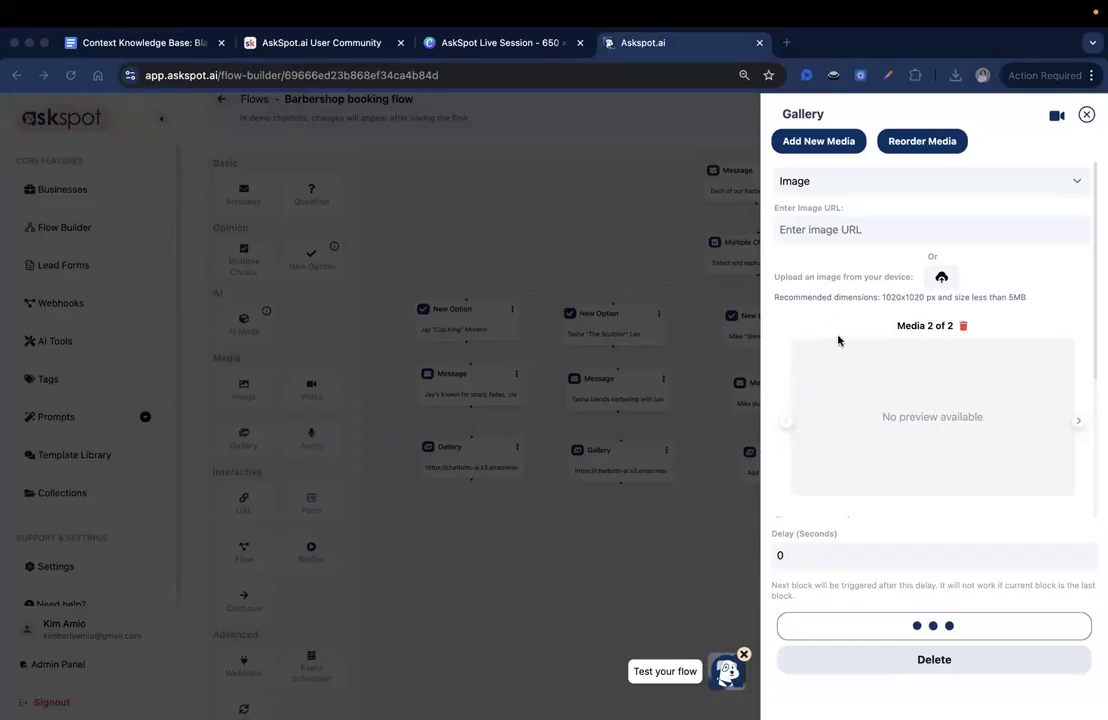
# - Set the third barber's second gallery image to button title "Taper Fade" and aspect ratio 1/1
pyautogui.scroll(-2, 838, 341)
pyautogui.click(848, 434)
pyautogui.write('Taper Fade')
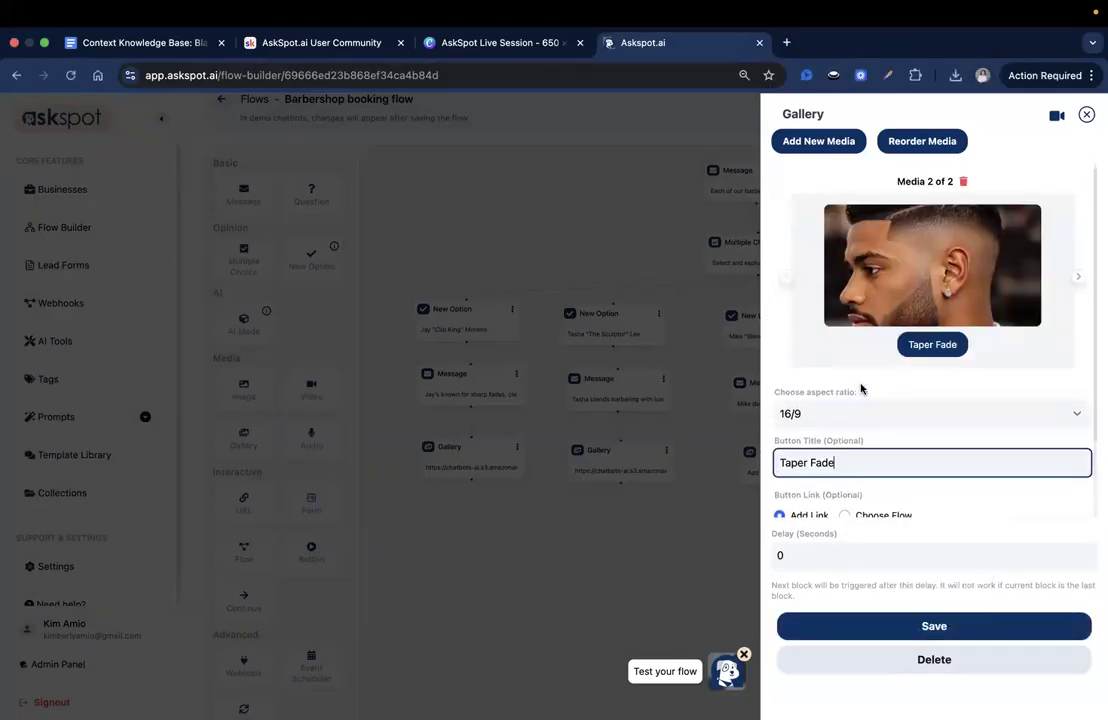
pyautogui.click(855, 416)
pyautogui.click(841, 396)
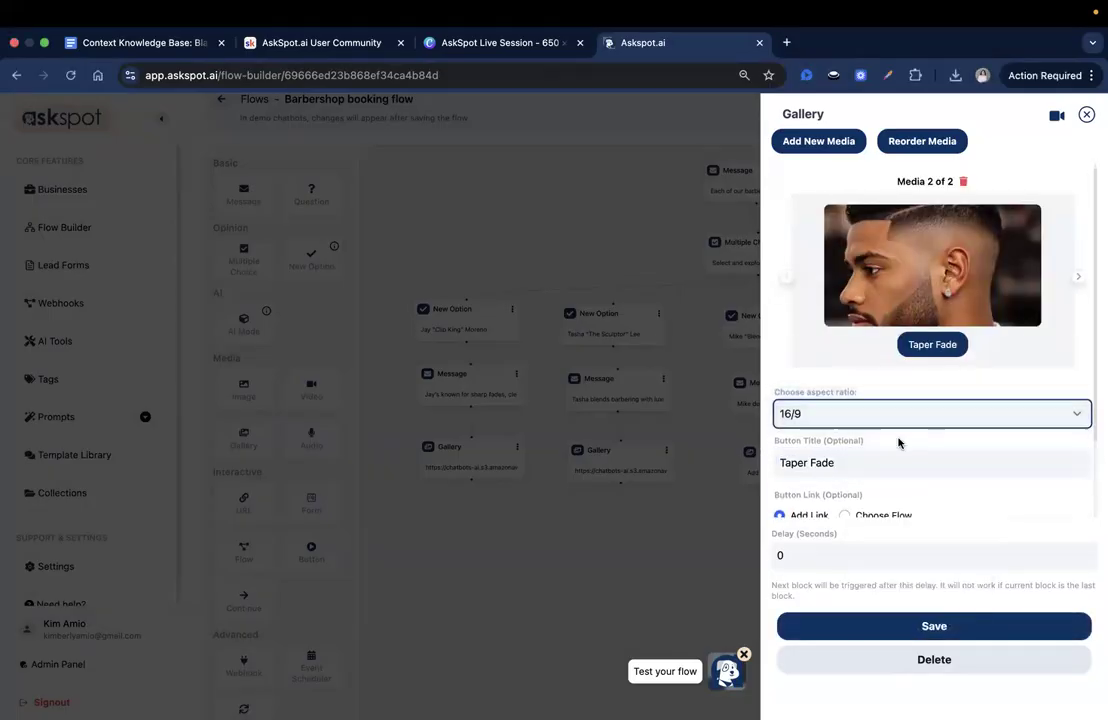
# - Add a third image entry to the third barber's gallery and upload 3.png from that barber's folder
pyautogui.click(826, 149)
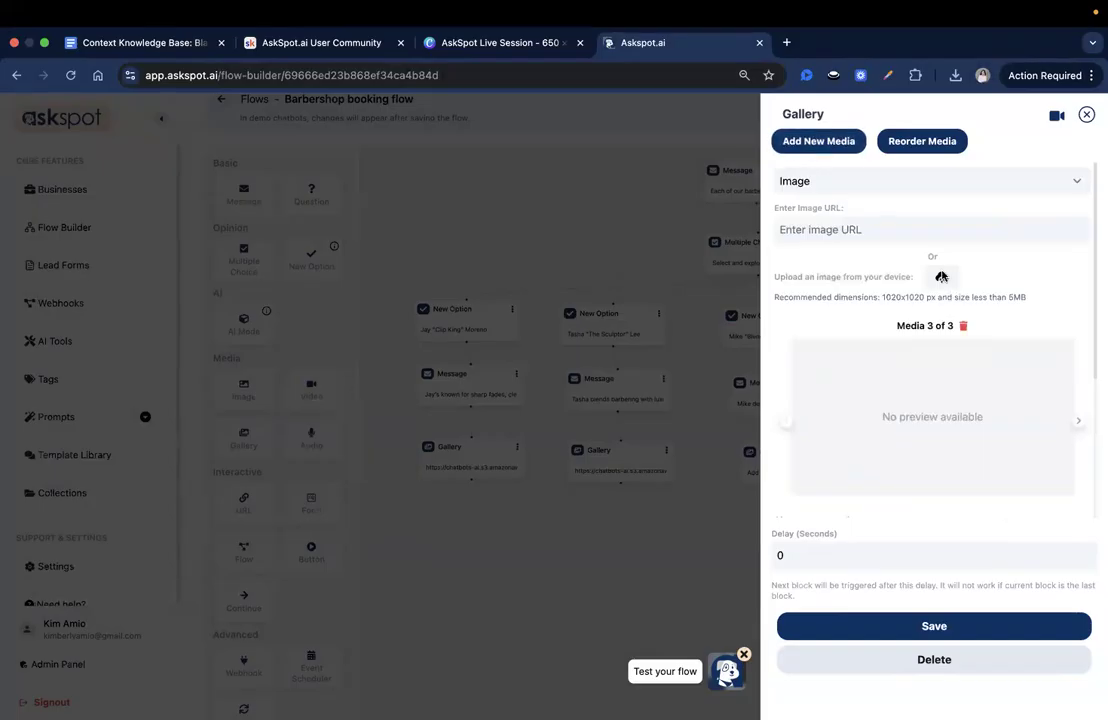
pyautogui.click(941, 277)
pyautogui.click(655, 347)
pyautogui.press('Return')
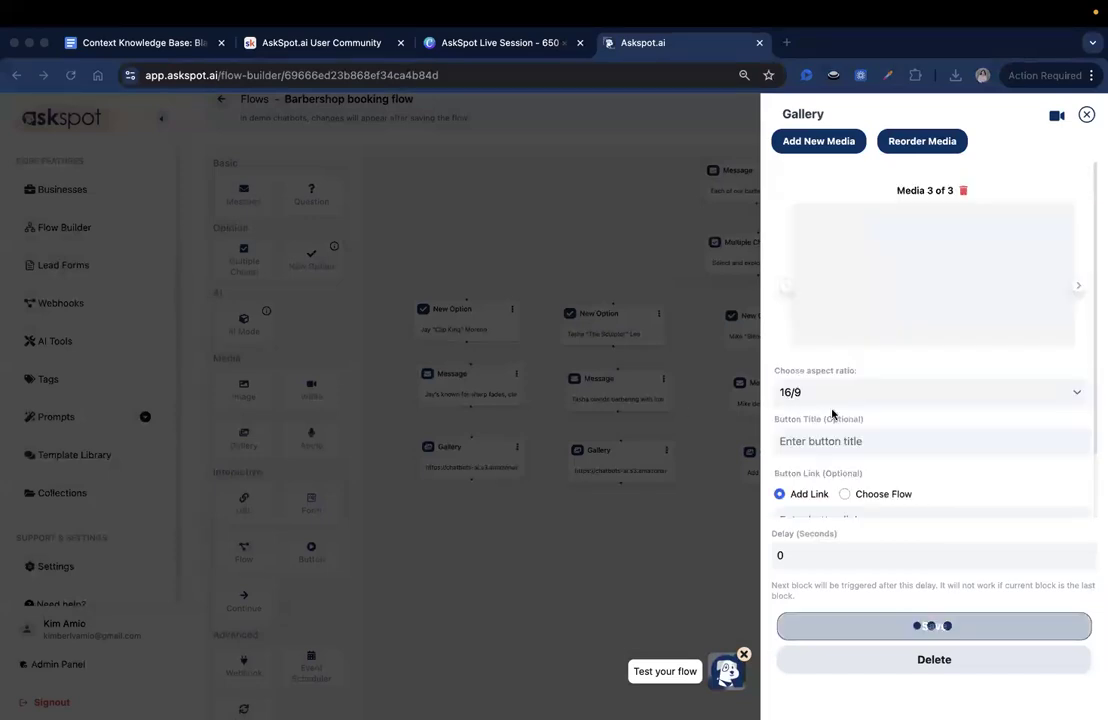
# - Set the third barber's third gallery image to aspect ratio 1/1 and button title "Haircut + Beard"
pyautogui.click(879, 397)
pyautogui.click(855, 378)
pyautogui.click(872, 440)
pyautogui.write('Haircut + Beard')
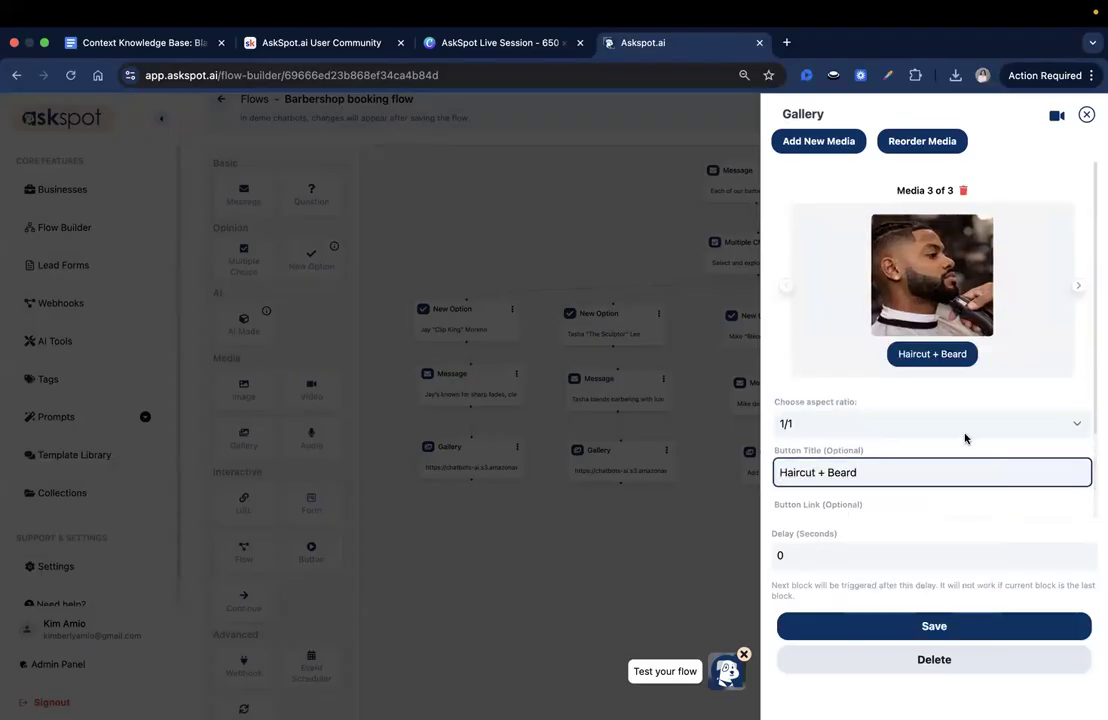
# - Add a fourth image entry to the third barber's gallery and upload 4.png from that barber's folder
pyautogui.click(841, 150)
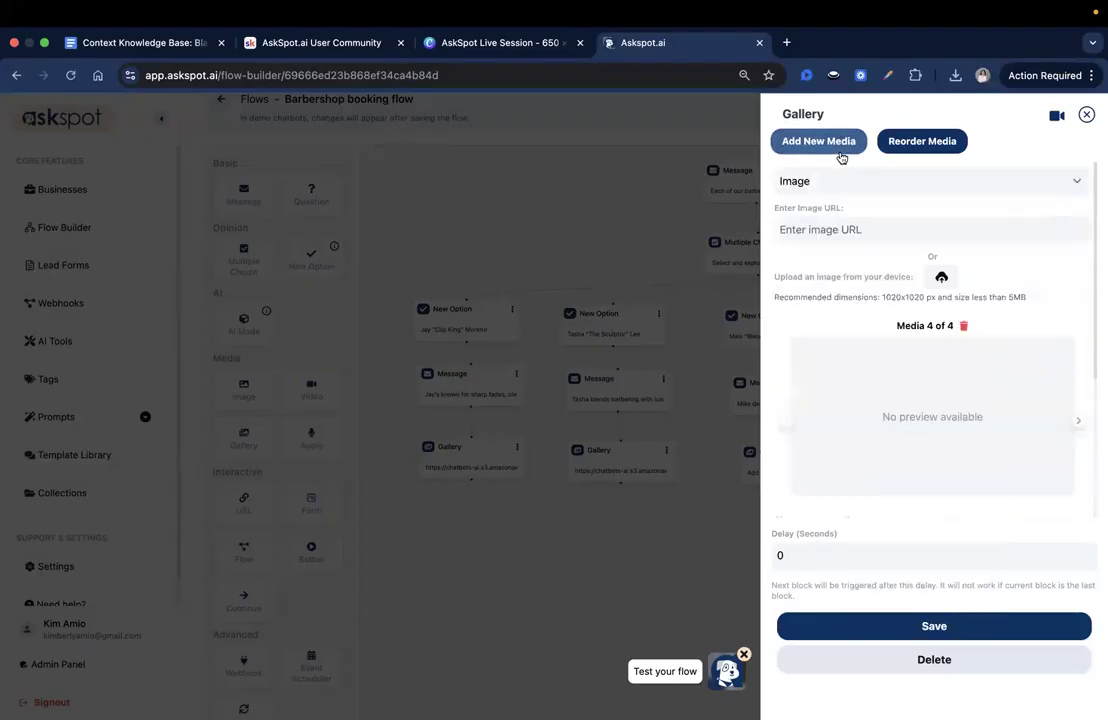
pyautogui.click(940, 240)
pyautogui.click(628, 364)
pyautogui.click(822, 555)
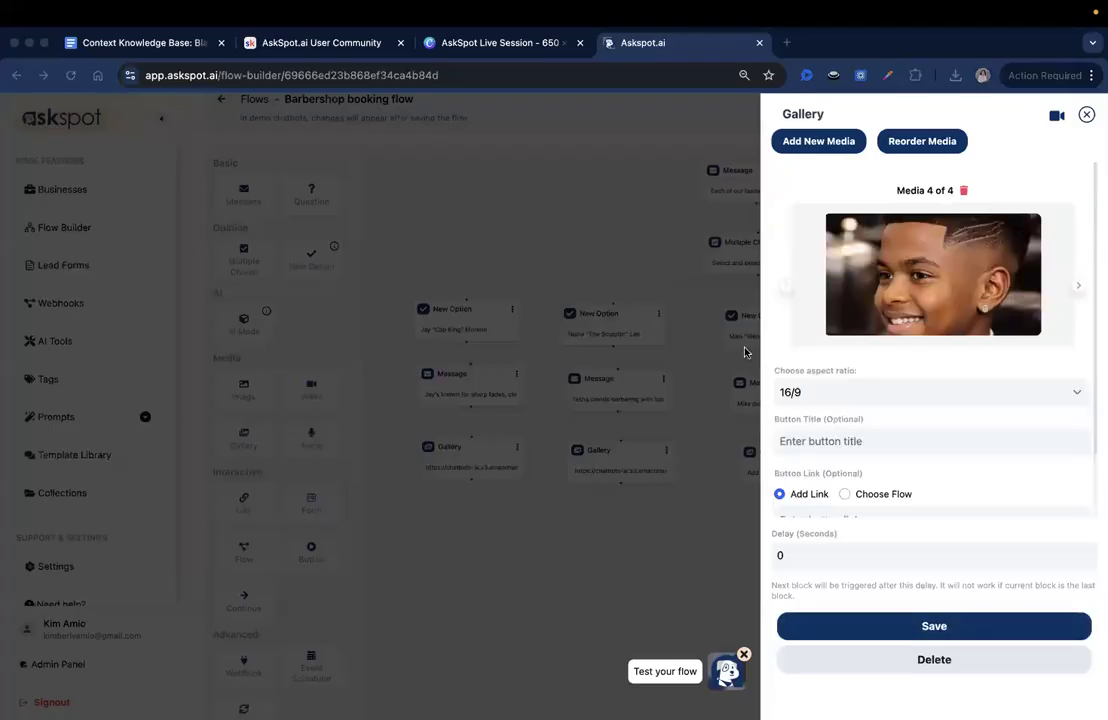
# - Set the third barber's fourth gallery image to aspect ratio 1/1 and button title "Kids' Cut", and save the Gallery block
pyautogui.click(862, 392)
pyautogui.click(848, 376)
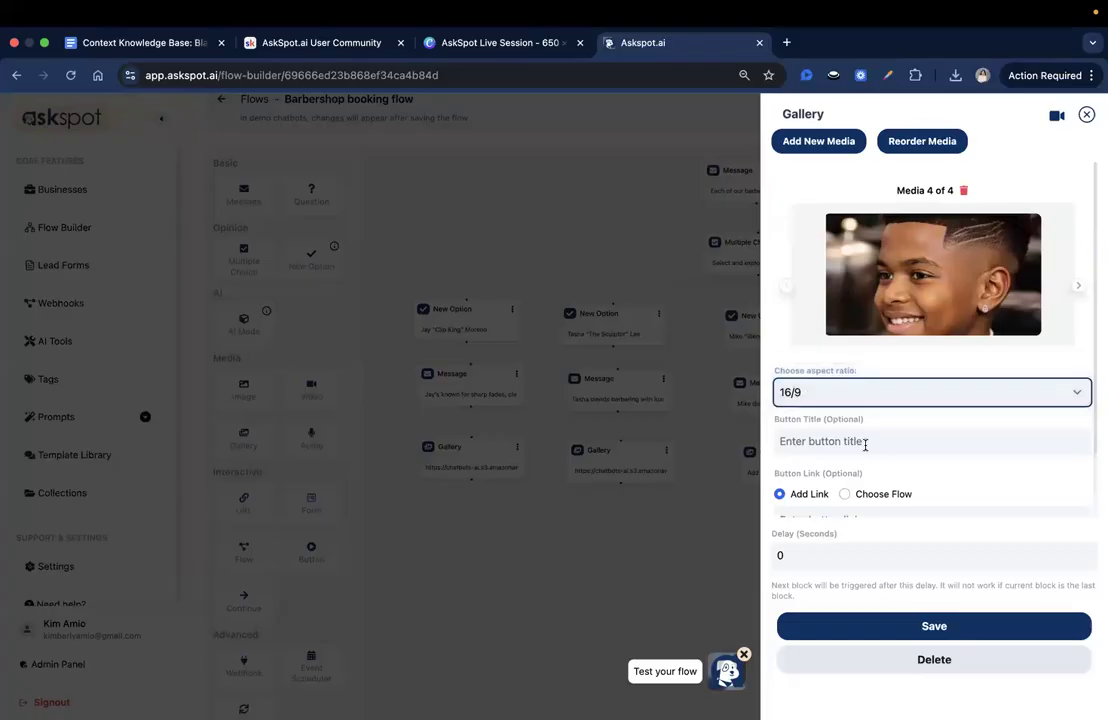
pyautogui.click(862, 443)
pyautogui.write('Kids’ Cut')
pyautogui.scroll(-2, 878, 470)
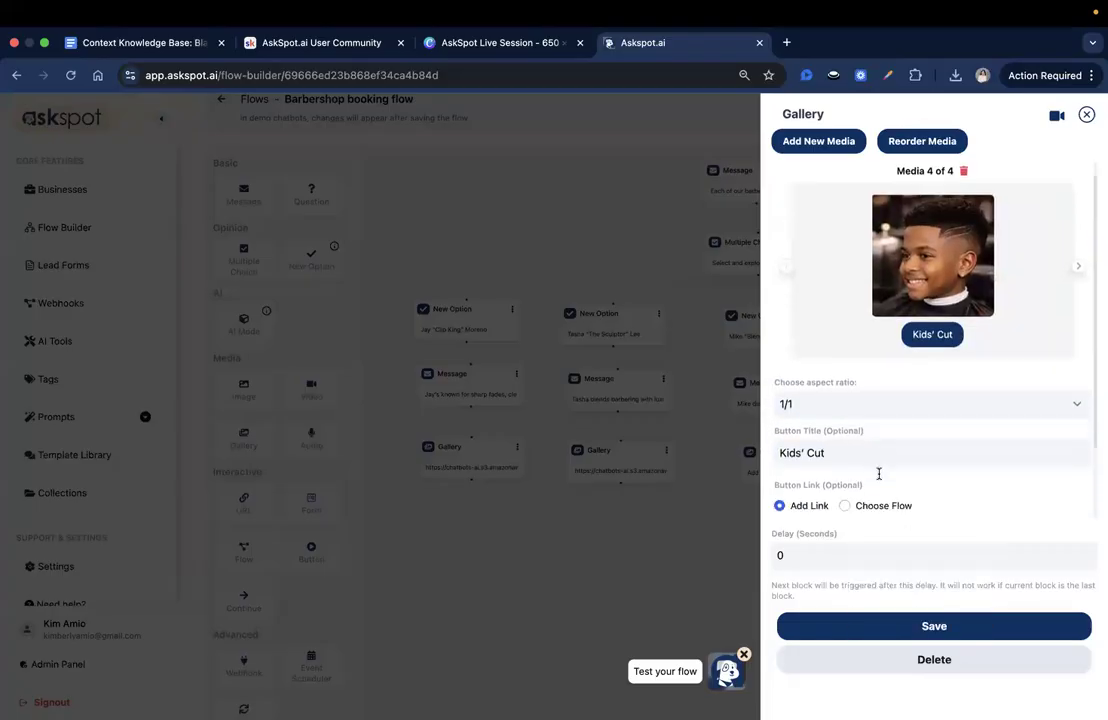
pyautogui.click(926, 620)
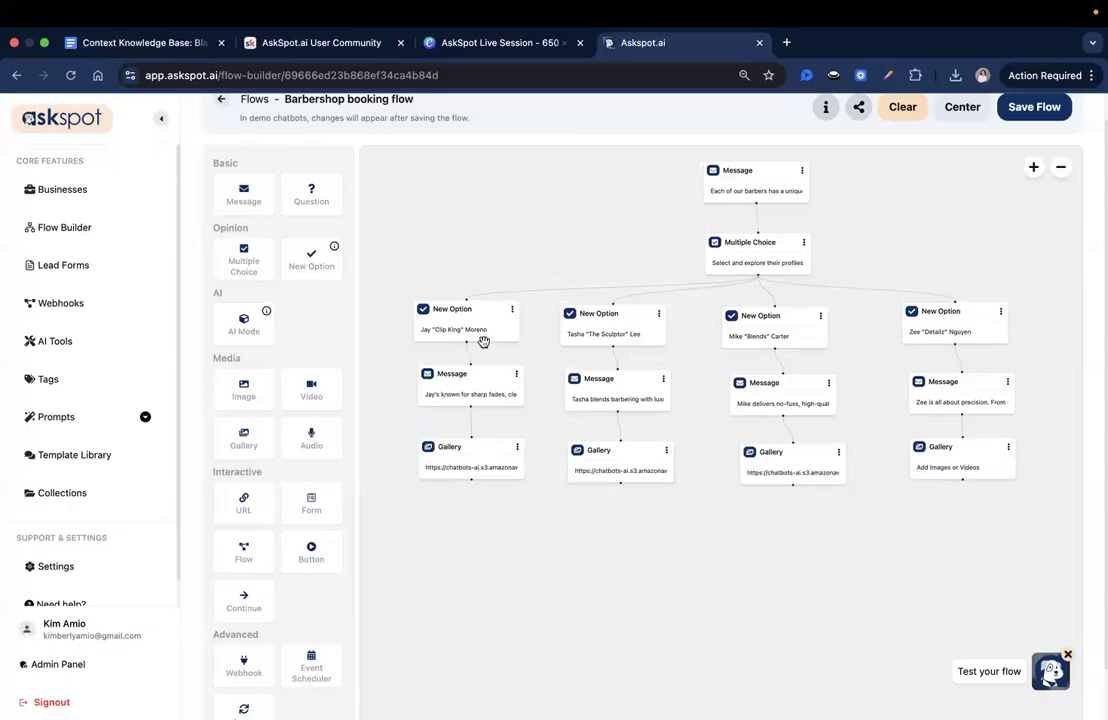
# - Add an image entry to the fourth barber's Gallery block and upload 1.png from the fourth barber's folder
pyautogui.click(958, 466)
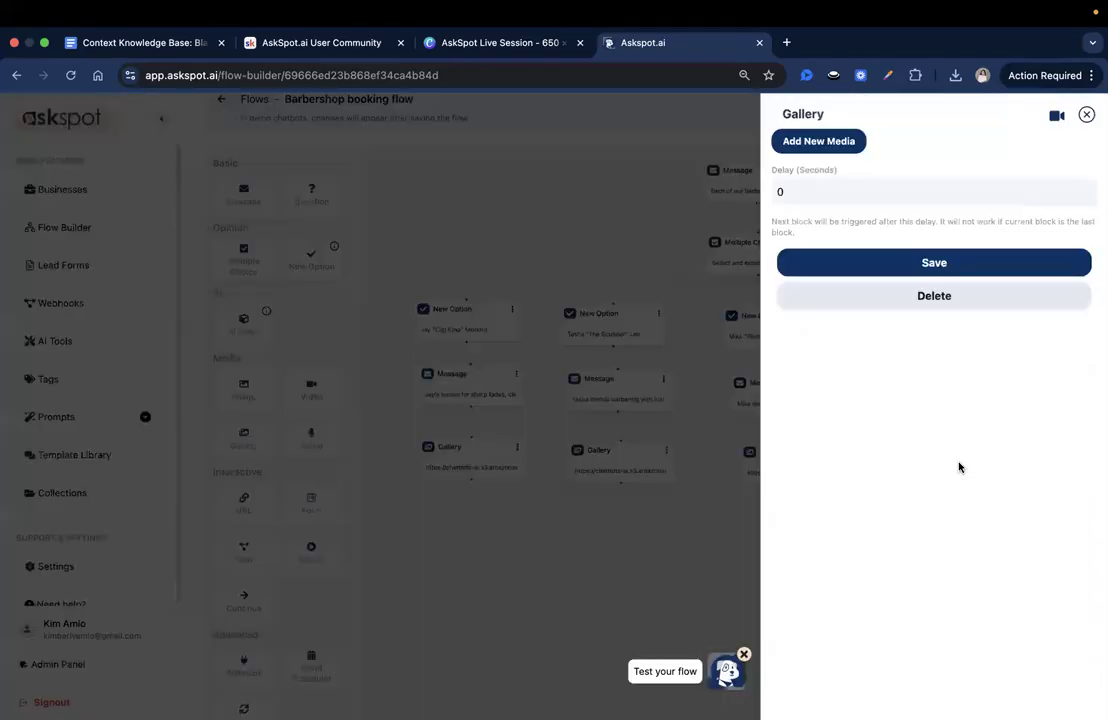
pyautogui.click(818, 143)
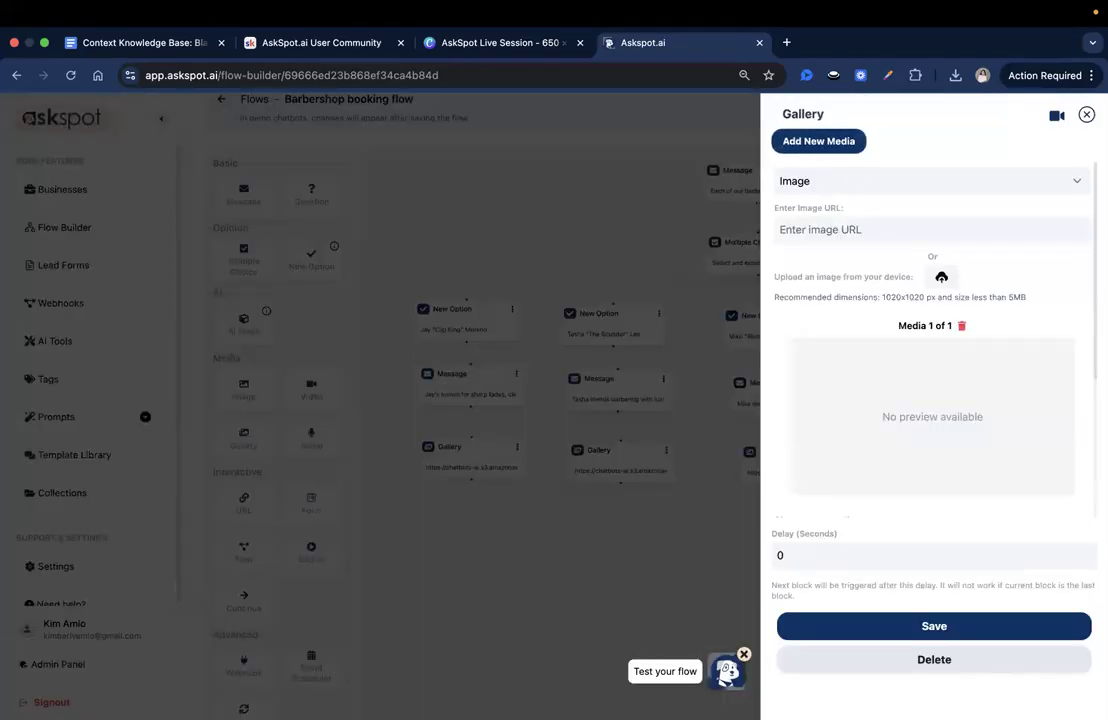
pyautogui.click(942, 278)
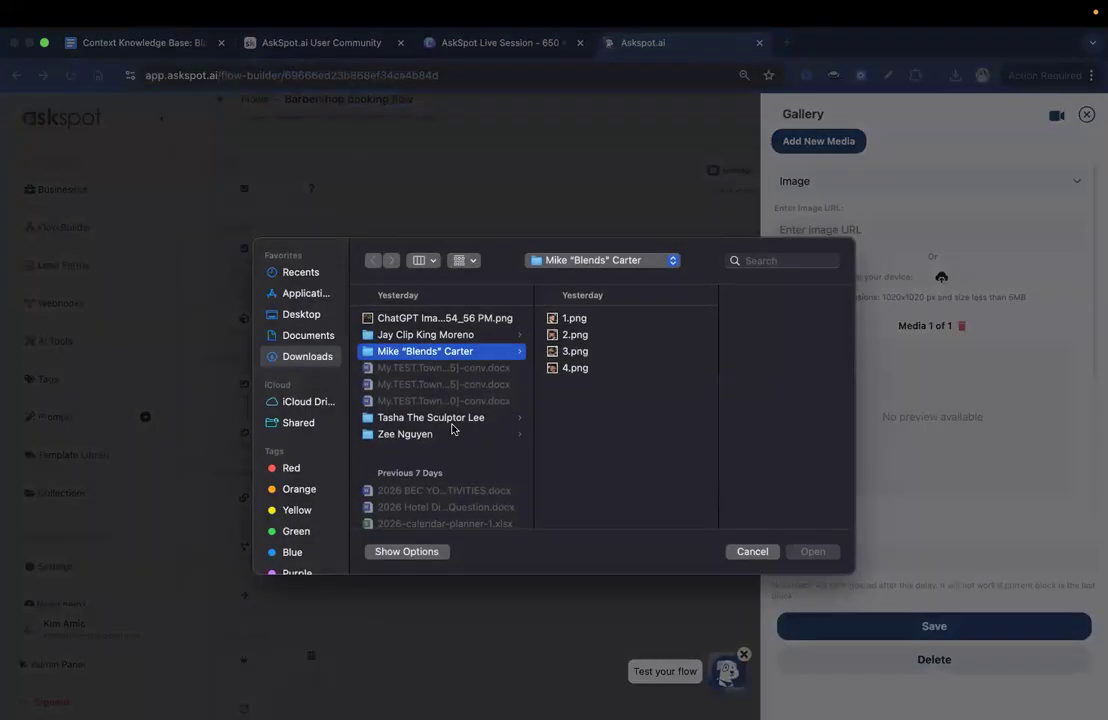
pyautogui.click(447, 434)
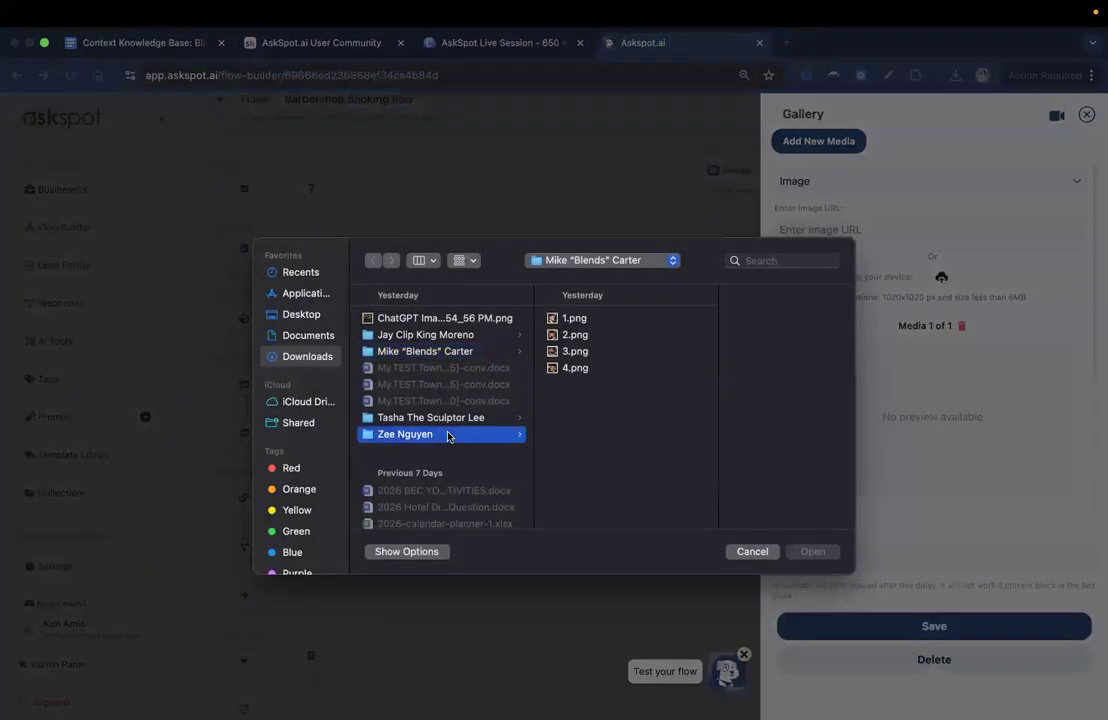
pyautogui.click(622, 318)
pyautogui.click(811, 552)
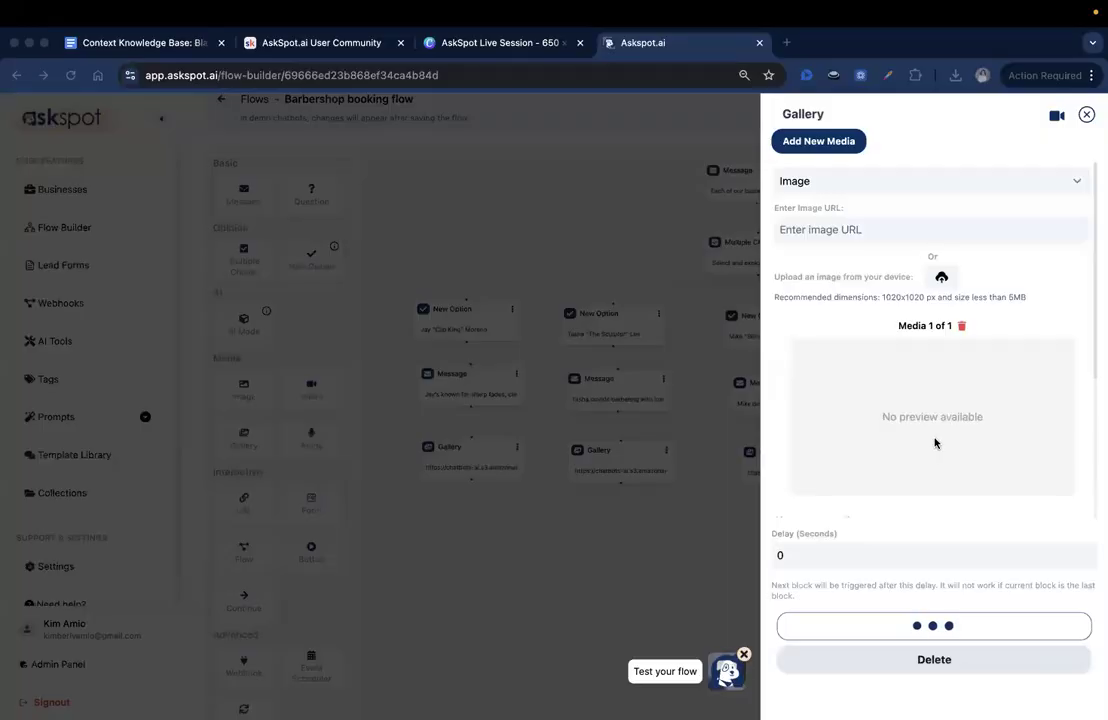
# - Set the fourth barber's first gallery image to aspect ratio 1/1 and button title "Kids' Cut"
pyautogui.scroll(-2, 935, 443)
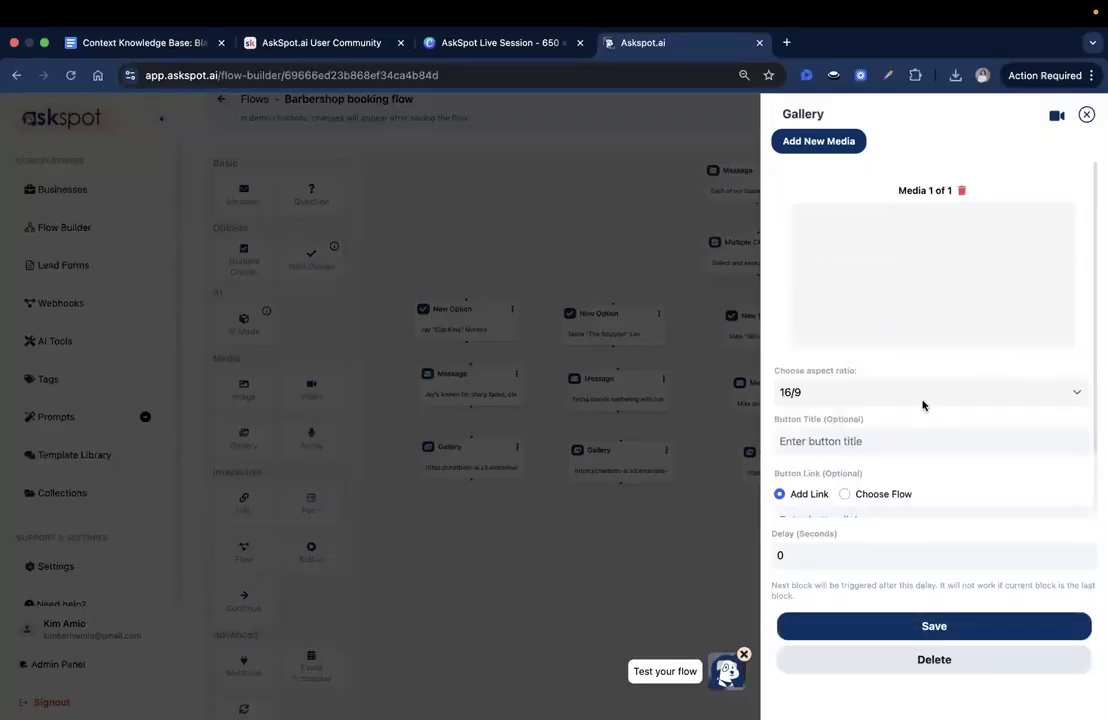
pyautogui.click(917, 396)
pyautogui.press('Return')
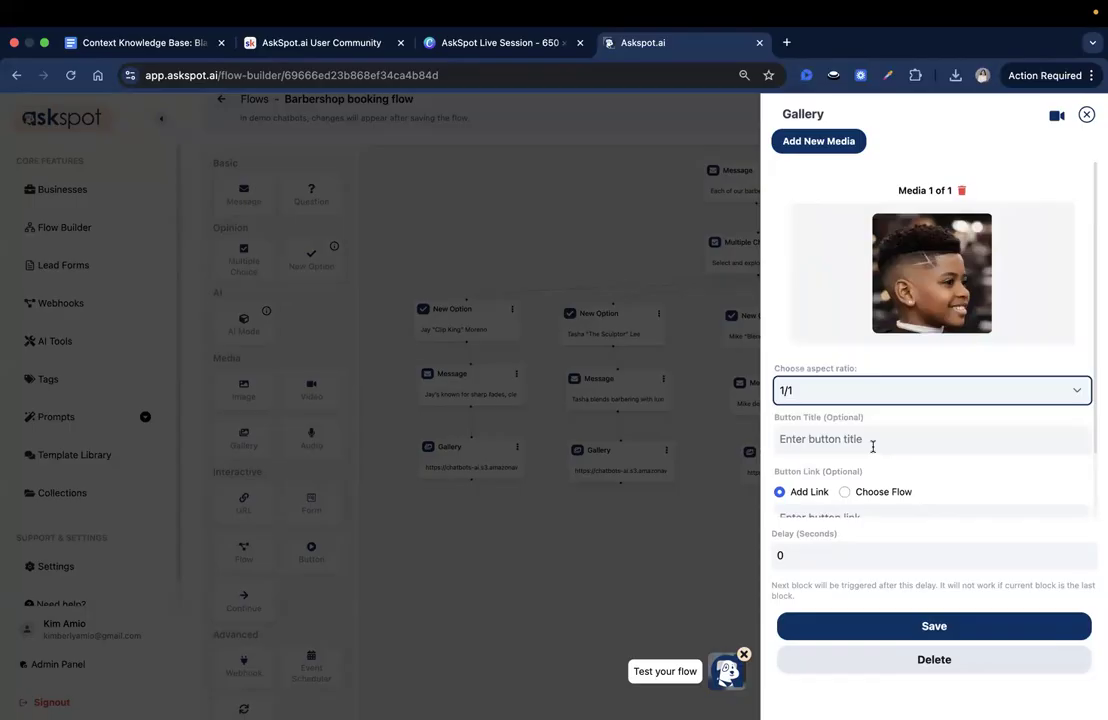
pyautogui.click(870, 445)
pyautogui.write("Kids' Cut")
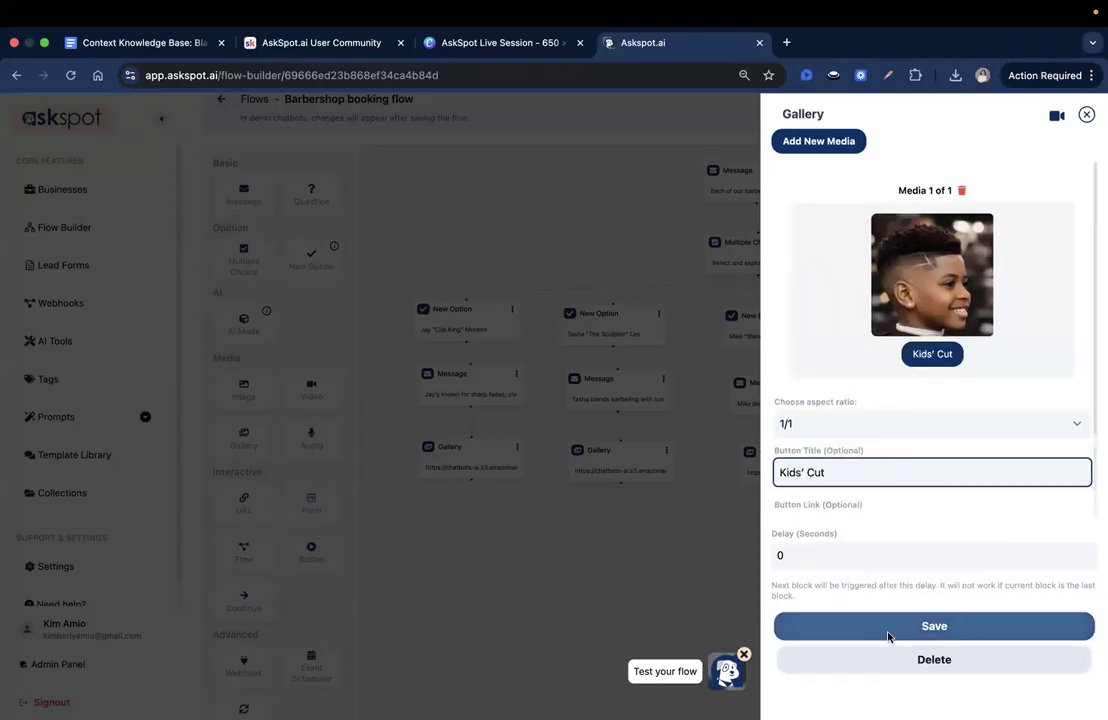
# - Add a second image entry to the fourth barber's gallery and upload 2.png from that barber's folder
pyautogui.click(817, 143)
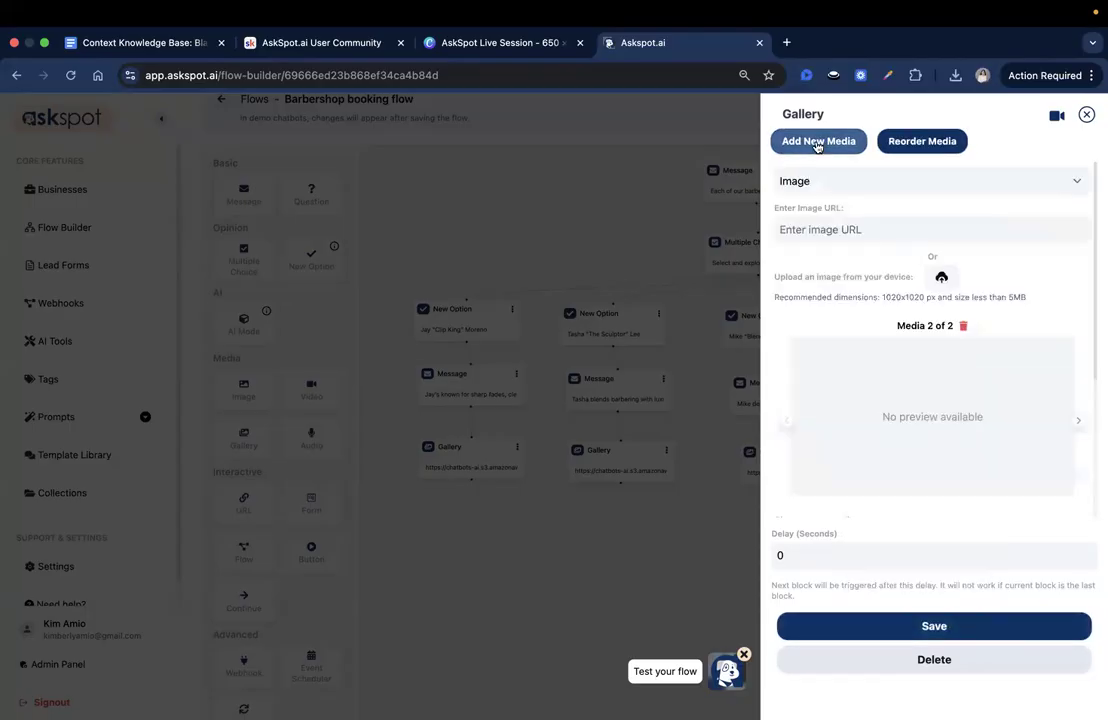
pyautogui.scroll(-4, 932, 288)
pyautogui.scroll(2, 933, 293)
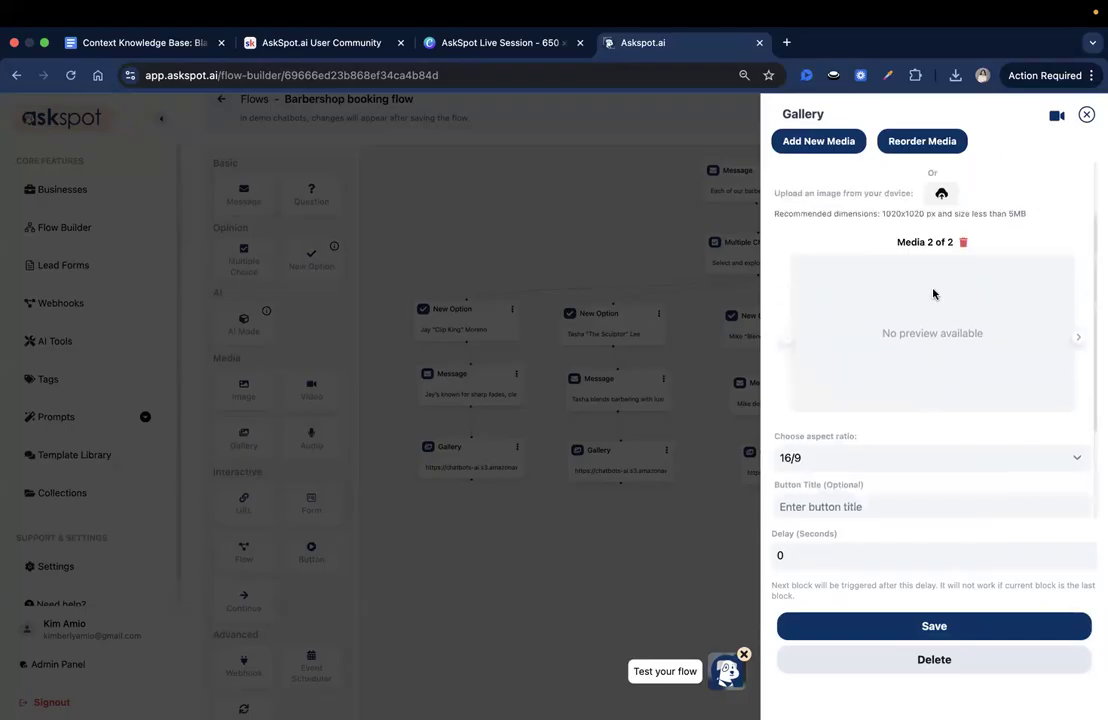
pyautogui.click(940, 196)
pyautogui.click(600, 335)
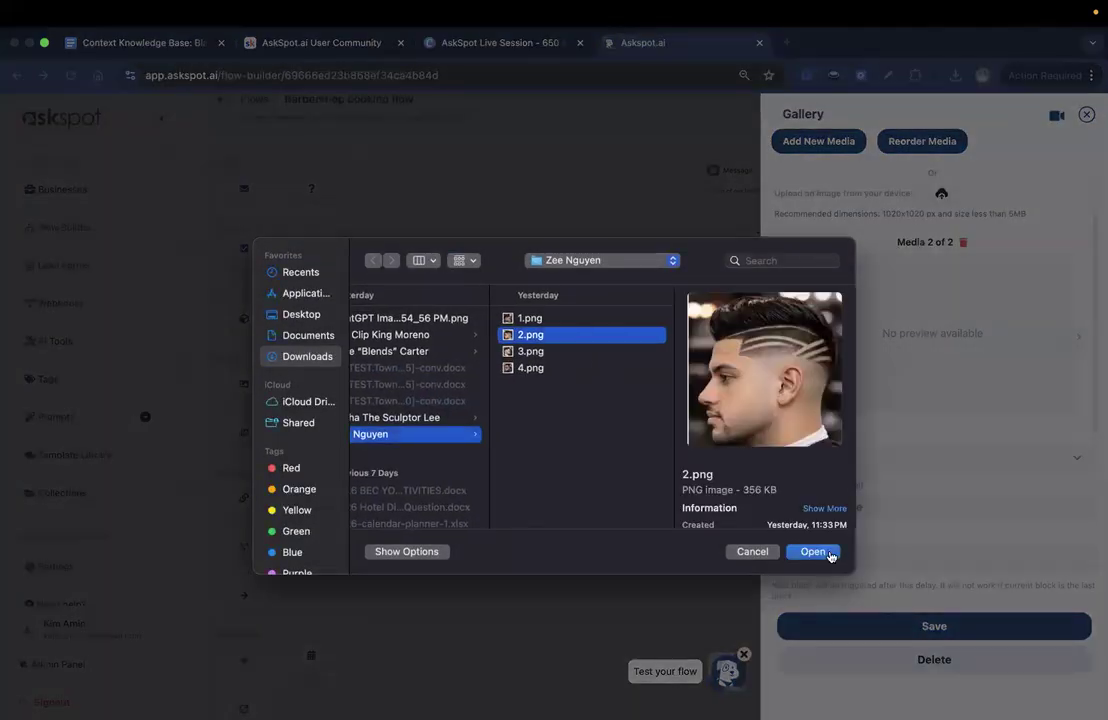
pyautogui.click(827, 553)
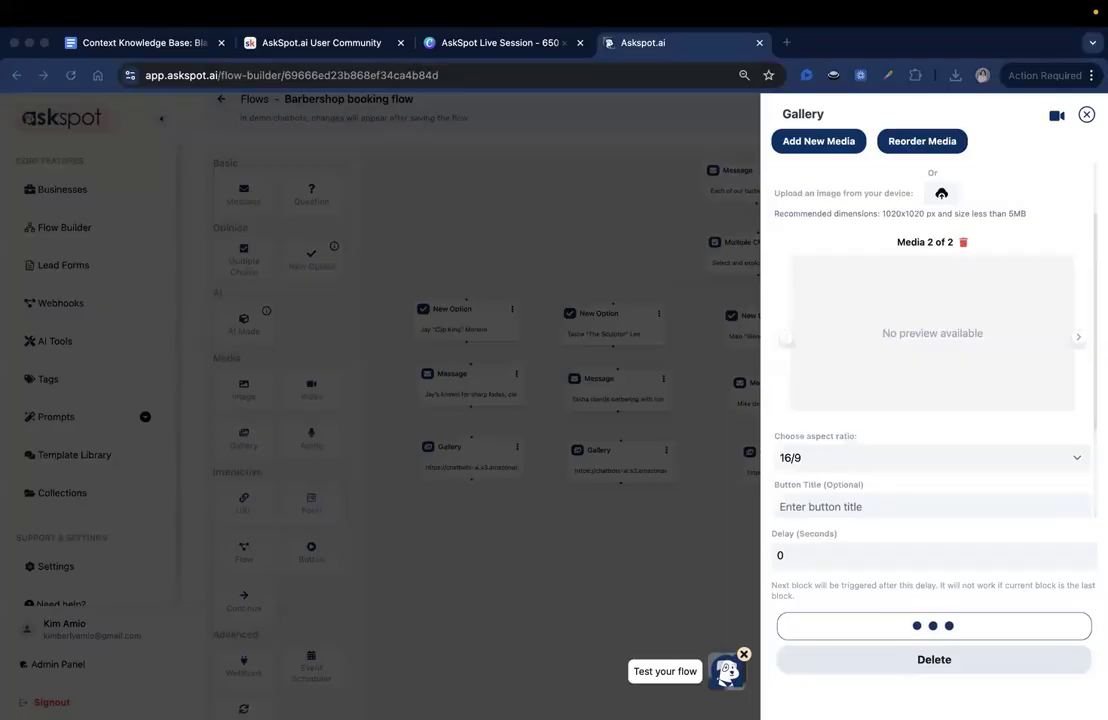
# - Set the fourth barber's second gallery image to aspect ratio 1/1 and button title "Hard Part Design"
pyautogui.click(830, 385)
pyautogui.click(830, 378)
pyautogui.click(853, 441)
pyautogui.write('Hard Part Design')
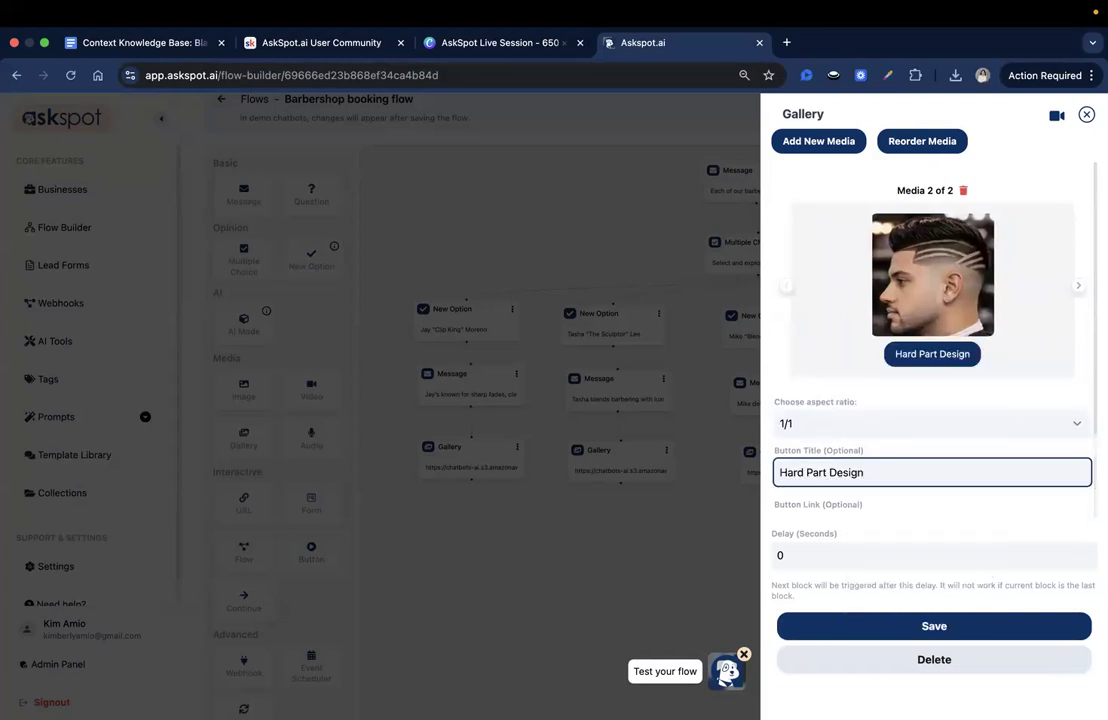
# - Add a third image entry to the fourth barber's gallery and upload 3.png from that barber's folder
pyautogui.click(816, 148)
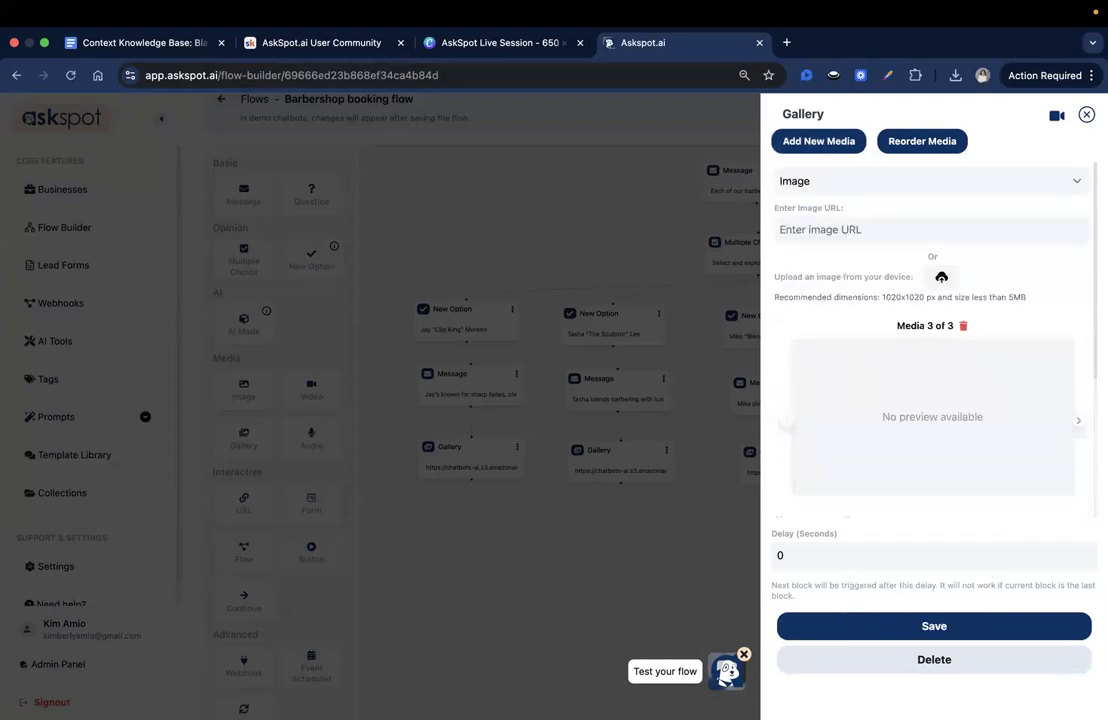
pyautogui.click(941, 277)
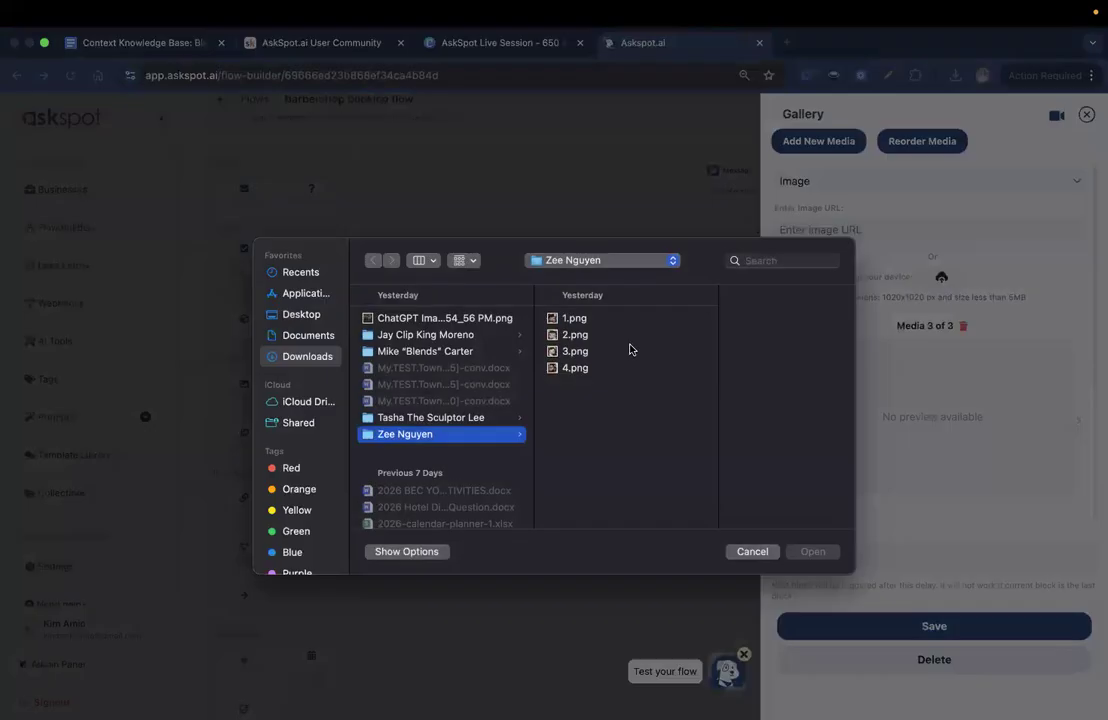
pyautogui.click(628, 350)
pyautogui.click(813, 551)
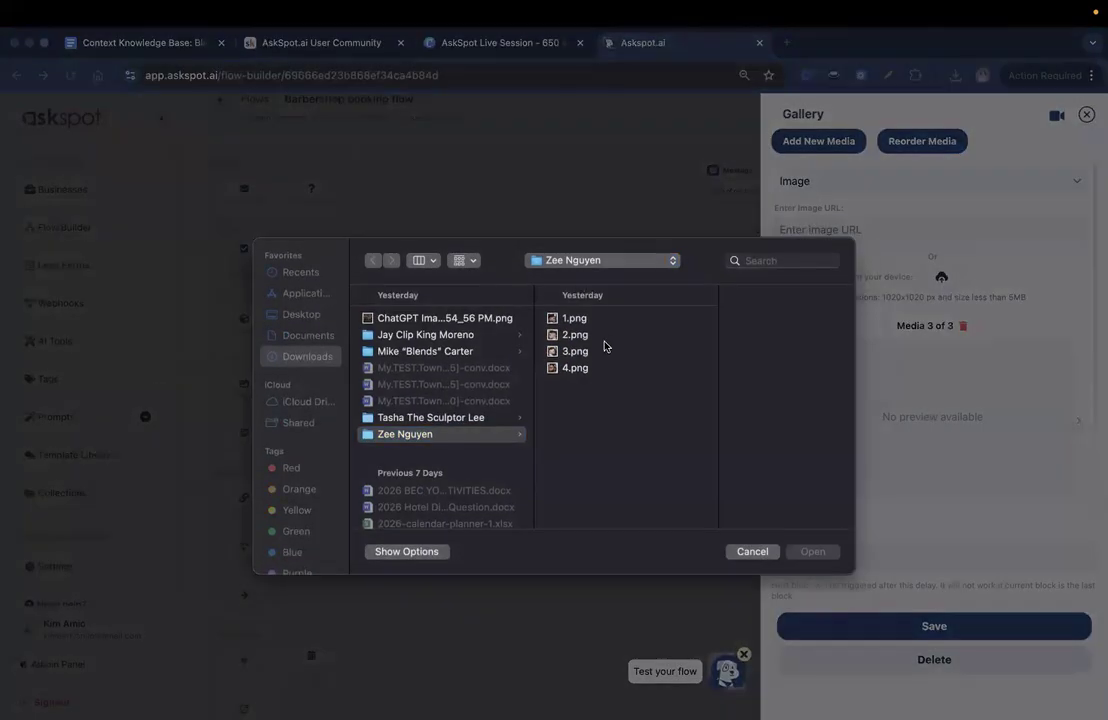
pyautogui.click(604, 350)
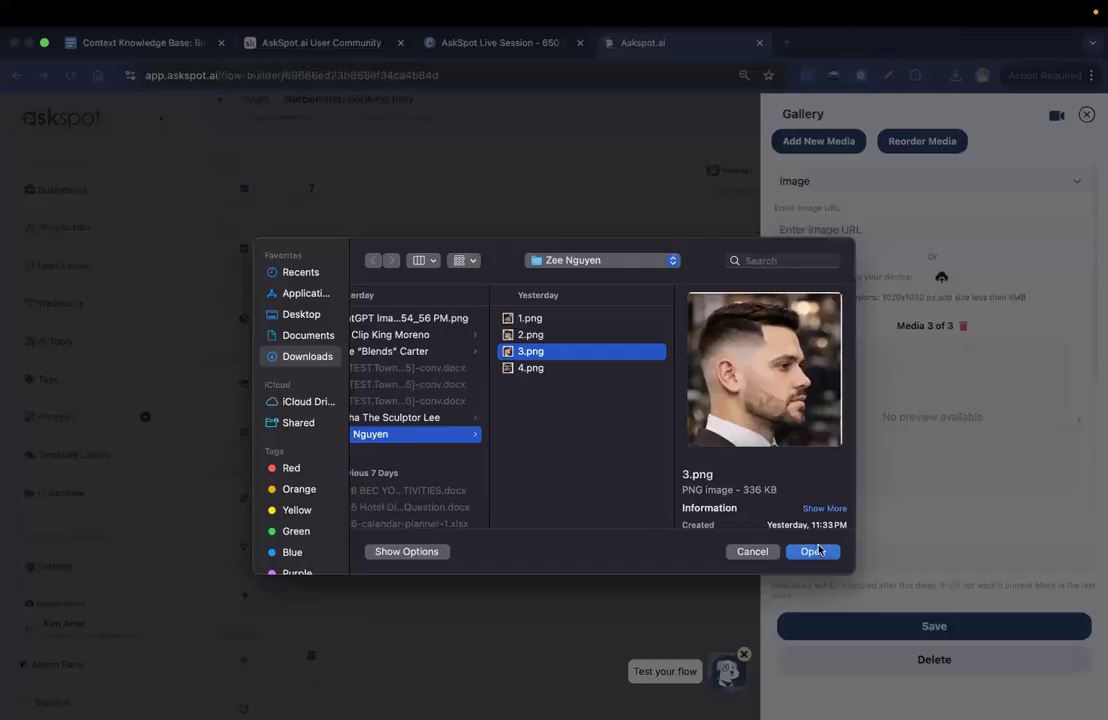
pyautogui.click(813, 551)
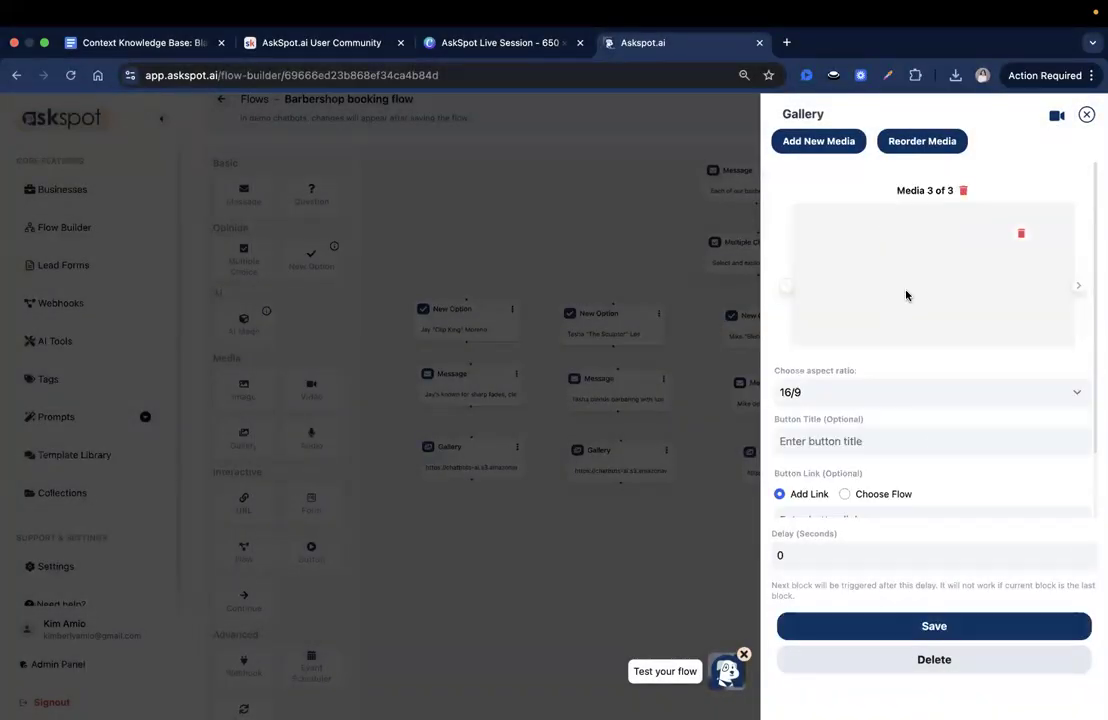
# - Set the fourth barber's third gallery image to aspect ratio 1/1 and button title "Skin Fade"
pyautogui.click(848, 388)
pyautogui.click(850, 391)
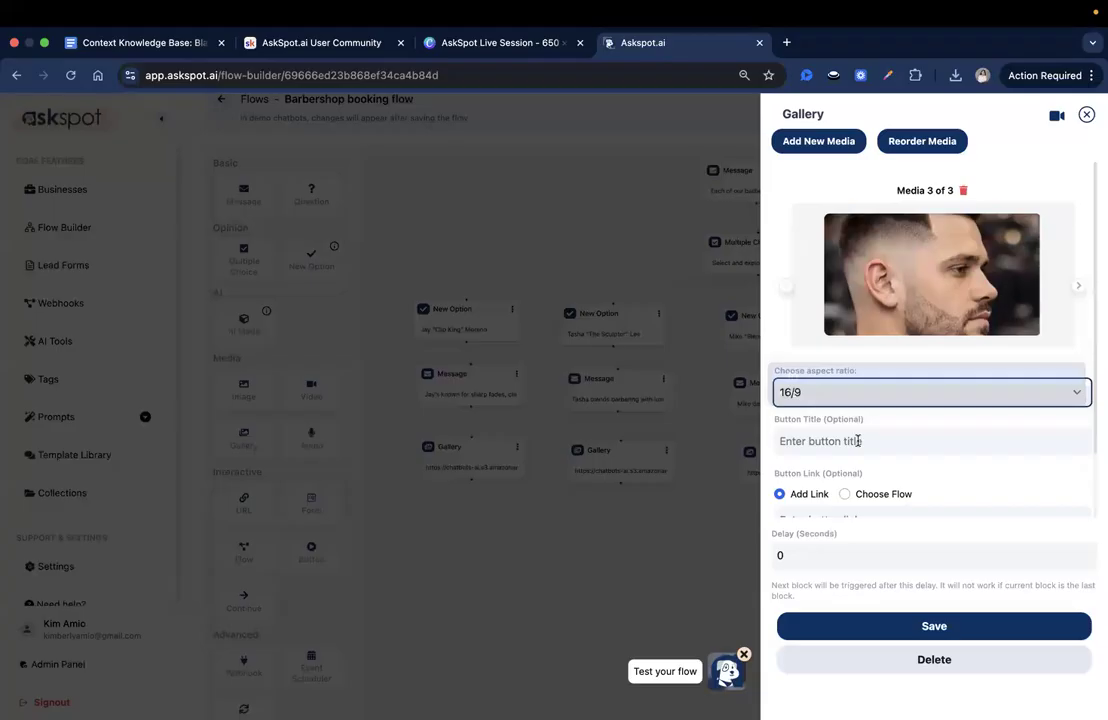
pyautogui.click(857, 441)
pyautogui.write('Skin Fade')
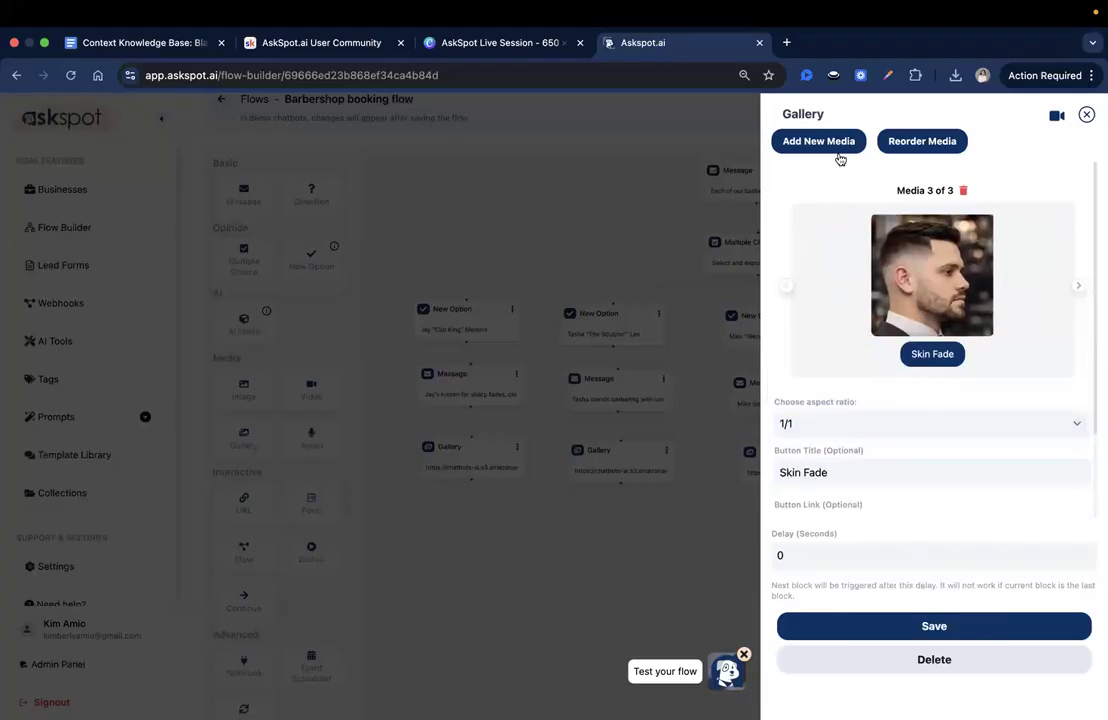
# - Add a fourth image entry to the fourth barber's gallery and upload 4.png from that barber's folder
pyautogui.click(838, 153)
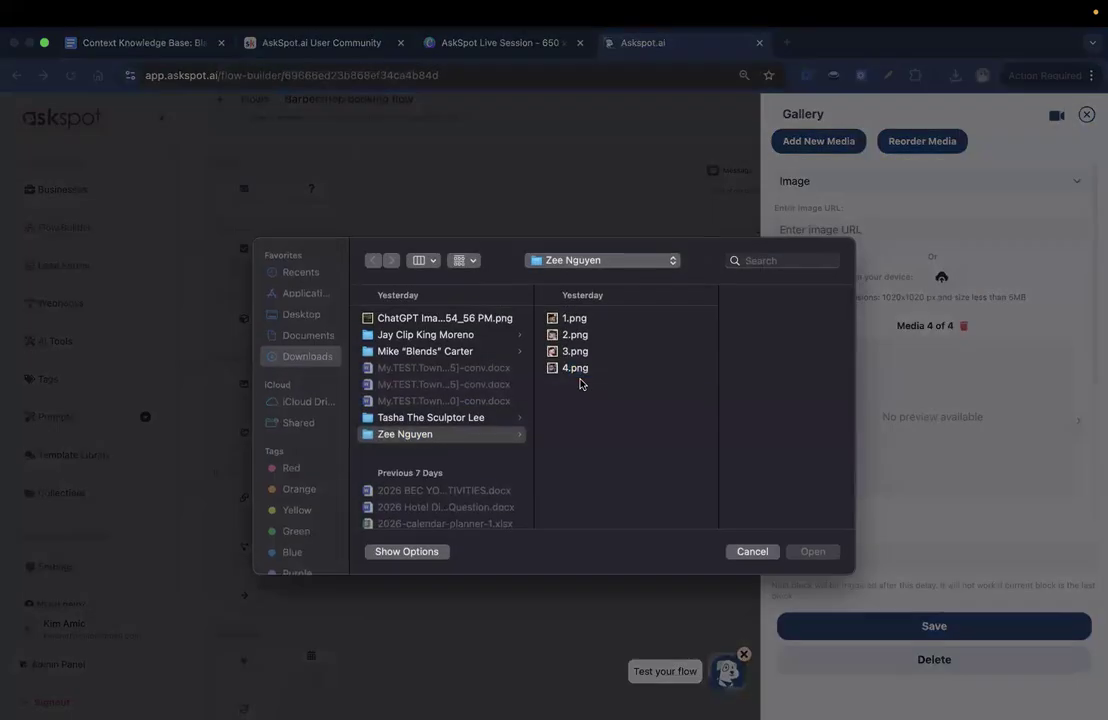
pyautogui.click(581, 366)
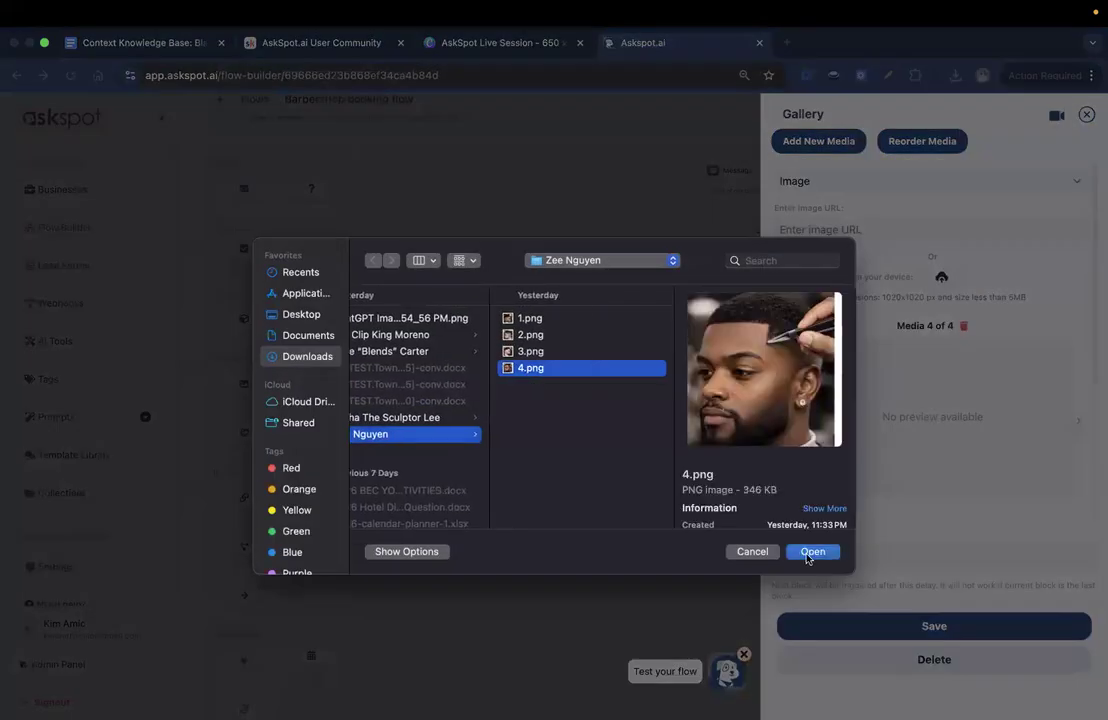
pyautogui.click(814, 551)
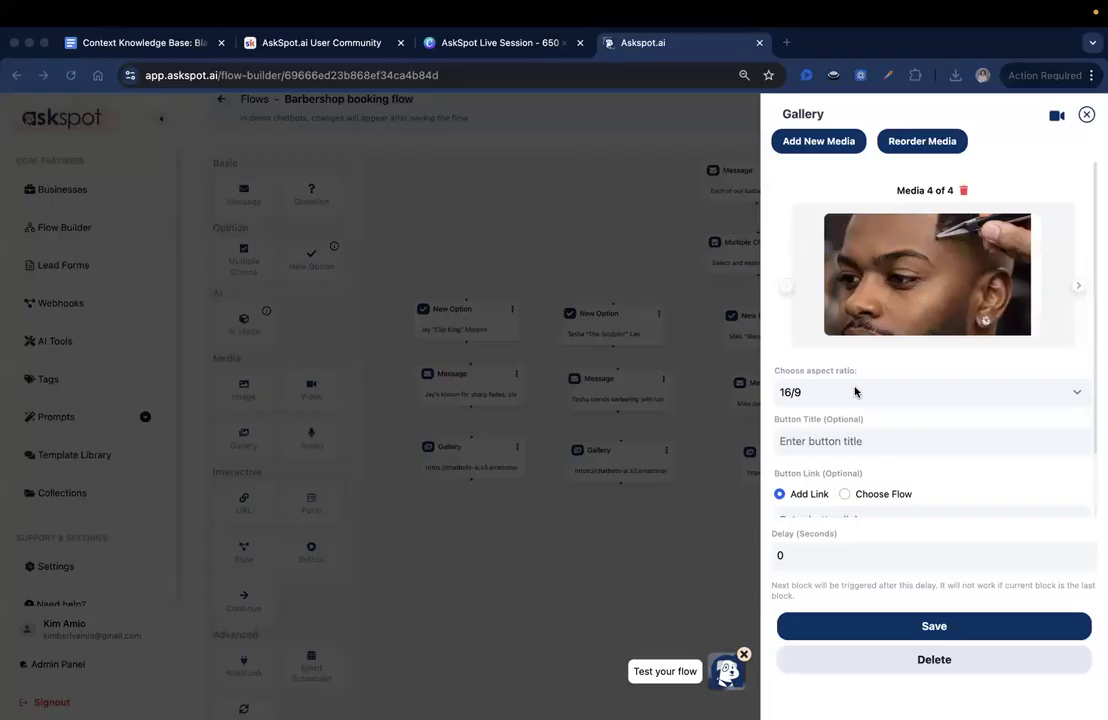
# - Set the fourth barber's fourth gallery image to aspect ratio 1/1 and button title "Eyebrow Cleanup", and save the Gallery block
pyautogui.click(822, 391)
pyautogui.click(810, 379)
pyautogui.click(853, 440)
pyautogui.write('Eyebrow Cleanup')
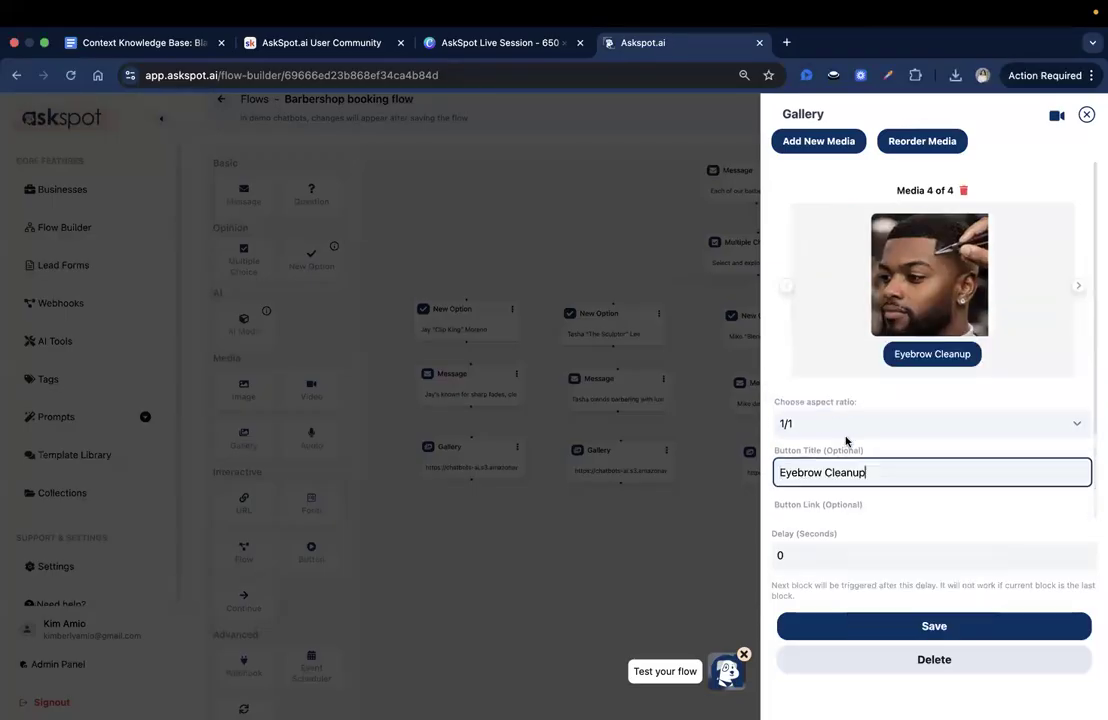
pyautogui.click(936, 627)
# - Save the Barbershop booking flow and open its test chatbot
pyautogui.moveTo(938, 354); pyautogui.dragTo(945, 391)
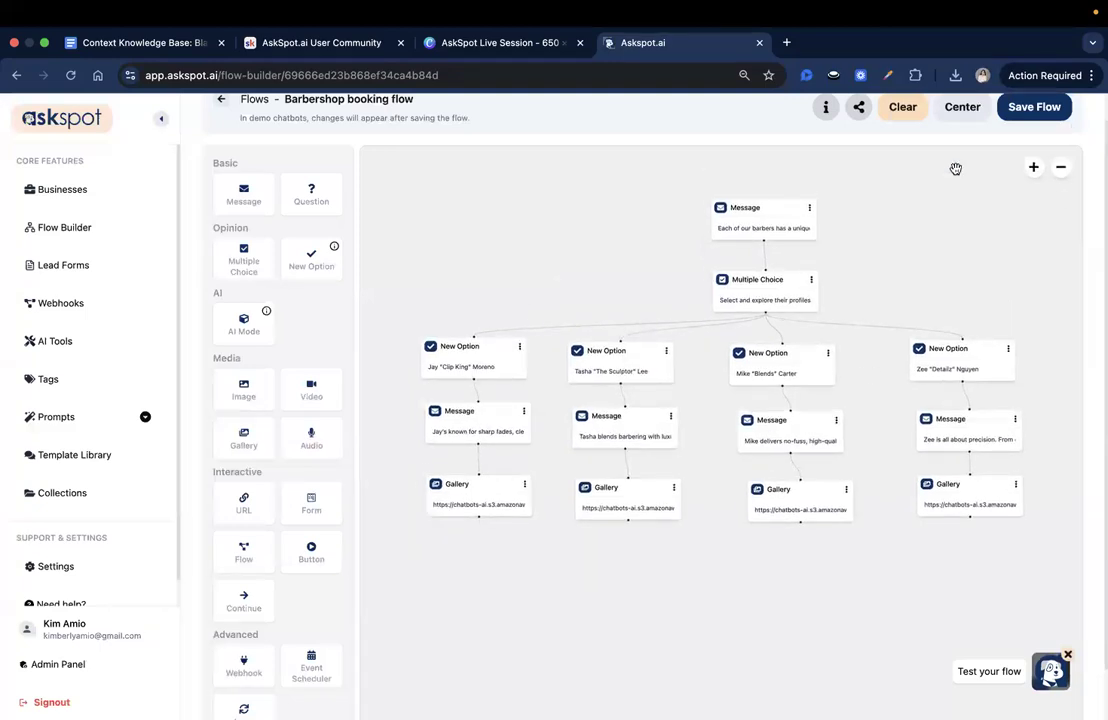
pyautogui.click(1036, 107)
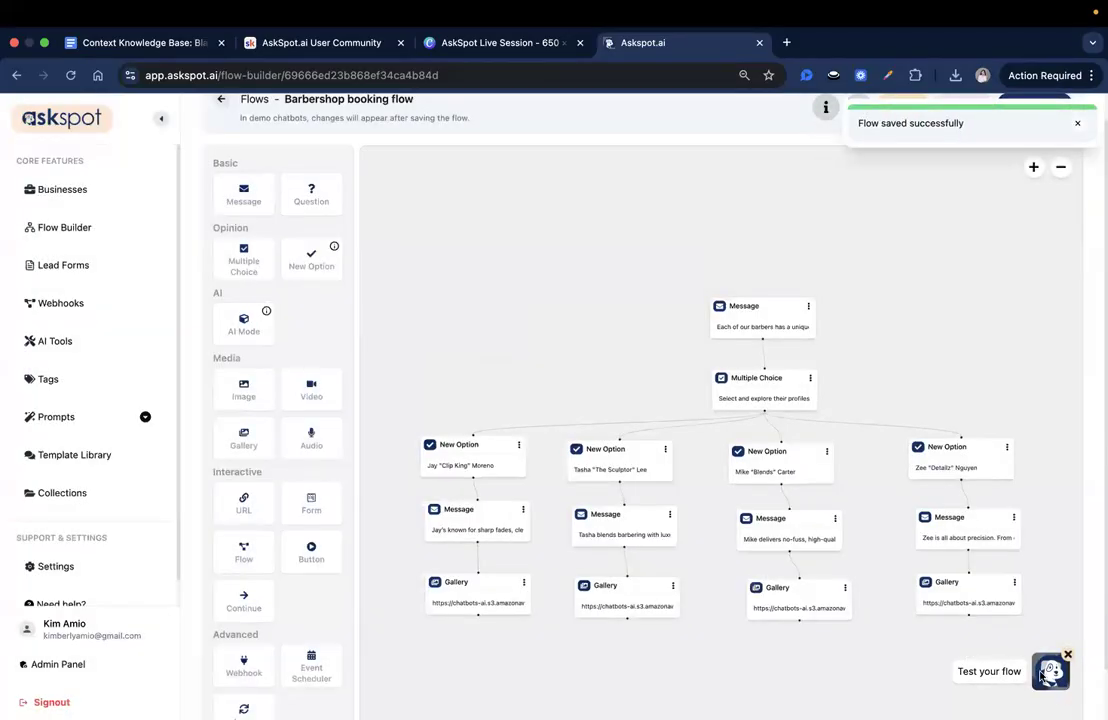
pyautogui.click(1048, 673)
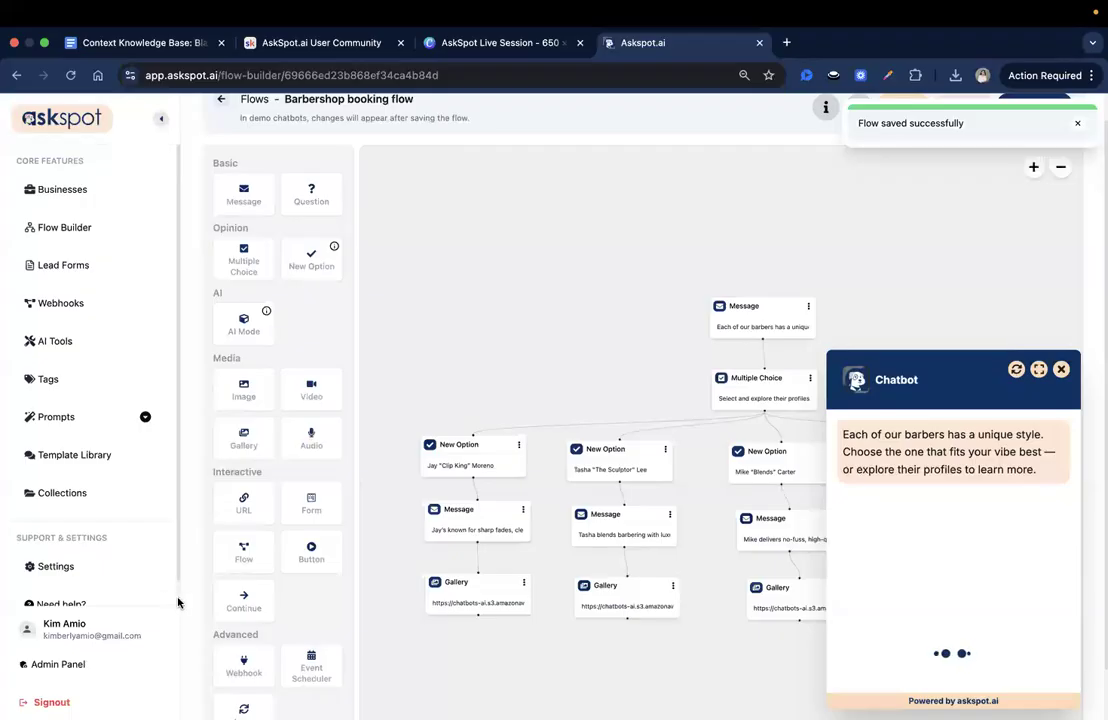
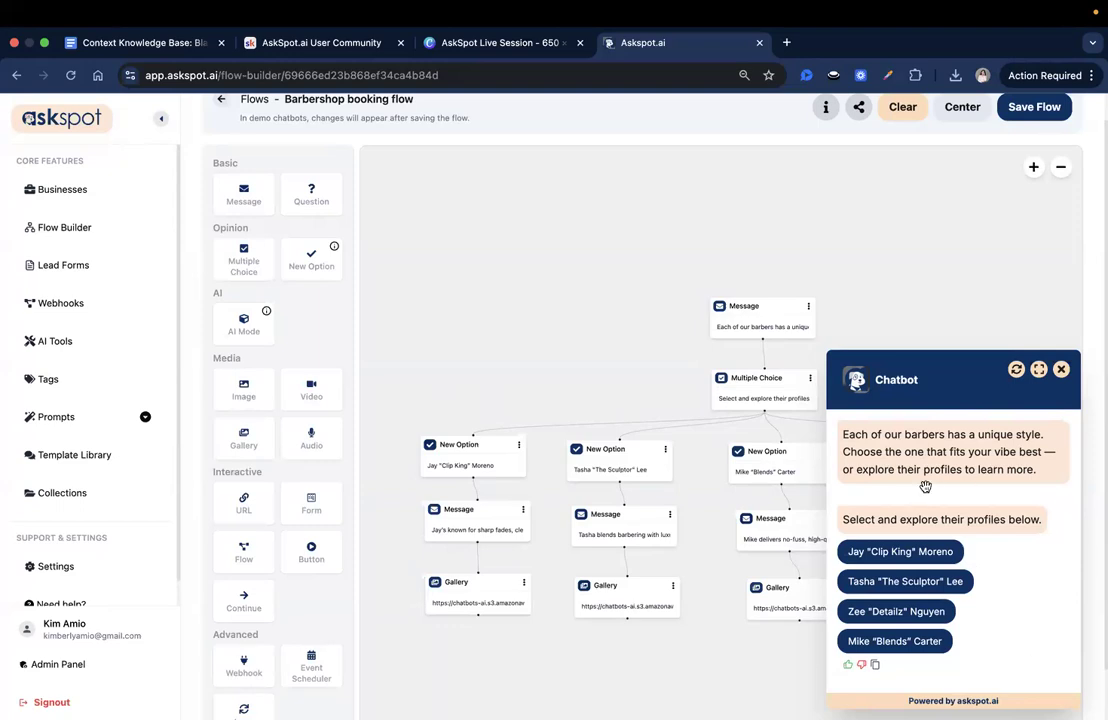
# - Read the test chatbot's welcome message and the prompt for selecting a barber profile
pyautogui.moveTo(587, 342); pyautogui.dragTo(616, 317)
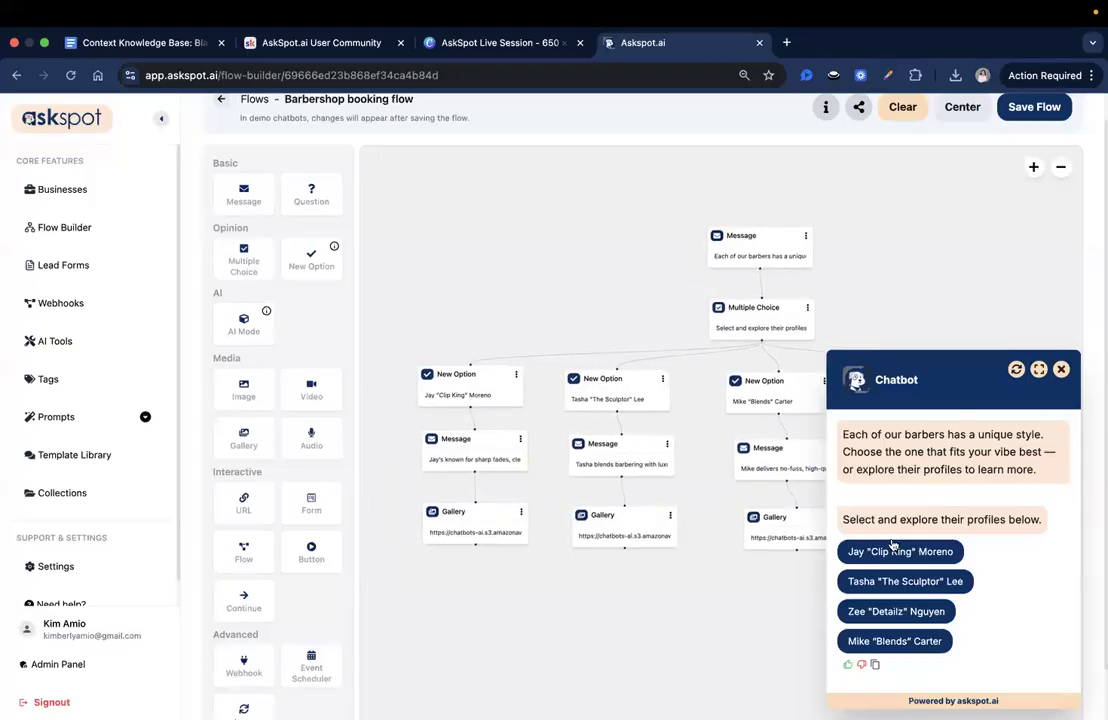
pyautogui.doubleClick(908, 450)
pyautogui.click(884, 506)
pyautogui.moveTo(876, 513); pyautogui.dragTo(1043, 517)
pyautogui.click(1042, 517)
pyautogui.scroll(-1, 937, 518)
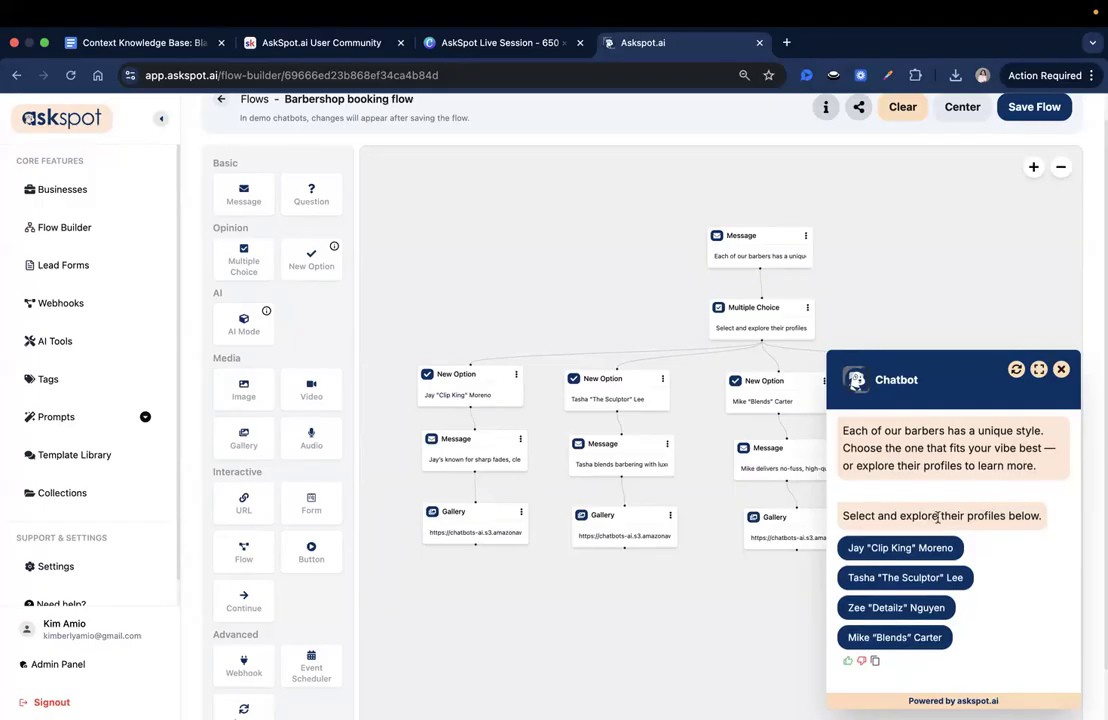
# - Choose the first barber in the test chatbot, read the bio reply, and restart the chat
pyautogui.click(896, 549)
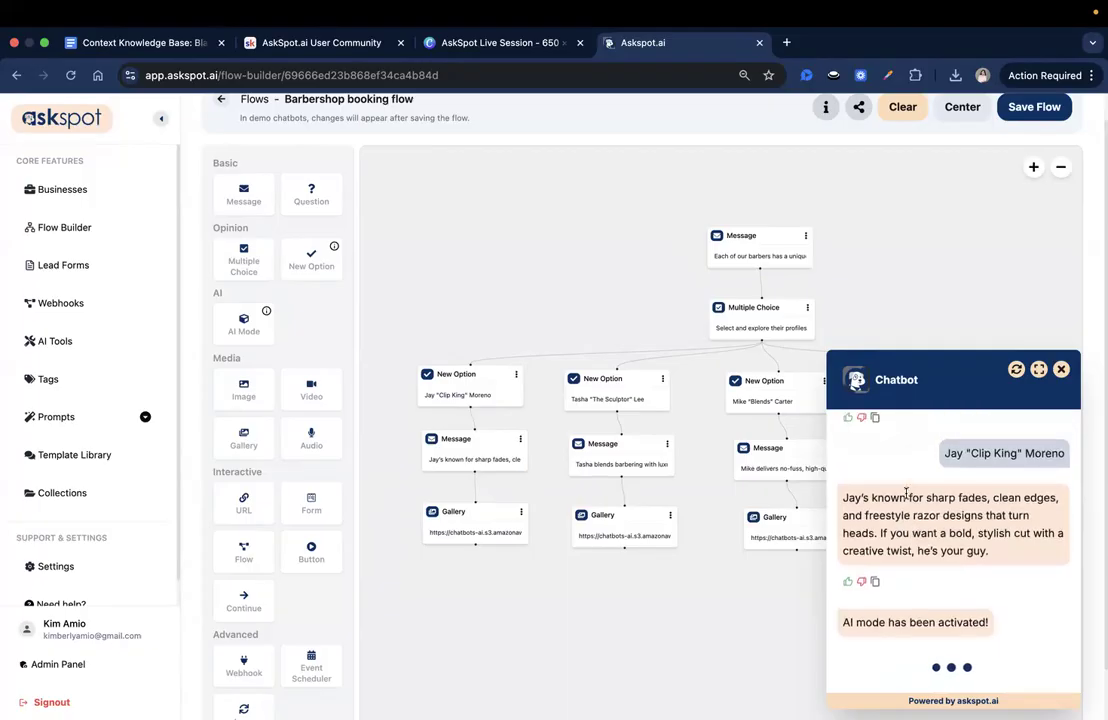
pyautogui.tripleClick(929, 490)
pyautogui.click(979, 527)
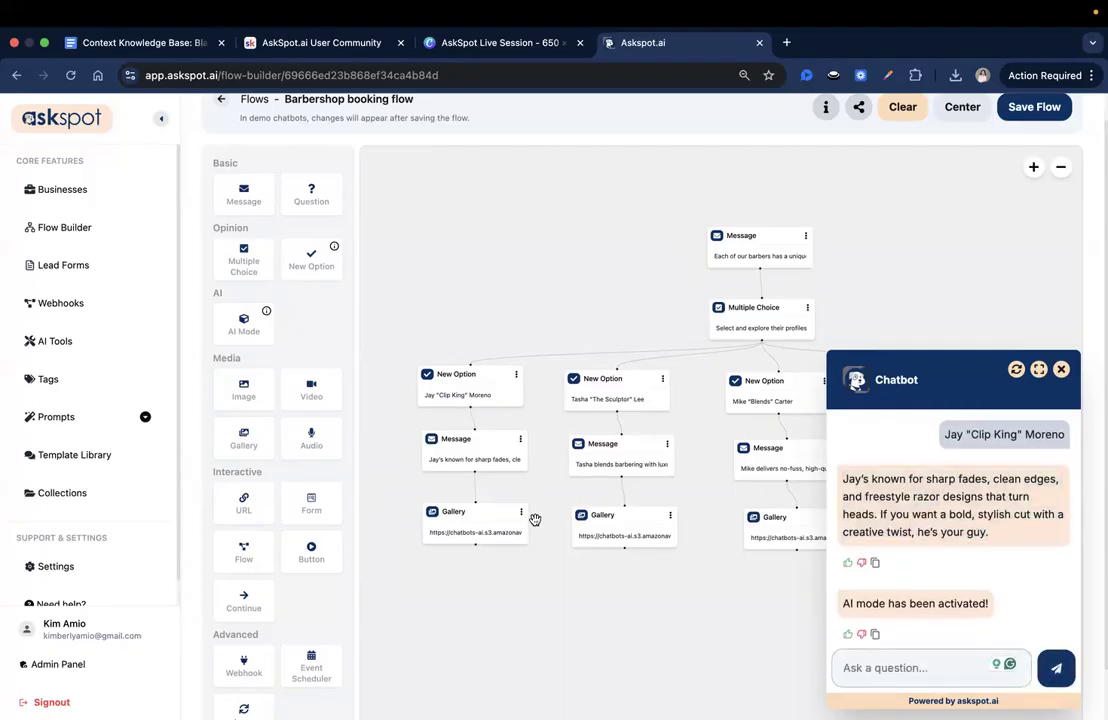
pyautogui.click(1015, 376)
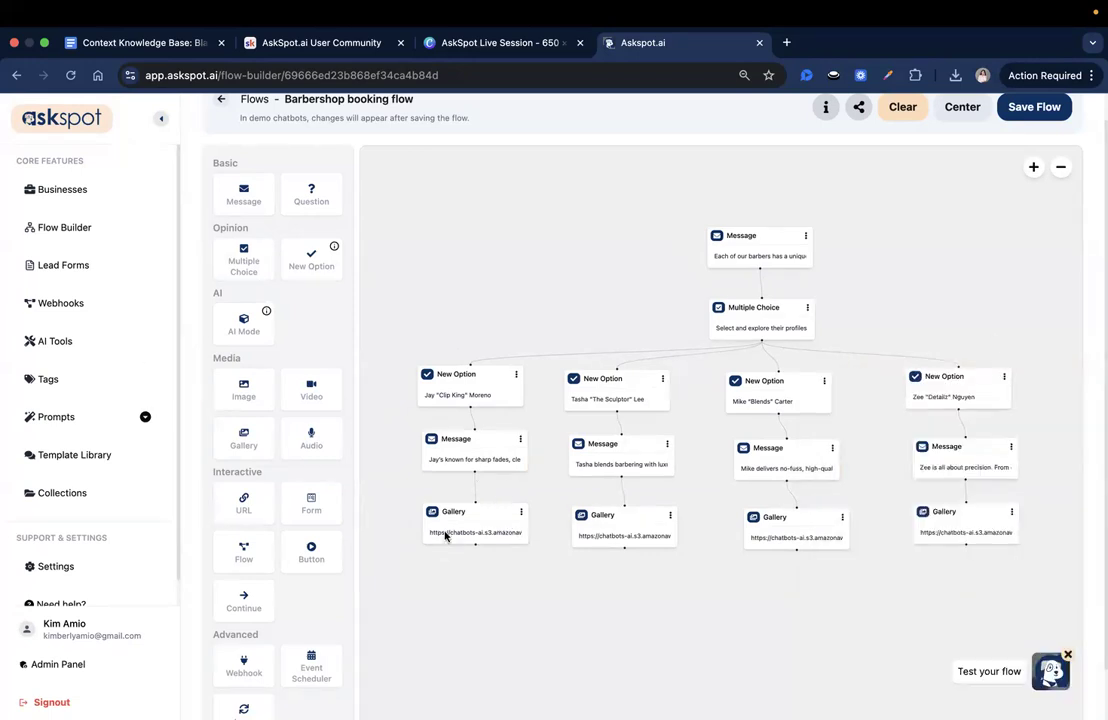
# - Add a Continue block beneath the first barber's gallery with button text "Click here to Book your Barber" and save it
pyautogui.moveTo(475, 658); pyautogui.dragTo(464, 520)
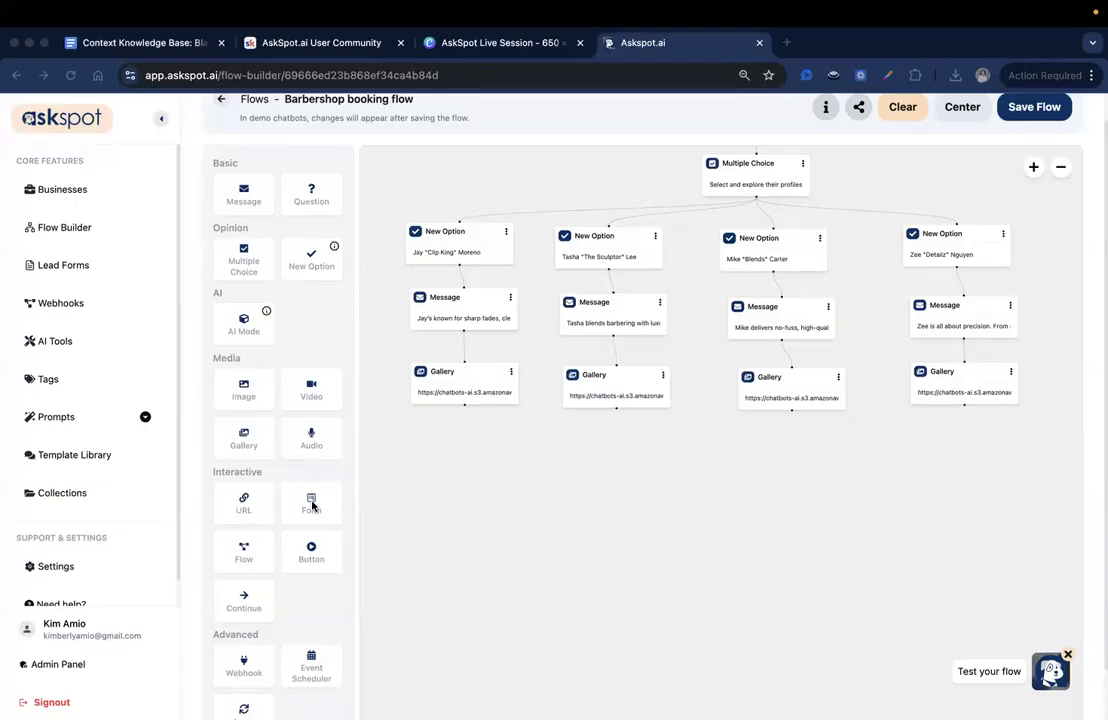
pyautogui.scroll(-1, 312, 507)
pyautogui.scroll(-1, 284, 548)
pyautogui.moveTo(240, 541); pyautogui.dragTo(435, 420)
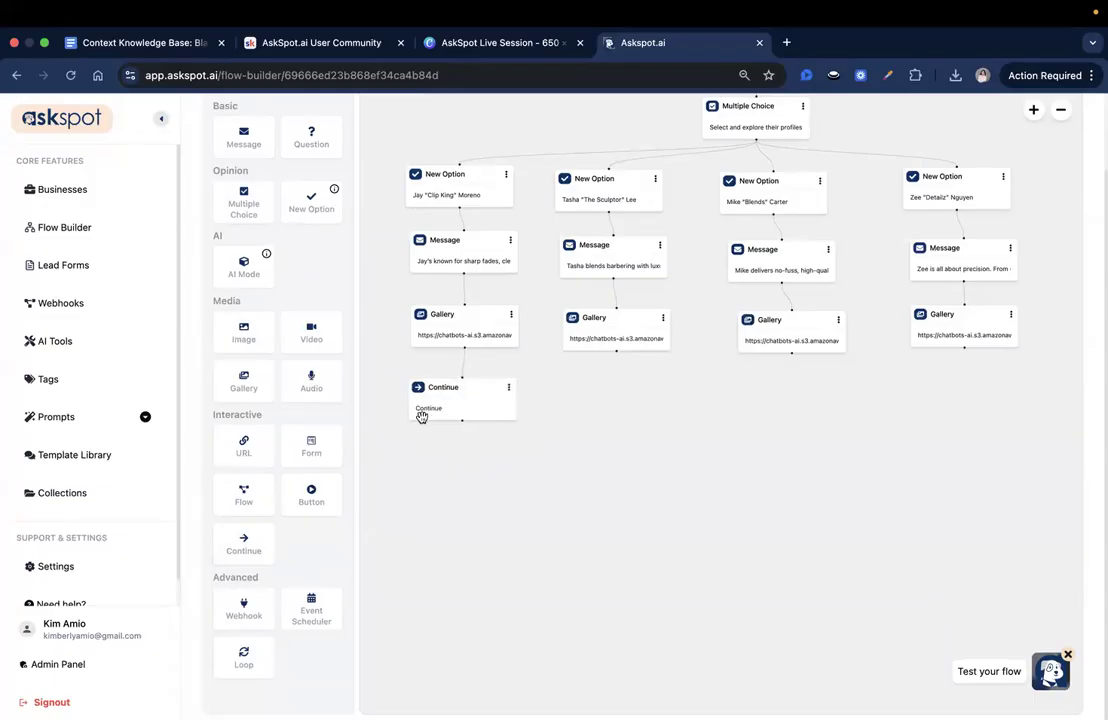
pyautogui.click(475, 416)
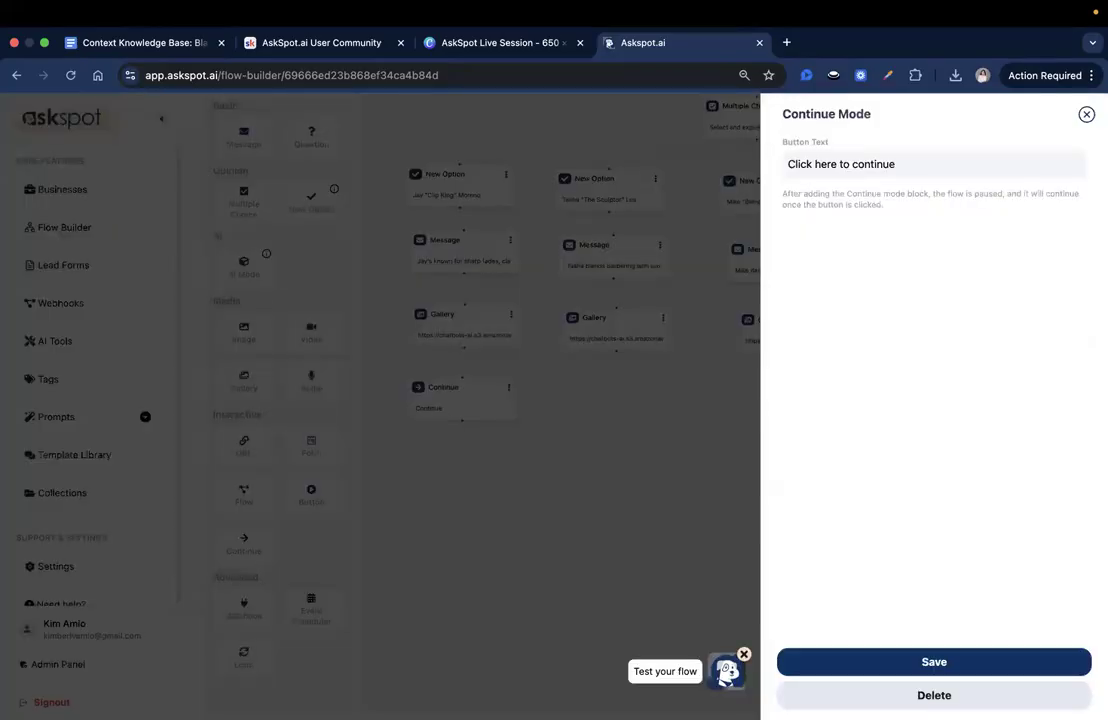
pyautogui.press('super+Tab')
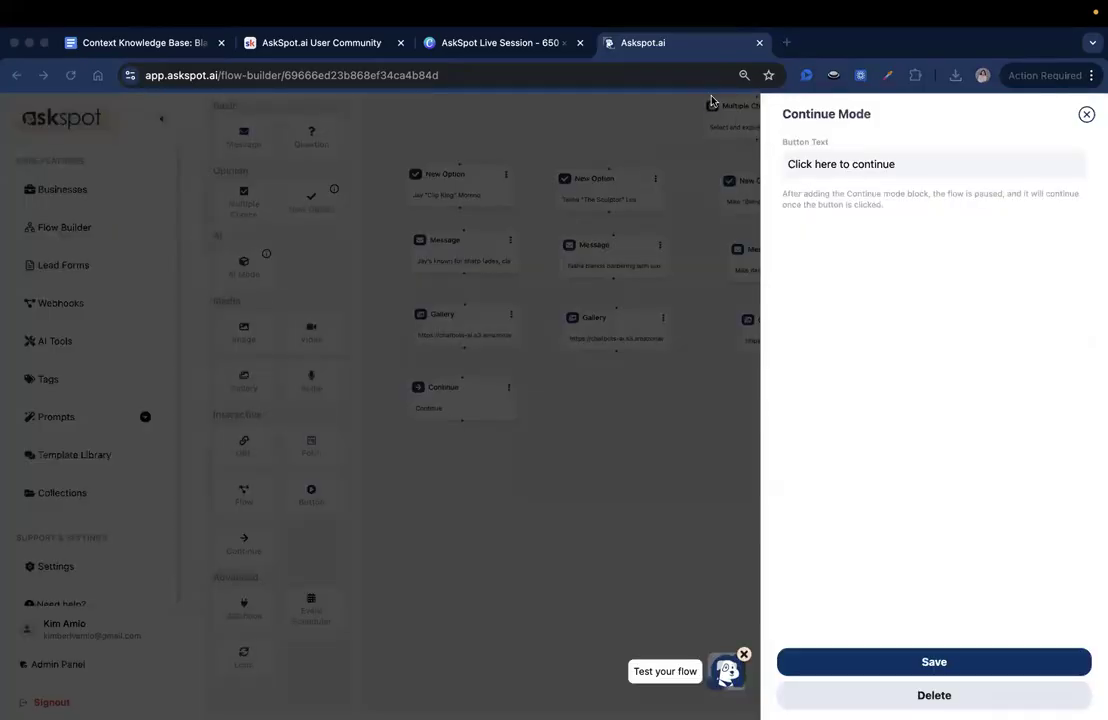
pyautogui.doubleClick(858, 166)
pyautogui.write('Book your Barber')
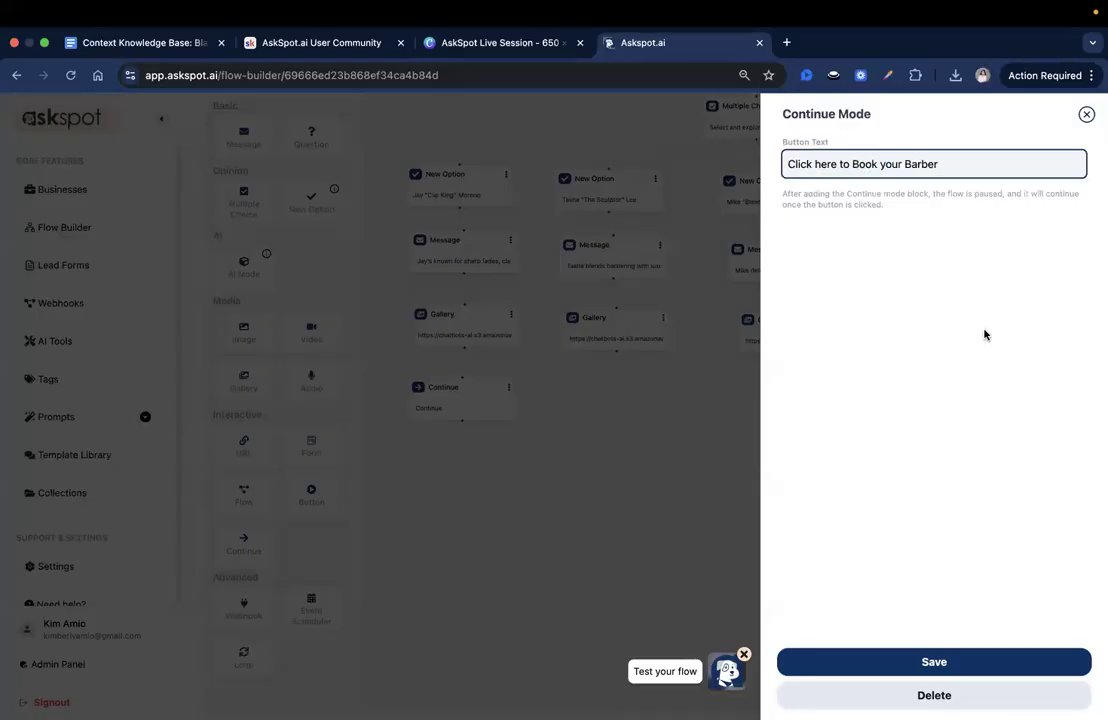
pyautogui.click(934, 663)
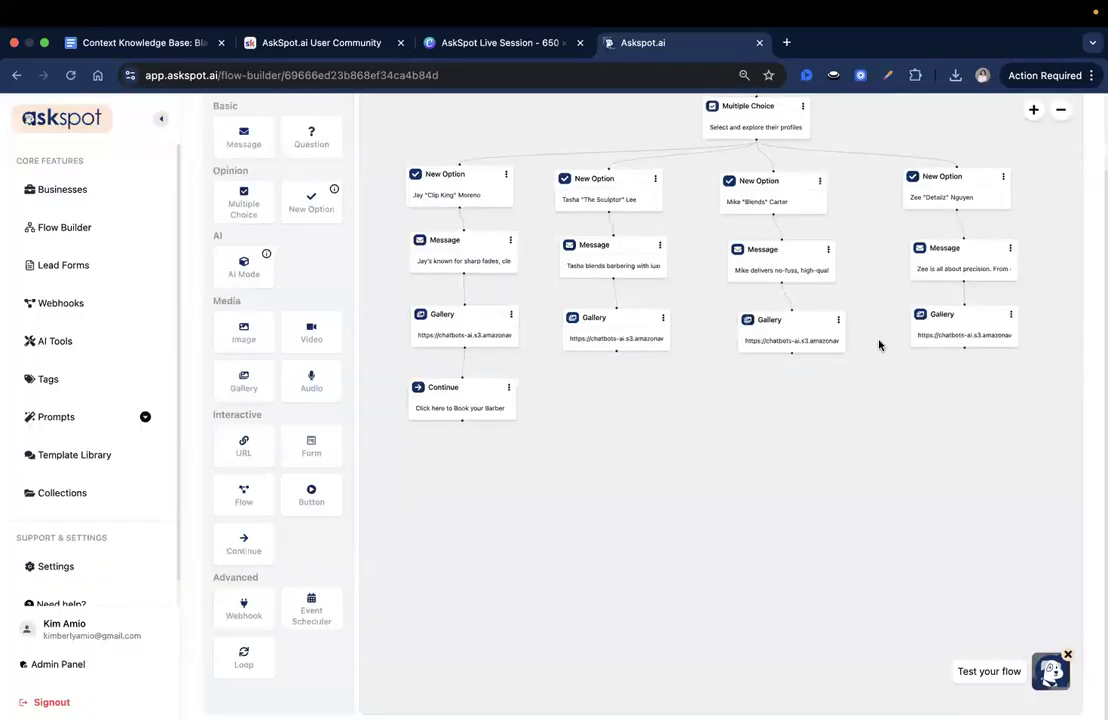
# - Add a Form block beneath the first barber's Continue block, select "Barber Shop Booking Form", save it and align it in the column
pyautogui.press('super+Tab')
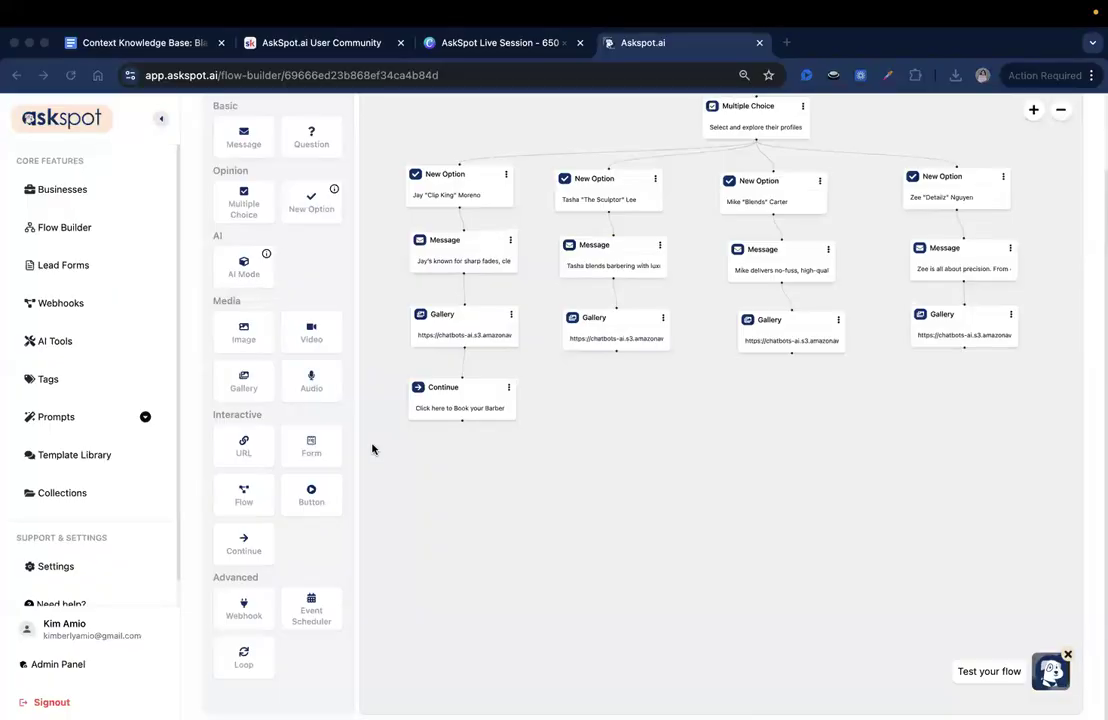
pyautogui.moveTo(322, 451); pyautogui.dragTo(457, 485)
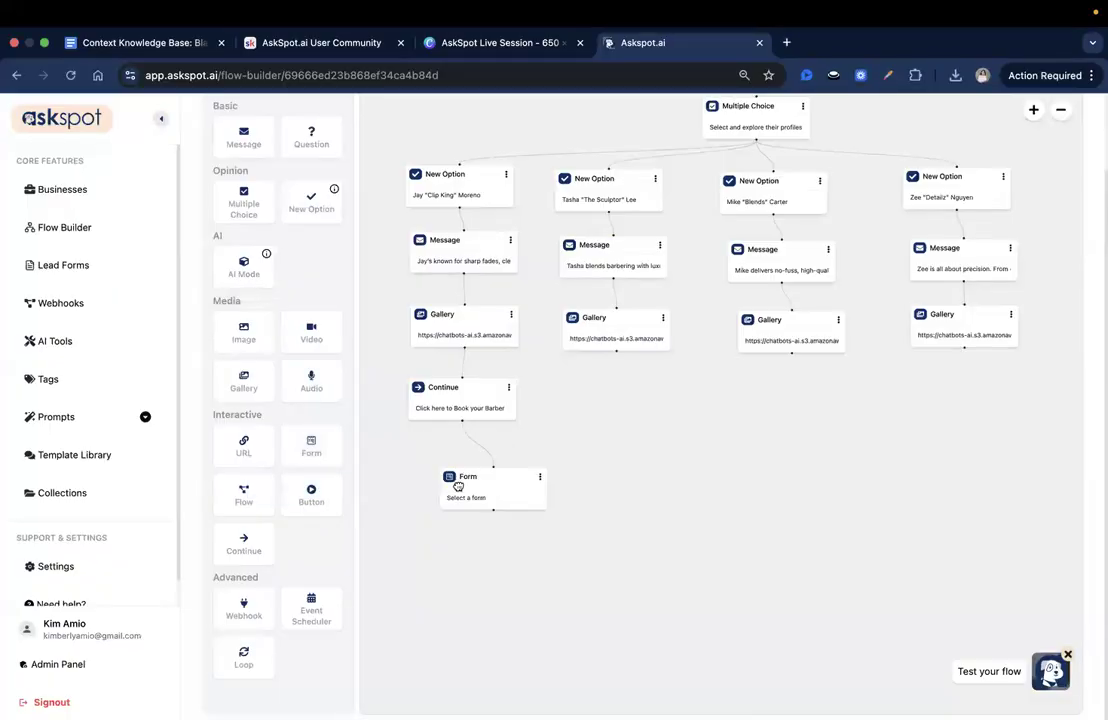
pyautogui.click(457, 485)
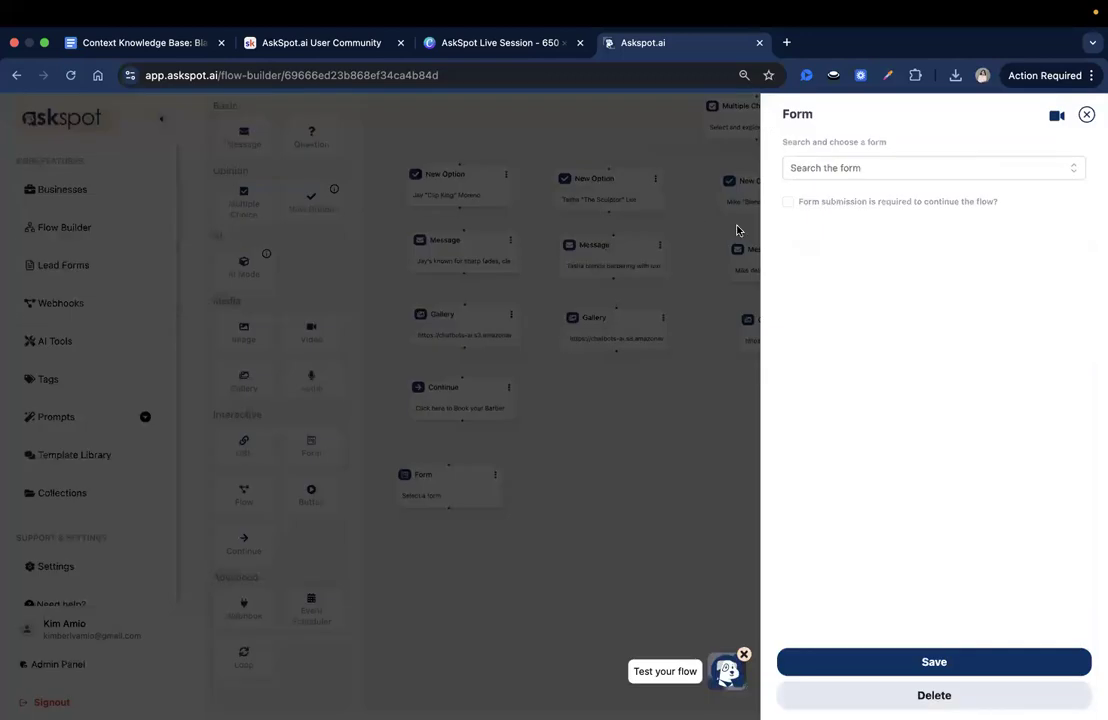
pyautogui.click(1079, 172)
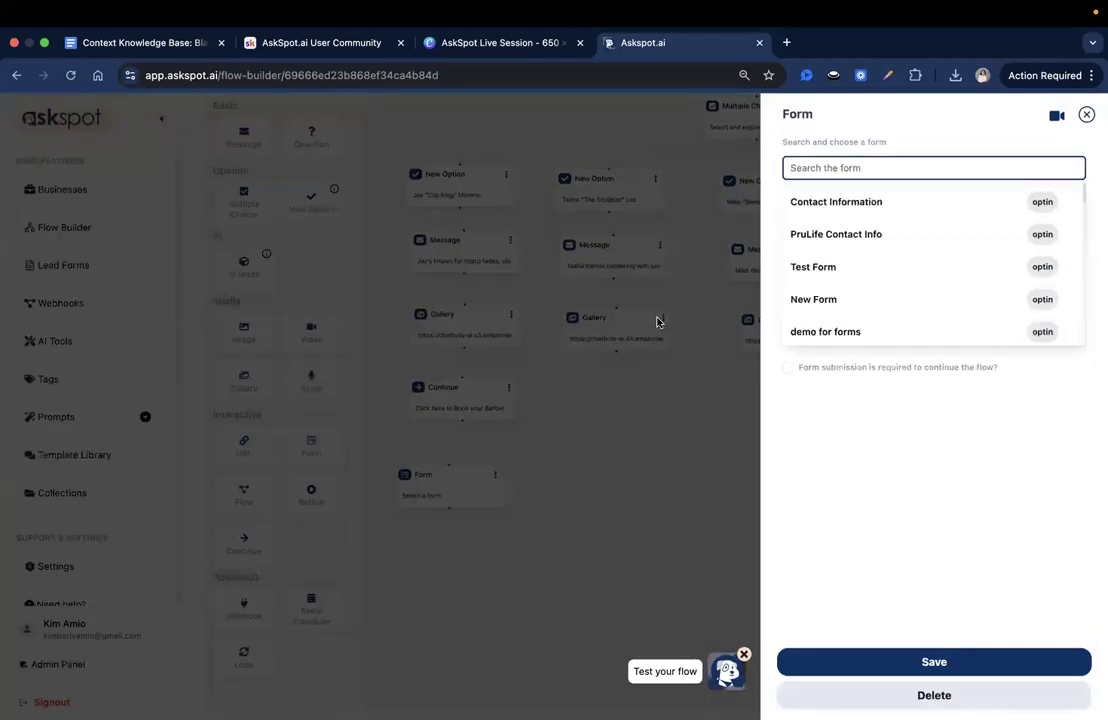
pyautogui.scroll(-3, 1010, 287)
pyautogui.scroll(-3, 1010, 287)
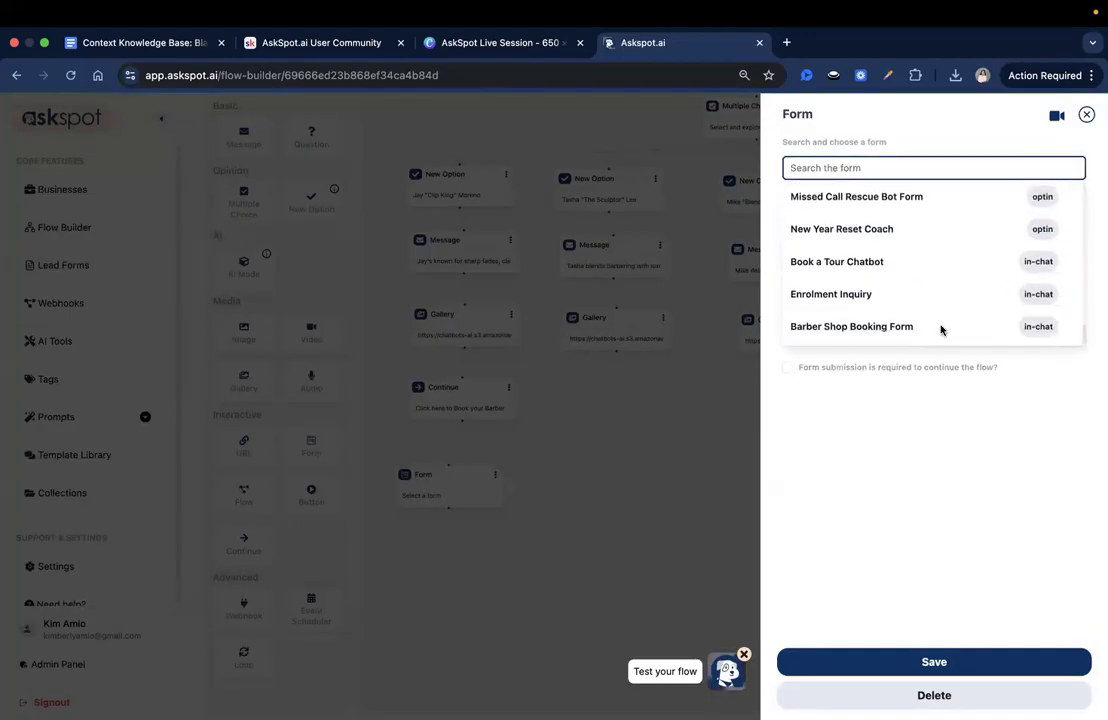
pyautogui.click(940, 325)
pyautogui.click(944, 661)
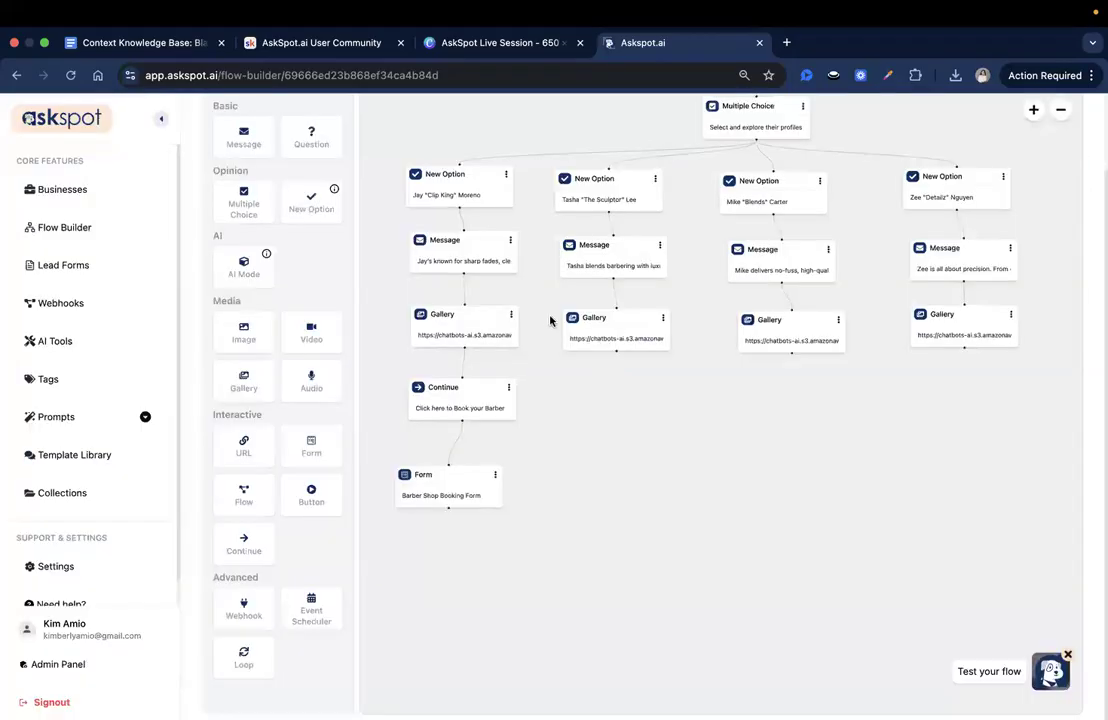
pyautogui.moveTo(486, 489); pyautogui.dragTo(493, 489)
# - Add an AI Mode block beneath the first barber's Form block and line both blocks up in the column
pyautogui.scroll(1, 289, 435)
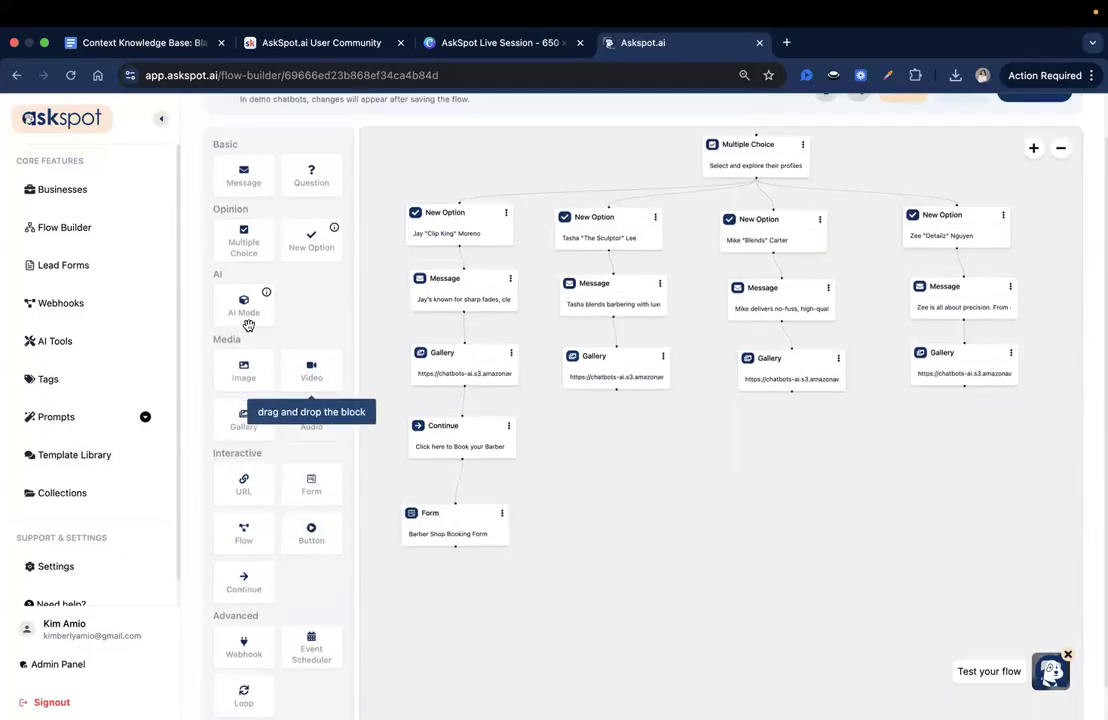
pyautogui.moveTo(502, 589); pyautogui.dragTo(502, 592)
pyautogui.moveTo(566, 570); pyautogui.dragTo(559, 463)
pyautogui.moveTo(480, 512); pyautogui.dragTo(462, 512)
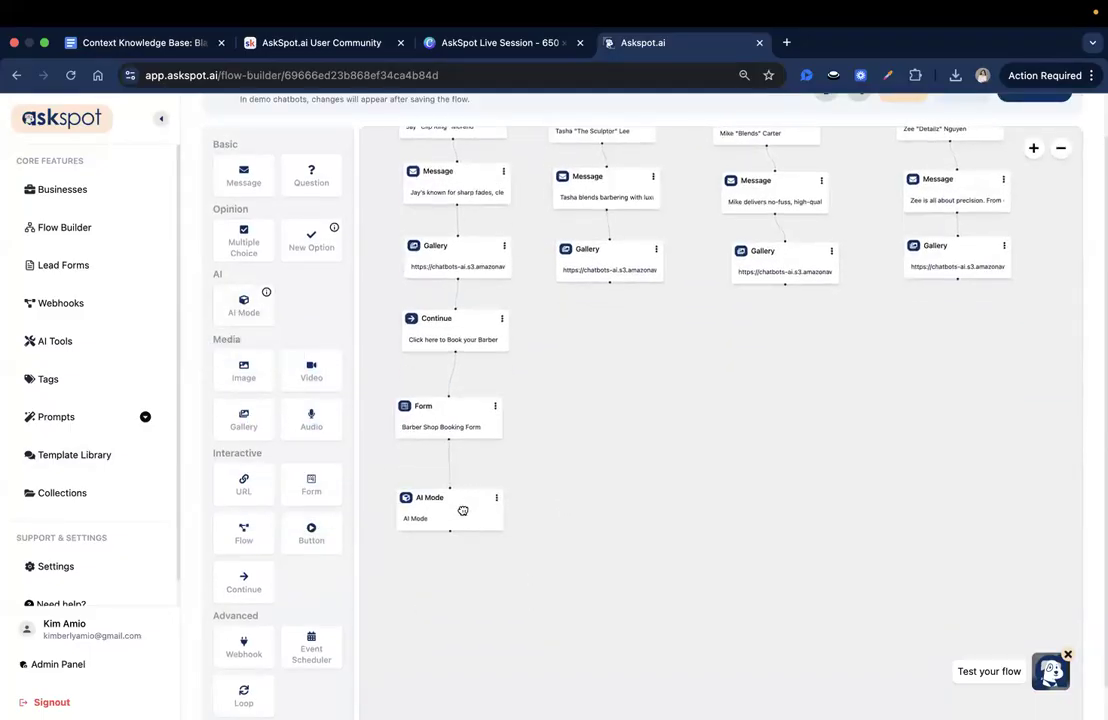
pyautogui.moveTo(448, 421); pyautogui.dragTo(448, 415)
pyautogui.moveTo(452, 501); pyautogui.dragTo(452, 489)
# - Set the AI Mode message to "Thank you for completing the form! You can now ask our AI assistant if you have further questions." and save it
pyautogui.click(452, 489)
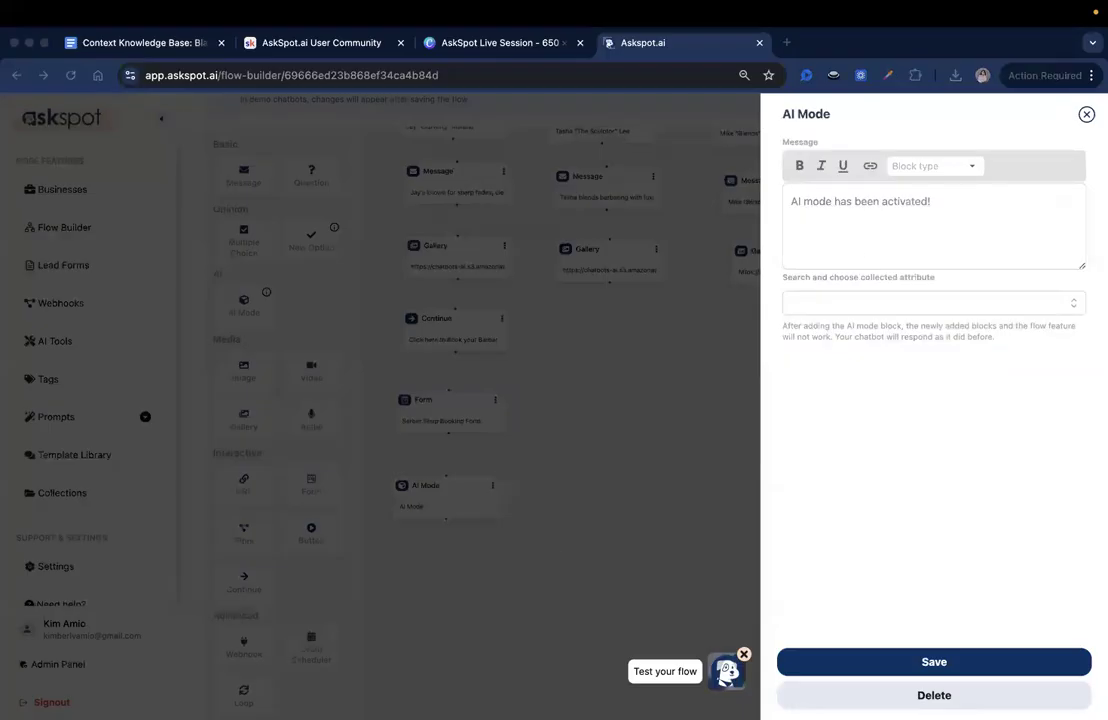
pyautogui.click(977, 251)
pyautogui.click(965, 243)
pyautogui.write('Thank you for completing the form! You can now ask our AI assistant if you have further questions.')
pyautogui.moveTo(852, 217); pyautogui.dragTo(979, 215)
pyautogui.click(963, 200)
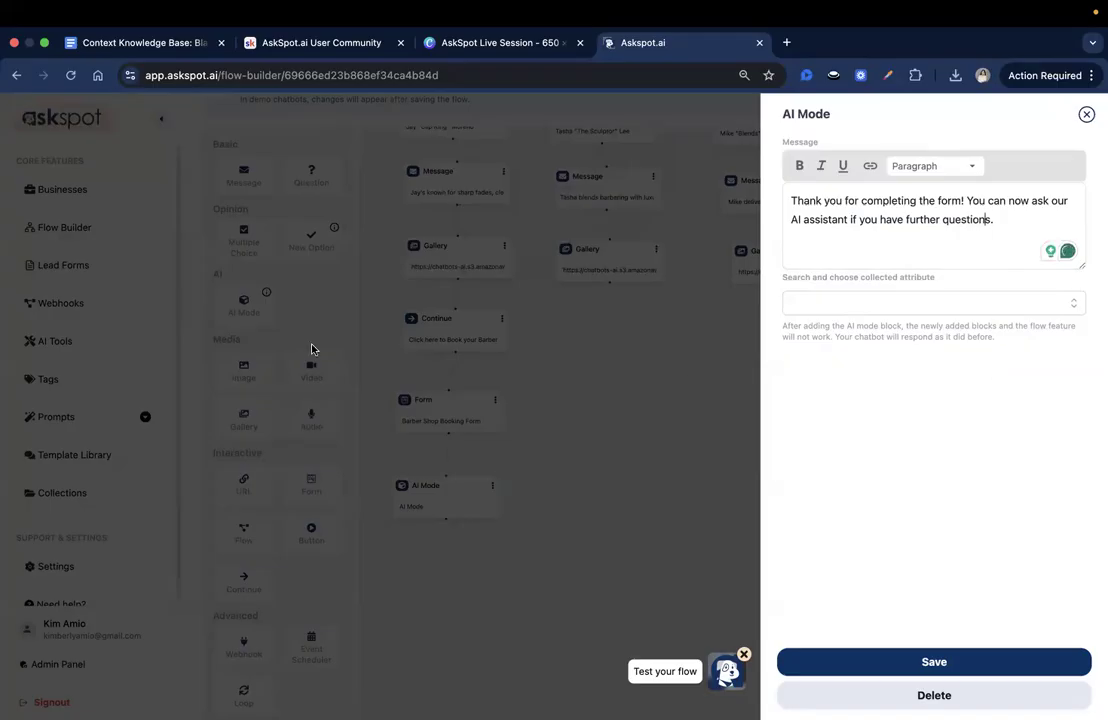
pyautogui.click(903, 668)
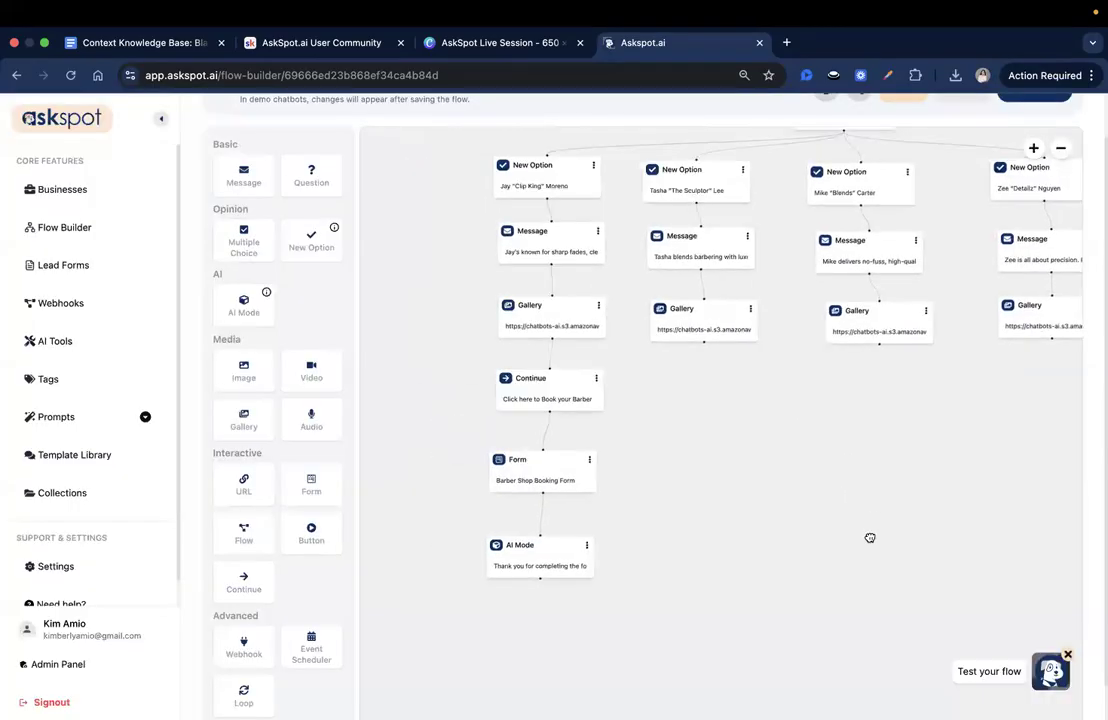
# - Save the Barbershop booking flow and reopen its test chatbot
pyautogui.scroll(1, 1092, 200)
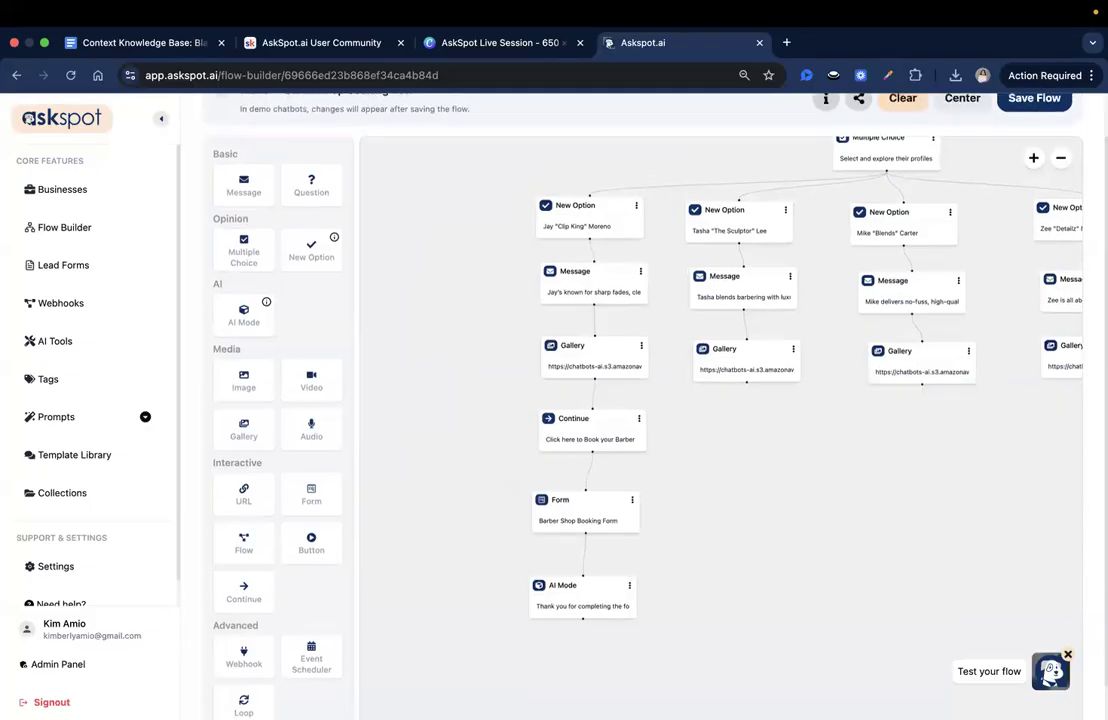
pyautogui.click(1048, 125)
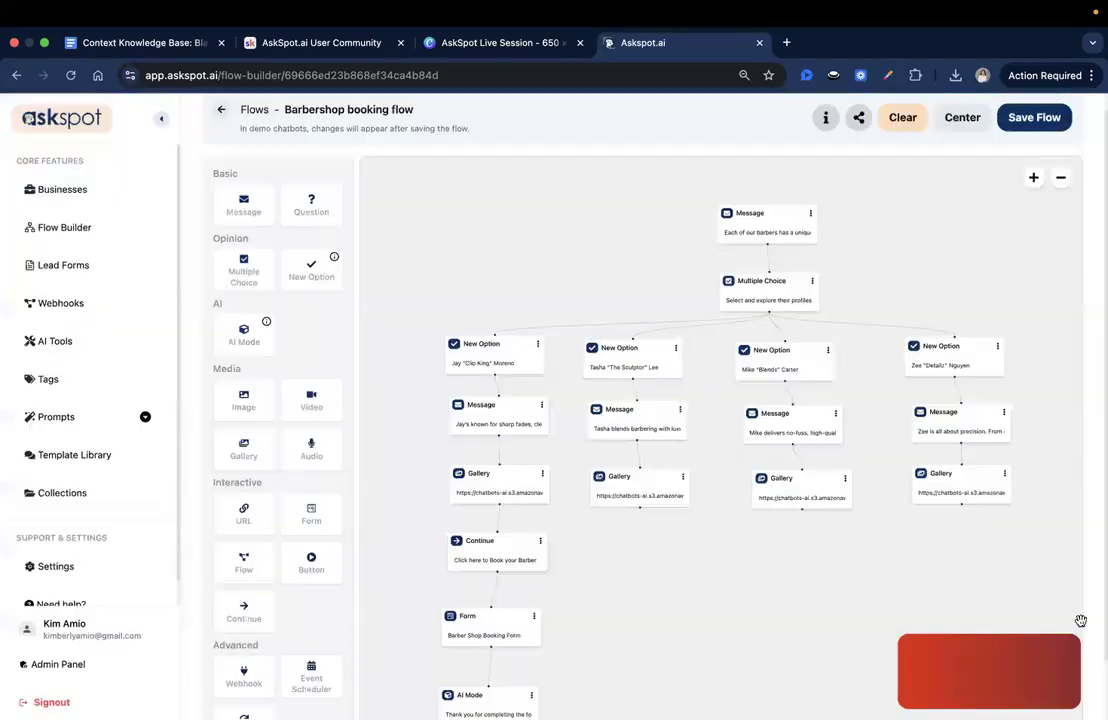
pyautogui.click(1051, 668)
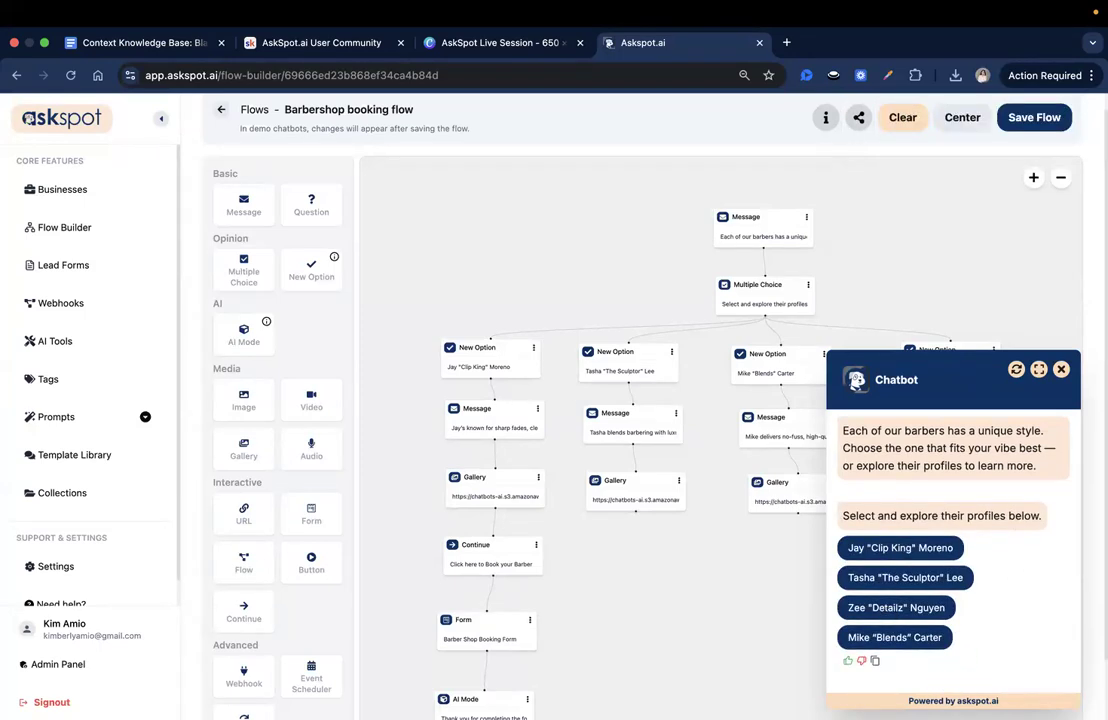
# - Choose the first barber in the test chatbot and browse through all images of the gallery
pyautogui.click(950, 548)
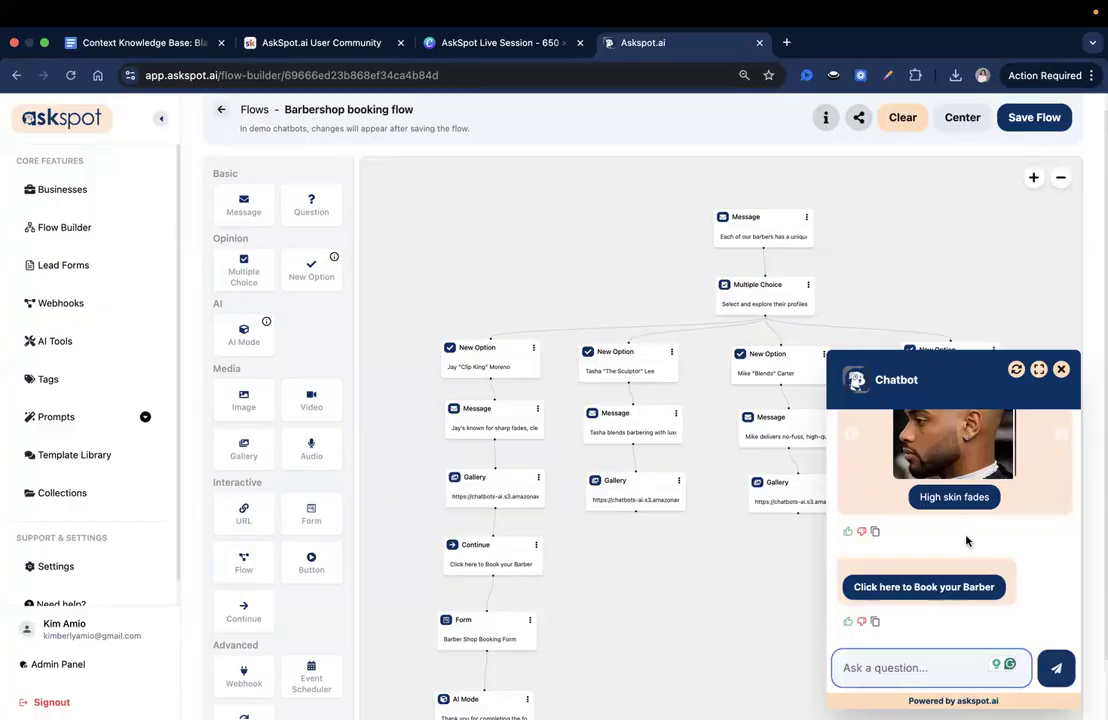
pyautogui.scroll(5, 966, 541)
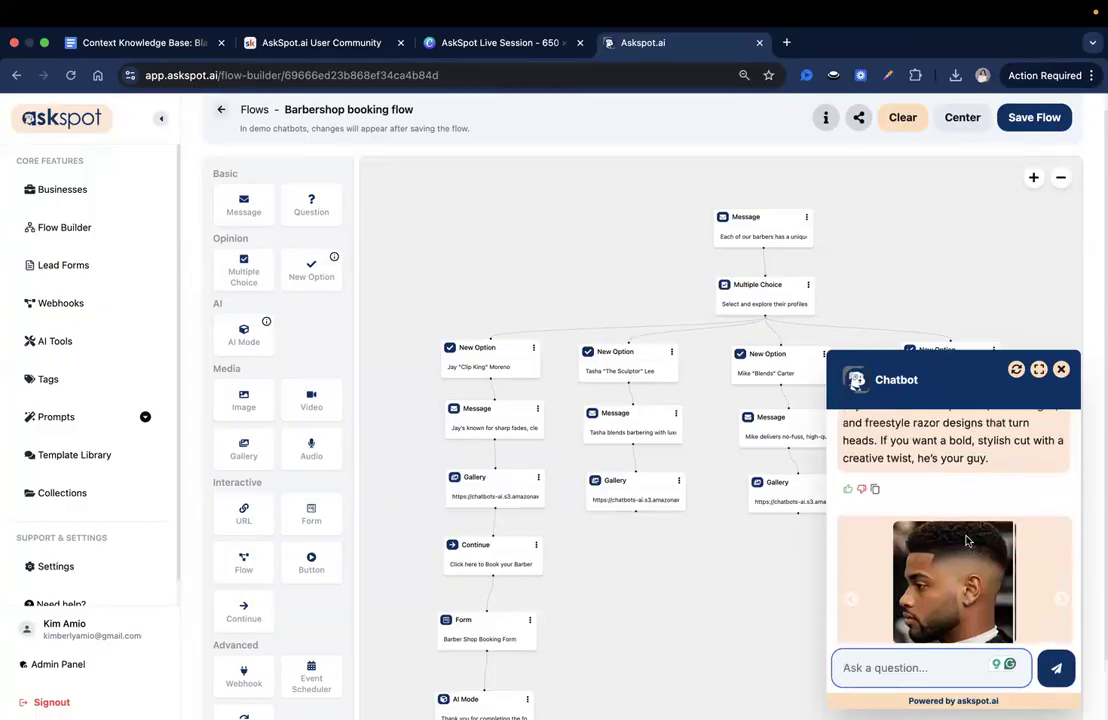
pyautogui.scroll(-3, 900, 490)
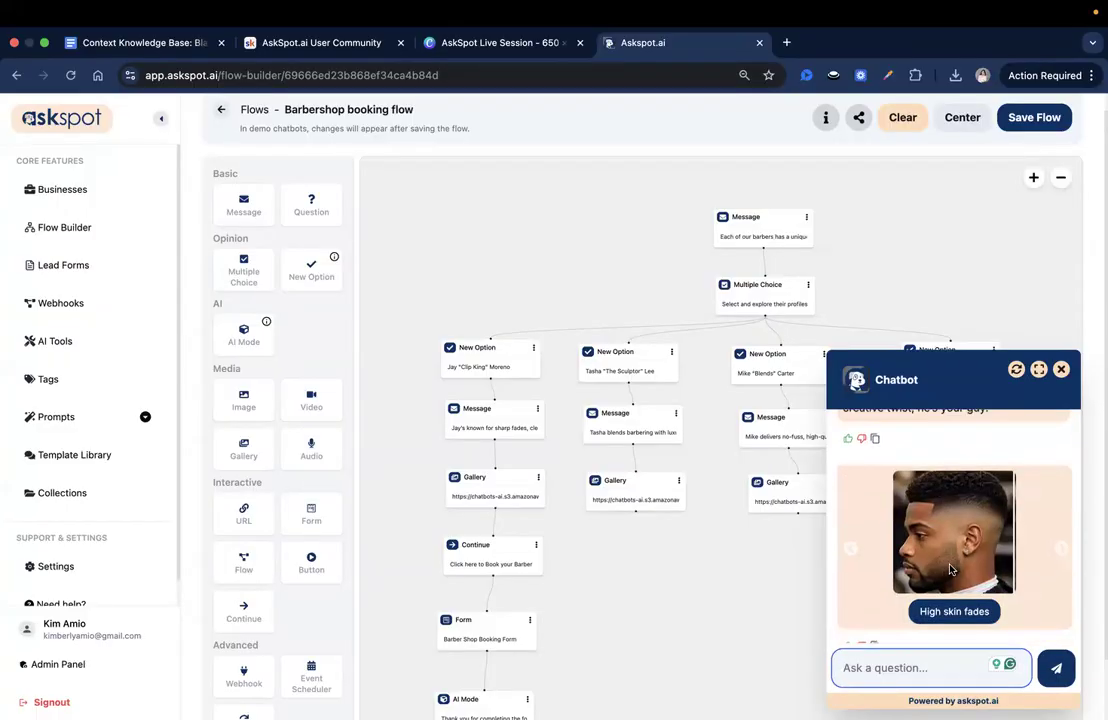
pyautogui.scroll(-1, 1040, 531)
pyautogui.click(1063, 532)
pyautogui.click(1063, 532)
pyautogui.click(1063, 532)
pyautogui.click(1063, 532)
pyautogui.click(1063, 532)
pyautogui.click(1063, 532)
pyautogui.click(1063, 532)
pyautogui.scroll(-2, 1045, 528)
pyautogui.scroll(1, 939, 489)
pyautogui.scroll(-1, 939, 489)
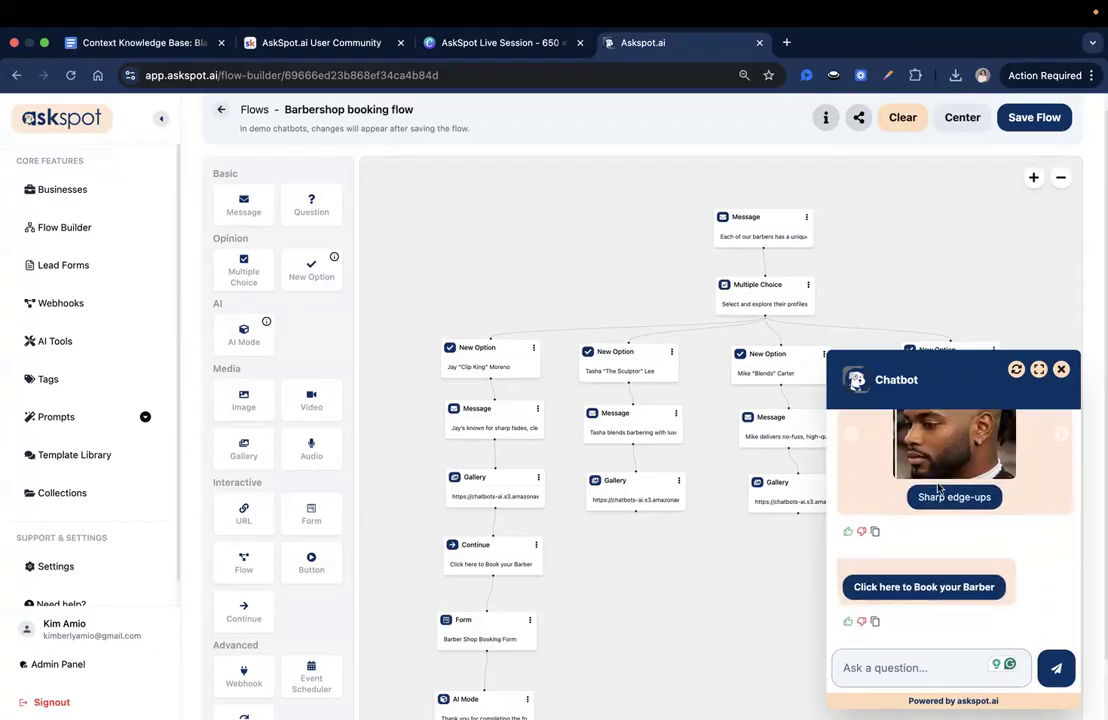
# - Continue to the booking form in the test chatbot, review its heading and fields, and restart and close the chat
pyautogui.click(987, 594)
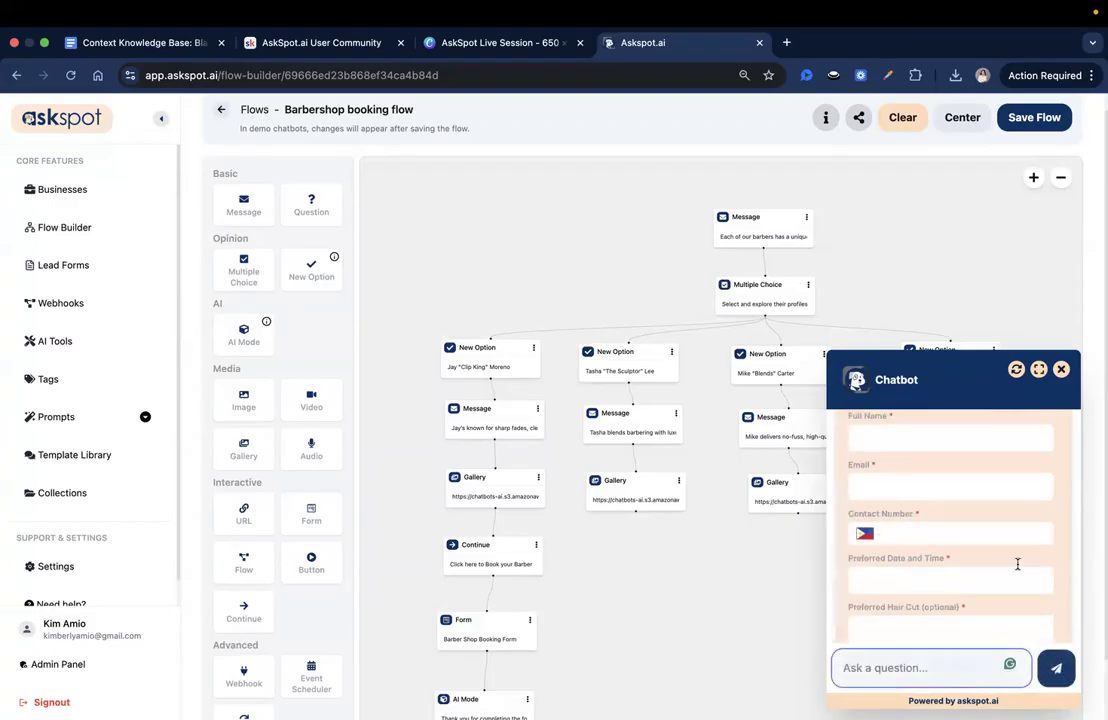
pyautogui.scroll(5, 1017, 564)
pyautogui.moveTo(849, 476); pyautogui.dragTo(952, 495)
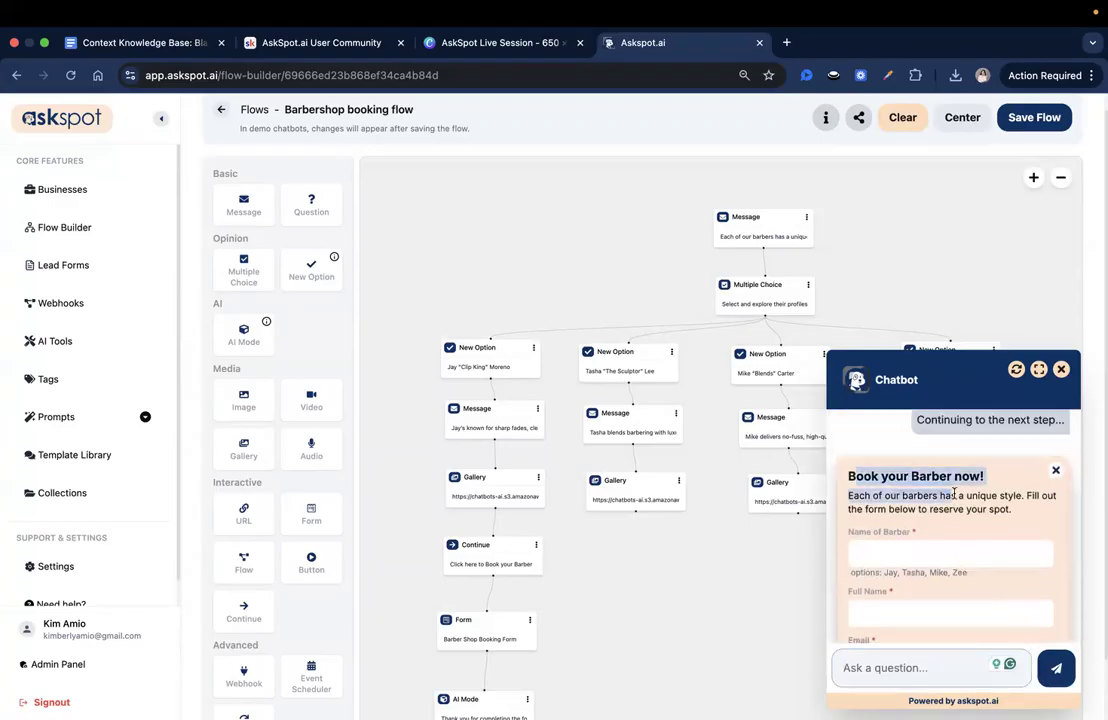
pyautogui.scroll(-1, 952, 495)
pyautogui.moveTo(880, 475); pyautogui.dragTo(935, 613)
pyautogui.scroll(-4, 937, 573)
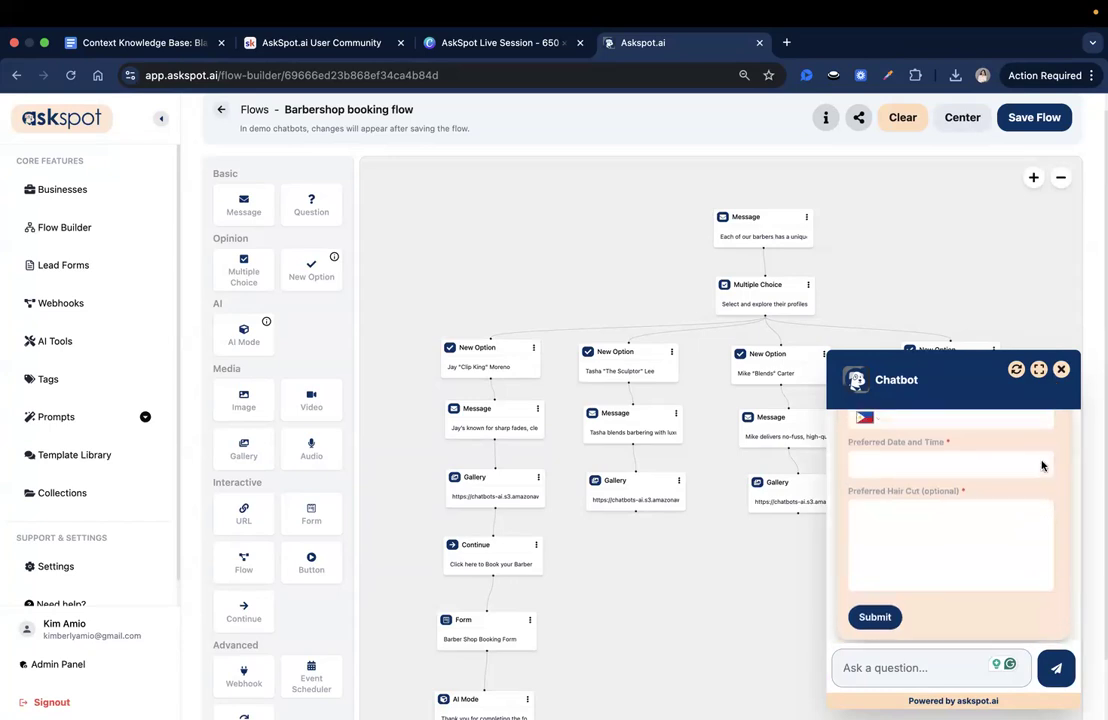
pyautogui.click(1017, 370)
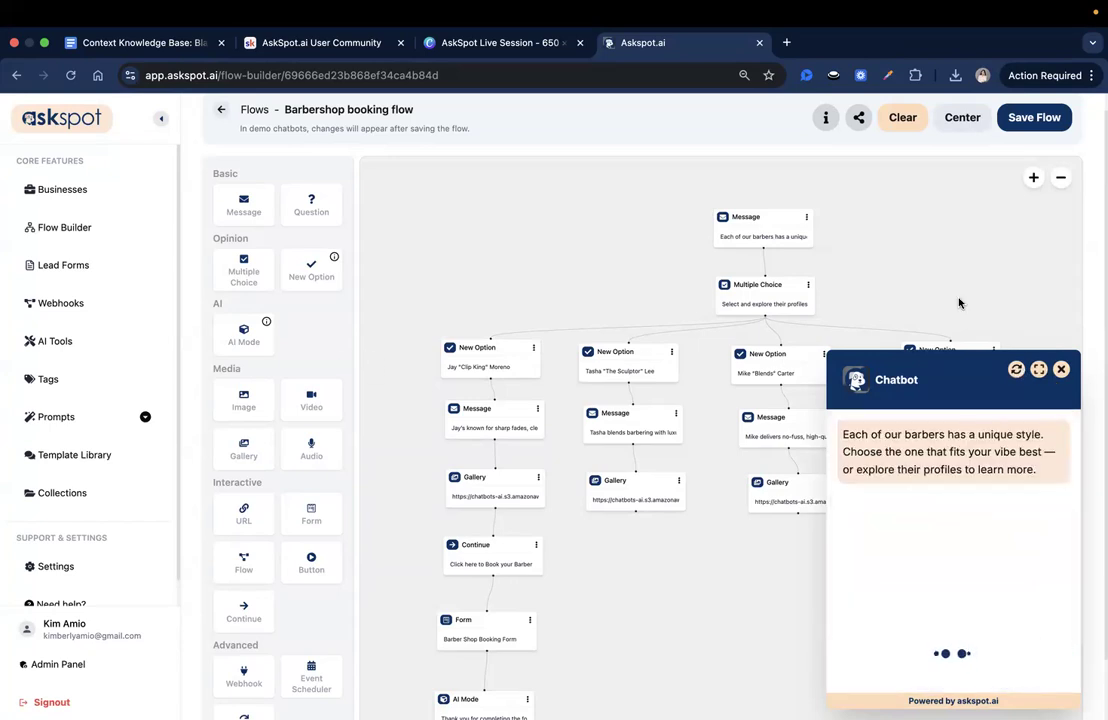
pyautogui.click(1061, 370)
# - Set the delay of the first barber's bio Message block to 3 seconds and save the block
pyautogui.click(502, 425)
pyautogui.click(805, 392)
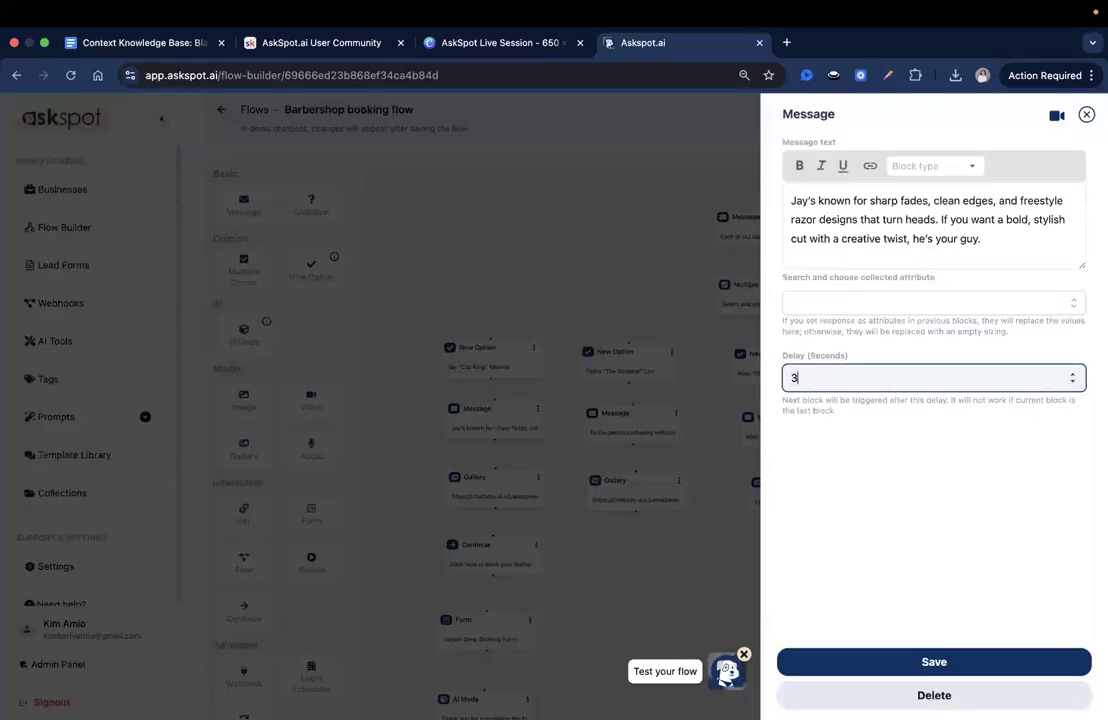
pyautogui.click(1014, 665)
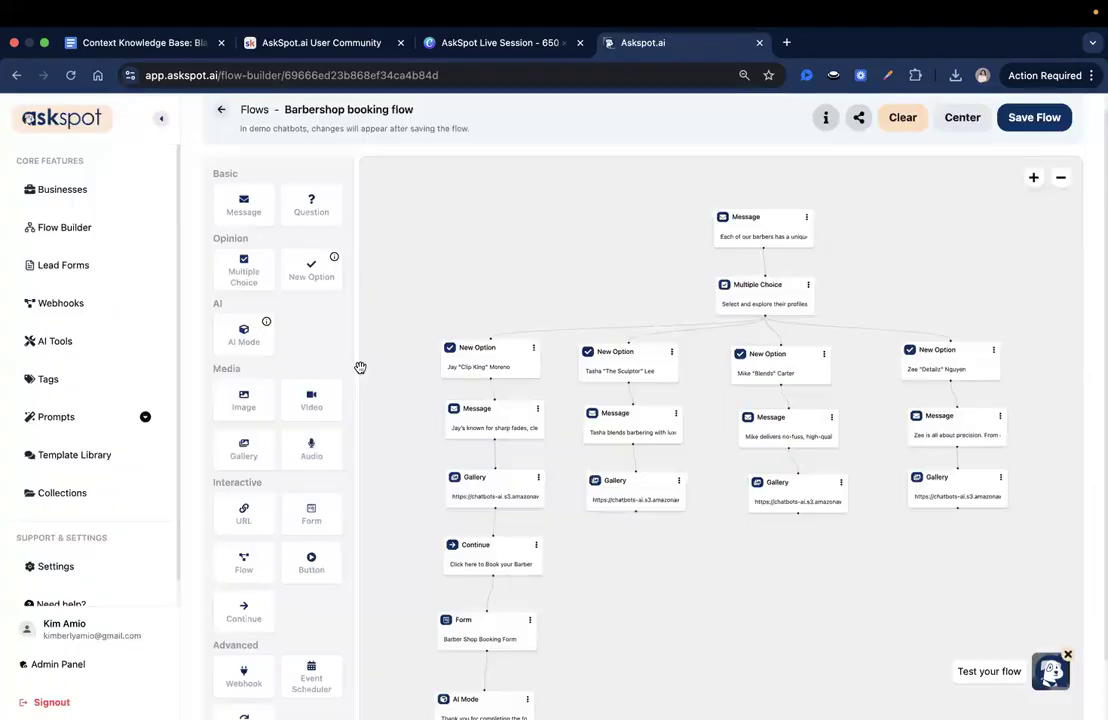
# - Set a delay on the first barber's New Option block and a 3-second delay on that barber's Gallery block, saving both
pyautogui.click(500, 367)
pyautogui.doubleClick(790, 290)
pyautogui.write('5')
pyautogui.click(920, 655)
pyautogui.click(481, 497)
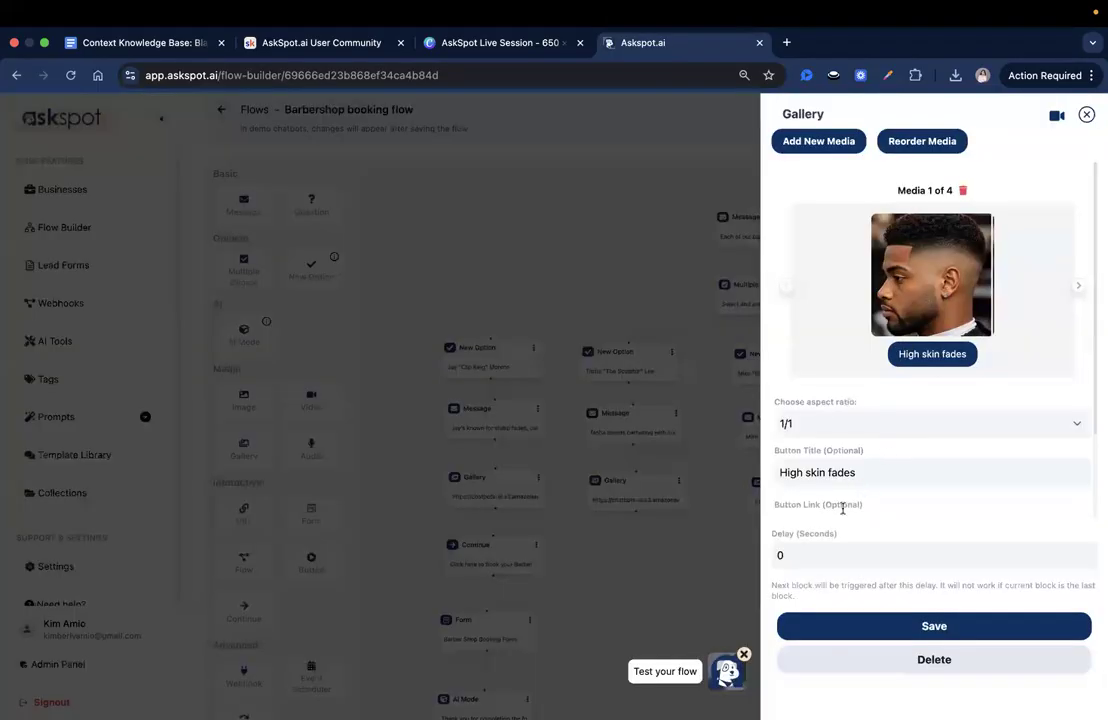
pyautogui.scroll(-1, 841, 507)
pyautogui.click(778, 553)
pyautogui.write('5')
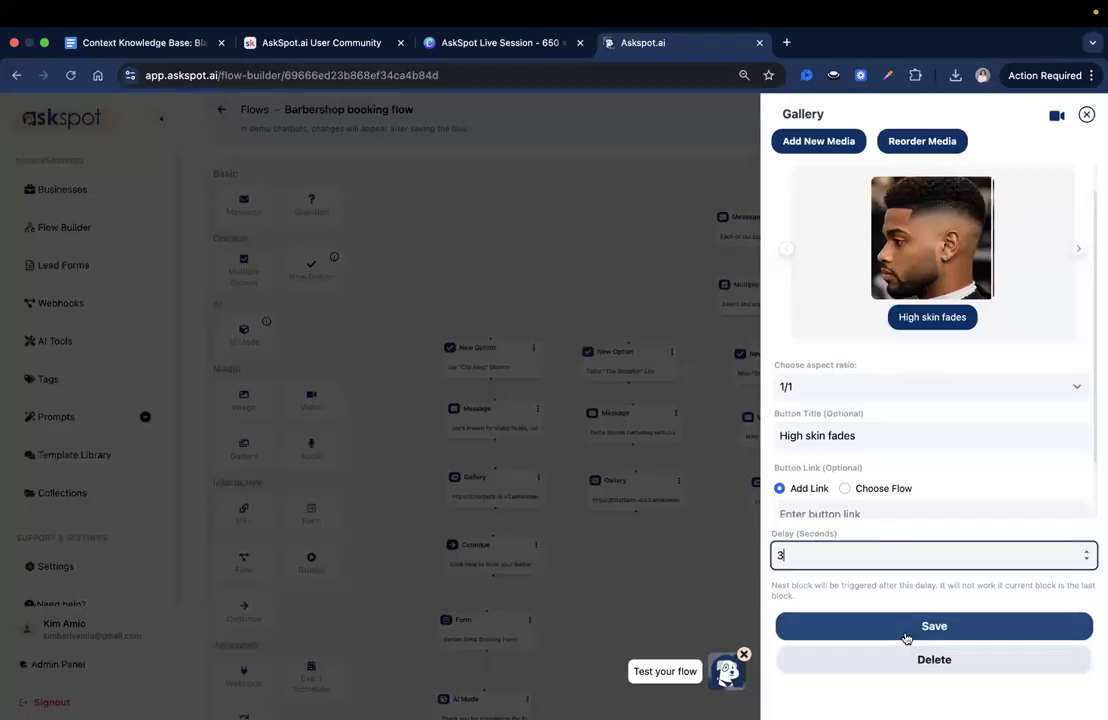
pyautogui.click(903, 628)
# - Check the first barber's Continue and Form blocks for a delay setting and close them without changes
pyautogui.scroll(-3, 498, 555)
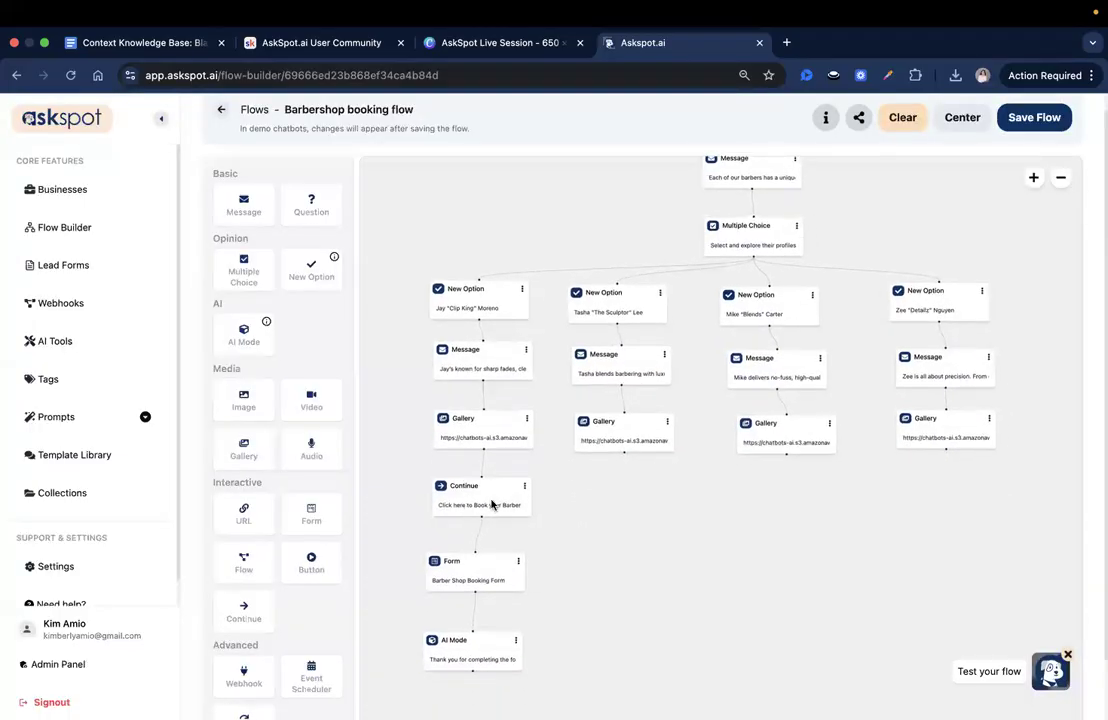
pyautogui.click(492, 502)
pyautogui.click(428, 566)
pyautogui.click(445, 565)
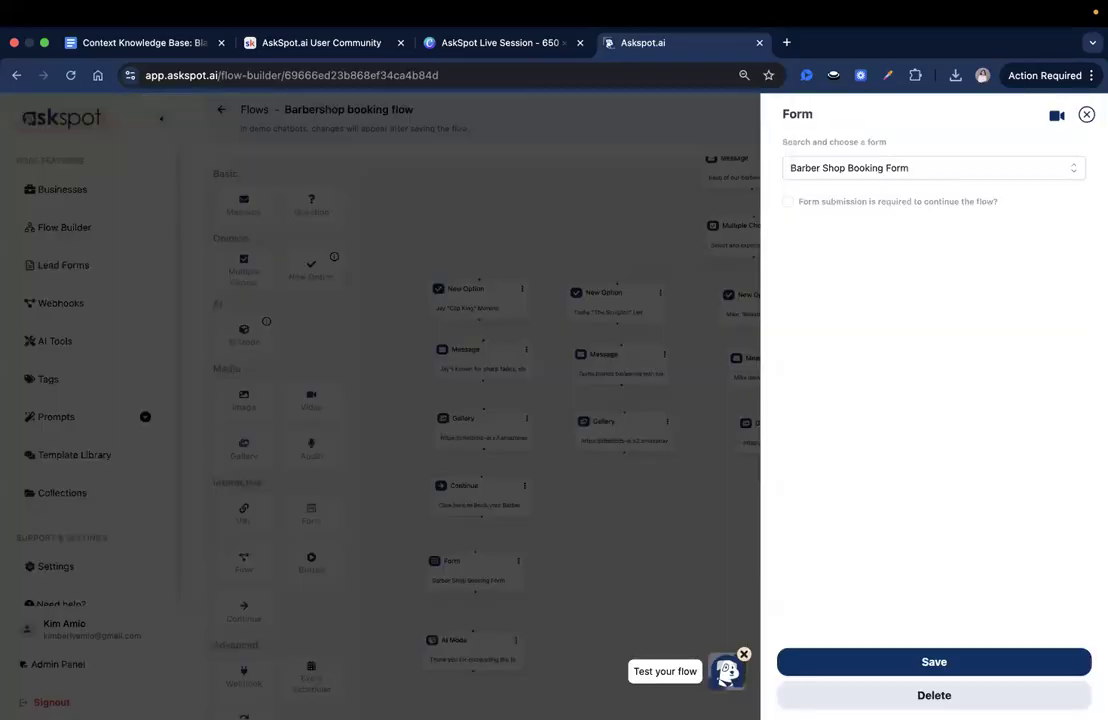
pyautogui.click(1087, 116)
# - Review the first barber's Gallery block settings, save the block again, and save the Barbershop booking flow
pyautogui.click(466, 418)
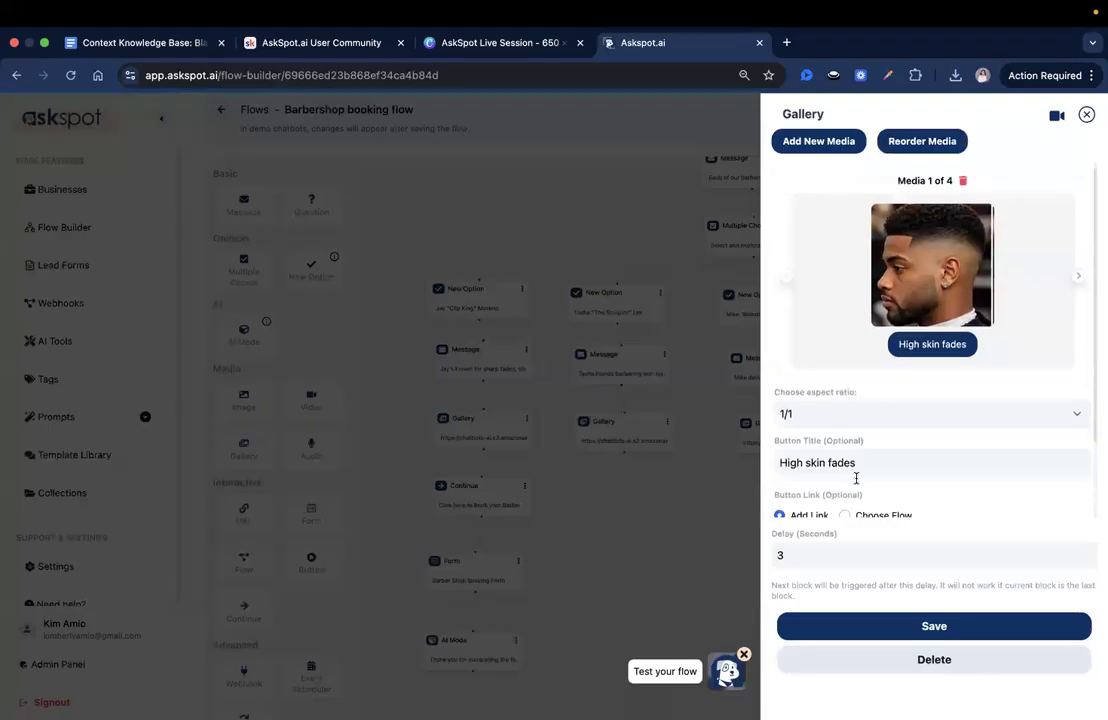
pyautogui.scroll(-2, 856, 477)
pyautogui.click(772, 558)
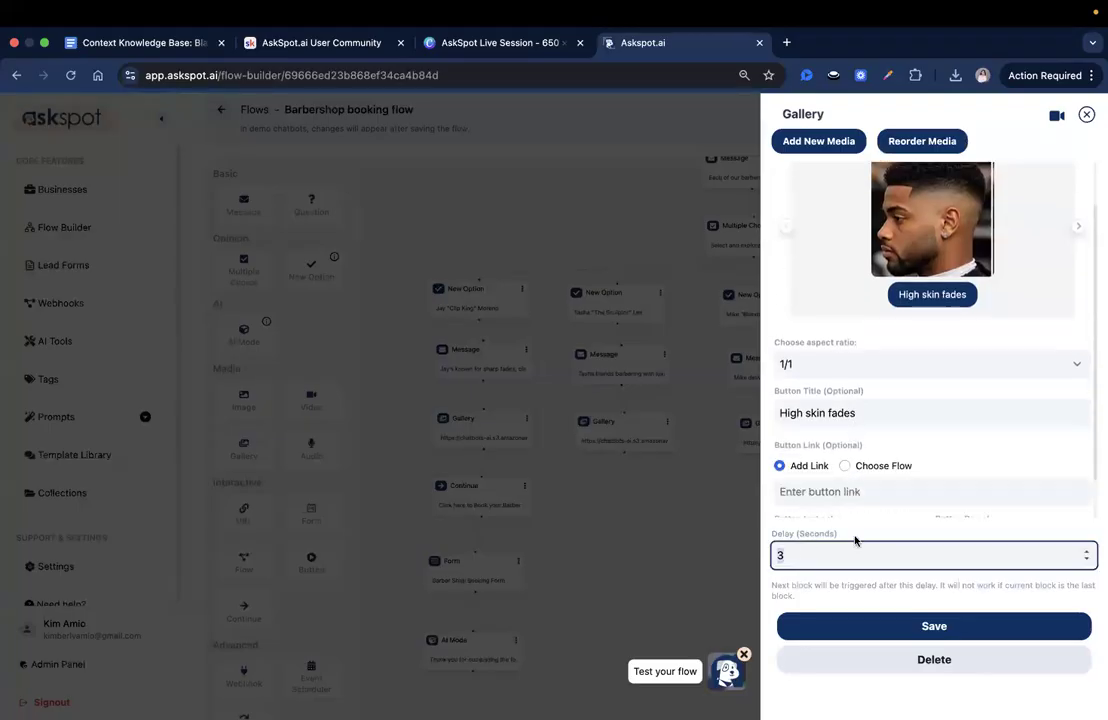
pyautogui.scroll(-1, 855, 499)
pyautogui.scroll(2, 908, 388)
pyautogui.click(967, 626)
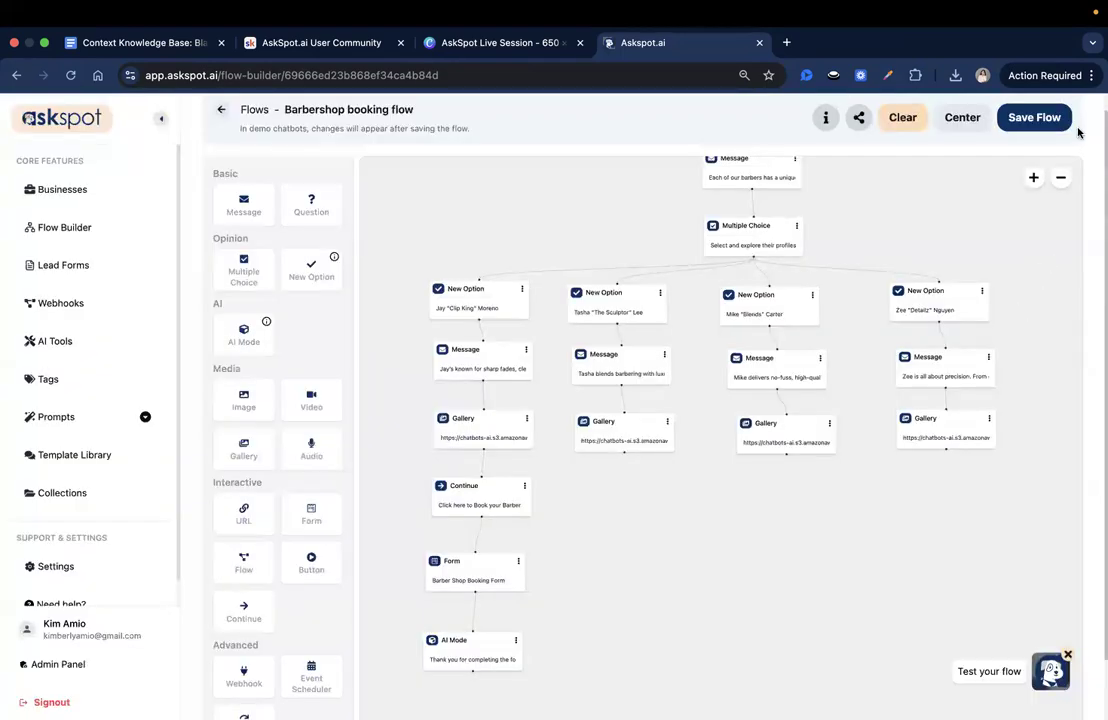
pyautogui.click(1036, 120)
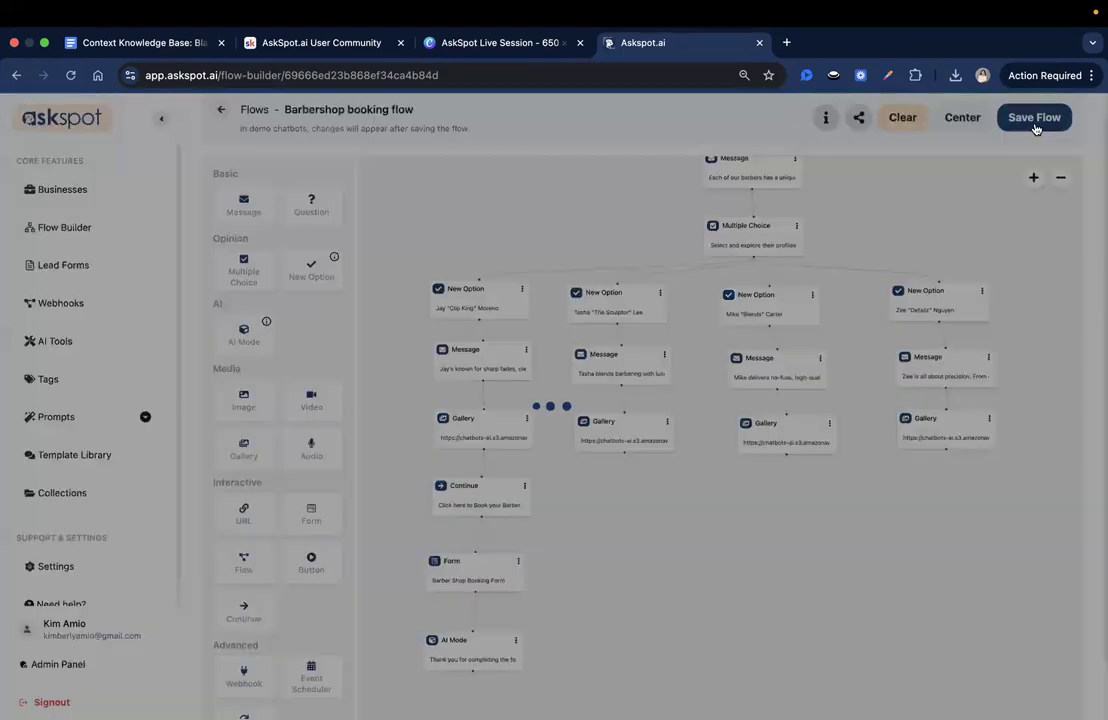
# - Add Continue, Form and AI Mode blocks in sequence below the second barber's Gallery block and align them in a column
pyautogui.moveTo(704, 527); pyautogui.dragTo(725, 398)
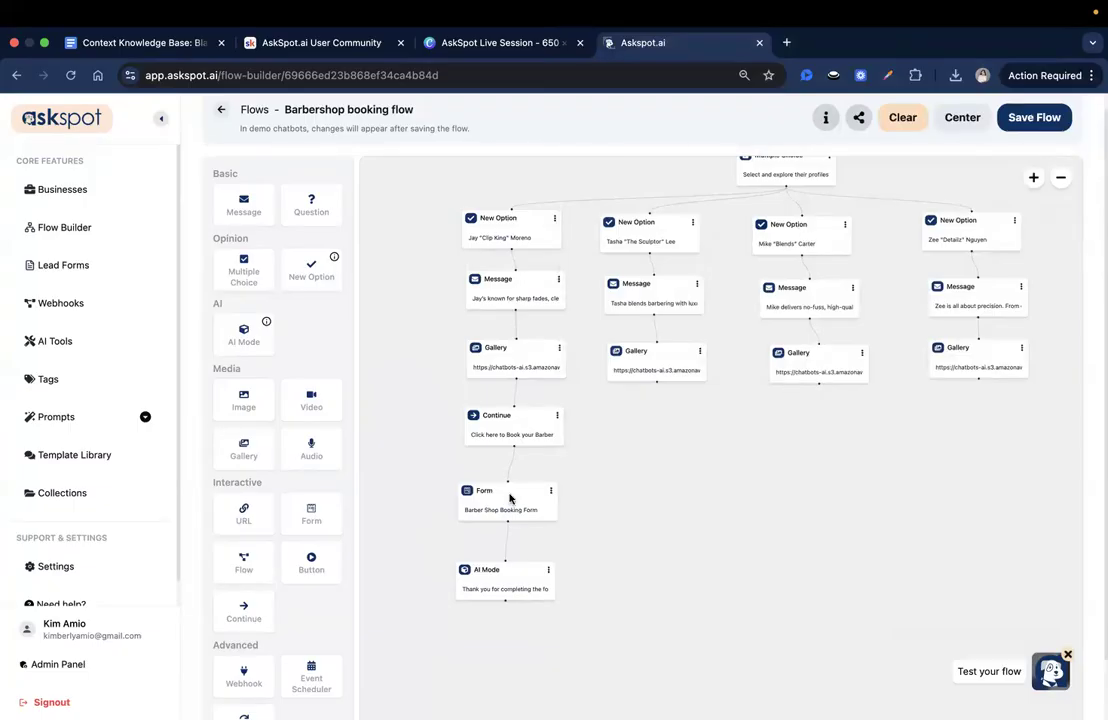
pyautogui.scroll(-2, 311, 489)
pyautogui.moveTo(243, 594); pyautogui.dragTo(663, 420)
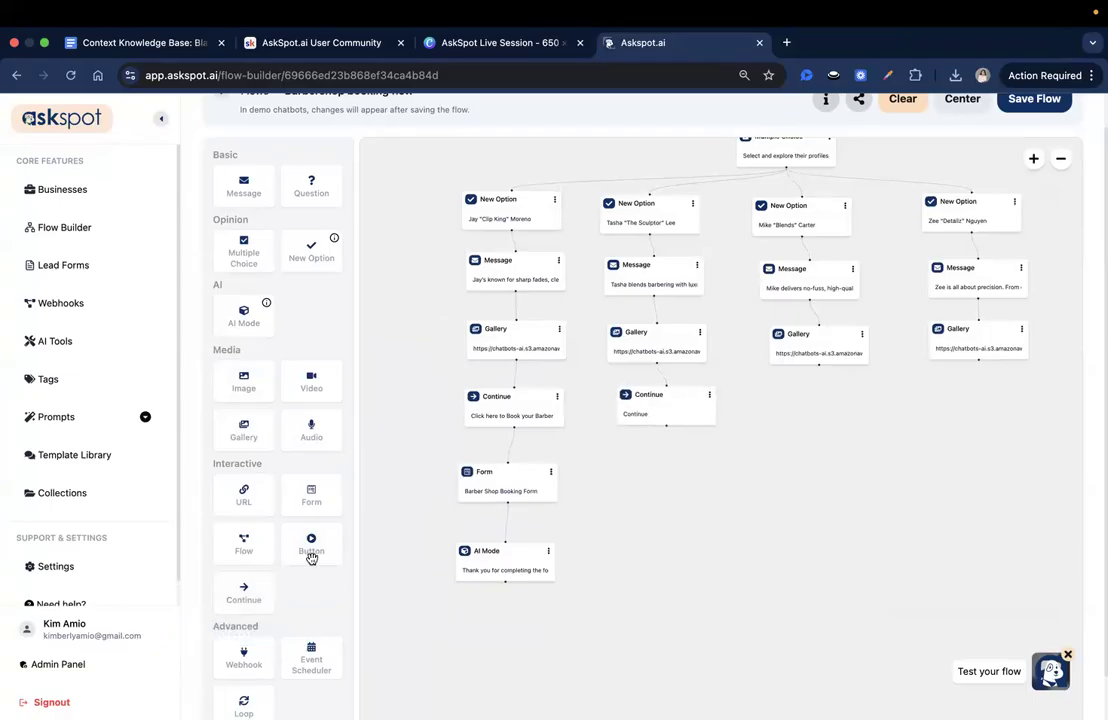
pyautogui.moveTo(320, 510); pyautogui.dragTo(655, 467)
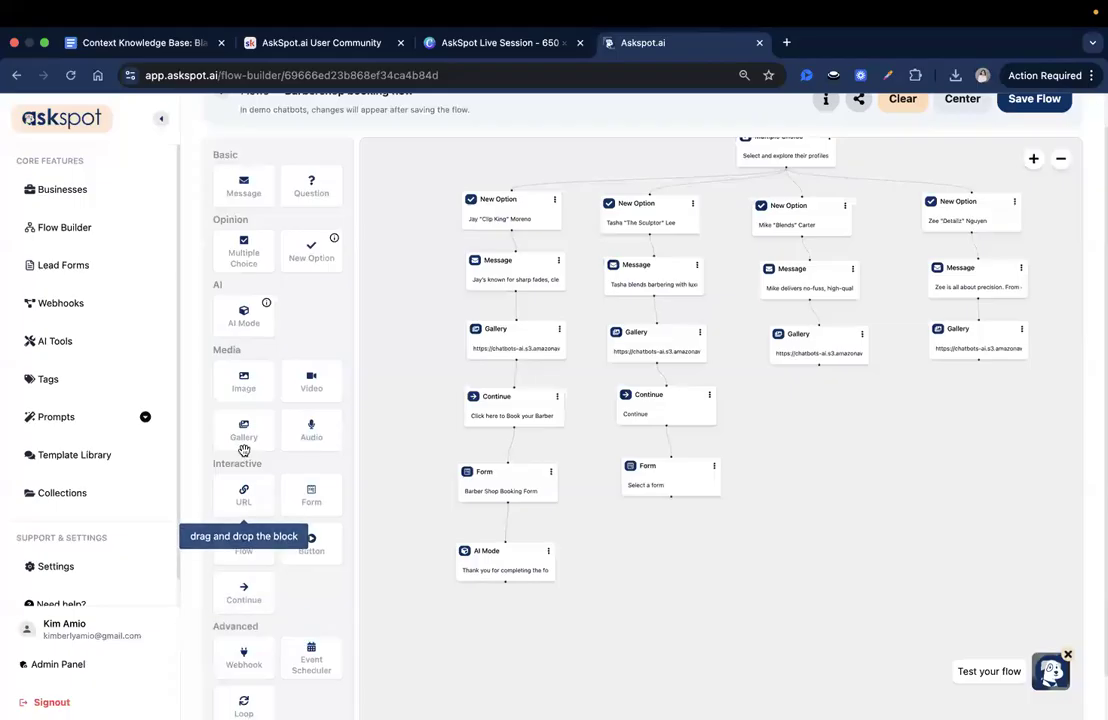
pyautogui.moveTo(245, 315); pyautogui.dragTo(635, 554)
pyautogui.moveTo(674, 577); pyautogui.dragTo(637, 567)
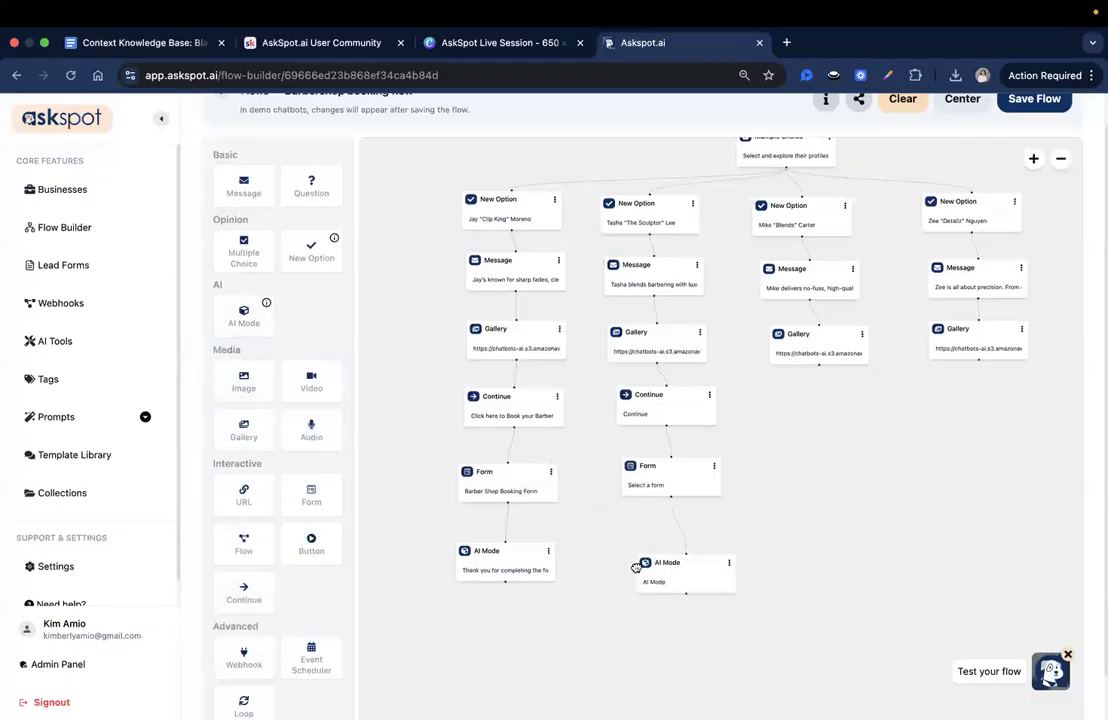
pyautogui.moveTo(661, 487); pyautogui.dragTo(636, 477)
pyautogui.moveTo(656, 579); pyautogui.dragTo(675, 577)
pyautogui.moveTo(665, 490); pyautogui.dragTo(677, 505)
pyautogui.moveTo(680, 562); pyautogui.dragTo(672, 563)
# - Add Continue, Form and AI Mode blocks in sequence below the third barber's Gallery block
pyautogui.moveTo(247, 596); pyautogui.dragTo(823, 425)
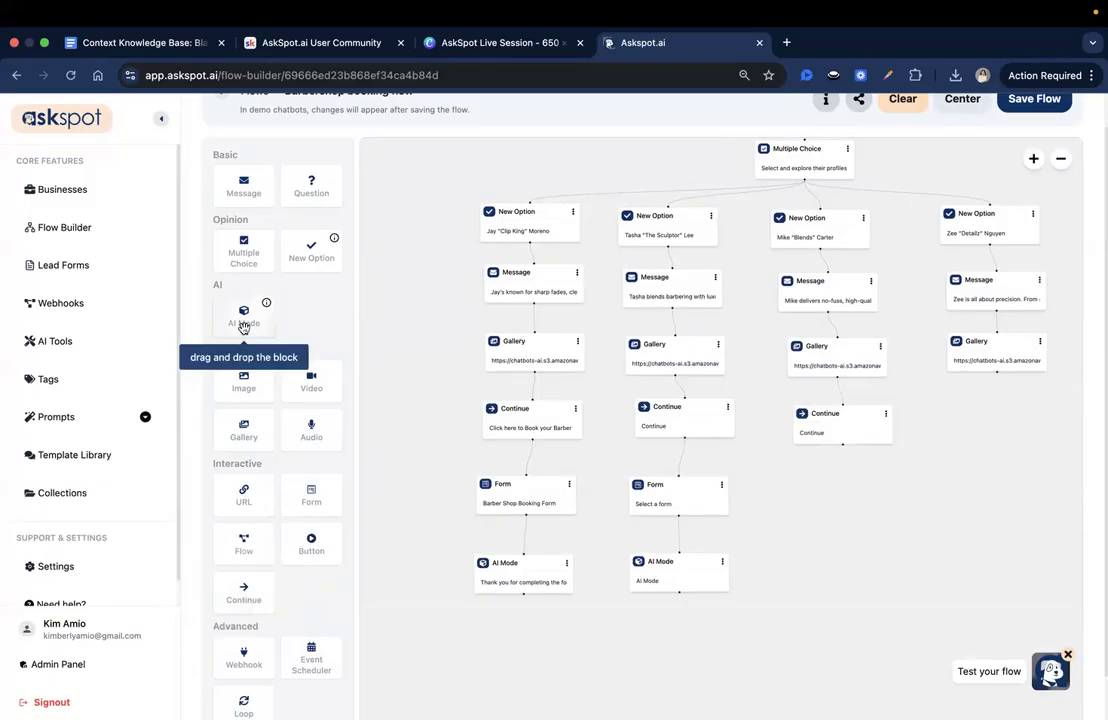
pyautogui.moveTo(305, 500); pyautogui.dragTo(833, 488)
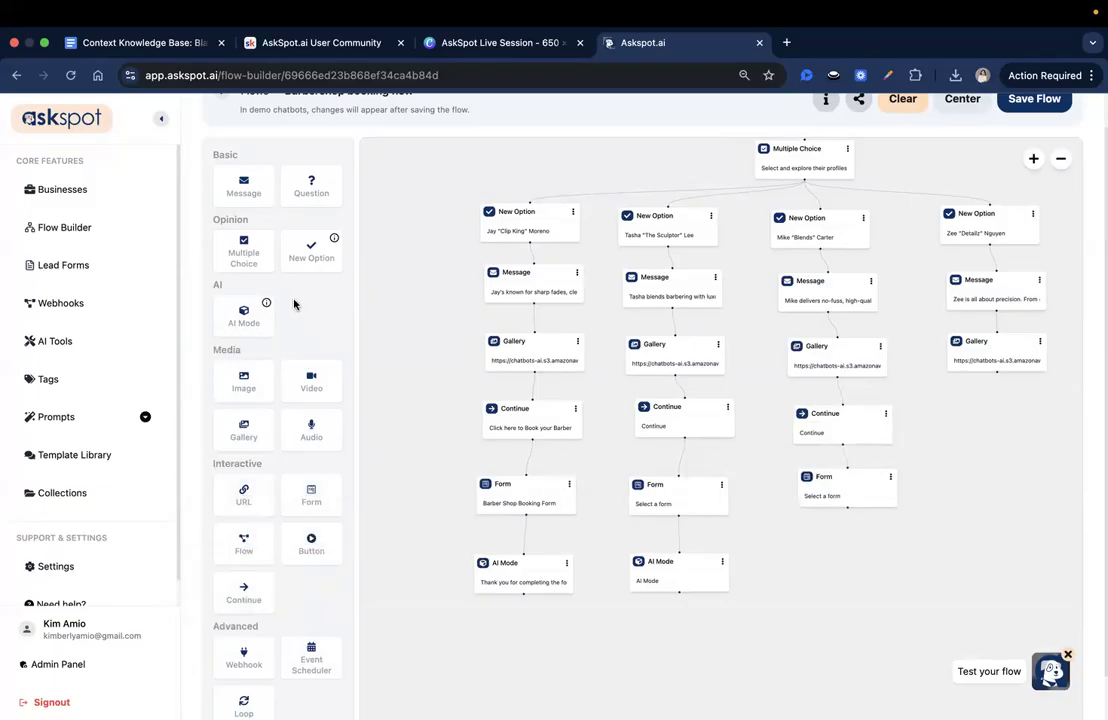
pyautogui.moveTo(243, 315); pyautogui.dragTo(829, 561)
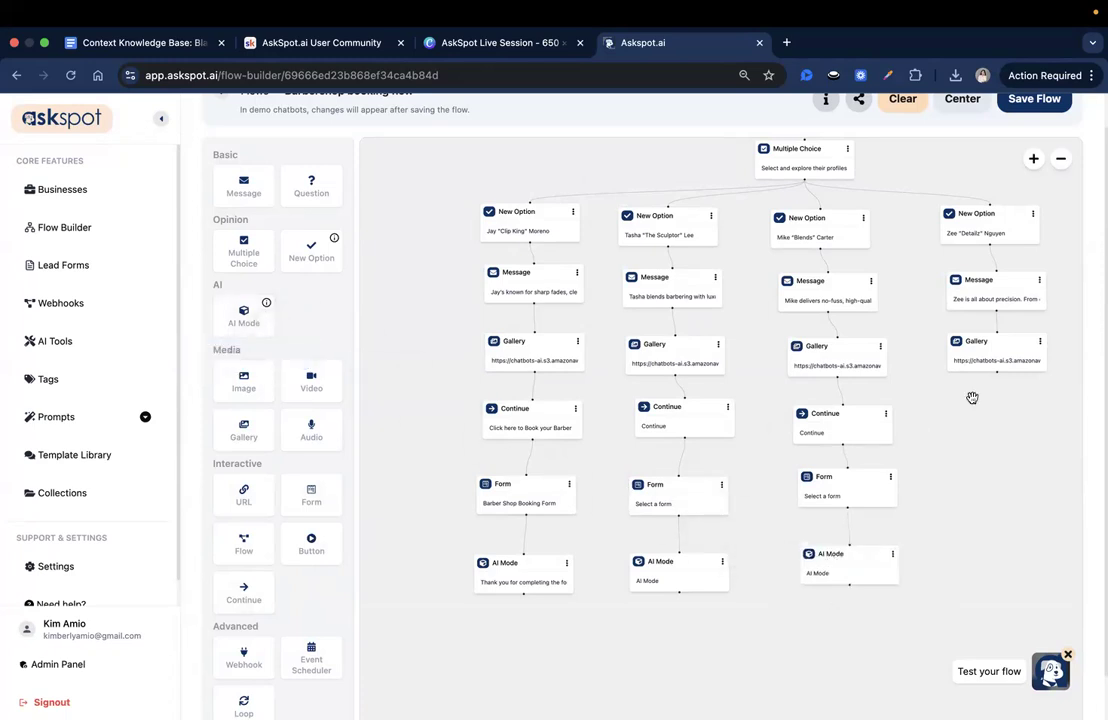
# - Add Continue, Form and AI Mode blocks in sequence below the fourth barber's Gallery block
pyautogui.moveTo(258, 599); pyautogui.dragTo(969, 433)
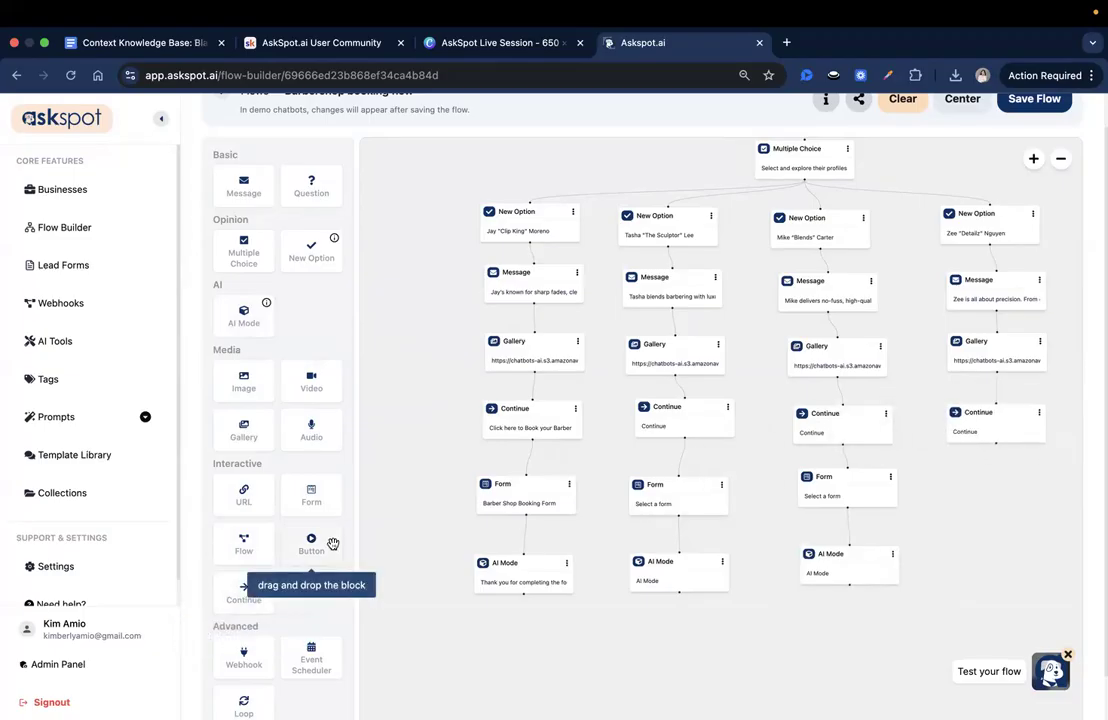
pyautogui.moveTo(311, 495); pyautogui.dragTo(970, 493)
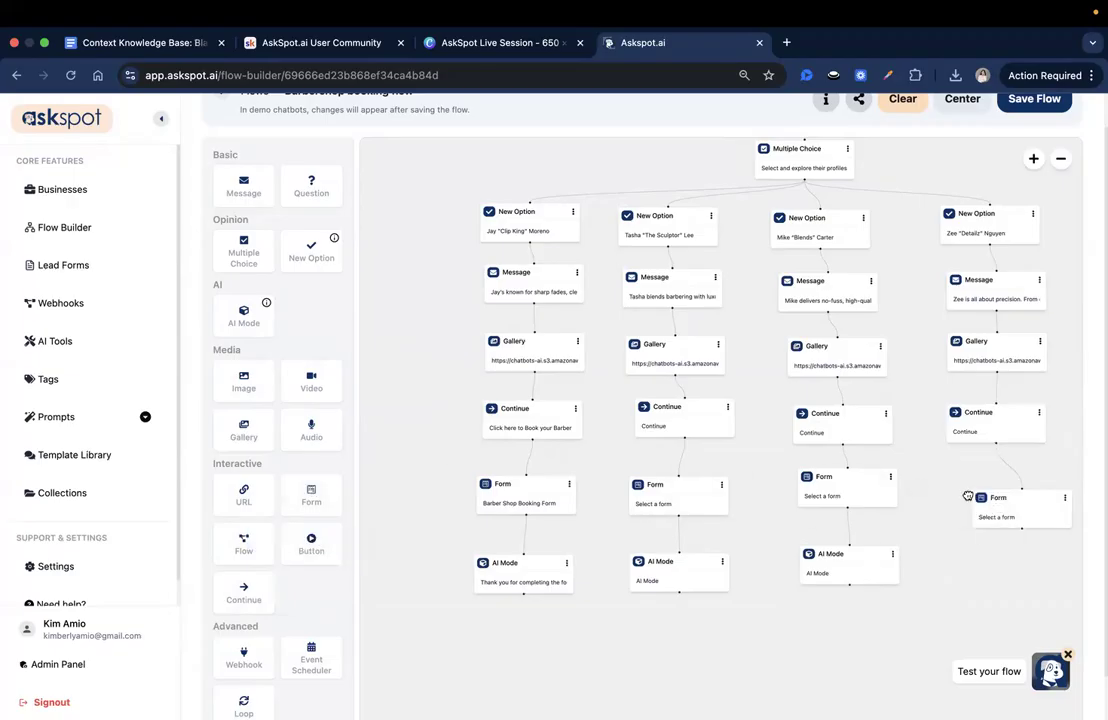
pyautogui.moveTo(933, 607); pyautogui.dragTo(978, 556)
# - Set the button text of the second barber's Continue block to "Click here to Book your Barber" and save the block
pyautogui.click(681, 426)
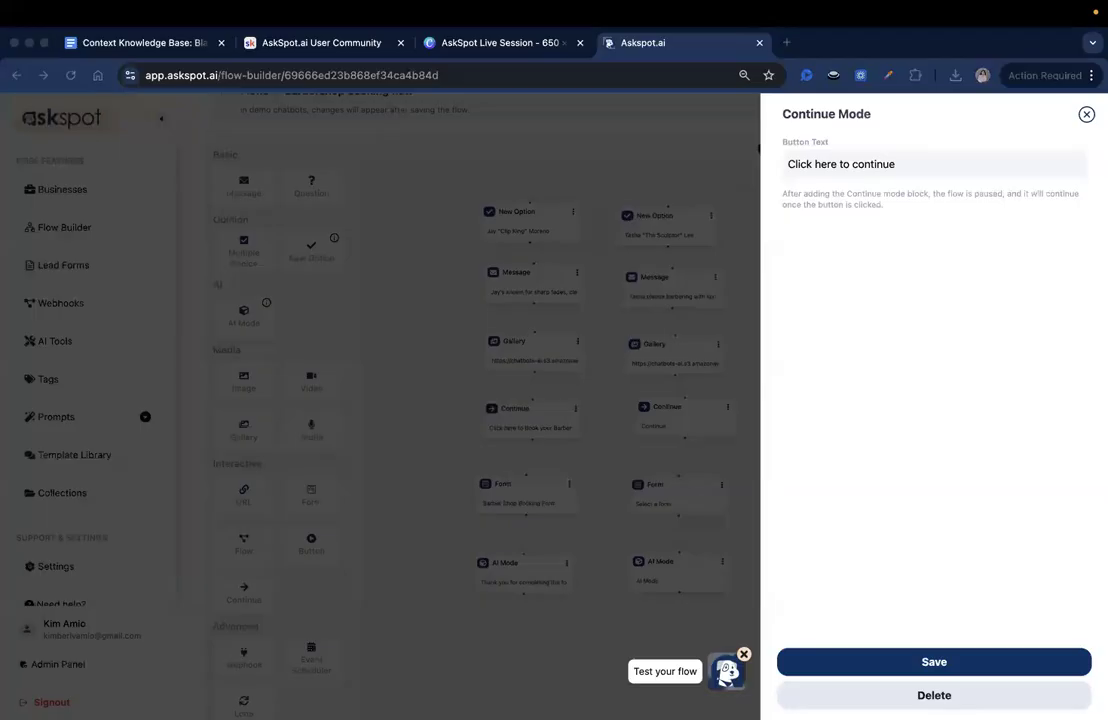
pyautogui.tripleClick(828, 160)
pyautogui.write('Click here to Book your Barber')
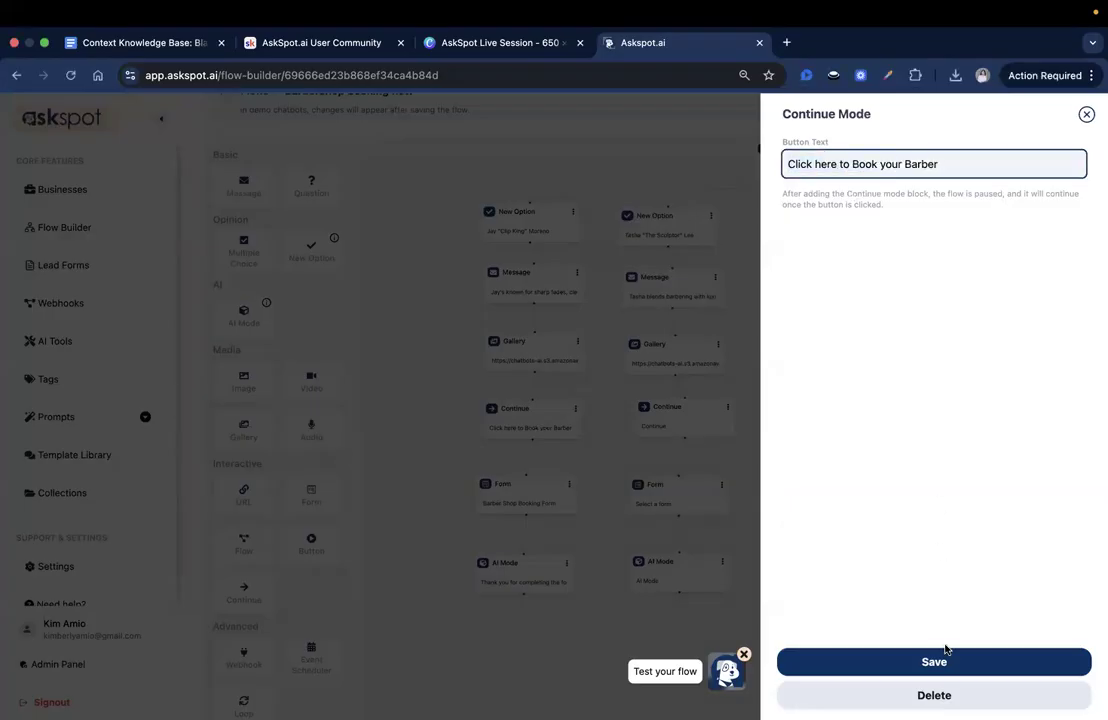
pyautogui.click(944, 662)
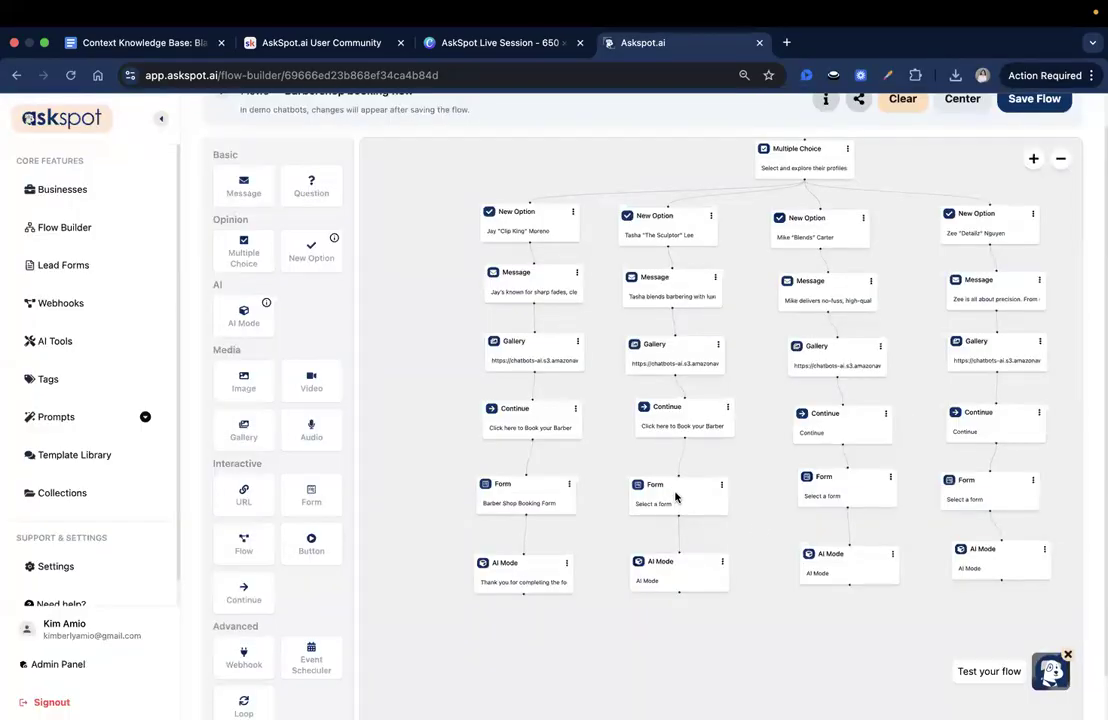
# - Assign the Barber Shop Booking Form to the second barber's Form block and save the block
pyautogui.click(692, 497)
pyautogui.click(930, 167)
pyautogui.scroll(-5, 1008, 252)
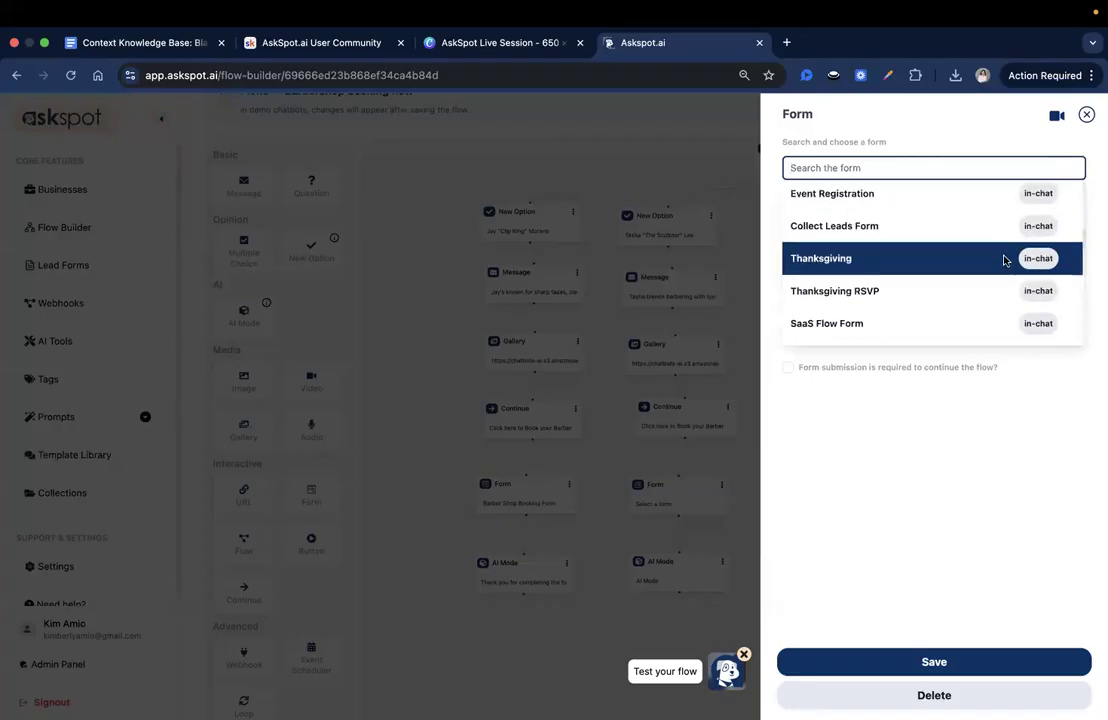
pyautogui.click(828, 330)
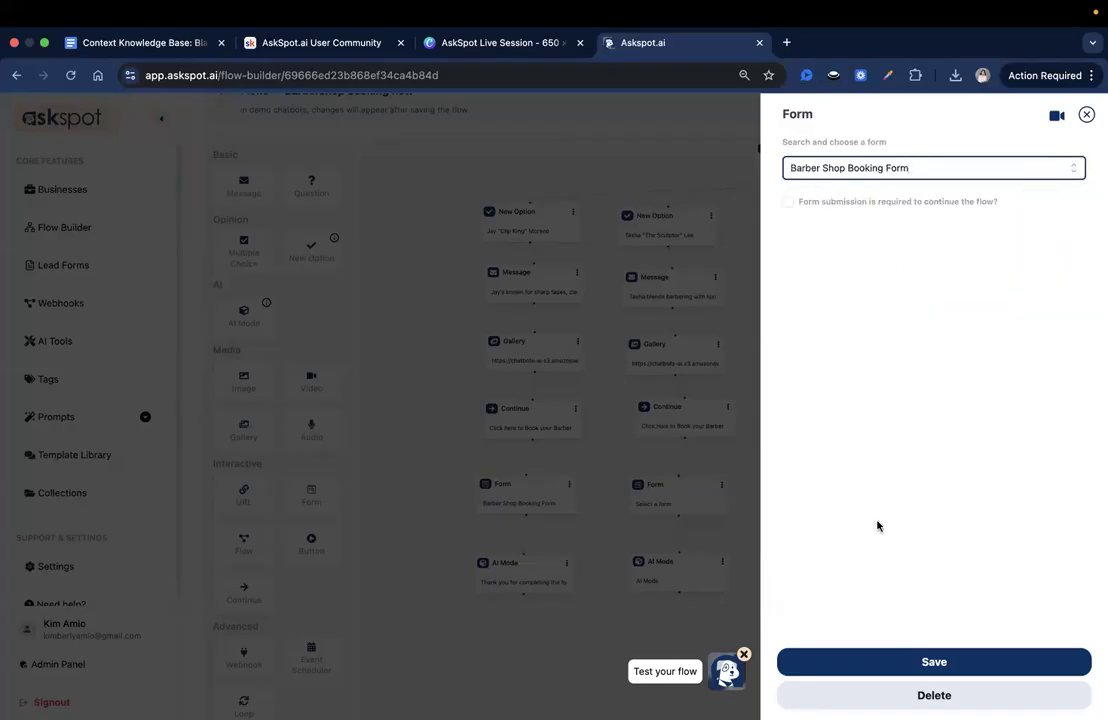
pyautogui.click(910, 660)
# - Set the second barber's AI Mode message to "Thank you for completing the form! You can now ask our AI assistant if you have further questions."
pyautogui.click(671, 578)
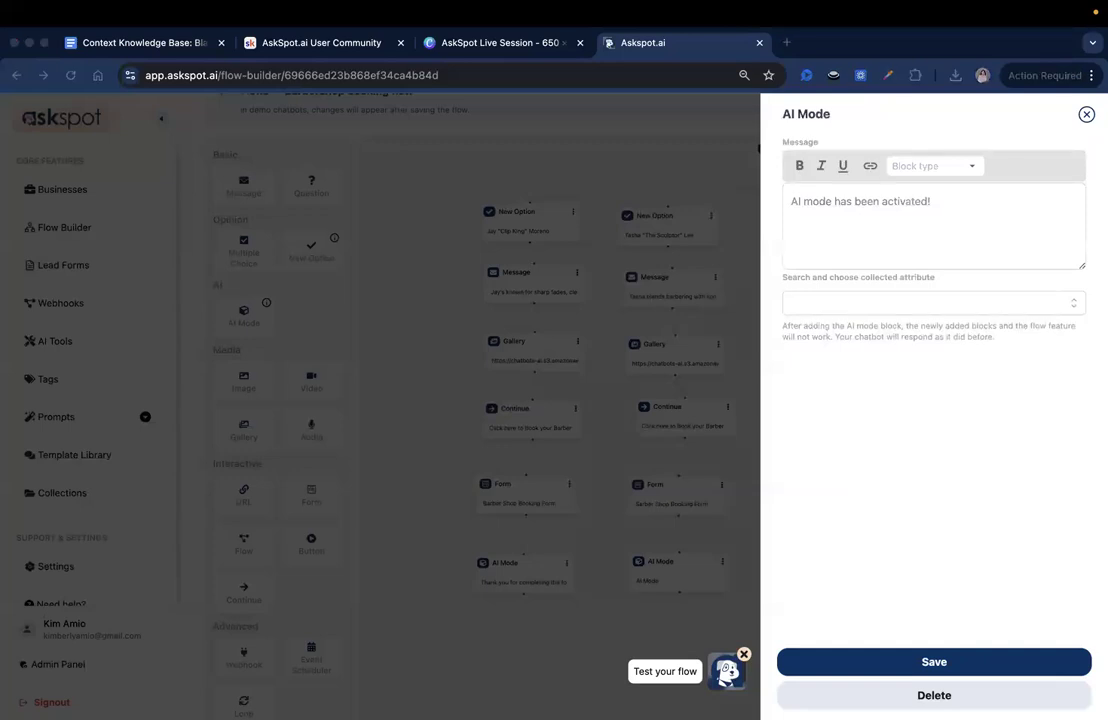
pyautogui.click(932, 210)
pyautogui.press('super+a')
pyautogui.write('Thank you for completing the form! You can now ask our AI assistant if you have further questions.')
pyautogui.moveTo(902, 203); pyautogui.dragTo(878, 224)
pyautogui.click(879, 223)
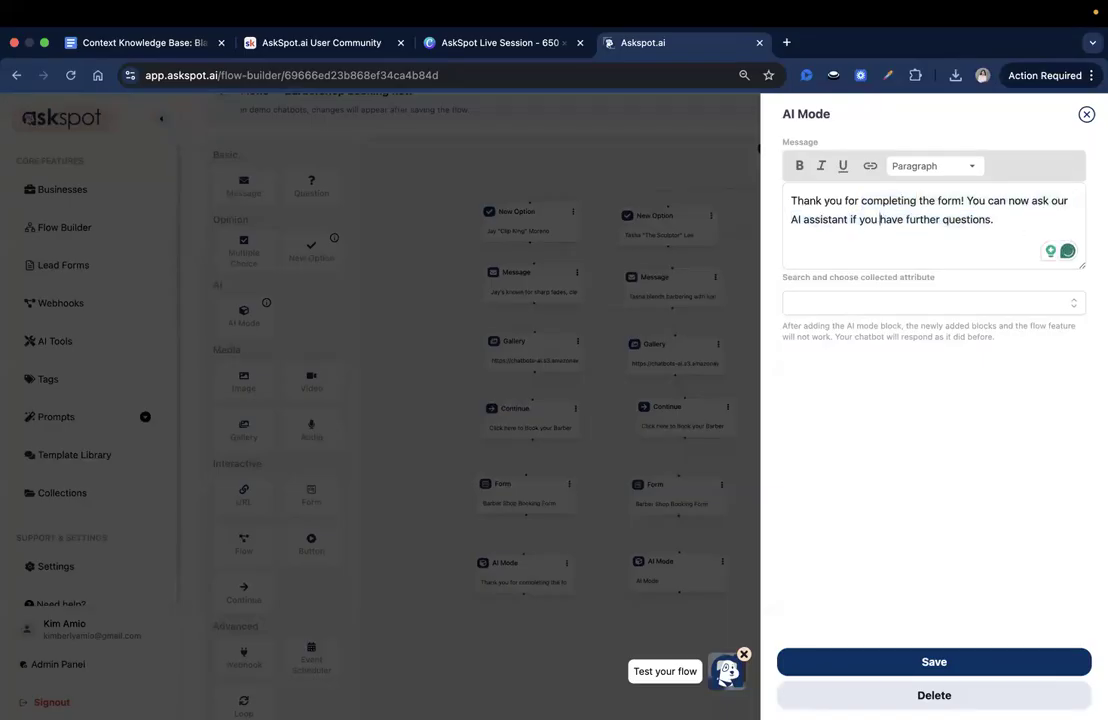
pyautogui.click(898, 667)
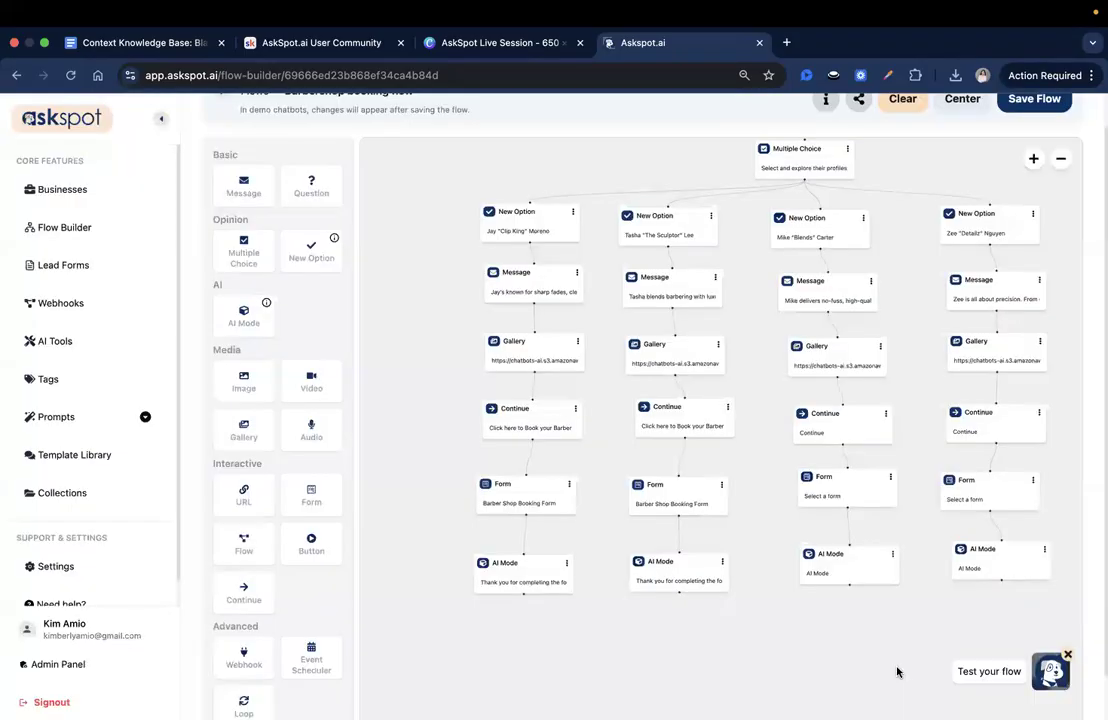
# - Set the button text of the third and fourth barbers' Continue blocks to "Click here to Book your Barber" and save both
pyautogui.click(841, 424)
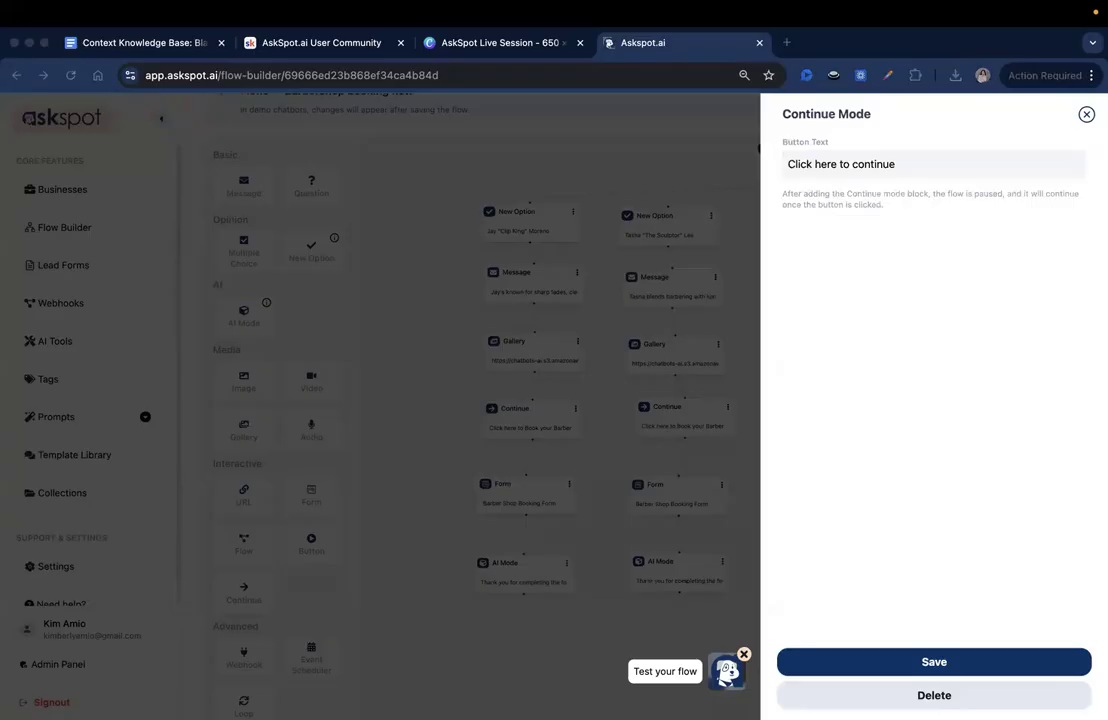
pyautogui.tripleClick(903, 167)
pyautogui.write('Click here to Book your Barber')
pyautogui.click(942, 660)
pyautogui.click(961, 441)
pyautogui.doubleClick(866, 167)
pyautogui.write('Book your Barber')
pyautogui.click(989, 665)
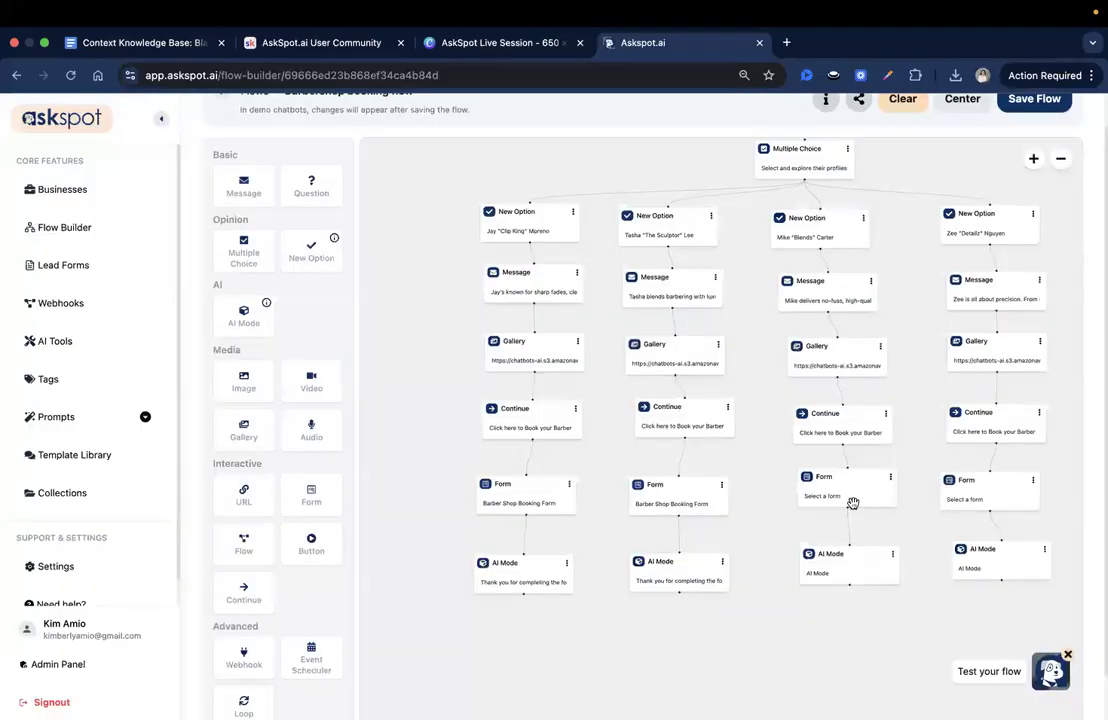
# - Assign the Barber Shop Booking Form to the third and fourth barbers' Form blocks and save both
pyautogui.click(853, 502)
pyautogui.click(1068, 178)
pyautogui.scroll(-10, 970, 304)
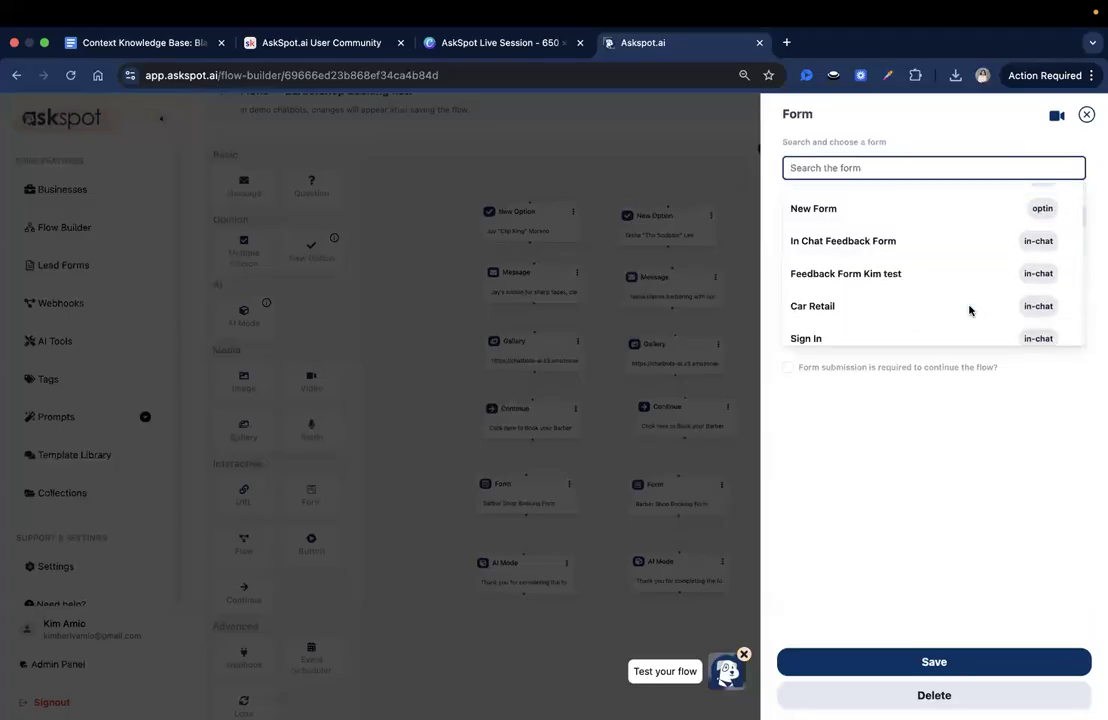
pyautogui.click(972, 327)
pyautogui.click(968, 661)
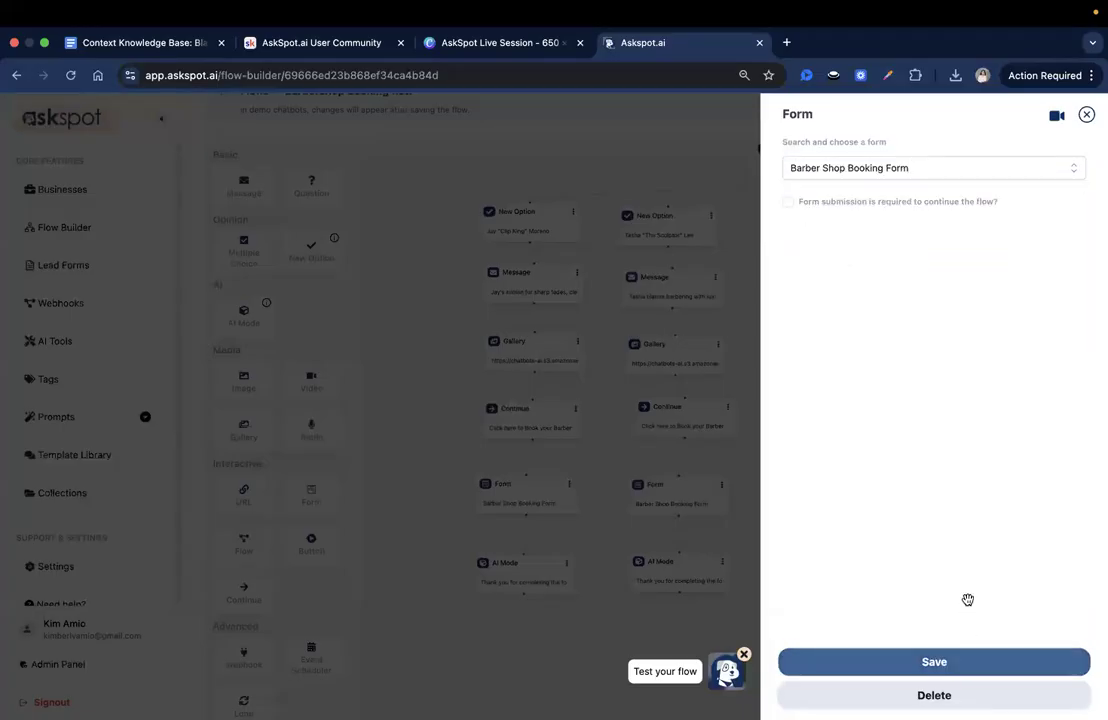
pyautogui.click(1005, 496)
pyautogui.click(1068, 178)
pyautogui.scroll(-10, 992, 275)
pyautogui.click(934, 327)
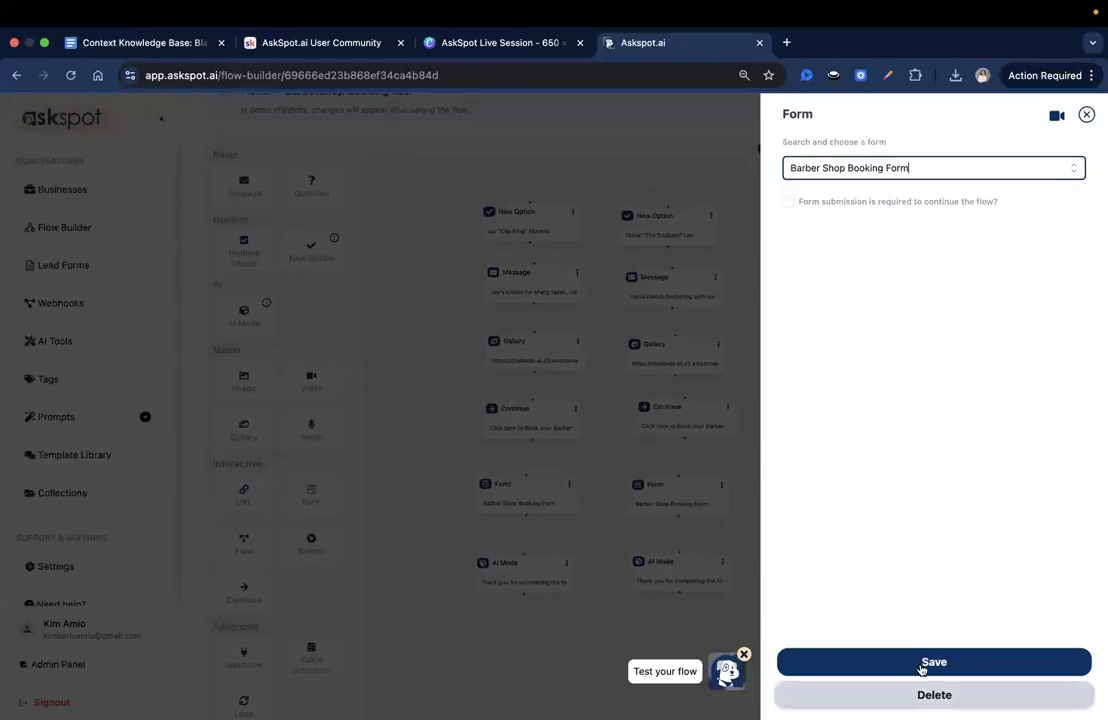
pyautogui.click(922, 663)
# - Give the third and fourth barbers' AI Mode blocks the same form-completion thank-you message as the second barber's and save them
pyautogui.click(807, 576)
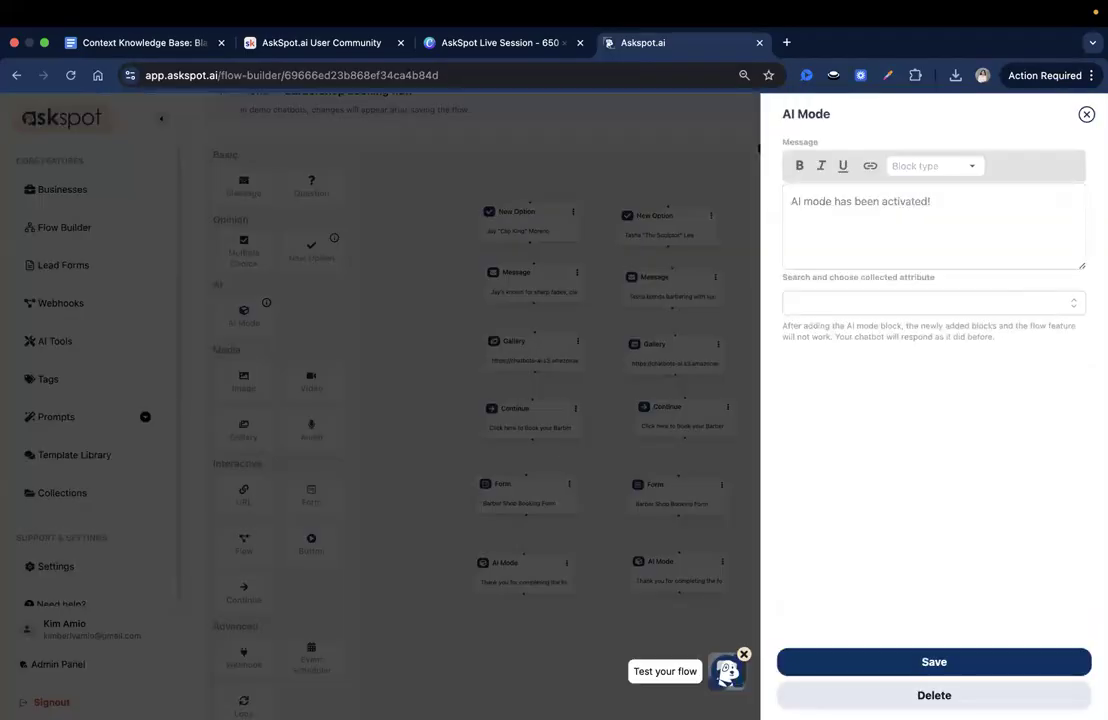
pyautogui.press('super+Tab')
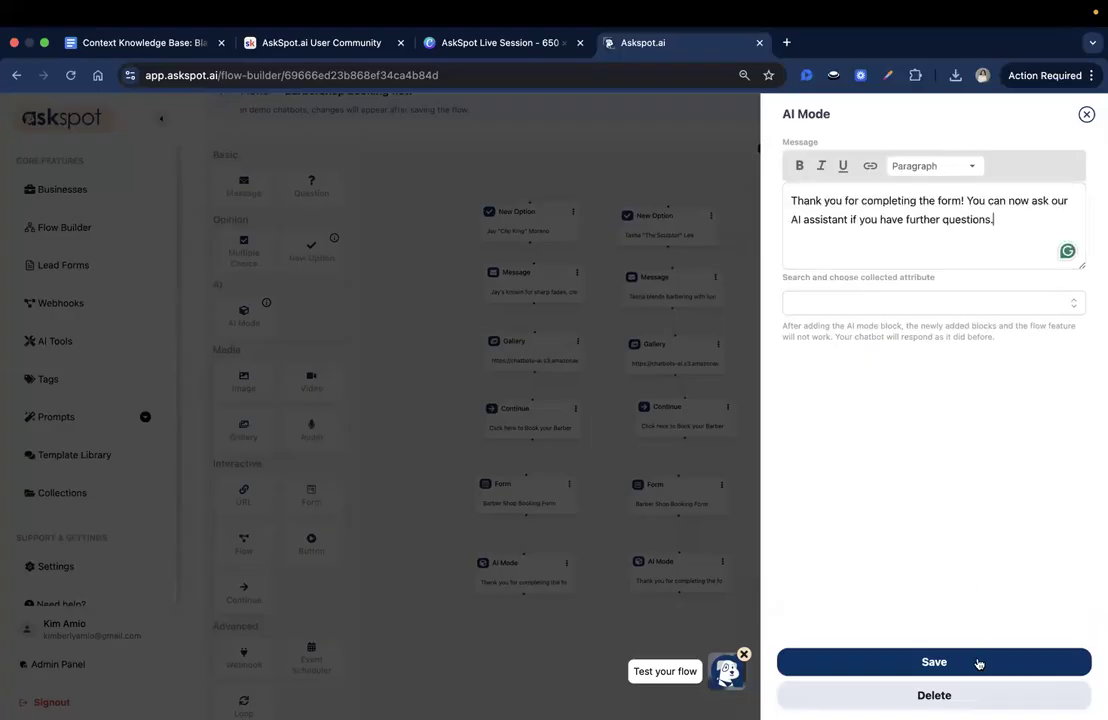
pyautogui.click(977, 662)
# - Save the Barbershop booking flow with all four completed branches and open its test chatbot
pyautogui.scroll(1, 1074, 438)
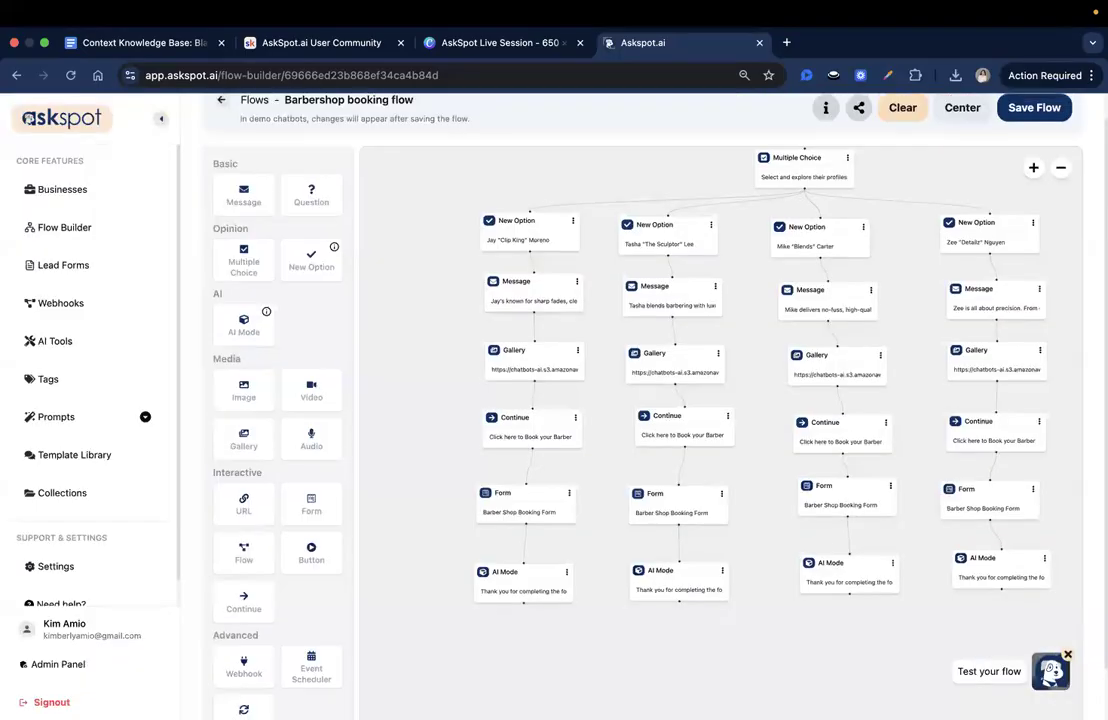
pyautogui.click(1031, 142)
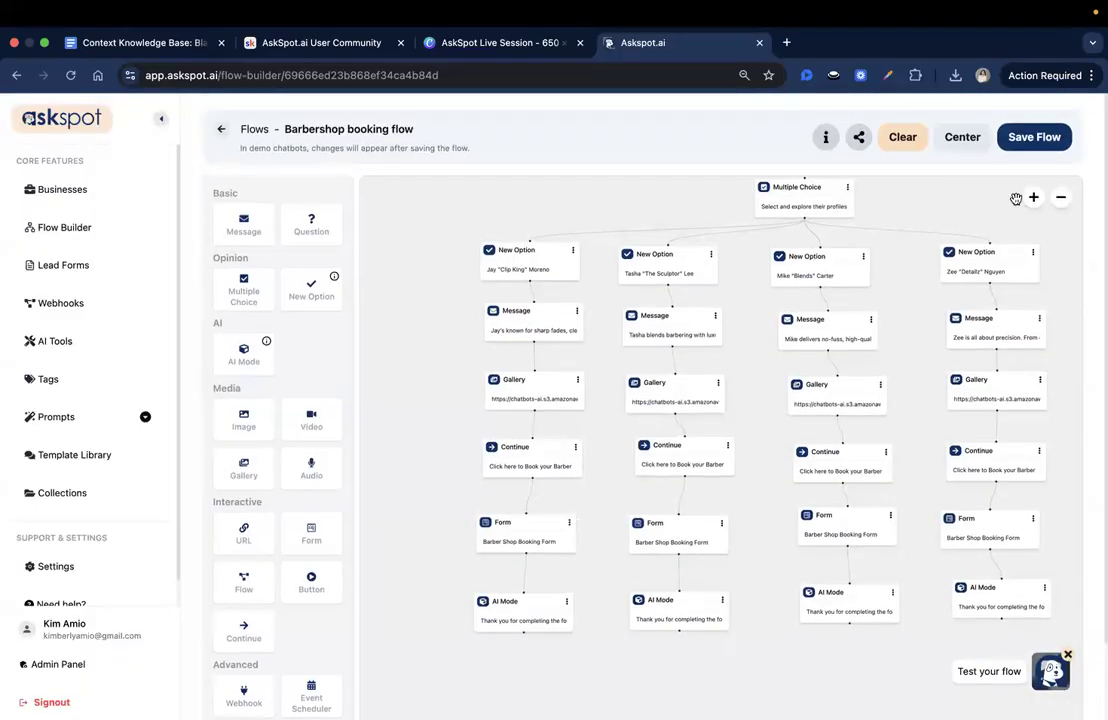
pyautogui.click(1032, 140)
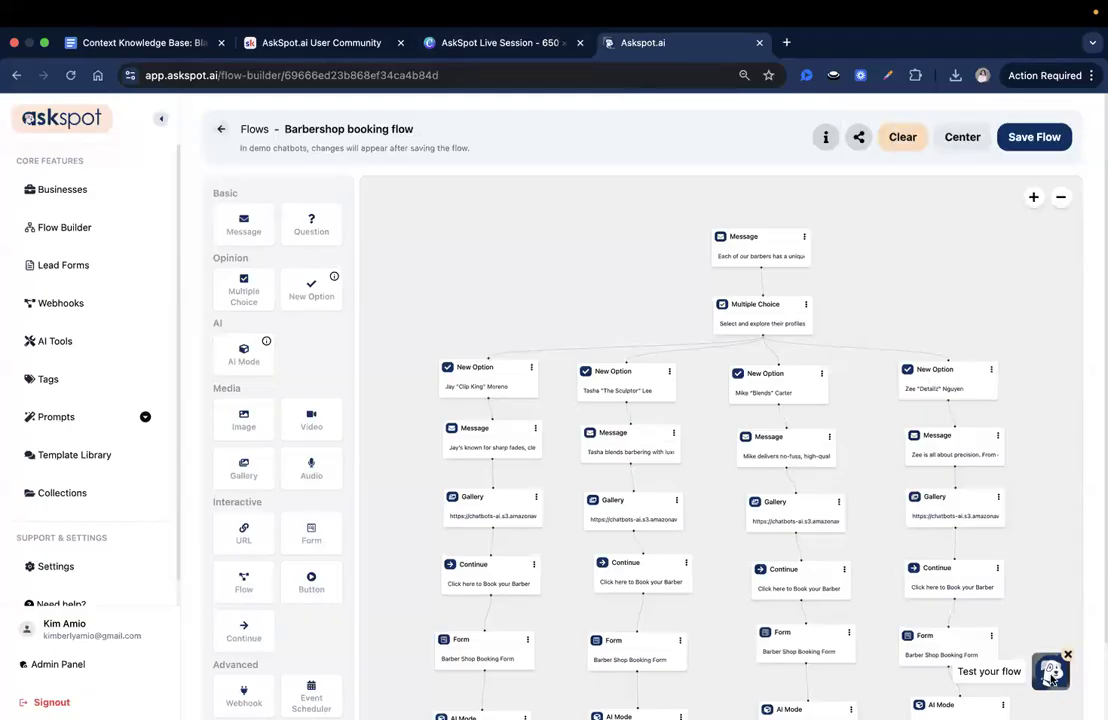
pyautogui.click(1052, 678)
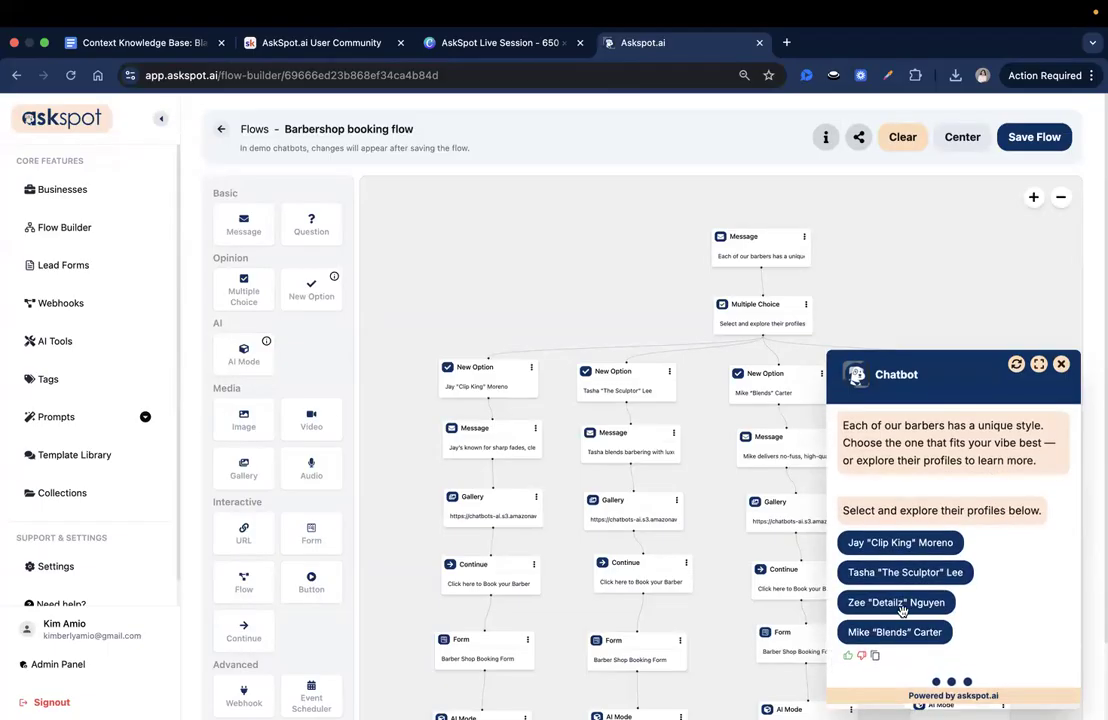
# - Test the fourth barber's branch in the chatbot through to its booking button, and close the chat
pyautogui.click(900, 603)
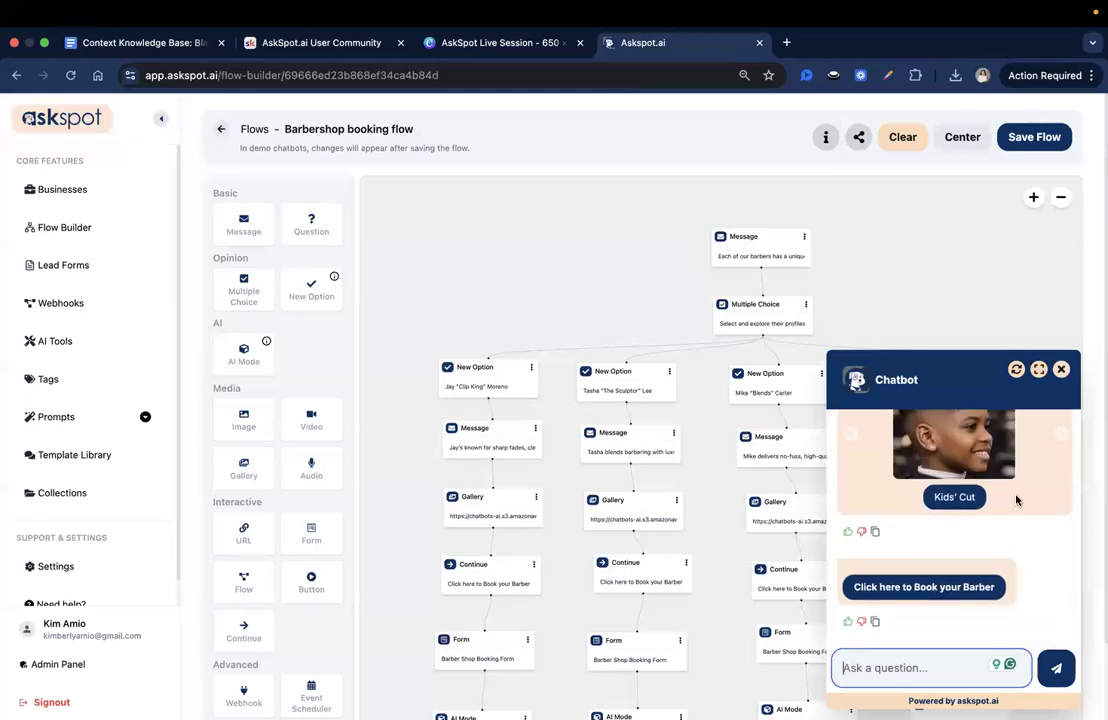
pyautogui.scroll(3, 1018, 501)
pyautogui.click(1061, 370)
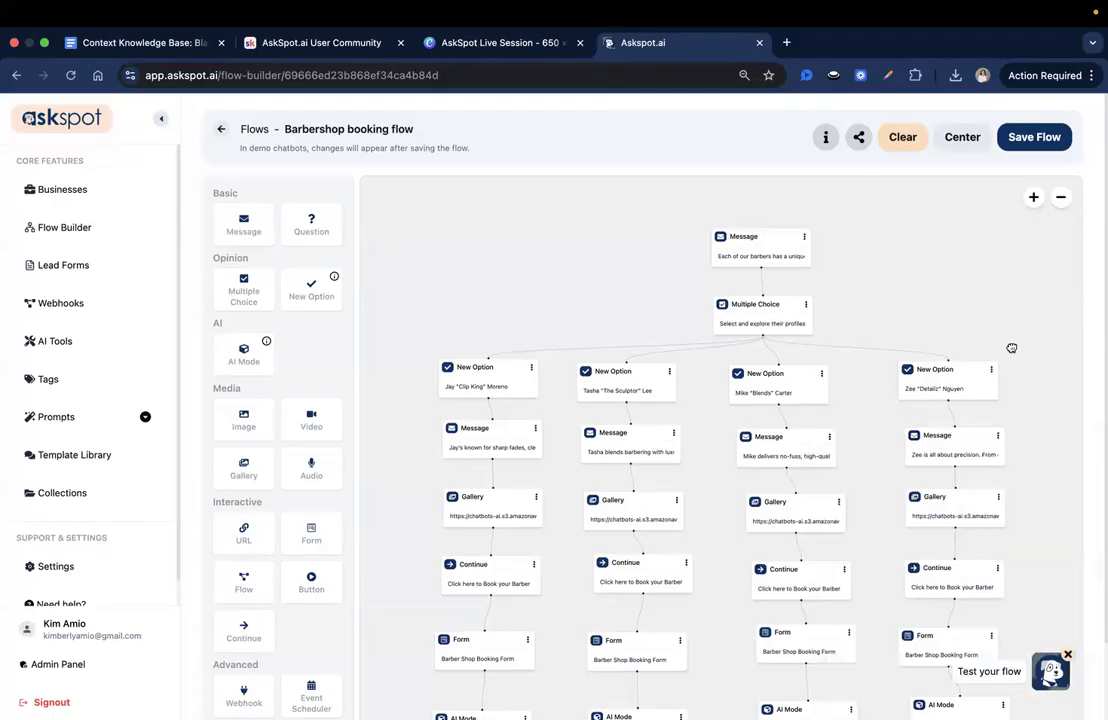
# - Set the second barber's Message delay to 3 seconds and Gallery delay to 5 seconds, and save both blocks
pyautogui.scroll(-3, 1011, 348)
pyautogui.click(556, 305)
pyautogui.click(772, 377)
pyautogui.write('3')
pyautogui.click(932, 661)
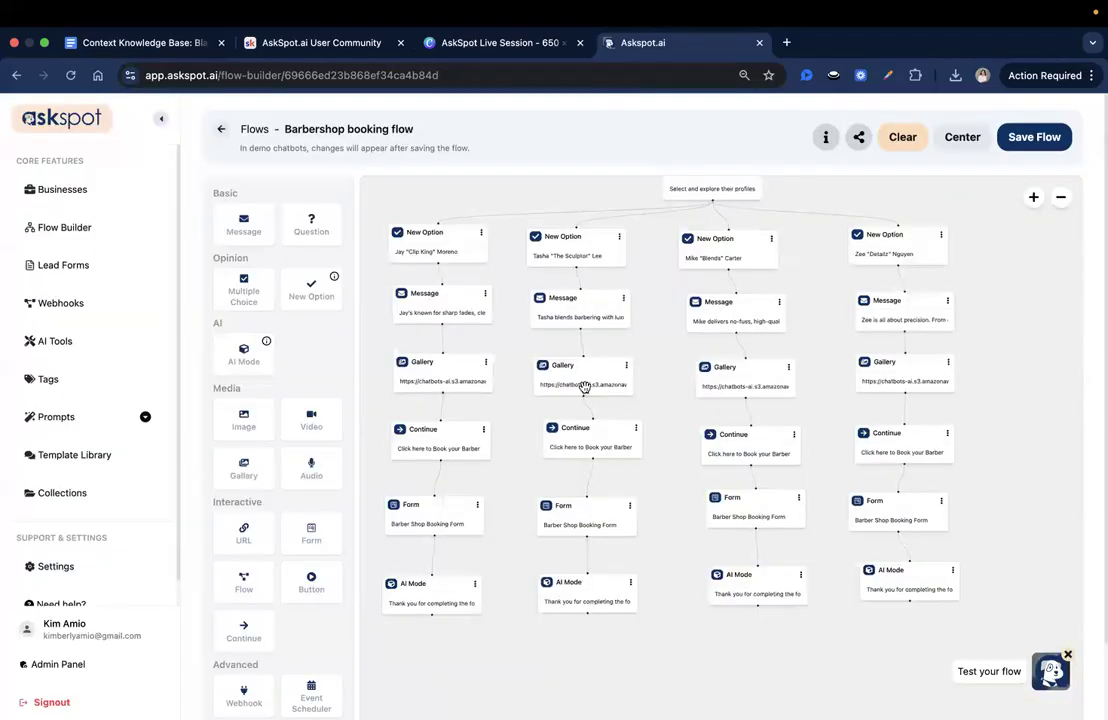
pyautogui.click(585, 388)
pyautogui.click(780, 556)
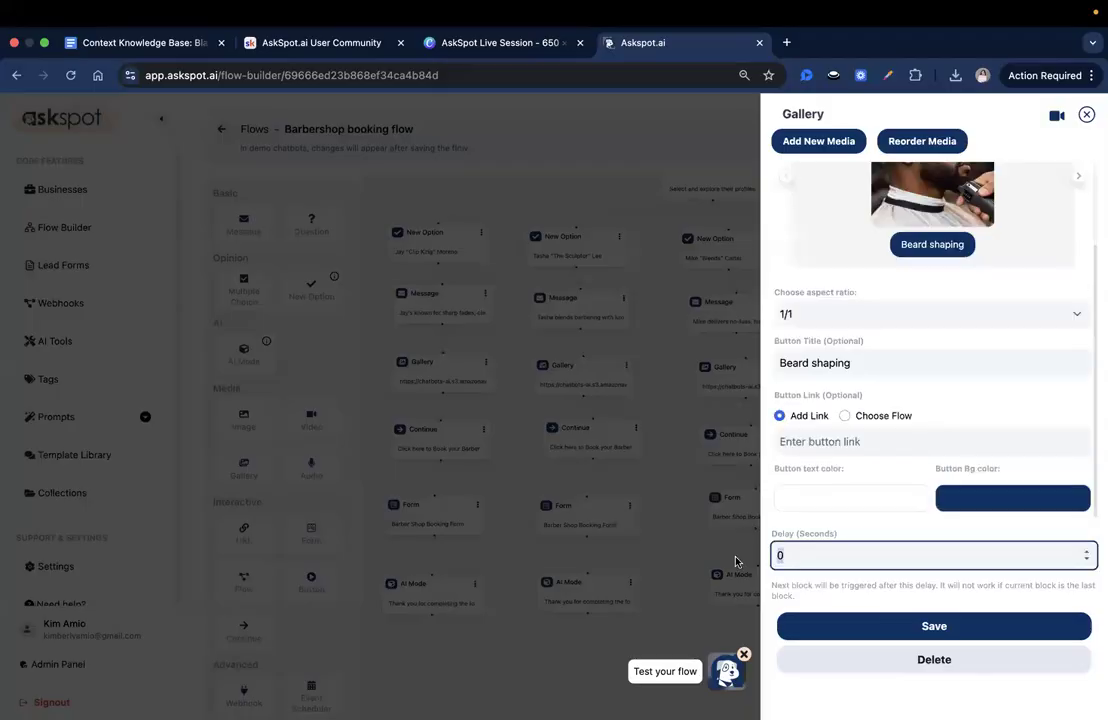
pyautogui.write('5')
pyautogui.click(901, 628)
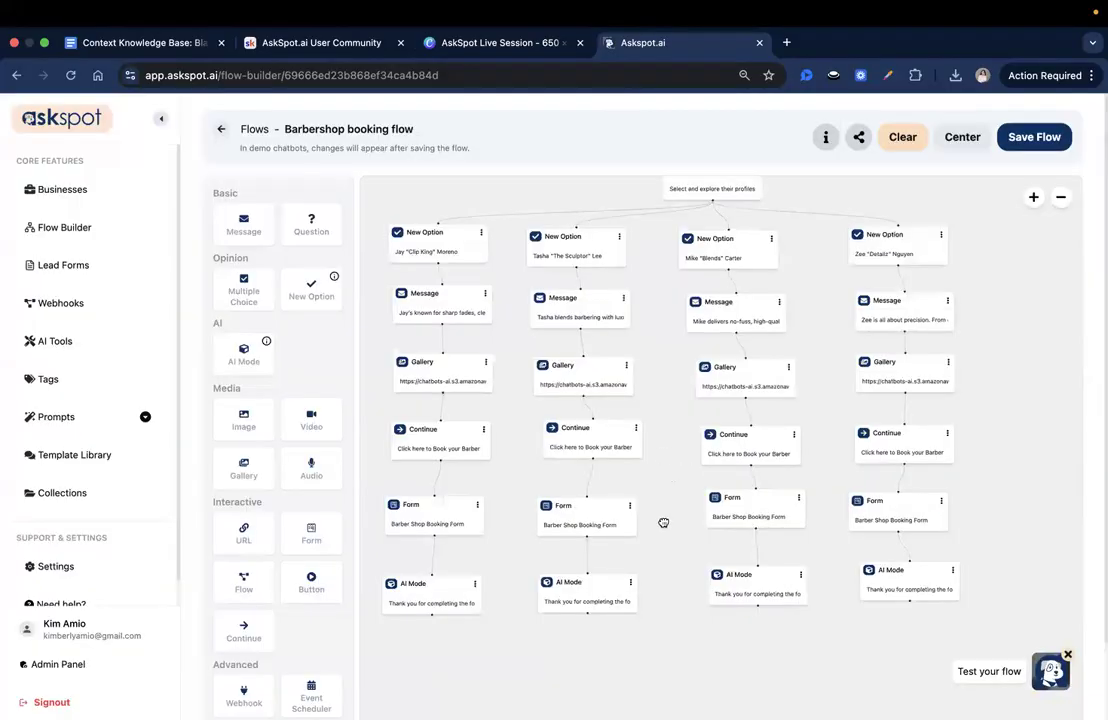
# - Set a 3-second delay on the third barber's New Option and Message blocks and save both
pyautogui.scroll(3, 690, 371)
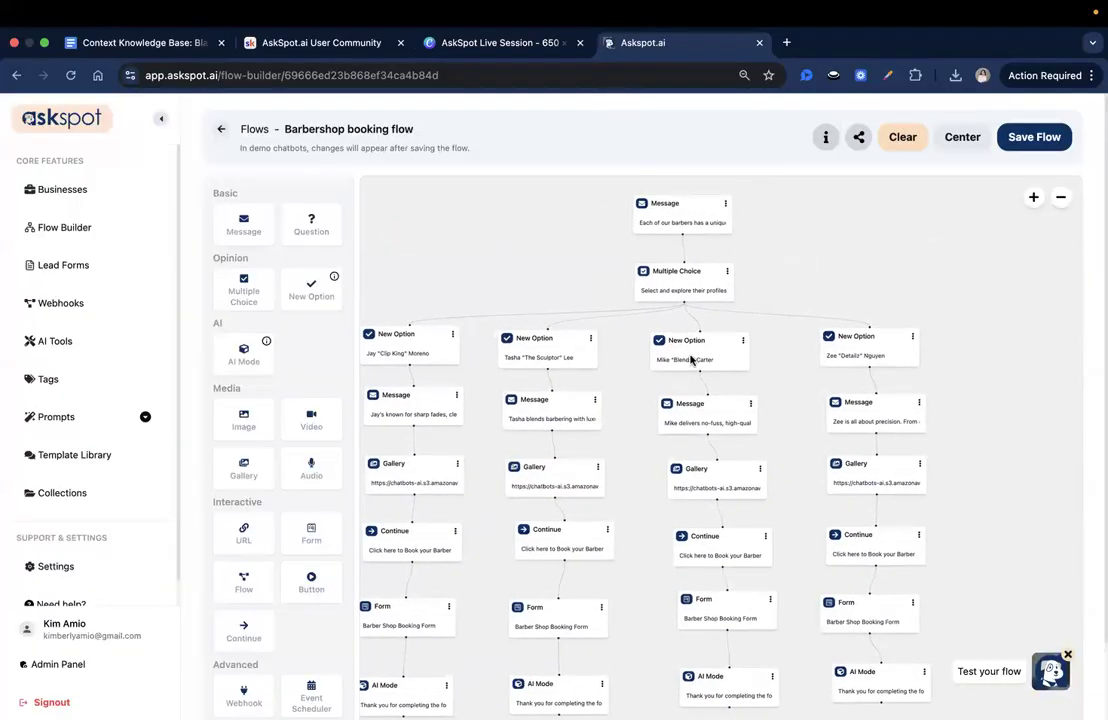
pyautogui.click(695, 363)
pyautogui.click(795, 290)
pyautogui.write('3')
pyautogui.click(935, 662)
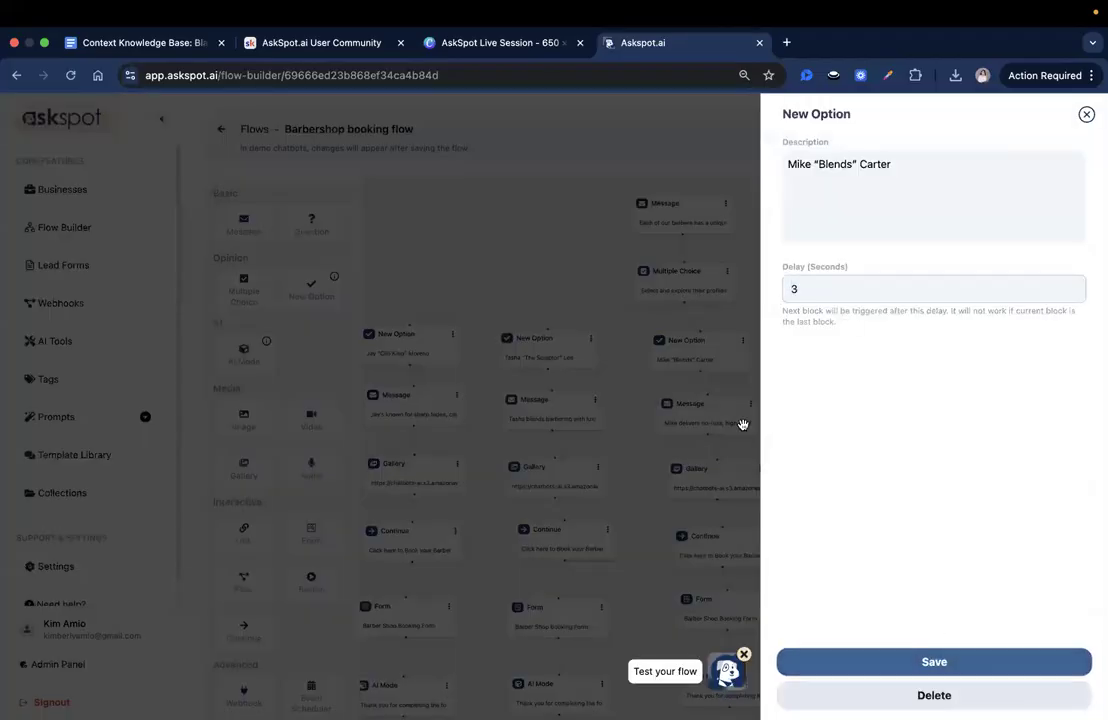
pyautogui.click(729, 423)
pyautogui.doubleClick(803, 387)
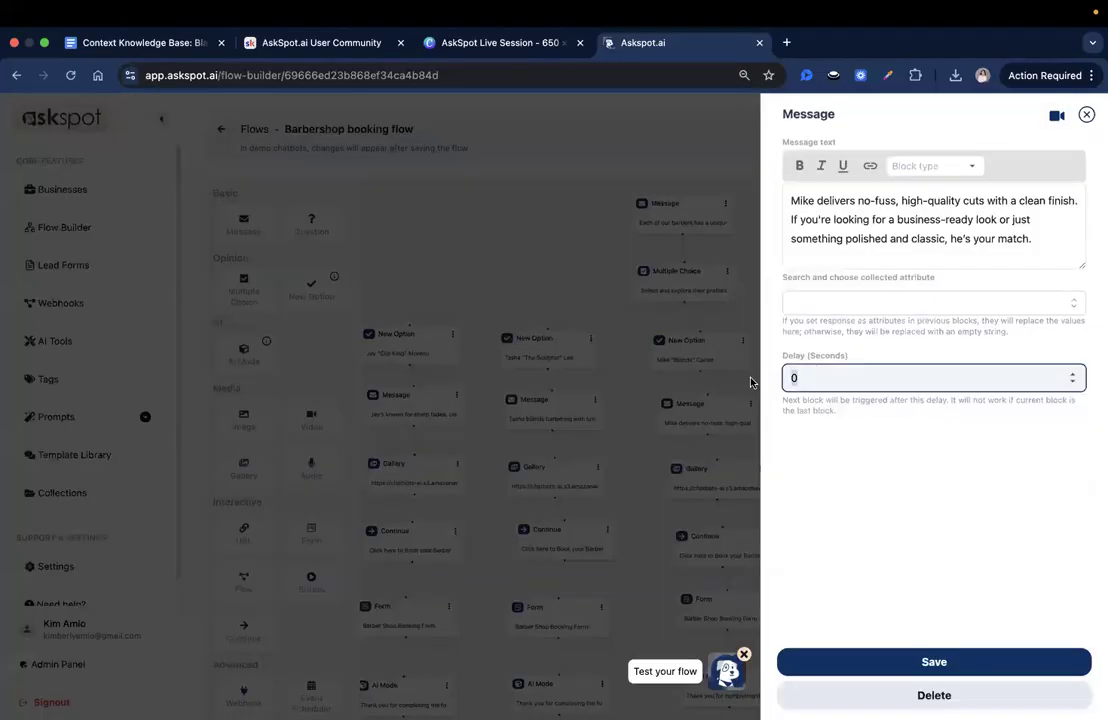
pyautogui.write('3')
pyautogui.click(932, 661)
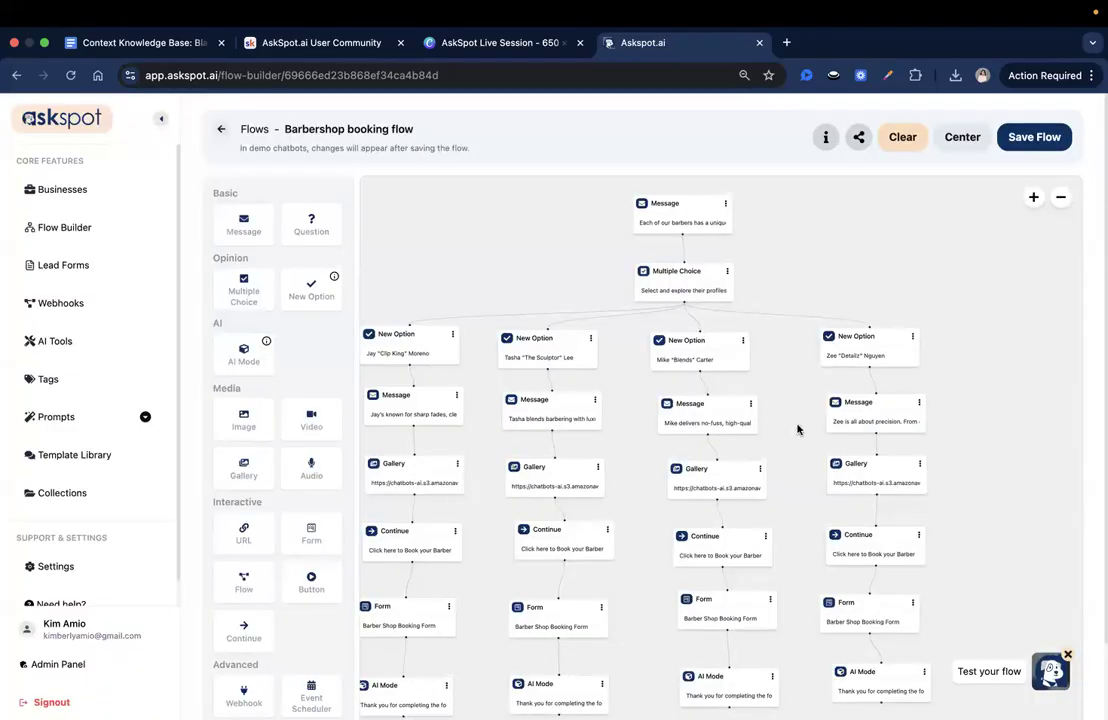
# - Set the third barber's Gallery delay to 5 seconds and save the block
pyautogui.click(825, 463)
pyautogui.doubleClick(796, 558)
pyautogui.write('5')
pyautogui.click(870, 626)
# - Set the delays of the fourth barber's New Option and Message blocks, using 3 seconds for the Message, and save both
pyautogui.click(840, 330)
pyautogui.doubleClick(817, 289)
pyautogui.write('5')
pyautogui.click(958, 660)
pyautogui.click(870, 418)
pyautogui.doubleClick(805, 372)
pyautogui.write('5')
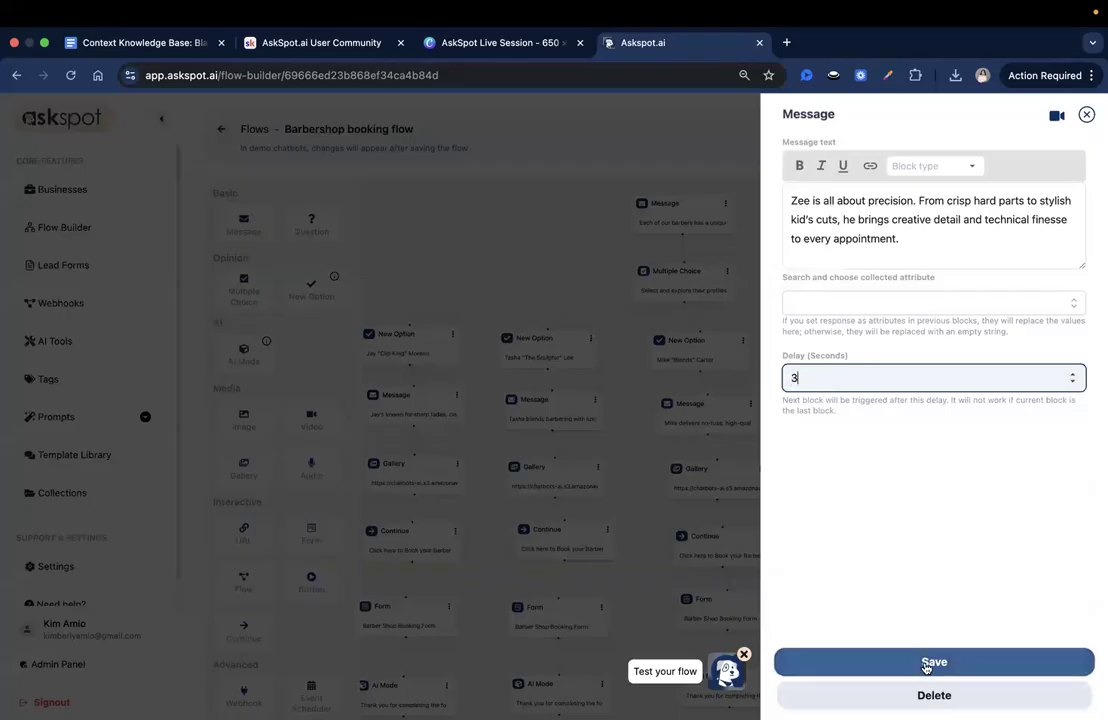
pyautogui.click(934, 661)
# - Set the fourth barber's Gallery delay to 5 seconds and save the block
pyautogui.click(868, 488)
pyautogui.doubleClick(805, 556)
pyautogui.write('5')
pyautogui.click(932, 625)
# - Align the fourth barber's AI Mode block beneath its Form block and save the flow
pyautogui.moveTo(880, 540); pyautogui.dragTo(845, 425)
pyautogui.moveTo(830, 553); pyautogui.dragTo(822, 551)
pyautogui.moveTo(852, 507); pyautogui.dragTo(822, 489)
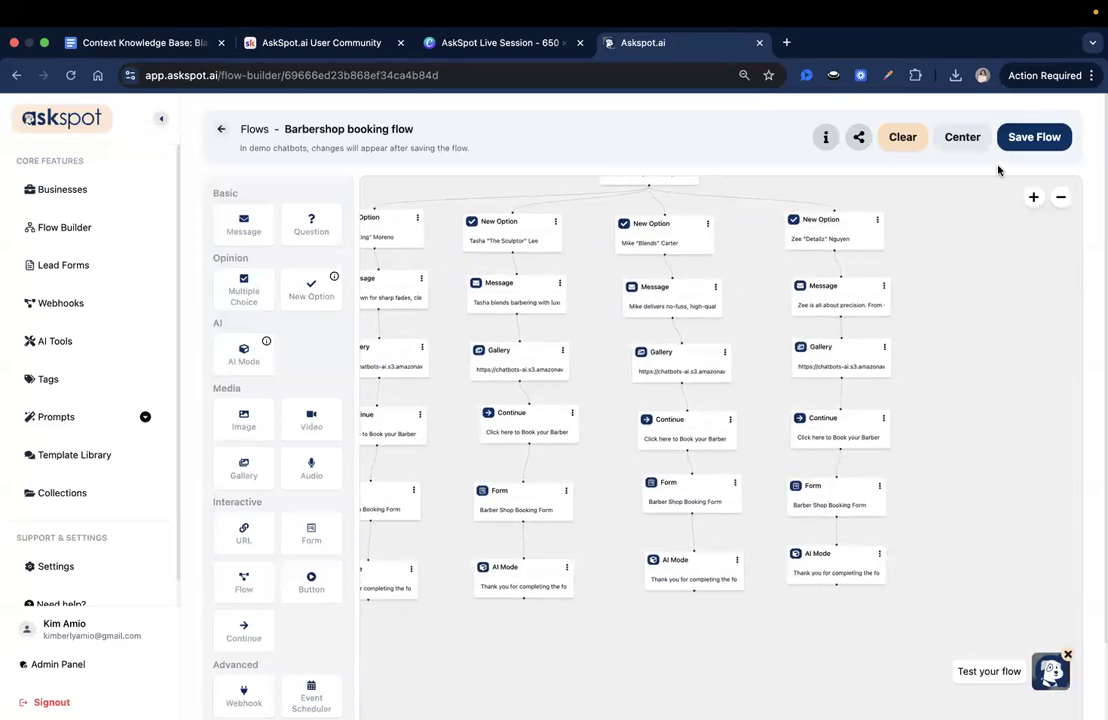
pyautogui.click(1034, 137)
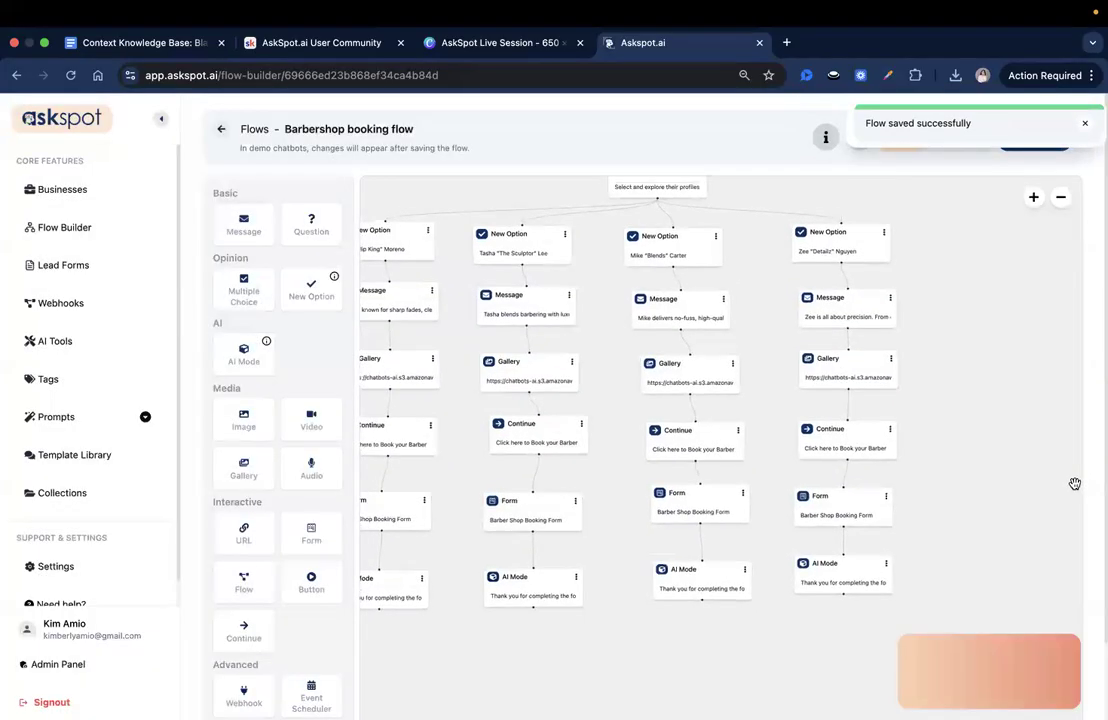
# - Open the test chatbot, choose the third barber and continue to the booking form to check its fields
pyautogui.click(1051, 670)
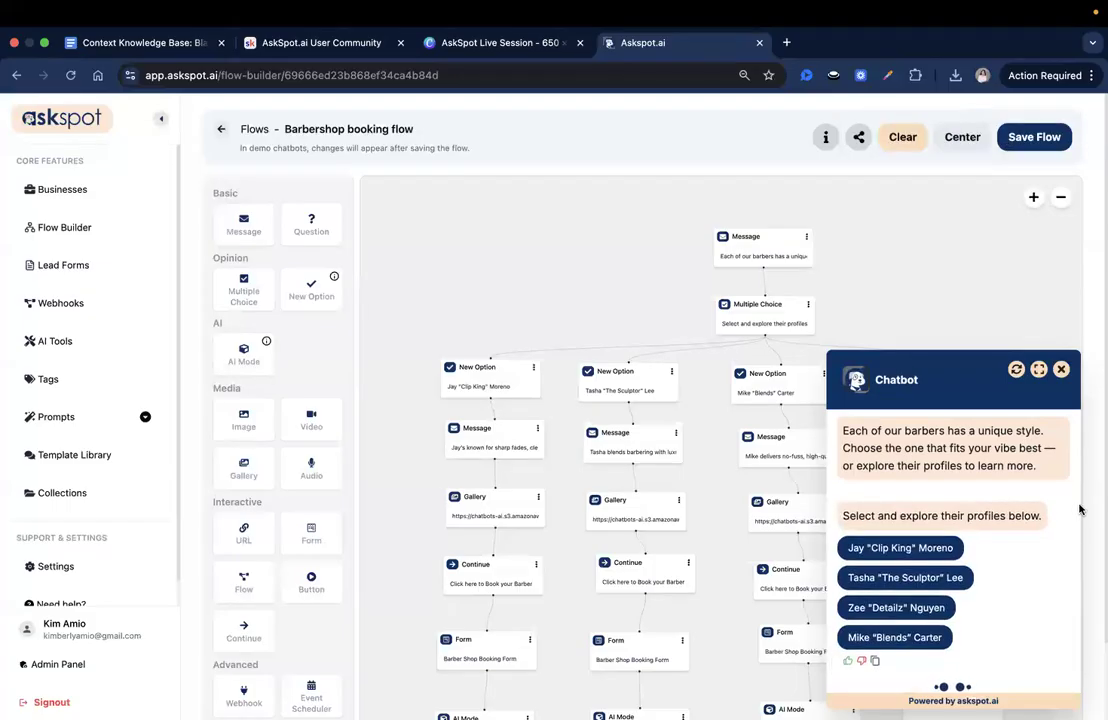
pyautogui.click(929, 642)
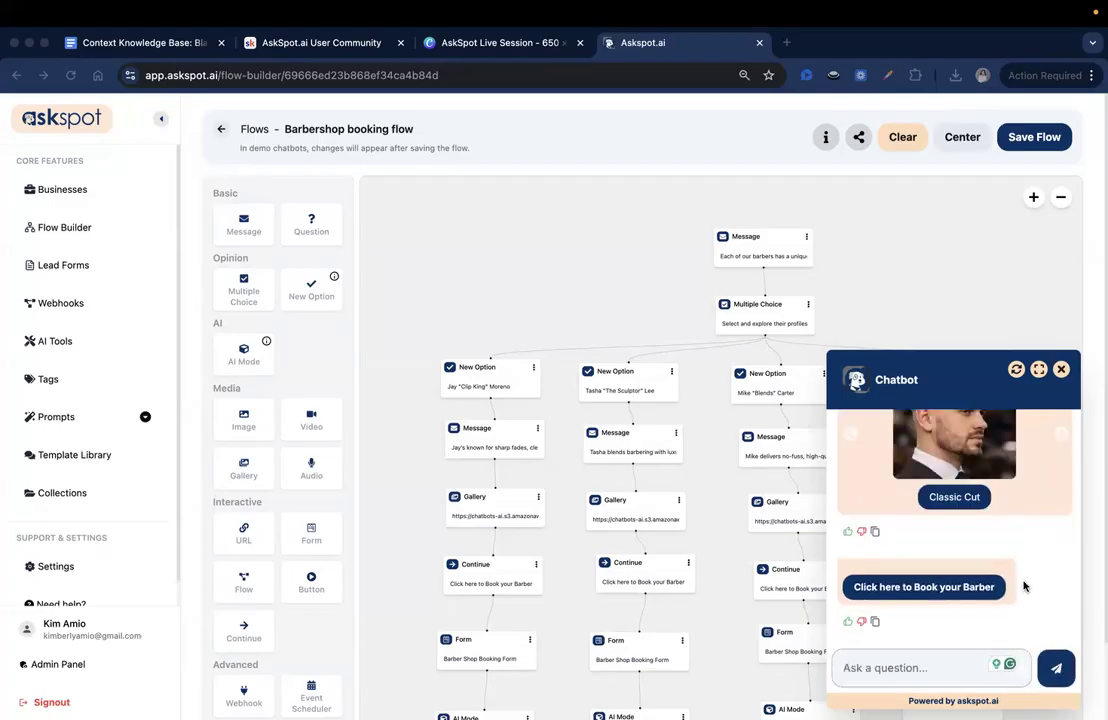
pyautogui.click(956, 592)
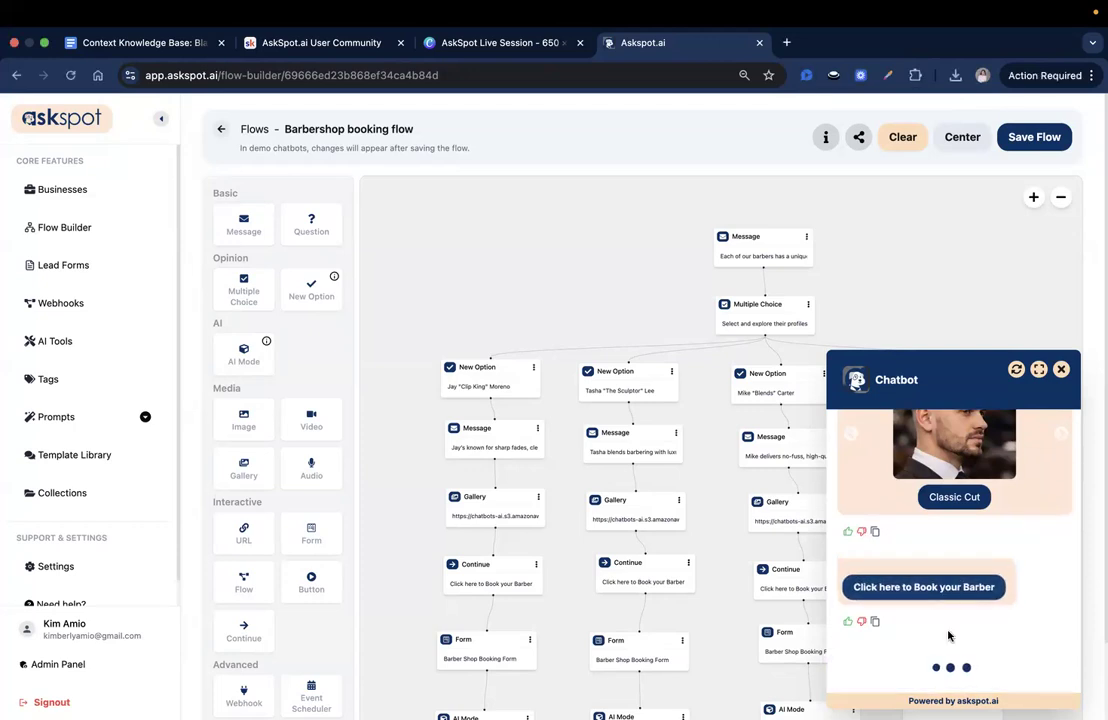
pyautogui.scroll(5, 945, 608)
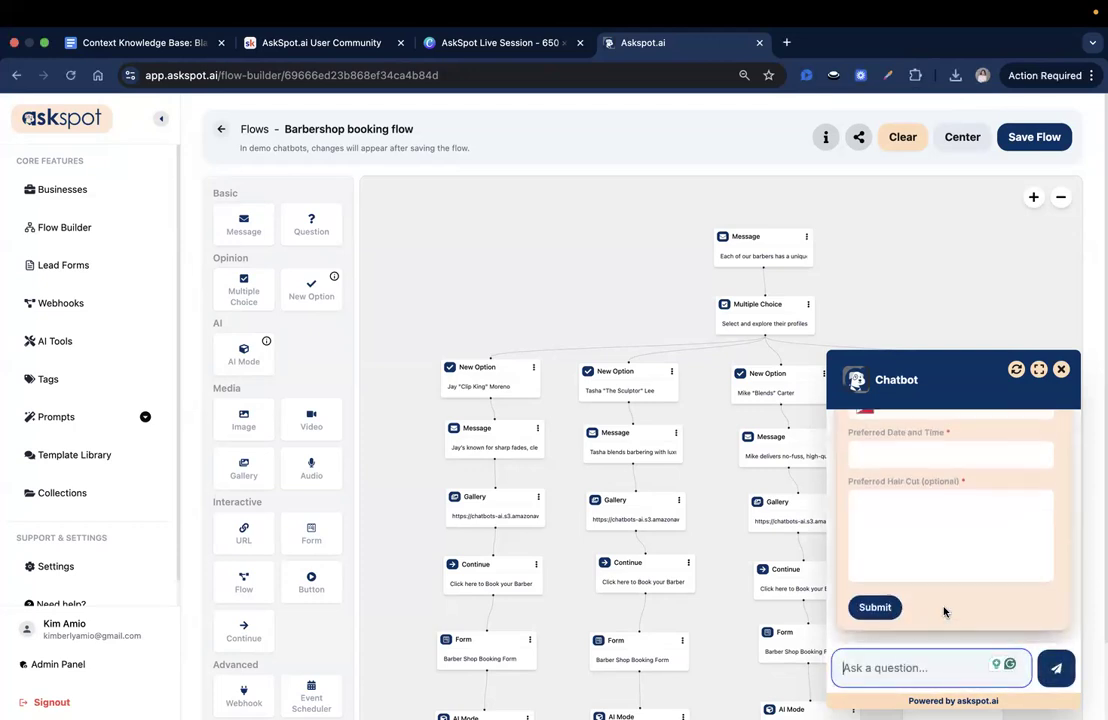
pyautogui.scroll(3, 890, 480)
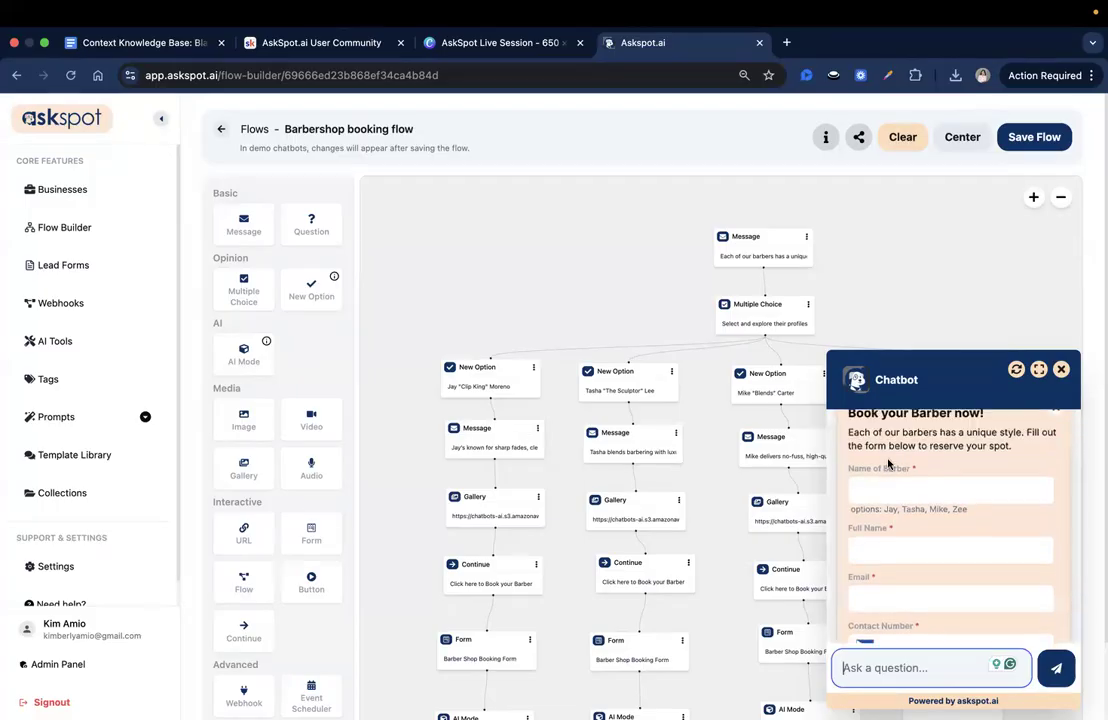
pyautogui.scroll(-10, 895, 483)
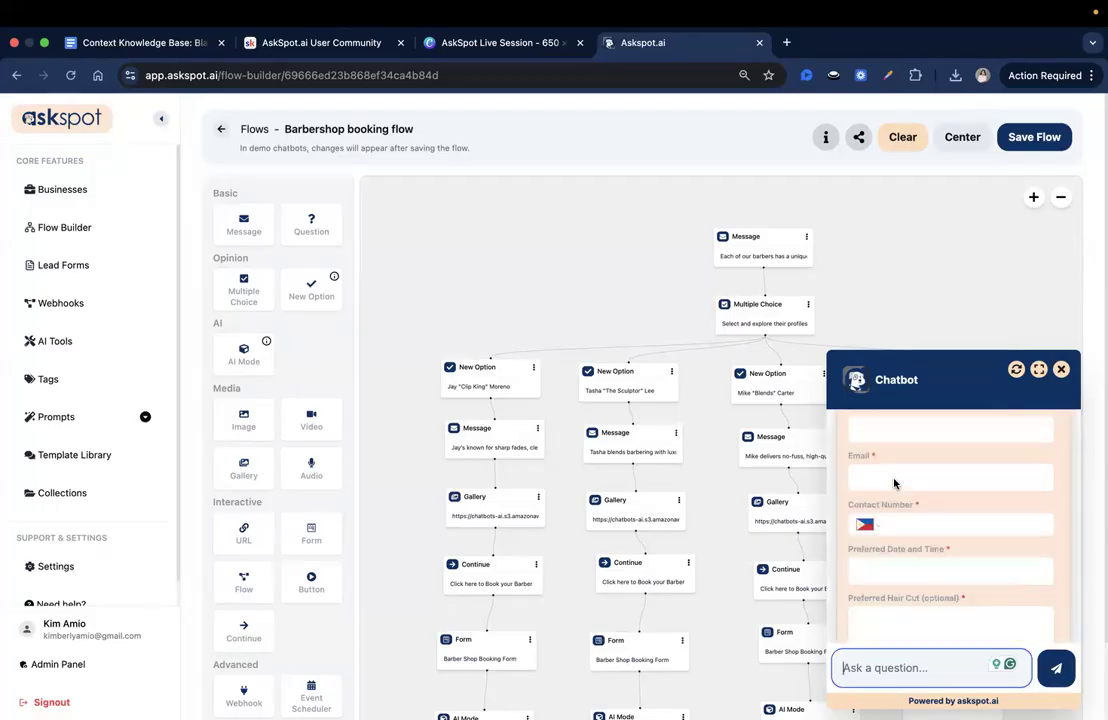
pyautogui.scroll(10, 907, 571)
# - Fill in the booking form with the first barber's name and the customer's full name, e-mail and contact number
pyautogui.click(895, 485)
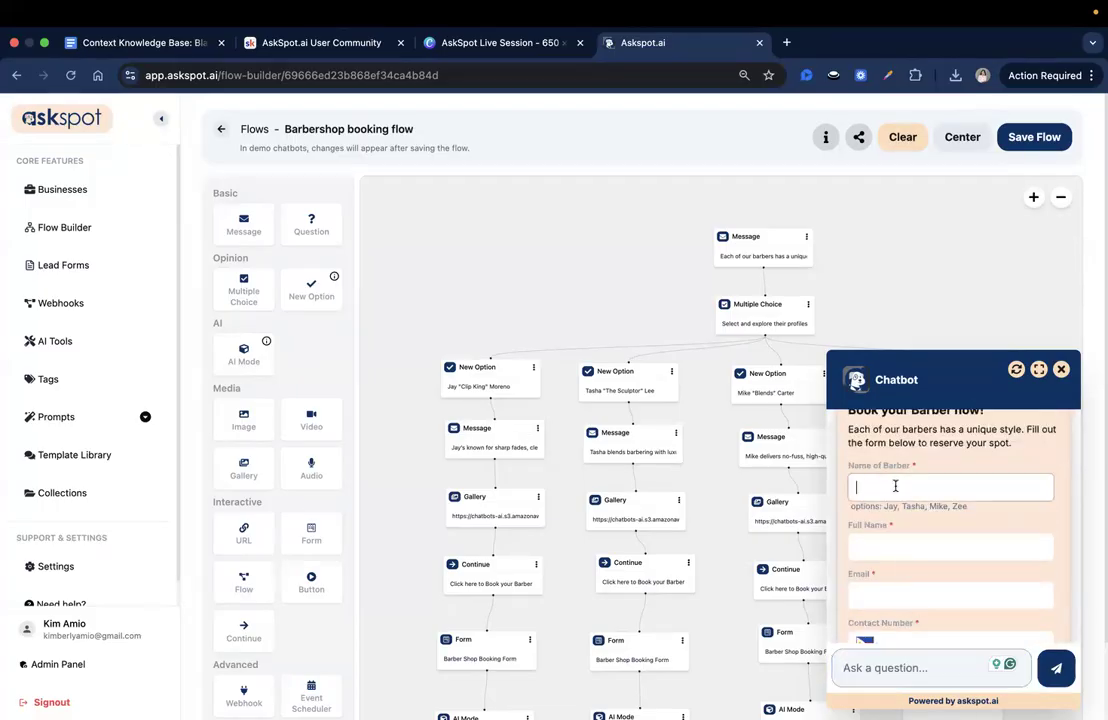
pyautogui.write('Jay')
pyautogui.click(911, 537)
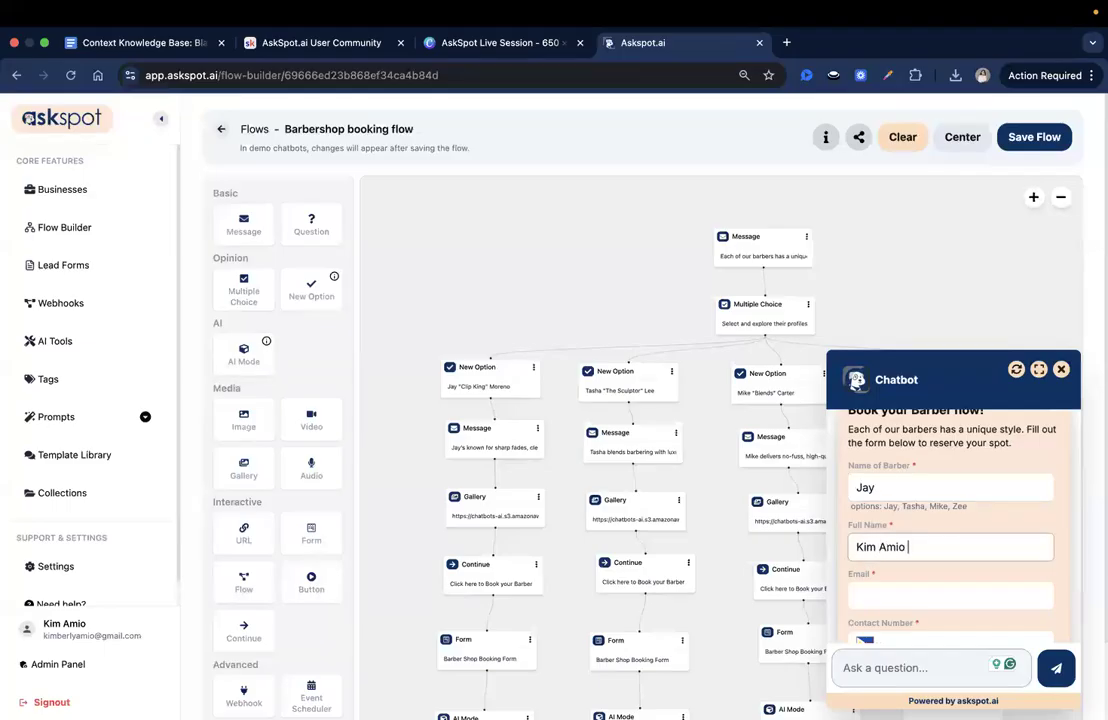
pyautogui.click(904, 591)
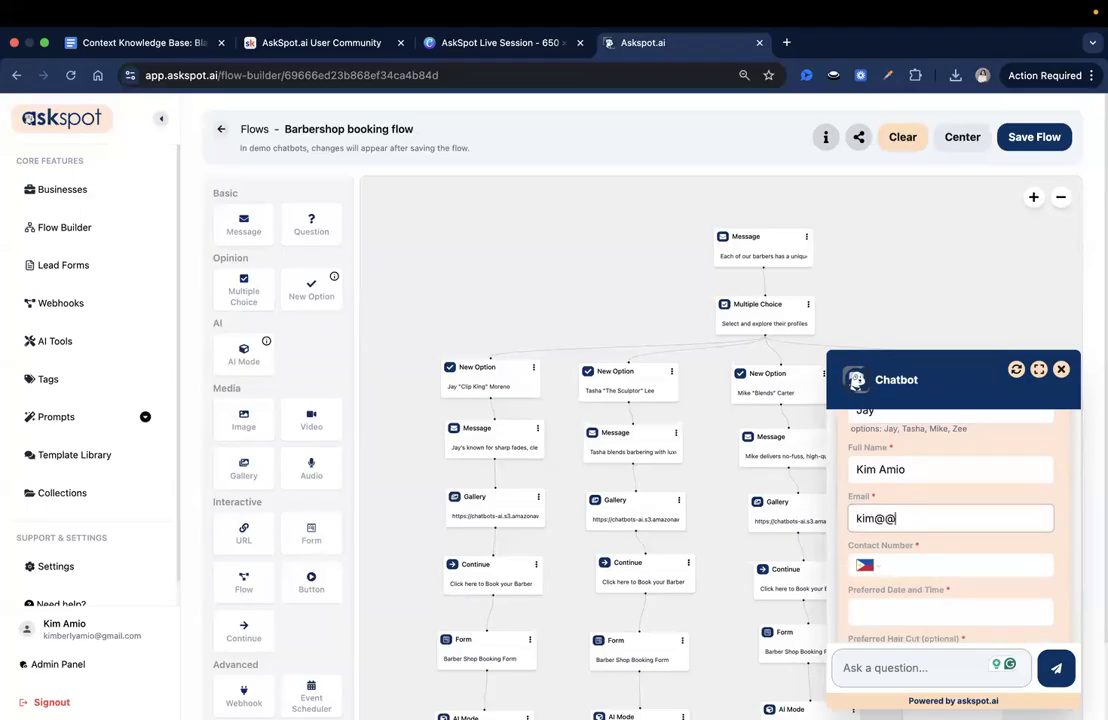
pyautogui.click(901, 569)
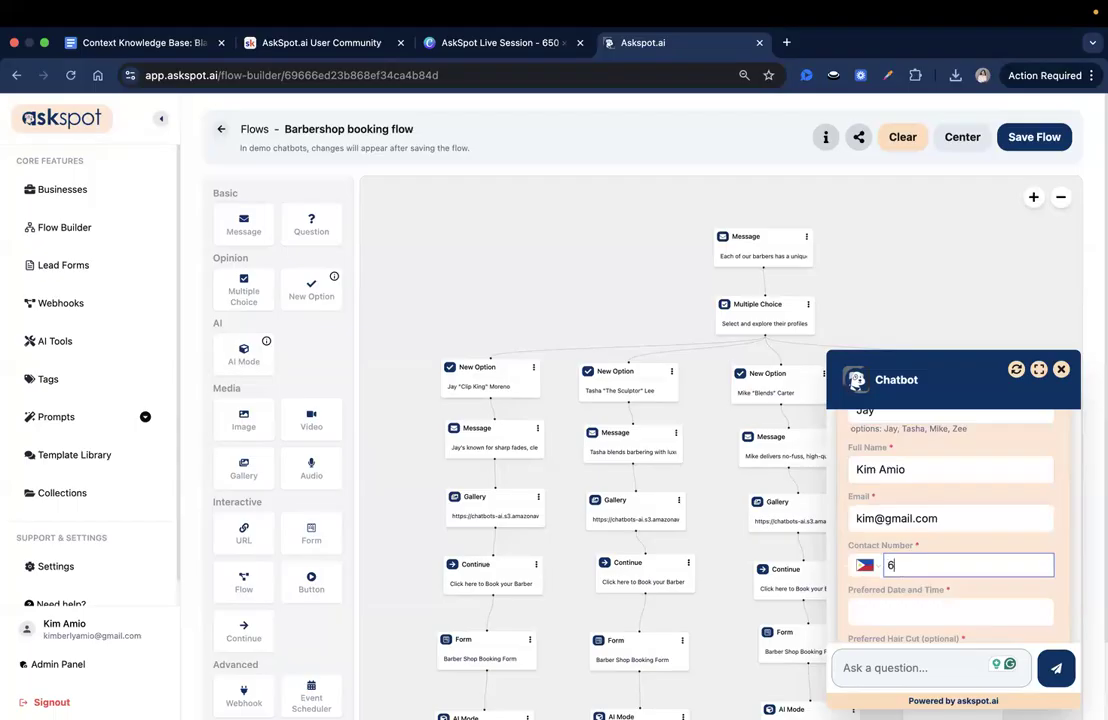
# - Enter "Jan 29, 1pm" as the preferred date and time and "Fade" as the preferred hair cut, and submit the form
pyautogui.click(918, 612)
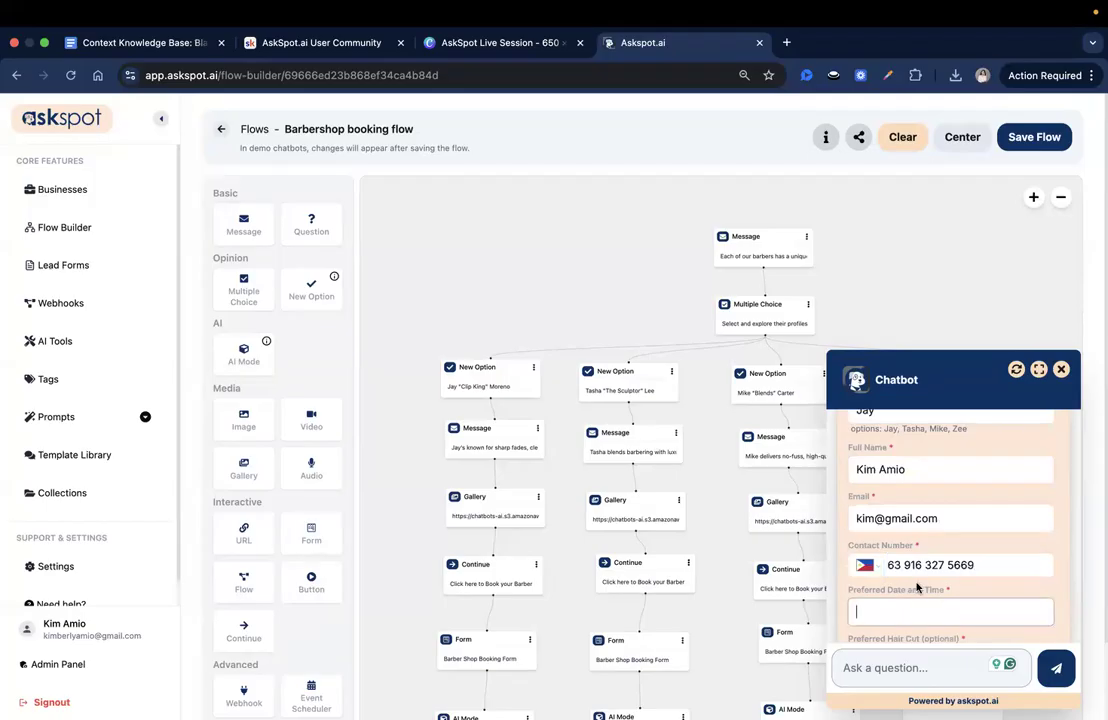
pyautogui.scroll(-2, 920, 580)
pyautogui.write('Jan 29, 1pm')
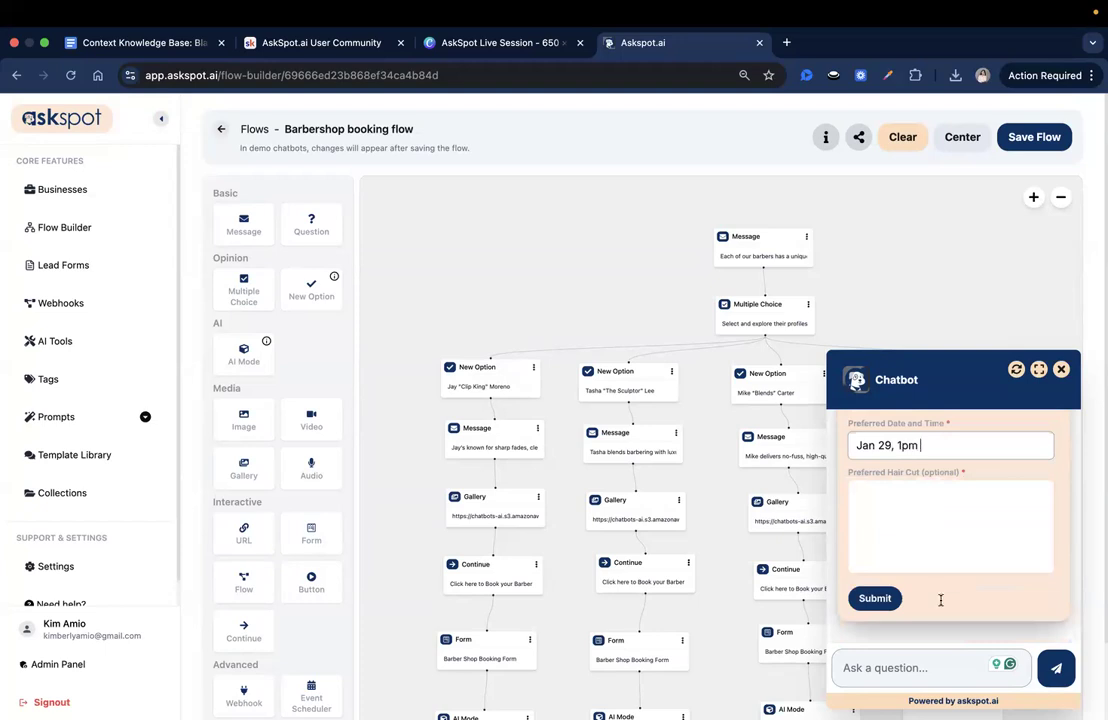
pyautogui.click(930, 548)
pyautogui.click(900, 590)
pyautogui.click(918, 492)
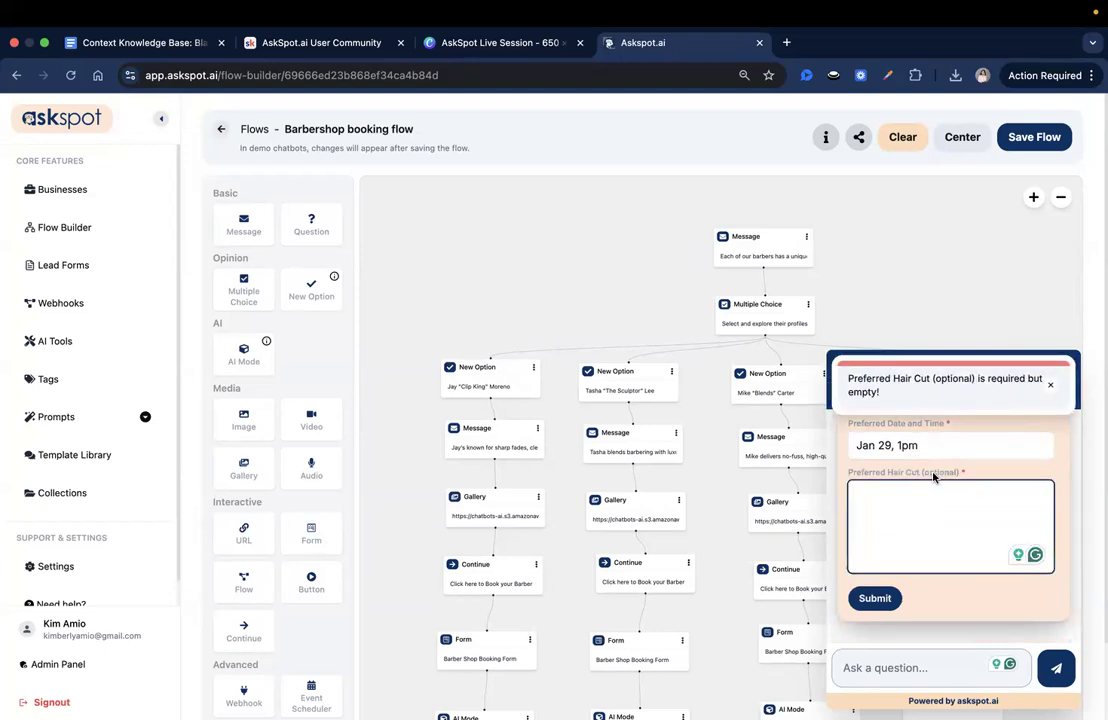
pyautogui.moveTo(969, 473); pyautogui.dragTo(958, 473)
pyautogui.click(933, 504)
pyautogui.write('Fade')
pyautogui.click(875, 598)
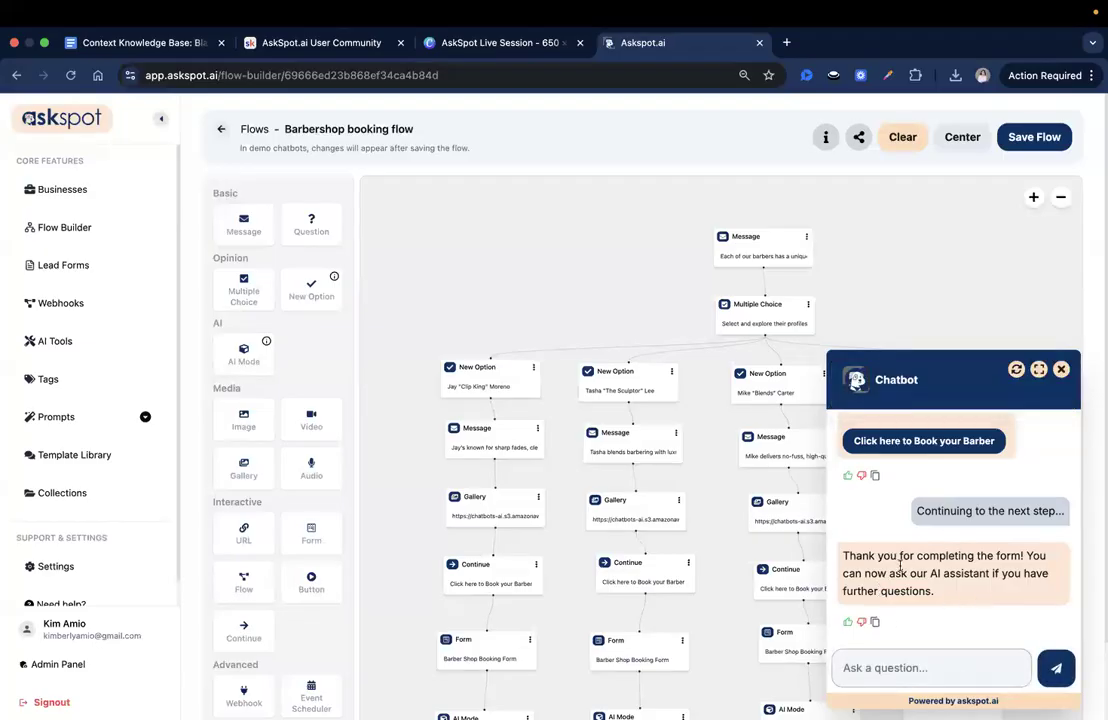
# - Review the AI Mode thank-you message, close the test chatbot and save the Barbershop booking flow
pyautogui.moveTo(886, 556); pyautogui.dragTo(946, 584)
pyautogui.click(963, 611)
pyautogui.click(1060, 371)
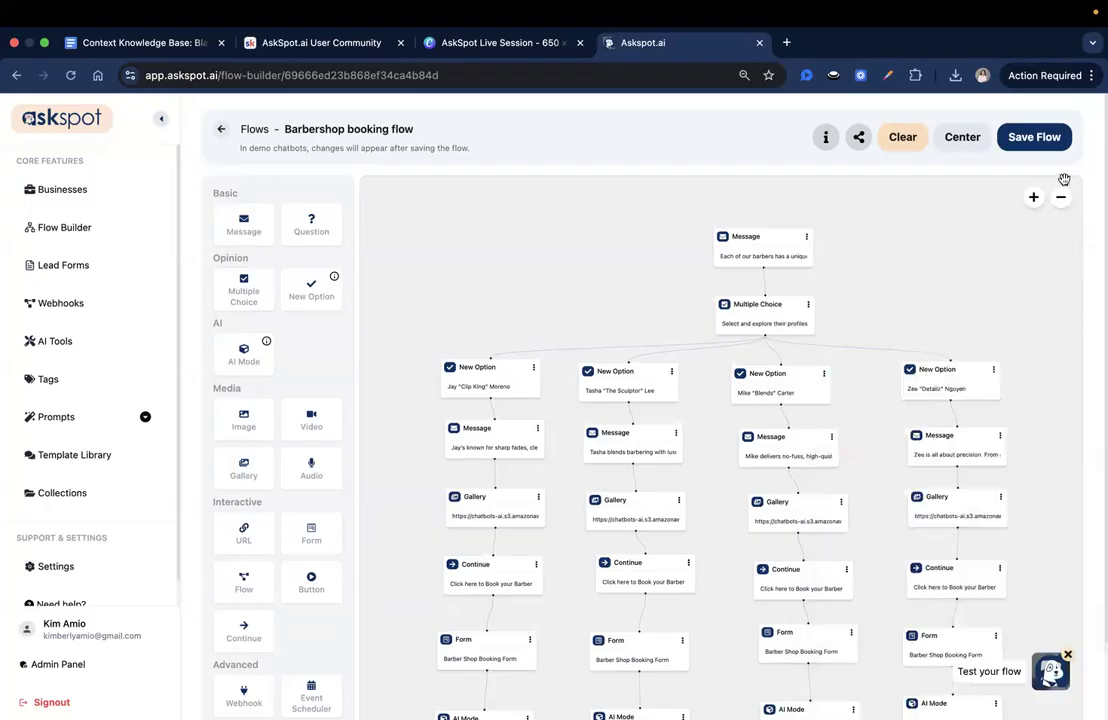
pyautogui.click(1034, 138)
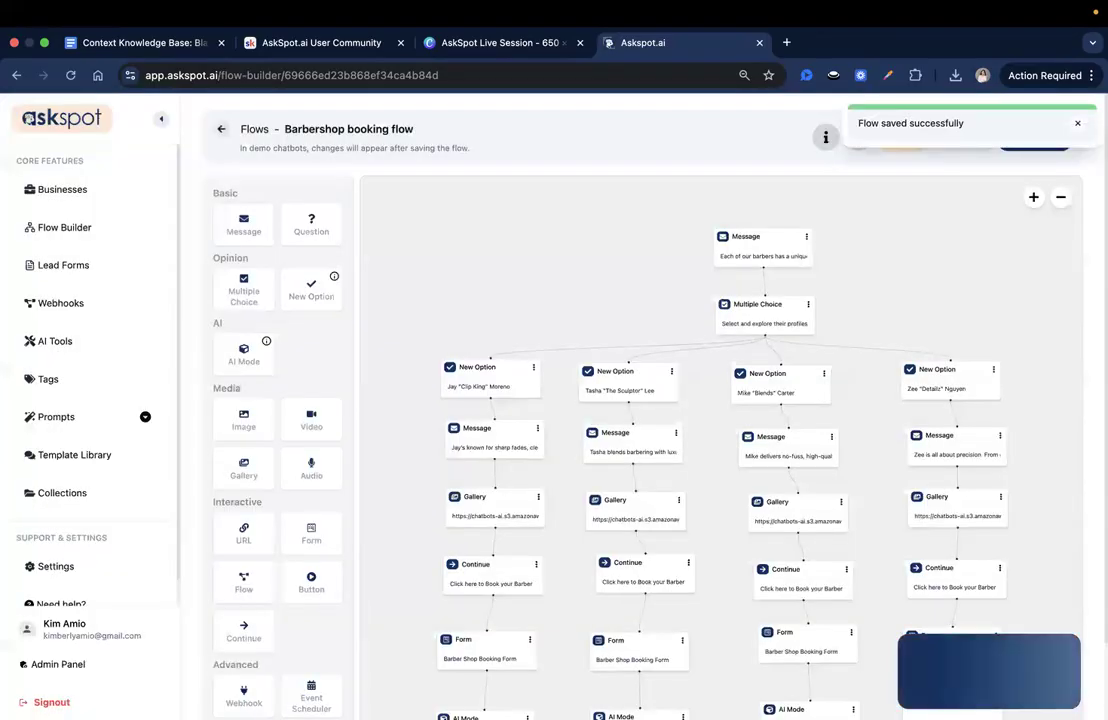
pyautogui.scroll(-1, 485, 322)
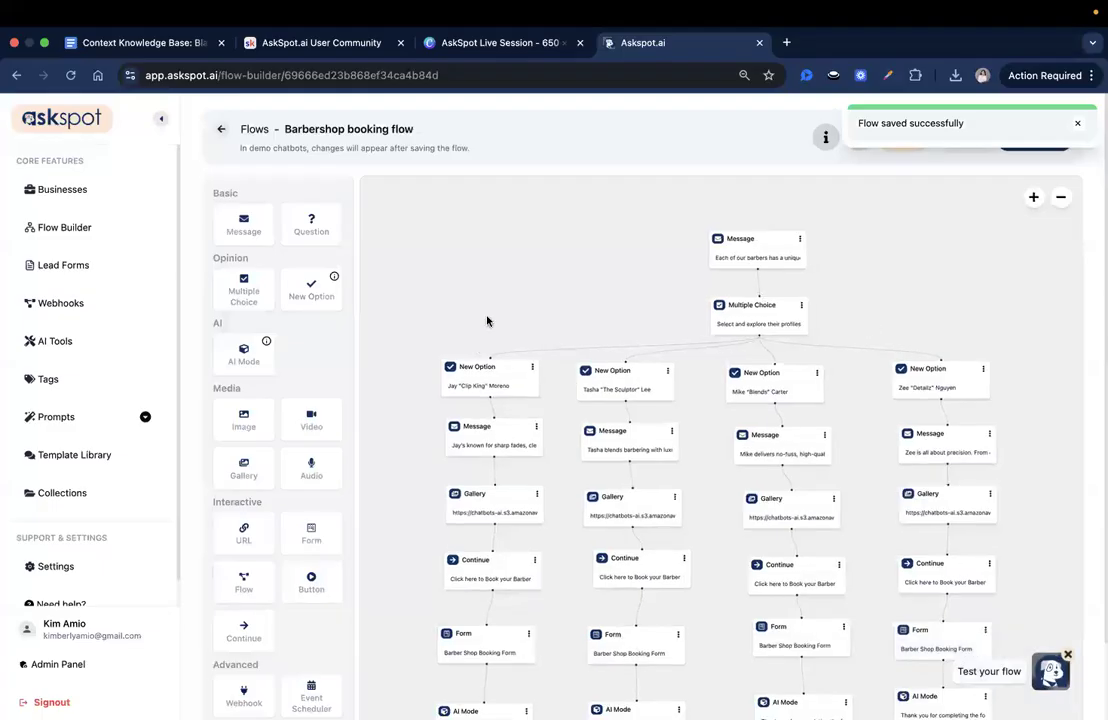
pyautogui.moveTo(487, 319); pyautogui.dragTo(440, 307)
# - Open the barbershop spotlight from the Spotlights business
pyautogui.click(59, 189)
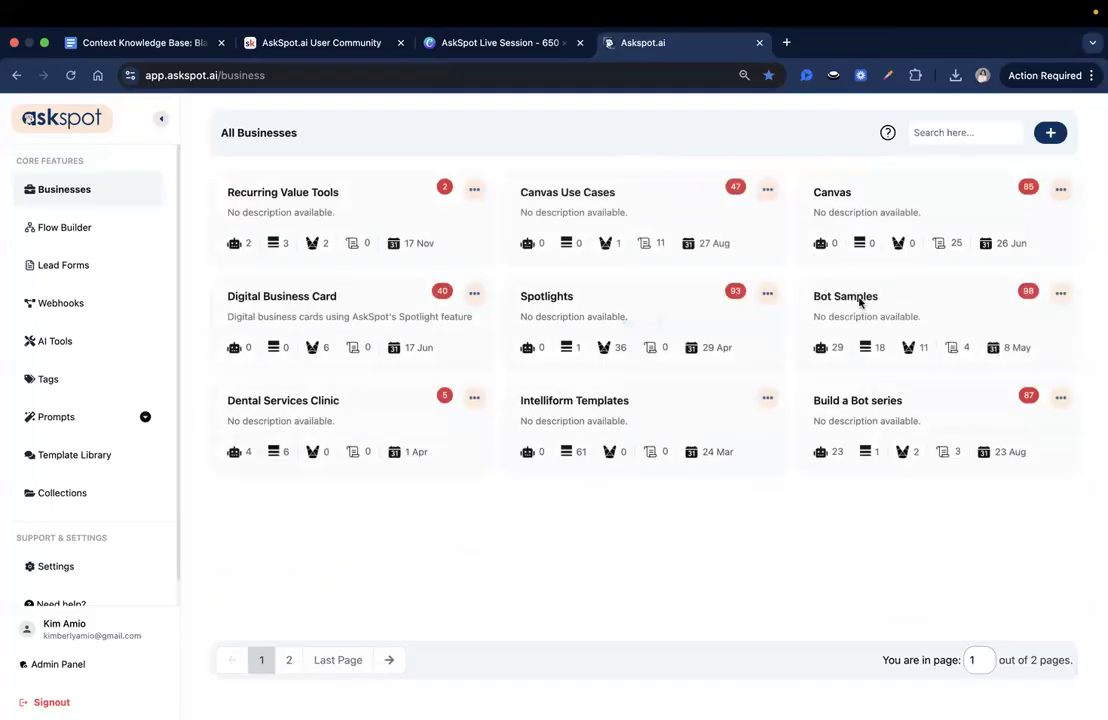
pyautogui.click(551, 306)
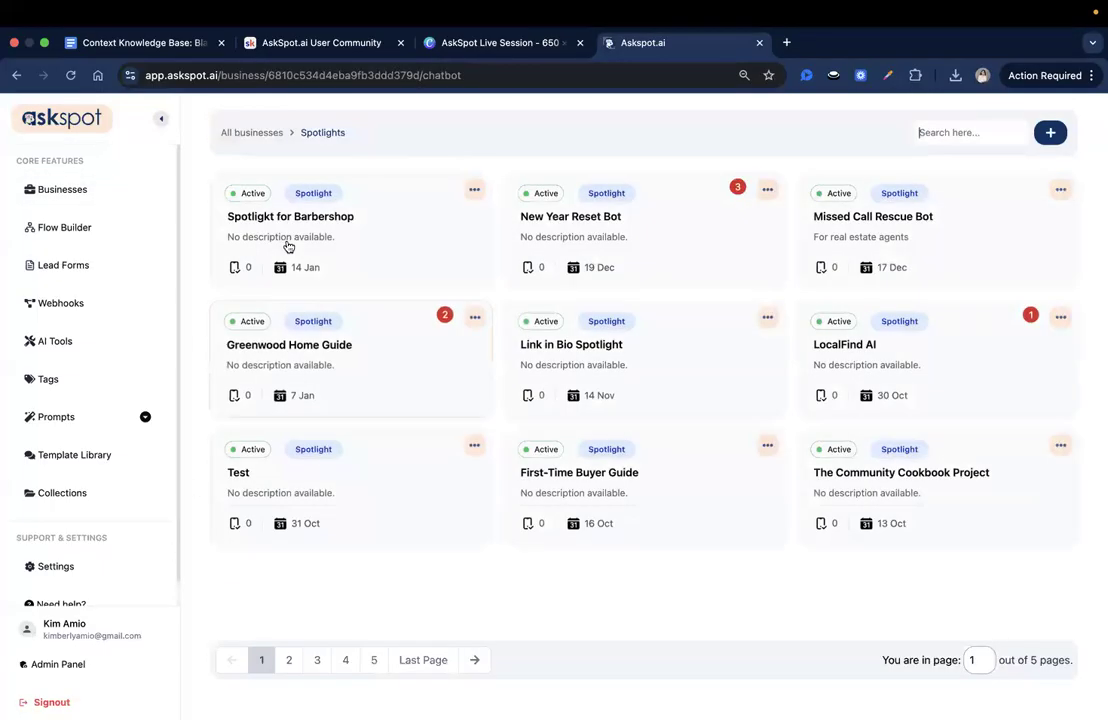
pyautogui.click(293, 234)
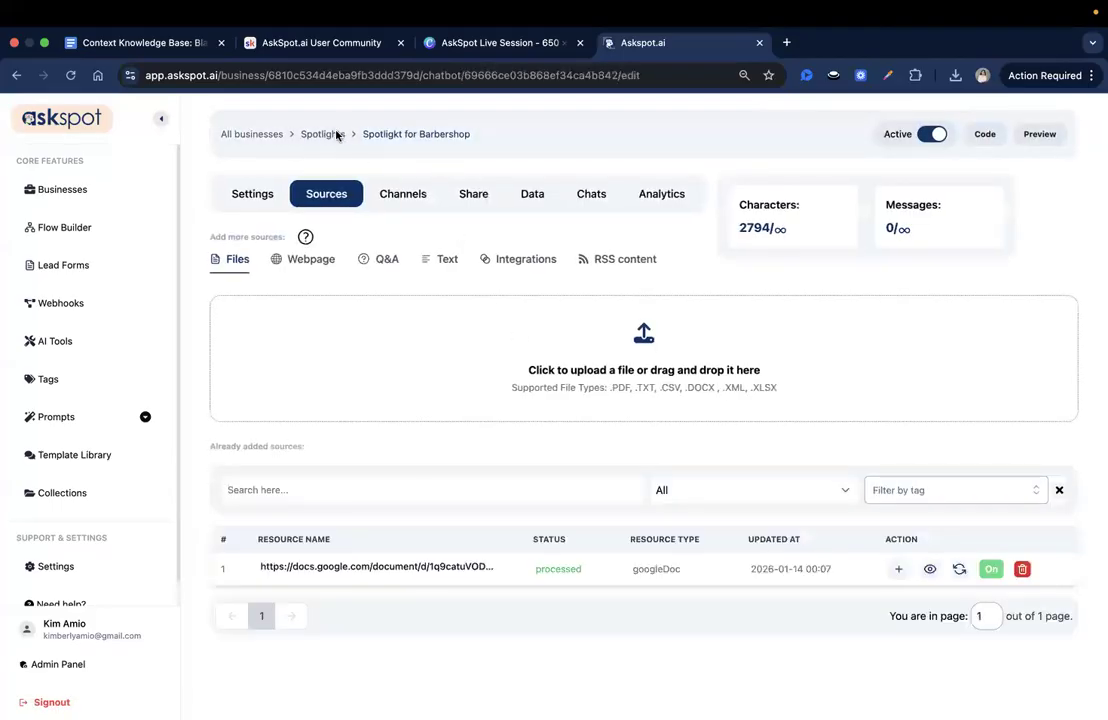
# - Return to the Spotlights list and rename the barbershop spotlight to "Spotlight for Barbershop"
pyautogui.click(337, 136)
pyautogui.click(476, 192)
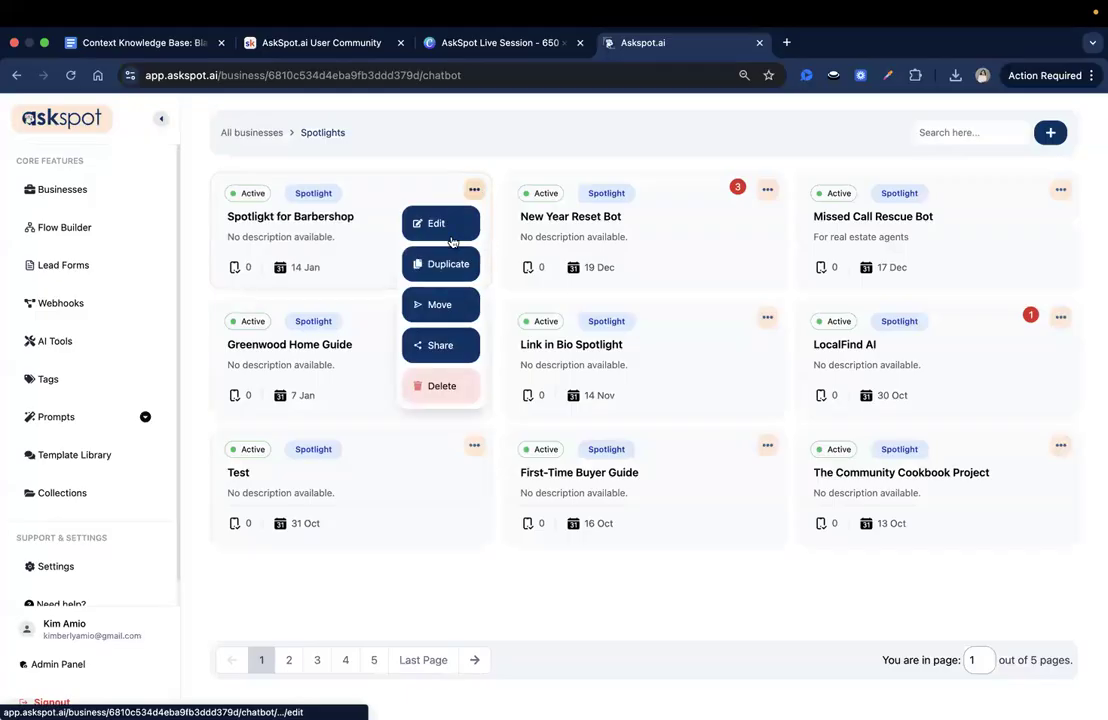
pyautogui.click(438, 223)
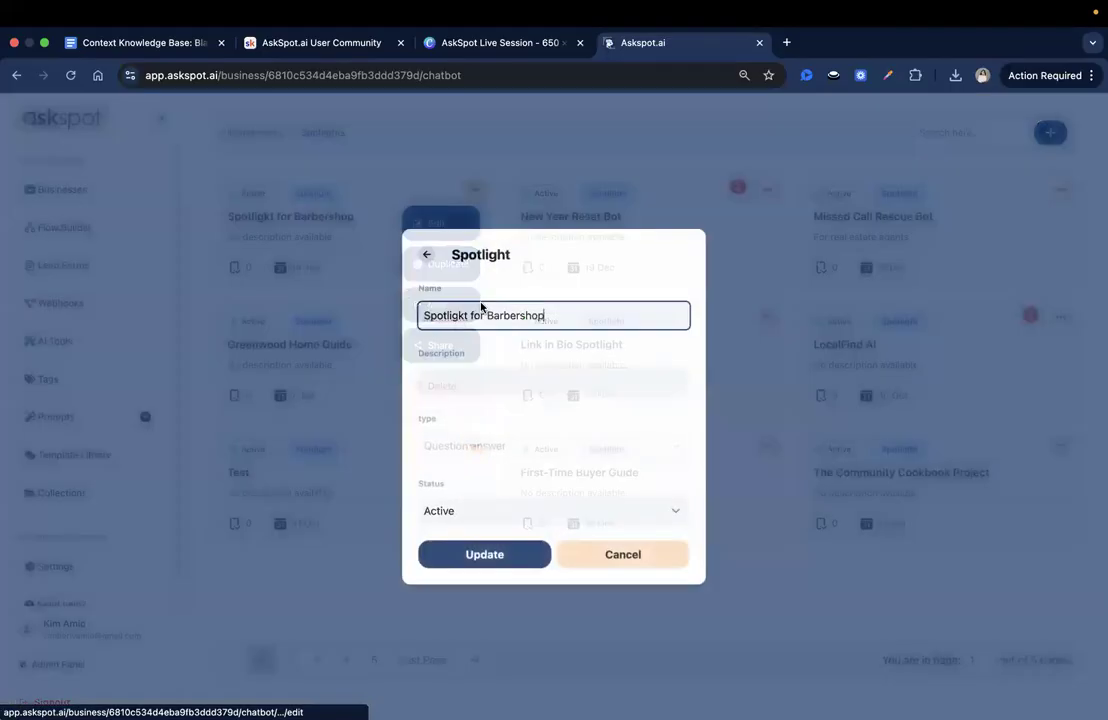
pyautogui.click(486, 553)
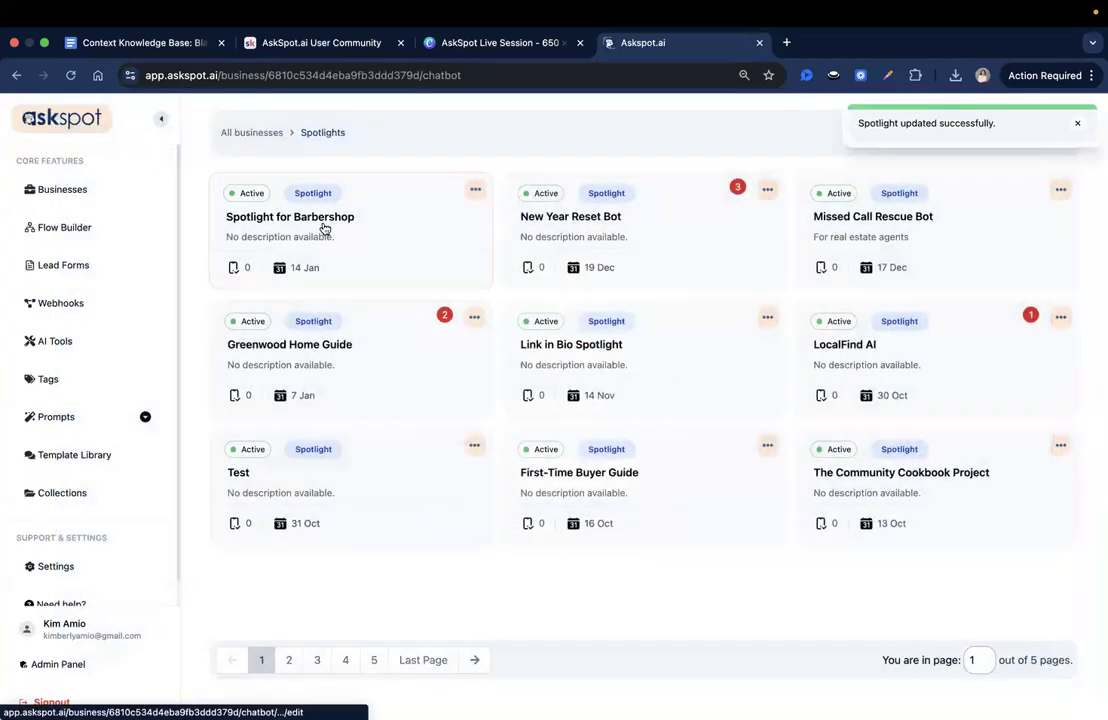
# - Open the Spotlight for Barbershop general header settings and examine the header options and the Our Barbers custom link
pyautogui.click(324, 229)
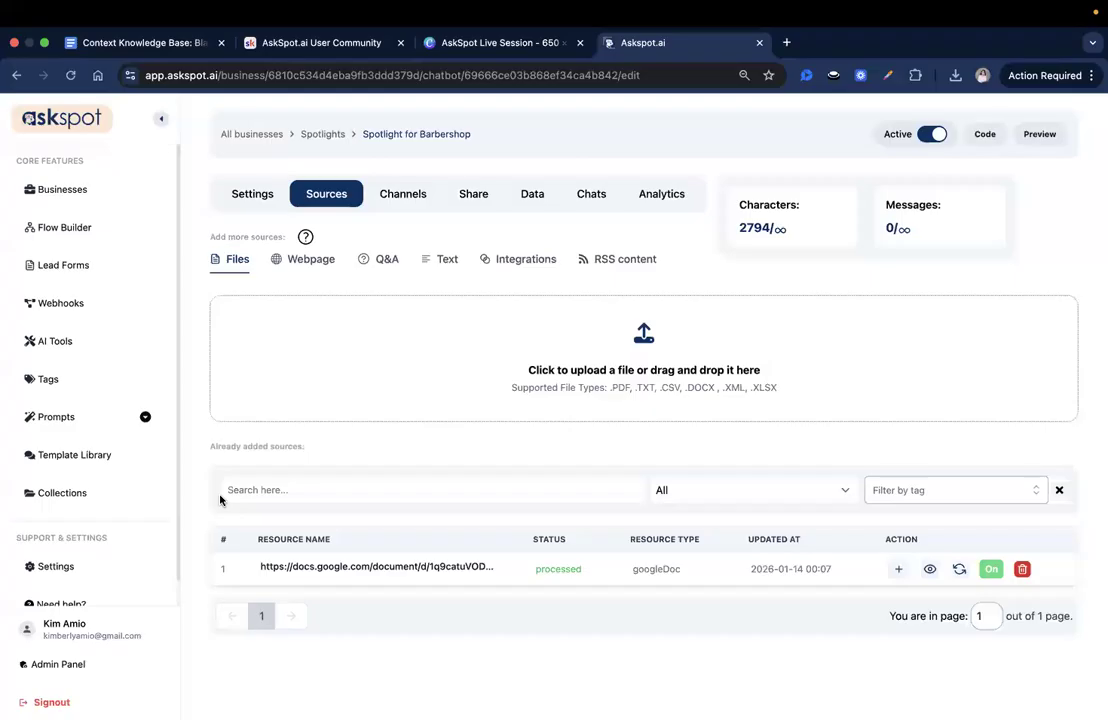
pyautogui.click(265, 191)
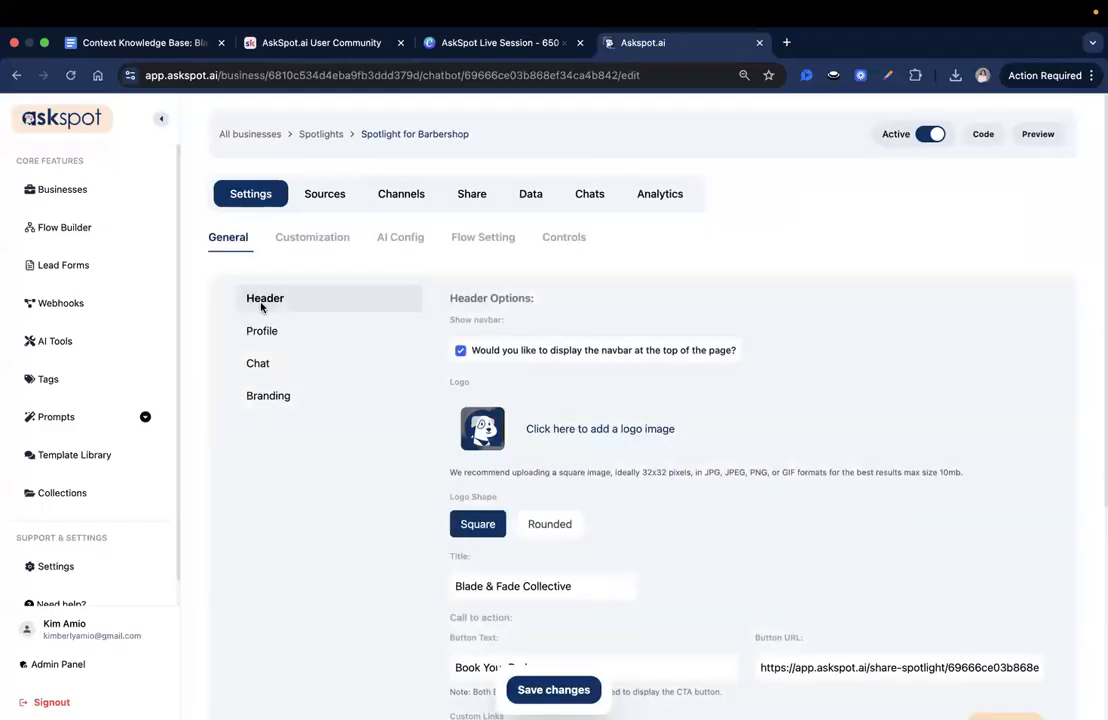
pyautogui.scroll(-5, 697, 530)
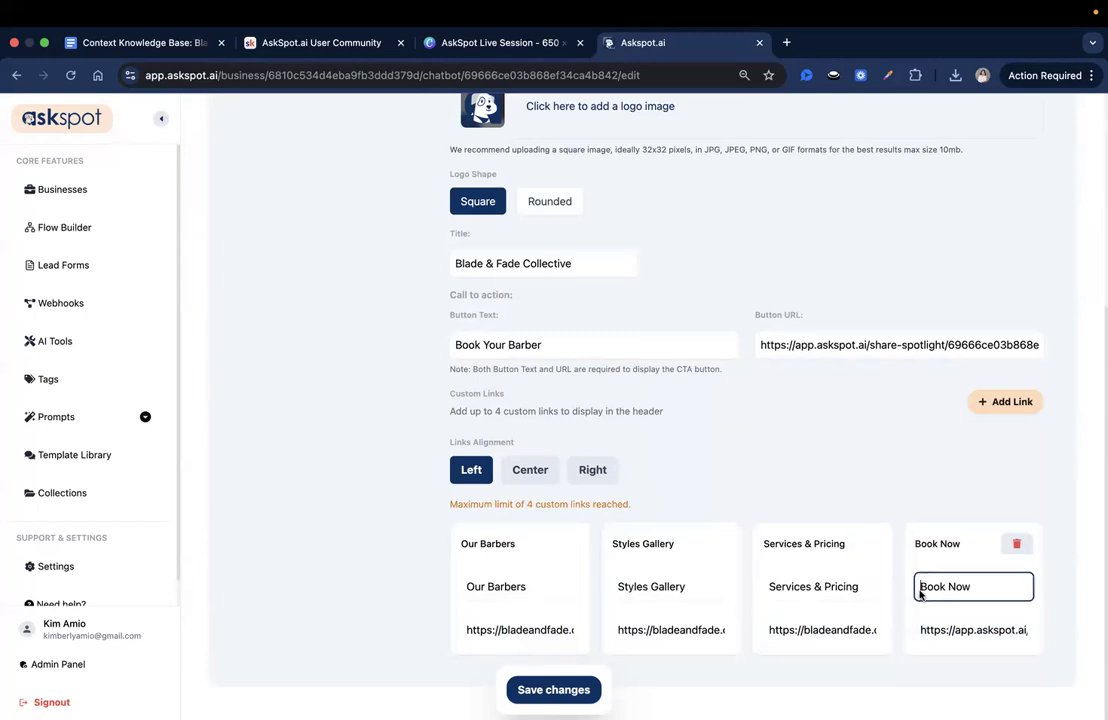
pyautogui.tripleClick(522, 630)
pyautogui.click(675, 624)
pyautogui.click(751, 664)
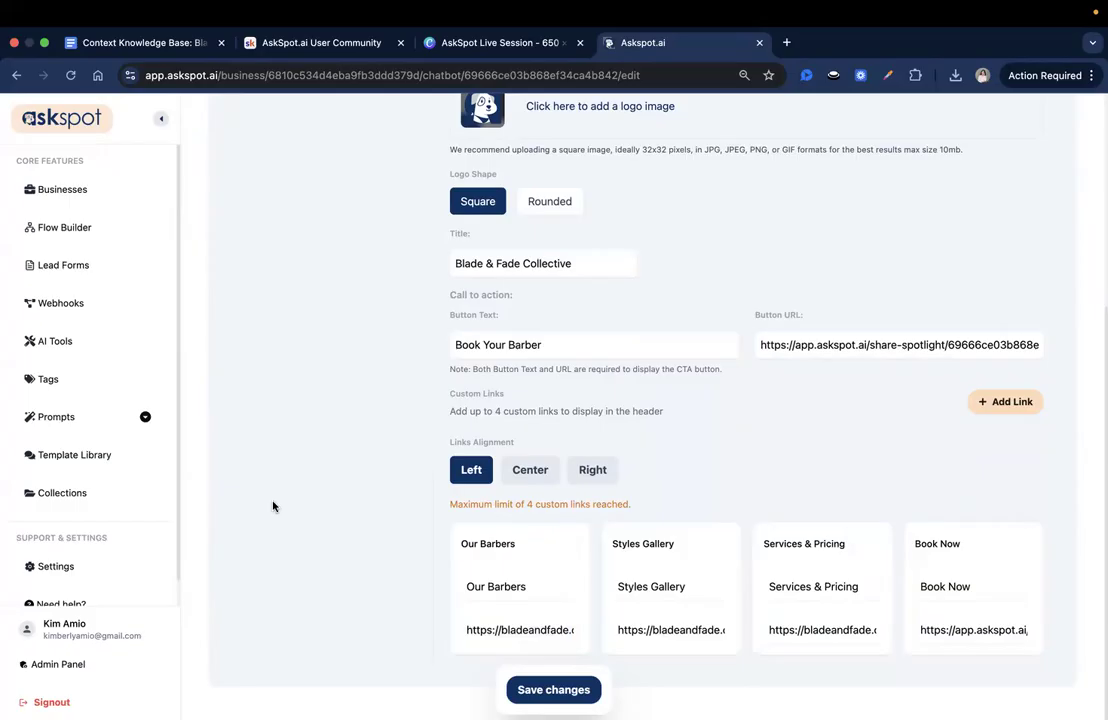
pyautogui.tripleClick(528, 631)
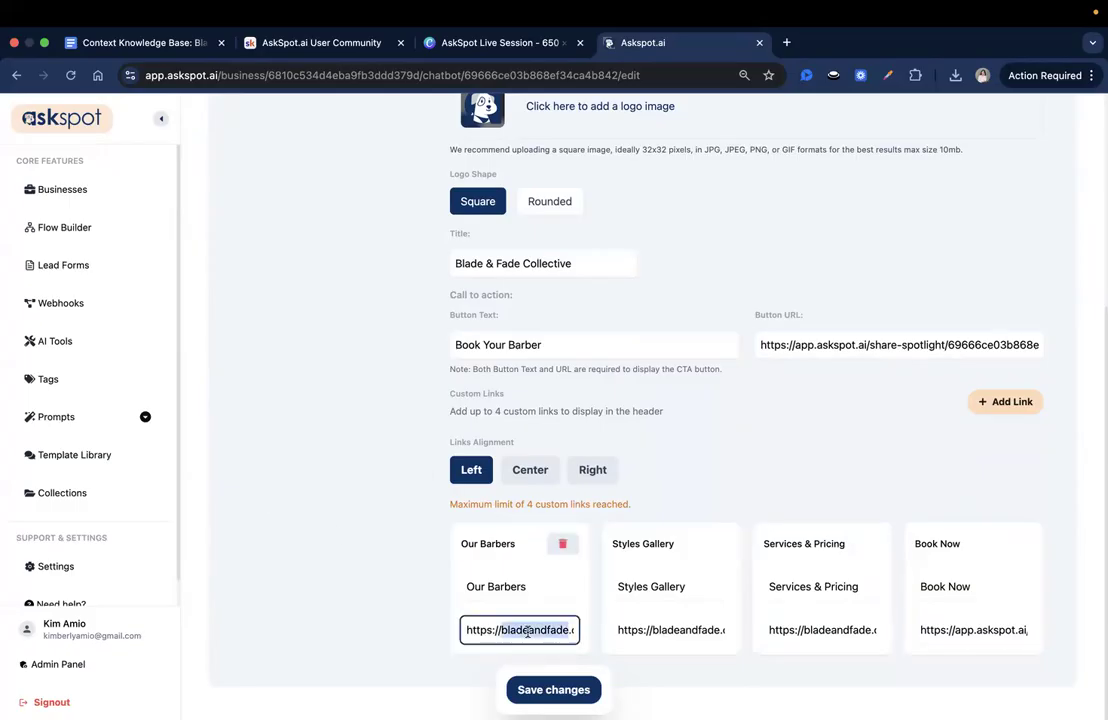
pyautogui.click(634, 516)
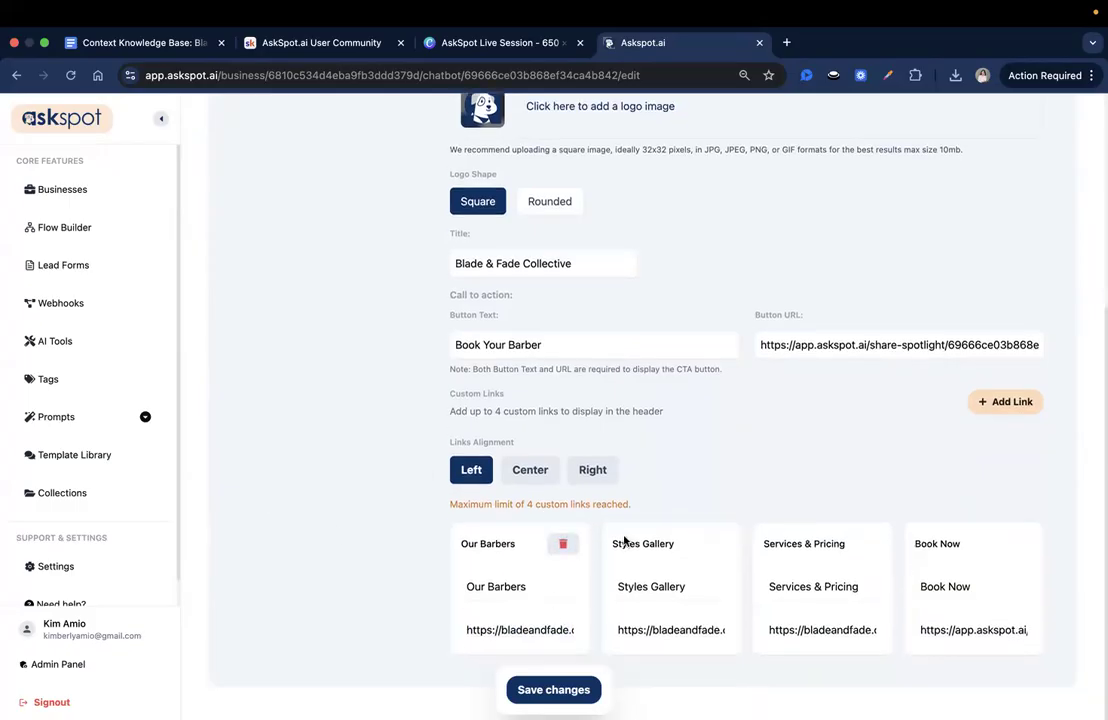
pyautogui.scroll(5, 626, 539)
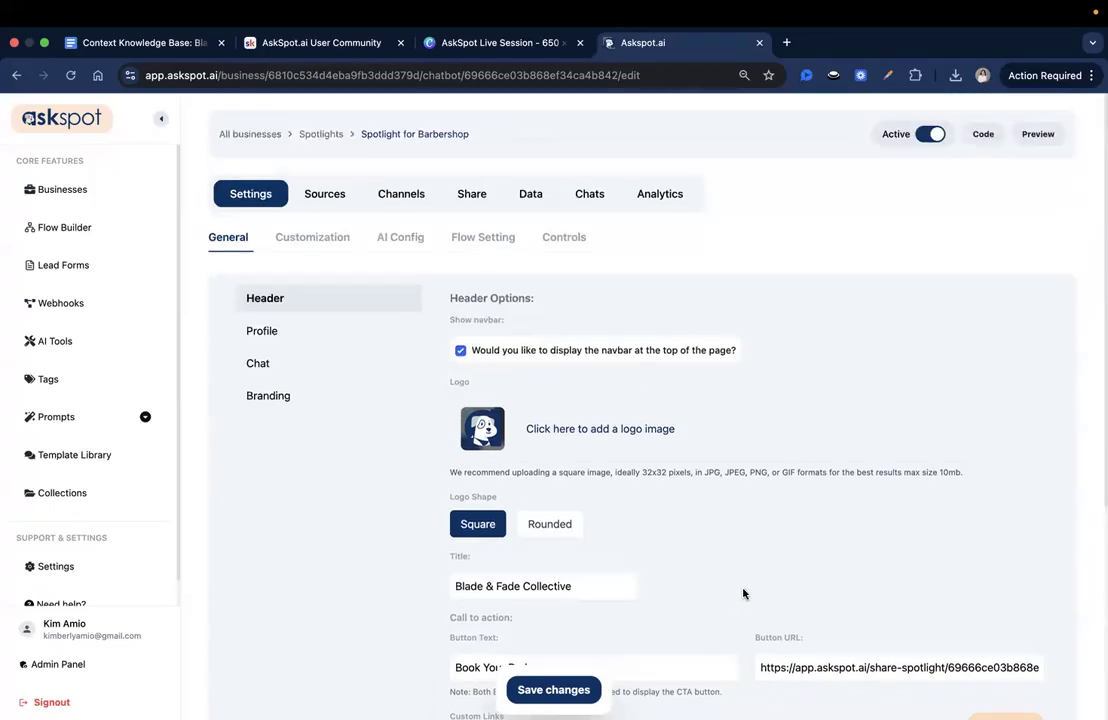
# - Check the titles and URLs of the Styles Gallery and Services & Pricing custom links, and save the header settings
pyautogui.scroll(-4, 743, 594)
pyautogui.tripleClick(681, 637)
pyautogui.click(699, 657)
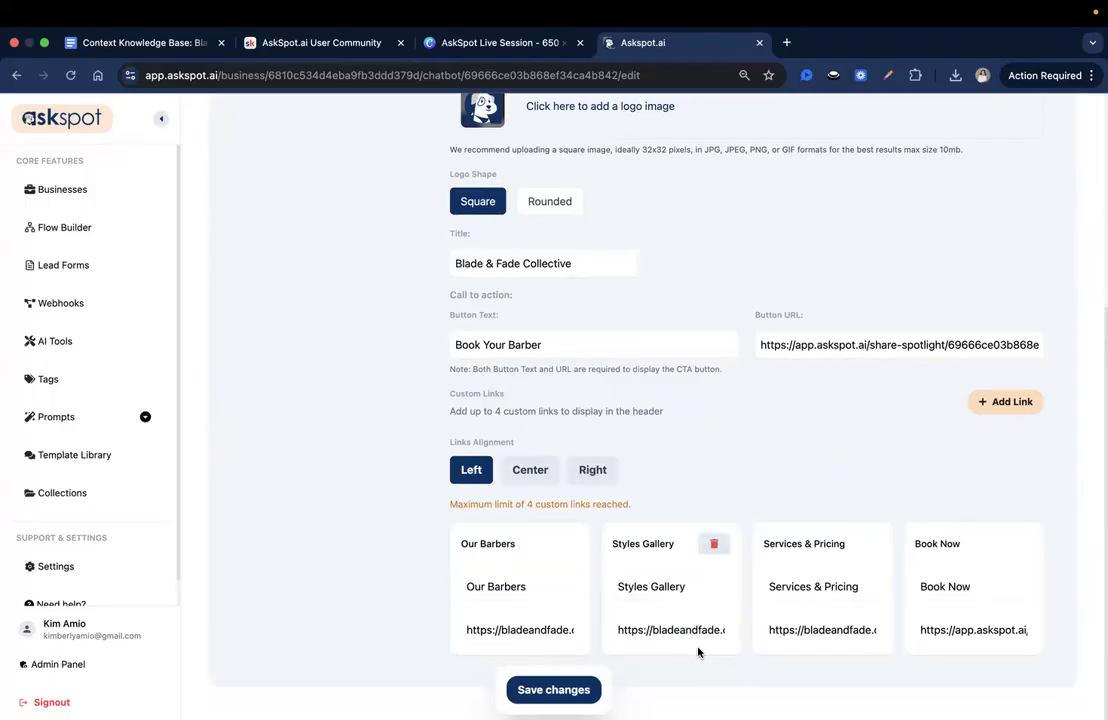
pyautogui.click(649, 582)
pyautogui.click(661, 632)
pyautogui.click(813, 583)
pyautogui.tripleClick(824, 587)
pyautogui.click(841, 635)
pyautogui.tripleClick(833, 588)
pyautogui.tripleClick(836, 635)
pyautogui.click(830, 632)
pyautogui.tripleClick(830, 632)
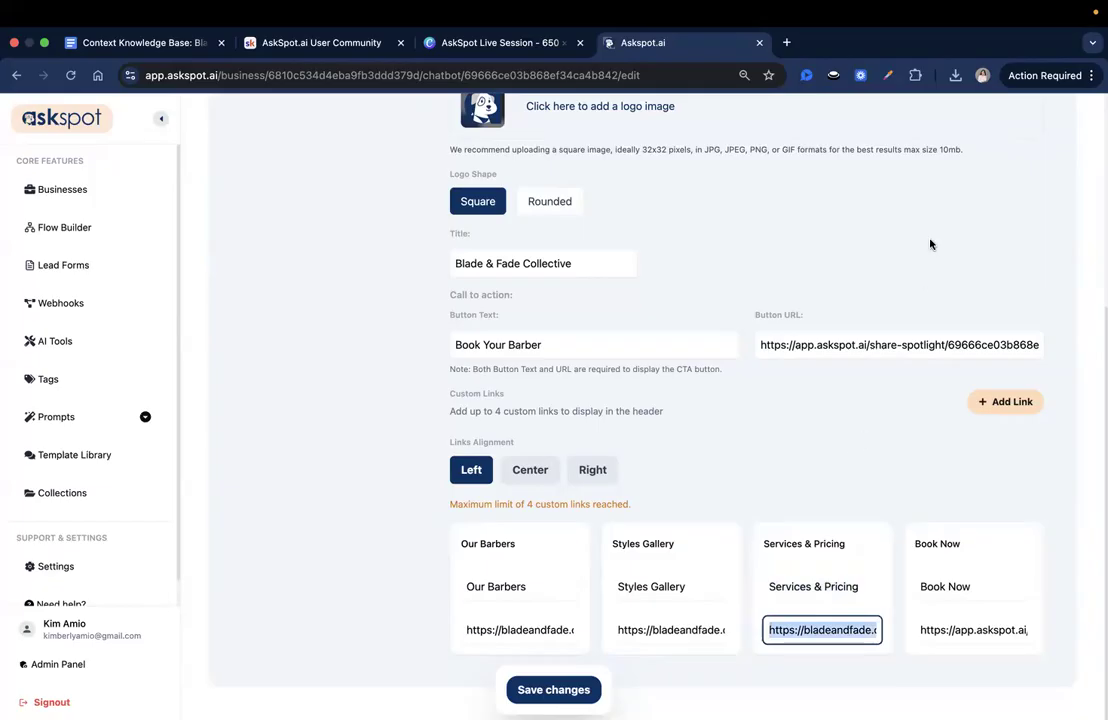
pyautogui.scroll(1, 546, 335)
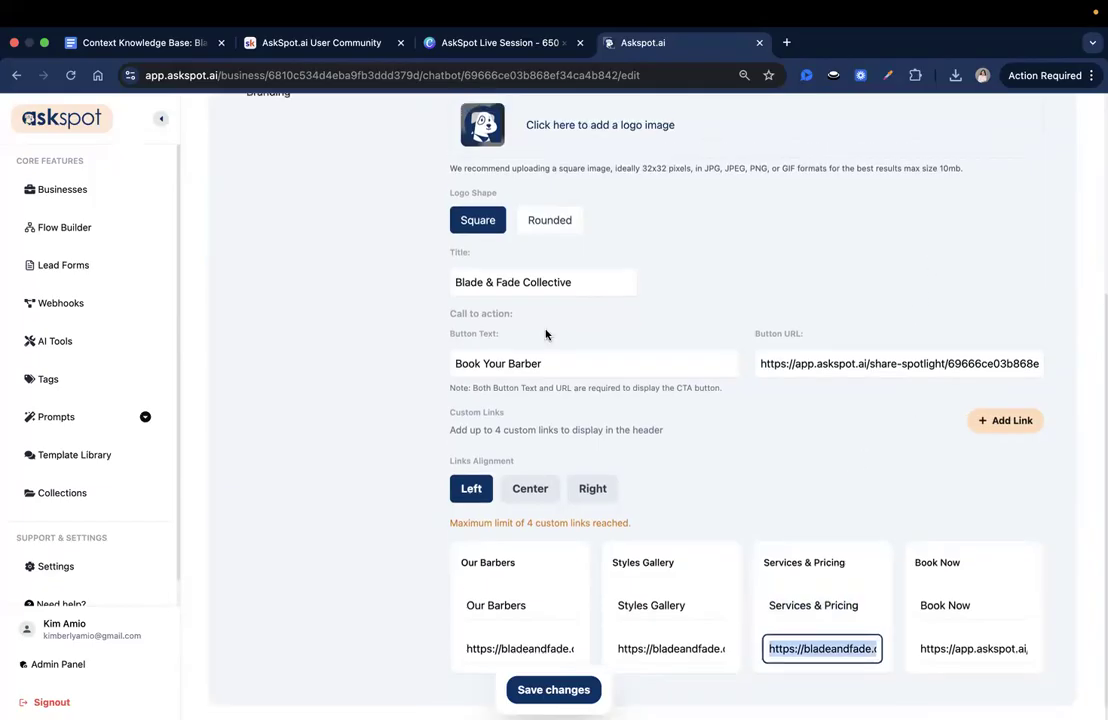
pyautogui.scroll(5, 930, 533)
pyautogui.scroll(-5, 930, 533)
pyautogui.scroll(5, 930, 535)
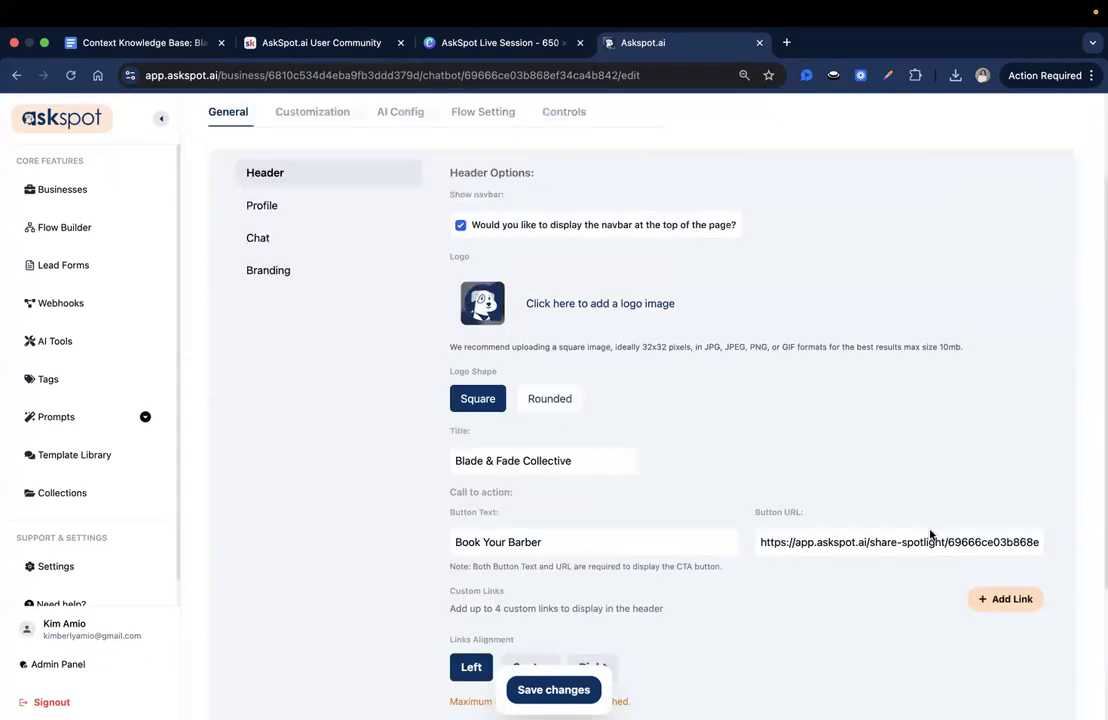
pyautogui.click(553, 689)
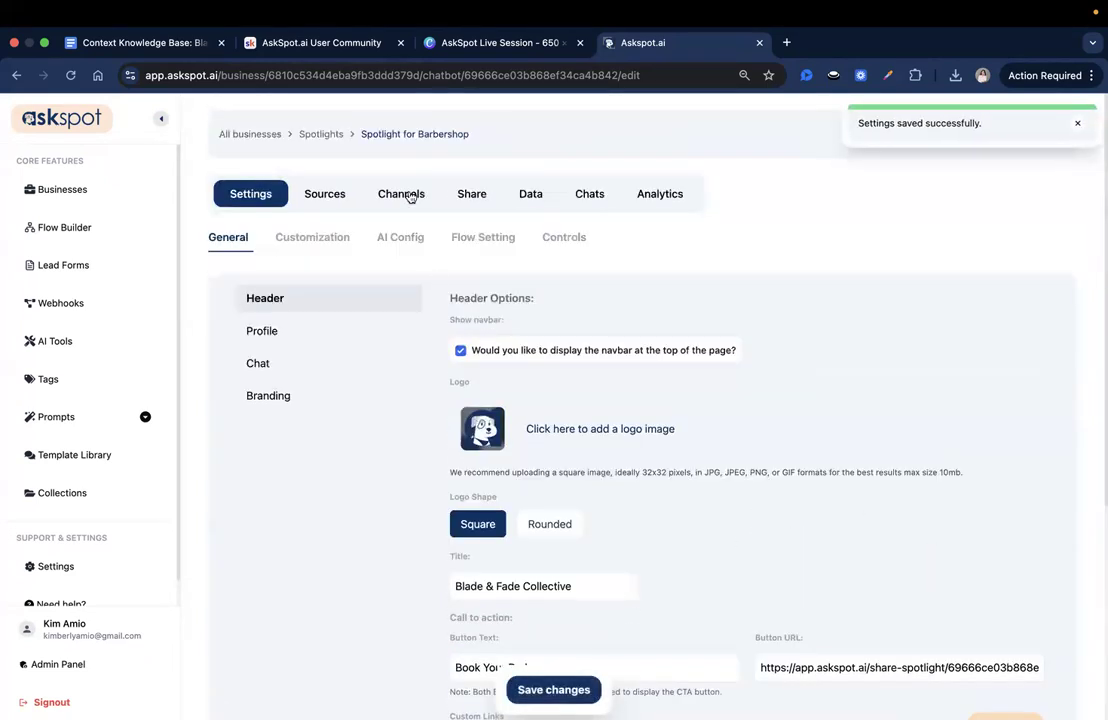
# - Add a Question channel titled "See Services & Prices" to the spotlight, leaving the response empty for an AI-generated answer
pyautogui.click(410, 196)
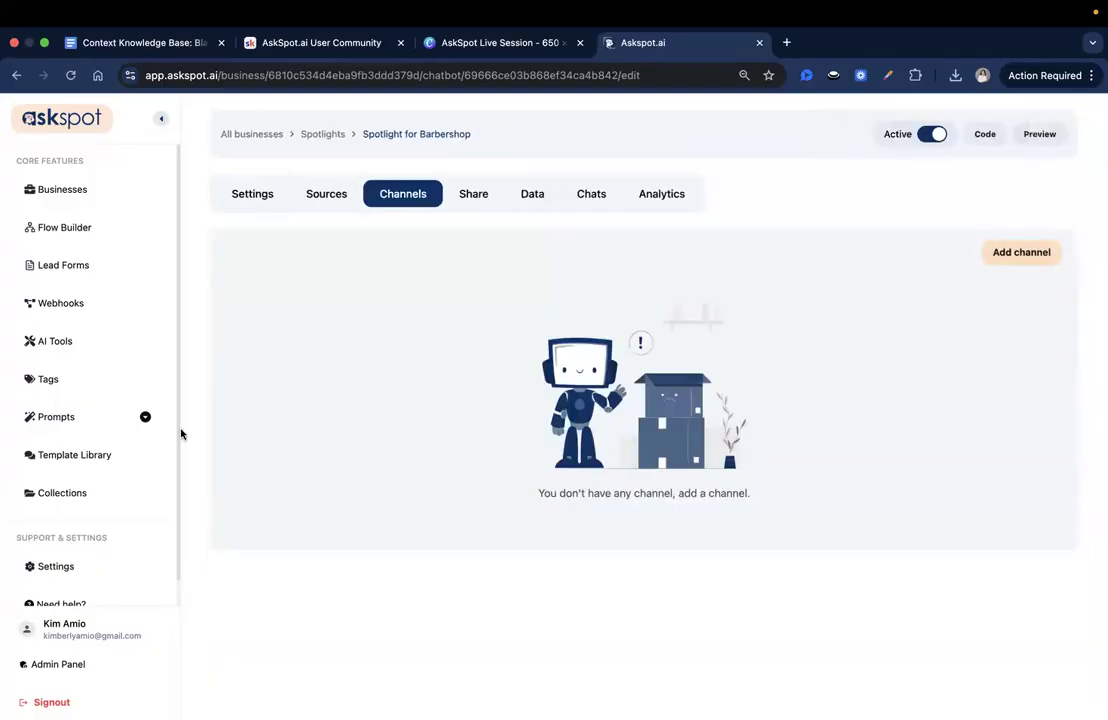
pyautogui.click(1006, 252)
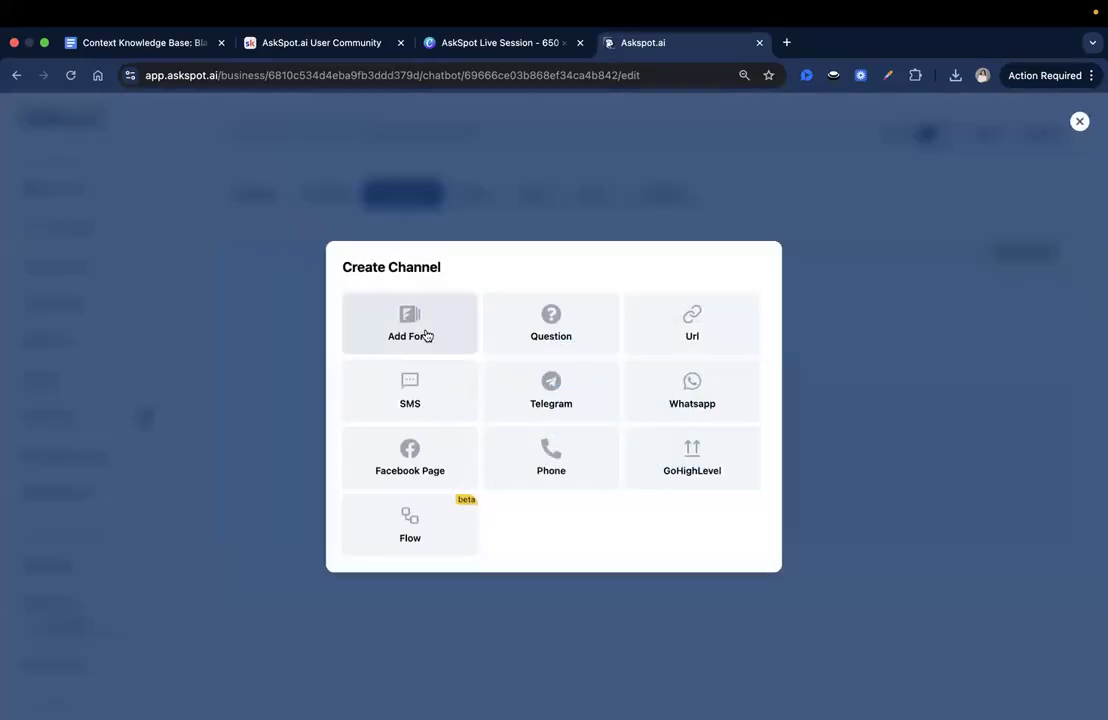
pyautogui.click(553, 325)
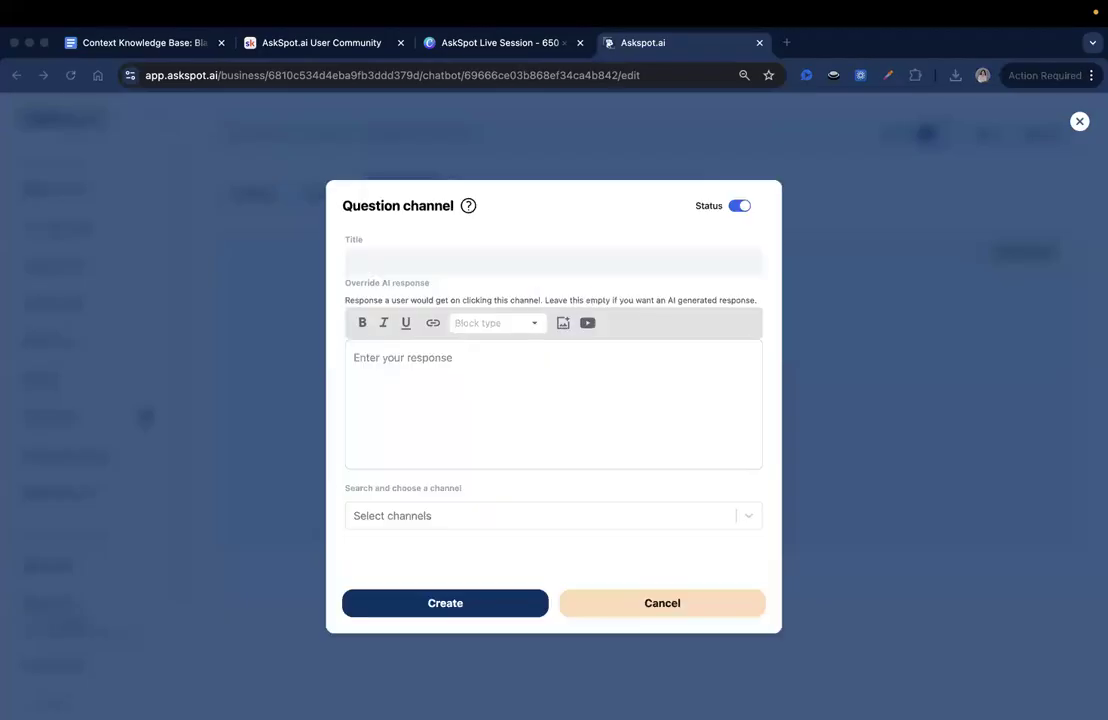
pyautogui.click(410, 258)
pyautogui.write('See Services & Prices')
pyautogui.click(470, 398)
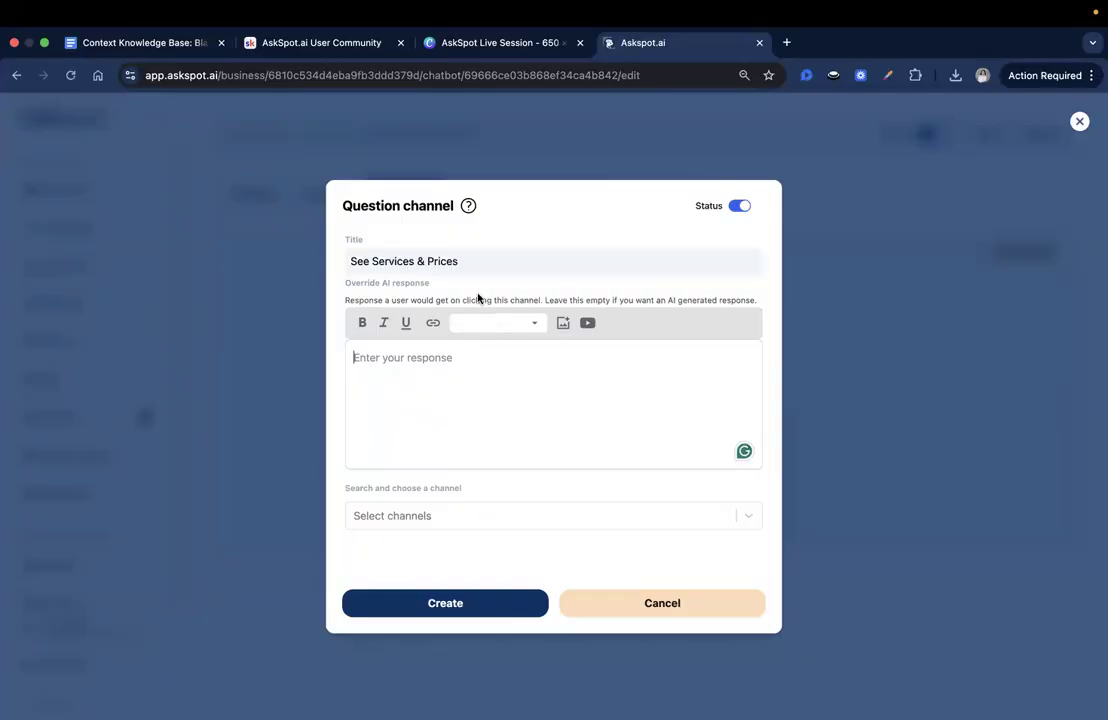
pyautogui.click(492, 603)
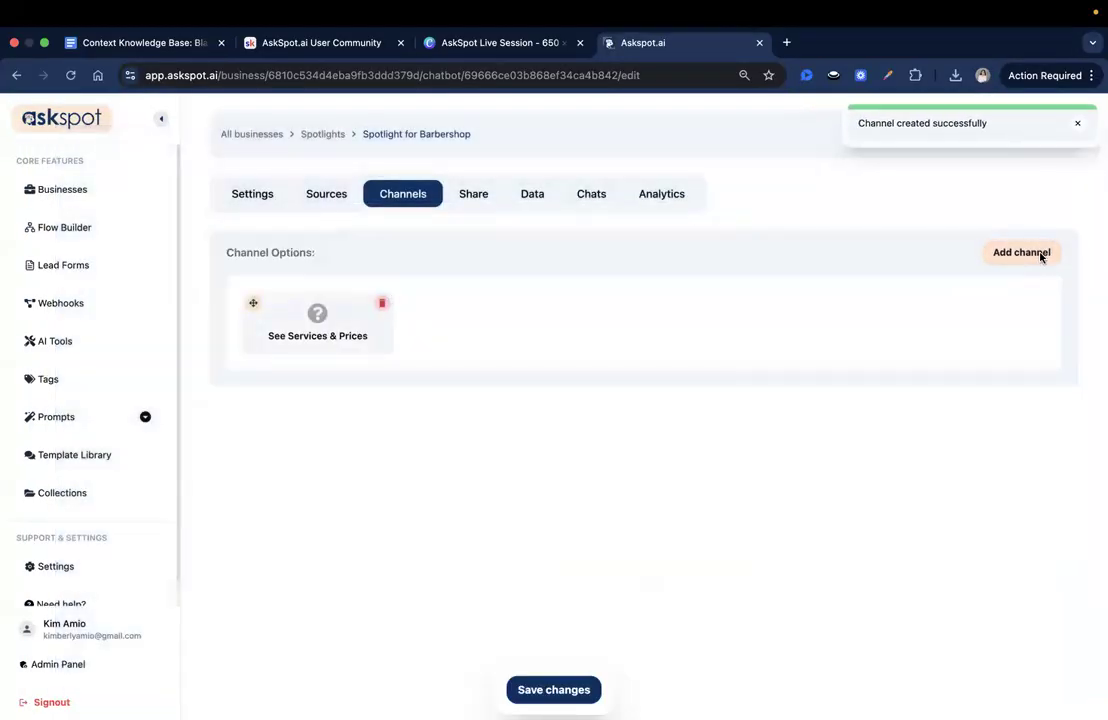
# - Add a Flow channel titled "Book your Barber now" linked to the Barbershop booking flow
pyautogui.click(1042, 255)
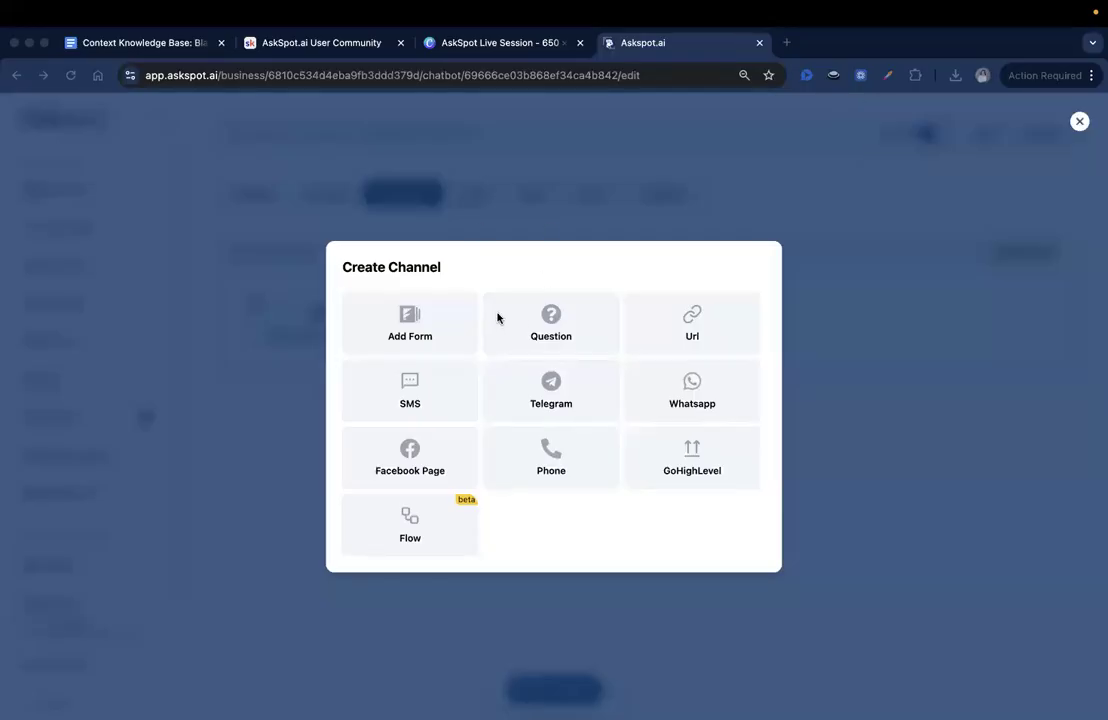
pyautogui.click(425, 527)
pyautogui.click(420, 338)
pyautogui.write('Book your Barber now')
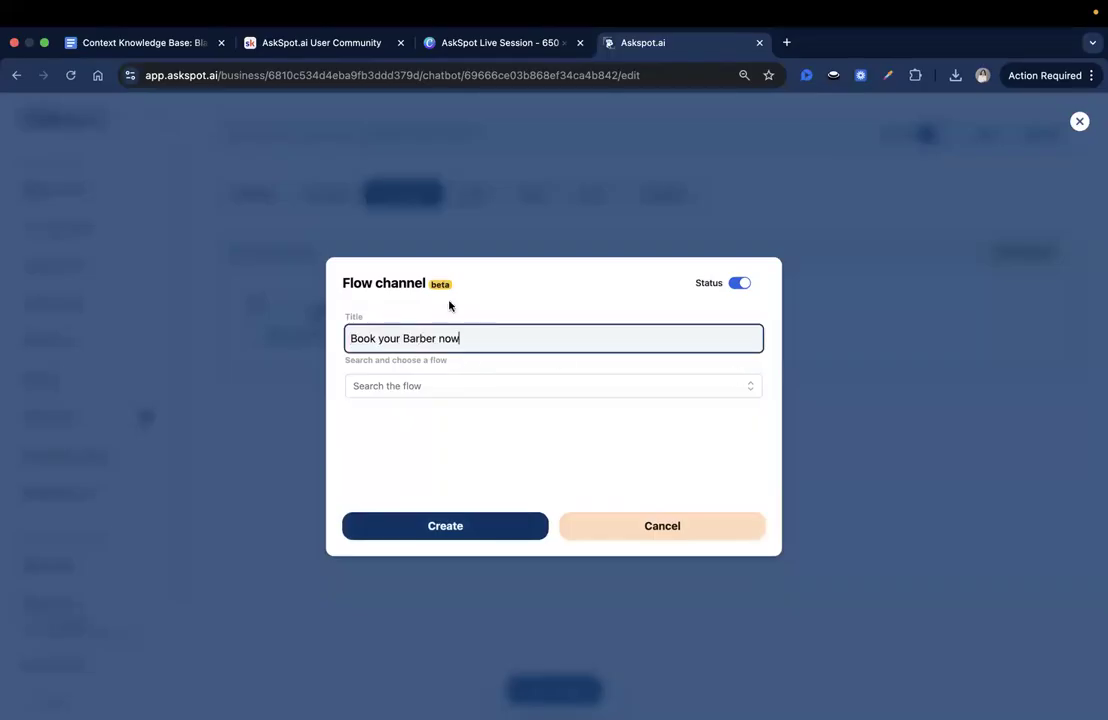
pyautogui.click(737, 388)
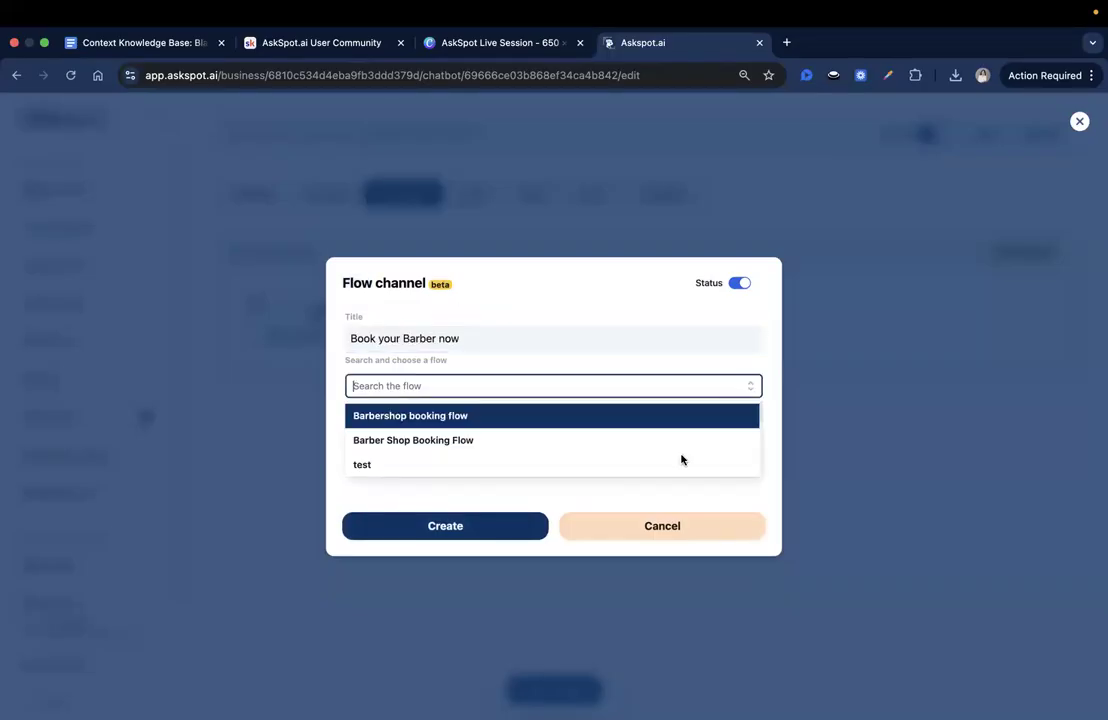
pyautogui.click(425, 423)
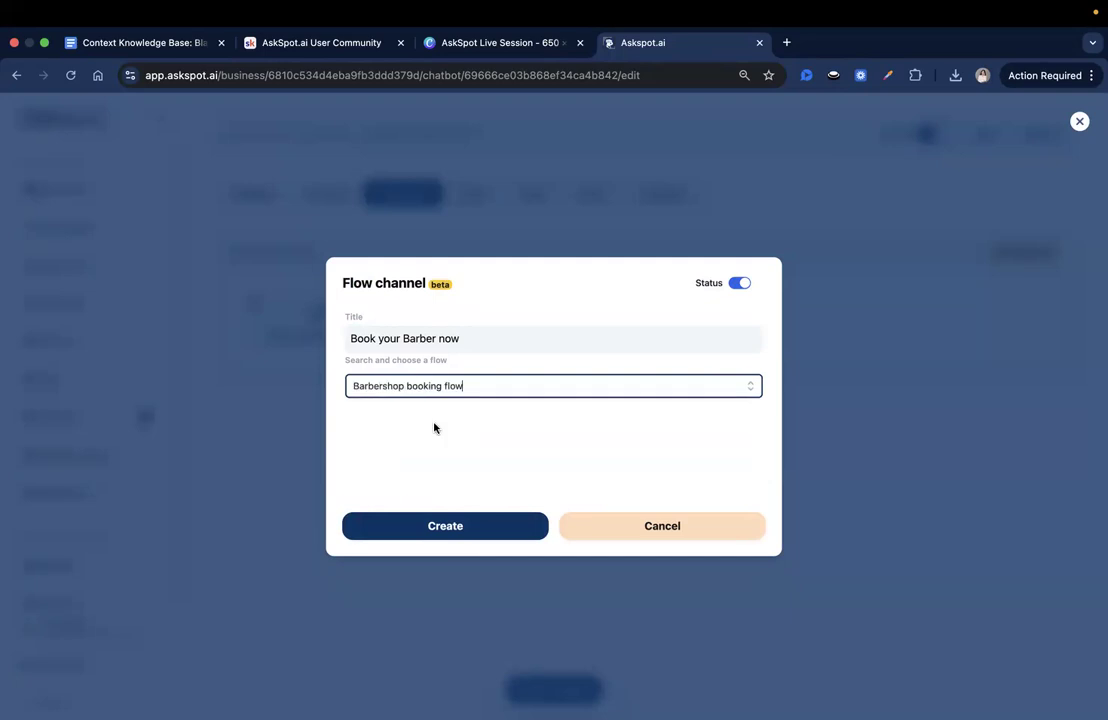
pyautogui.click(462, 525)
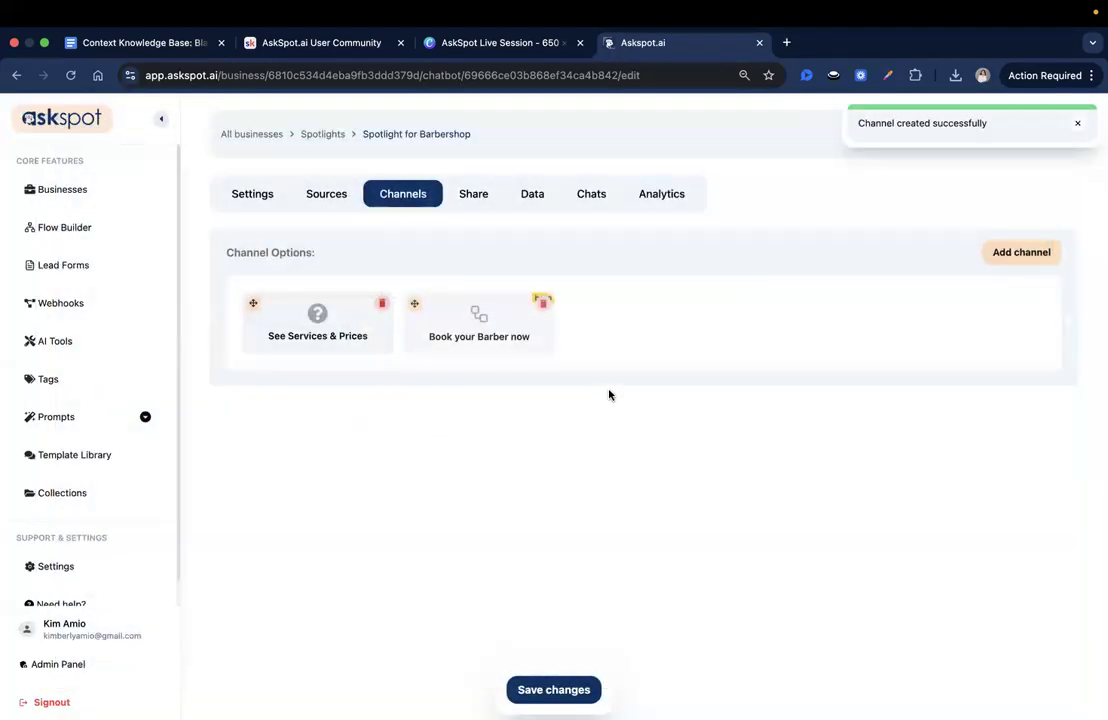
# - Add a Flow channel titled "Explore our Barber's Profiles" linked to the Barbershop booking flow, and save the channel changes
pyautogui.click(999, 253)
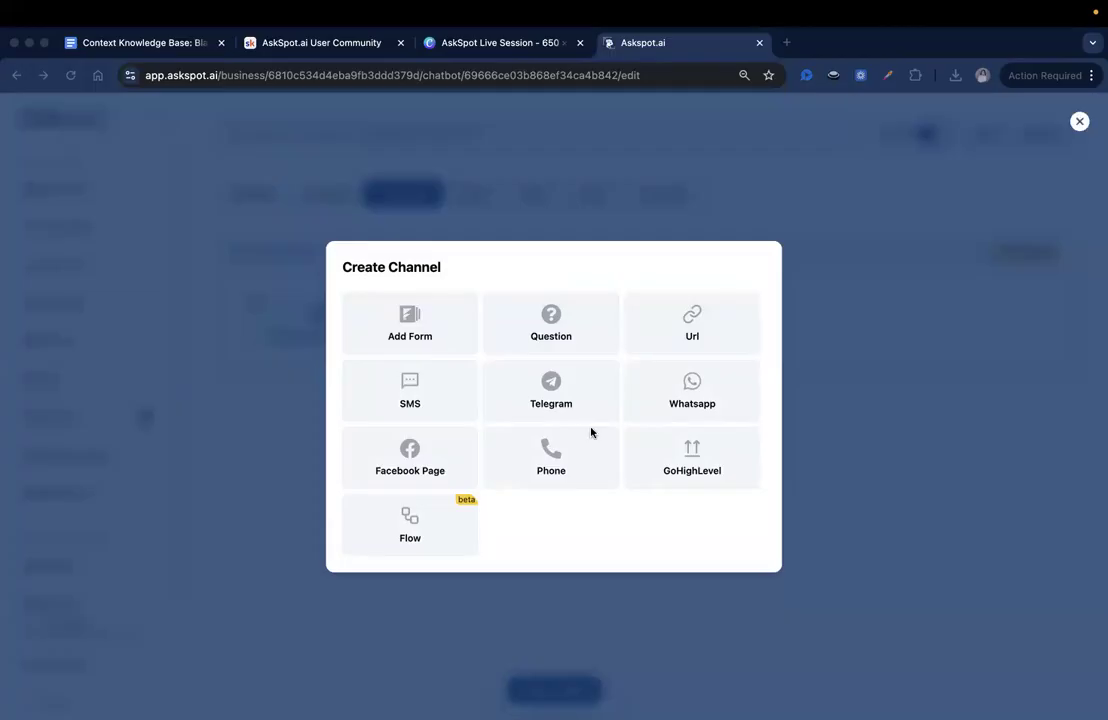
pyautogui.click(440, 526)
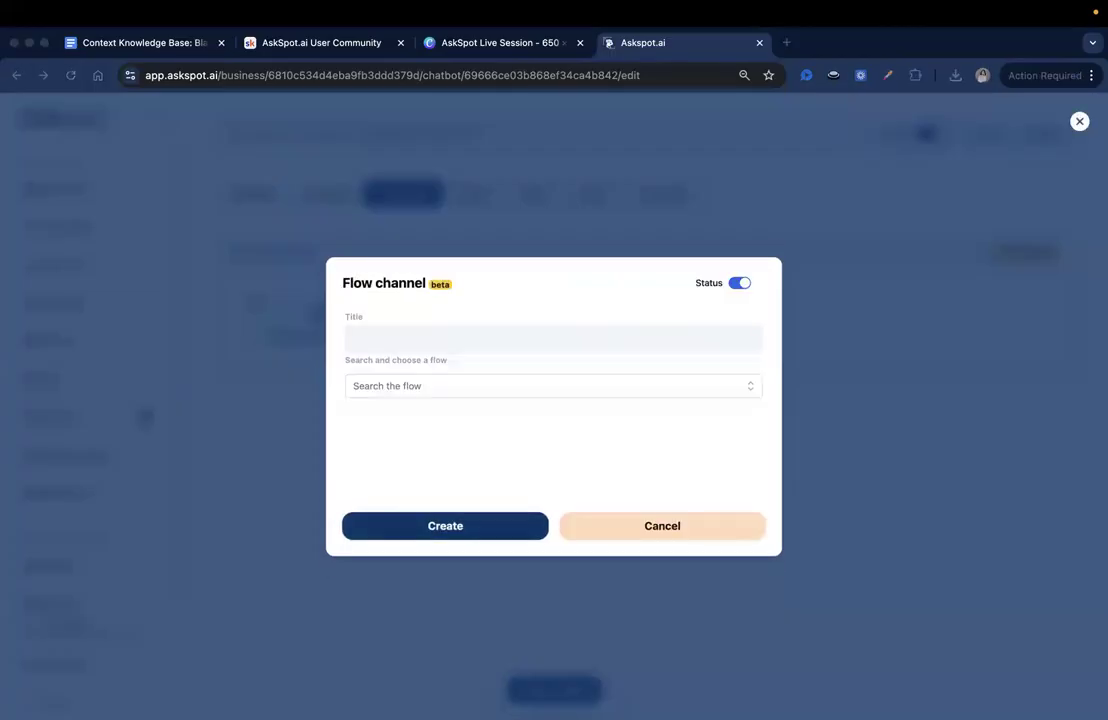
pyautogui.click(467, 339)
pyautogui.write("Explore our Barber's Profiles")
pyautogui.moveTo(356, 335); pyautogui.dragTo(459, 337)
pyautogui.click(460, 338)
pyautogui.click(758, 393)
pyautogui.click(556, 418)
pyautogui.moveTo(350, 338); pyautogui.dragTo(496, 335)
pyautogui.click(450, 527)
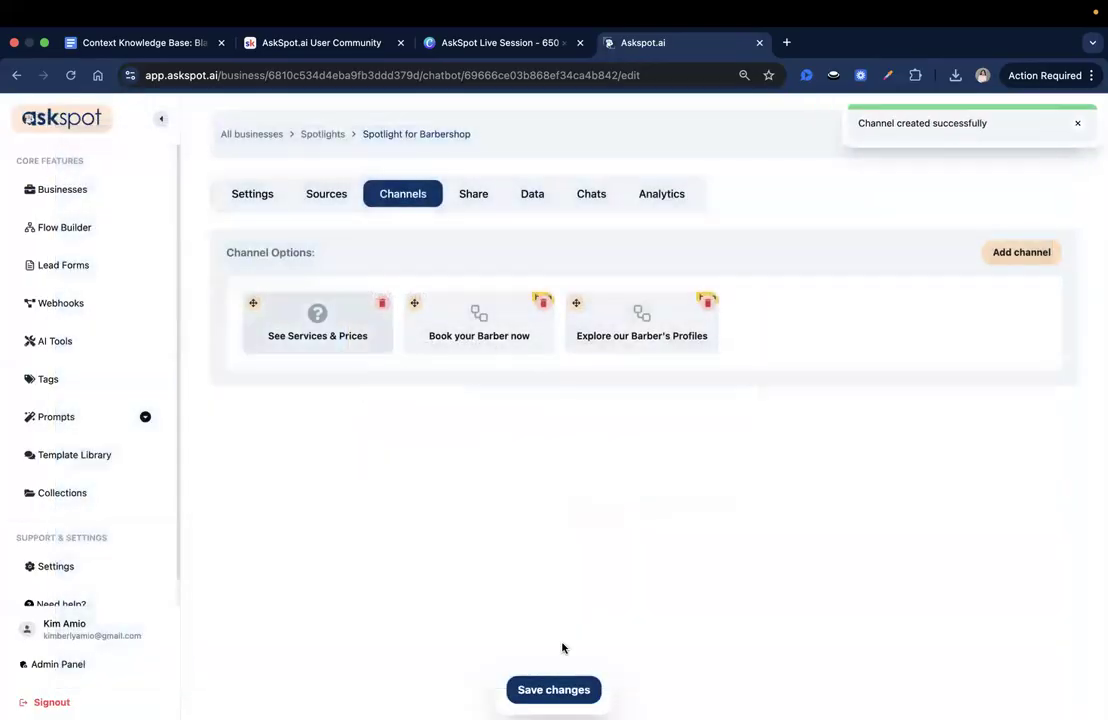
pyautogui.click(554, 689)
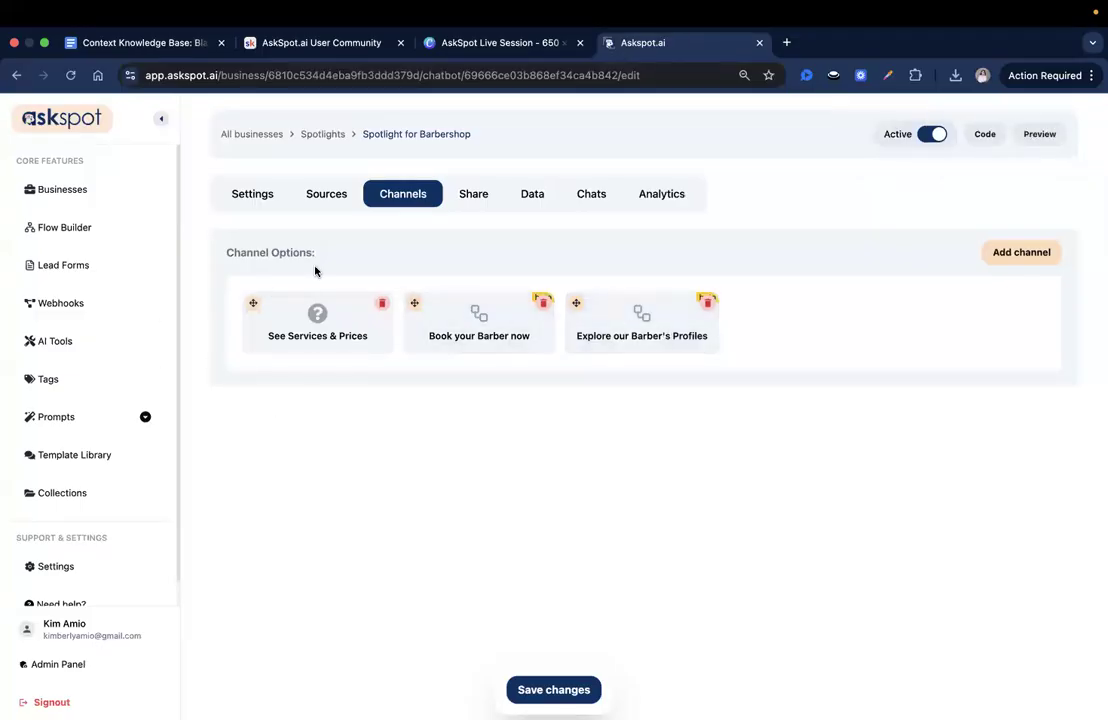
# - Examine the spotlight's general Chat settings, including the initial message and the channels that can be attached to it
pyautogui.click(254, 196)
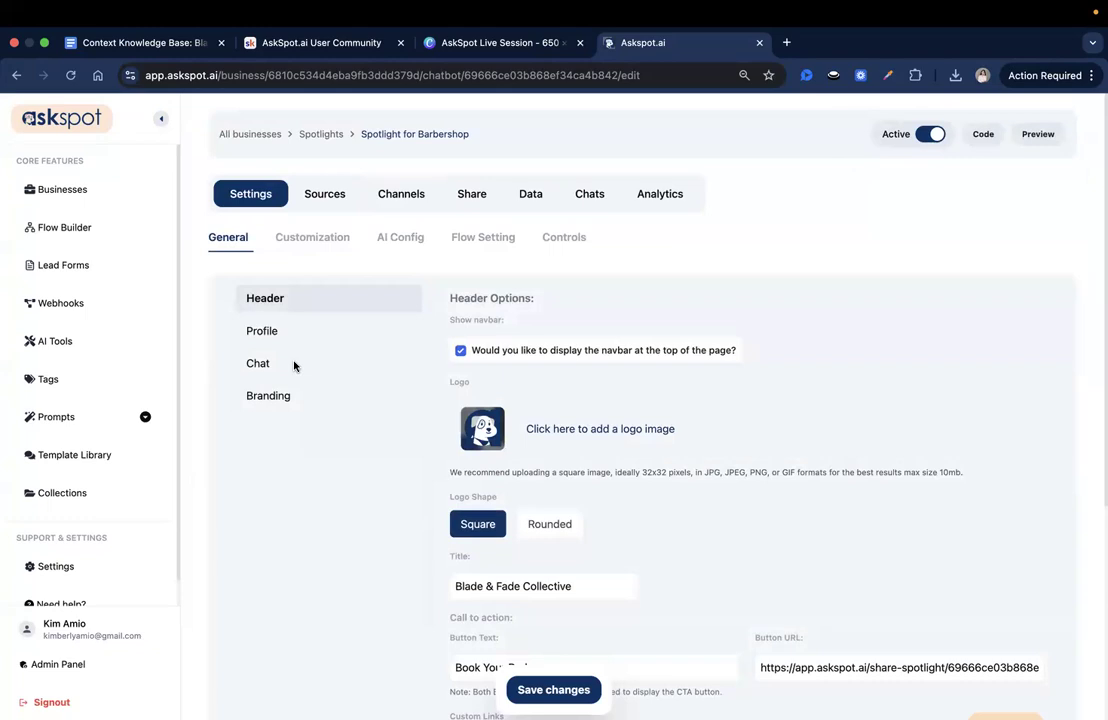
pyautogui.click(294, 366)
pyautogui.scroll(-2, 545, 477)
pyautogui.click(559, 620)
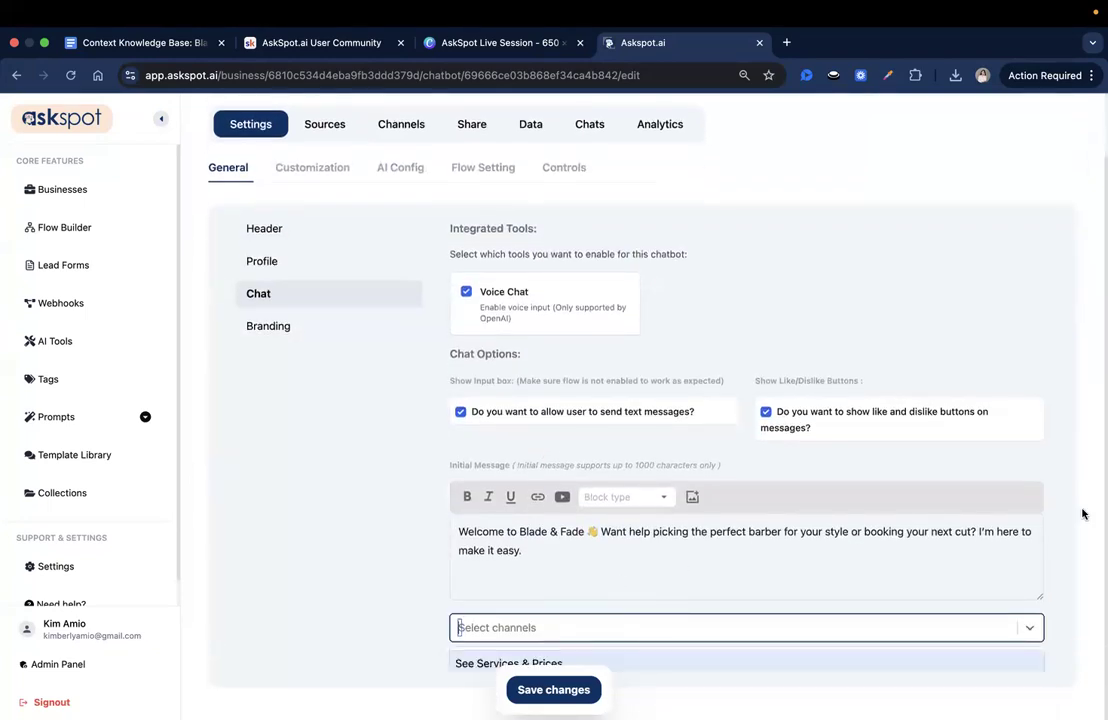
pyautogui.click(1030, 333)
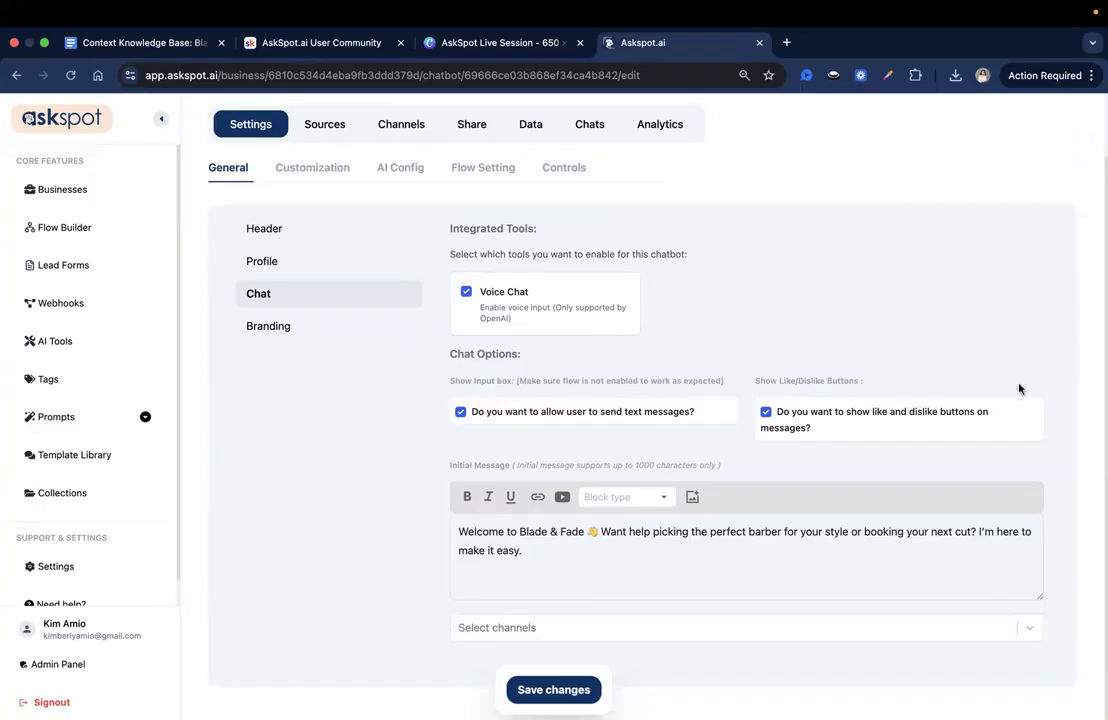
pyautogui.scroll(2, 1019, 388)
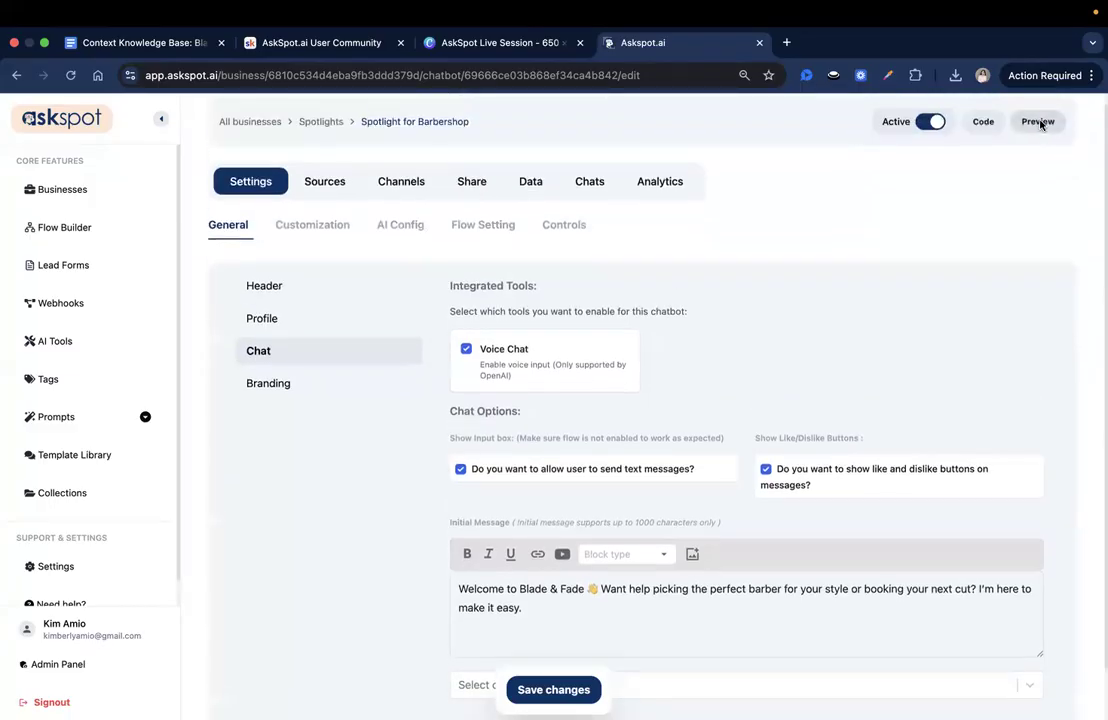
# - Preview the spotlight and test its "See Services & Prices" channel, reading through the pricing reply
pyautogui.click(1038, 121)
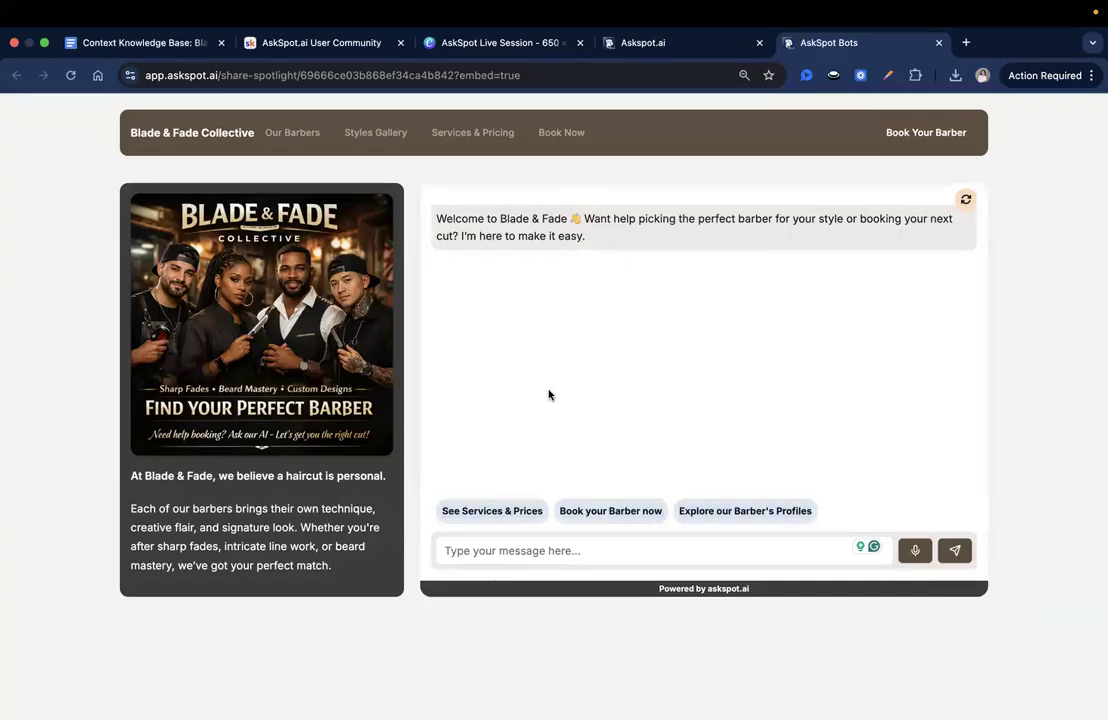
pyautogui.click(505, 513)
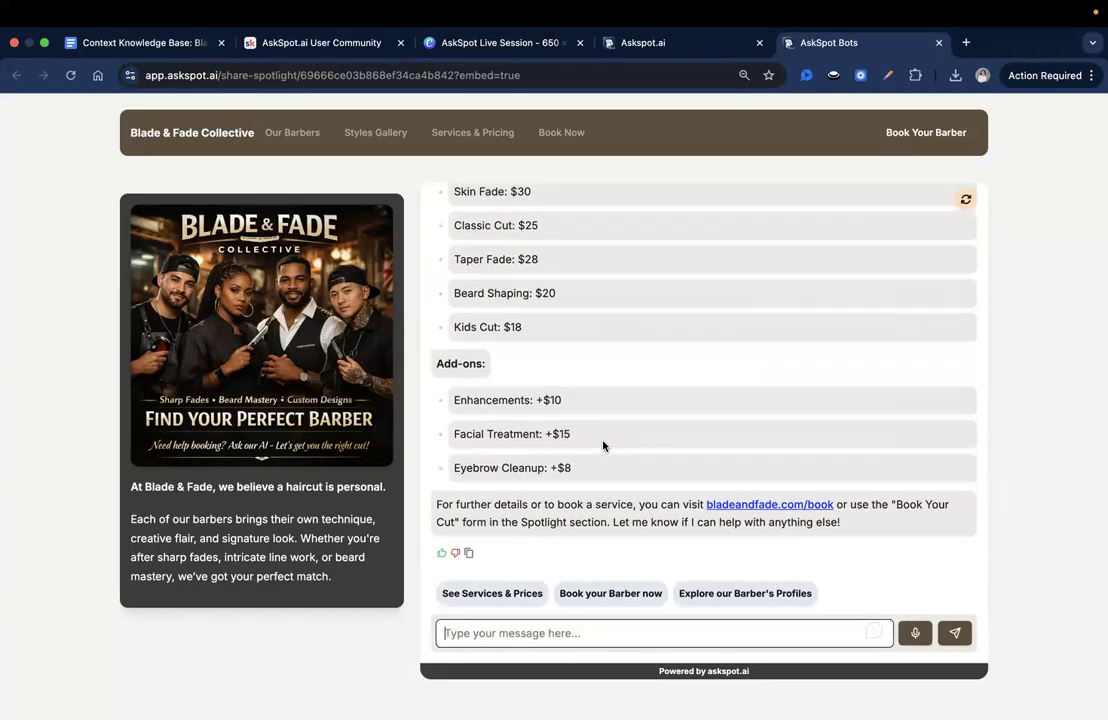
pyautogui.scroll(3, 603, 446)
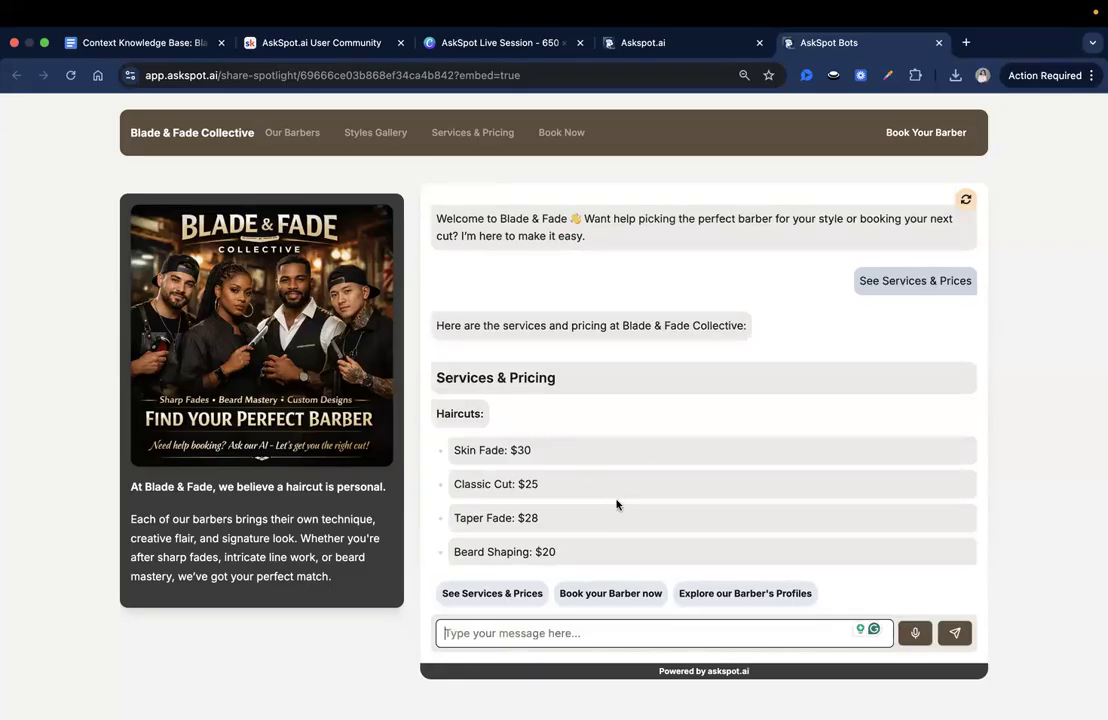
# - Start the "Book your Barber now" flow in the preview and choose the "Clip King" barber
pyautogui.click(627, 597)
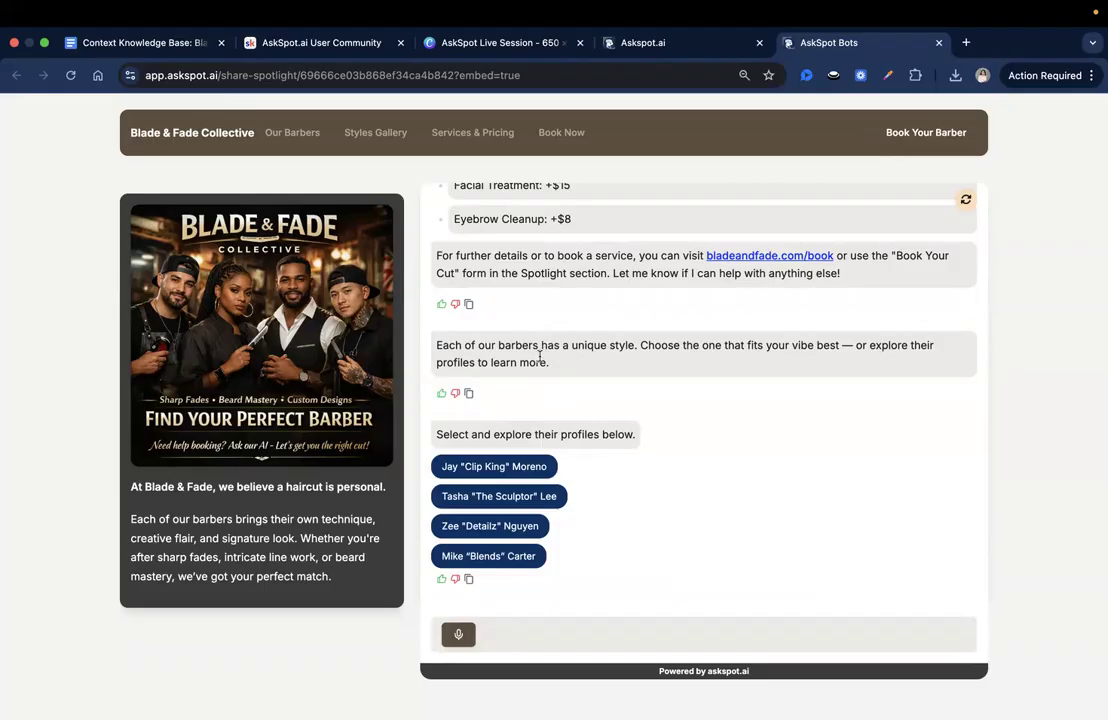
pyautogui.moveTo(451, 436); pyautogui.dragTo(621, 437)
pyautogui.click(643, 418)
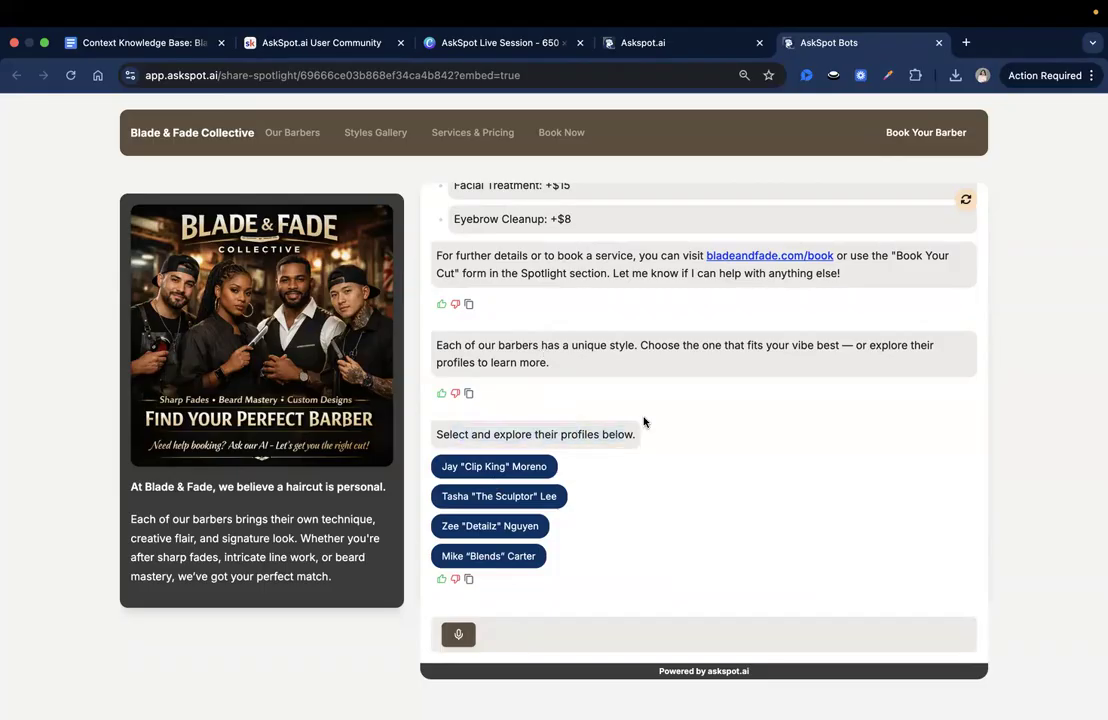
pyautogui.click(497, 496)
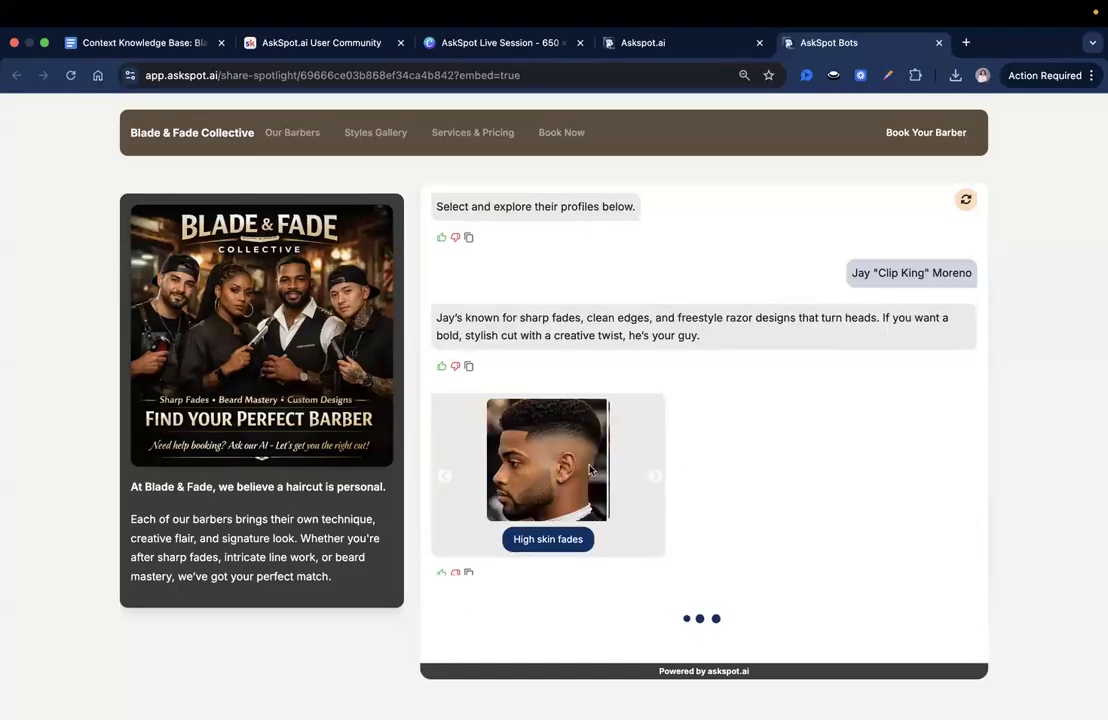
# - Browse the "Clip King" style gallery in the preview, open the booking form from the chat, and review the conversation above it
pyautogui.click(651, 487)
pyautogui.click(652, 487)
pyautogui.click(652, 487)
pyautogui.click(652, 487)
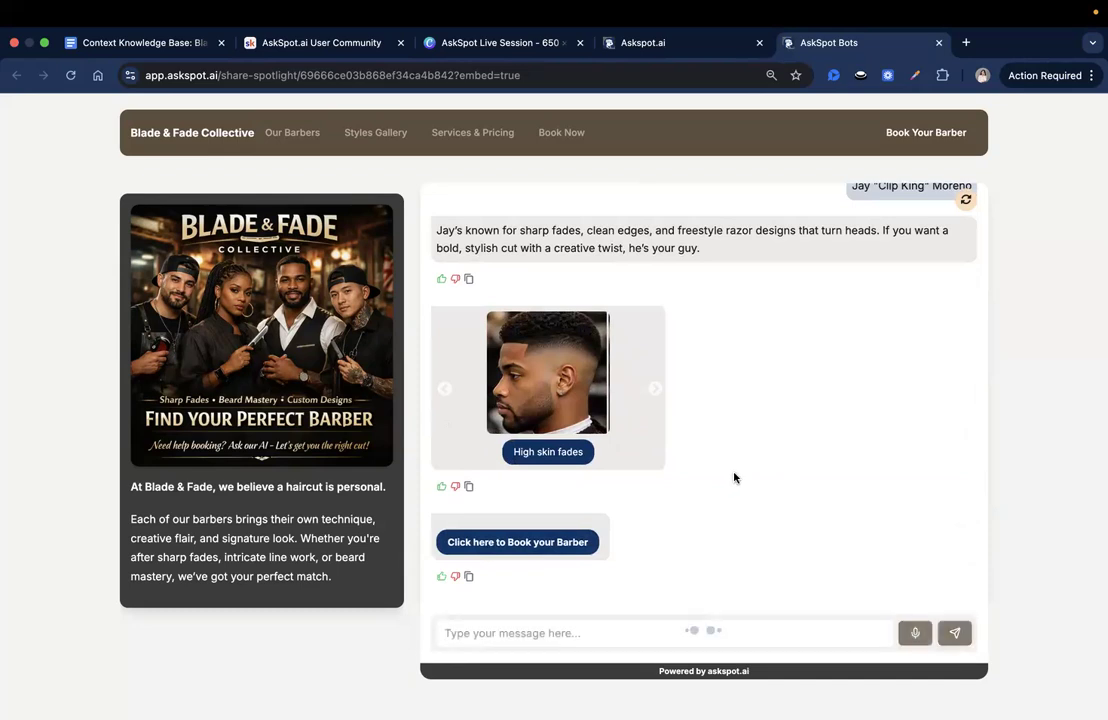
pyautogui.click(549, 548)
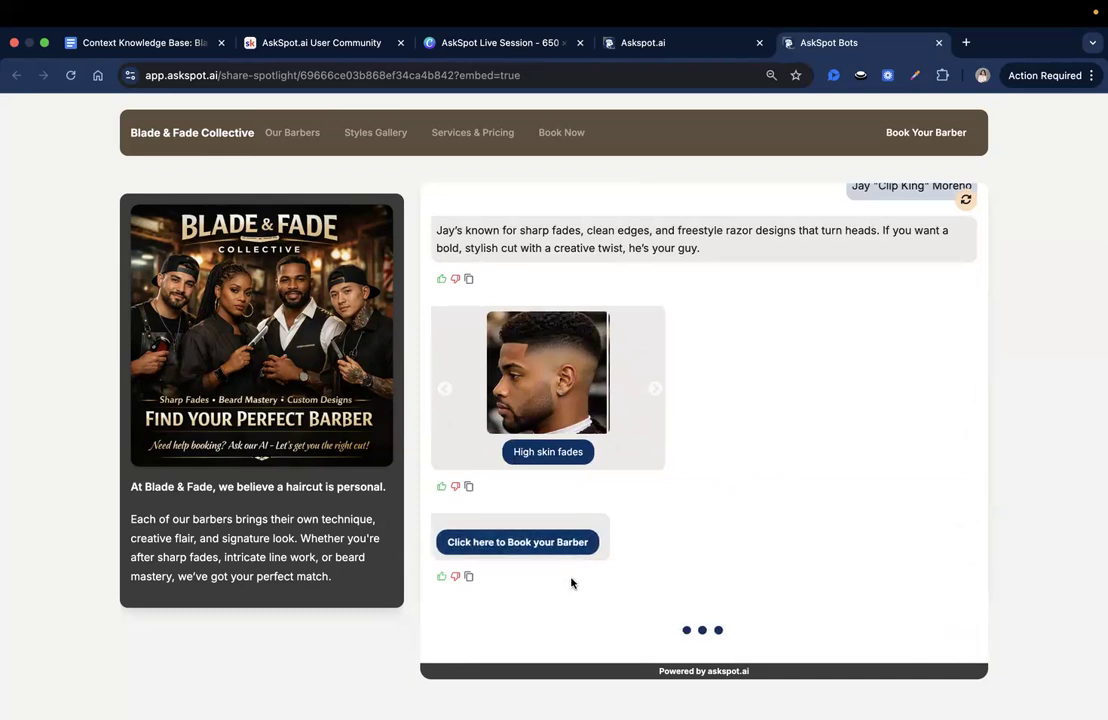
pyautogui.scroll(3, 532, 480)
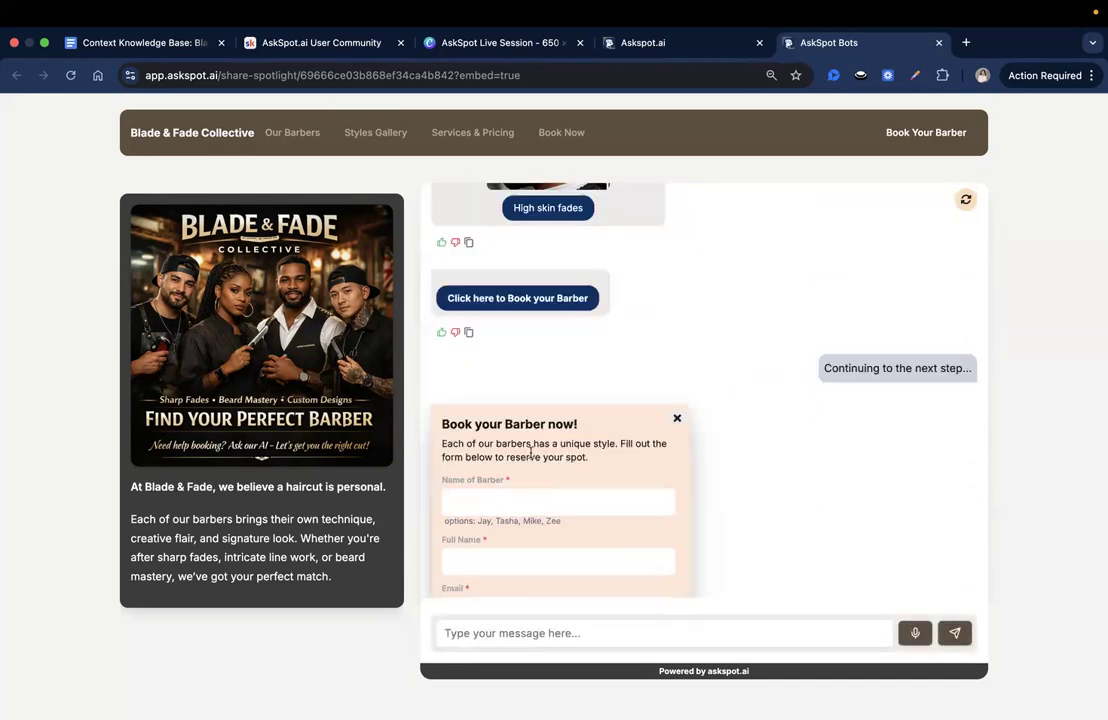
pyautogui.scroll(2, 530, 452)
pyautogui.scroll(2, 528, 454)
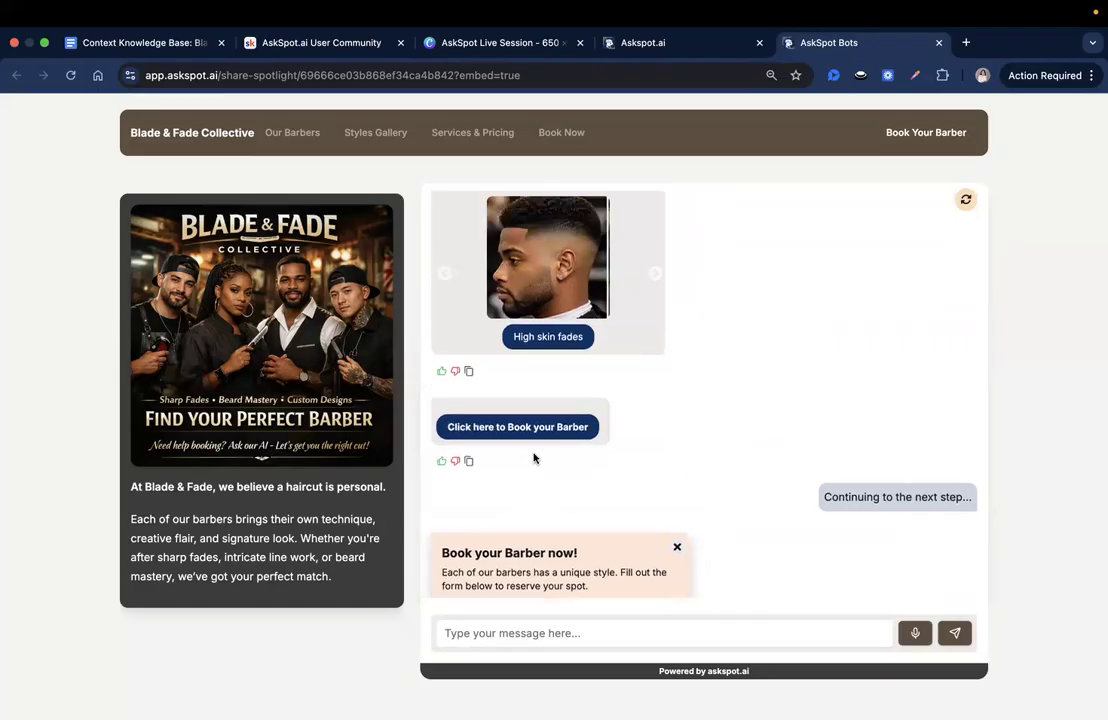
# - Disable the like and dislike buttons on messages in the spotlight's Chat settings and save the changes
pyautogui.click(678, 48)
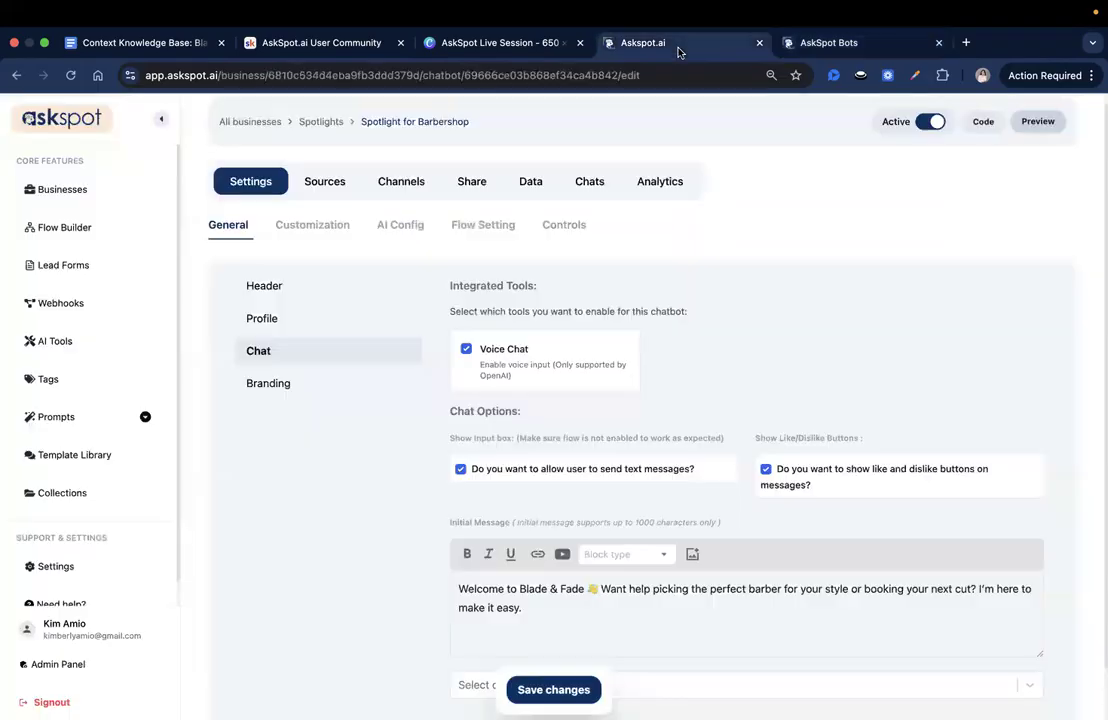
pyautogui.moveTo(778, 472); pyautogui.dragTo(880, 490)
pyautogui.click(885, 504)
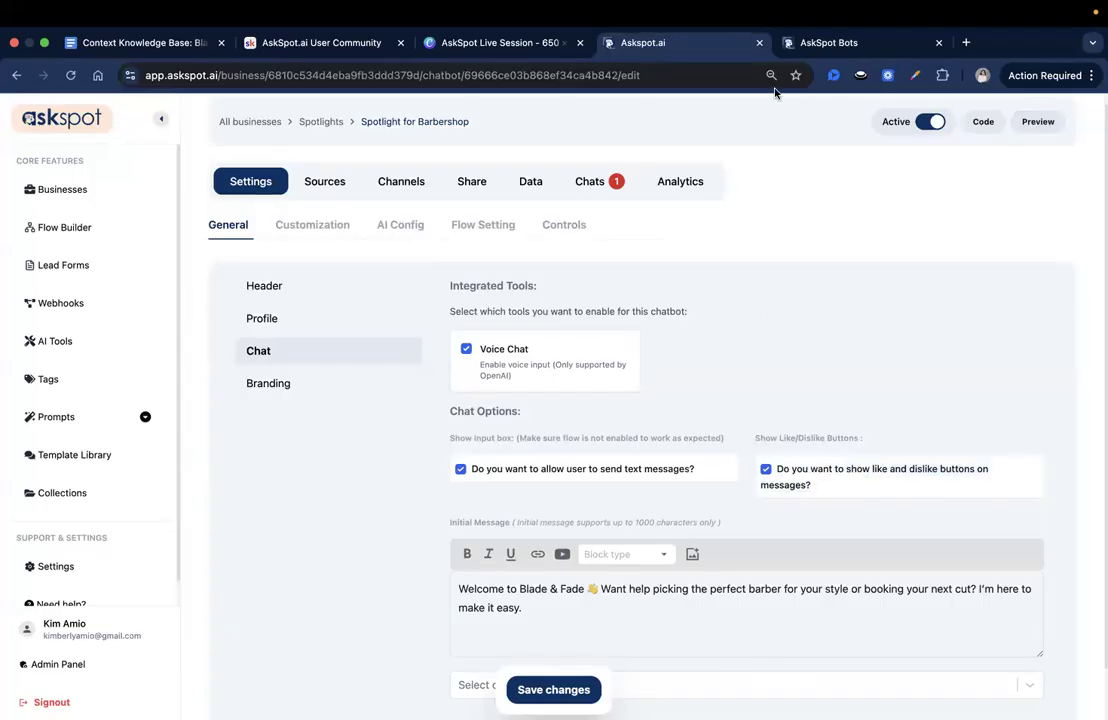
pyautogui.click(791, 48)
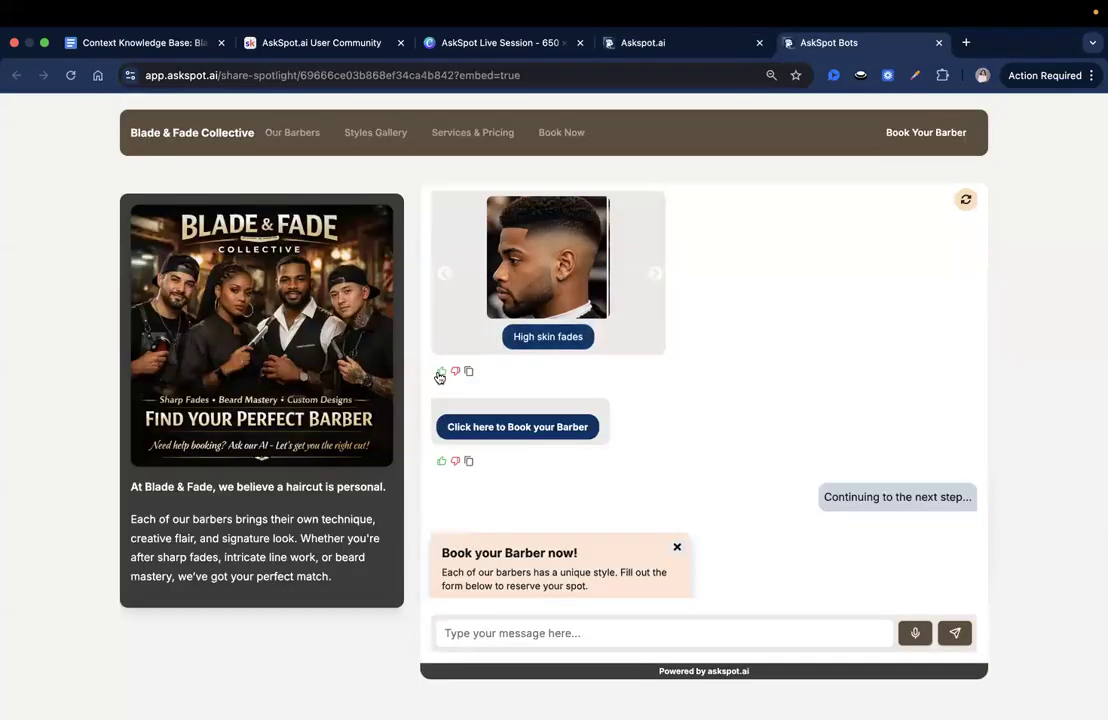
pyautogui.click(690, 42)
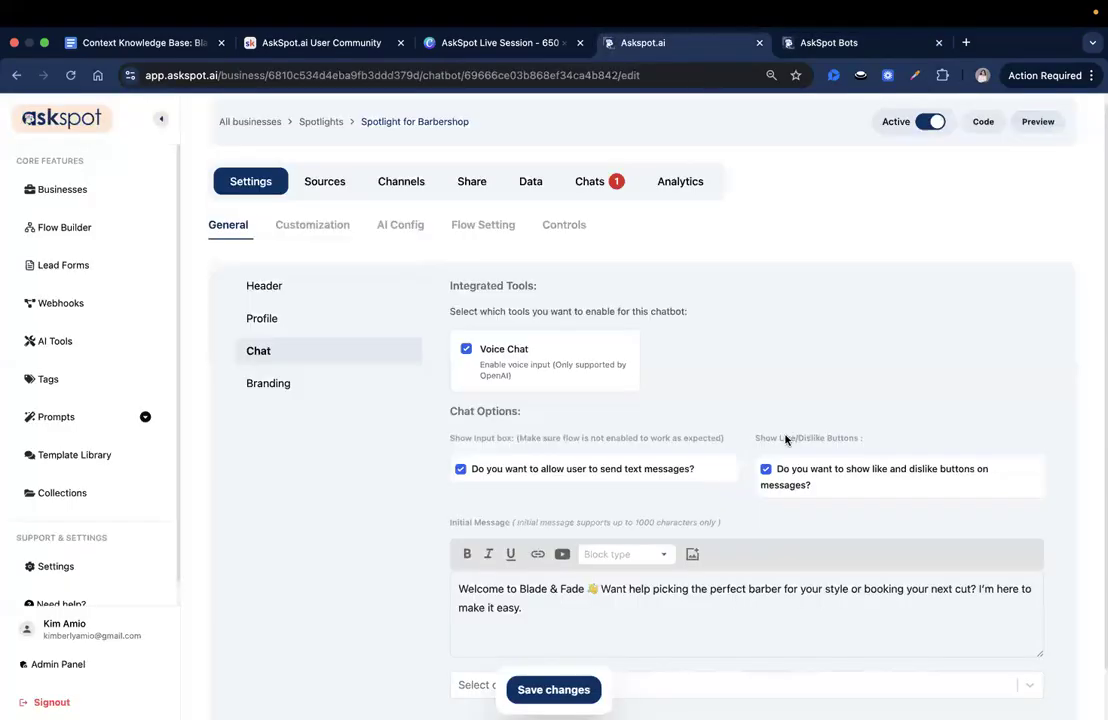
pyautogui.click(767, 469)
pyautogui.click(557, 690)
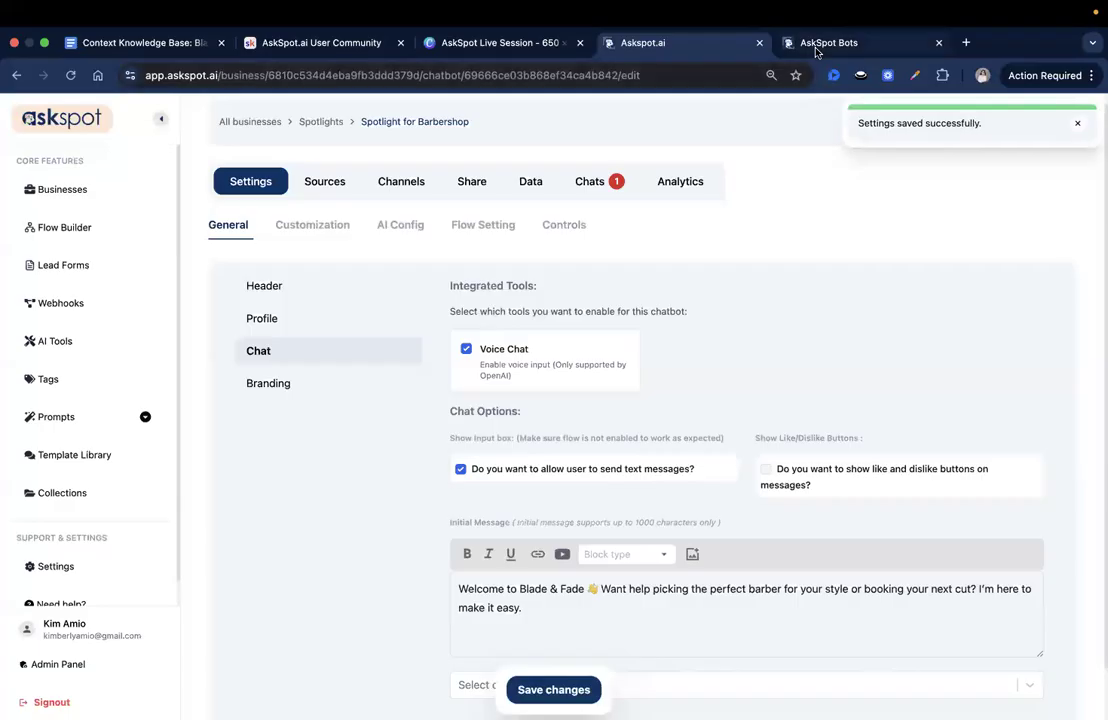
# - Restart the preview chat with the "Book your Barber now" channel, and save the spotlight's Chat settings again
pyautogui.click(815, 45)
pyautogui.click(965, 199)
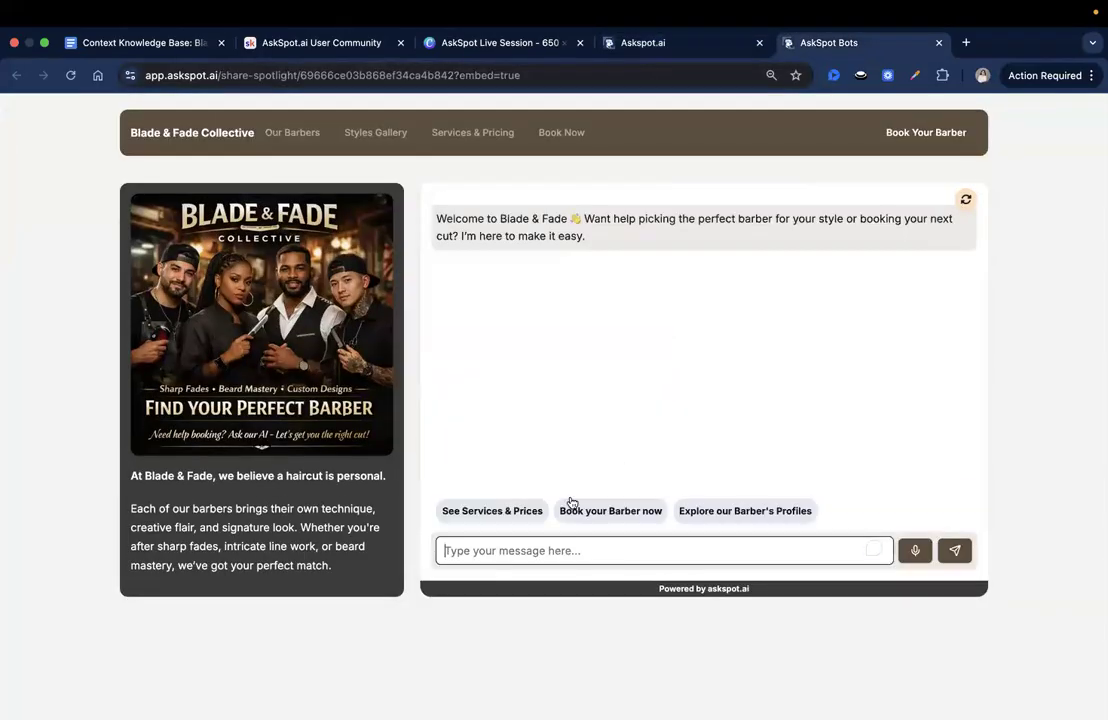
pyautogui.click(590, 510)
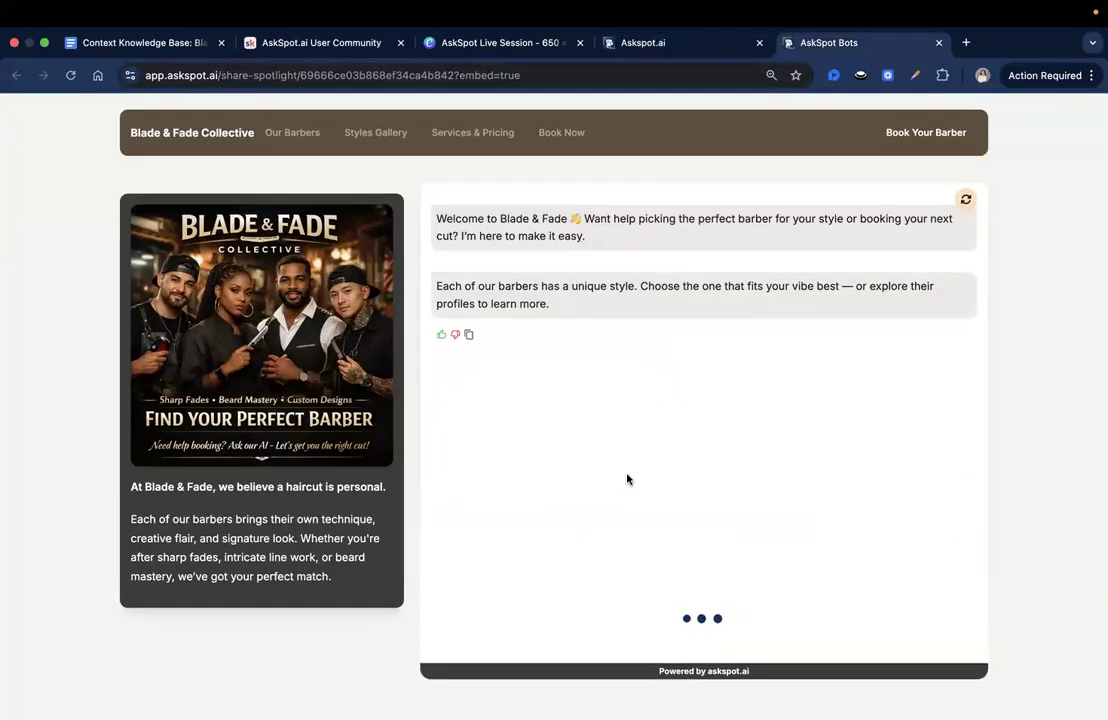
pyautogui.click(630, 44)
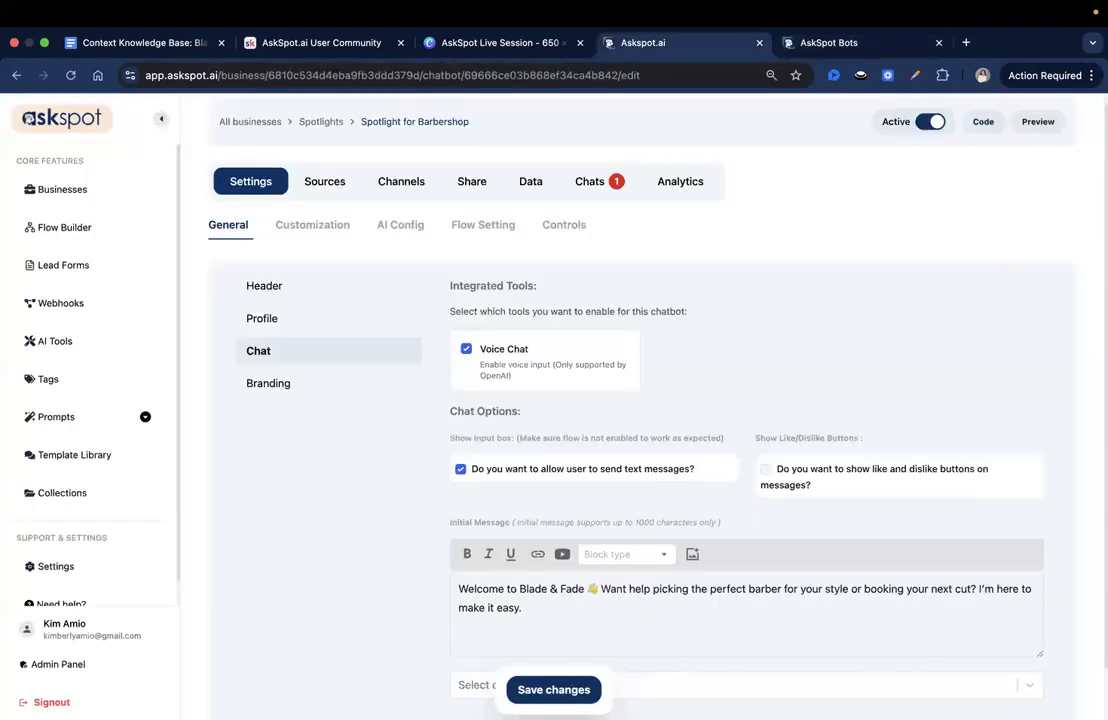
pyautogui.click(553, 690)
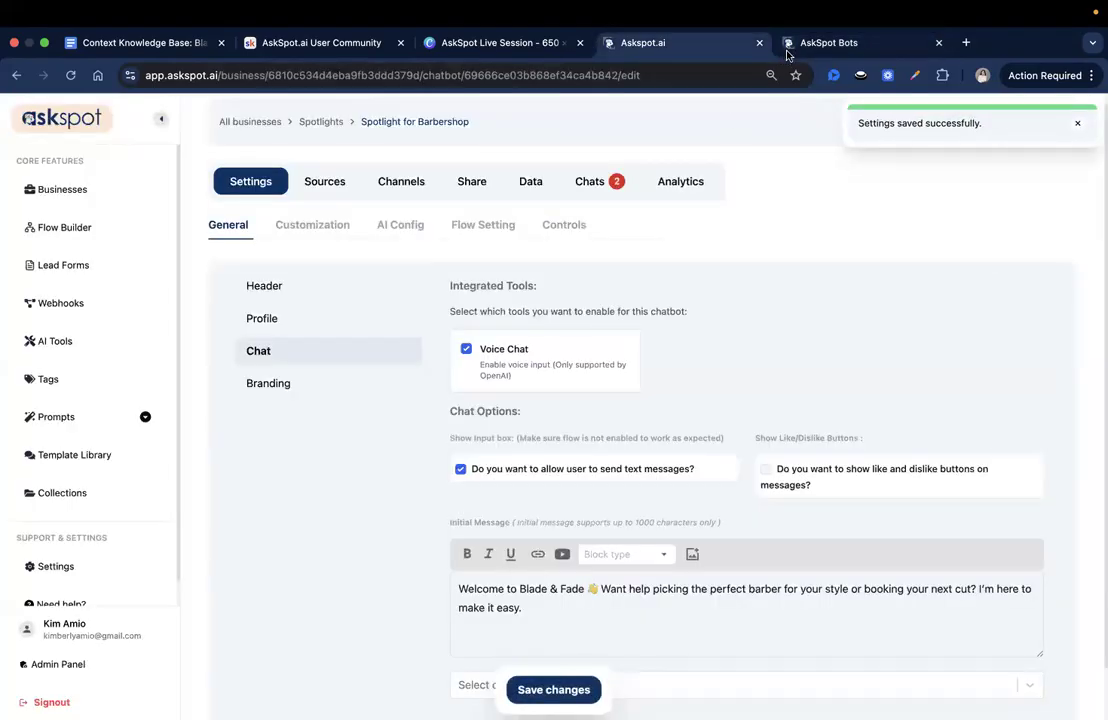
# - Restart the preview's "Book your Barber now" flow, choose the "Detailz" barber, and browse the style gallery
pyautogui.click(787, 50)
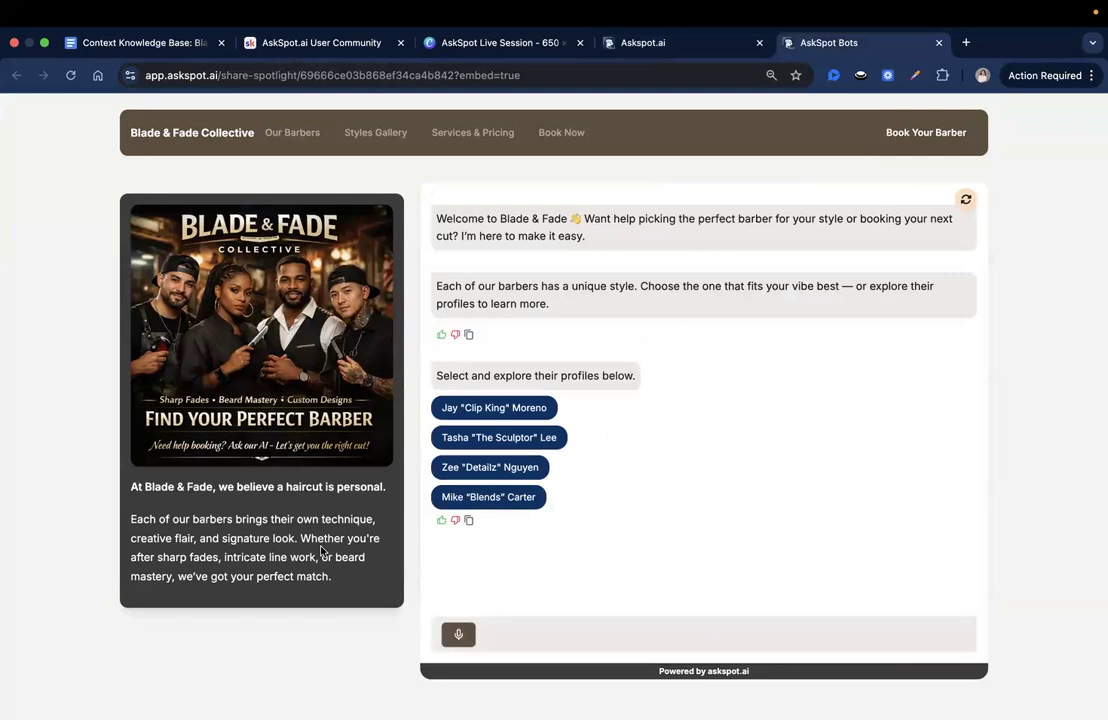
pyautogui.click(963, 207)
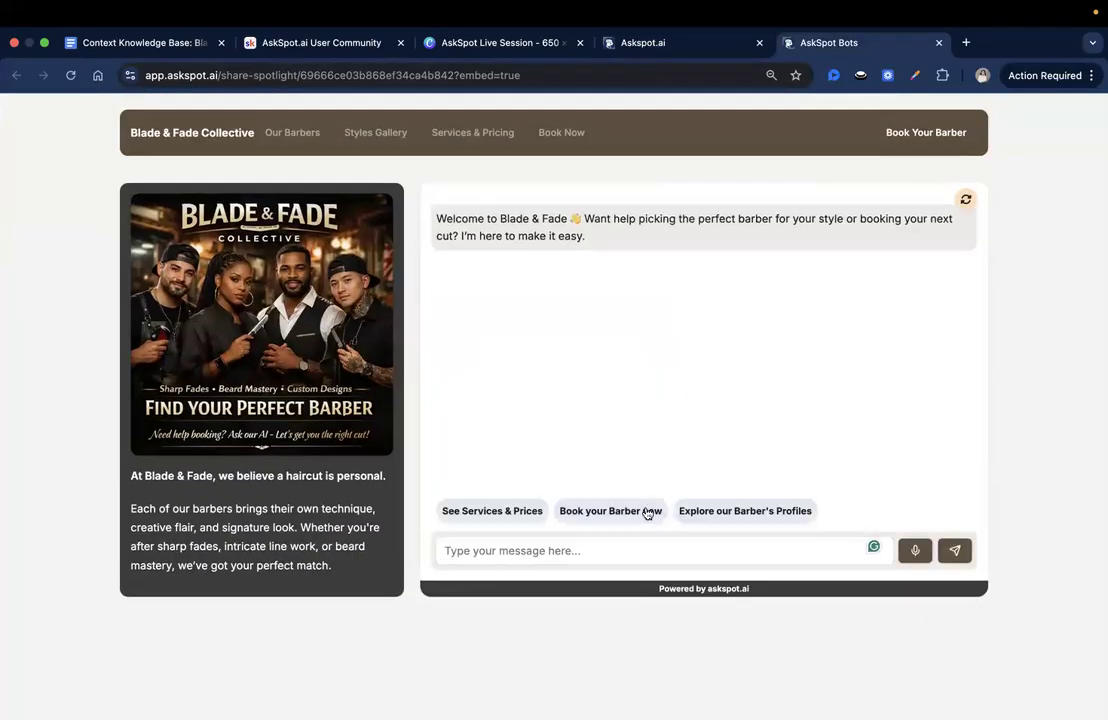
pyautogui.click(647, 511)
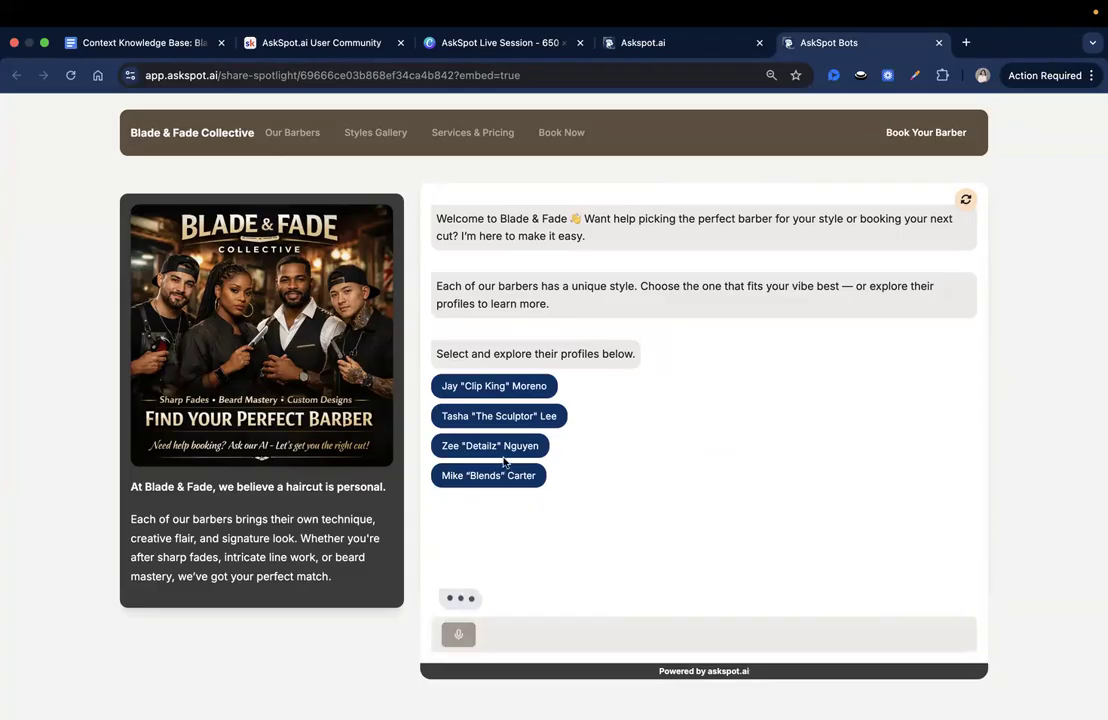
pyautogui.click(508, 449)
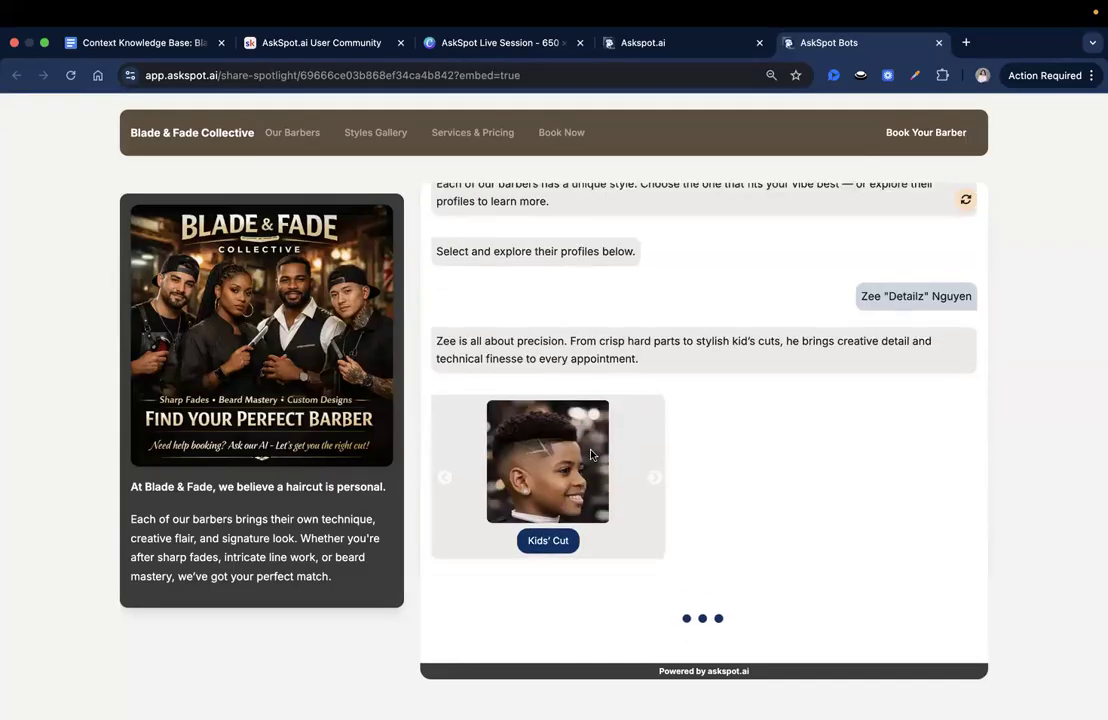
pyautogui.click(653, 485)
pyautogui.click(653, 485)
pyautogui.click(653, 485)
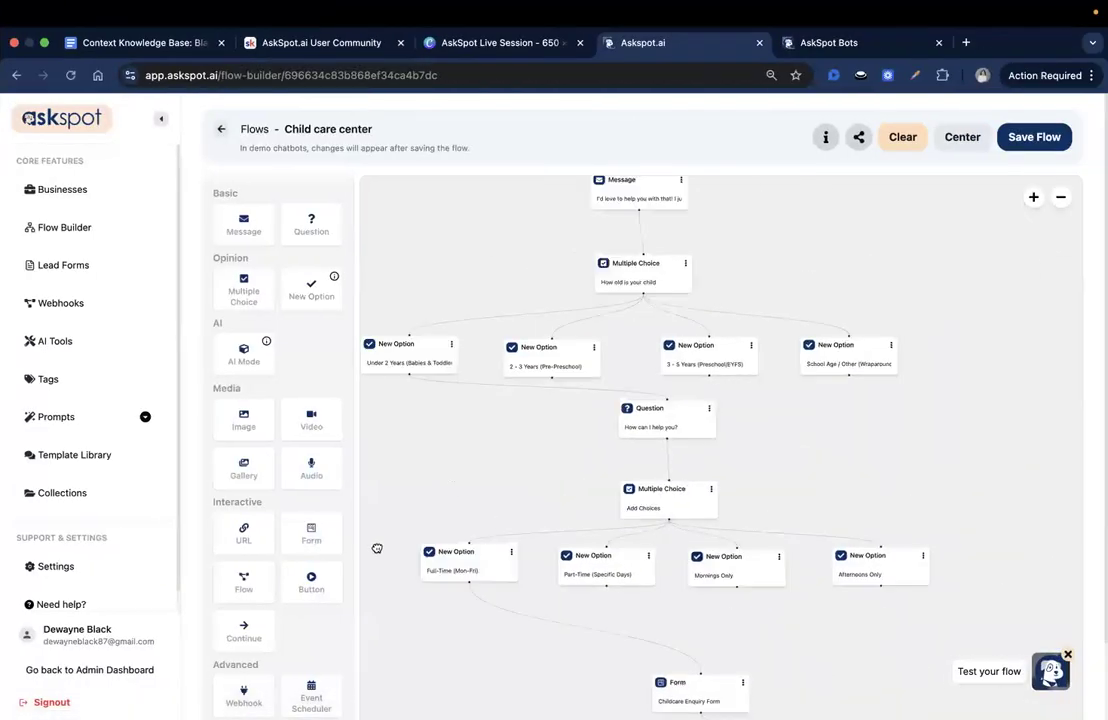
# - Inspect the "How old is your child" multiple choice block in the Child care center flow and close its settings
pyautogui.moveTo(377, 548); pyautogui.dragTo(841, 311)
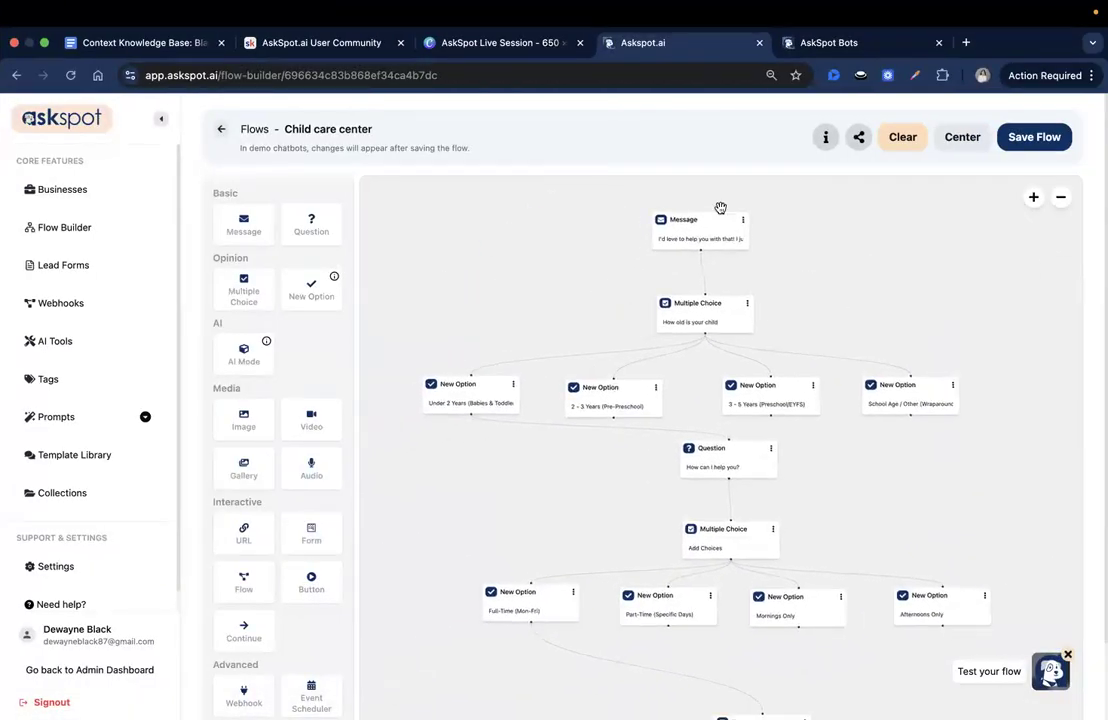
pyautogui.click(715, 310)
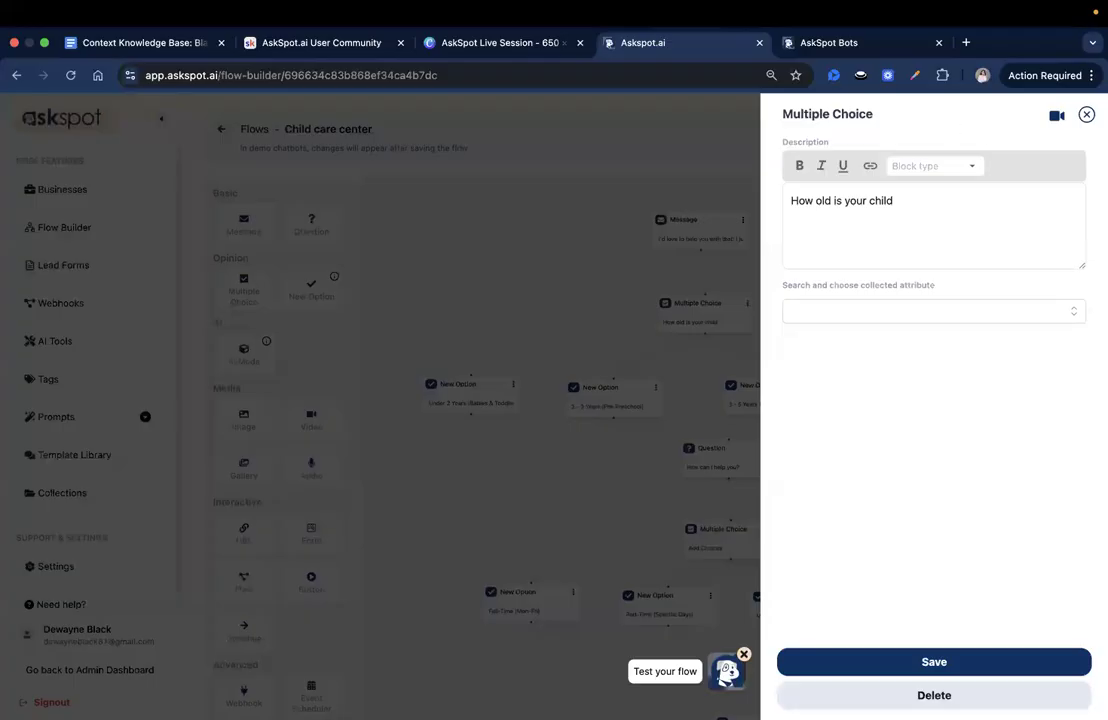
pyautogui.click(1086, 115)
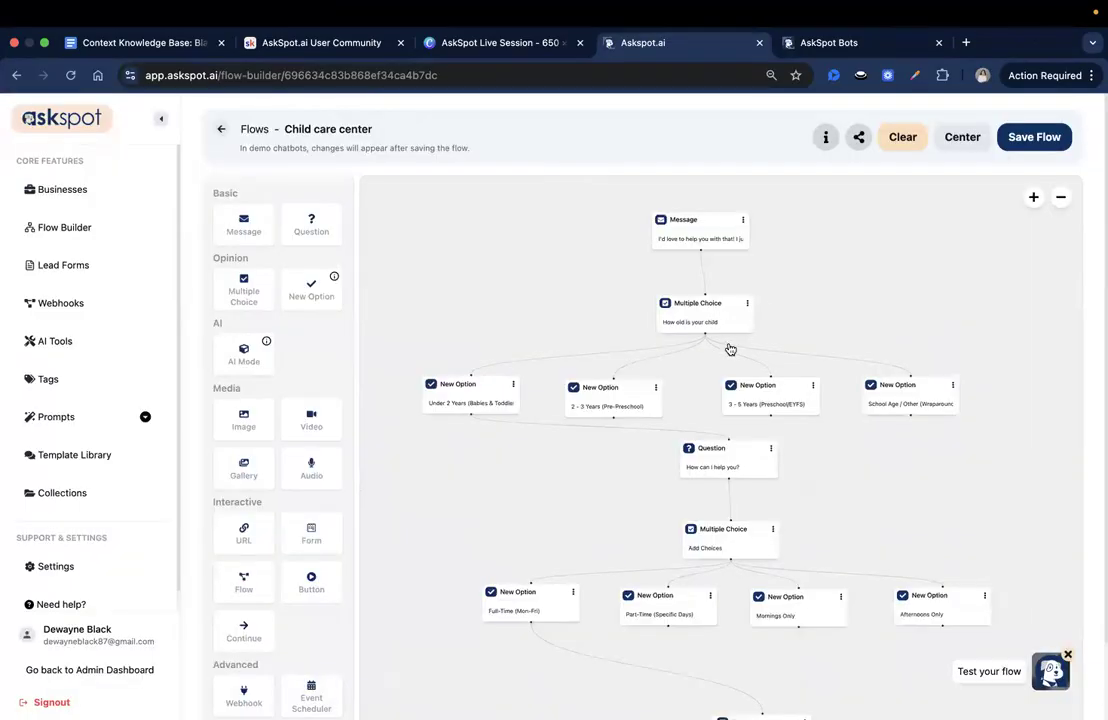
# - Move the "How can I help you?" question and the "Add Choices" multiple choice block beneath the "Under 2 Years" option
pyautogui.moveTo(726, 412); pyautogui.dragTo(484, 418)
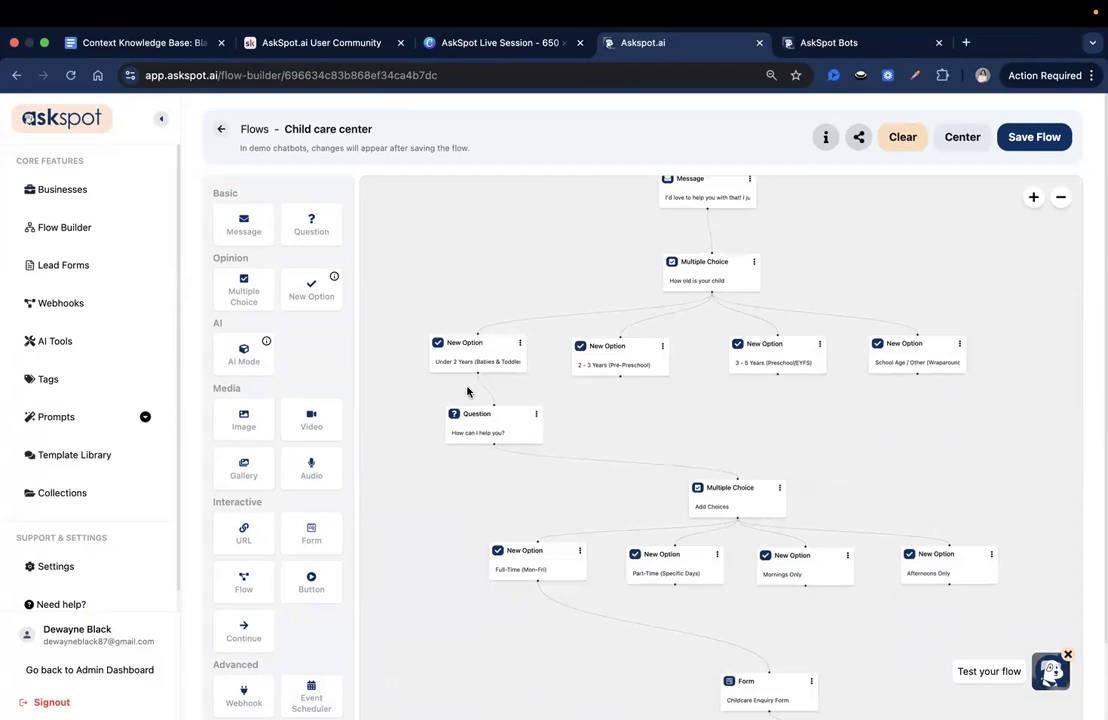
pyautogui.scroll(-3, 877, 371)
pyautogui.moveTo(877, 371); pyautogui.dragTo(886, 351)
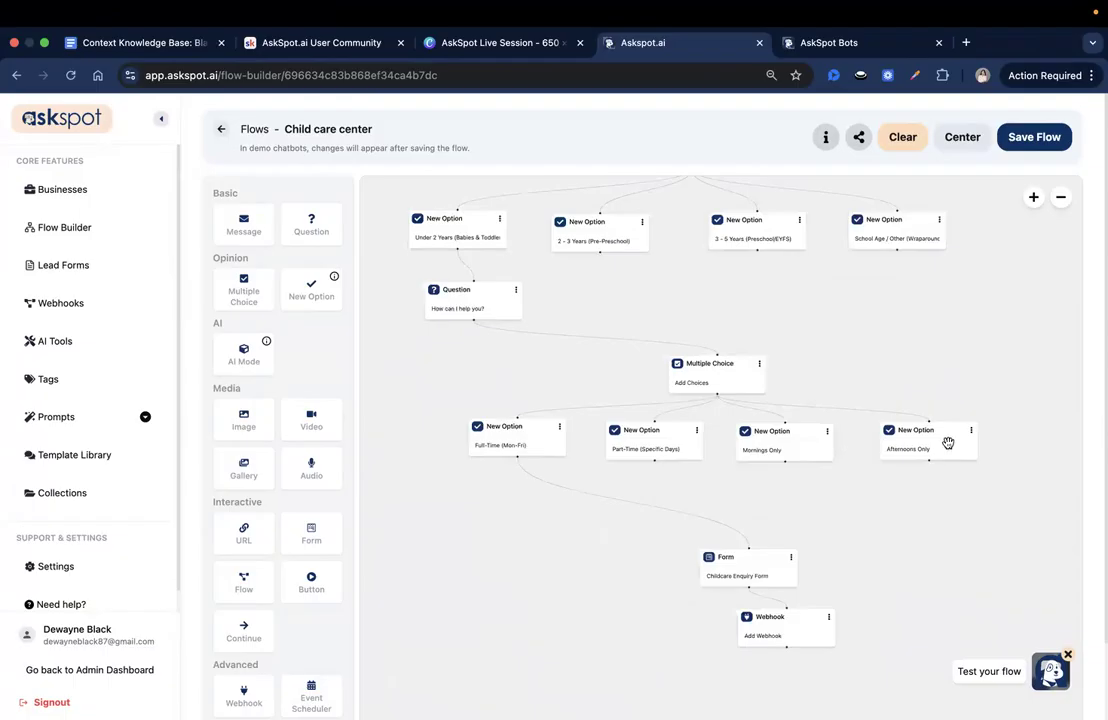
pyautogui.moveTo(867, 484); pyautogui.dragTo(867, 478)
pyautogui.scroll(-5, 862, 530)
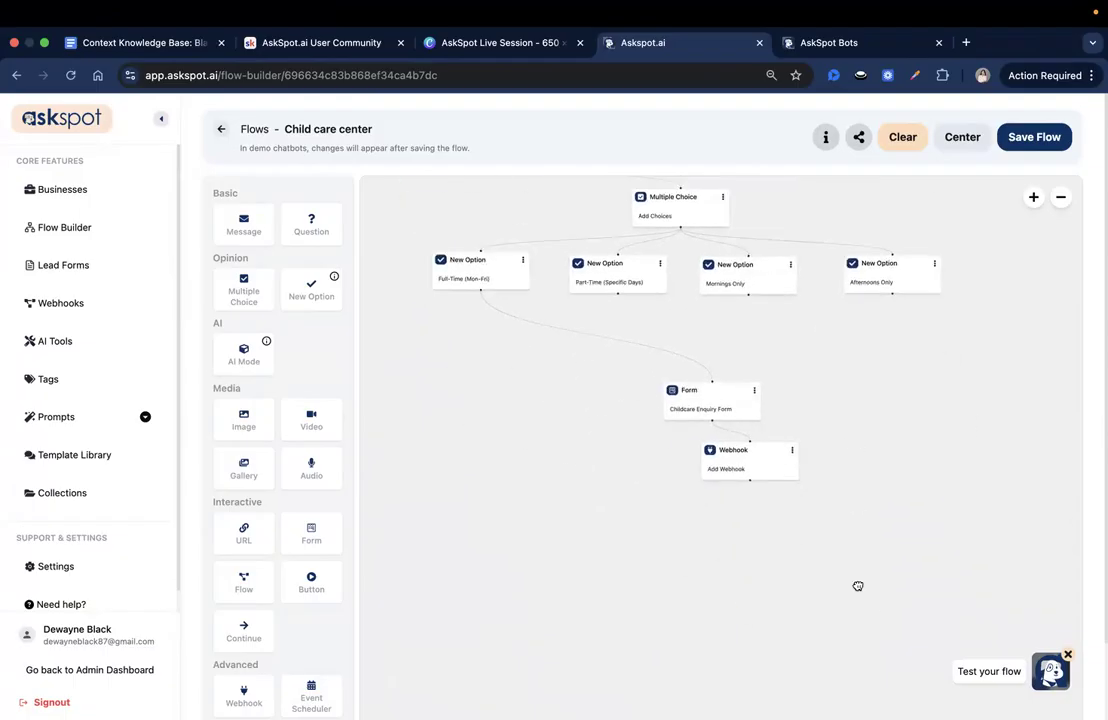
pyautogui.scroll(6, 870, 600)
pyautogui.moveTo(732, 400); pyautogui.dragTo(449, 413)
# - Move the Full-Time and Part-Time options under "Add Choices", and place the Childcare Enquiry Form and webhook beneath the Full-Time option
pyautogui.moveTo(515, 472); pyautogui.dragTo(453, 549)
pyautogui.moveTo(660, 462); pyautogui.dragTo(576, 526)
pyautogui.moveTo(454, 527); pyautogui.dragTo(415, 498)
pyautogui.moveTo(740, 585); pyautogui.dragTo(443, 604)
pyautogui.moveTo(750, 655); pyautogui.dragTo(428, 658)
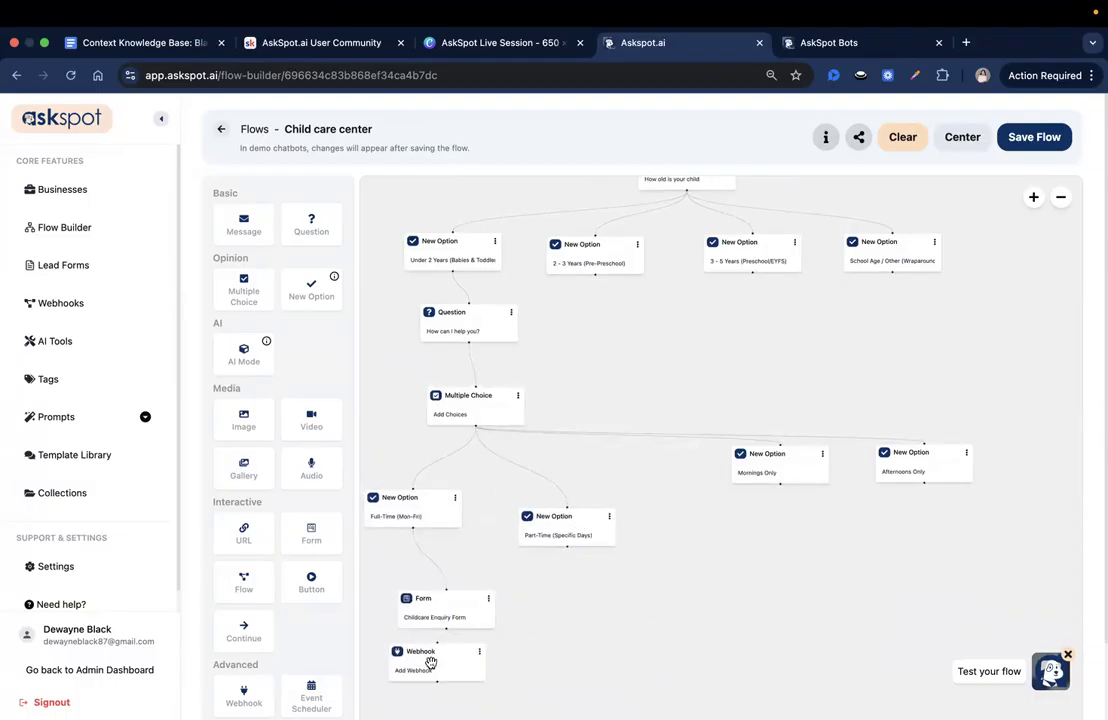
# - Move the "Mornings Only" and "Afternoons Only" options closer to the Part-Time option
pyautogui.scroll(-4, 594, 487)
pyautogui.scroll(3, 594, 601)
pyautogui.moveTo(760, 428); pyautogui.dragTo(674, 496)
pyautogui.moveTo(906, 422); pyautogui.dragTo(805, 492)
pyautogui.moveTo(757, 440); pyautogui.dragTo(774, 596)
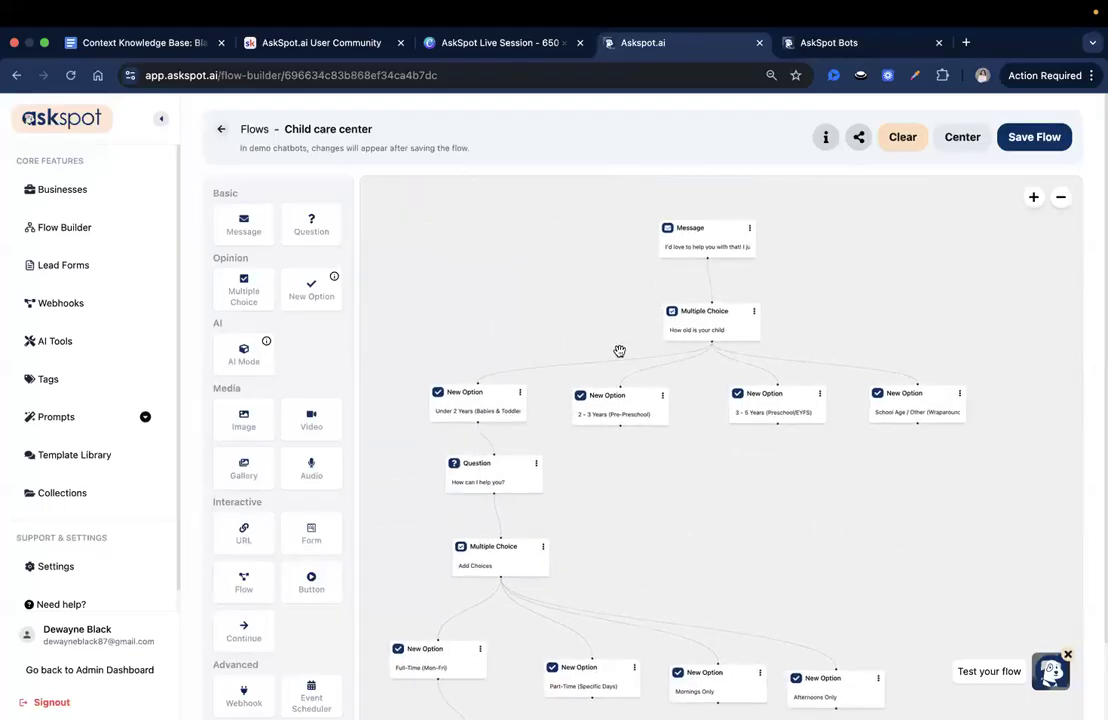
pyautogui.moveTo(533, 589); pyautogui.dragTo(521, 440)
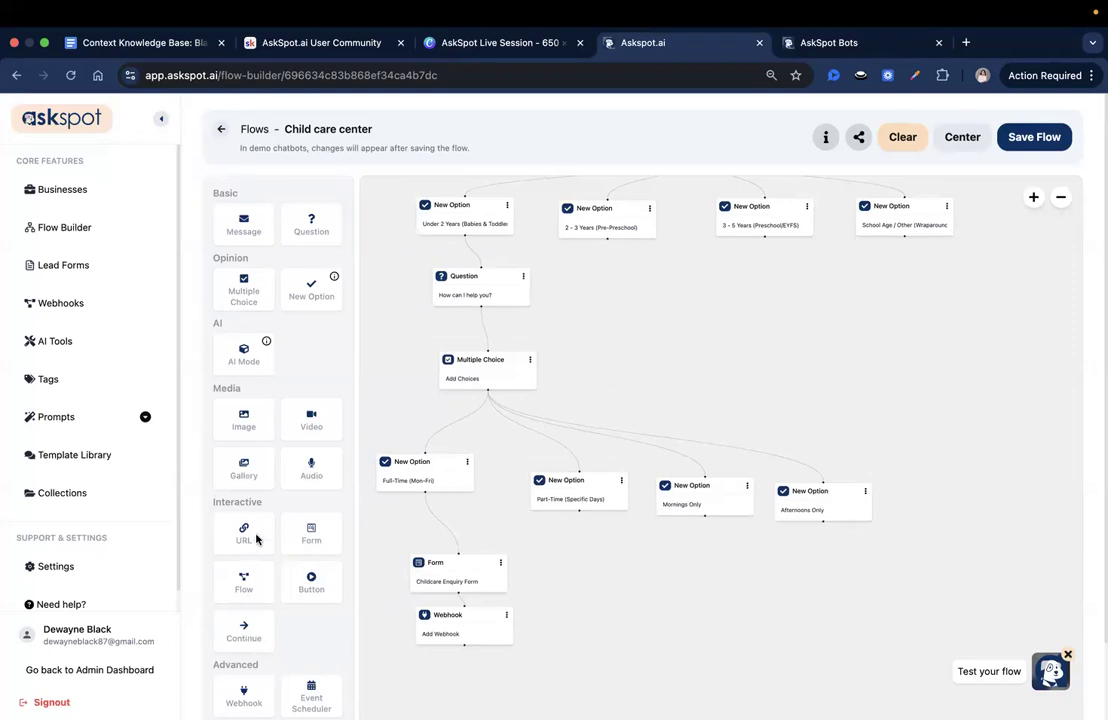
pyautogui.moveTo(683, 351)
pyautogui.mouseDown()
pyautogui.moveTo(702, 358)
pyautogui.moveTo(692, 336)
pyautogui.mouseUp()
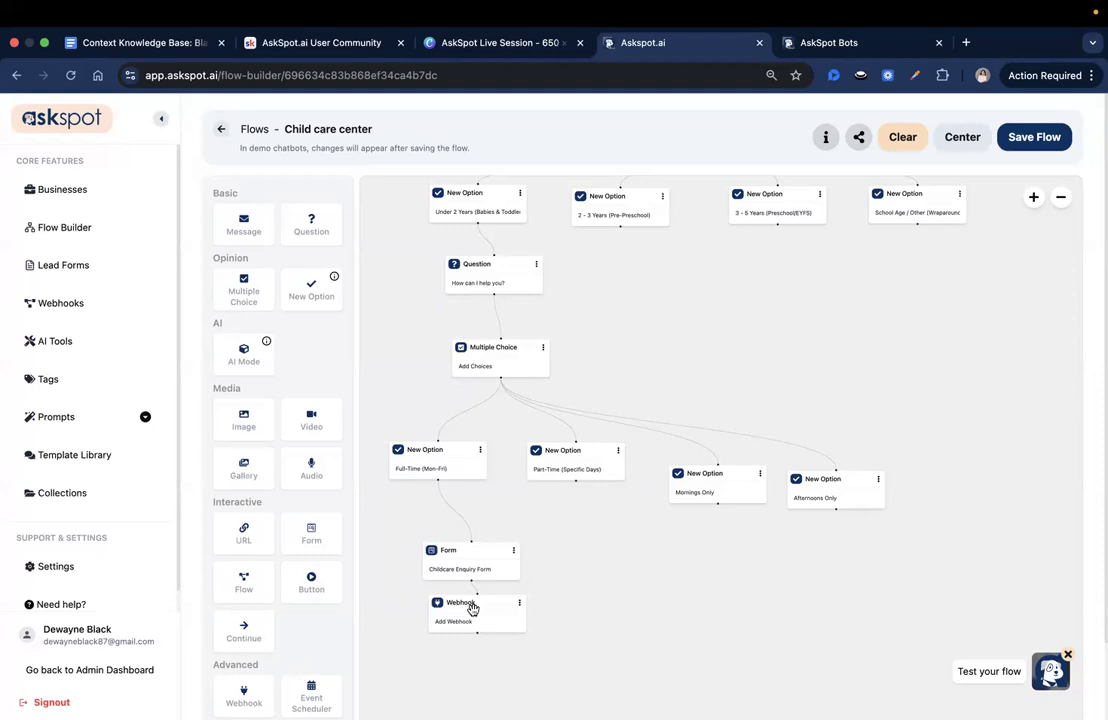
# - Line up the Childcare Enquiry Form and webhook blocks vertically beneath the "Full-Time (Mon-Fri)" option
pyautogui.moveTo(473, 609); pyautogui.dragTo(462, 636)
pyautogui.moveTo(469, 565); pyautogui.dragTo(433, 542)
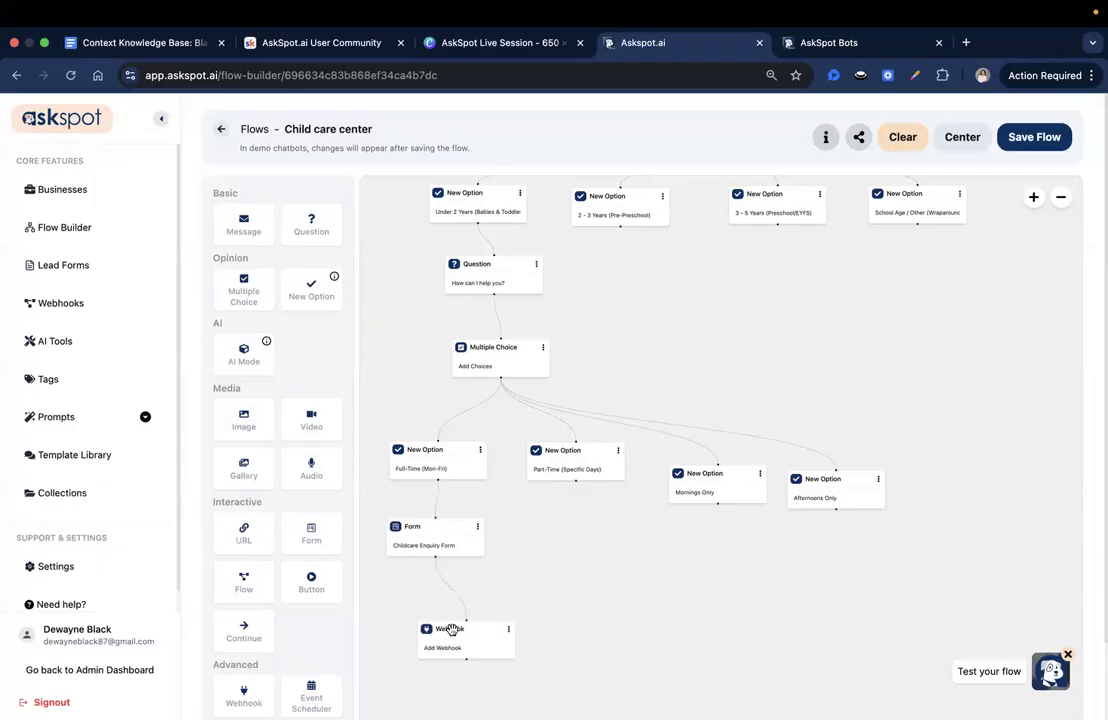
pyautogui.moveTo(450, 629); pyautogui.dragTo(422, 619)
# - Align the "Mornings Only" and "Afternoons Only" options in one row with the Full-Time and Part-Time options
pyautogui.scroll(-2, 527, 495)
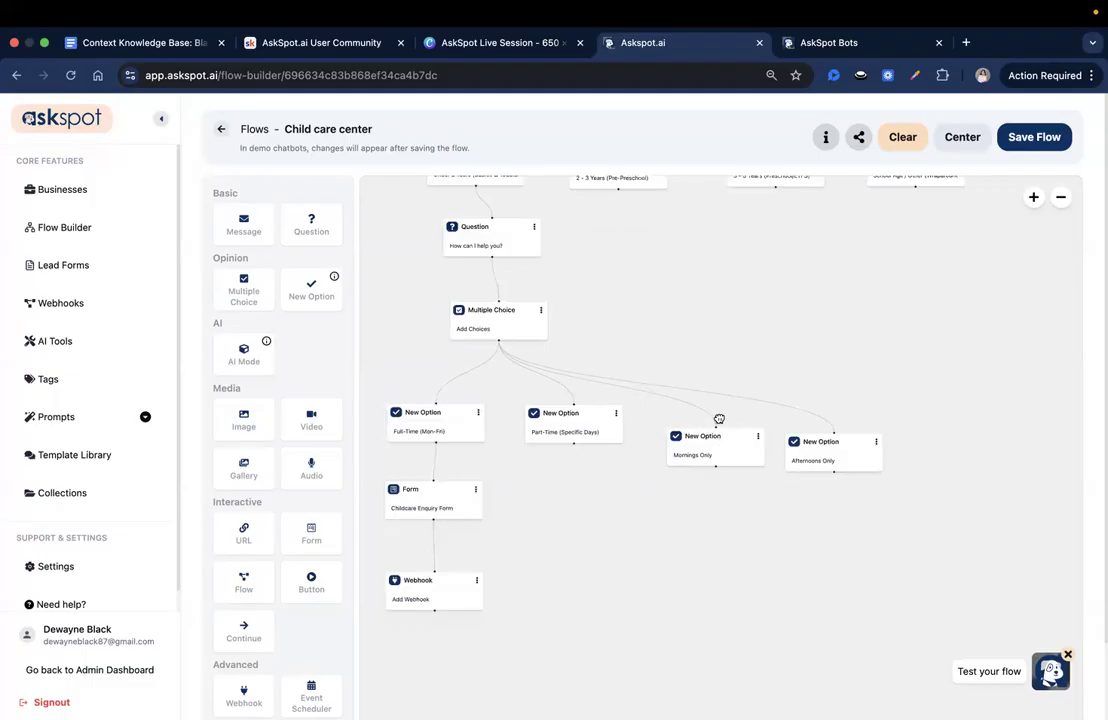
pyautogui.moveTo(715, 435); pyautogui.dragTo(708, 410)
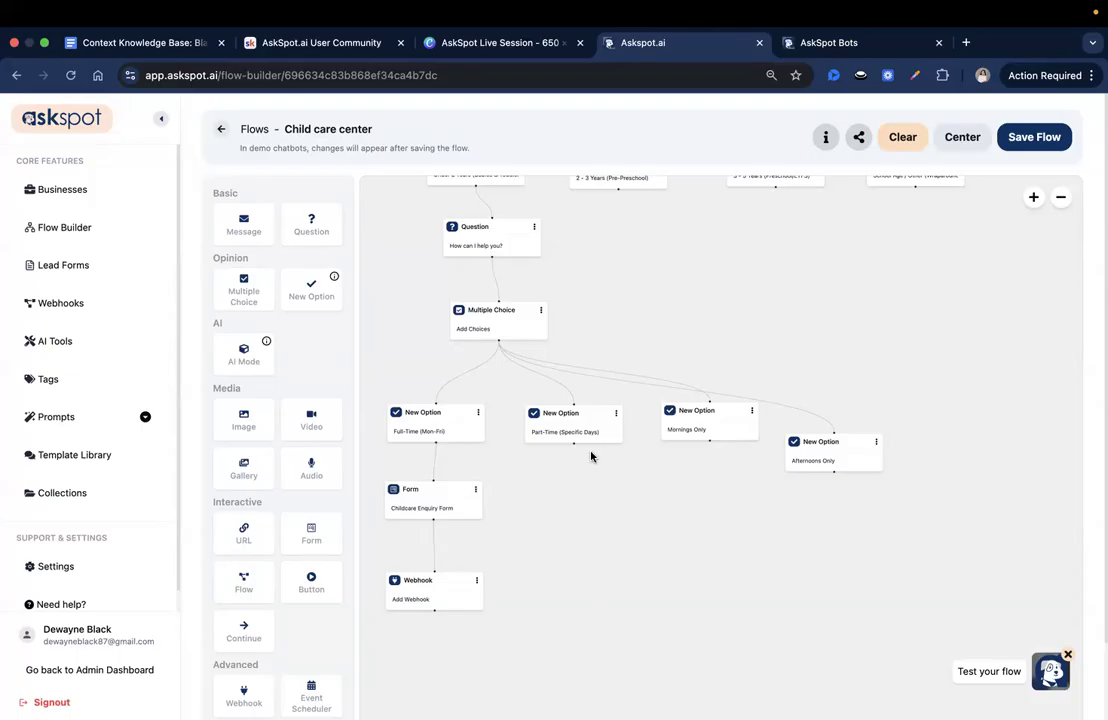
pyautogui.moveTo(841, 455); pyautogui.dragTo(847, 419)
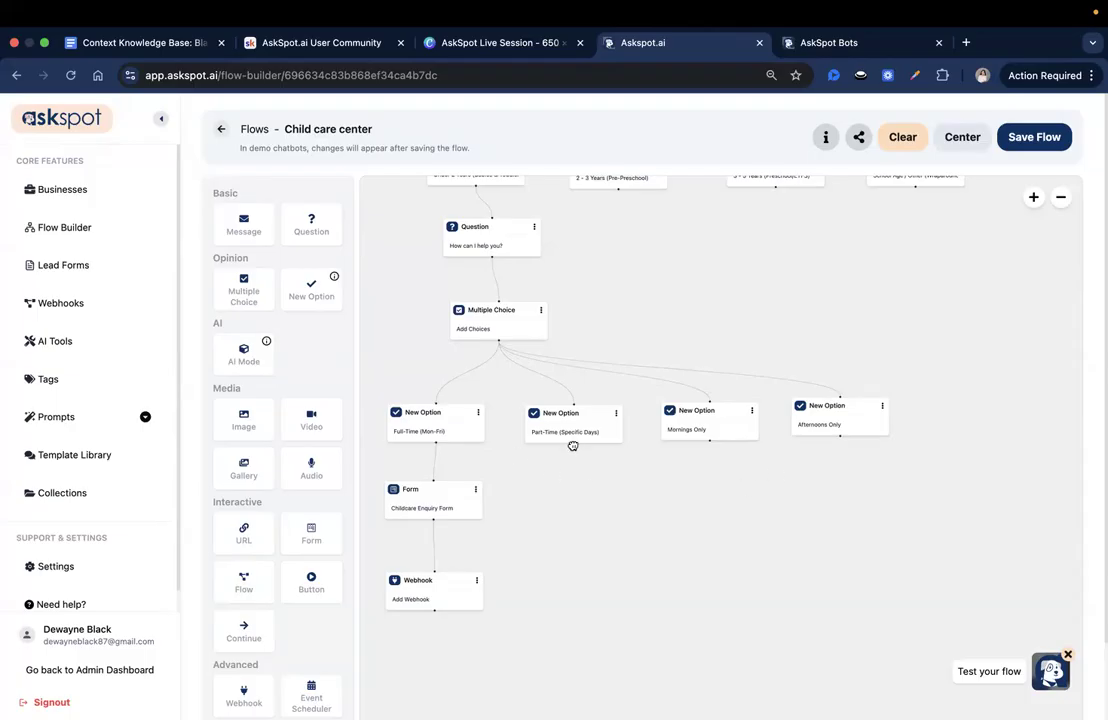
# - Try connecting the Part-Time option to the Childcare Enquiry Form, and add separate connected Form blocks for the Part-Time and "Mornings Only" options
pyautogui.moveTo(572, 441); pyautogui.dragTo(433, 482)
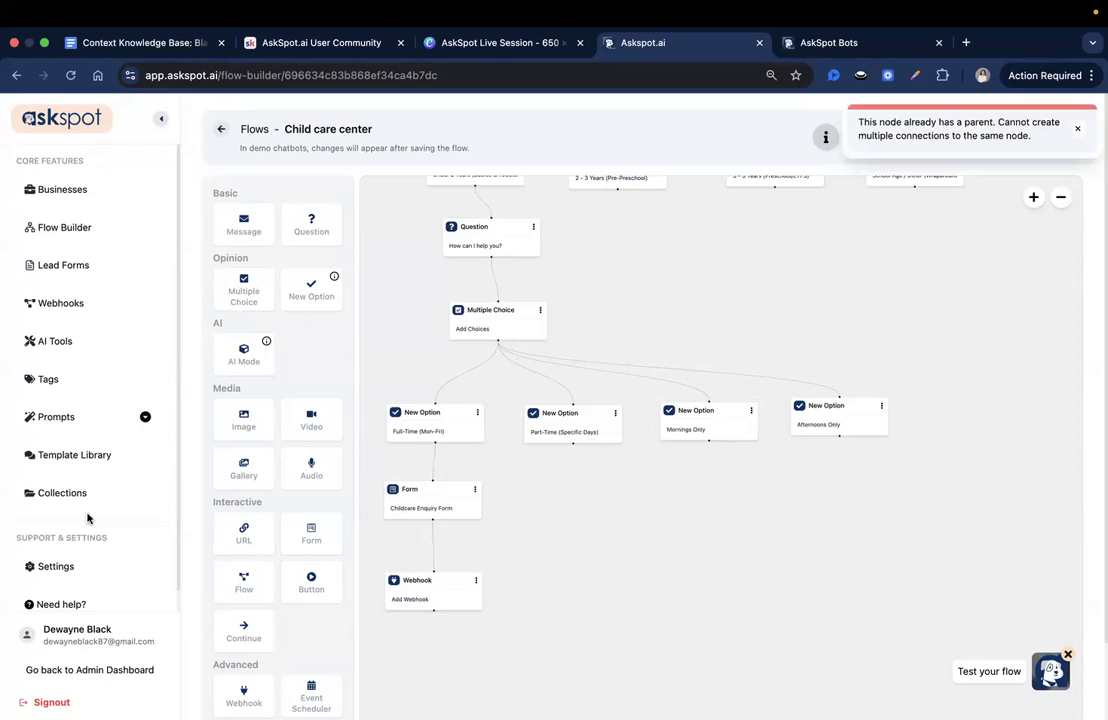
pyautogui.scroll(-1, 292, 620)
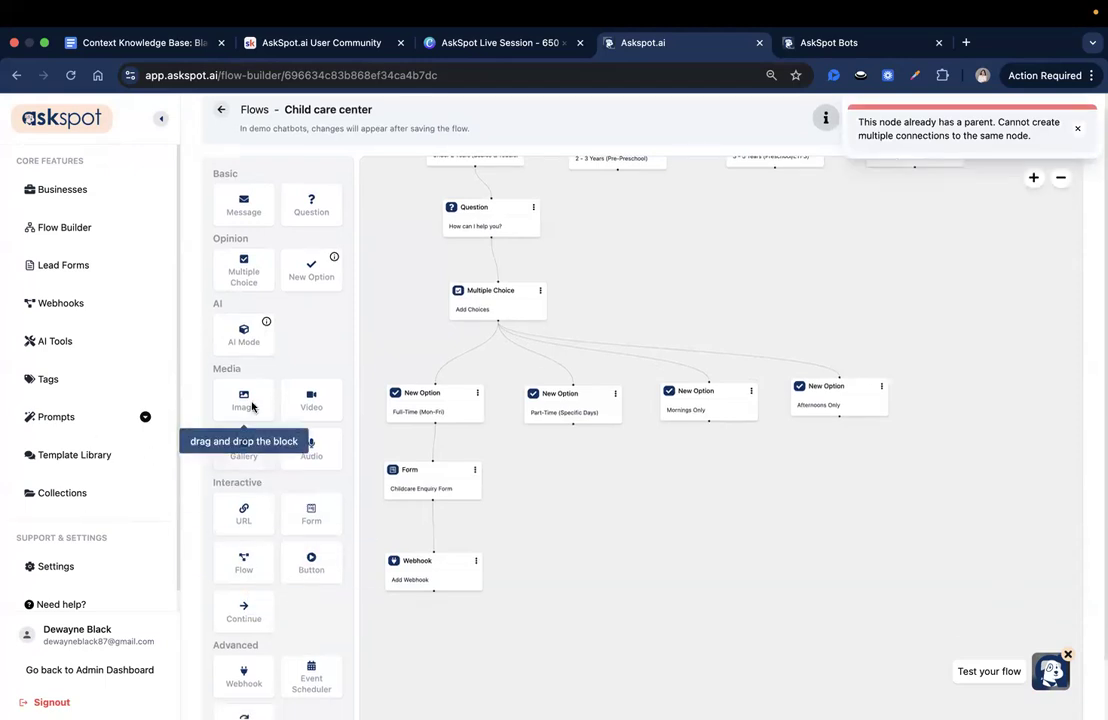
pyautogui.moveTo(298, 519); pyautogui.dragTo(716, 481)
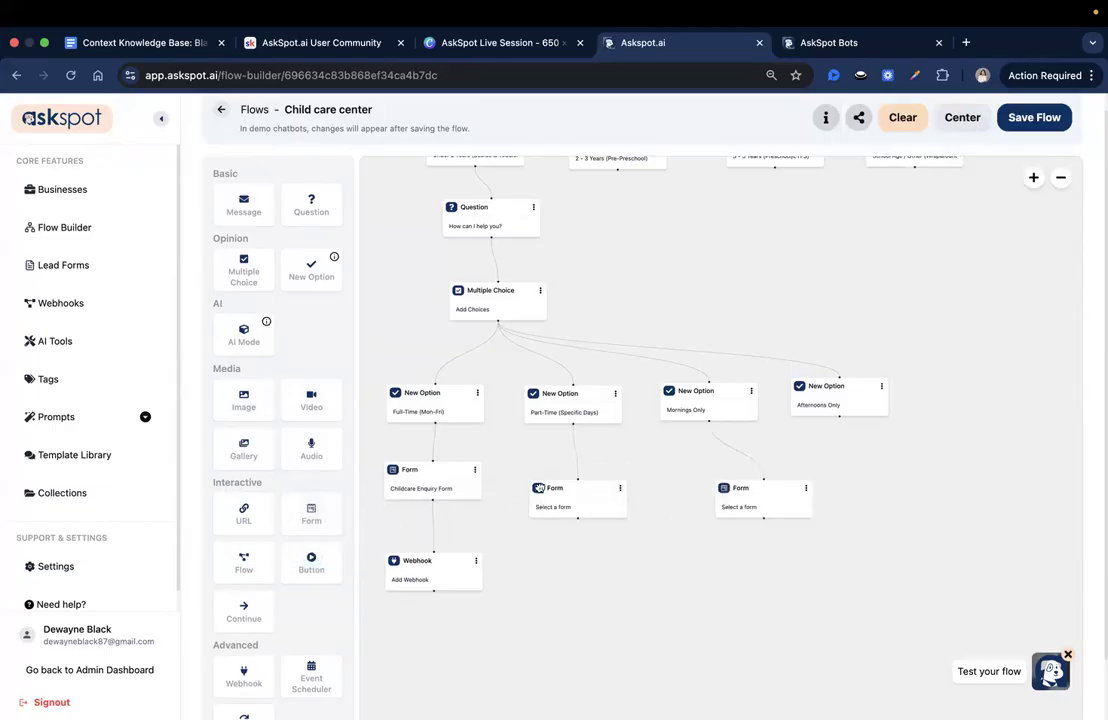
# - Add a Form block beneath the "Afternoons Only" option and connect it, with the Part-Time and "Mornings Only" forms in the same row
pyautogui.moveTo(311, 514); pyautogui.dragTo(848, 470)
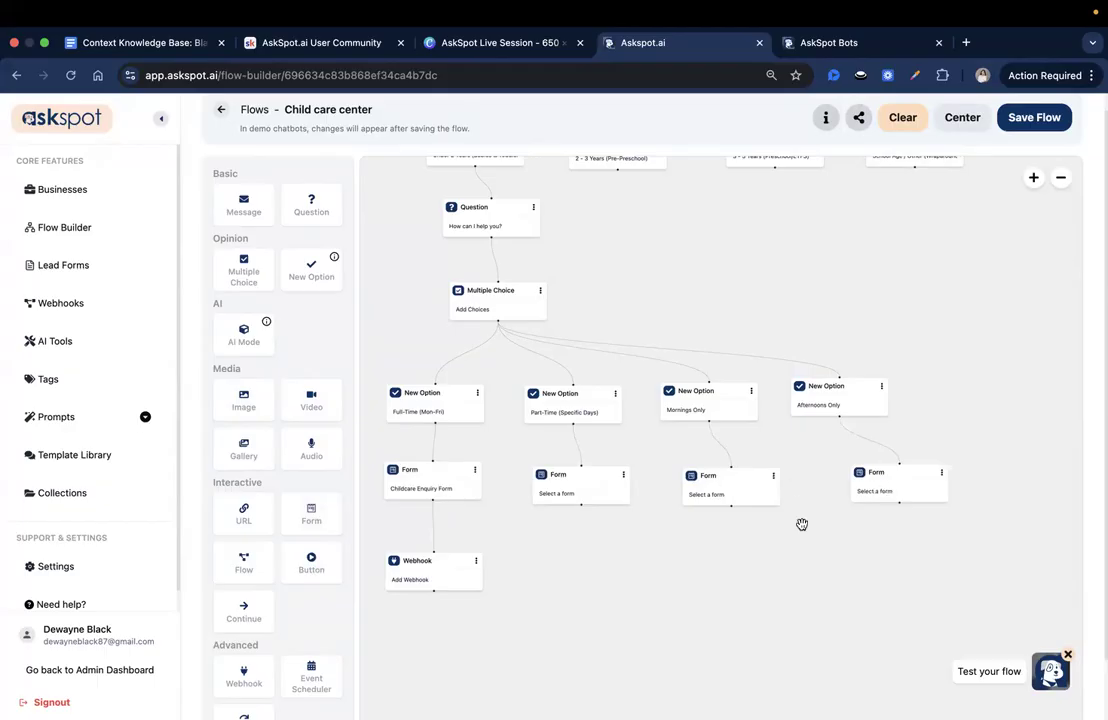
pyautogui.scroll(-3, 561, 448)
pyautogui.moveTo(516, 505); pyautogui.dragTo(517, 497)
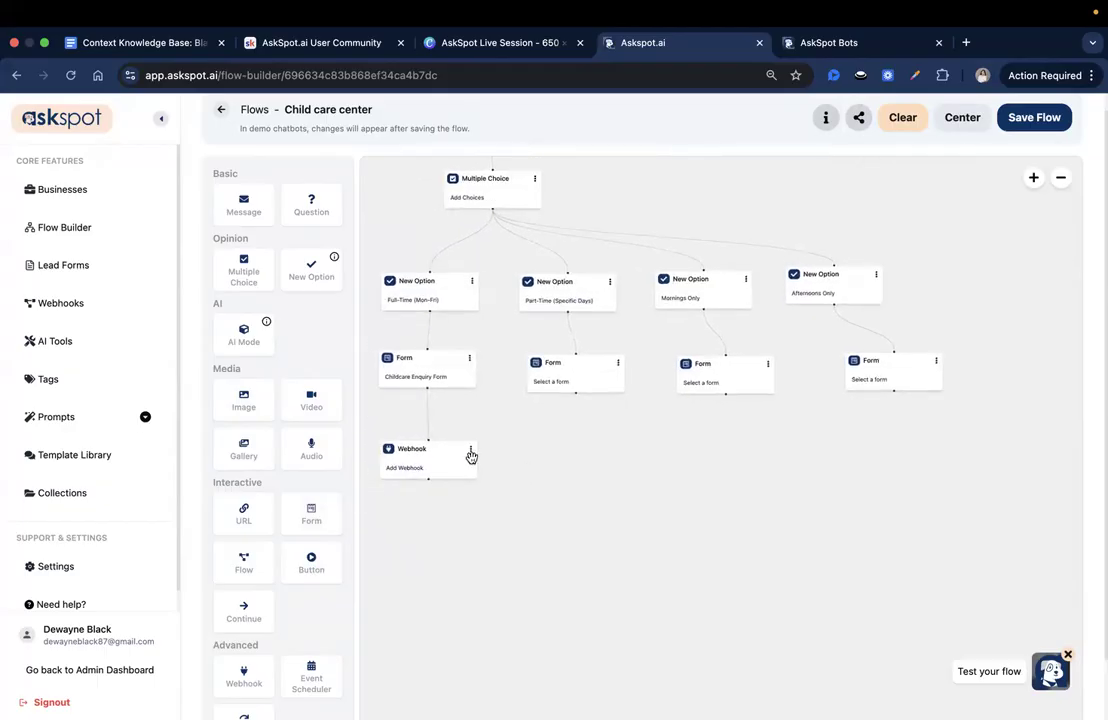
# - Check which collected attributes are available for the "Add Choices" Multiple Choice block, without changing it
pyautogui.scroll(-2, 349, 534)
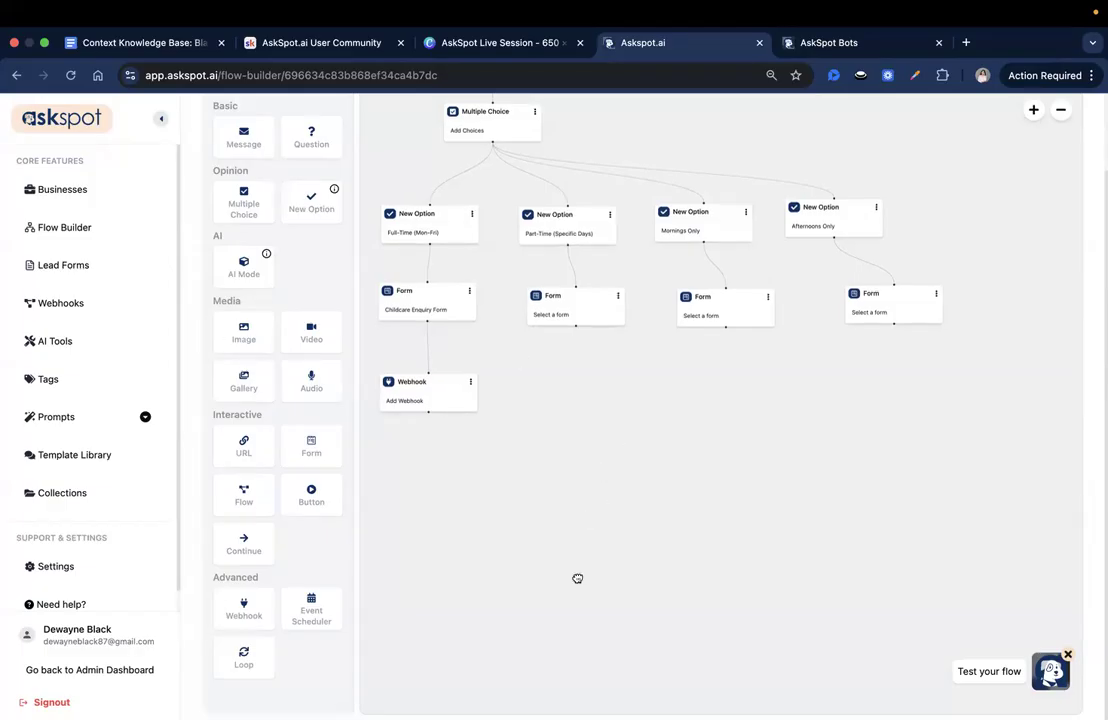
pyautogui.scroll(3, 573, 588)
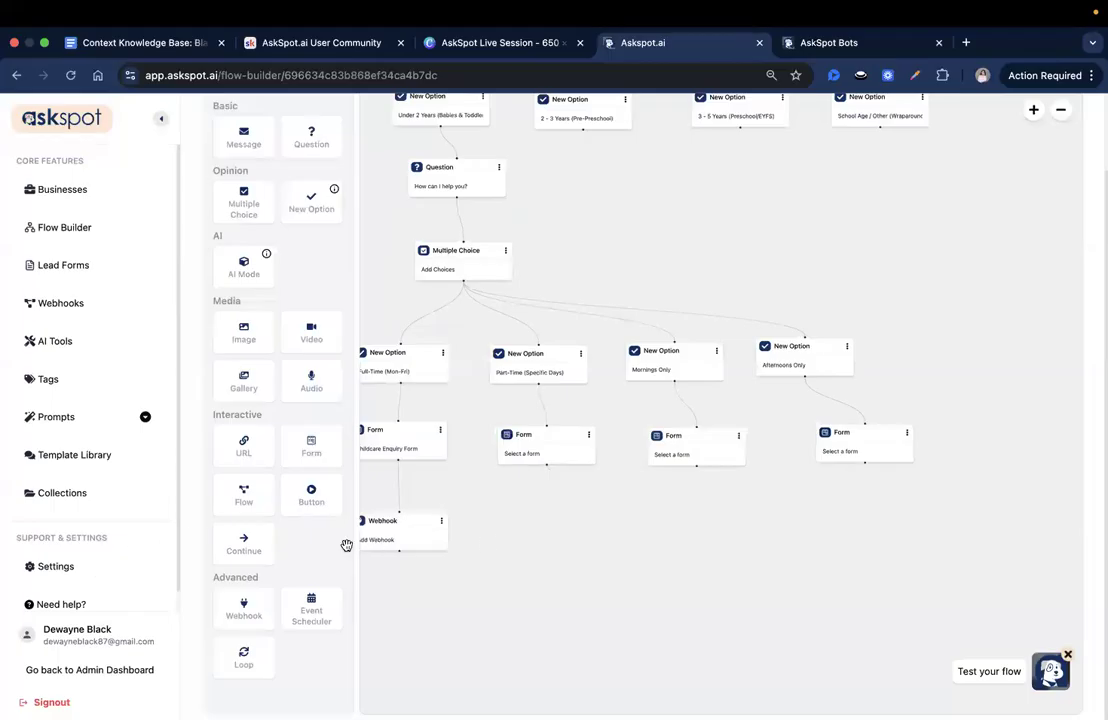
pyautogui.hscroll(-2, 551, 539)
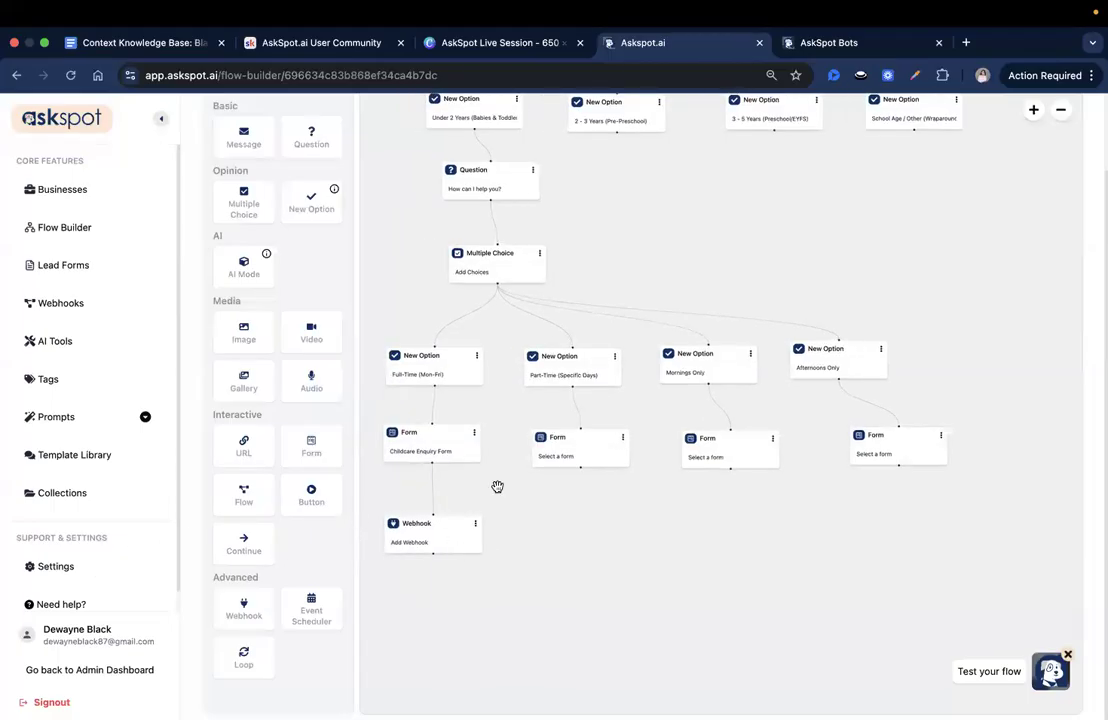
pyautogui.scroll(3, 492, 361)
pyautogui.click(482, 338)
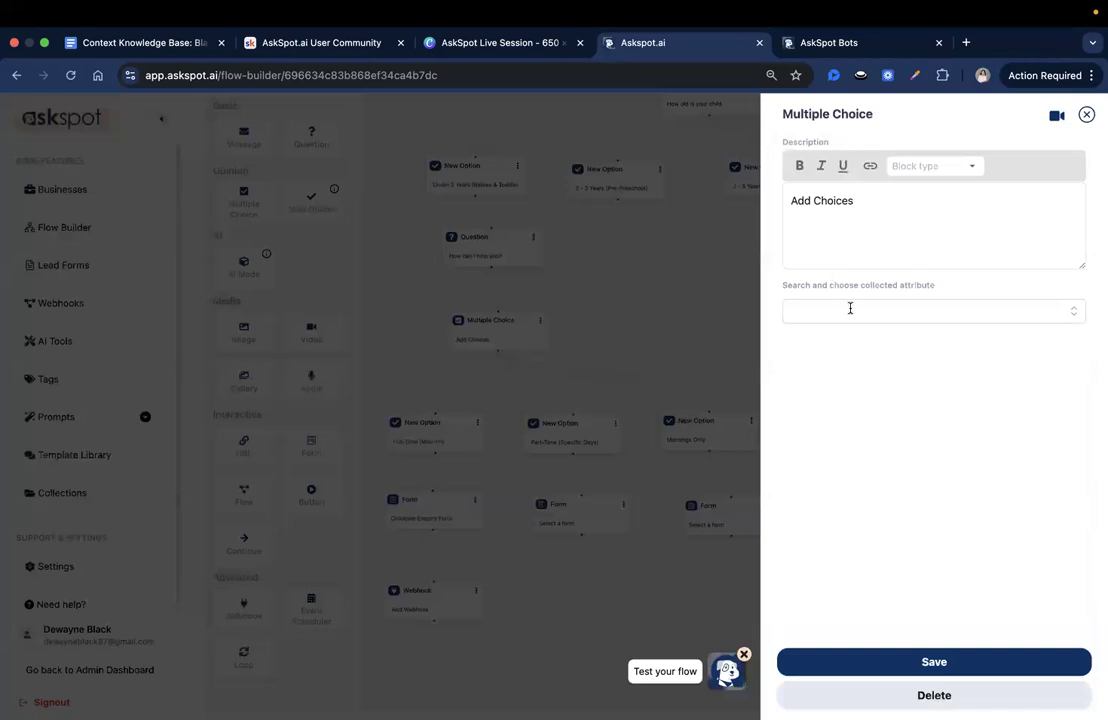
pyautogui.click(1077, 316)
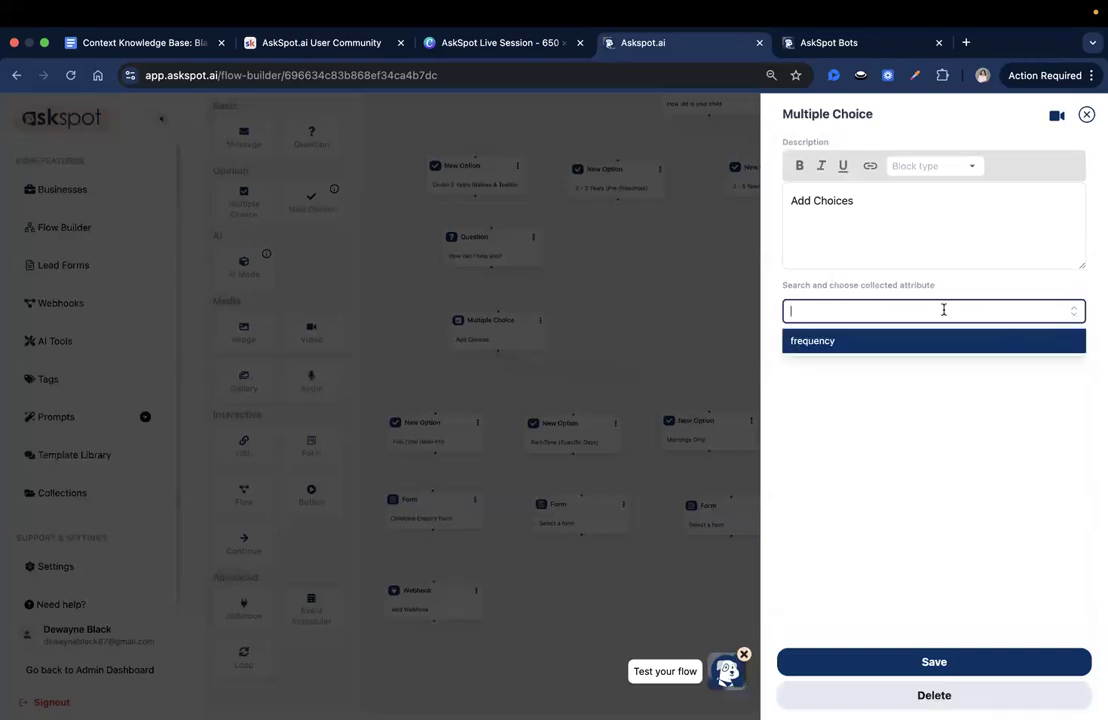
pyautogui.click(898, 398)
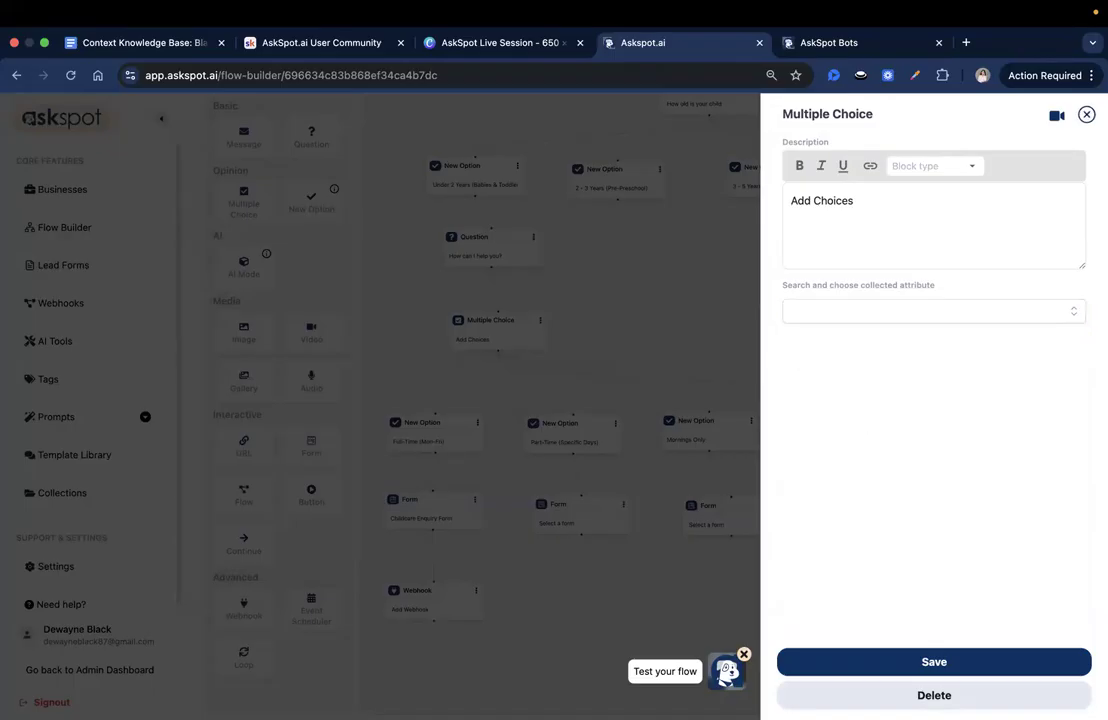
pyautogui.click(1073, 320)
pyautogui.click(1087, 115)
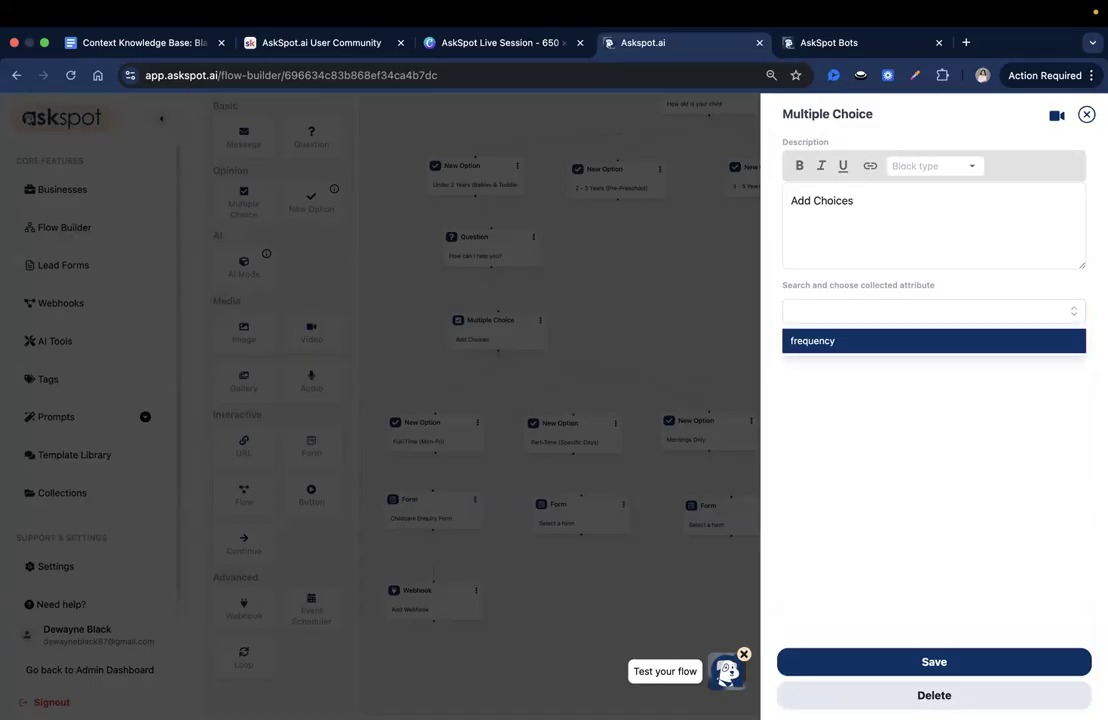
# - Check the delay setting of the "Full-Time (Mon-Fri)" option and leave it without saving
pyautogui.click(464, 432)
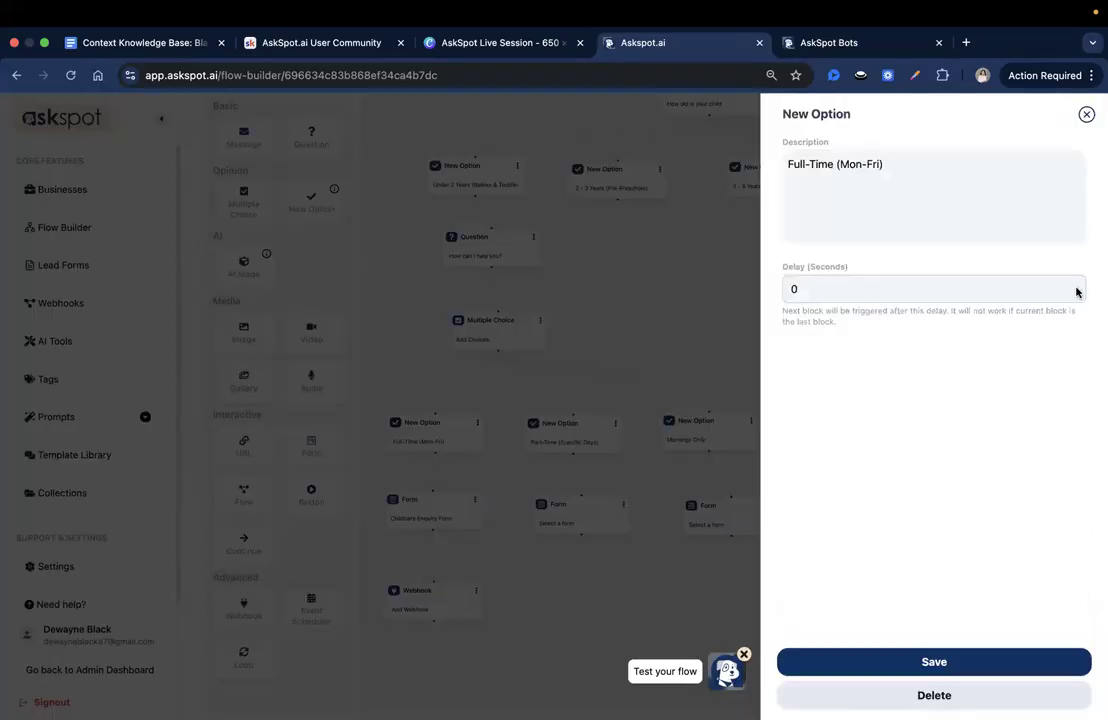
pyautogui.click(1071, 293)
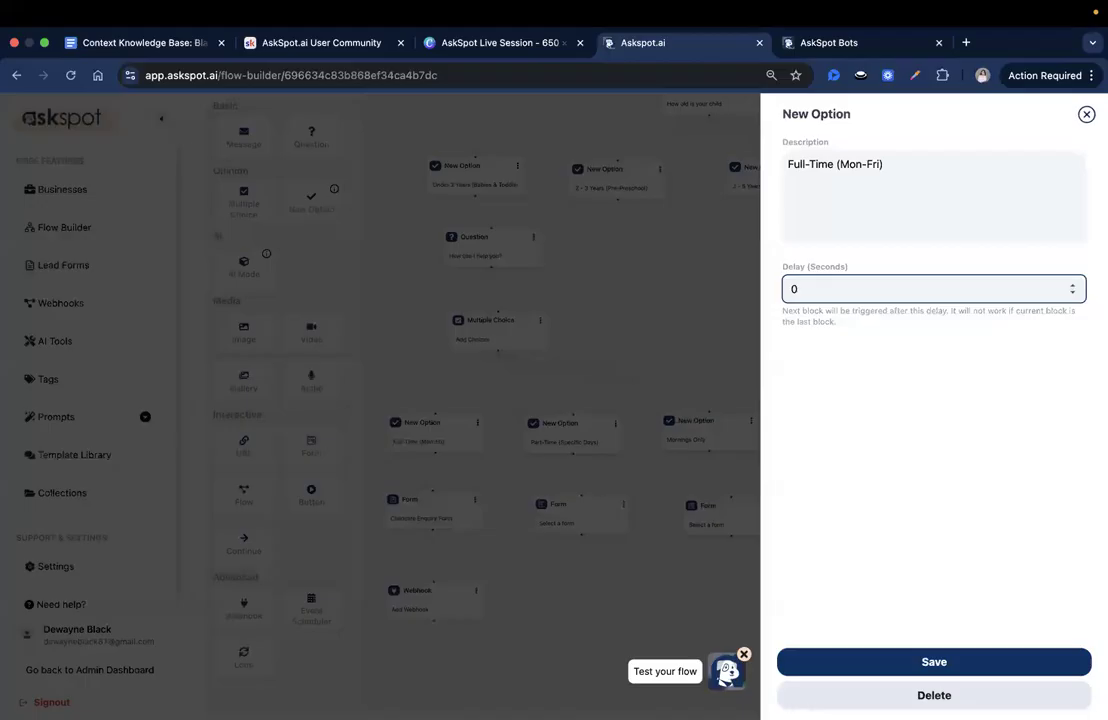
pyautogui.click(458, 468)
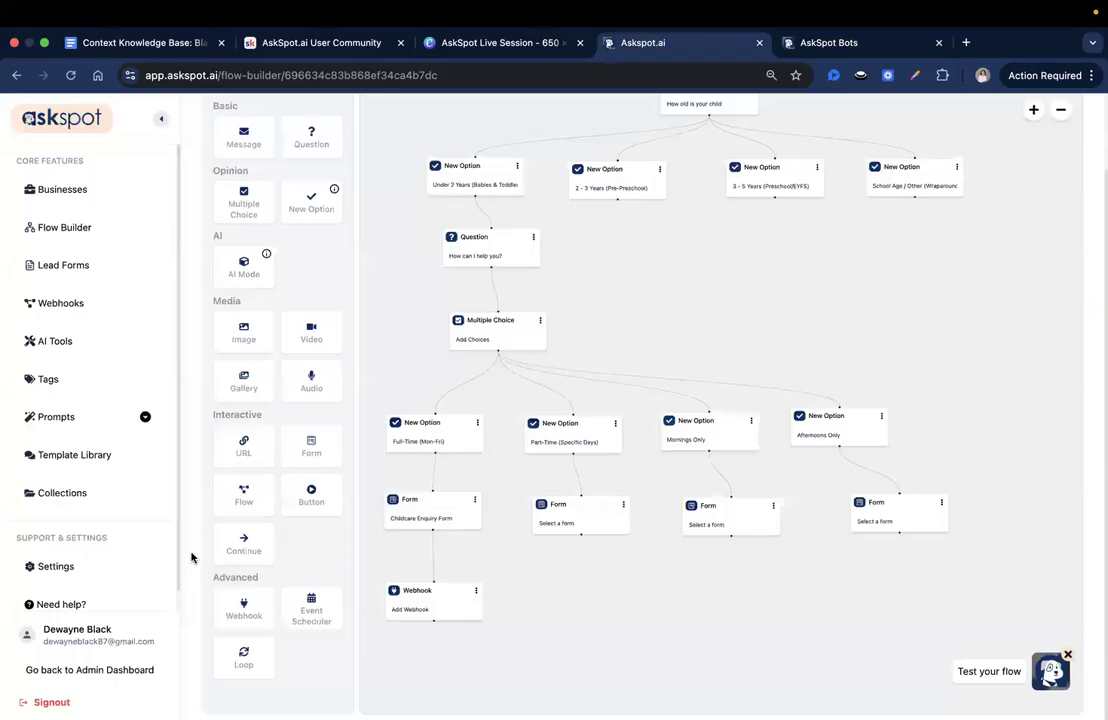
# - Align the "How can I help you?" Question and the "Add Choices" Multiple Choice block vertically beneath the "Under 2 Years" option
pyautogui.moveTo(589, 293); pyautogui.dragTo(597, 301)
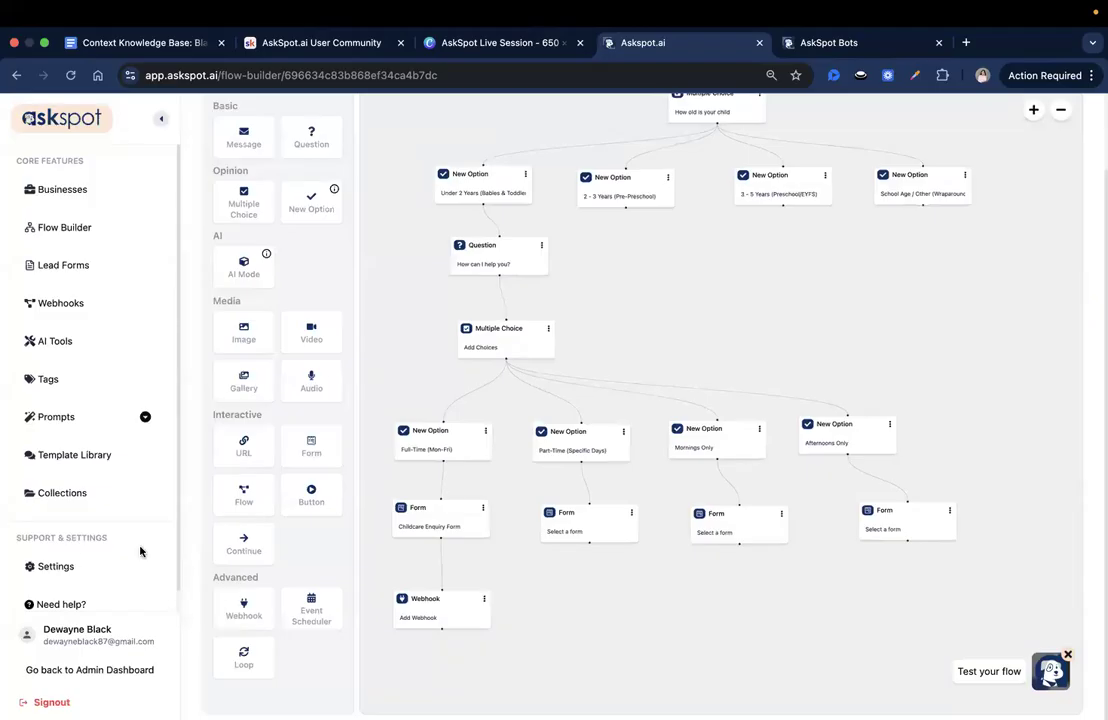
pyautogui.moveTo(643, 329); pyautogui.dragTo(679, 328)
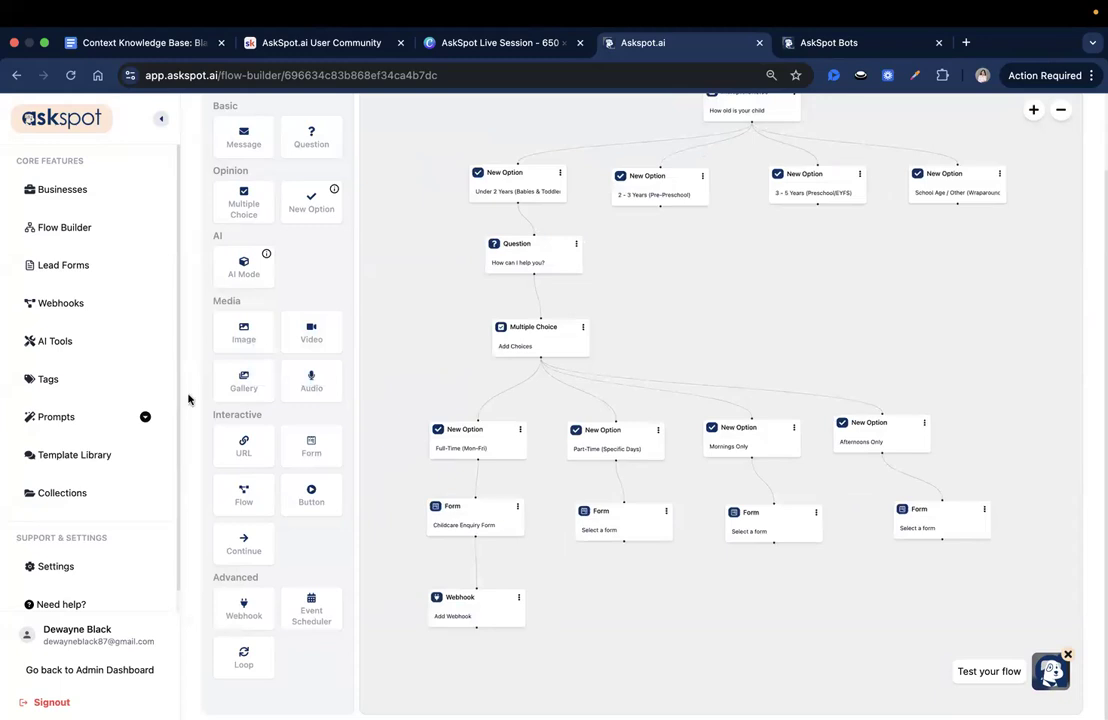
pyautogui.moveTo(643, 341); pyautogui.dragTo(644, 445)
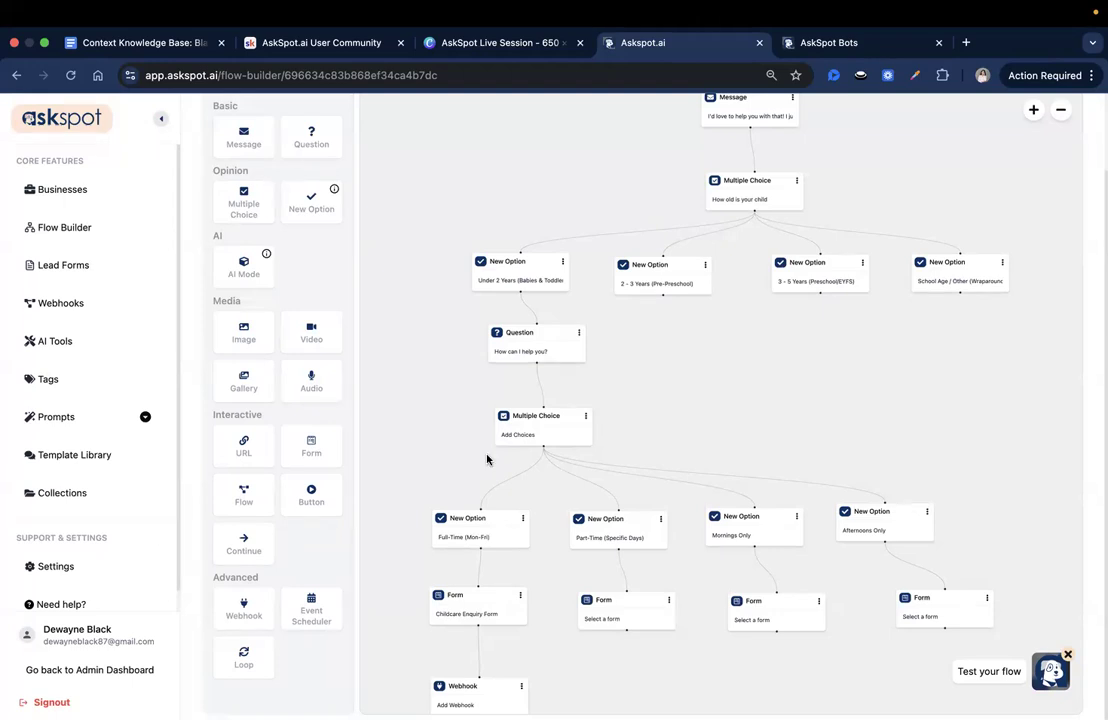
pyautogui.moveTo(514, 429); pyautogui.dragTo(508, 414)
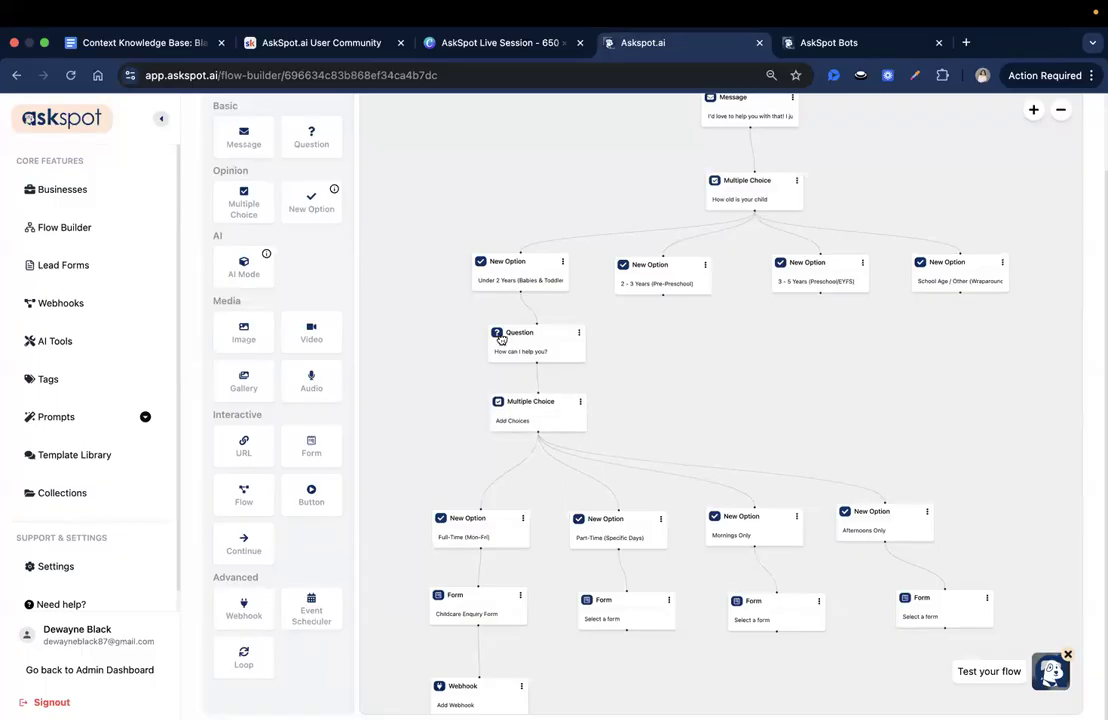
pyautogui.moveTo(505, 331); pyautogui.dragTo(491, 329)
pyautogui.moveTo(536, 417); pyautogui.dragTo(519, 417)
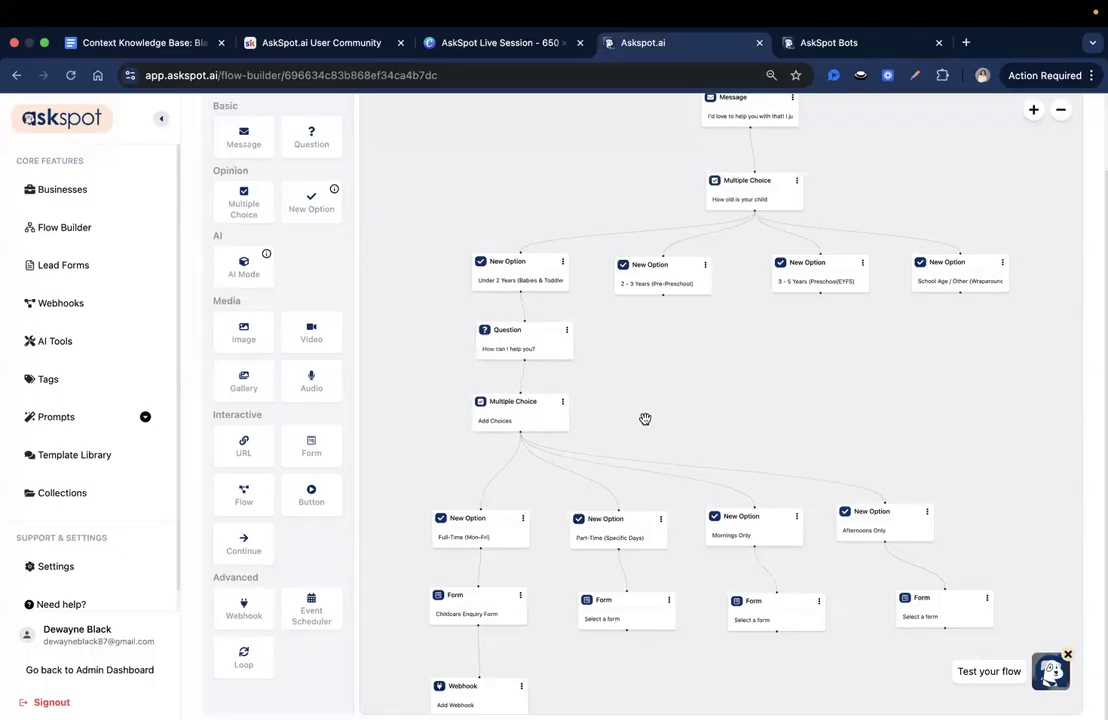
# - Review the "How can I help you?" Question block's text, response attribute, validation and failure settings
pyautogui.moveTo(685, 414); pyautogui.dragTo(655, 272)
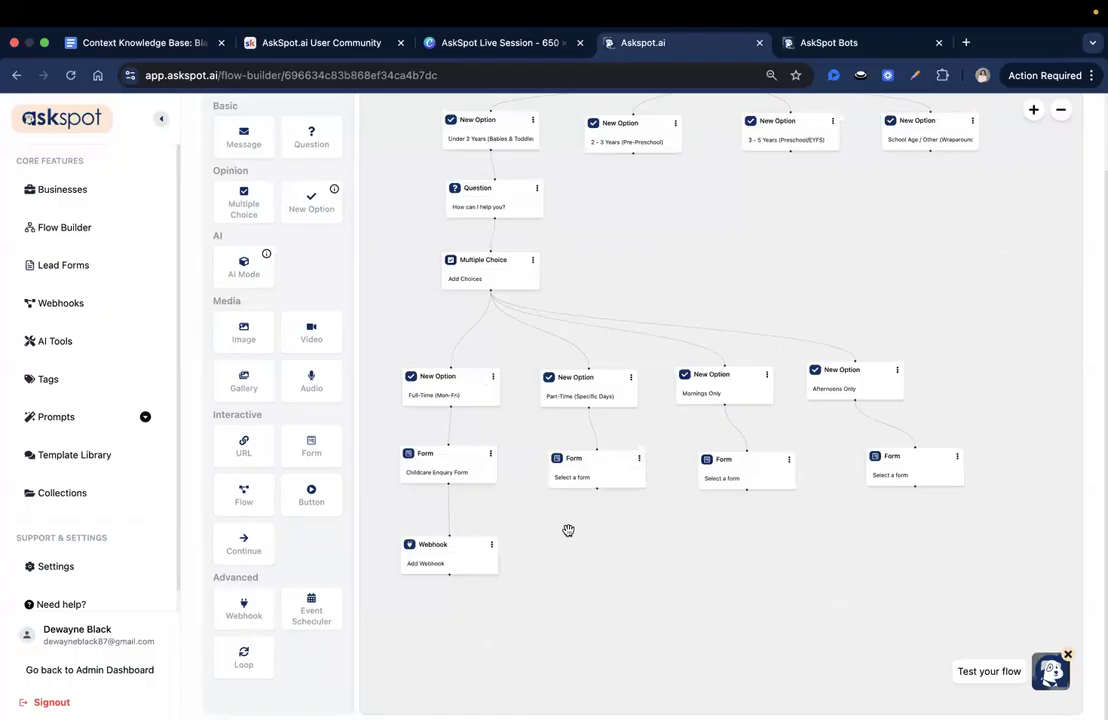
pyautogui.scroll(3, 574, 564)
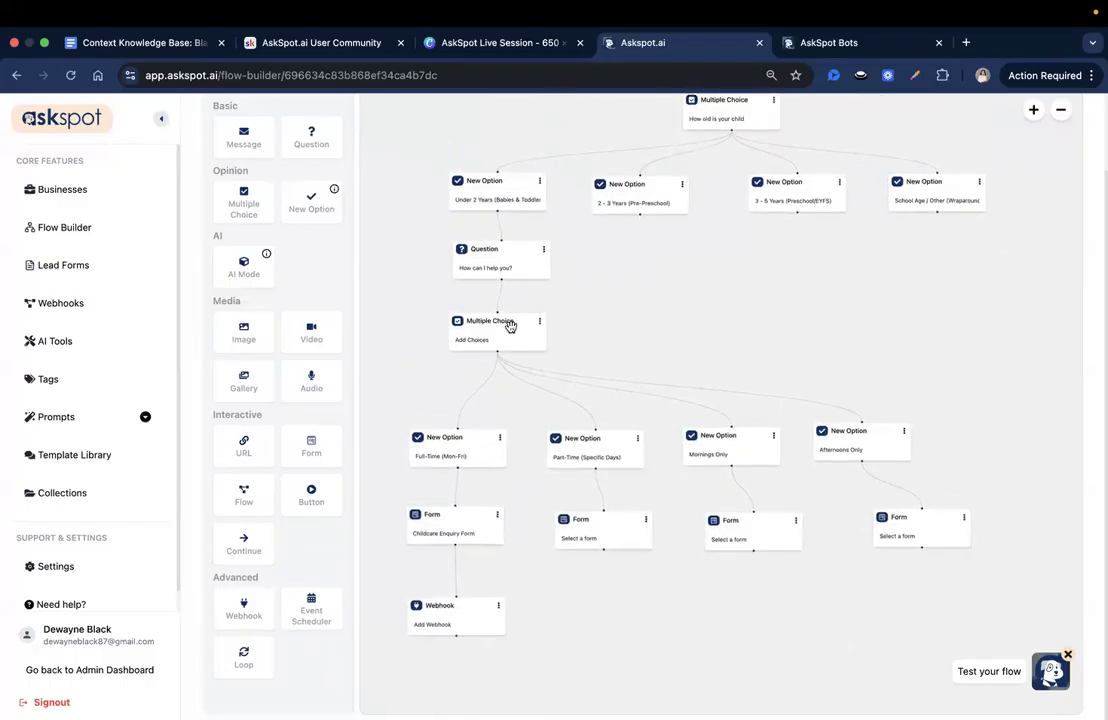
pyautogui.click(493, 267)
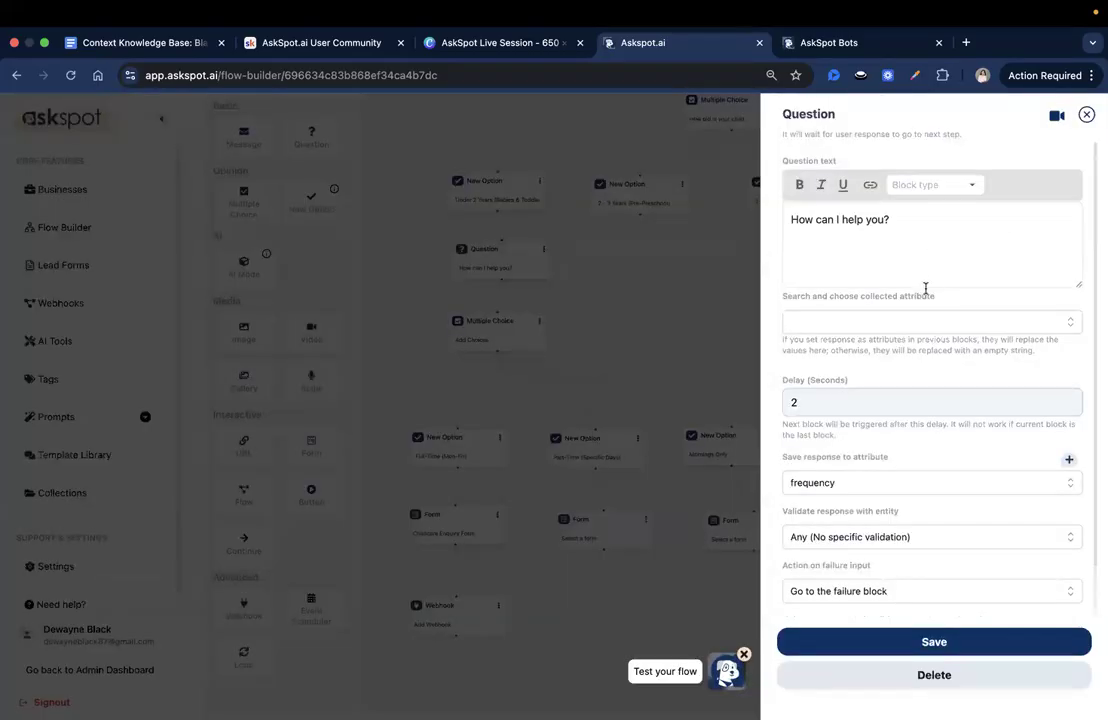
pyautogui.scroll(-2, 889, 462)
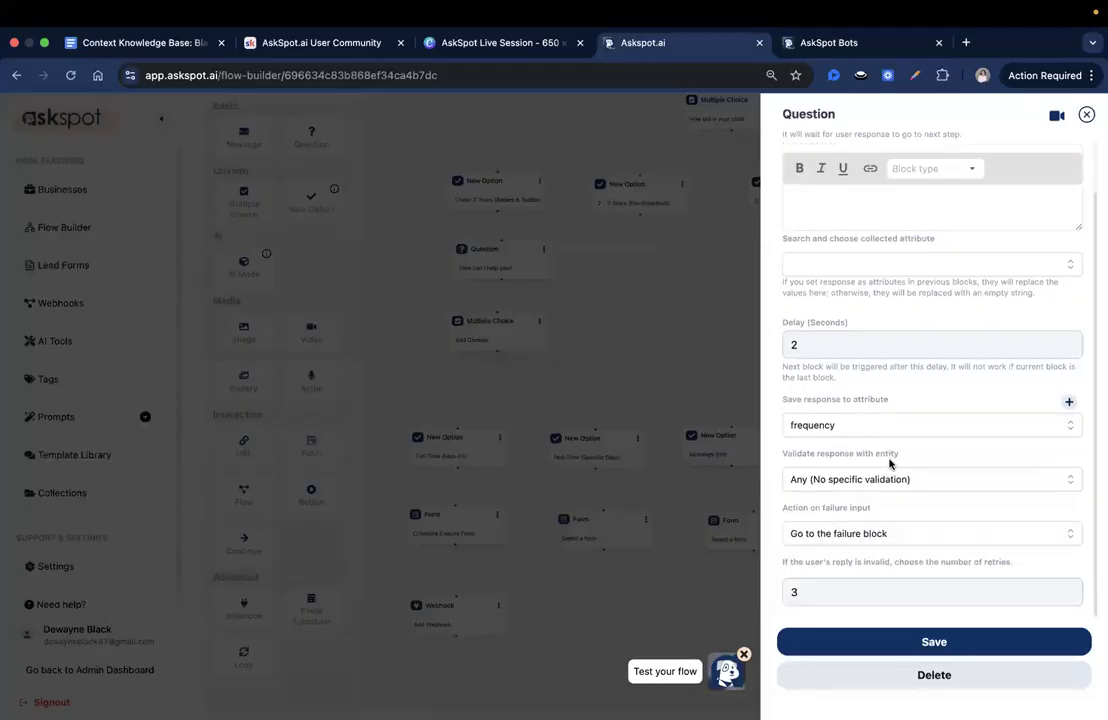
pyautogui.scroll(2, 889, 463)
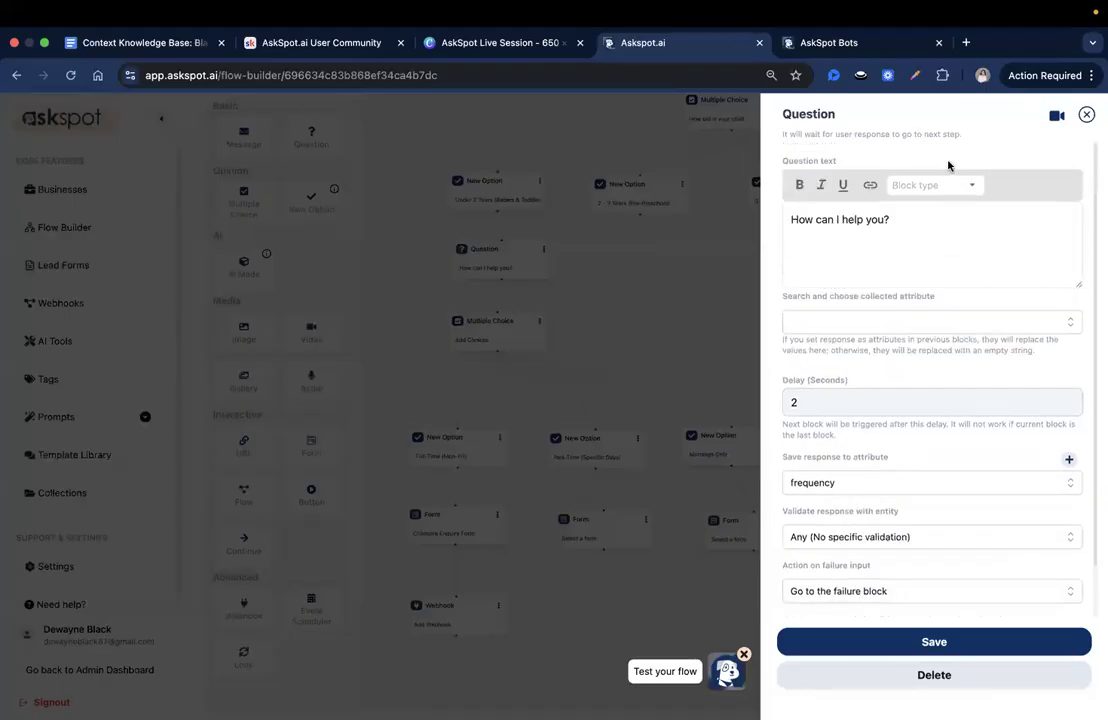
pyautogui.doubleClick(793, 117)
pyautogui.click(834, 155)
pyautogui.click(1085, 115)
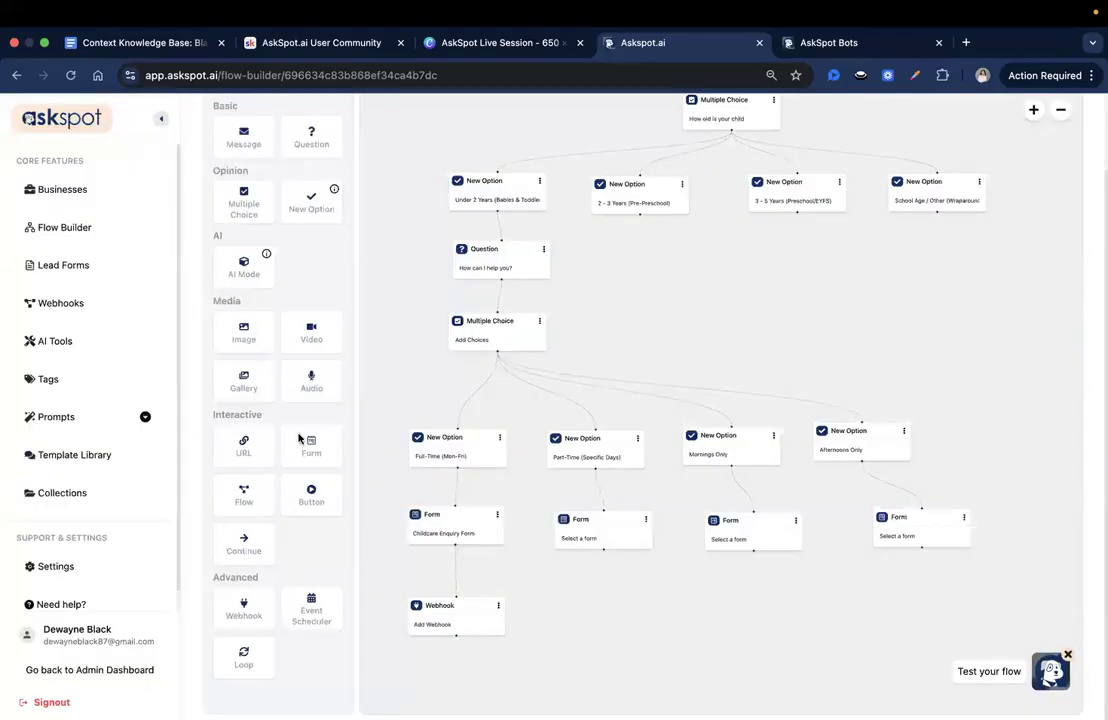
pyautogui.moveTo(659, 354); pyautogui.dragTo(659, 358)
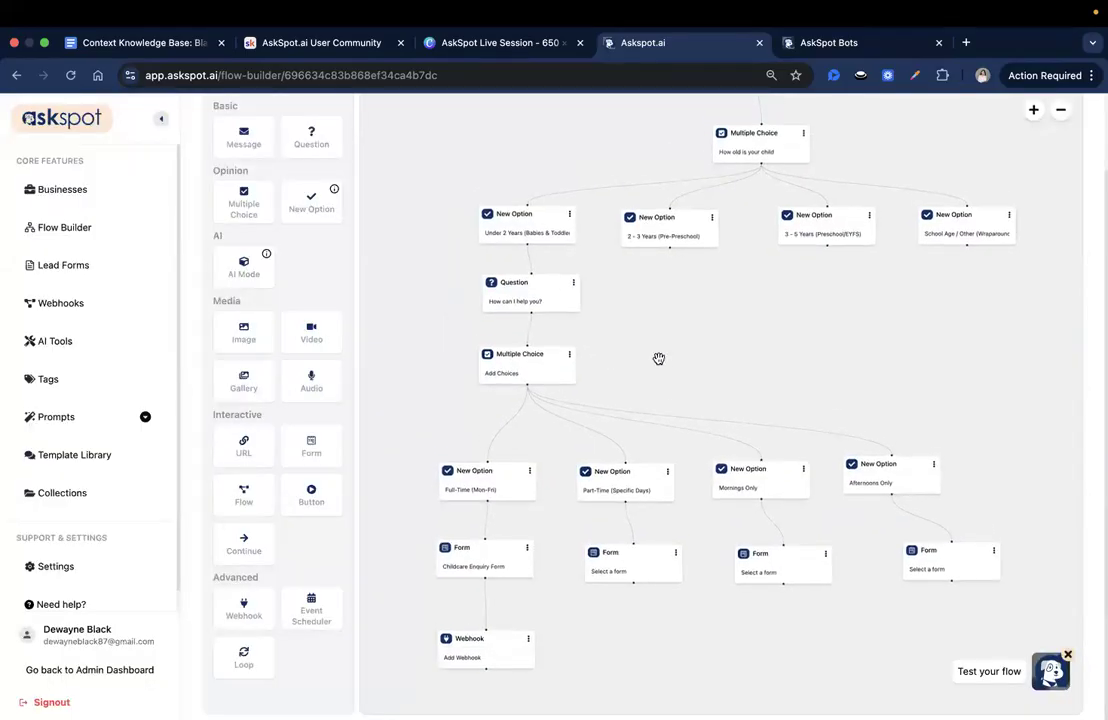
pyautogui.moveTo(659, 358); pyautogui.dragTo(663, 368)
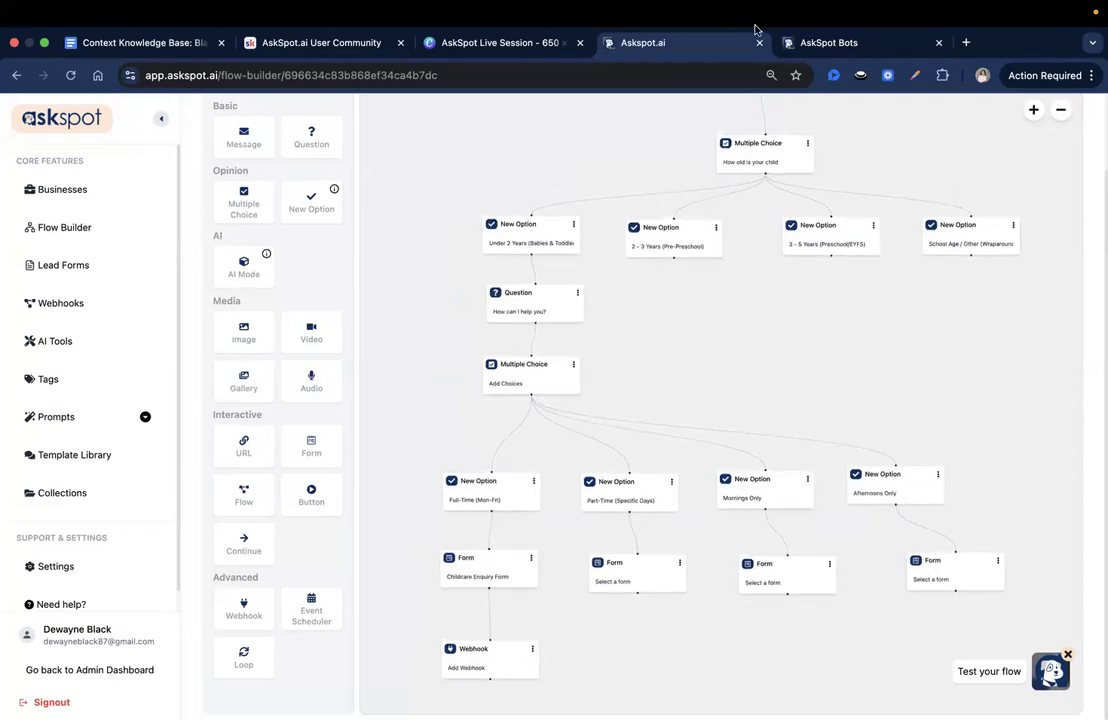
pyautogui.click(790, 45)
pyautogui.click(700, 42)
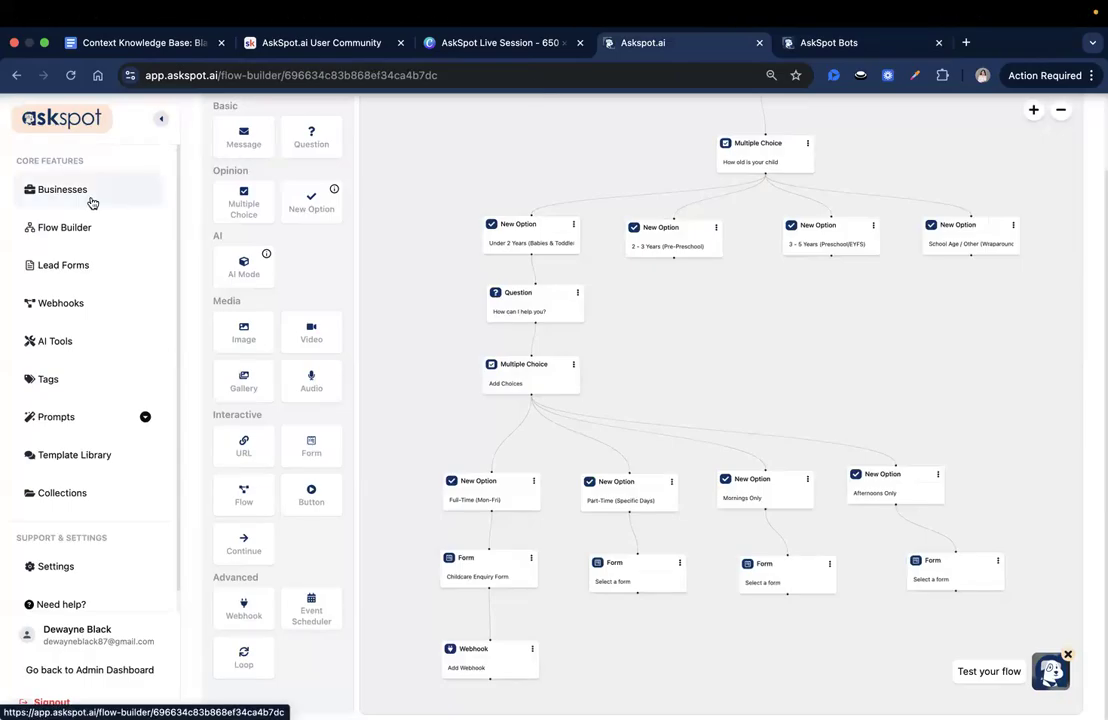
# - Leave the Child care center flow with its changes saved, and return through the admin dashboard to the admin account's businesses
pyautogui.click(106, 198)
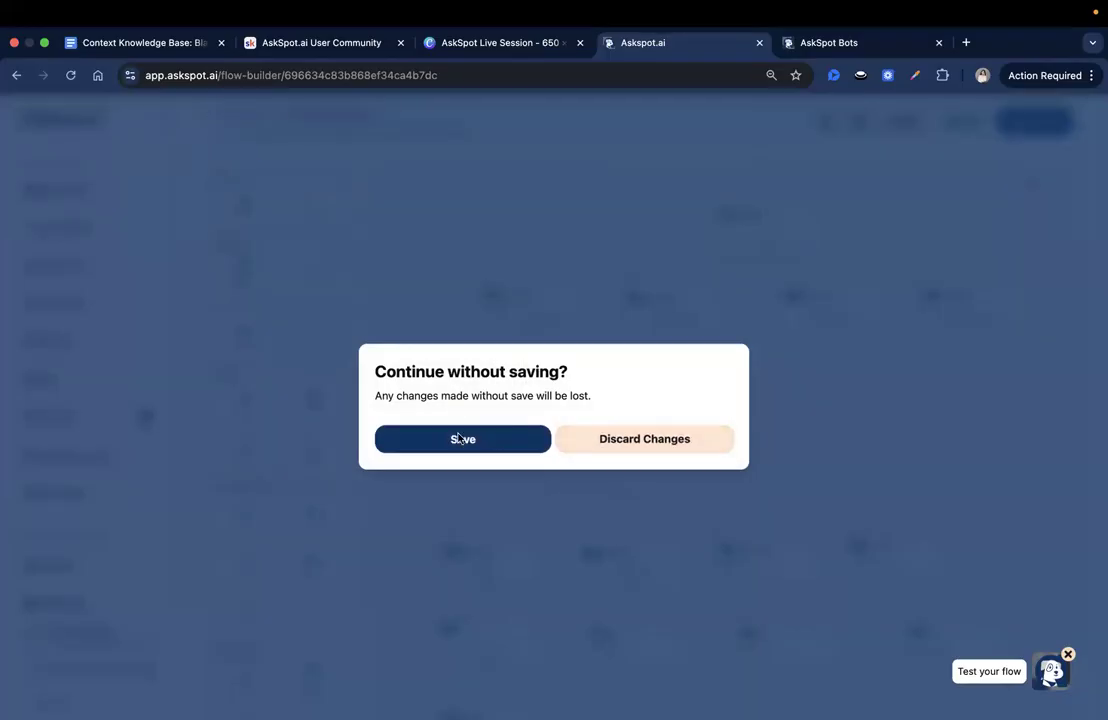
pyautogui.click(484, 452)
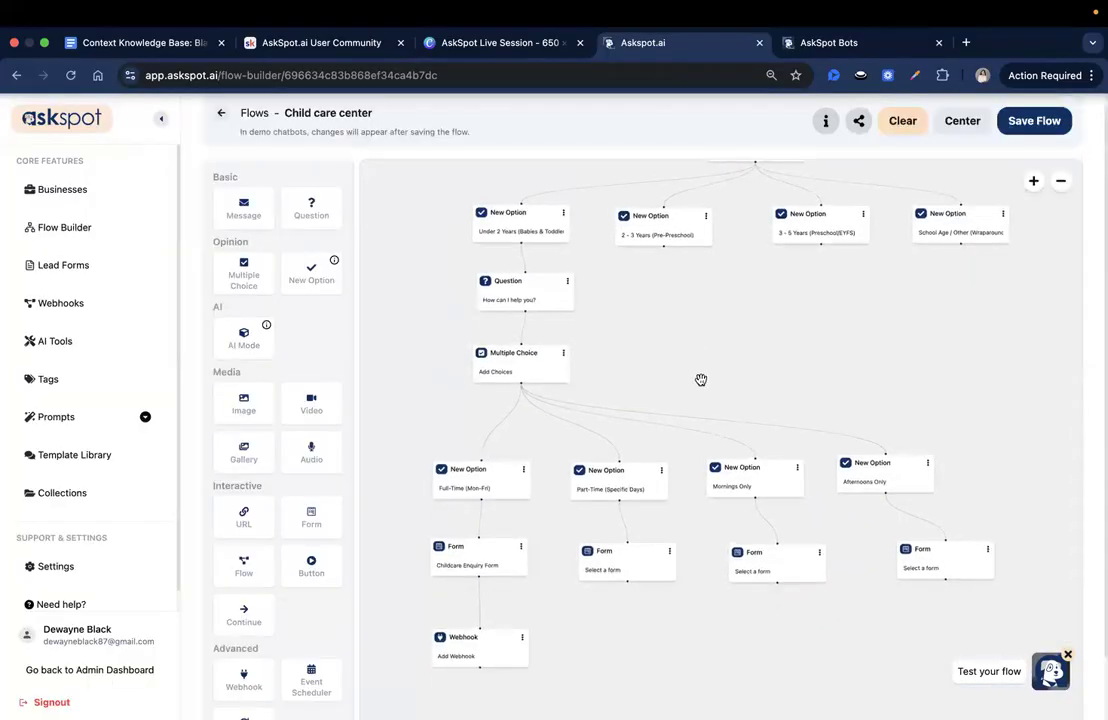
pyautogui.click(134, 669)
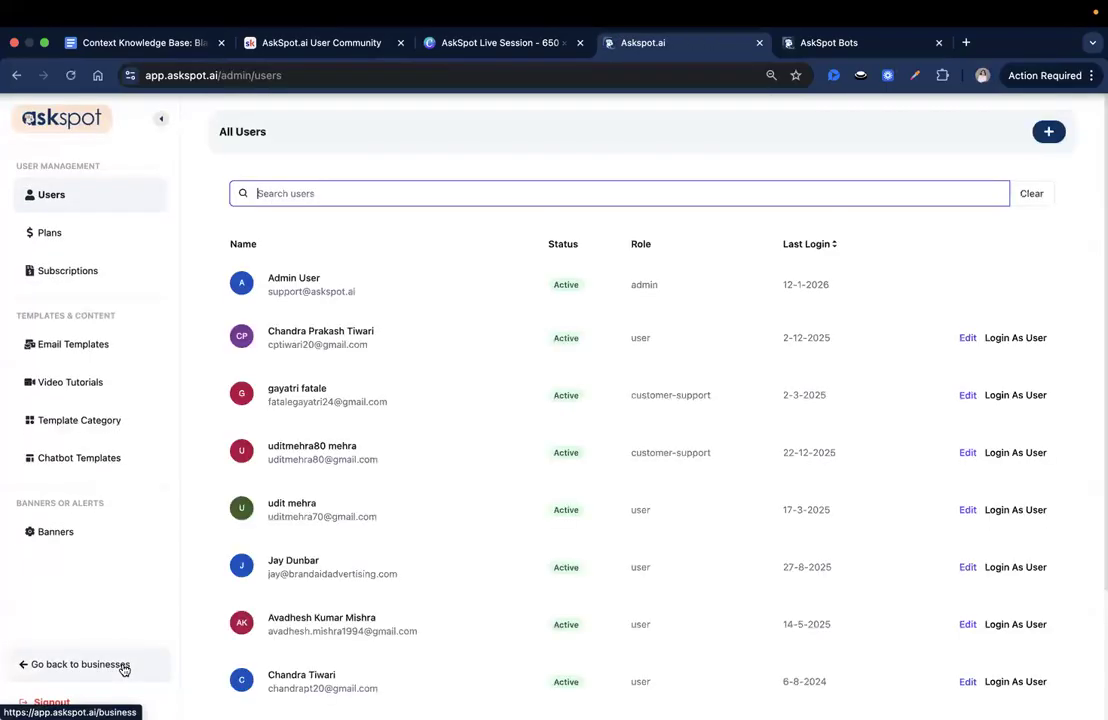
pyautogui.click(121, 664)
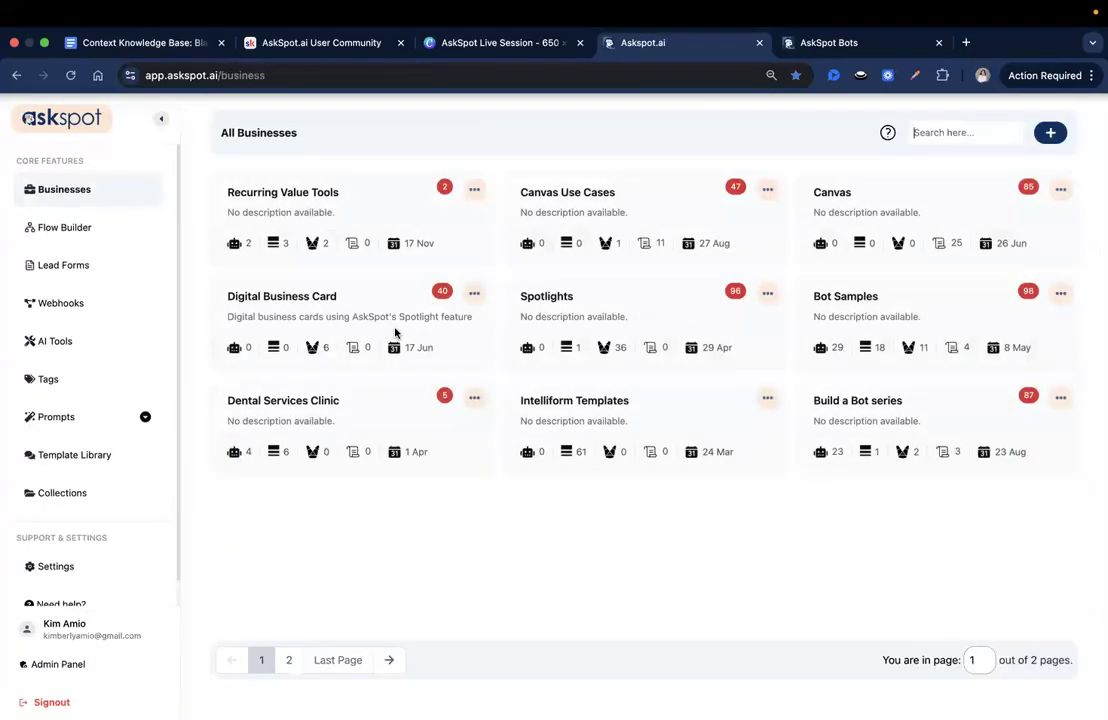
# - Enable copy sharing for the "Spotlight for Barbershop" bot in the Spotlights business and save the changes
pyautogui.click(651, 307)
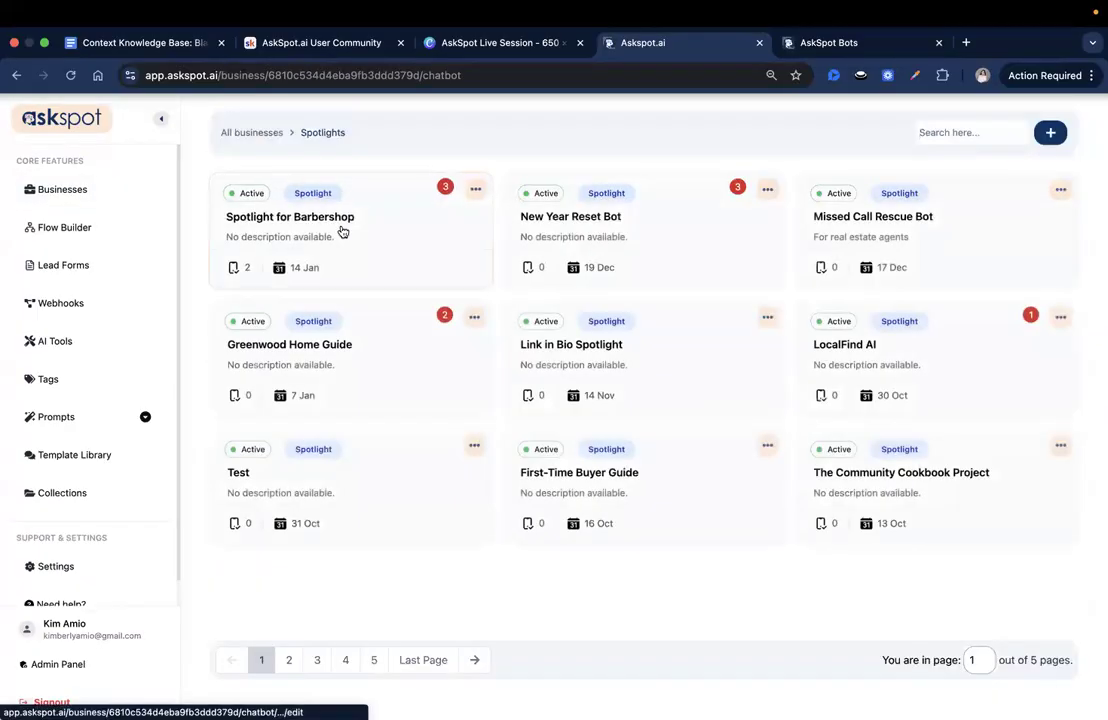
pyautogui.click(342, 230)
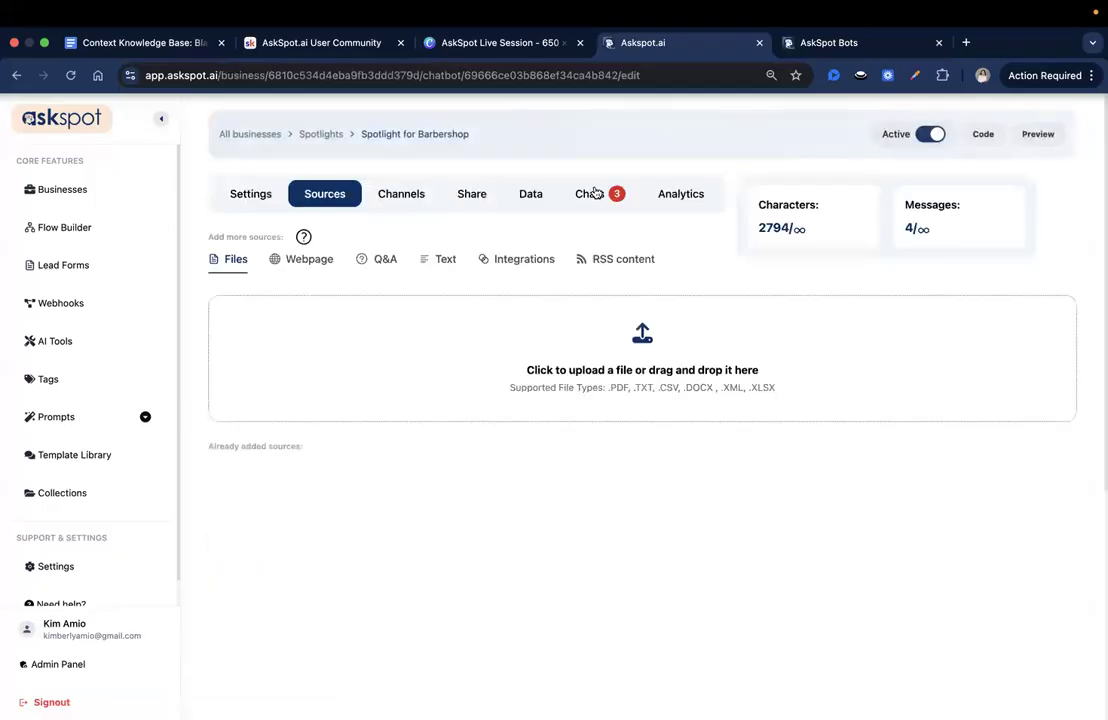
pyautogui.click(473, 194)
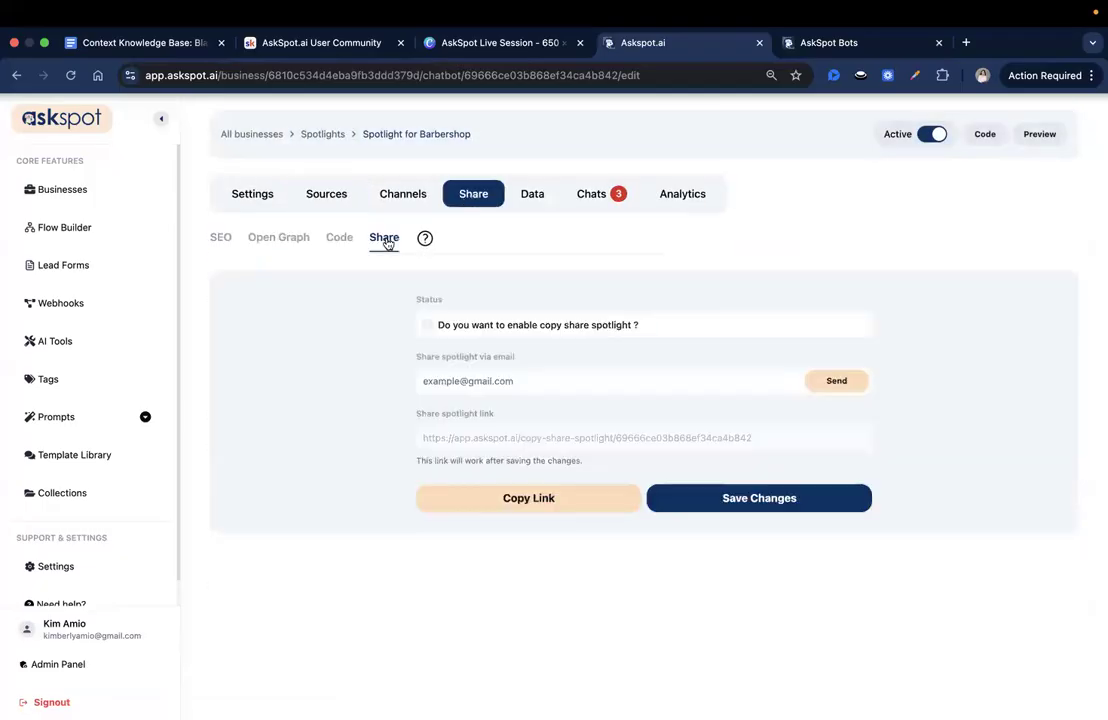
pyautogui.click(427, 325)
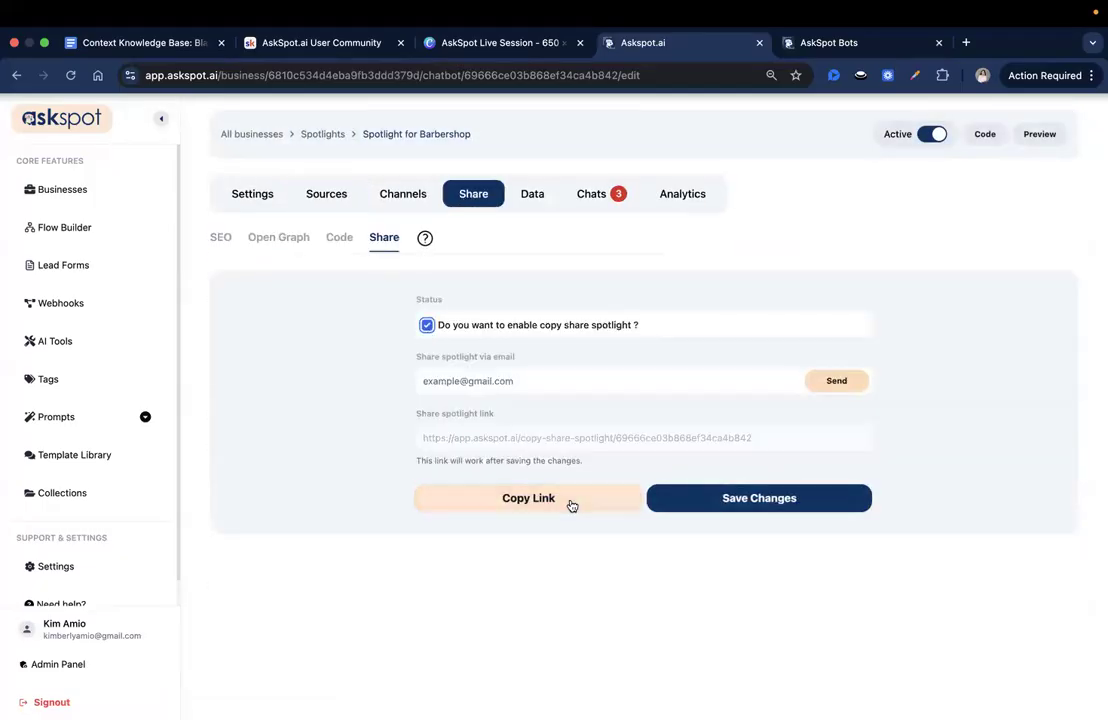
pyautogui.click(699, 499)
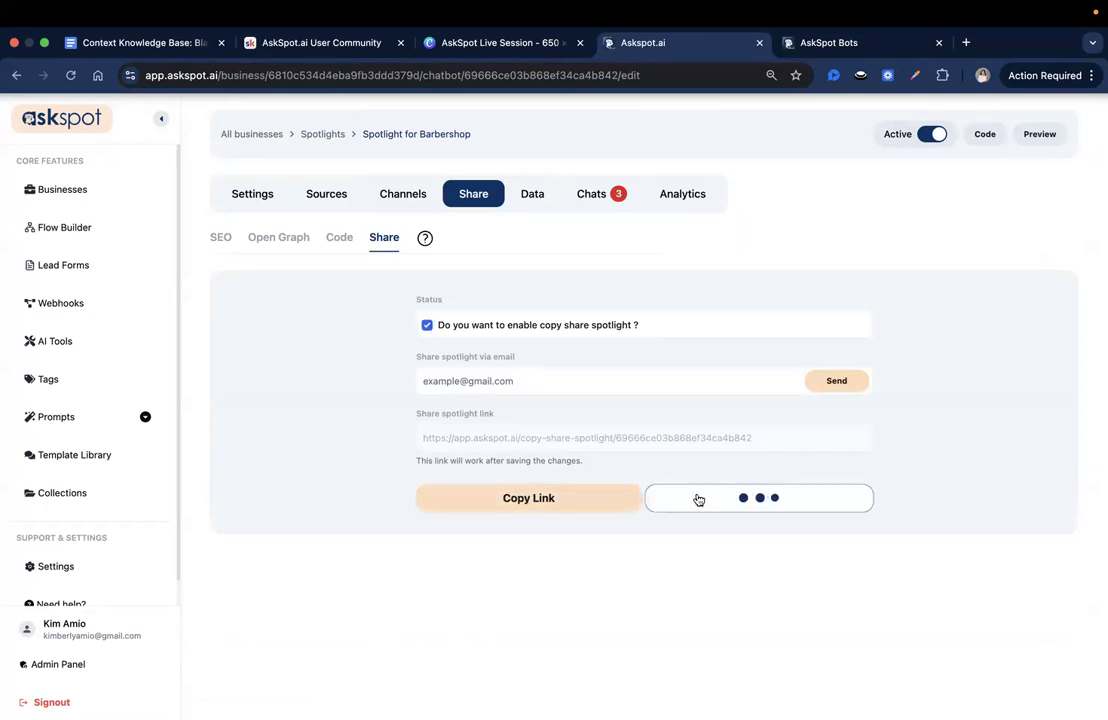
# - Copy the share link of the "Spotlight for Barbershop" bot
pyautogui.click(571, 503)
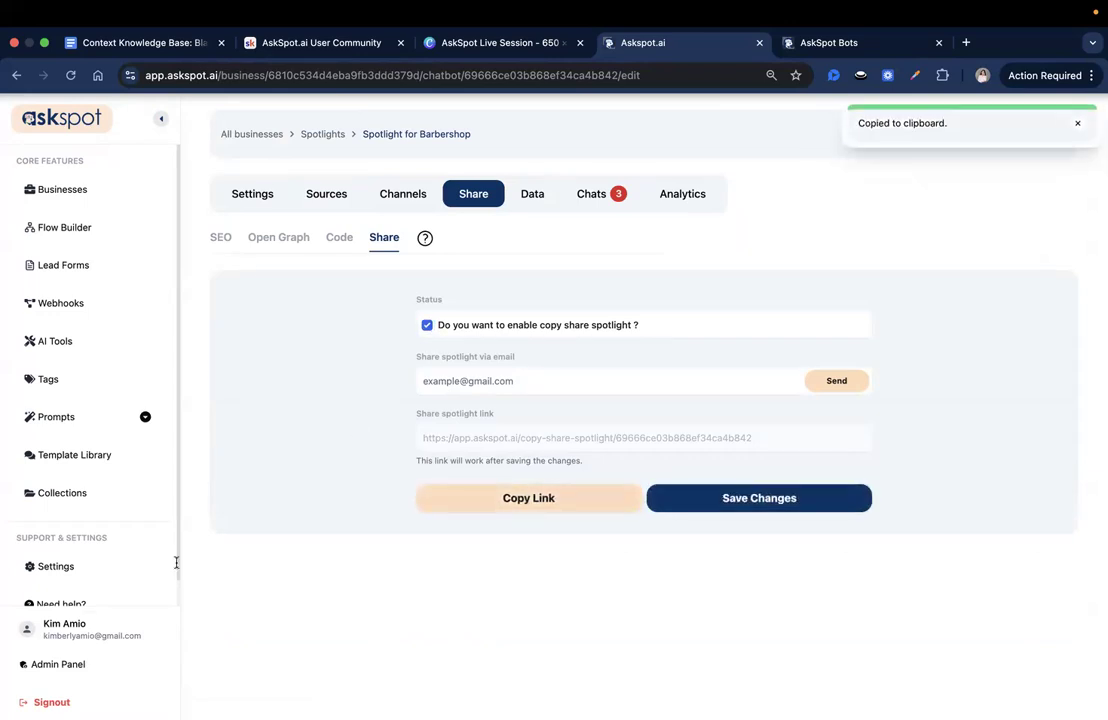
pyautogui.press('Escape')
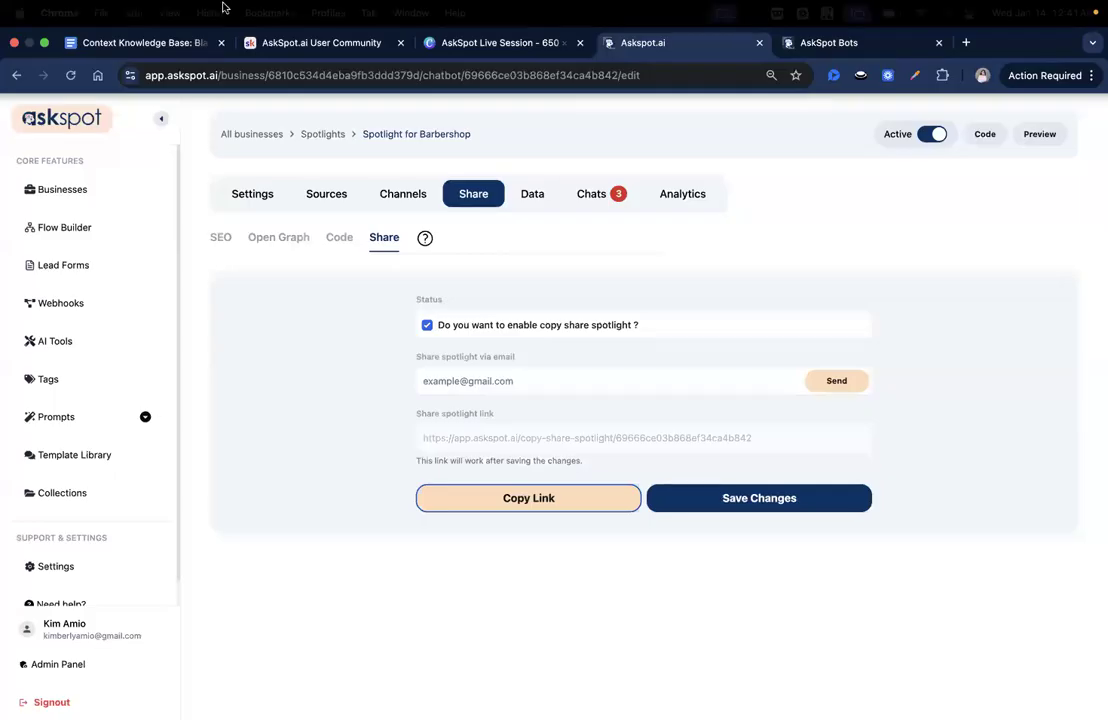
# - Switch to the "Context Knowledge Base: Blade & Fade Collective" document in Google Docs and copy its sharing link
pyautogui.click(145, 38)
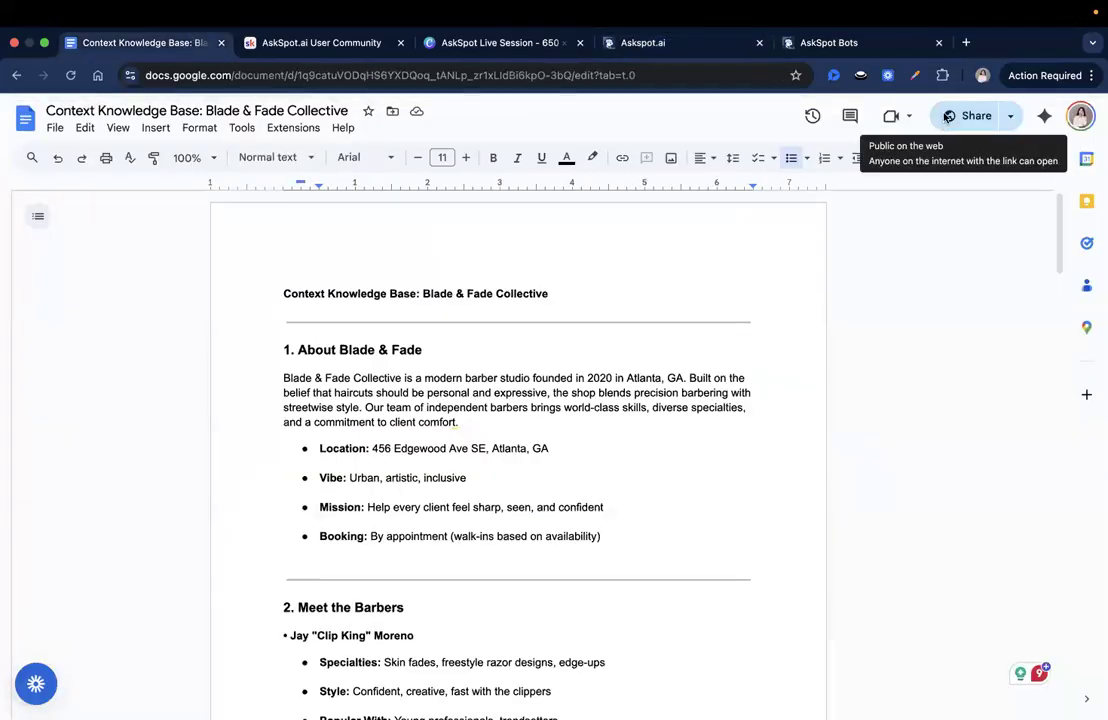
pyautogui.click(970, 115)
pyautogui.click(440, 541)
pyautogui.click(690, 541)
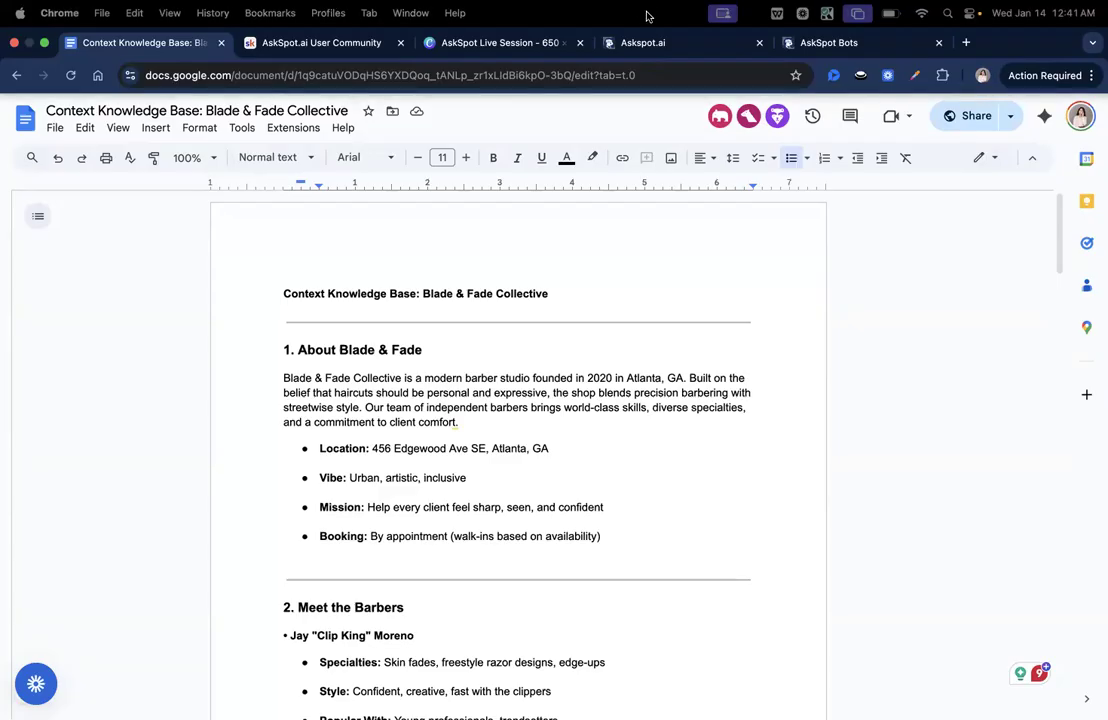
# - Return to Askspot, copy the duplicate link of the "Barbershop booking flow" from the flows list, and reopen that list
pyautogui.click(640, 42)
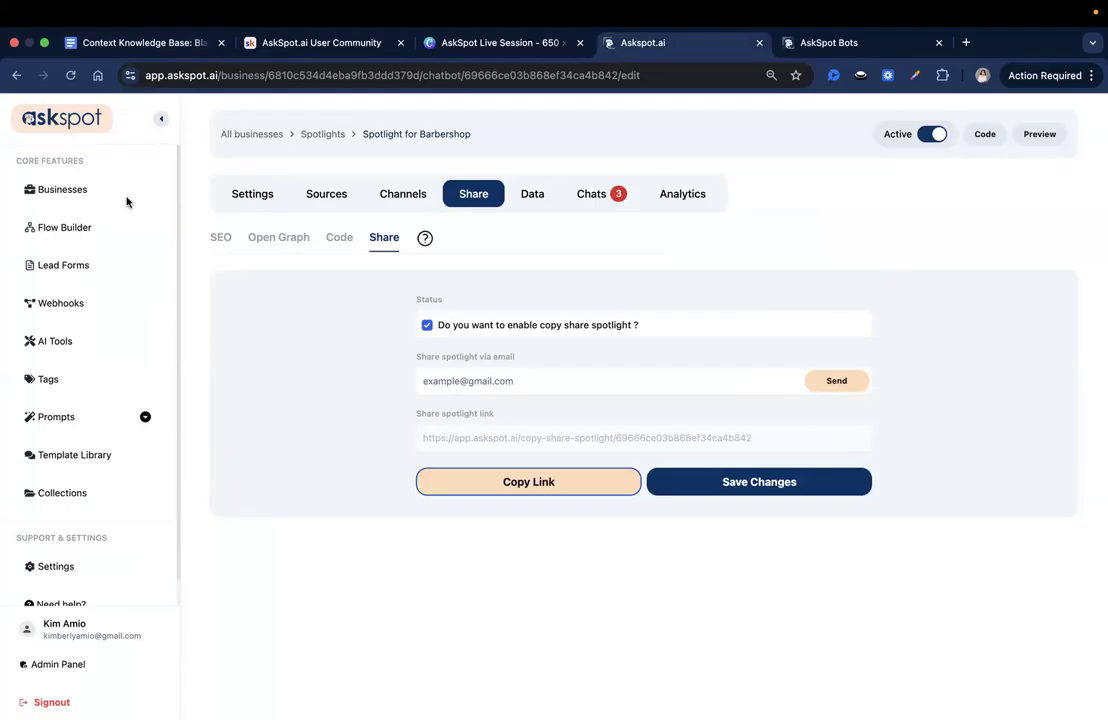
pyautogui.click(121, 224)
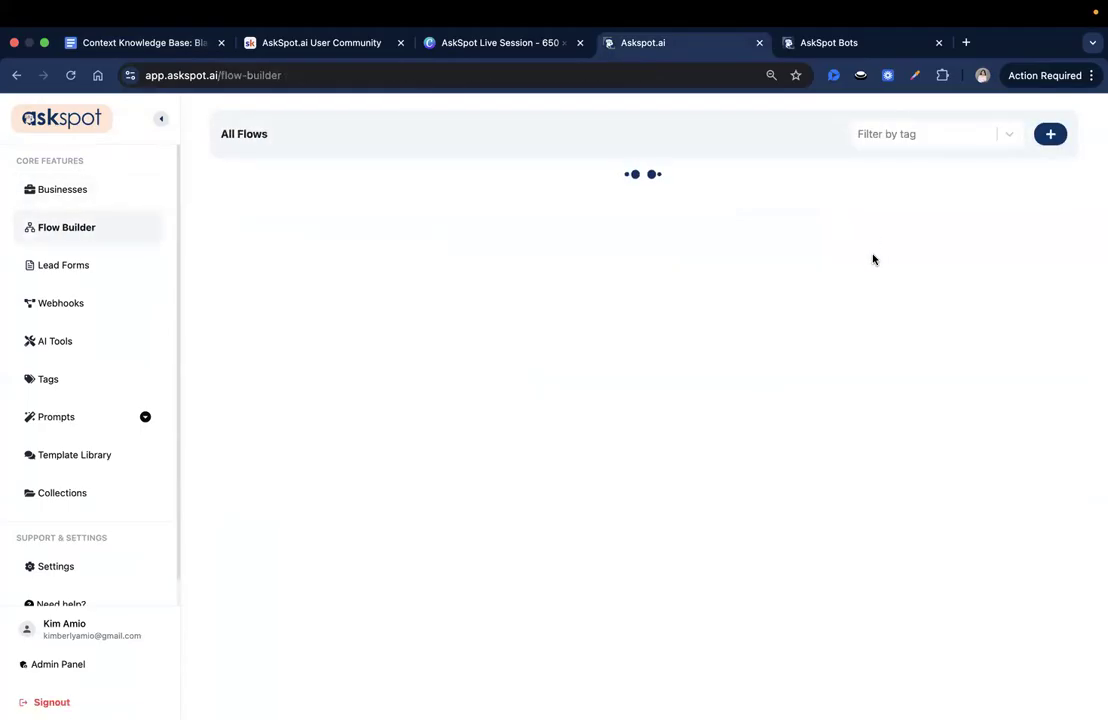
pyautogui.click(475, 196)
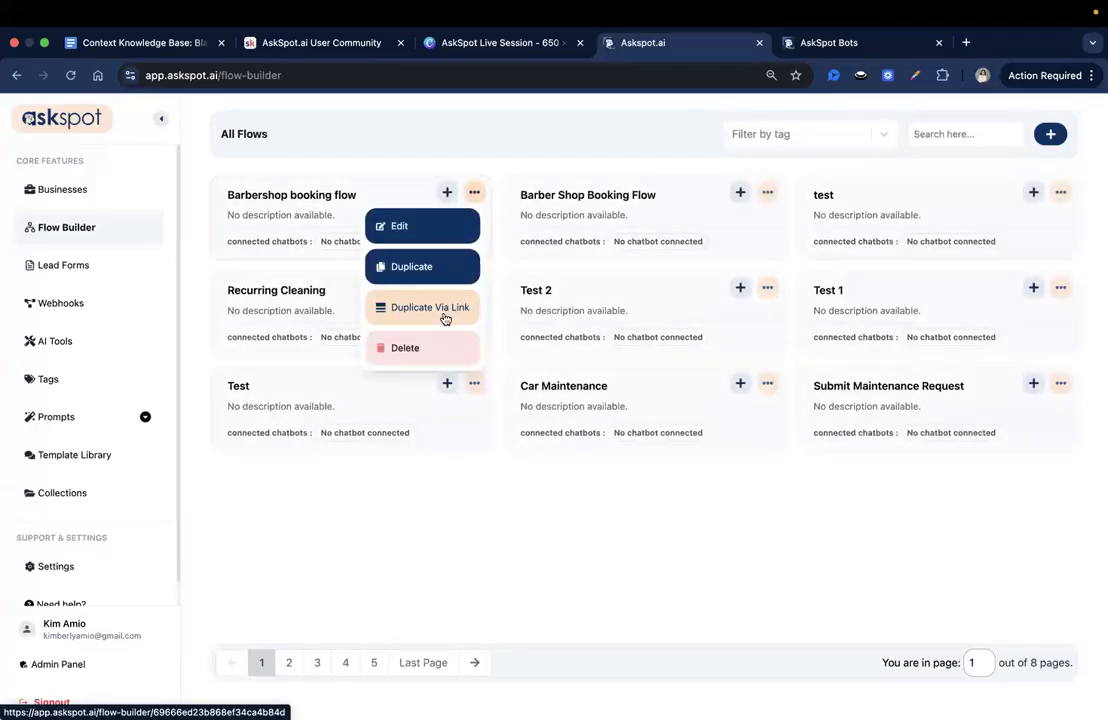
pyautogui.click(446, 316)
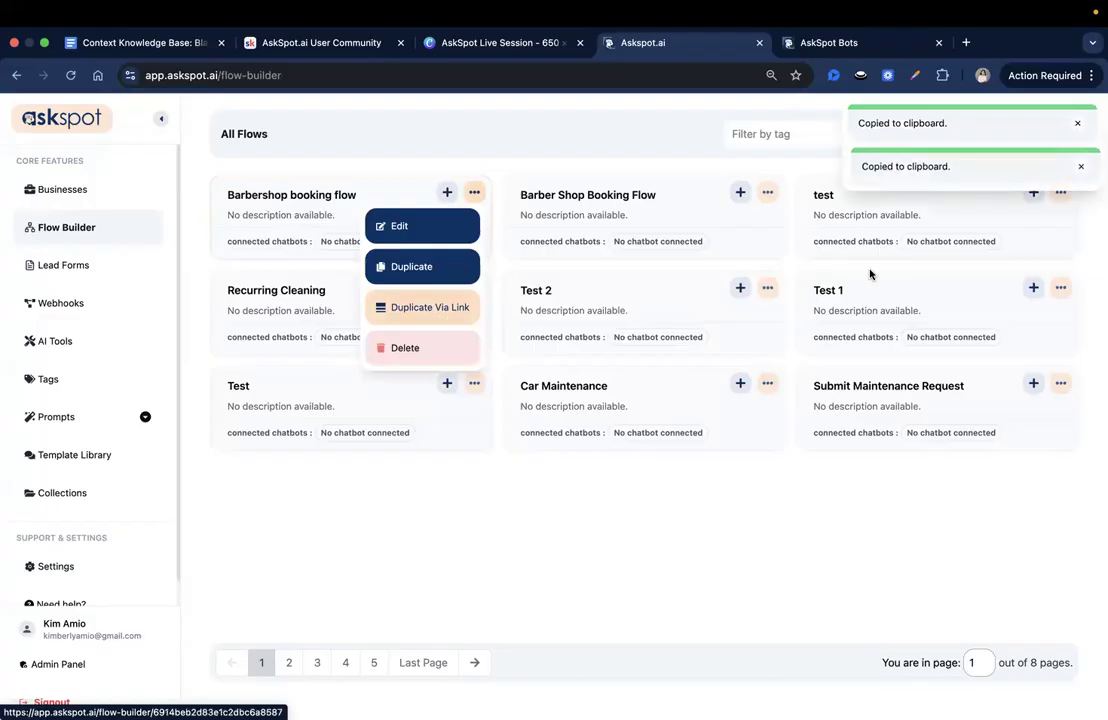
pyautogui.click(345, 557)
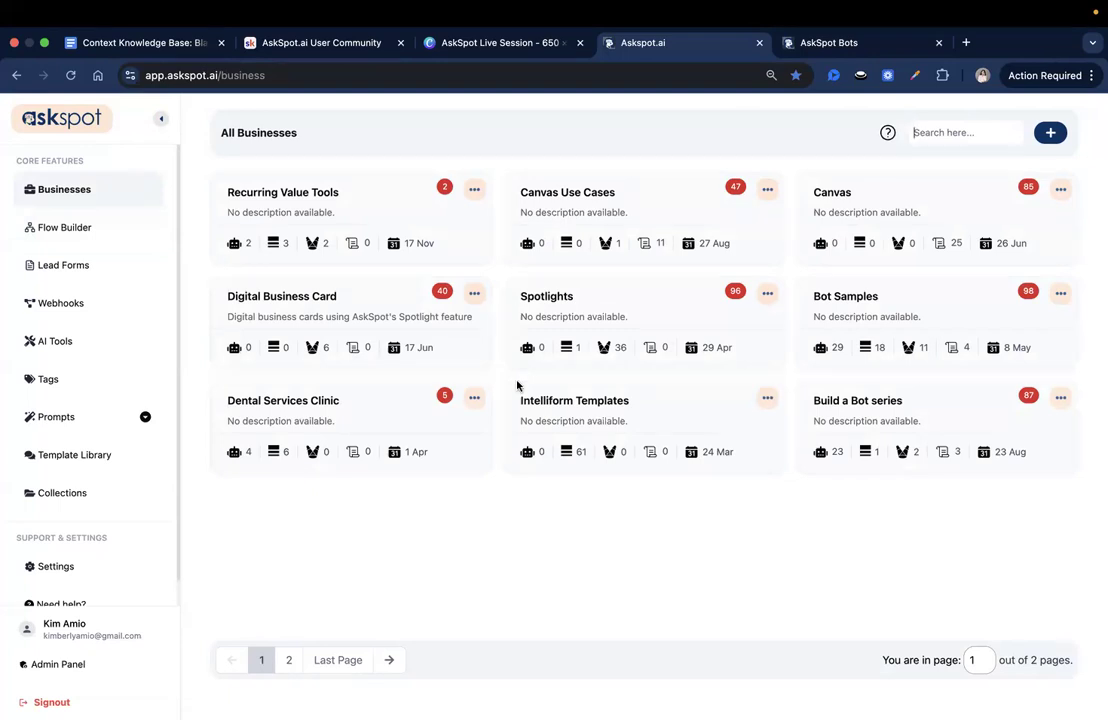
pyautogui.click(118, 228)
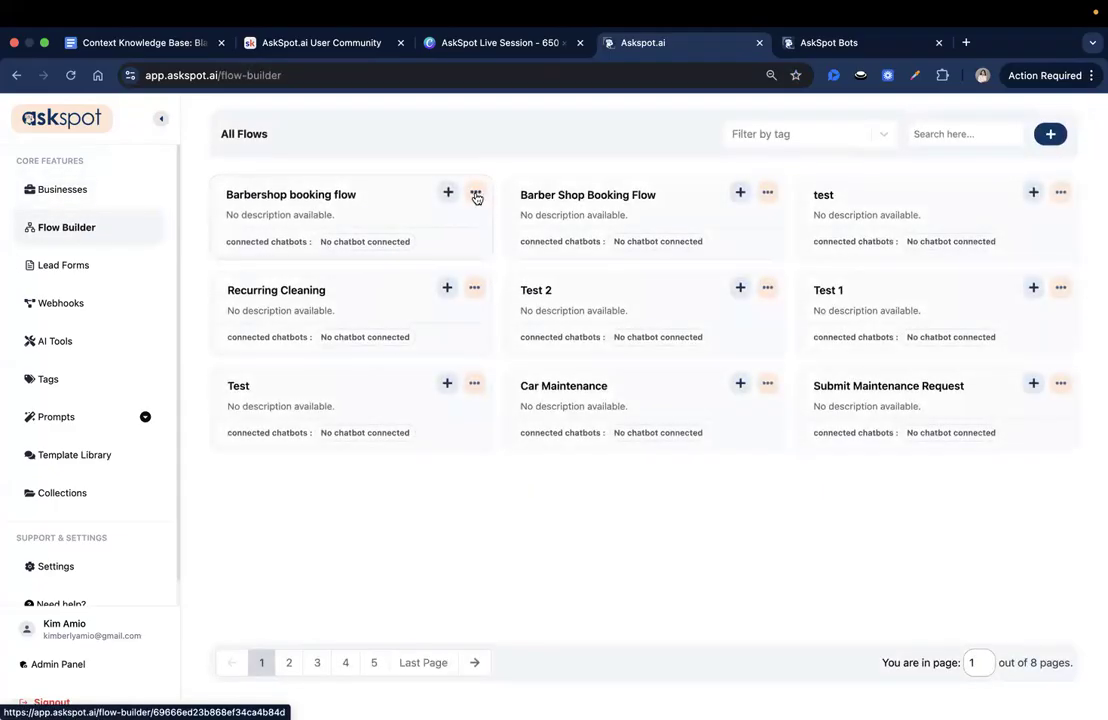
pyautogui.click(475, 192)
pyautogui.click(395, 225)
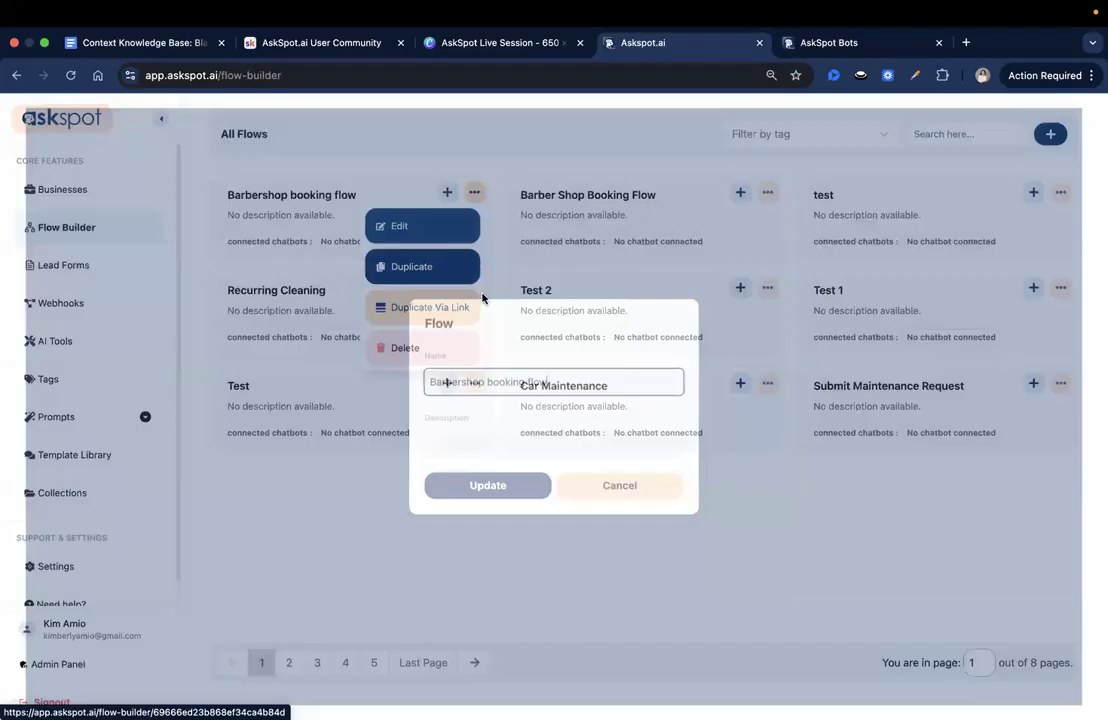
pyautogui.click(604, 498)
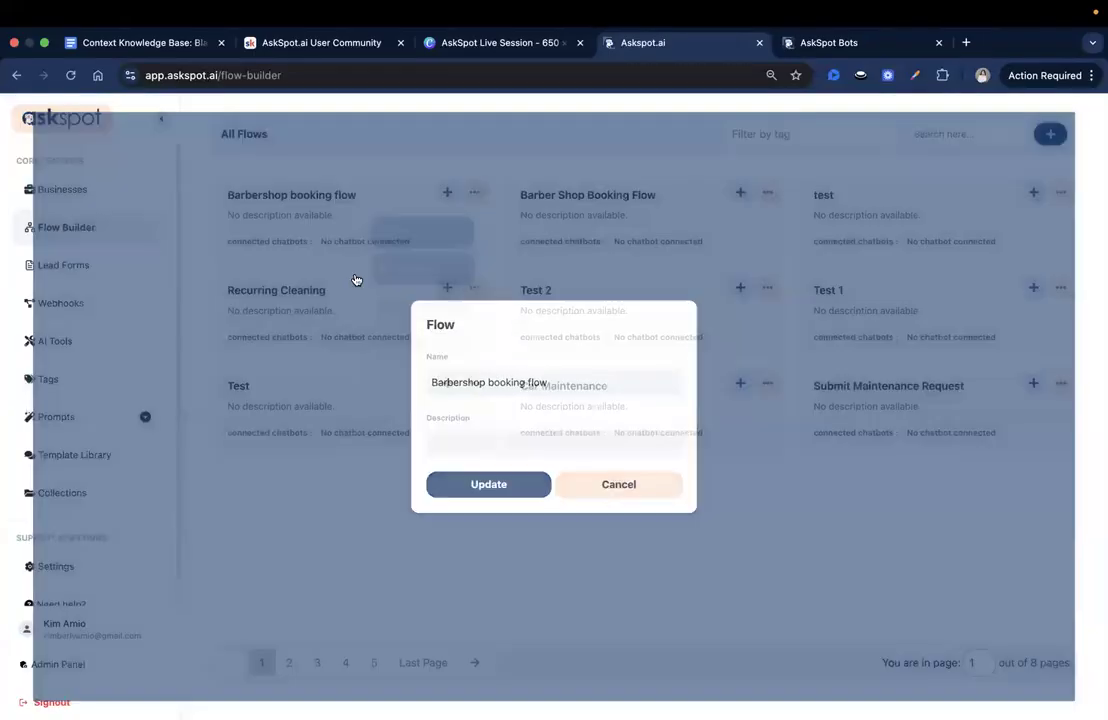
# - Open the "Barbershop booking flow", enable copy sharing for it, and copy its share link
pyautogui.click(344, 201)
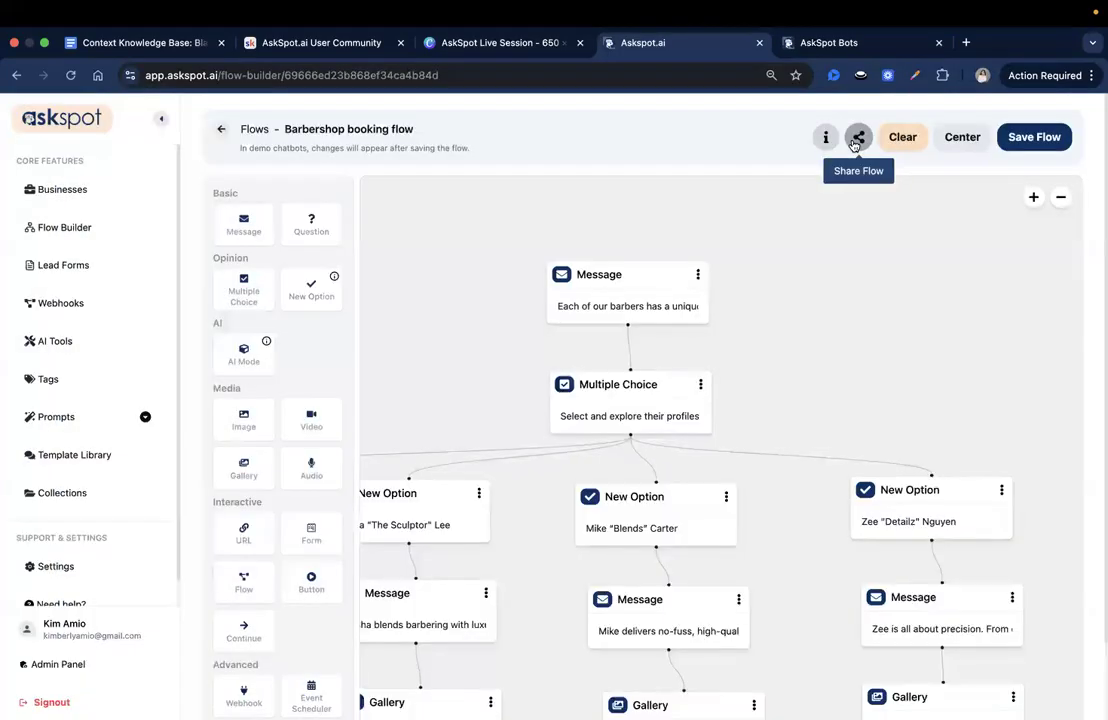
pyautogui.click(857, 137)
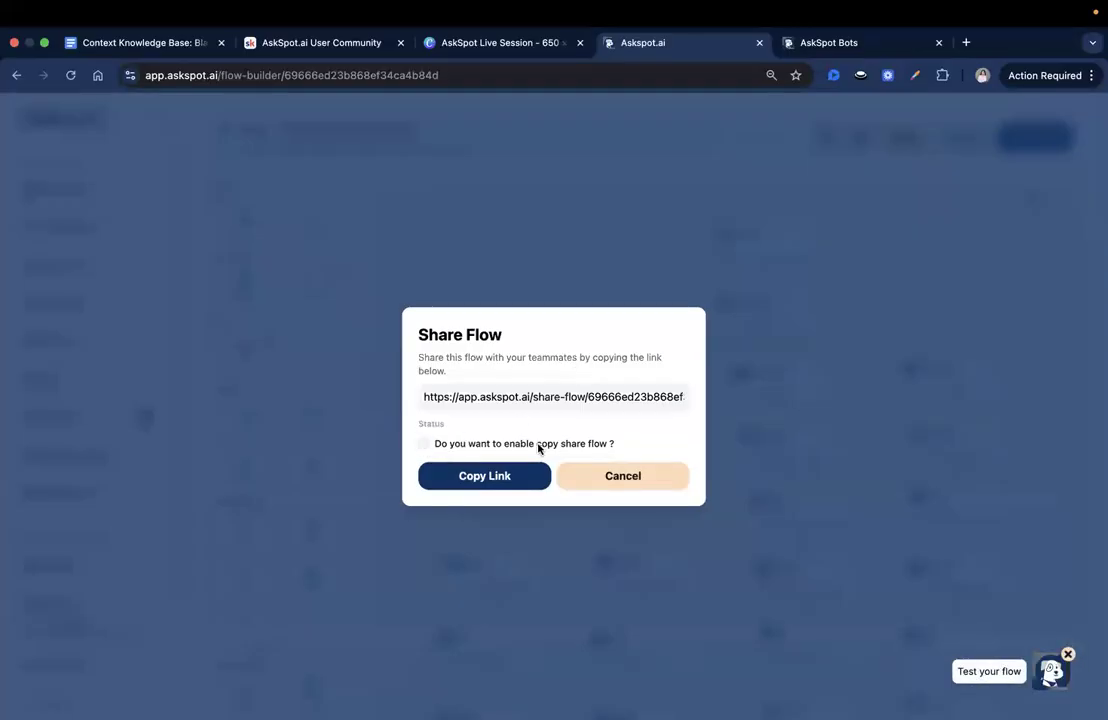
pyautogui.click(606, 450)
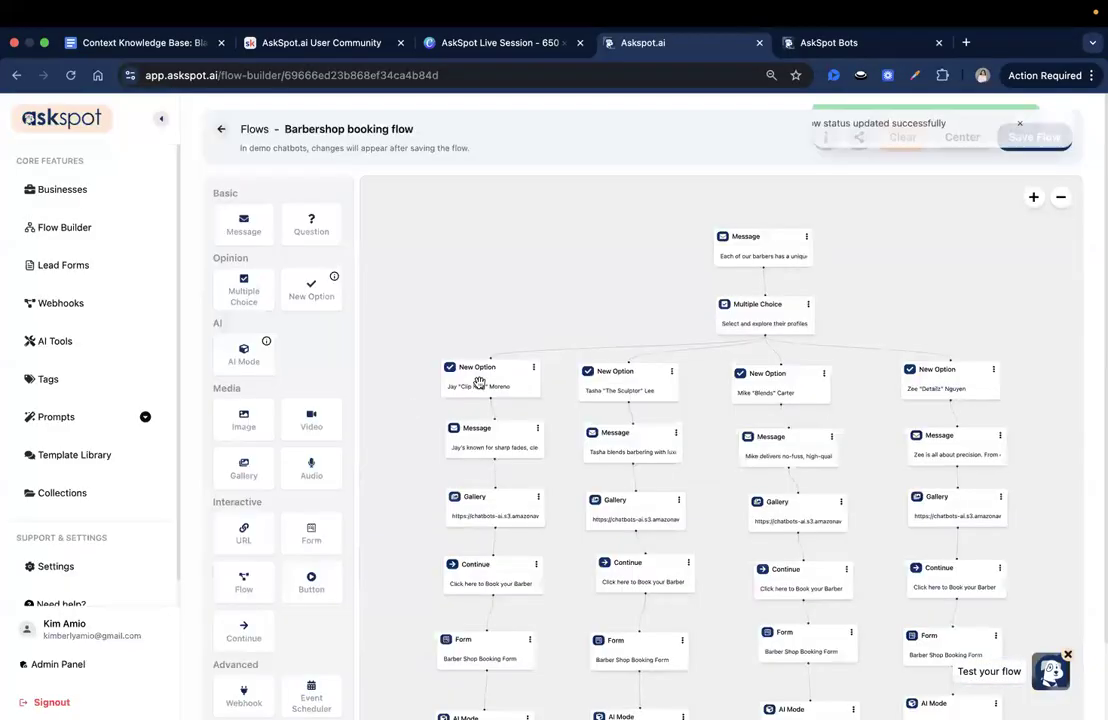
pyautogui.moveTo(830, 137)
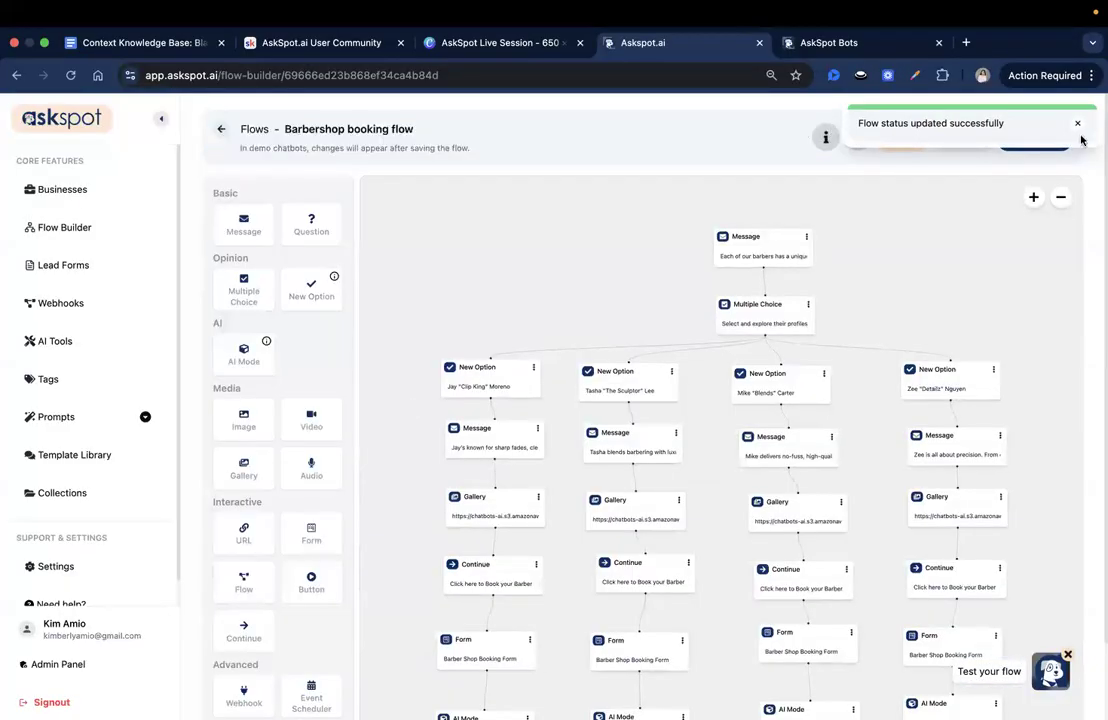
pyautogui.click(862, 137)
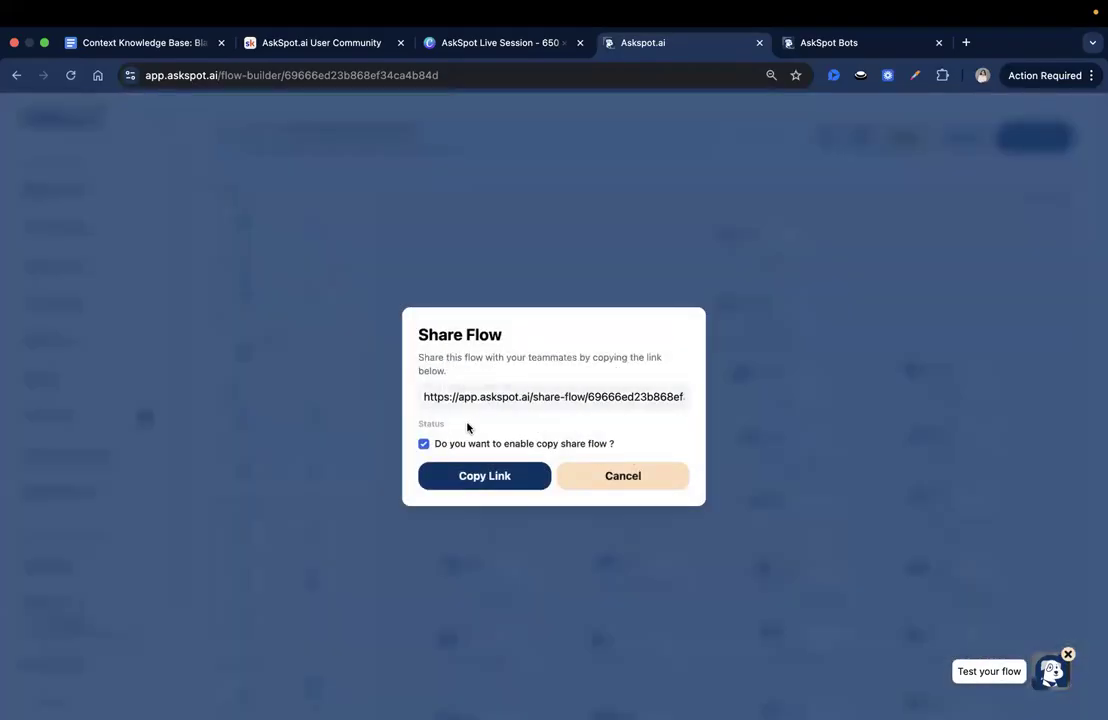
pyautogui.click(450, 482)
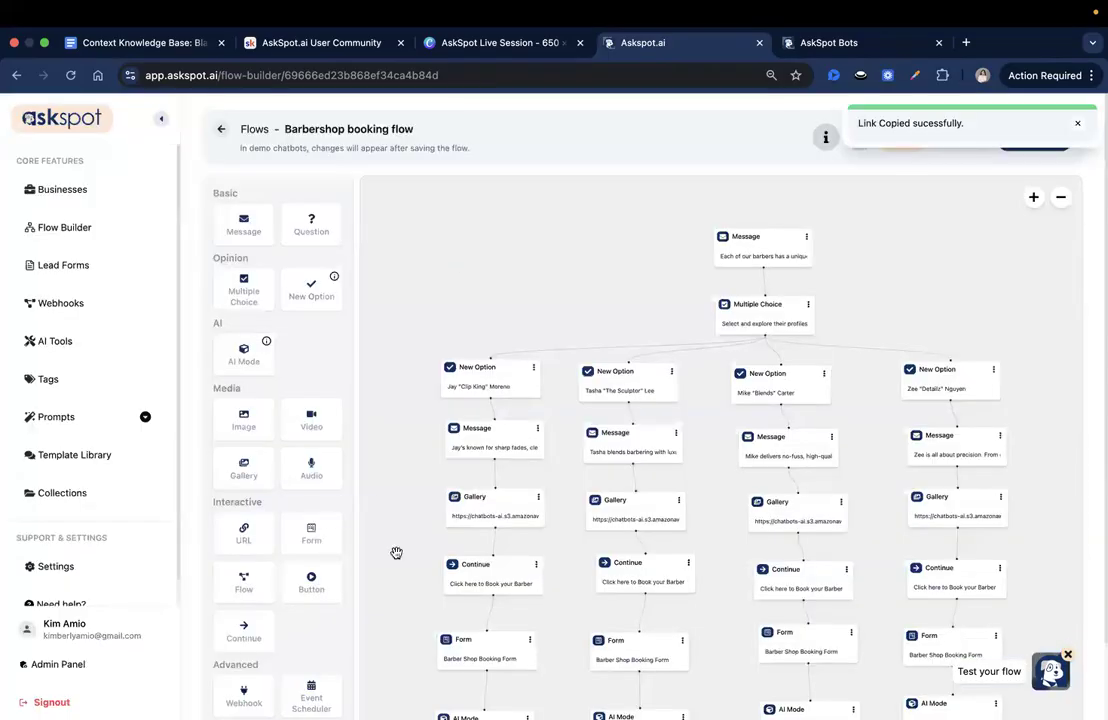